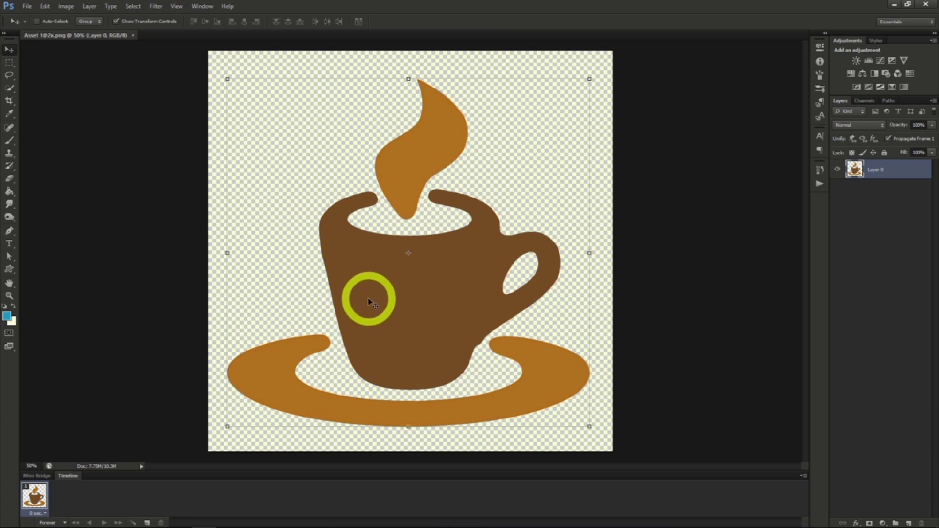
Apply a Curves adjustment with the Color Negative (RGB) preset directly to the coffee cup layer.
click(67, 8)
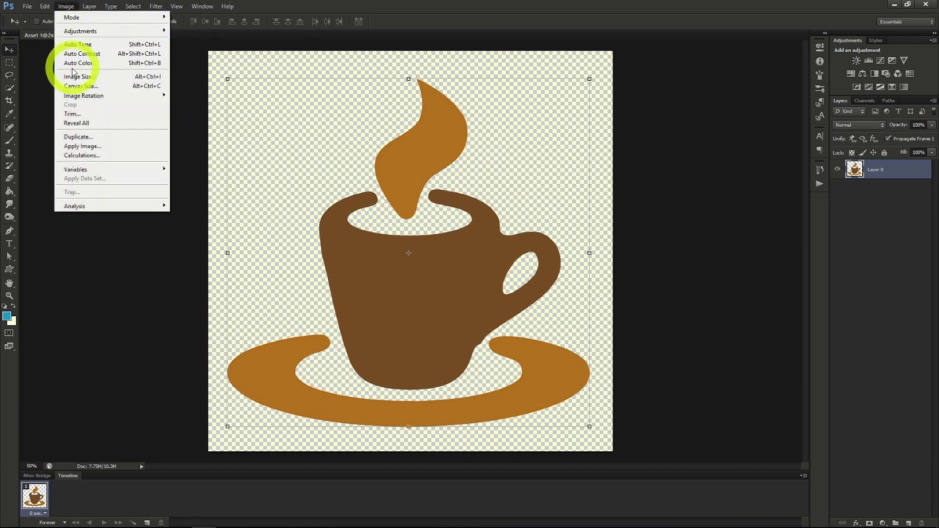
mouse_move(142, 35)
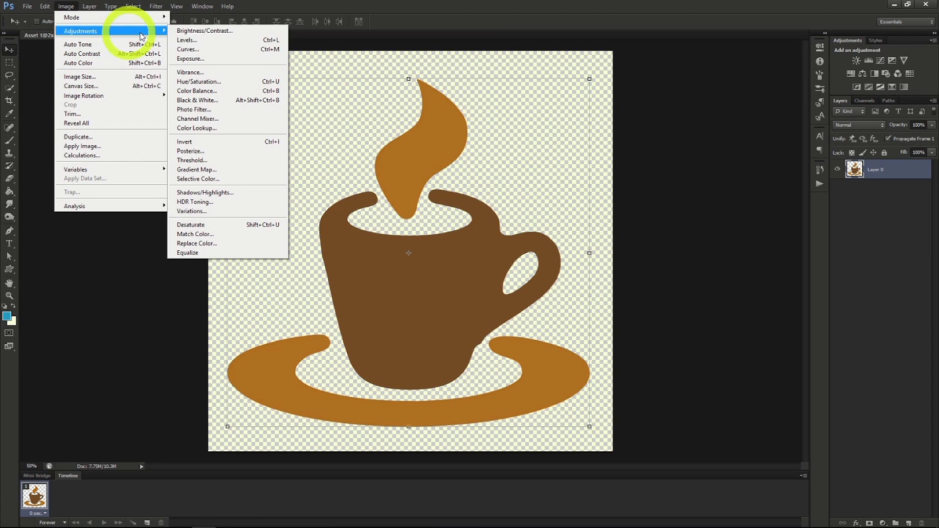
click(196, 49)
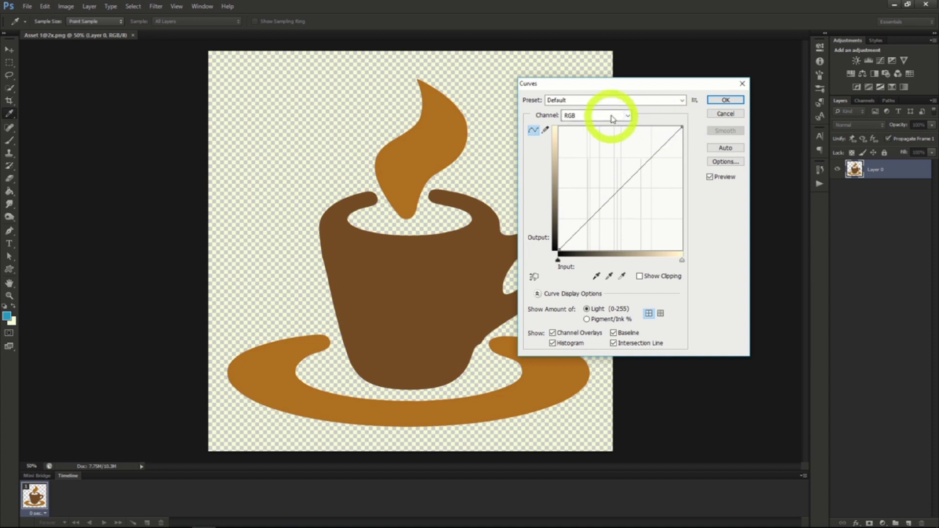
click(669, 99)
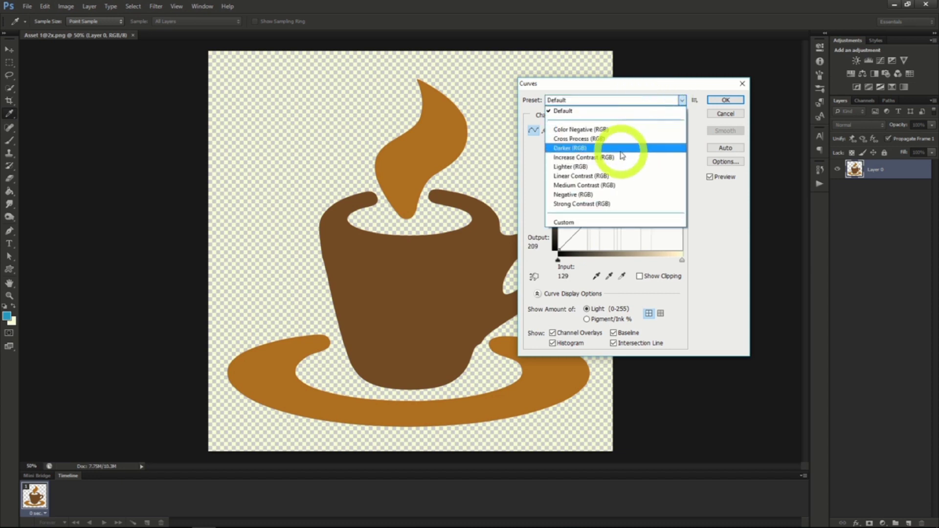
click(604, 130)
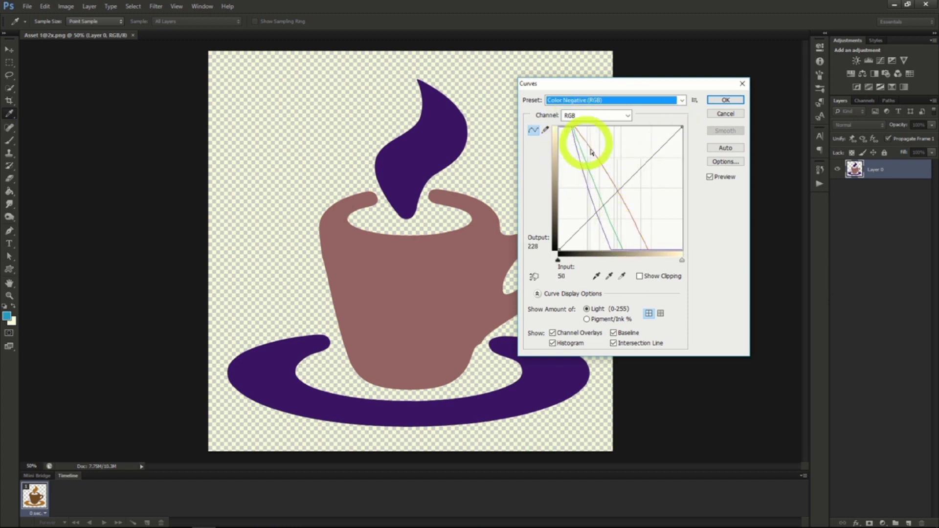
key(Return)
key(v)
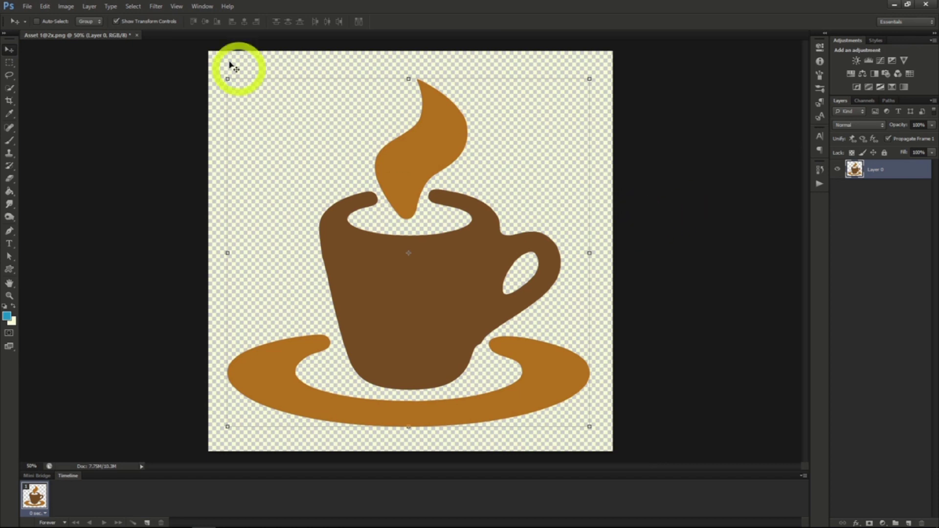
Add a Curves adjustment layer in Normal mode above the coffee cup layer and toggle its visibility off and on.
click(89, 7)
mouse_move(117, 91)
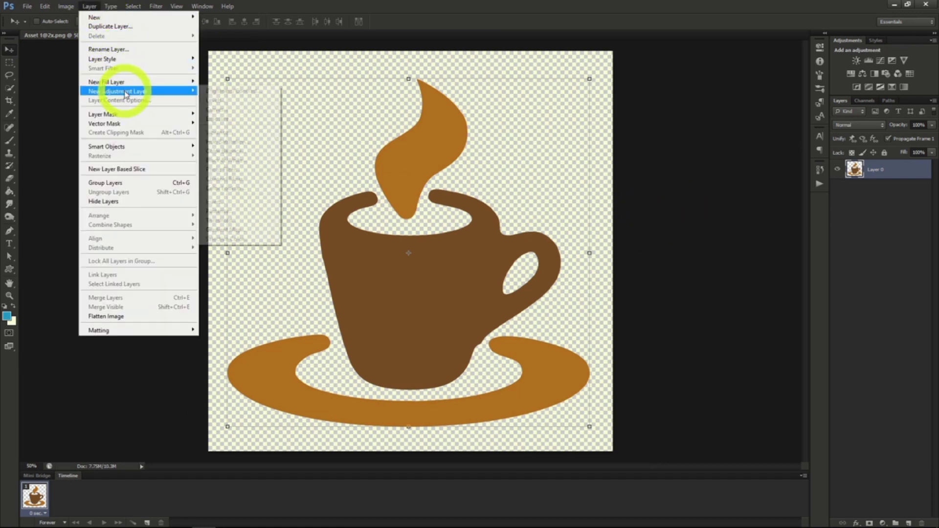
click(237, 114)
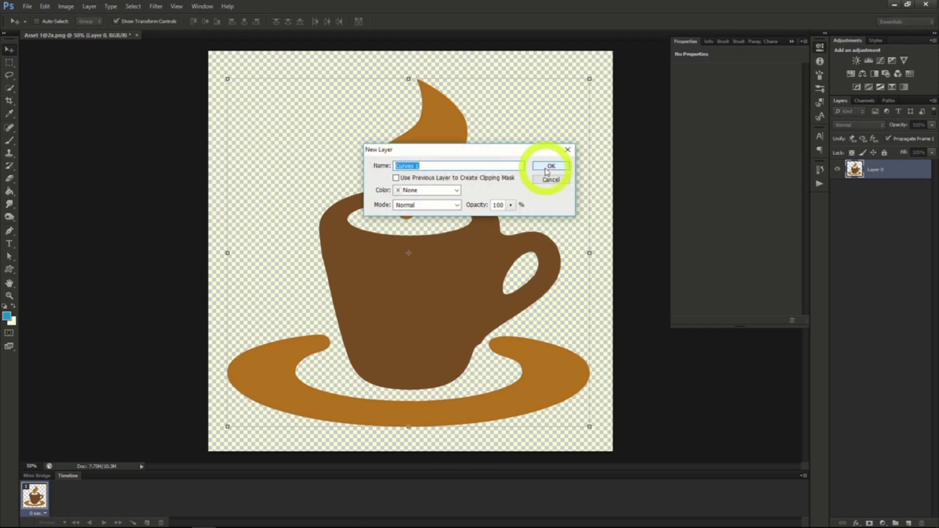
click(547, 168)
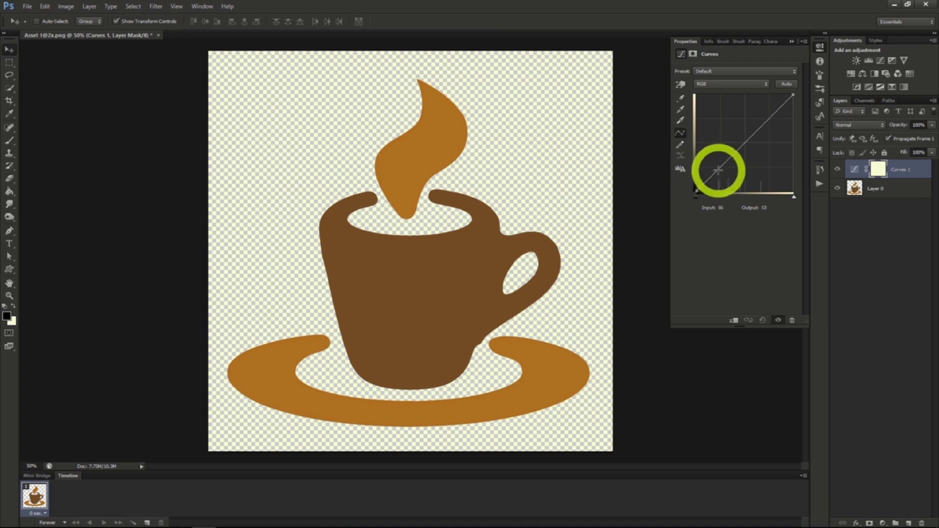
click(836, 171)
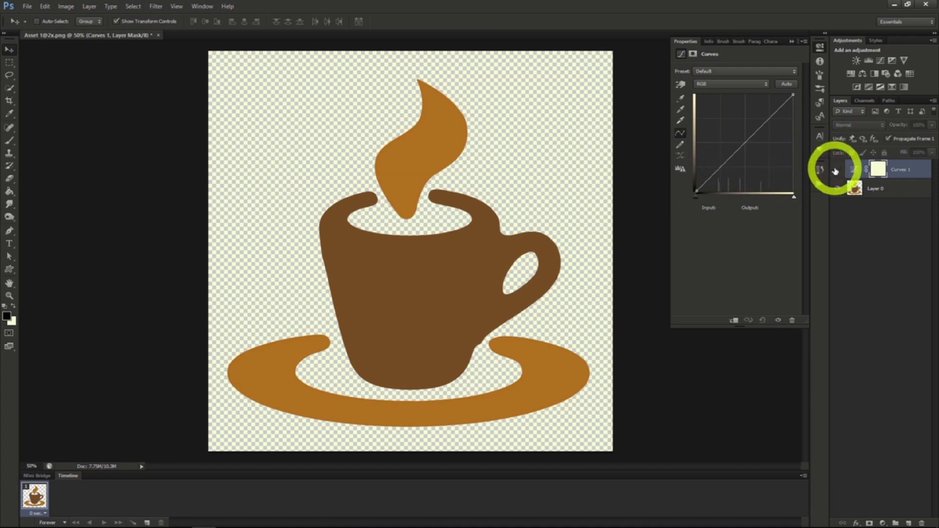
click(835, 171)
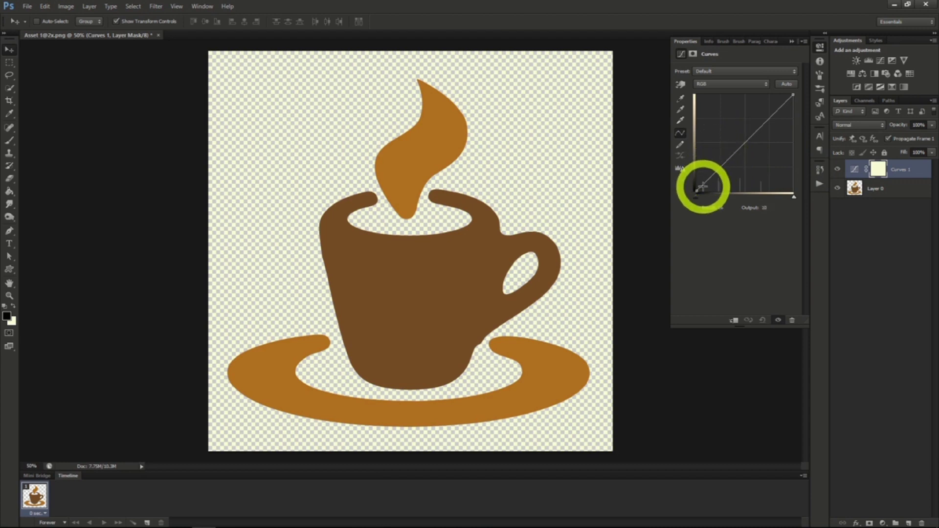
Add three points to the RGB curve, pull the lowest to input 88, output 20, and raise the upper one.
drag(702, 186, 718, 170)
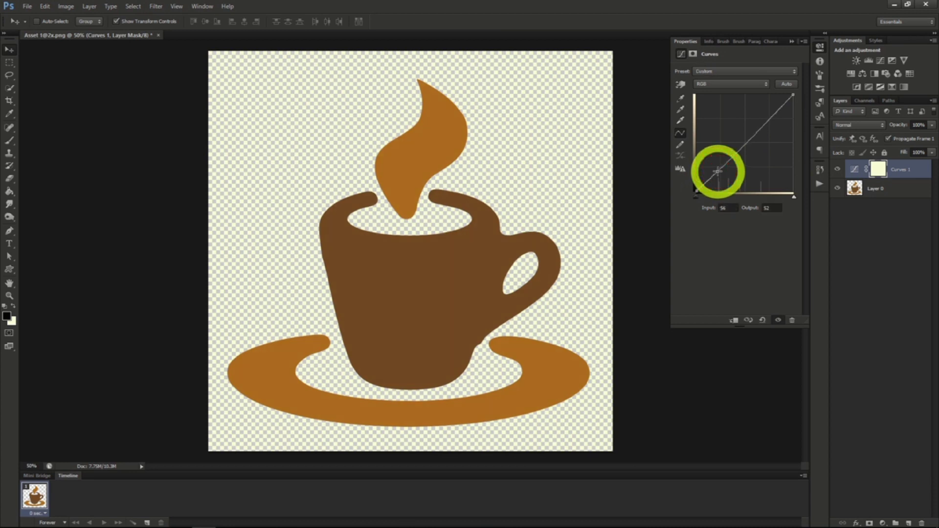
click(744, 145)
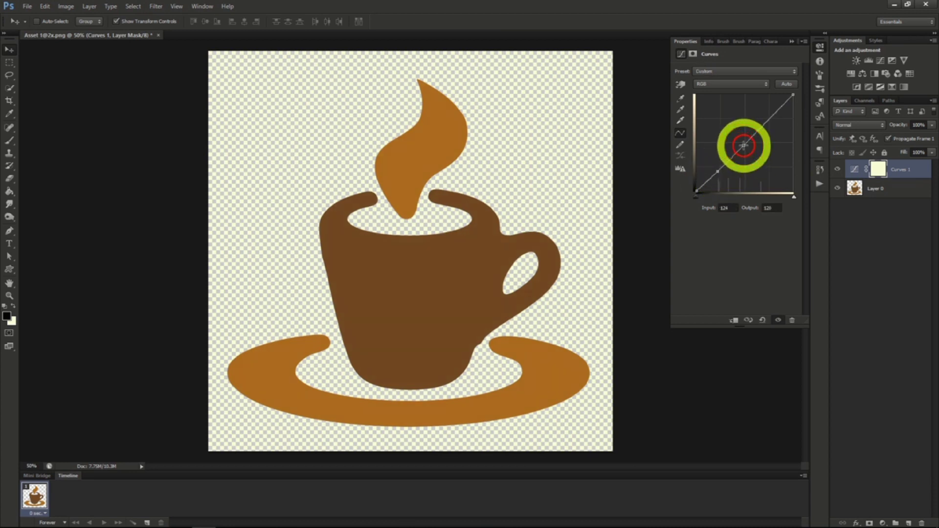
click(765, 123)
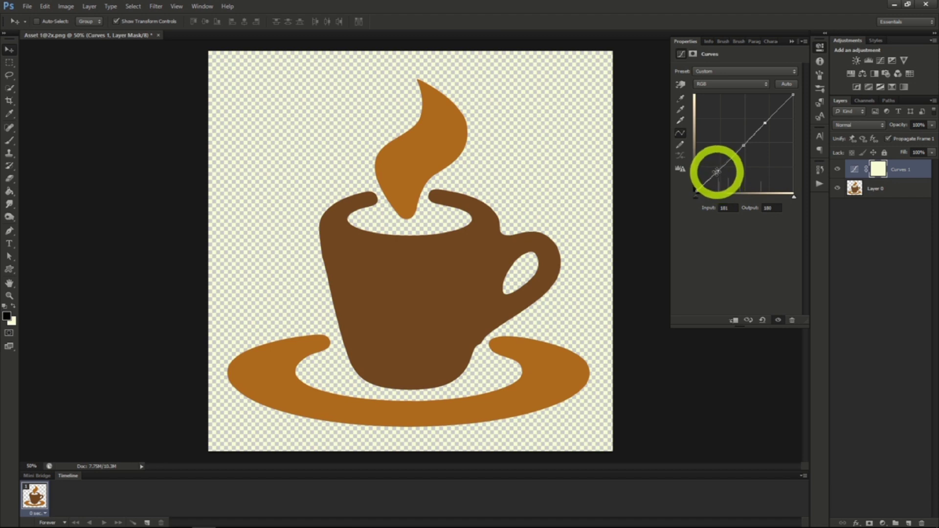
drag(719, 169, 727, 185)
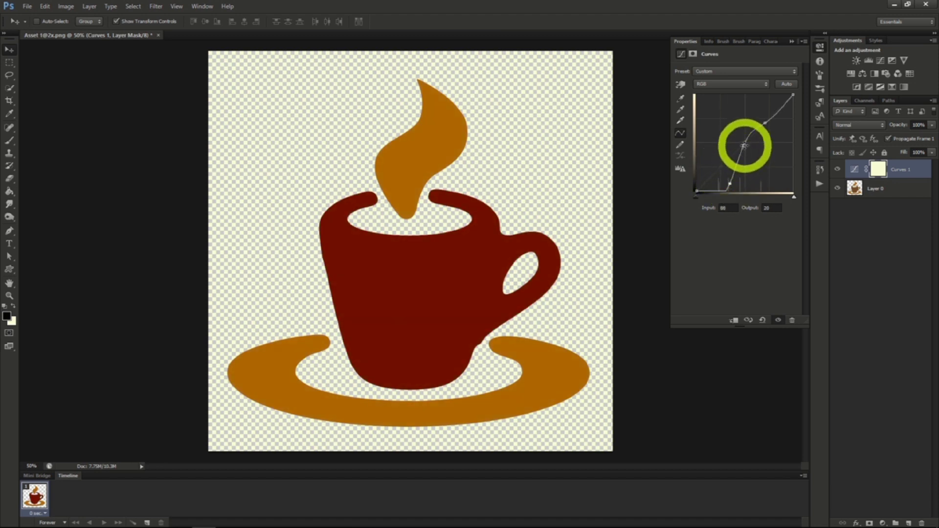
click(765, 126)
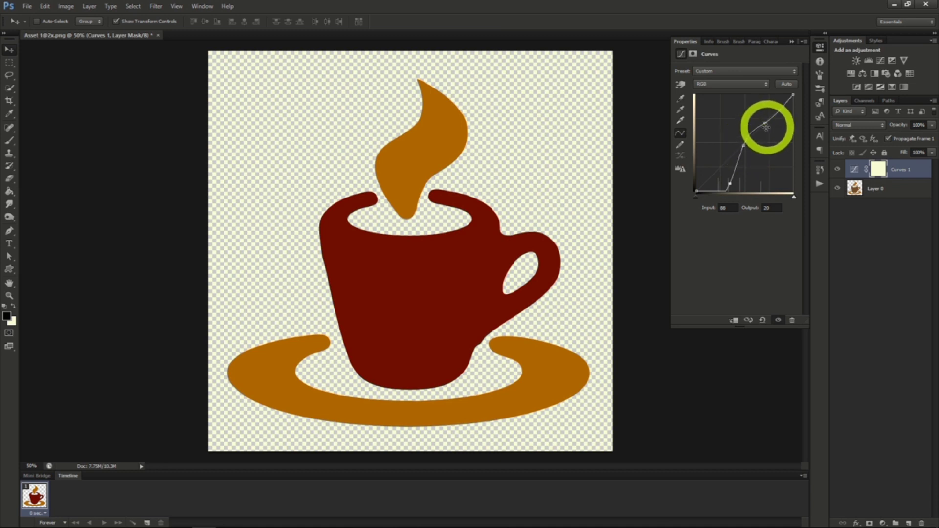
click(743, 147)
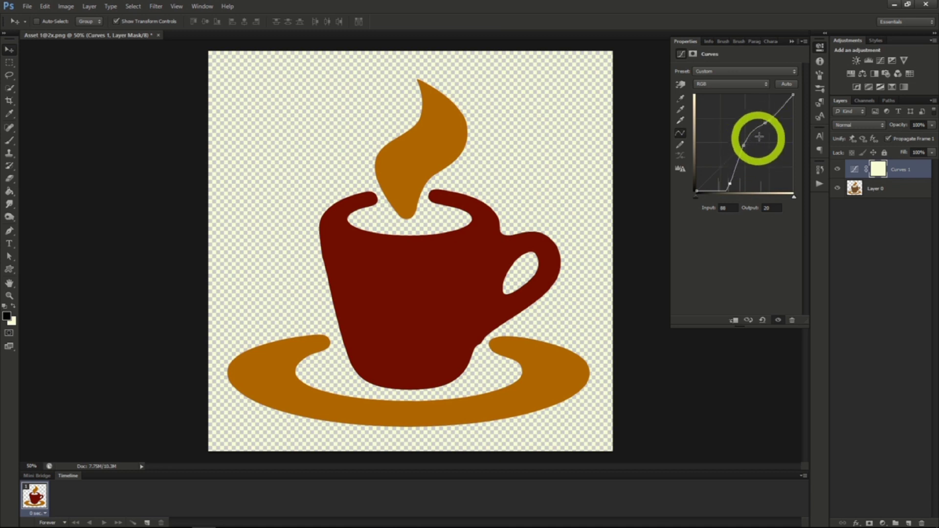
drag(763, 126, 744, 116)
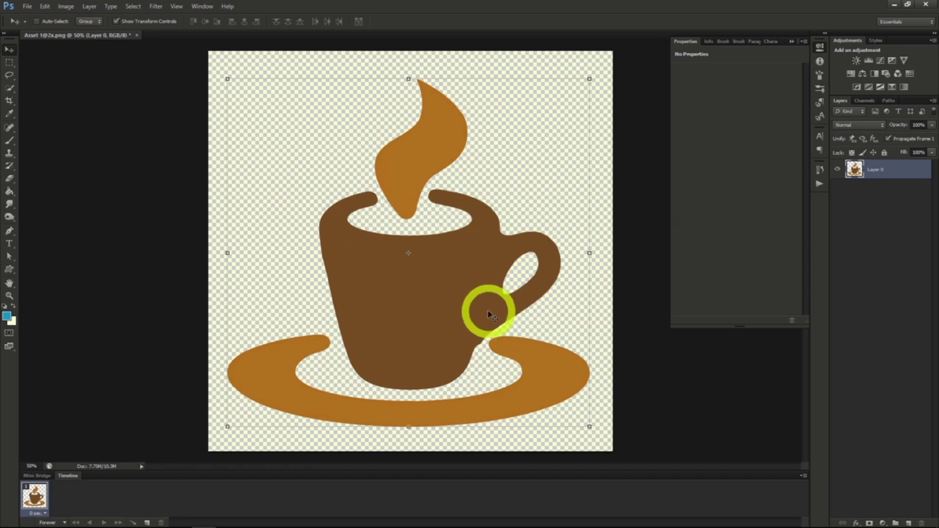
Add a Brightness/Contrast adjustment layer above the coffee cup and set brightness to about -60 and contrast to about 55.
click(74, 10)
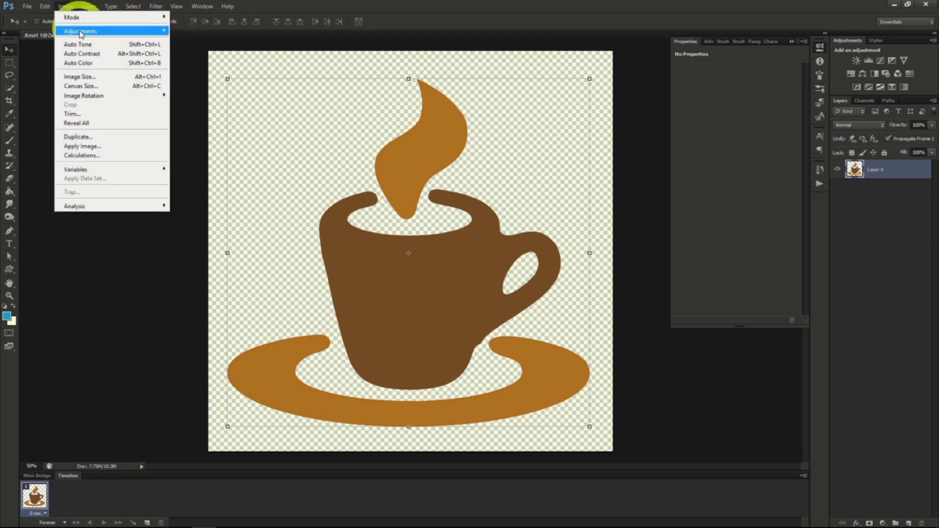
mouse_move(93, 30)
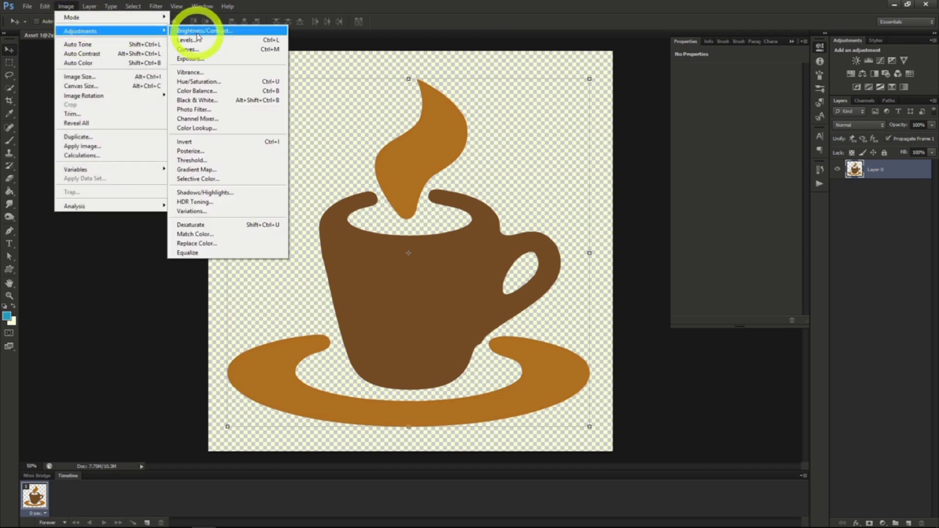
mouse_move(89, 6)
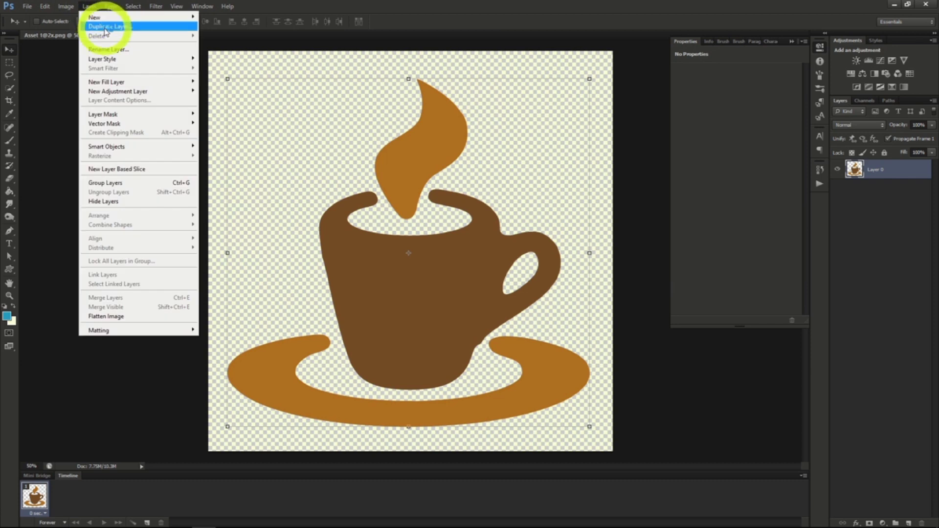
mouse_move(117, 93)
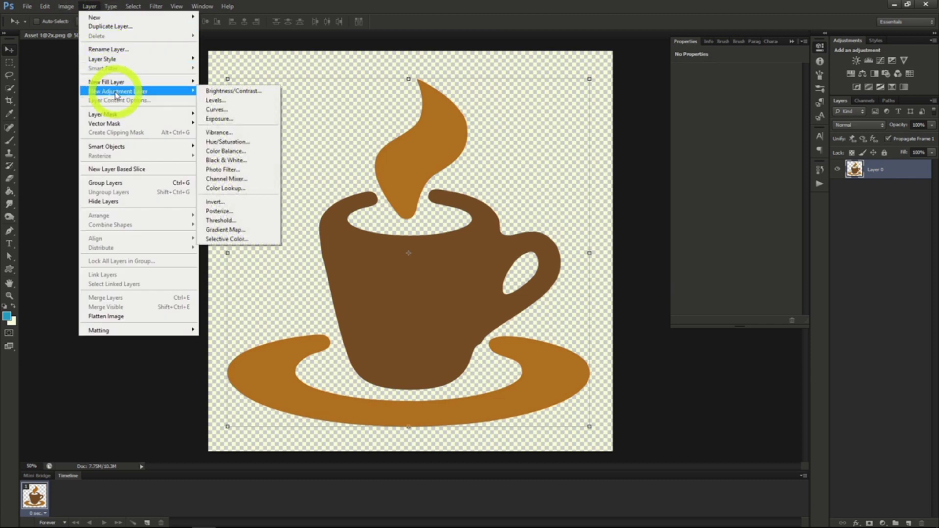
click(230, 91)
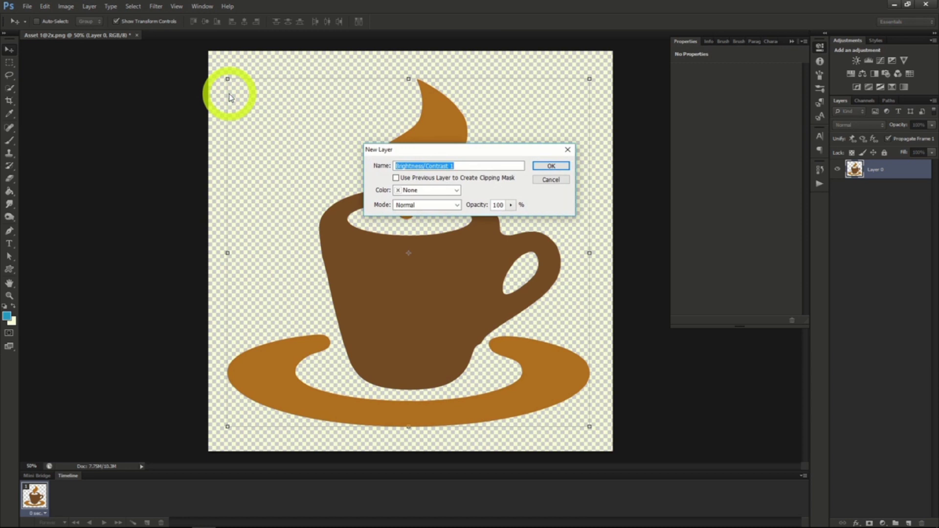
click(545, 165)
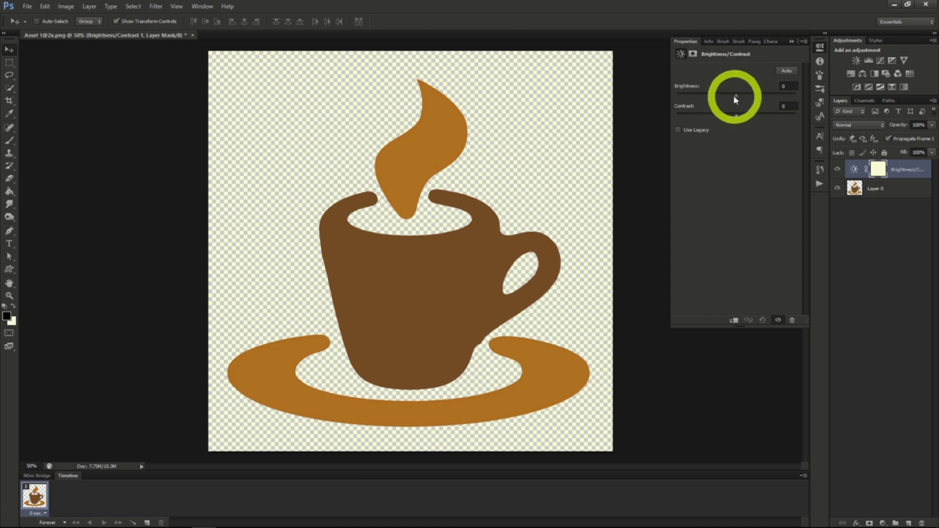
mouse_move(734, 94)
mouse_down()
mouse_move(696, 97)
mouse_move(765, 100)
mouse_move(704, 119)
mouse_move(770, 118)
mouse_move(751, 95)
mouse_move(739, 99)
mouse_up()
drag(734, 96, 713, 97)
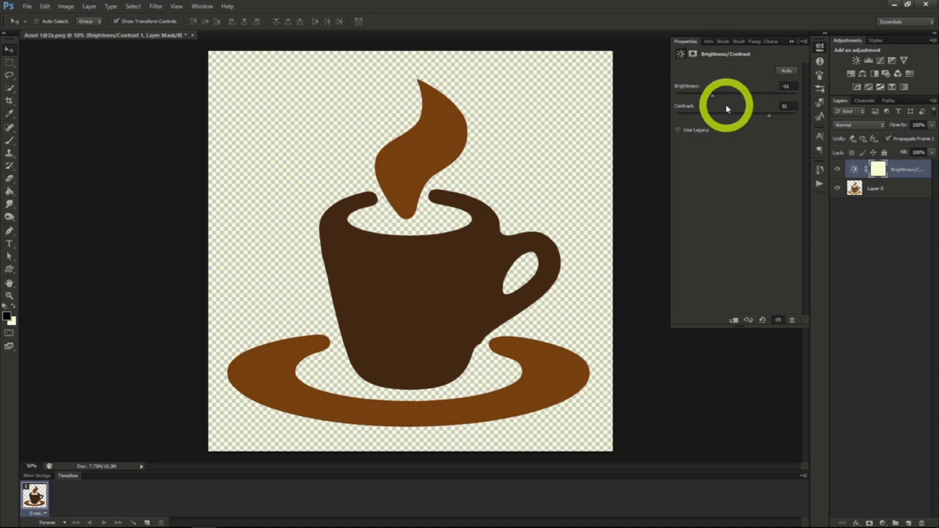
Add an Exposure adjustment layer and try exposure -1.60, offset about +0.12 and gamma correction 1.05, varying the sliders further.
click(89, 8)
mouse_move(144, 92)
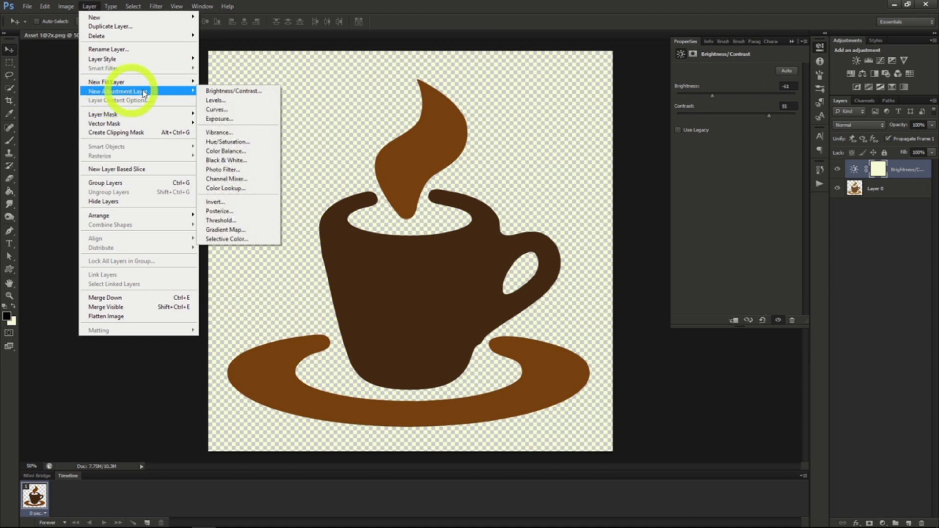
click(237, 122)
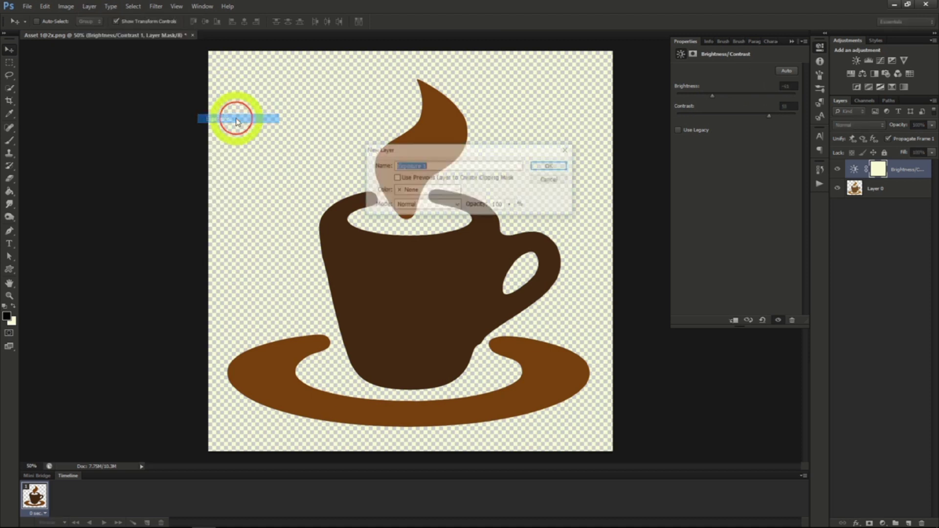
click(551, 167)
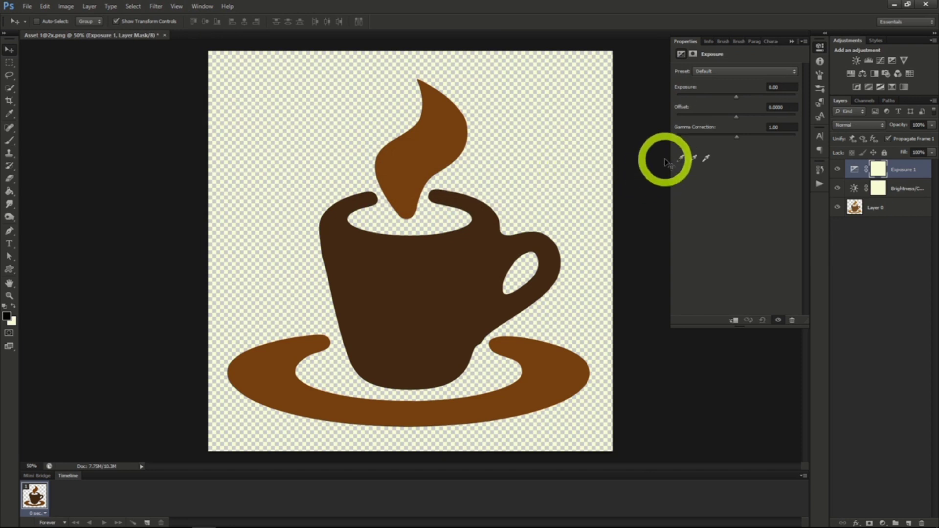
drag(737, 96, 755, 141)
click(735, 137)
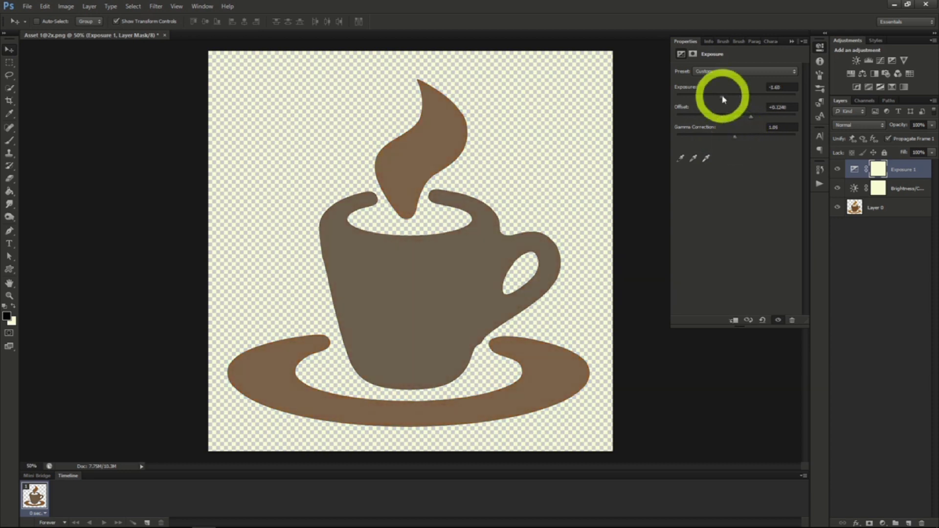
drag(723, 98, 747, 140)
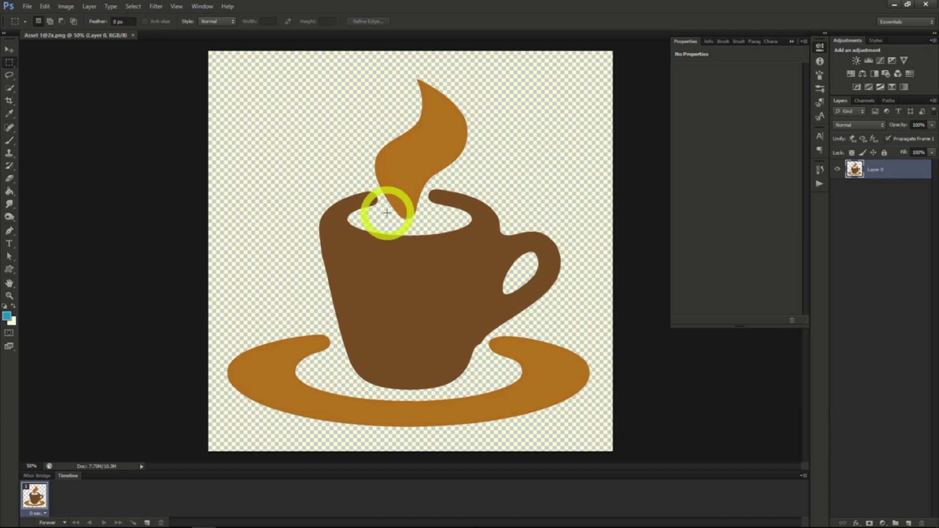
Add a Hue/Saturation adjustment layer in Normal mode at 100% opacity above the coffee cup layer.
click(90, 6)
mouse_move(125, 93)
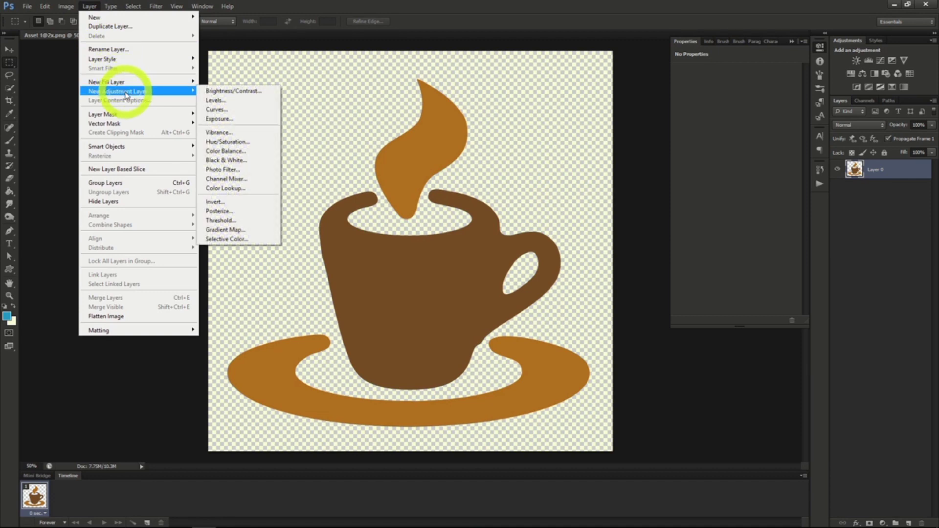
click(228, 142)
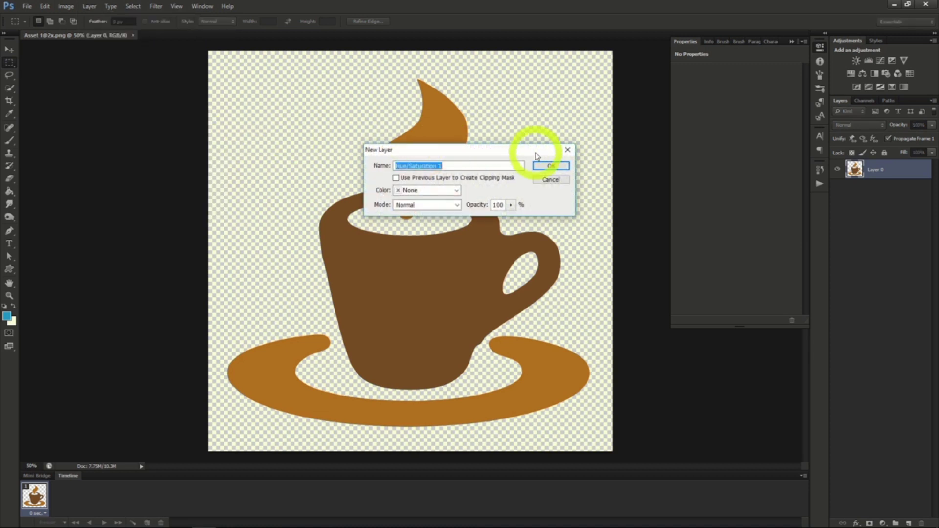
click(551, 167)
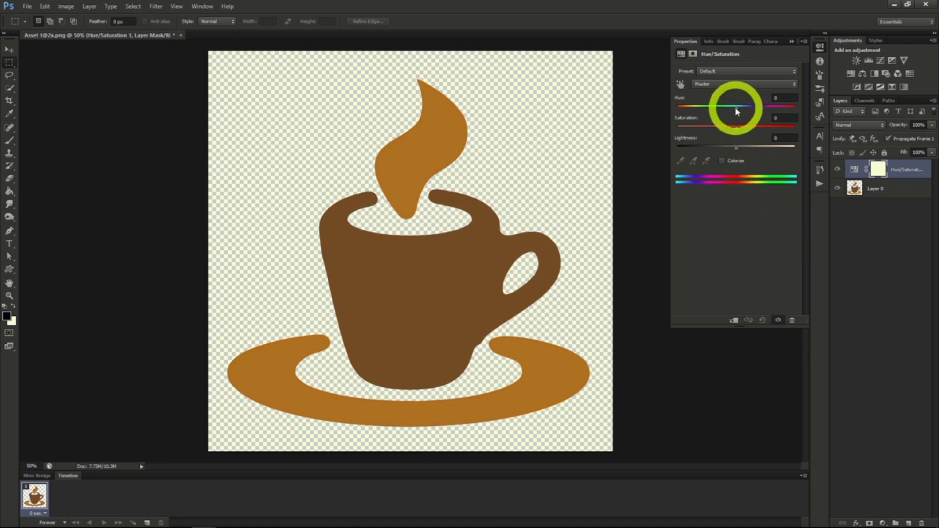
Recolour the cup blue and teal by setting hue to +162, saturation to about +48 and lightness to about -8.
drag(737, 126, 738, 152)
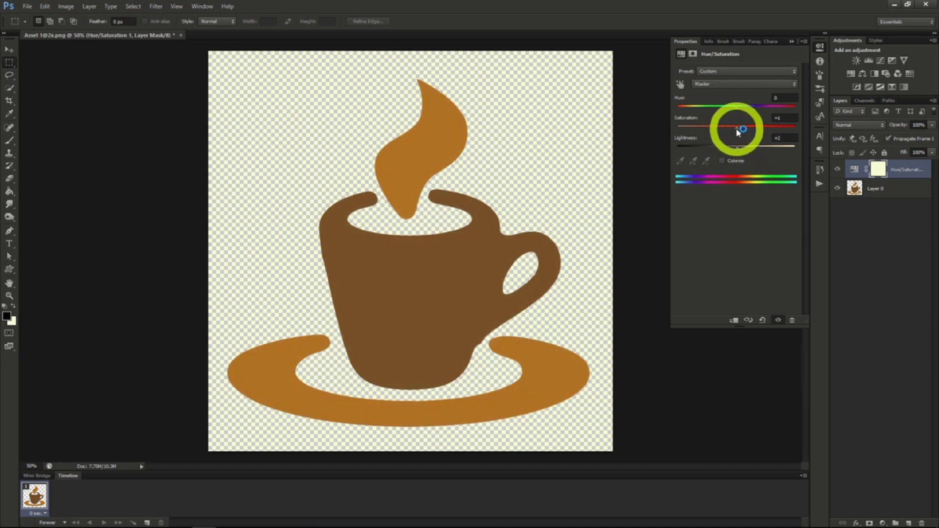
drag(739, 129, 766, 133)
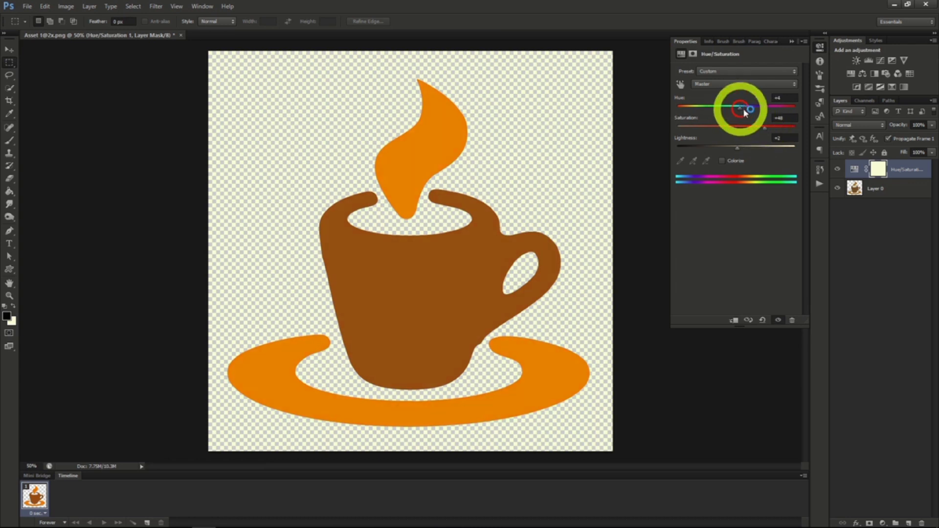
drag(738, 107, 793, 115)
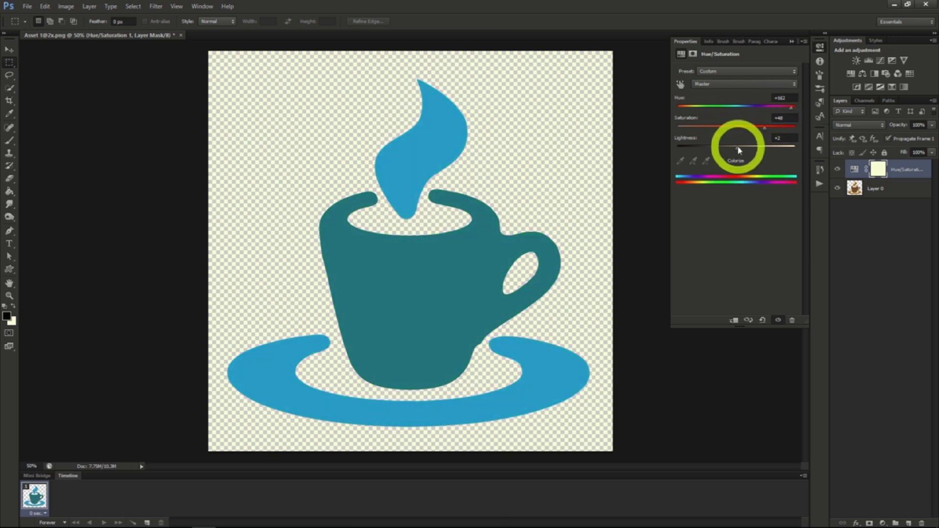
mouse_move(739, 151)
mouse_down()
mouse_move(752, 151)
mouse_move(737, 150)
mouse_up()
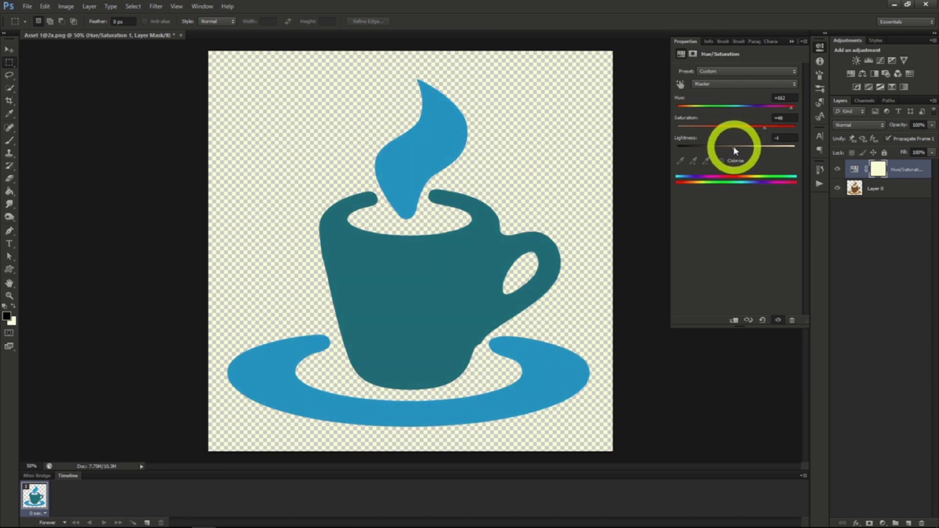
drag(734, 151, 733, 151)
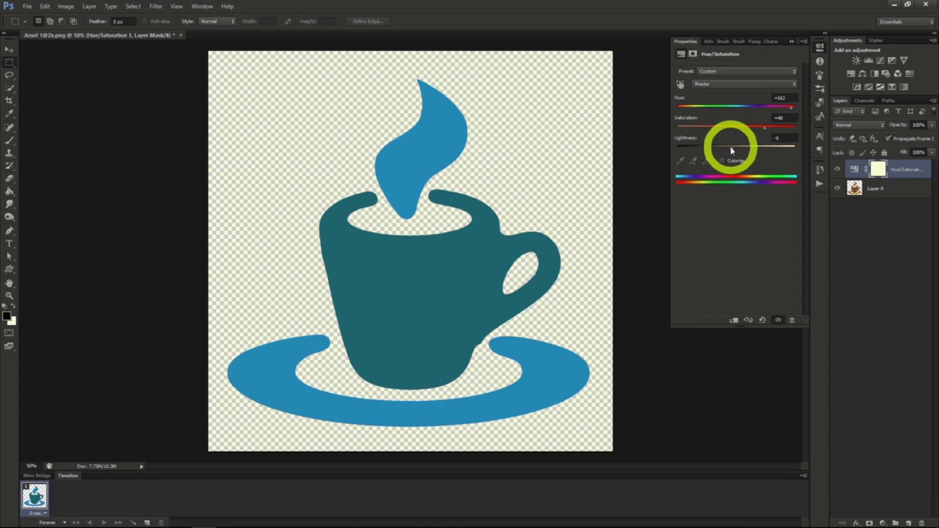
click(732, 151)
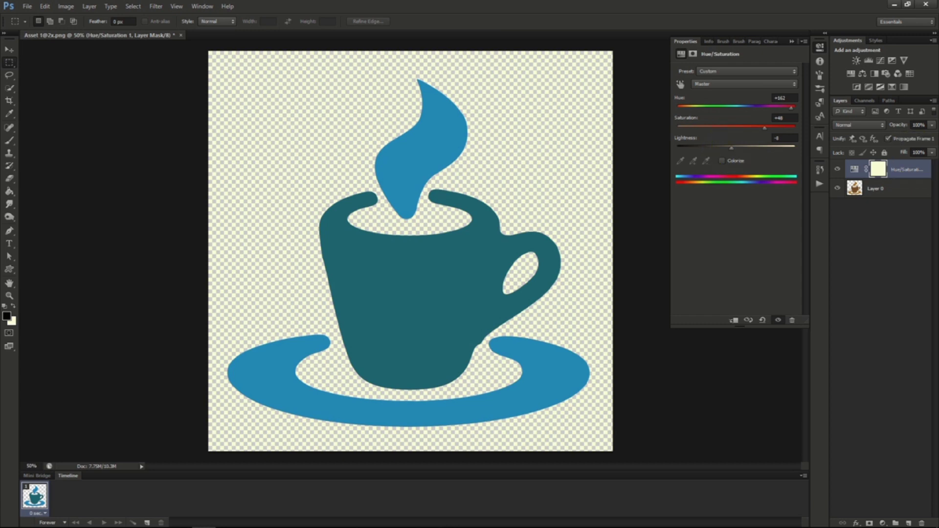
click(482, 231)
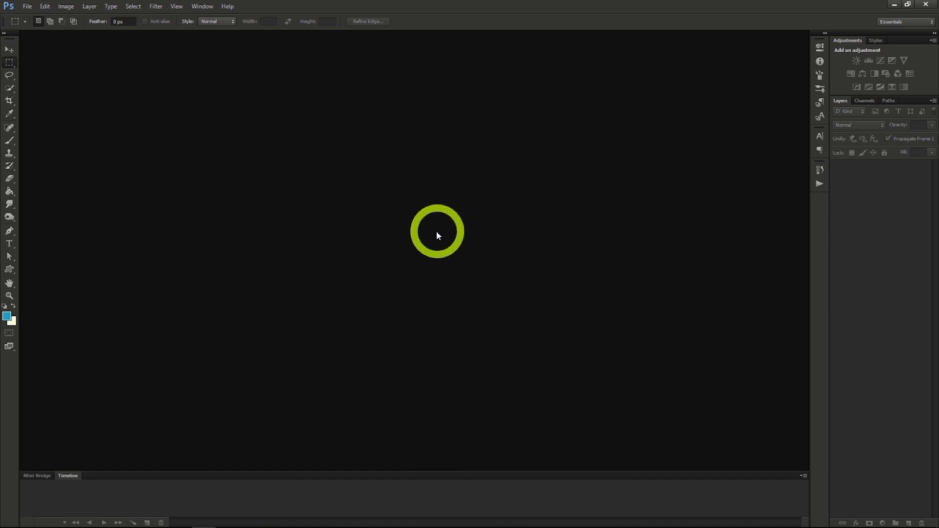
Create a new transparent RGB document 970 pixels wide and 90 pixels high at 72 pixels/inch.
click(27, 6)
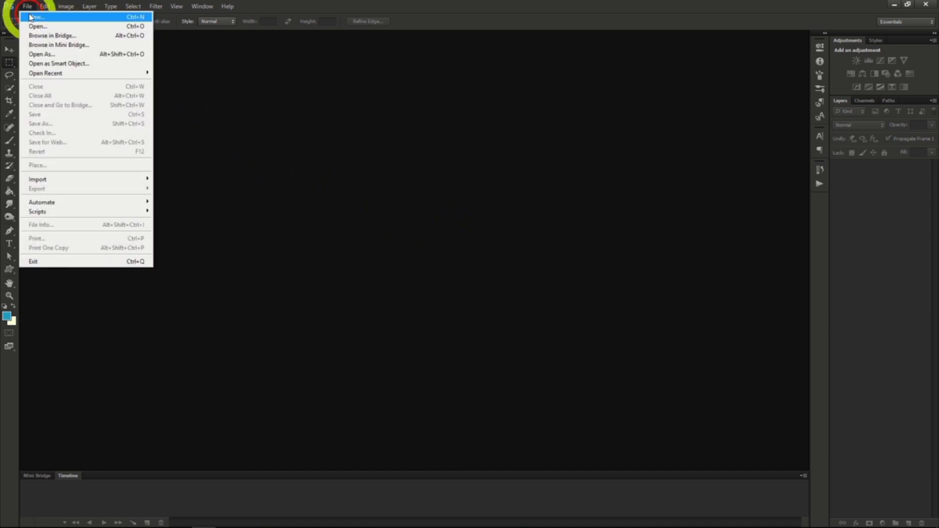
click(31, 17)
drag(364, 215, 294, 214)
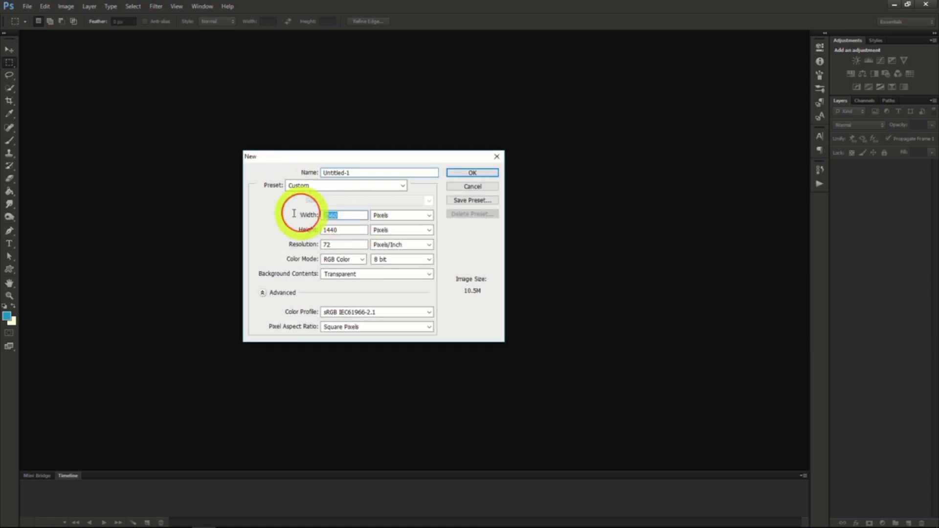
text(970)
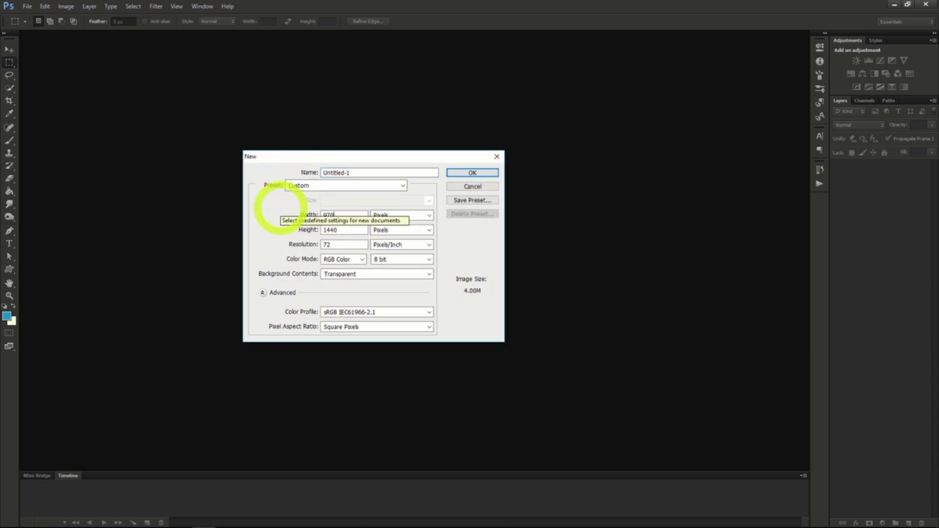
drag(338, 230, 296, 236)
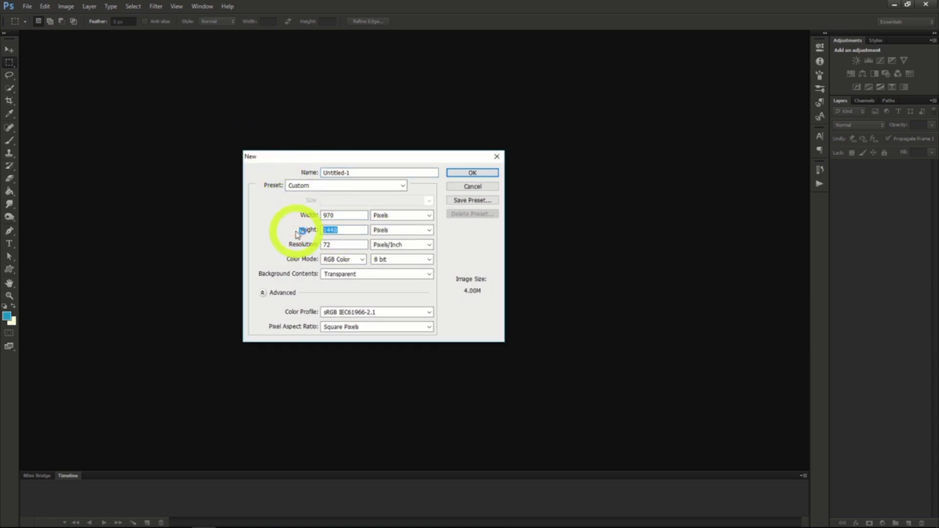
text(90)
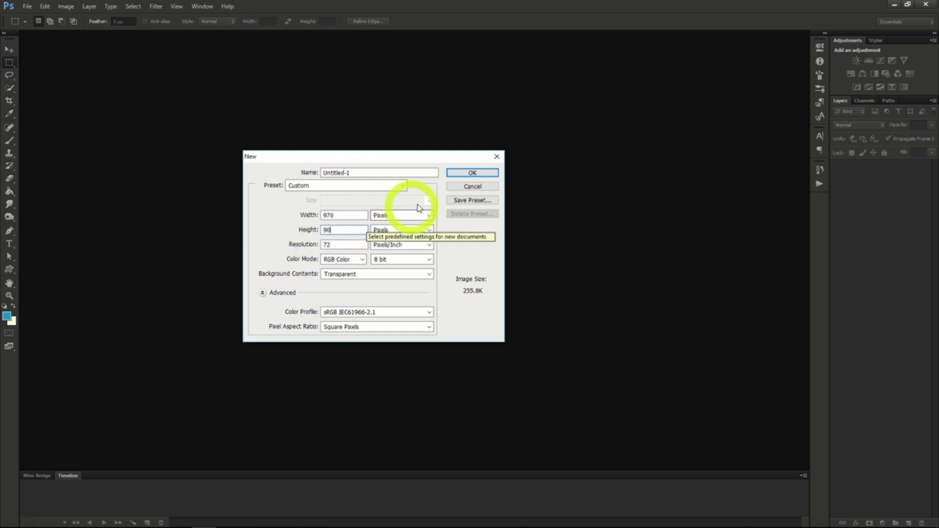
click(346, 230)
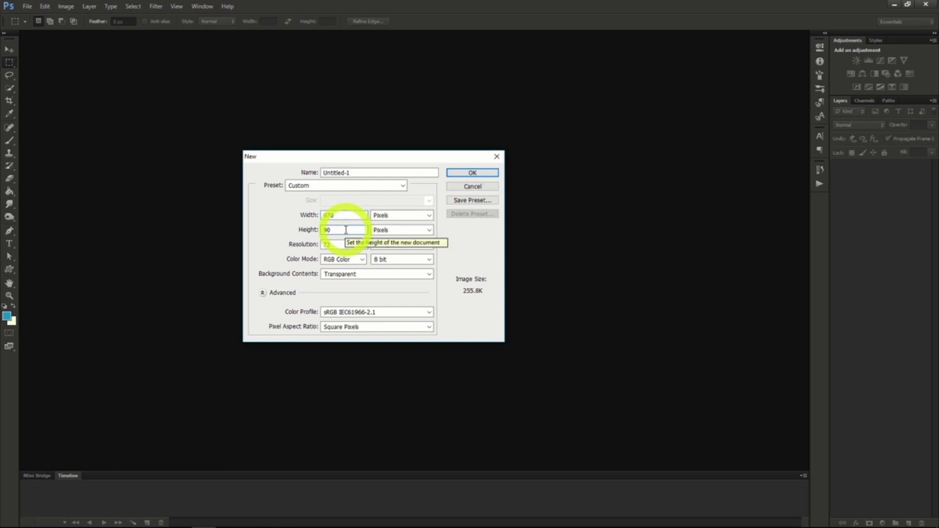
click(457, 172)
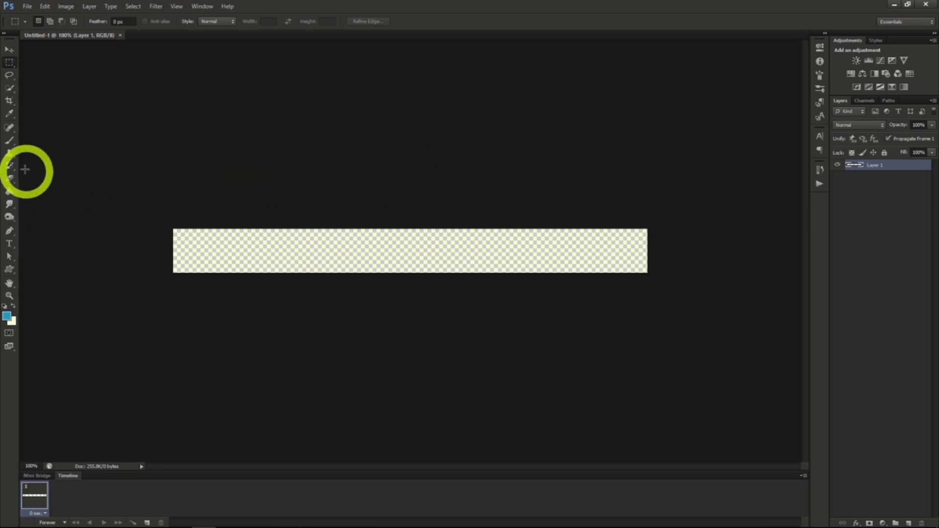
Swap the foreground and background colours and fill the banner layer with the light colour using the Paint Bucket.
click(10, 191)
click(13, 306)
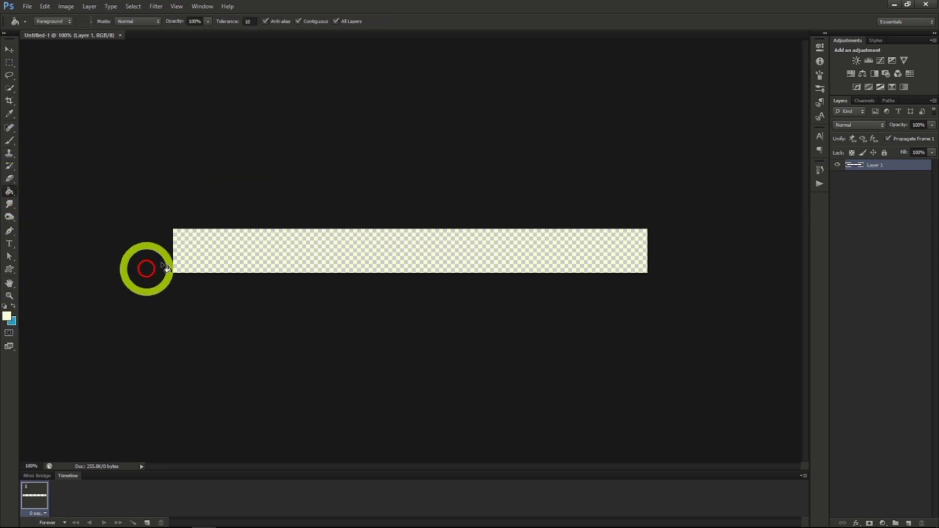
click(206, 249)
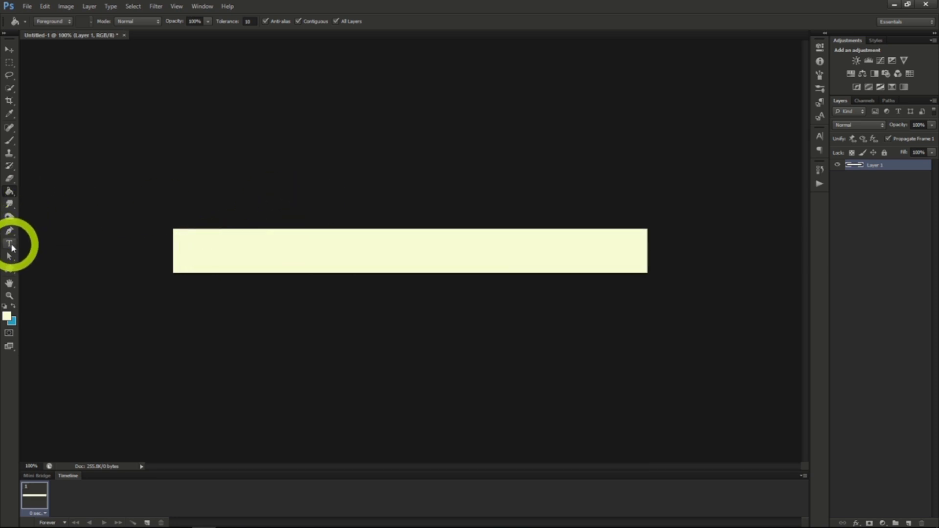
Set the text colour of the Type tool to black.
click(10, 244)
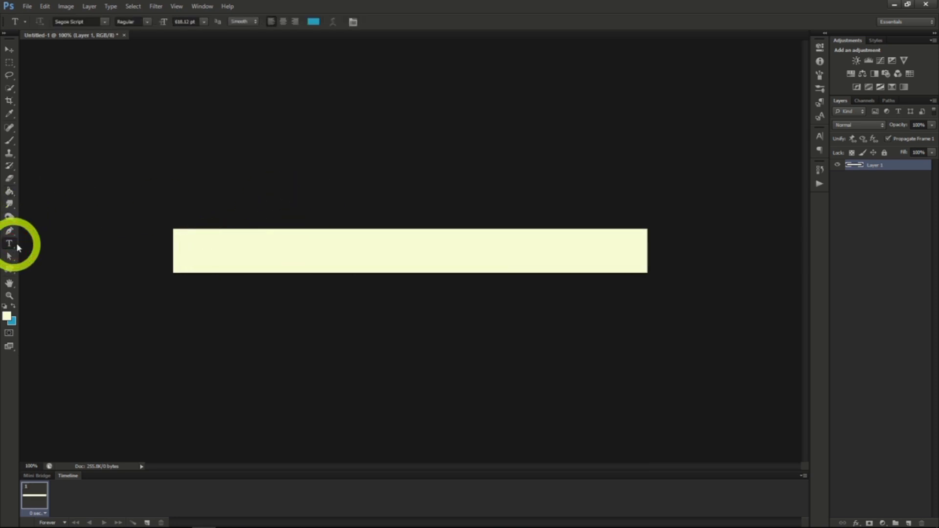
click(819, 136)
click(786, 196)
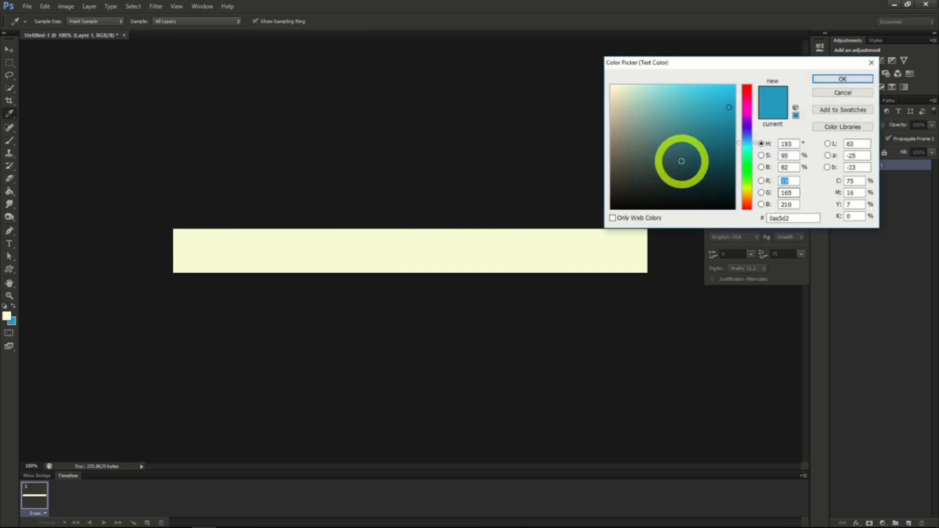
drag(679, 159, 792, 201)
click(835, 78)
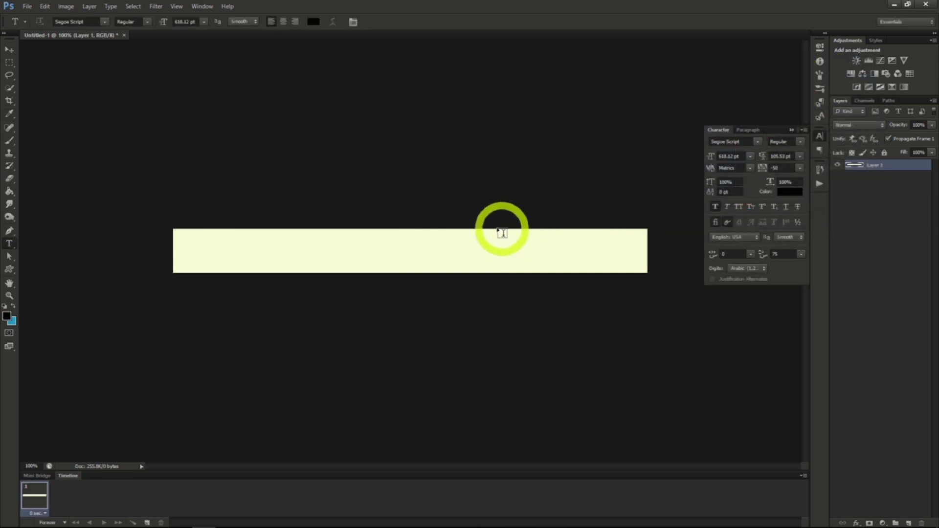
Add the text "10 Apples for 3.99" in Segoe Script at 55.12 pt and move it to the middle of the banner.
click(286, 239)
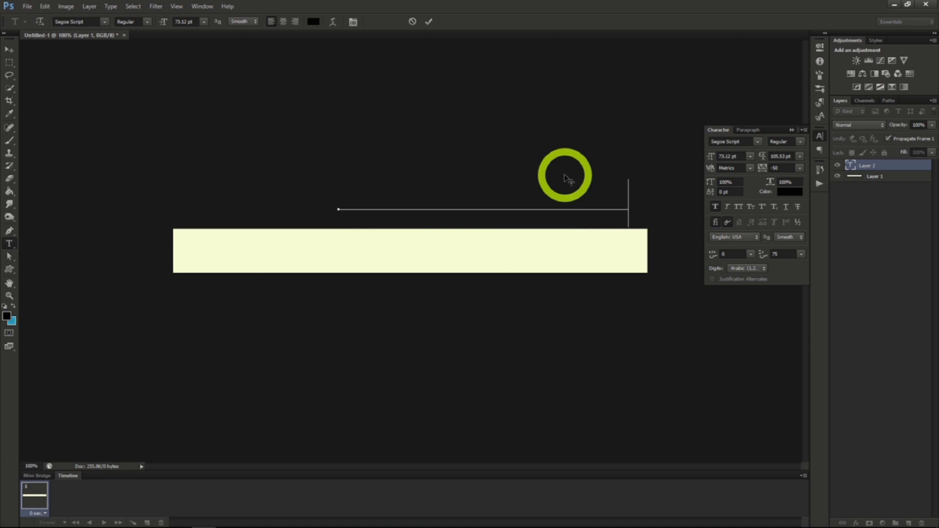
drag(531, 155, 455, 216)
drag(455, 214, 447, 207)
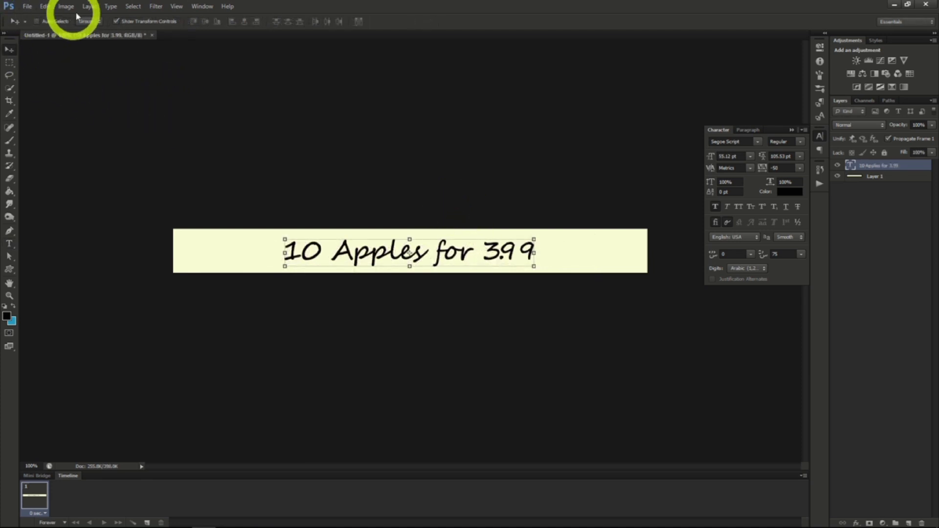
Select the whole canvas and align the text layer to its horizontal centre.
click(133, 6)
click(134, 18)
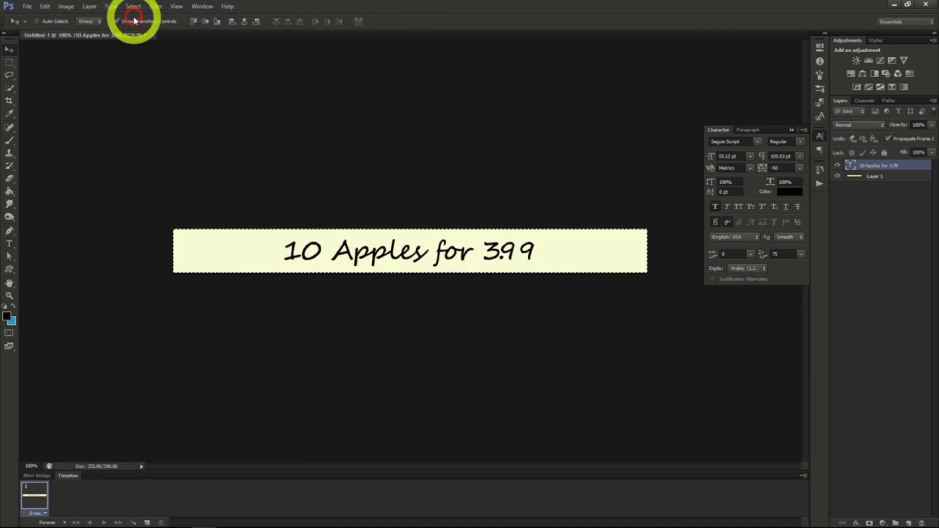
click(243, 23)
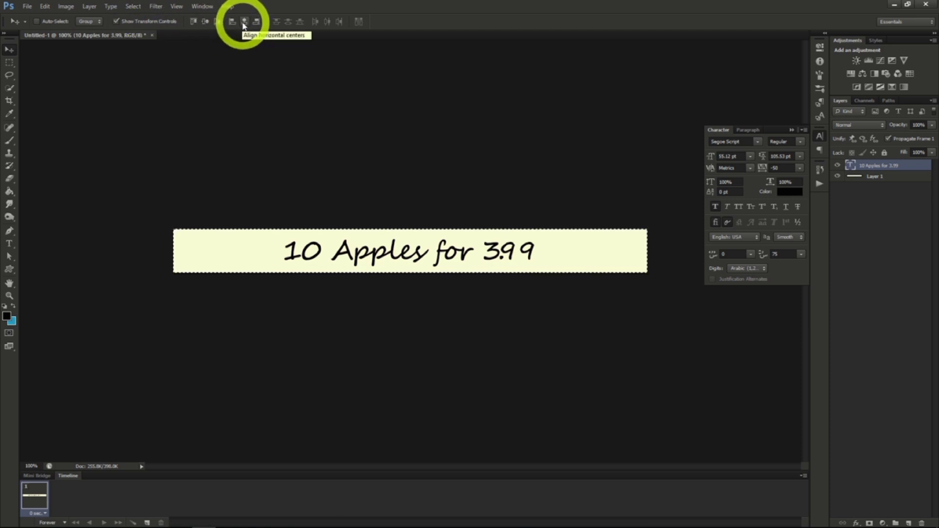
click(245, 24)
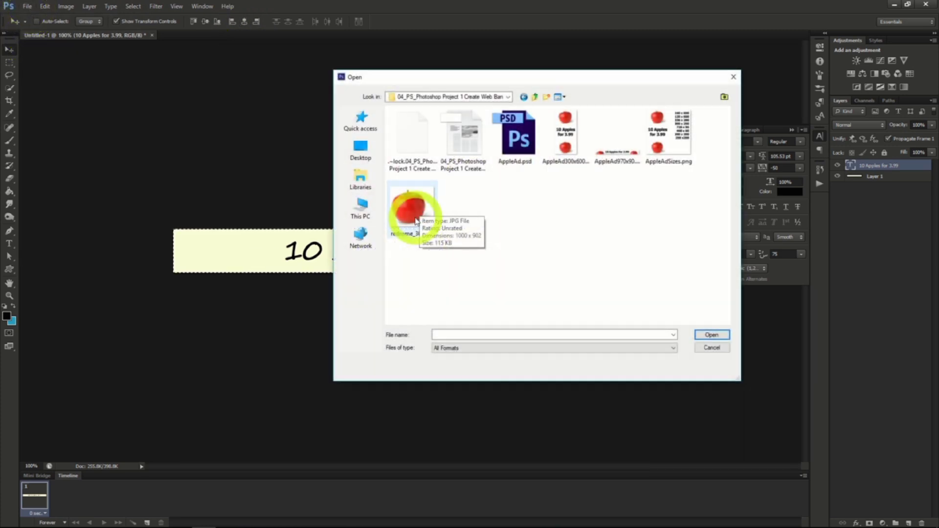
Open the red apple JPG from the project folder, select the entire image and copy it.
click(414, 215)
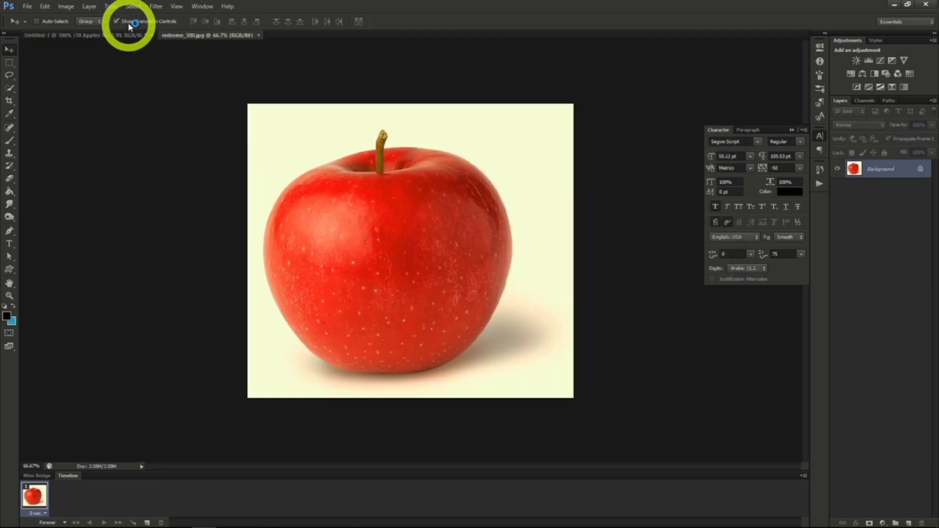
click(134, 7)
click(136, 14)
click(45, 6)
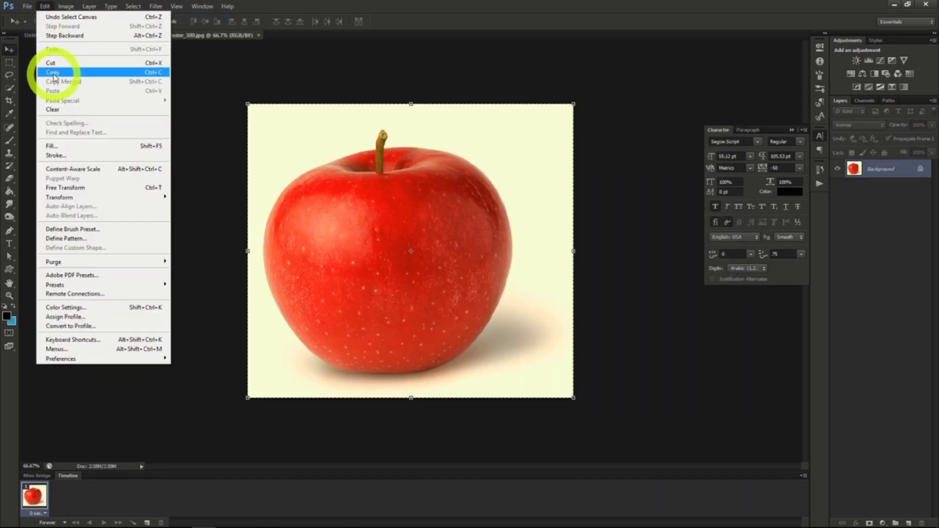
click(49, 72)
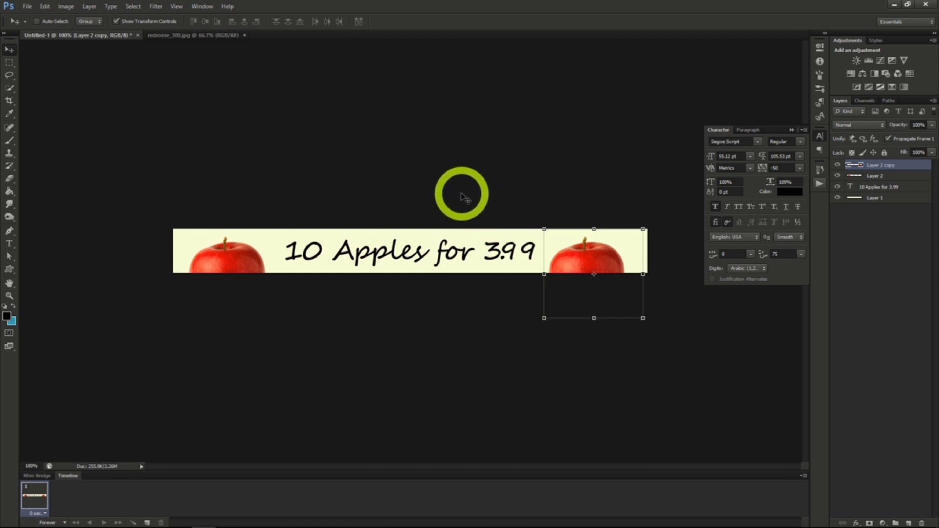
Save the banner in Photoshop format as appleAd1.psd with Maximize Compatibility on.
click(27, 7)
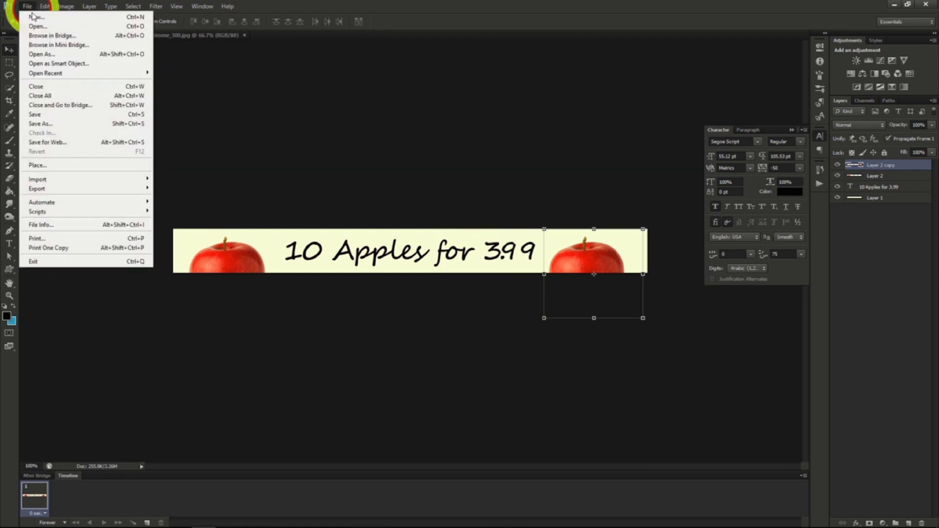
click(51, 127)
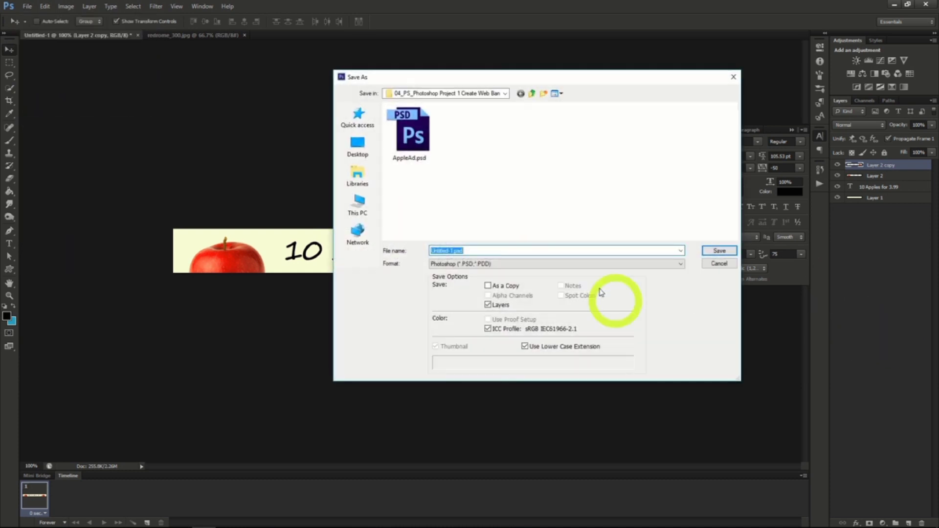
text(appleAd1)
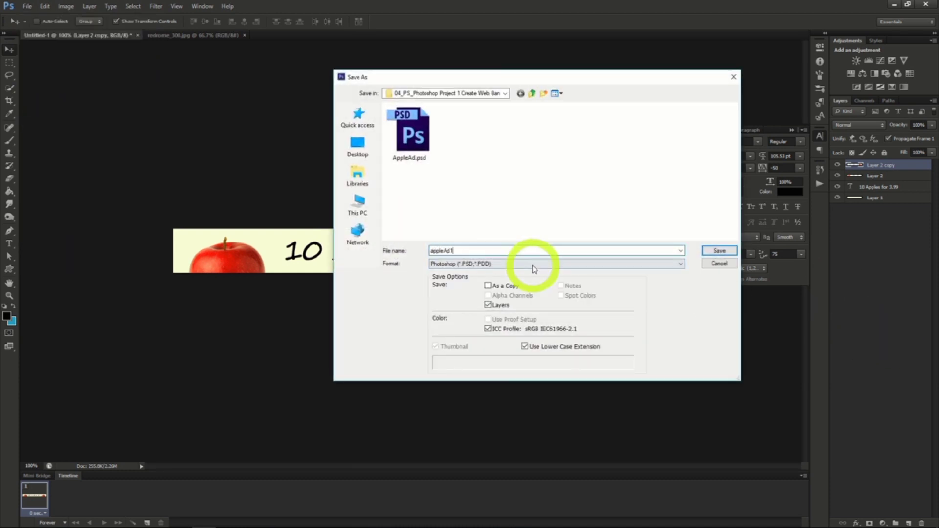
key(Return)
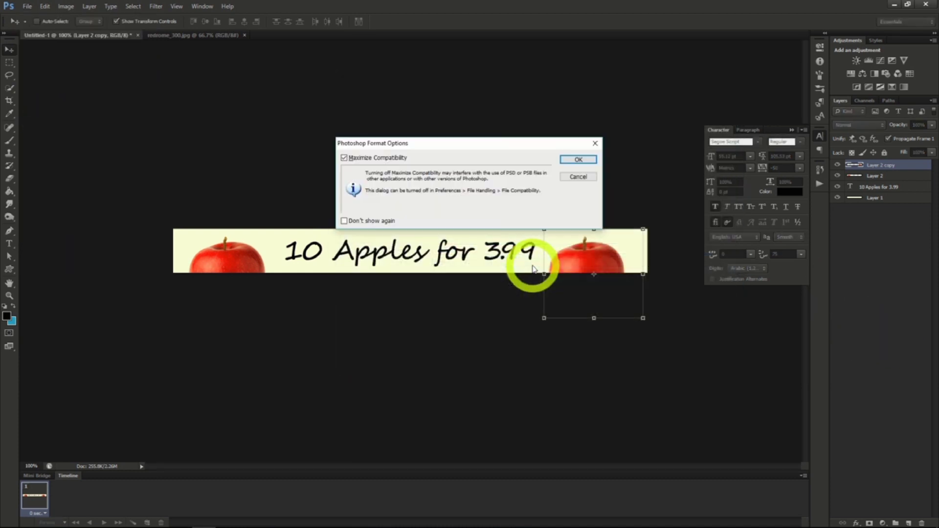
click(569, 160)
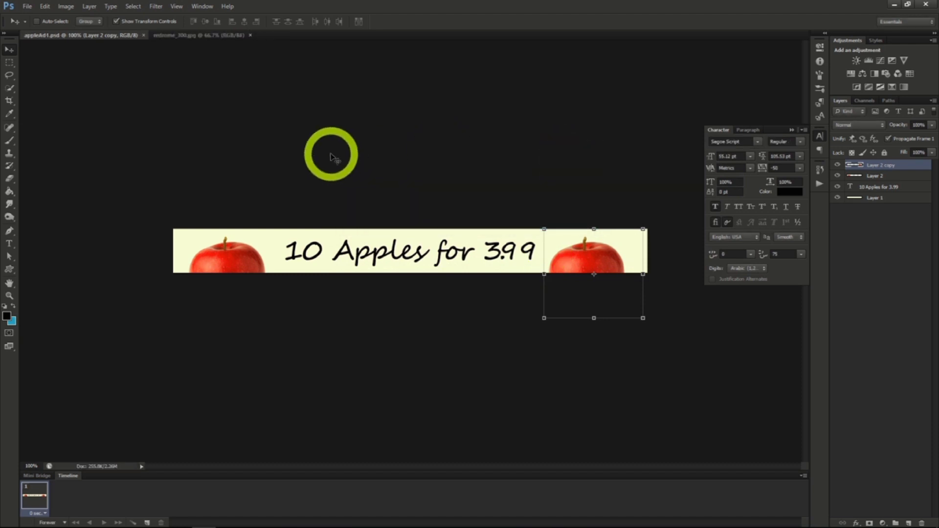
Resize the banner's canvas to 300 pixels wide and 600 pixels high, keeping the centre anchor.
click(67, 7)
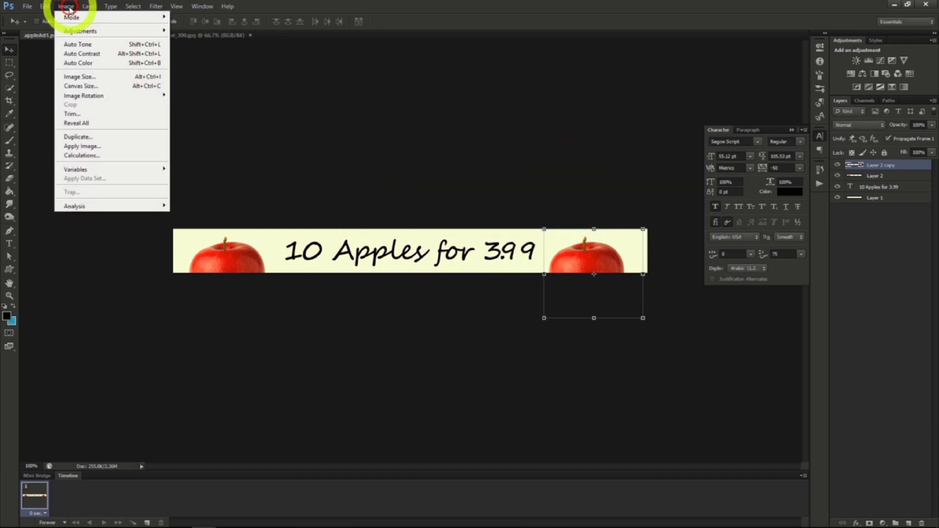
click(92, 86)
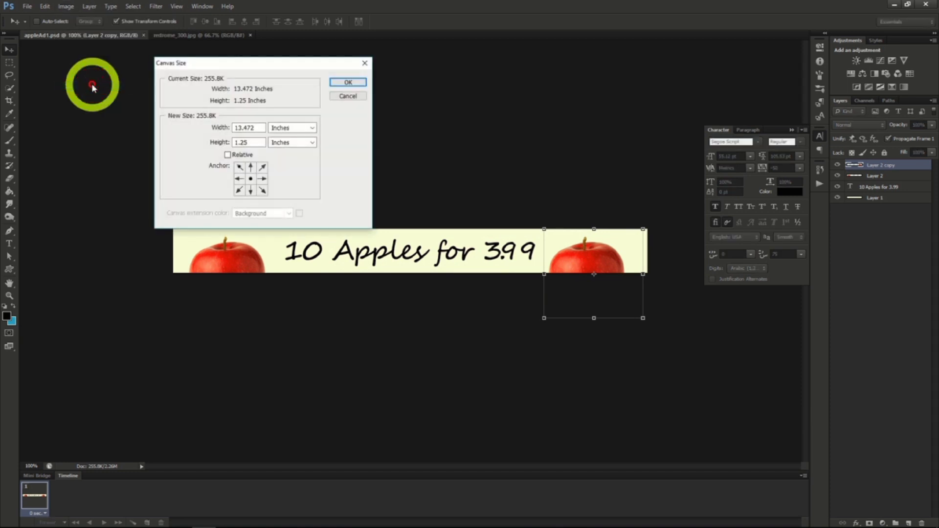
click(281, 130)
click(288, 147)
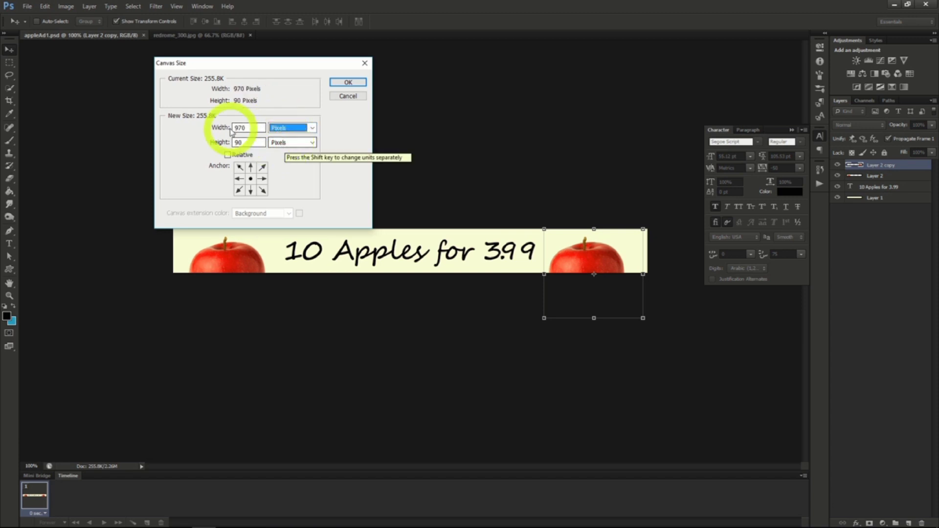
click(202, 126)
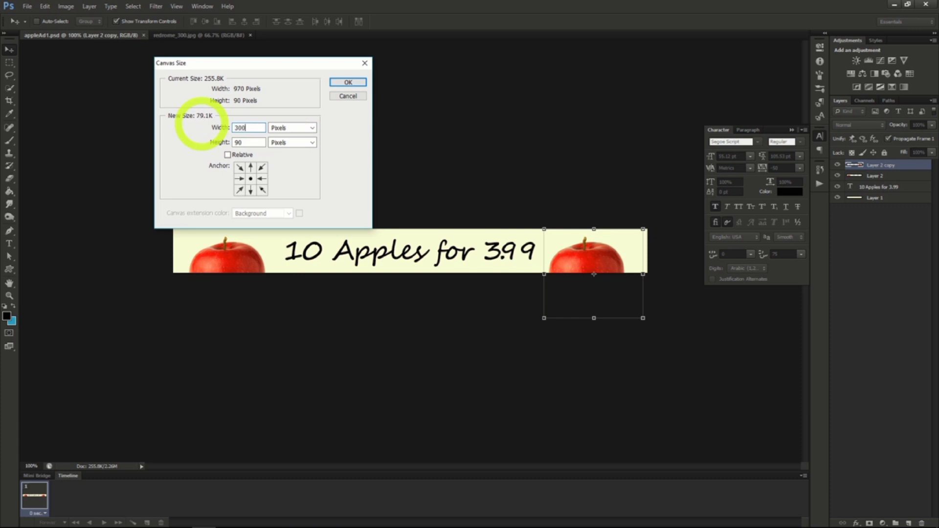
text(300)
click(190, 142)
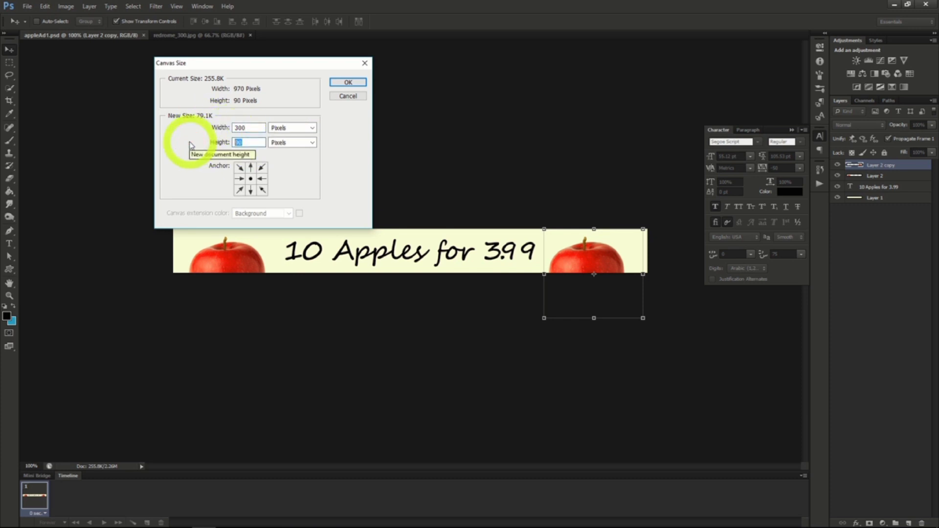
text(600)
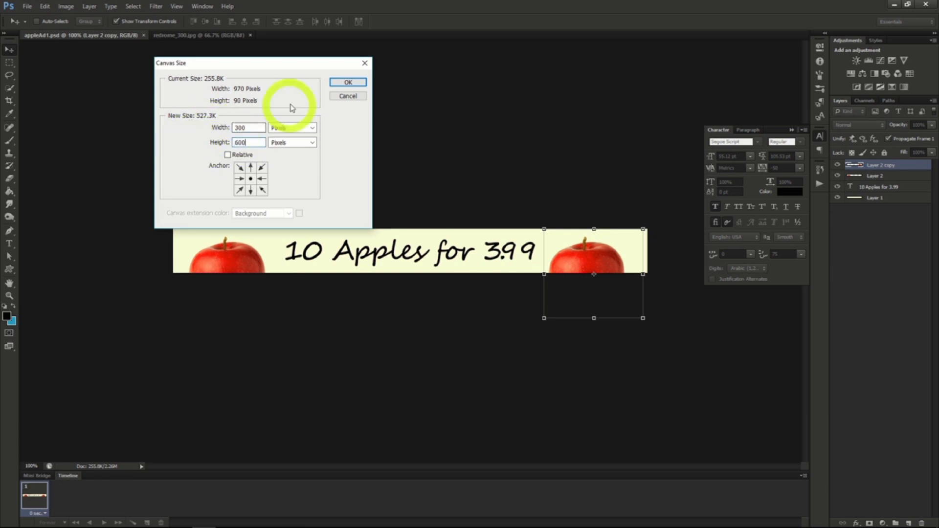
click(347, 83)
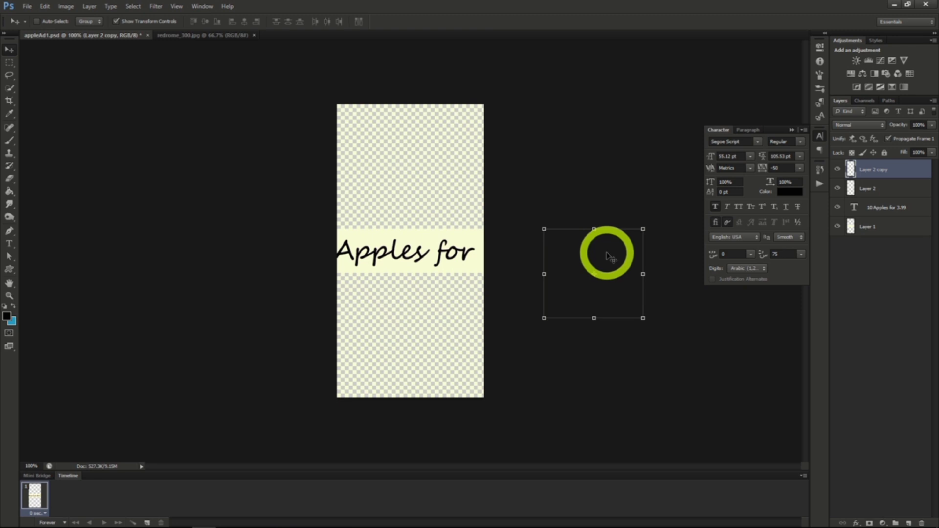
Move the Layer 2 copy apple to the lower part of the canvas and the Layer 2 apple to the upper part.
drag(617, 248, 430, 326)
click(855, 188)
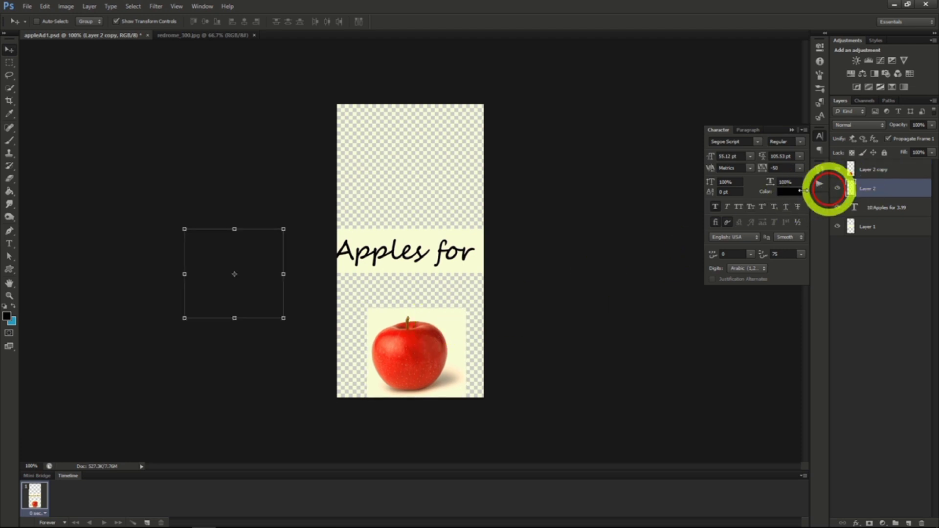
drag(249, 253, 354, 201)
drag(354, 201, 431, 128)
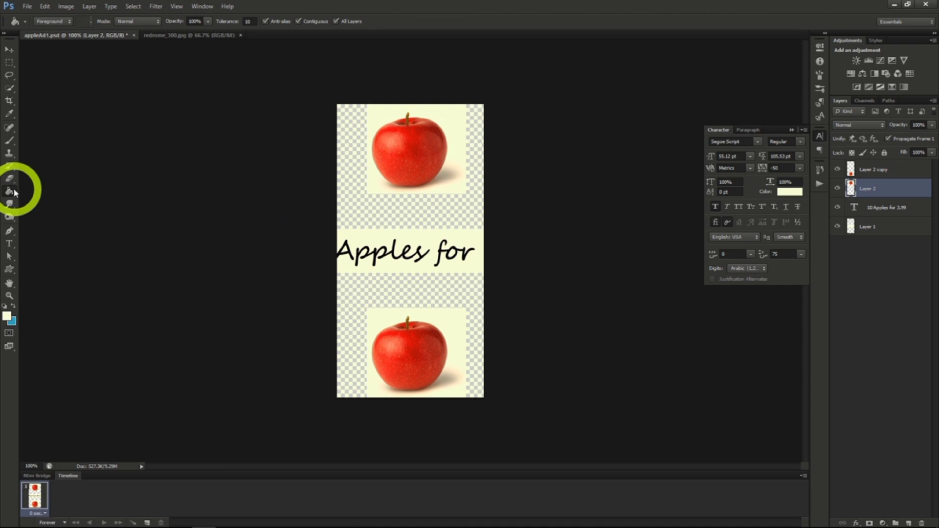
Fill the transparent areas above and below the text with the cream background colour, and fill Layer 1 with it too.
click(400, 222)
click(401, 291)
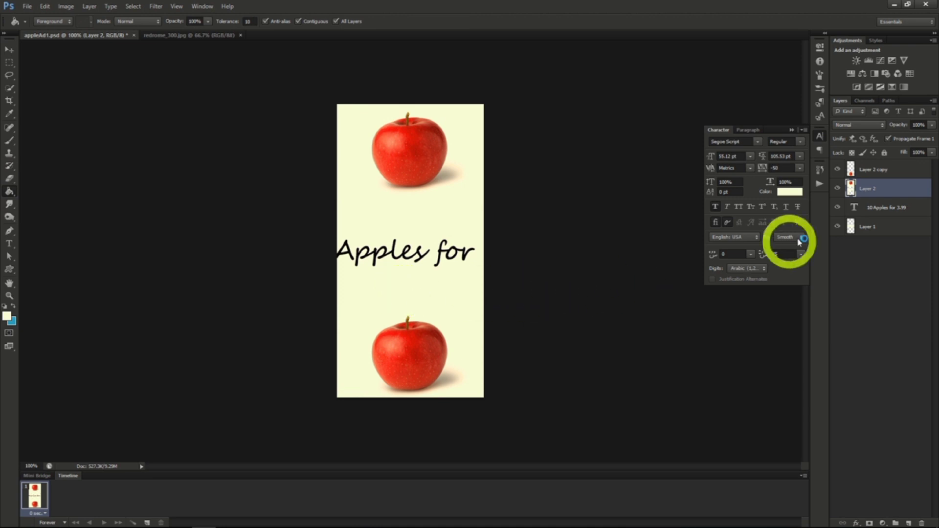
click(873, 226)
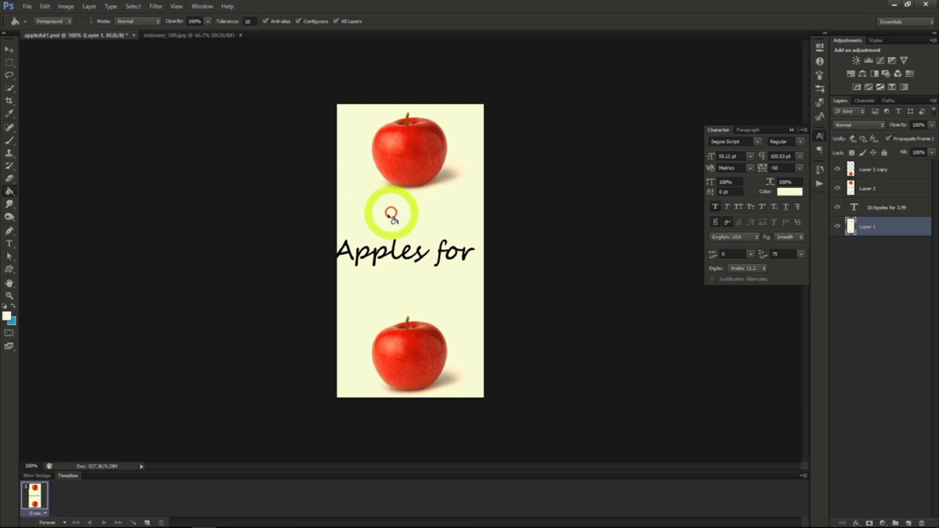
click(356, 169)
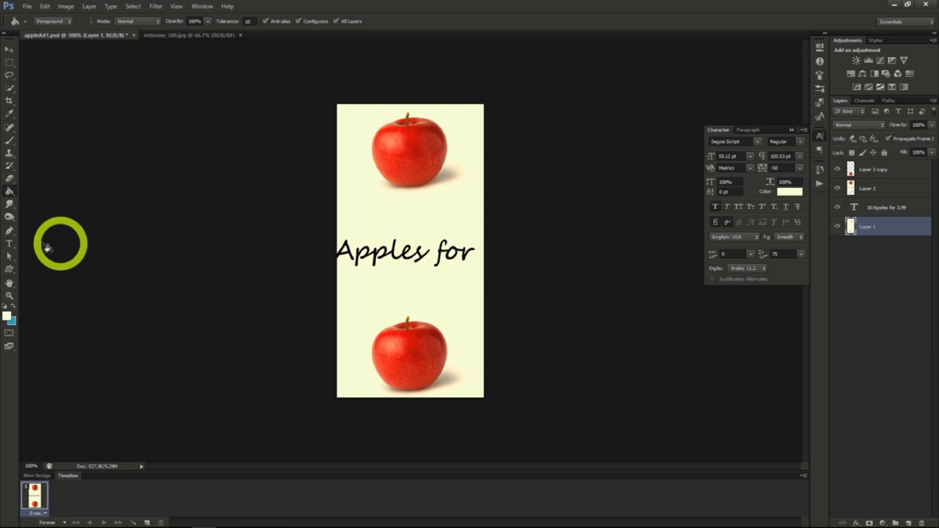
Break the banner text into two lines, with "10 Apples" on the first and "for 3.99" on the second.
click(9, 243)
click(341, 257)
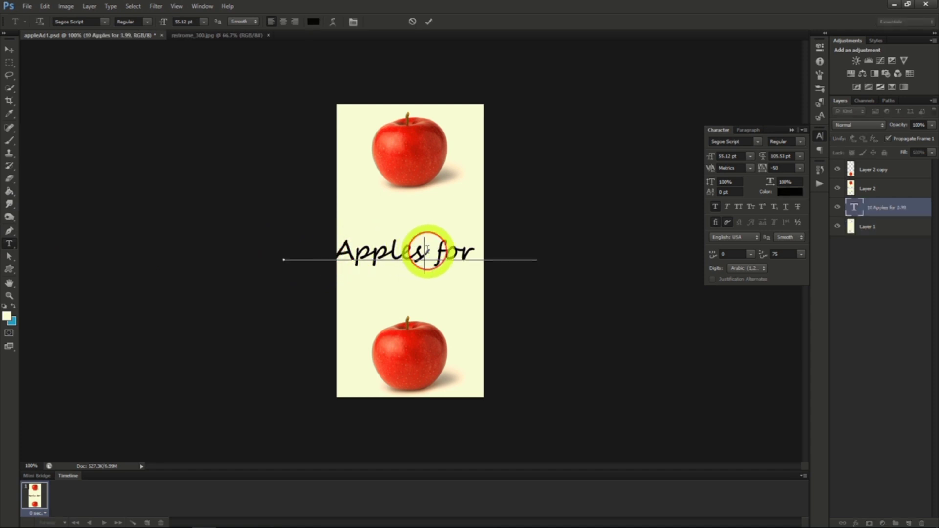
key(Delete)
key(Delete)
key(Delete)
key(Delete)
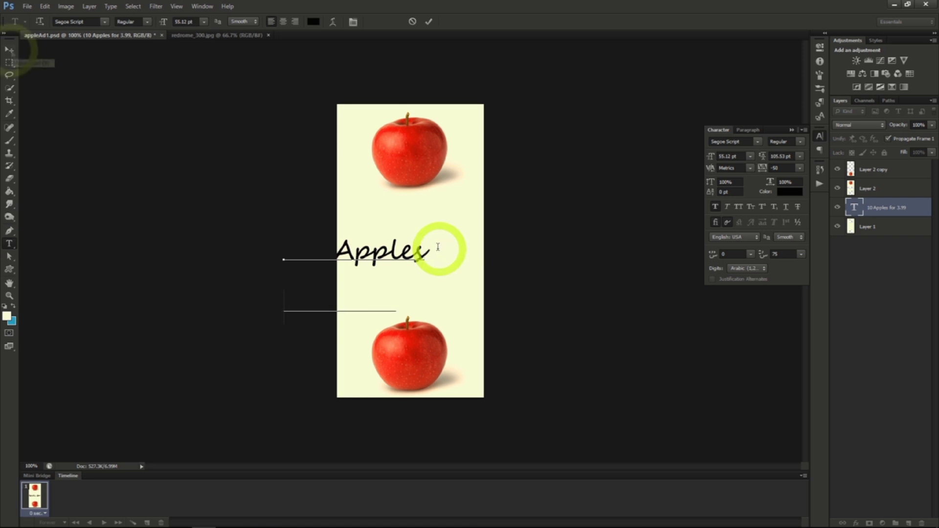
click(9, 50)
Move the two-line text between the apples and bring its layer to the top of the layer stack.
drag(461, 277, 532, 249)
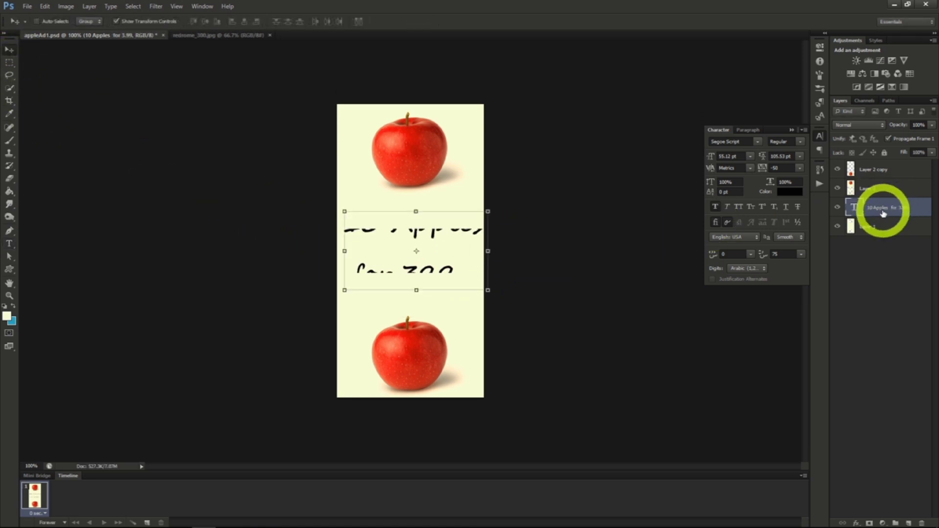
drag(883, 214, 877, 168)
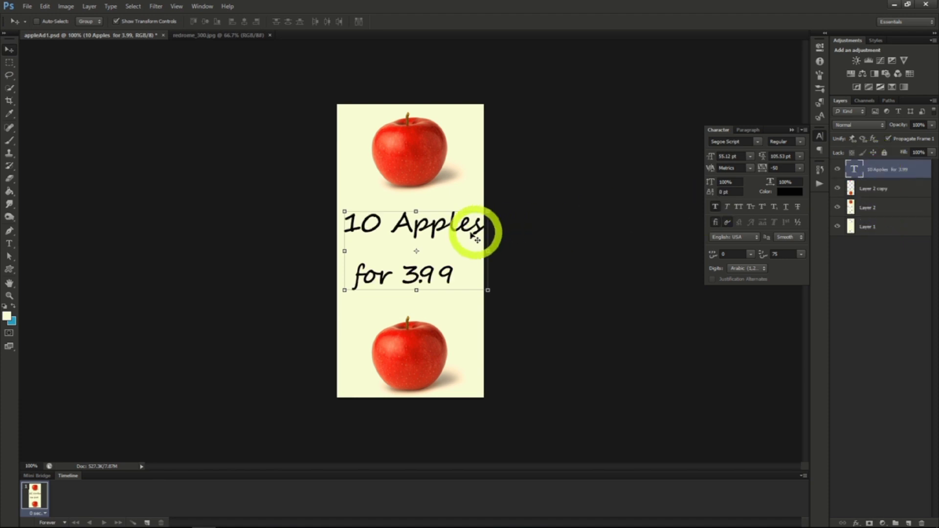
mouse_move(448, 249)
mouse_down()
mouse_move(437, 230)
mouse_move(432, 251)
mouse_move(444, 239)
mouse_up()
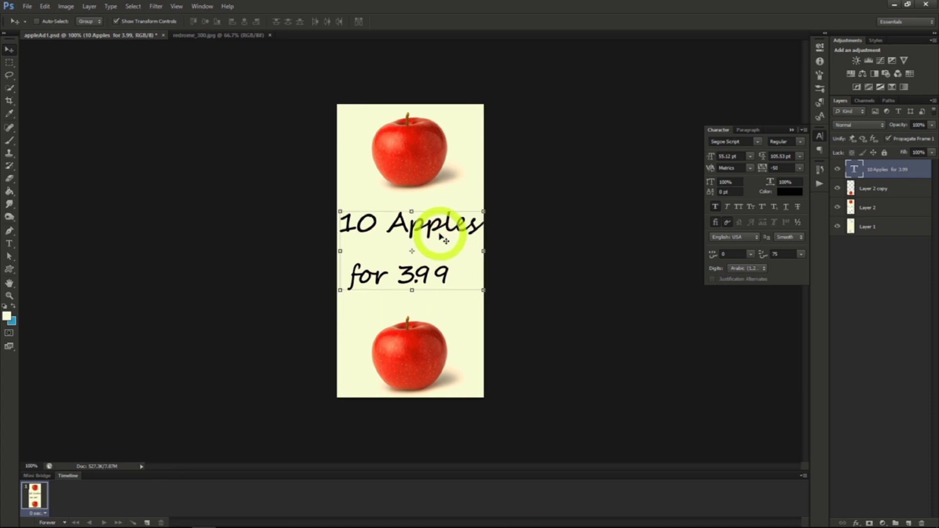
Centre-align the two text lines, move the text back between the apples and reopen its character settings.
click(748, 131)
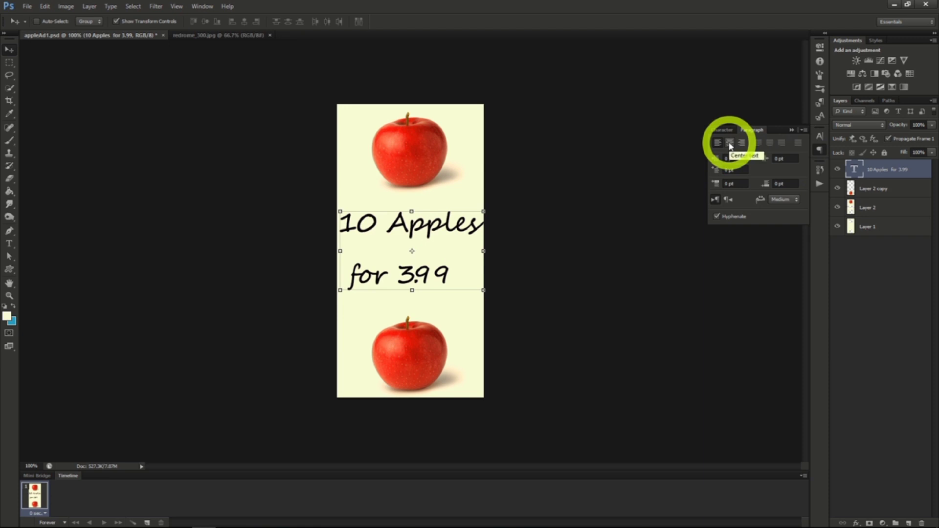
click(730, 143)
drag(456, 257, 526, 255)
click(723, 131)
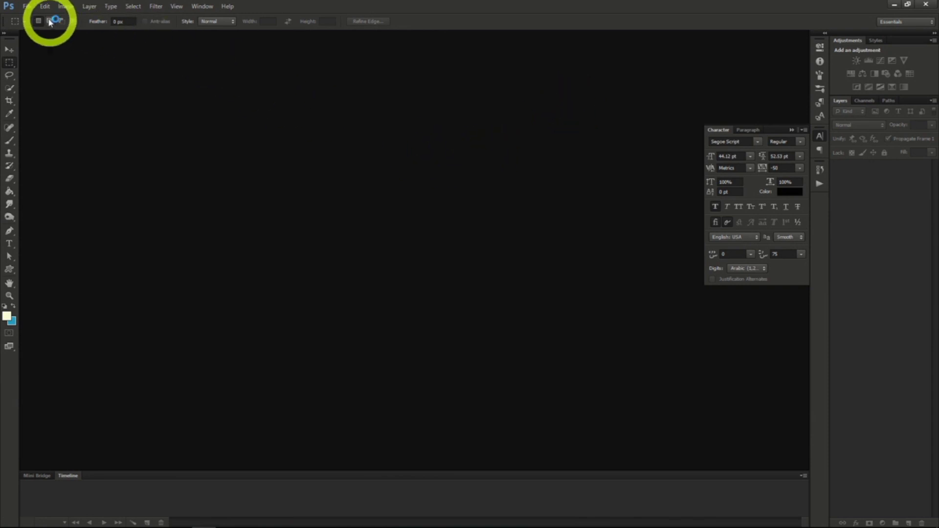
Create a new transparent RGB document 2560 pixels wide and 1440 pixels high at 72 pixels/inch.
click(27, 6)
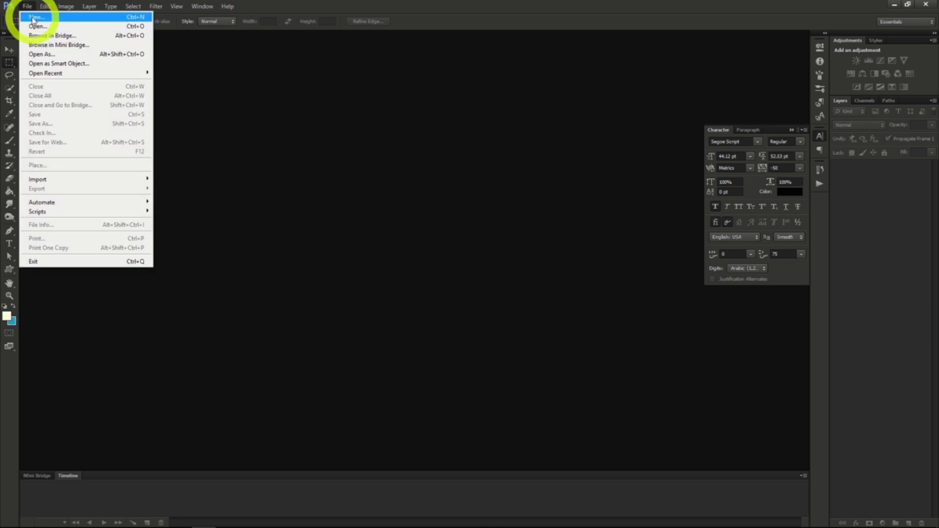
click(33, 18)
drag(346, 215, 294, 213)
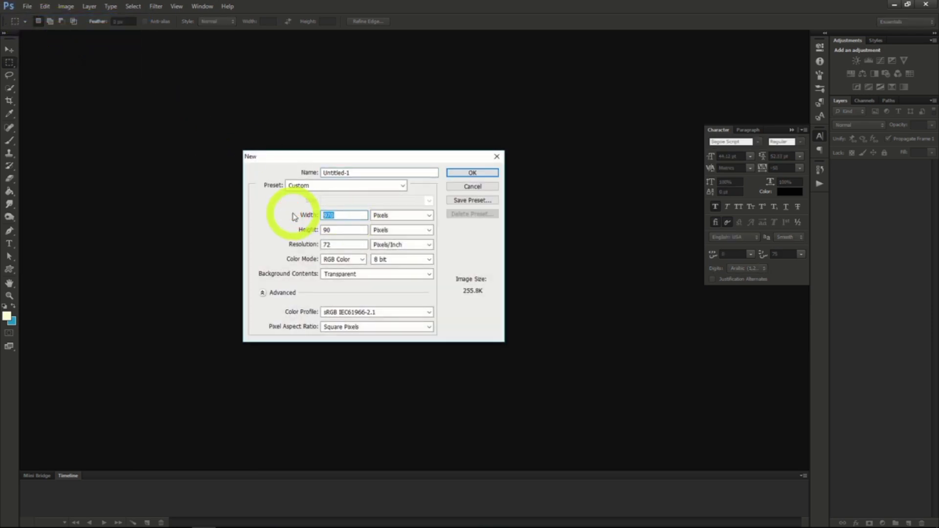
text(2560)
drag(342, 229, 272, 228)
text(1440)
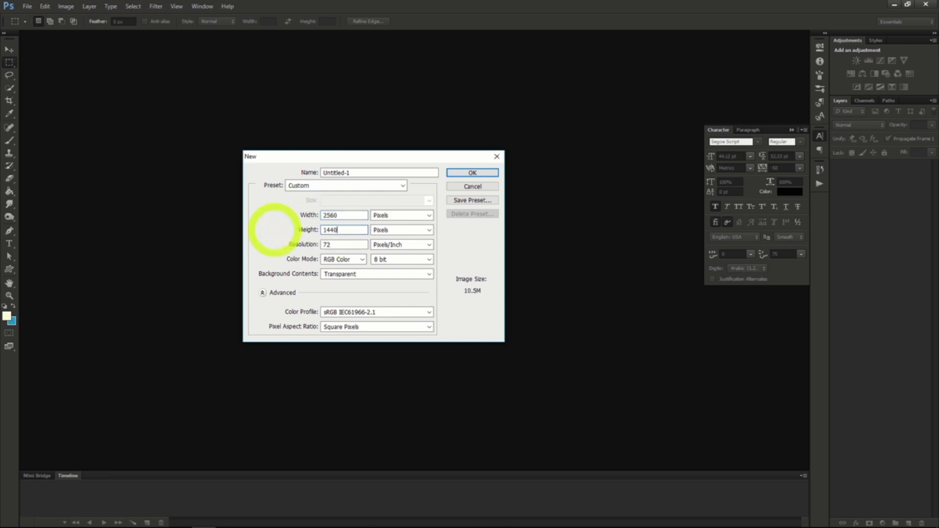
click(468, 173)
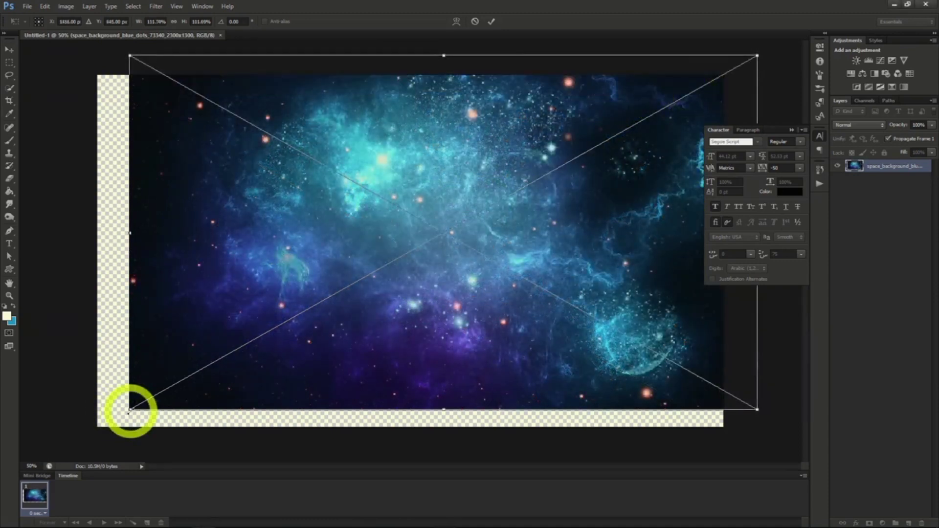
Stretch the space background image to cover the whole canvas and place it.
drag(130, 409, 73, 444)
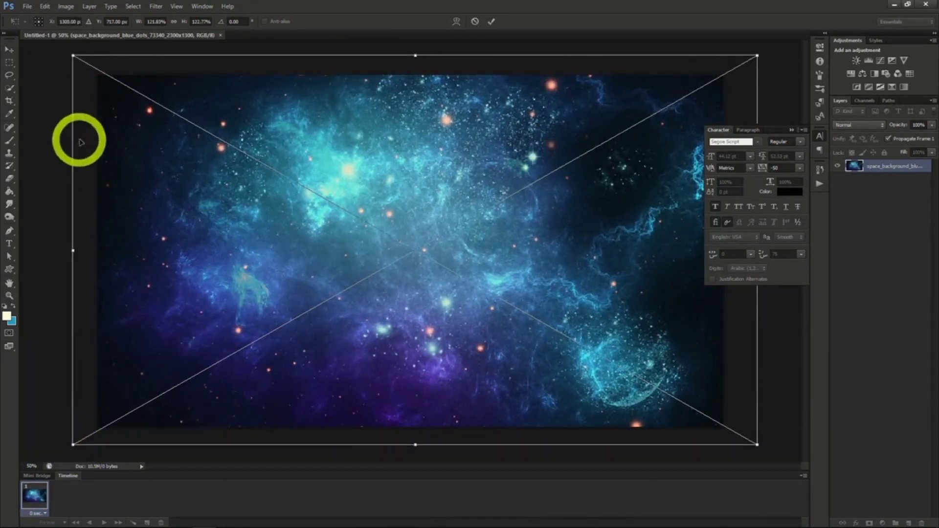
click(9, 49)
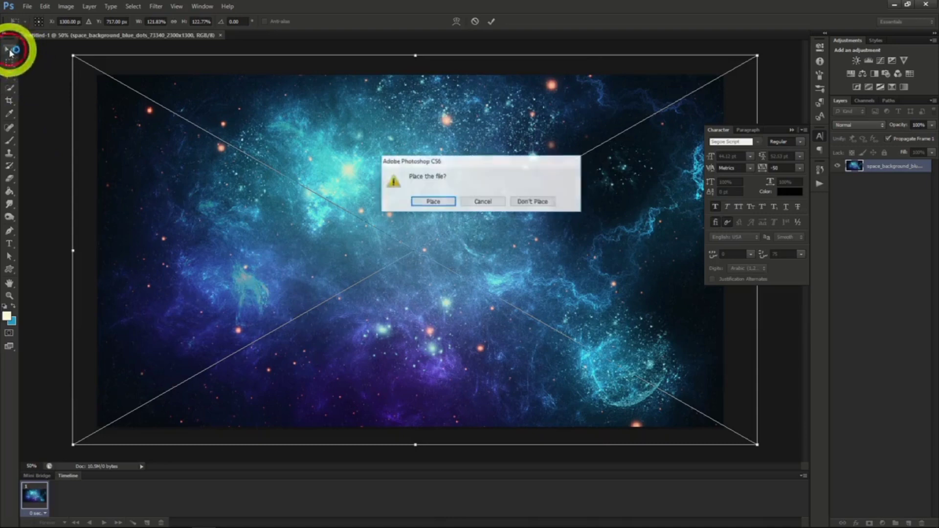
click(433, 202)
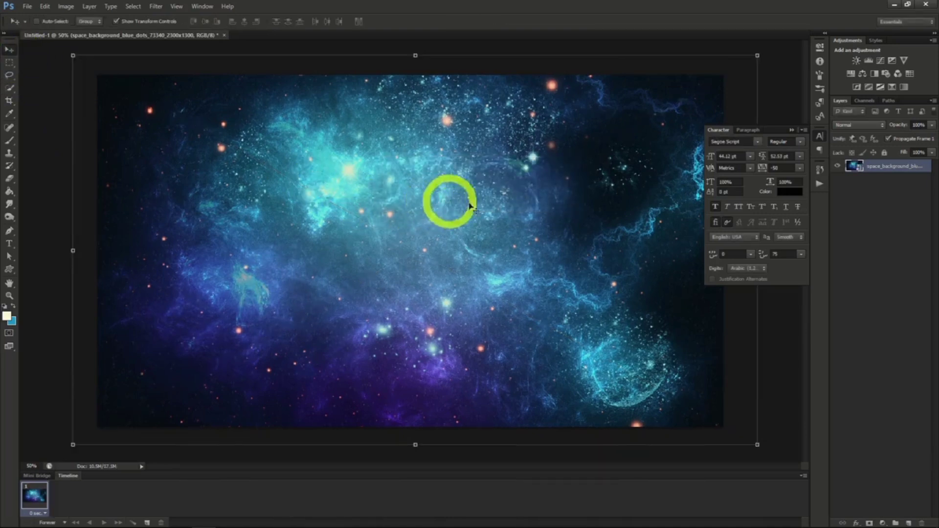
Add the text "Deep Cosmos" in Segoe Script near the middle of the canvas and set its size to 150.12 pt.
key(t)
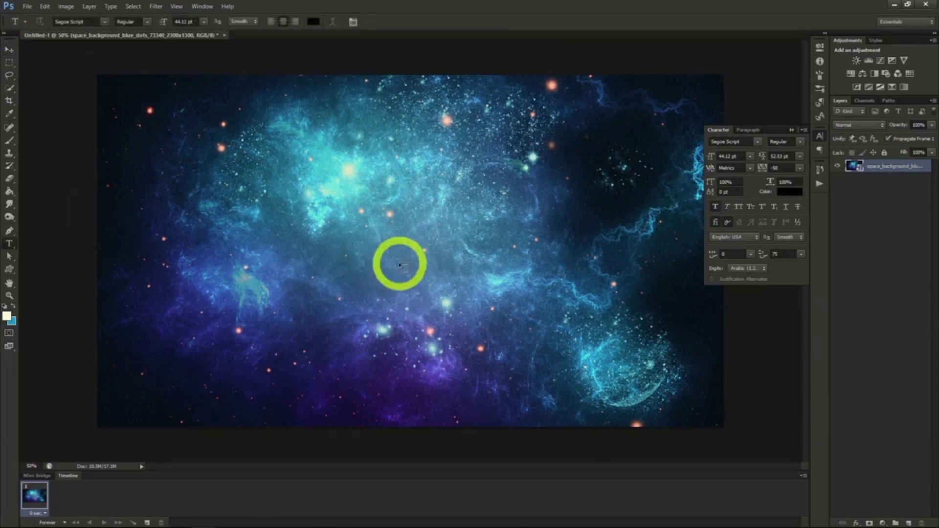
click(361, 251)
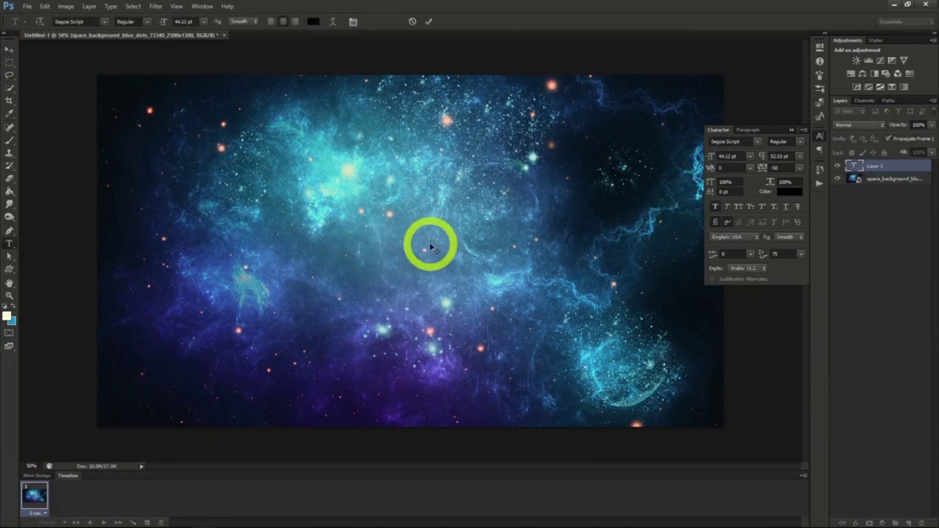
text(Deep Cosmos)
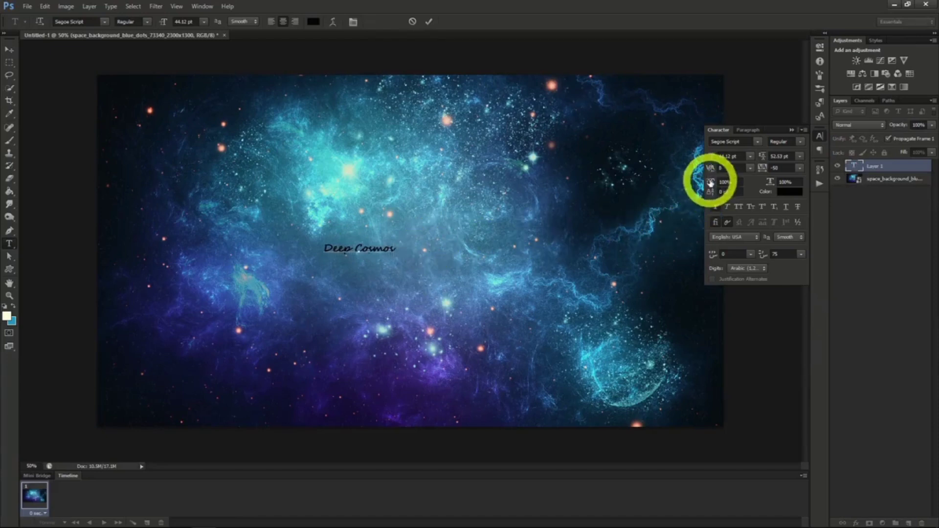
click(9, 50)
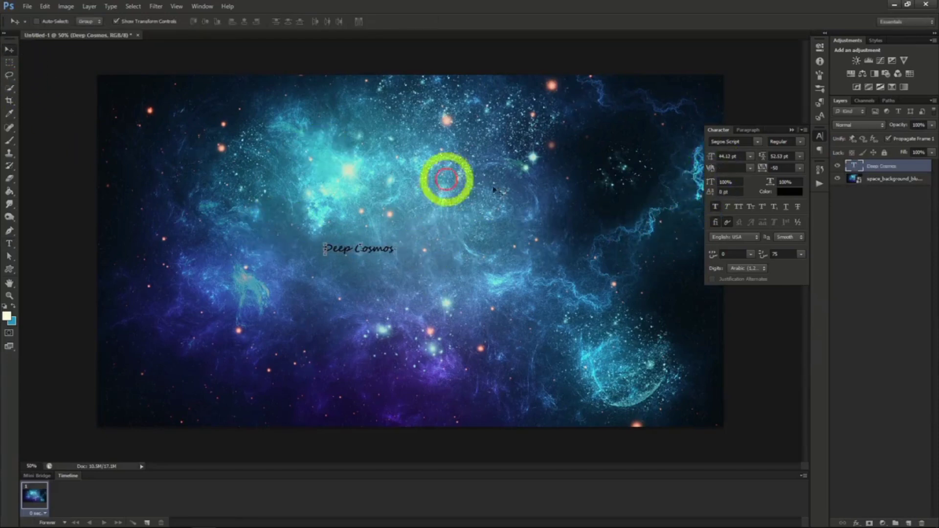
drag(710, 155, 736, 158)
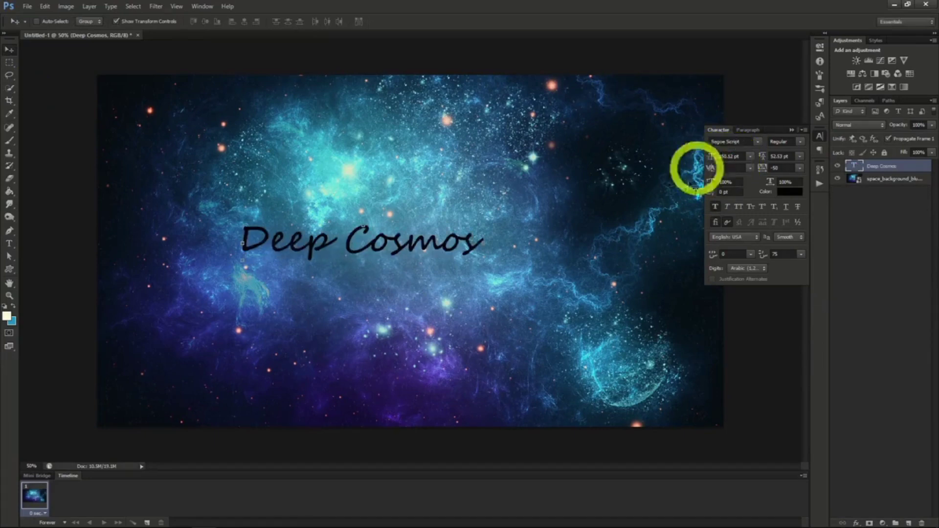
drag(555, 250, 577, 254)
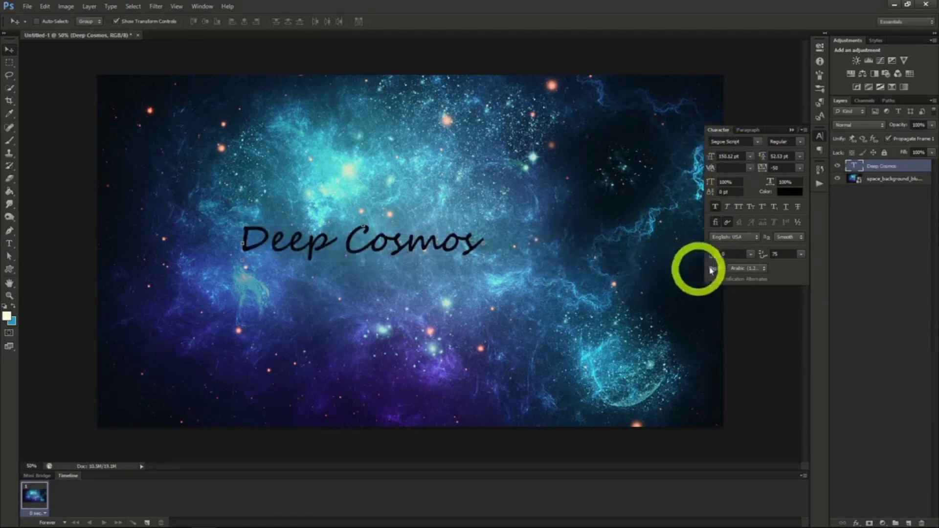
Set the "Deep Cosmos" text colour to dark blue #124379, sampled from the space background.
click(786, 193)
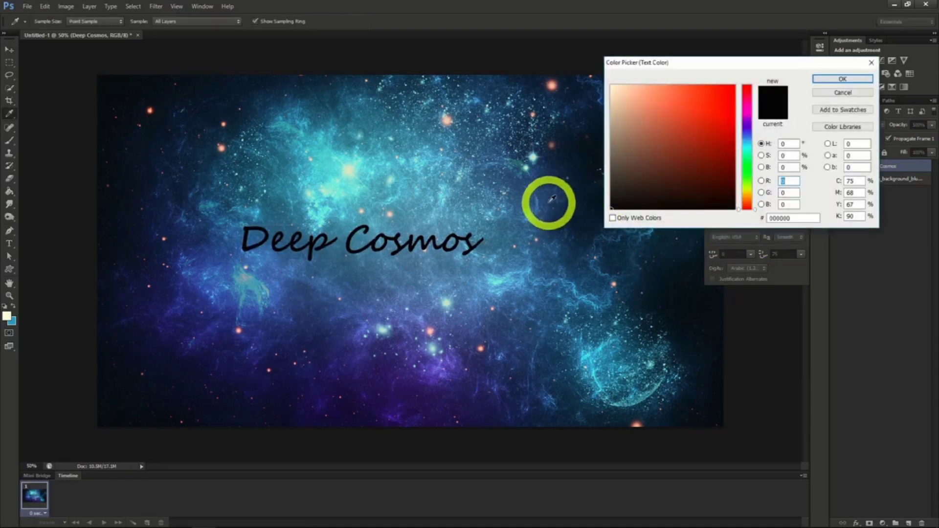
click(550, 198)
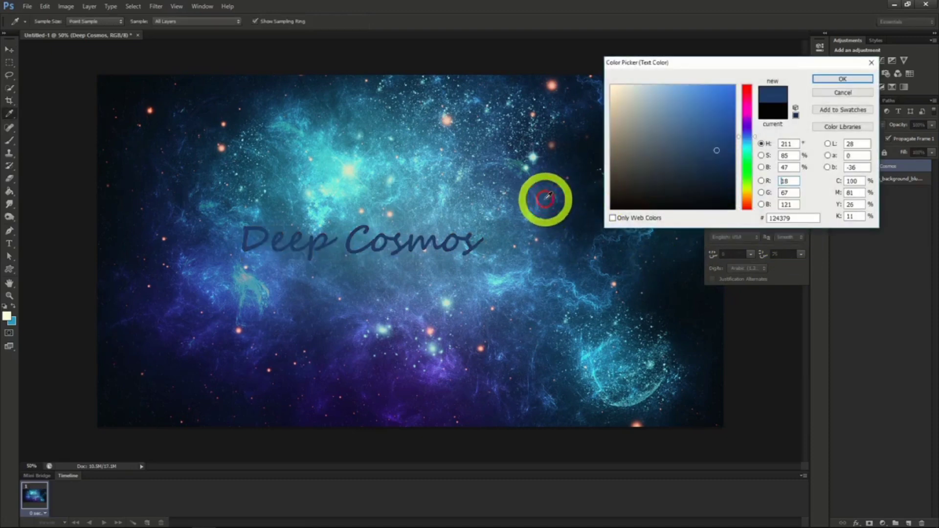
click(829, 81)
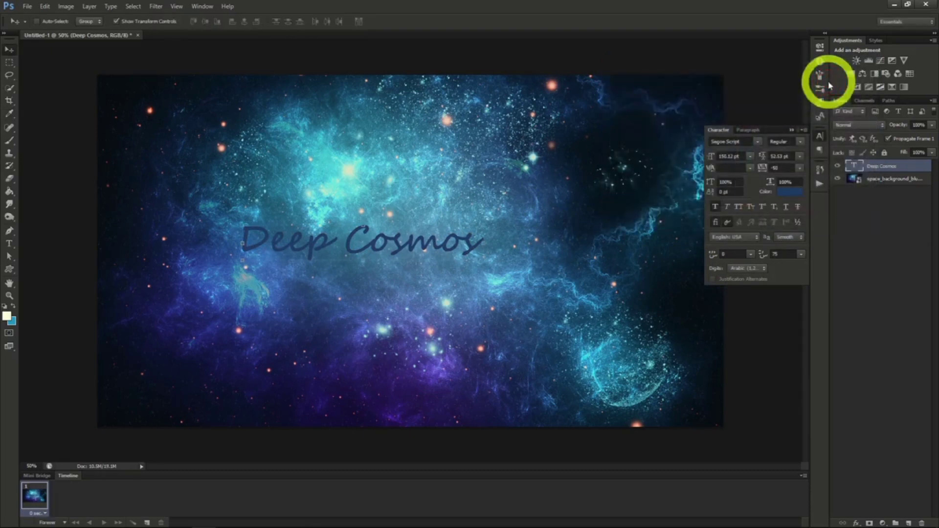
Apply Stroke and Inner Glow effects to the "Deep Cosmos" text layer.
right_click(875, 166)
click(854, 168)
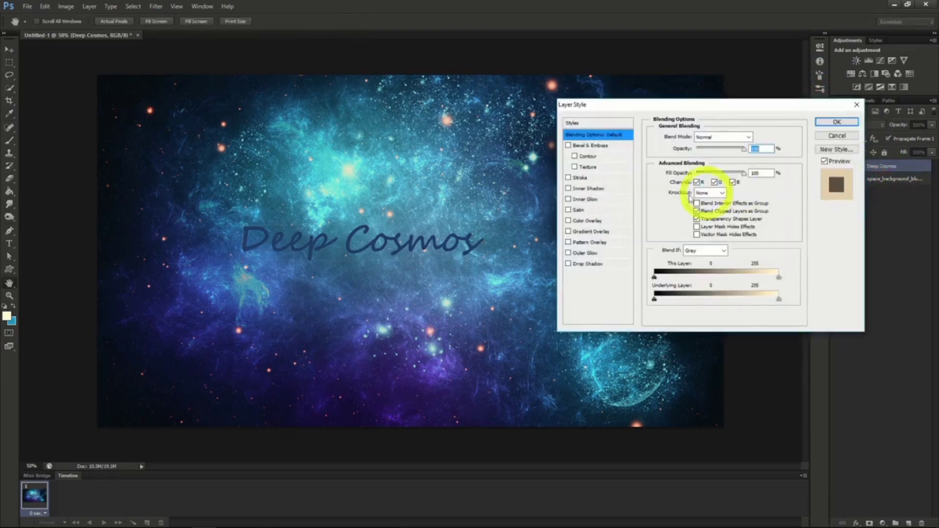
click(569, 178)
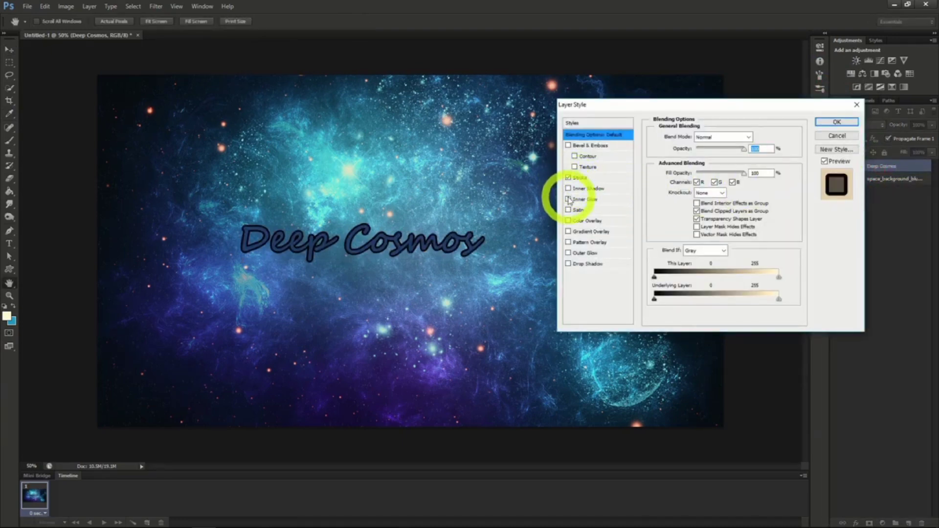
click(569, 200)
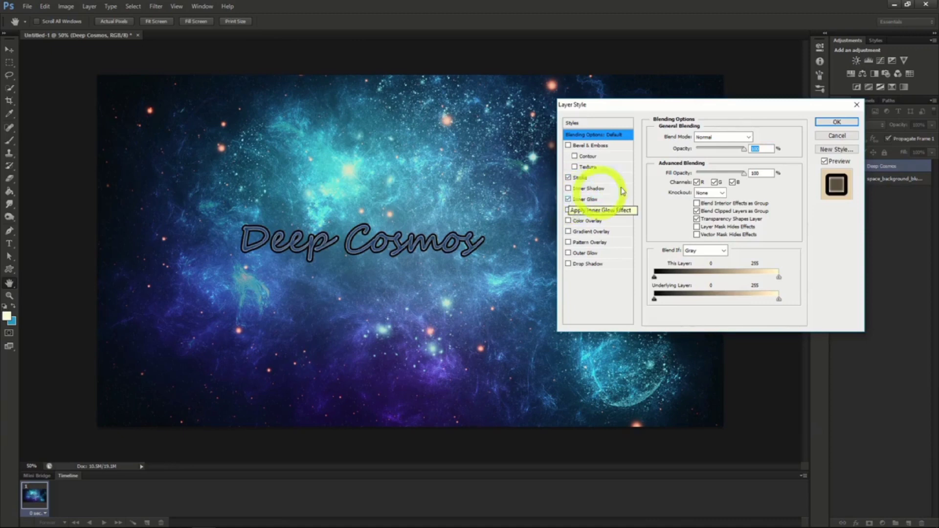
click(837, 123)
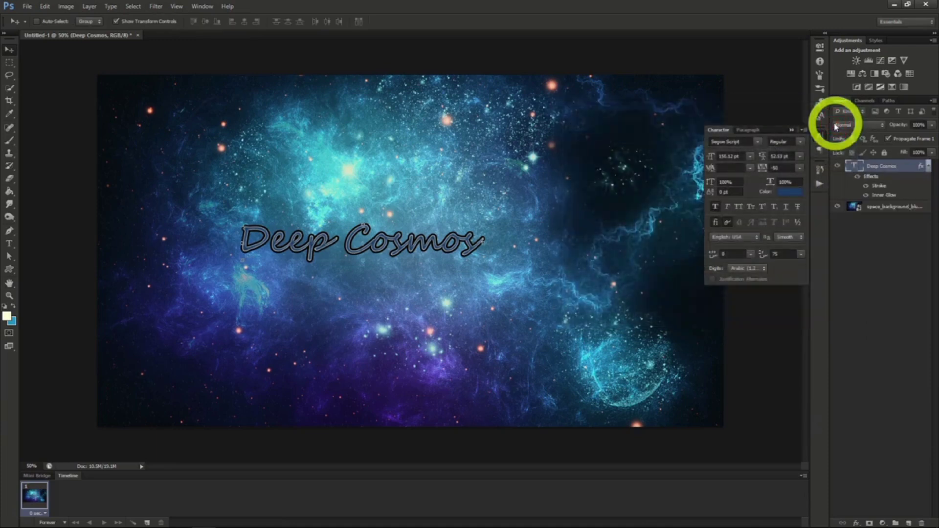
Change the "Deep Cosmos" font to Master Of Break (TT) and move the text towards the right edge of the canvas.
click(758, 142)
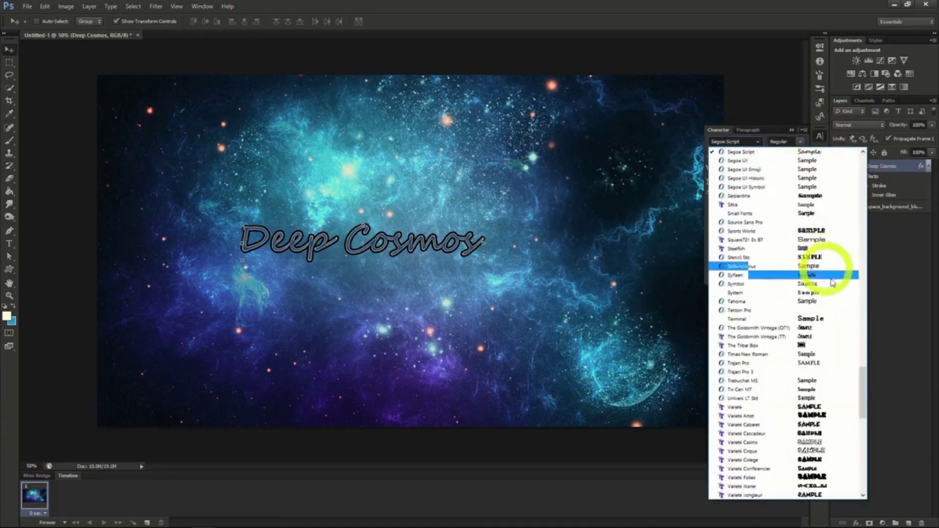
drag(864, 395, 863, 302)
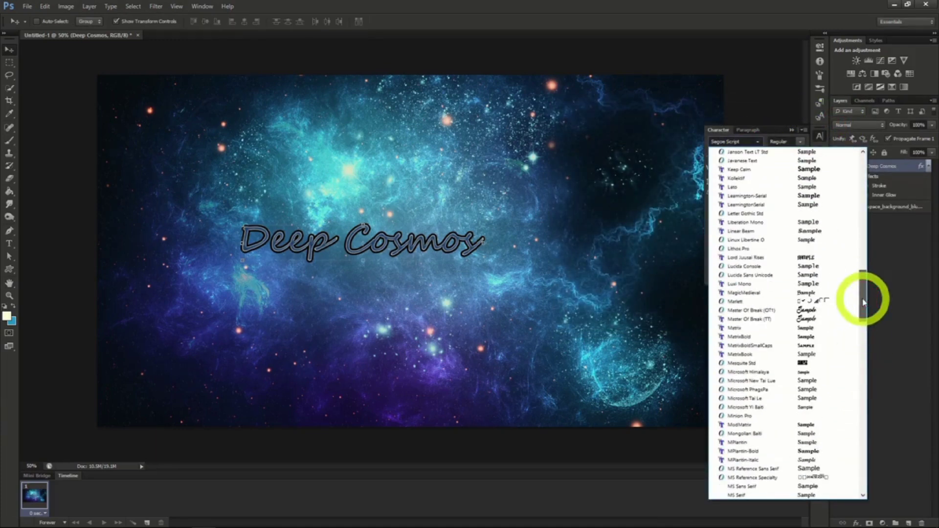
click(768, 319)
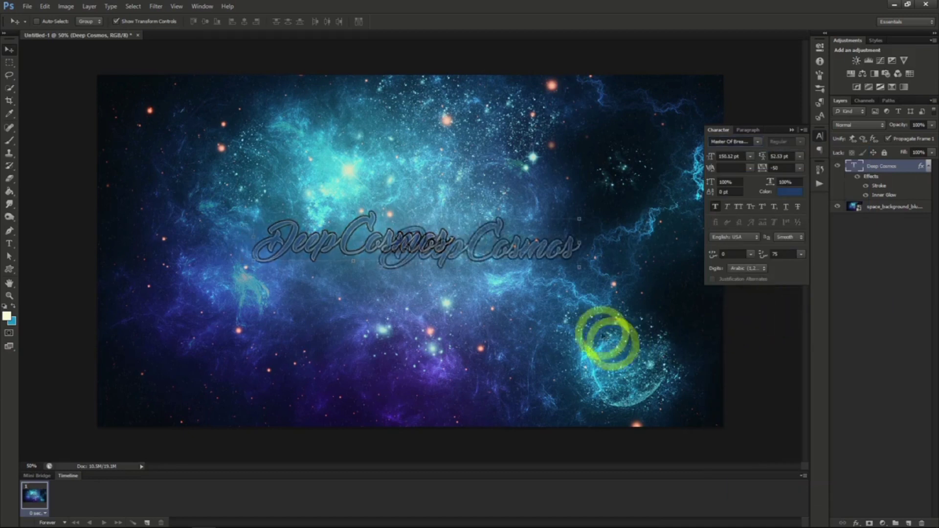
drag(605, 336, 725, 337)
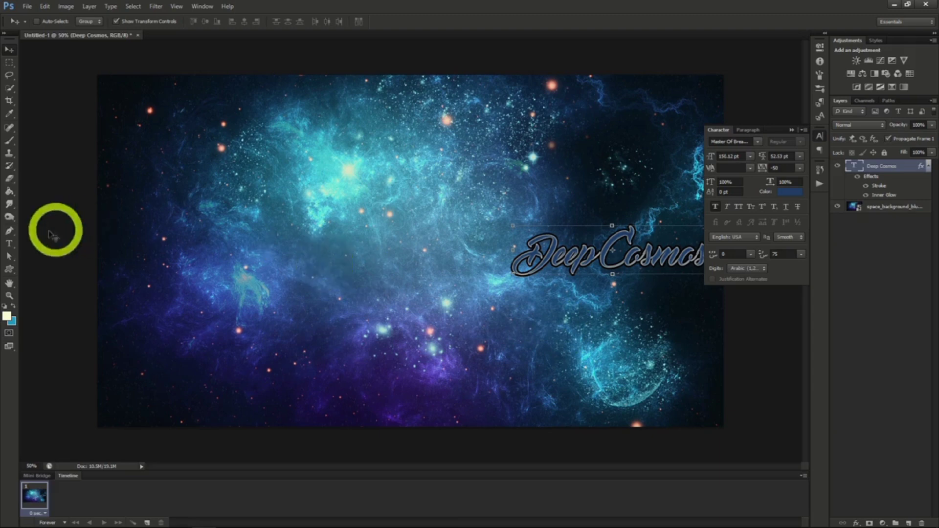
Add a new text layer reading "Space Exploration" near the middle of the canvas, slightly below "Deep Cosmos".
click(9, 243)
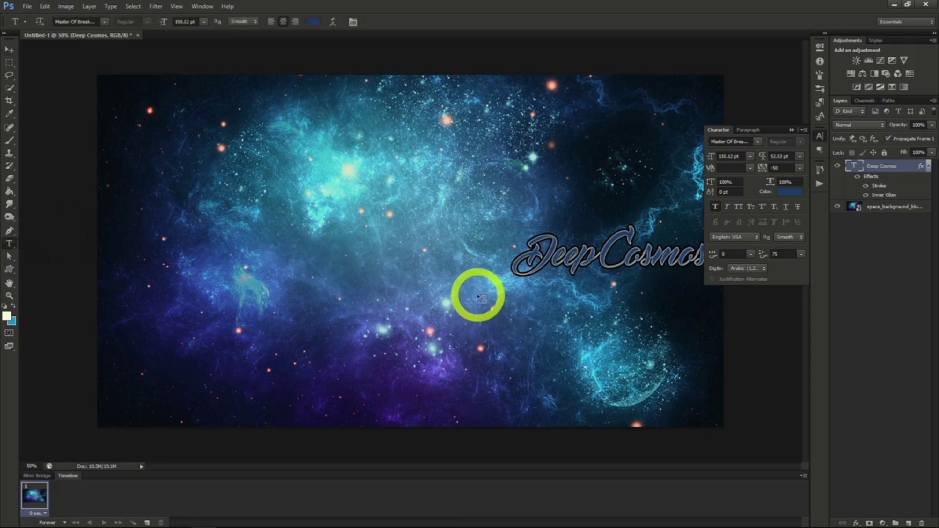
click(472, 294)
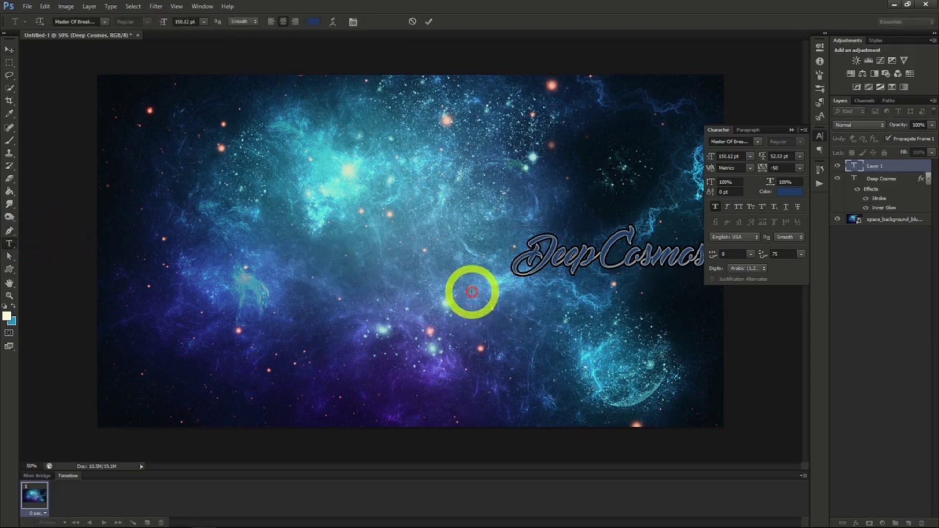
text(Space Exploration)
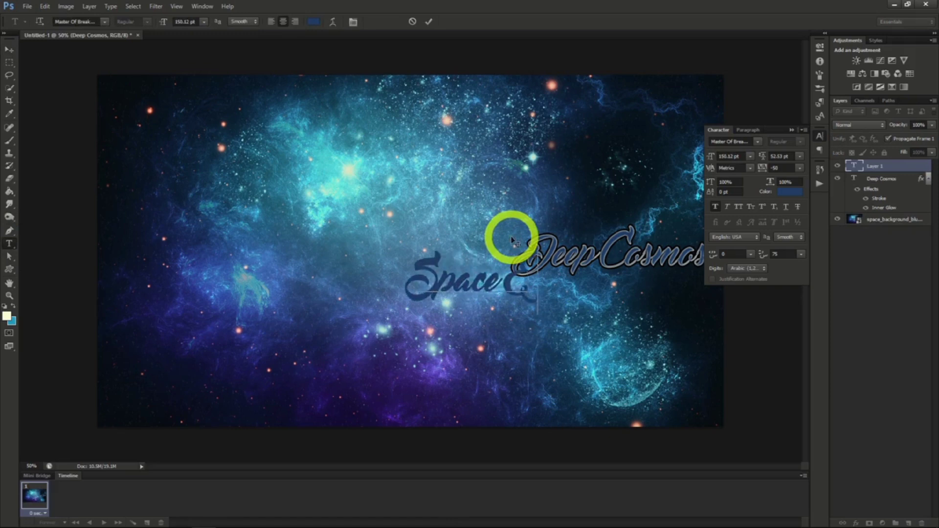
click(9, 50)
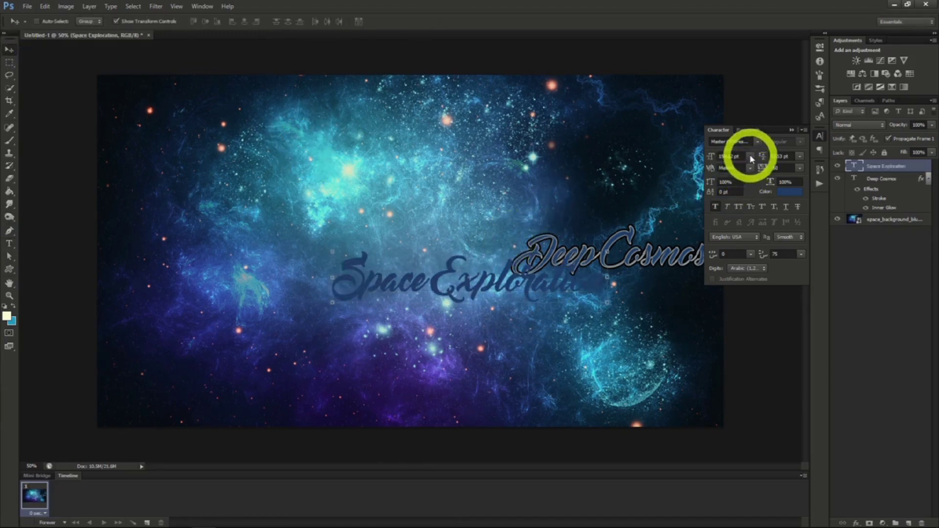
Change the "Space Exploration" font to MPlantin-Bold and shift the text slightly down and to the right.
click(757, 141)
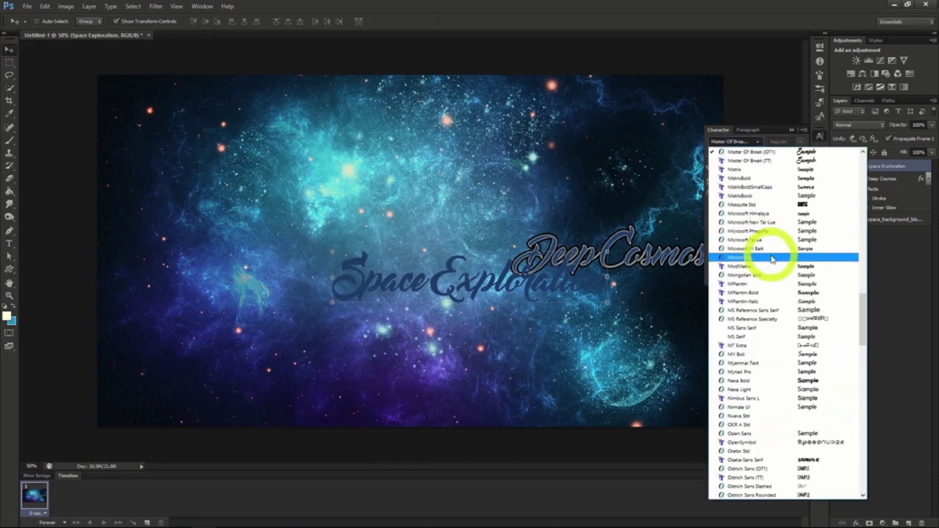
click(773, 294)
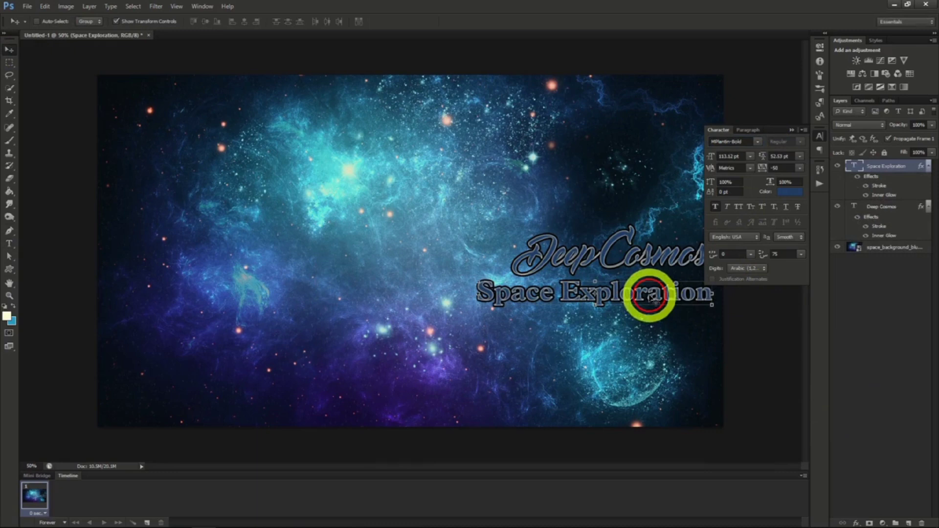
drag(650, 297, 656, 303)
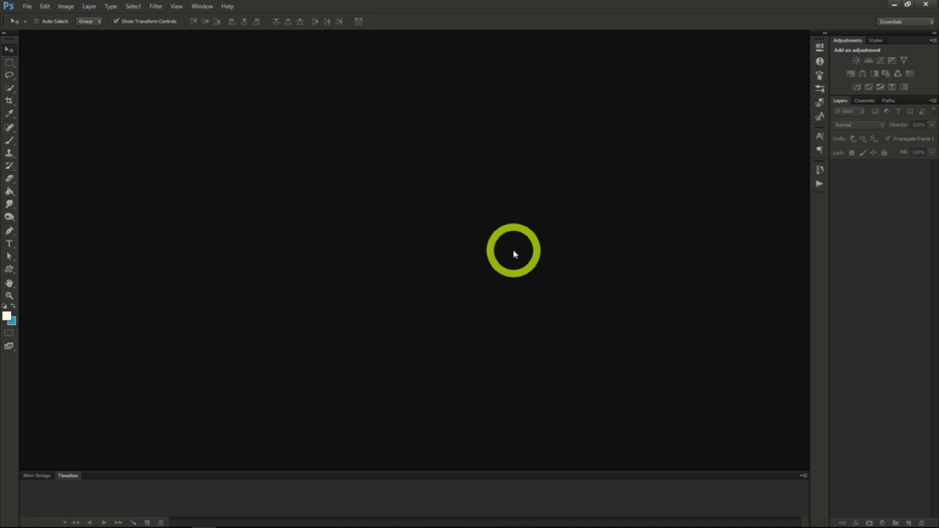
Create a new transparent RGB document 1200 pixels wide and 618 pixels high at 72 pixels/inch.
click(27, 6)
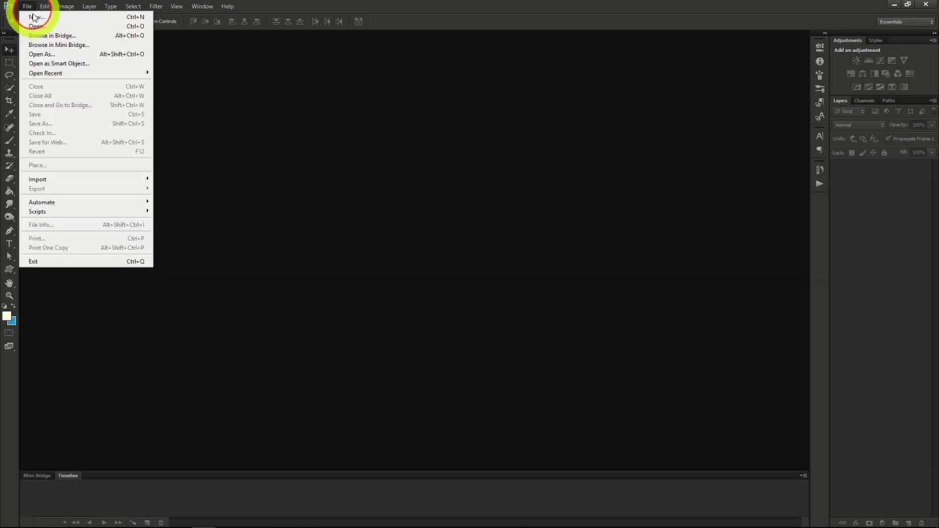
click(33, 18)
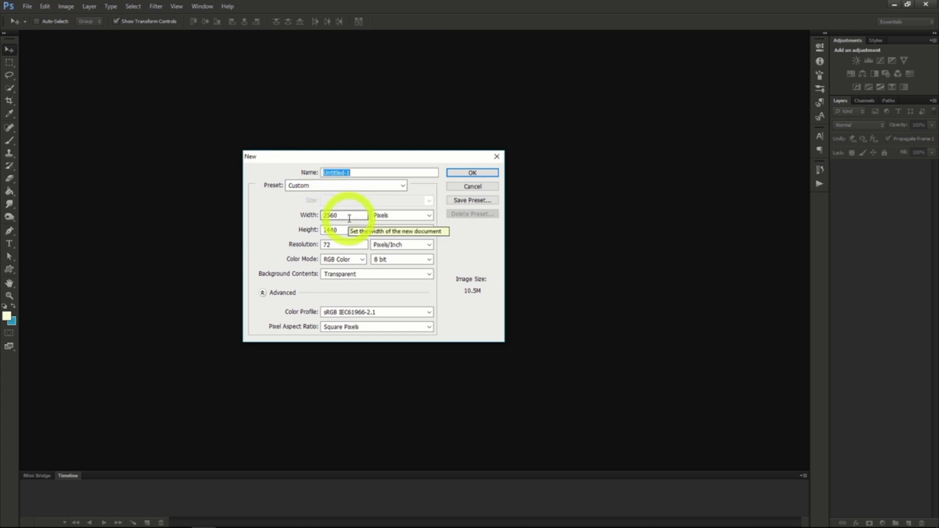
click(283, 216)
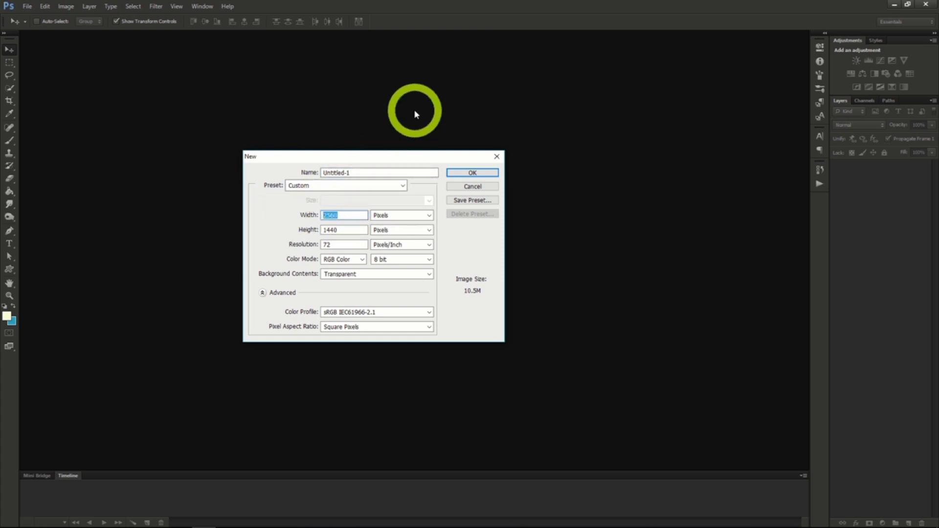
text(1200)
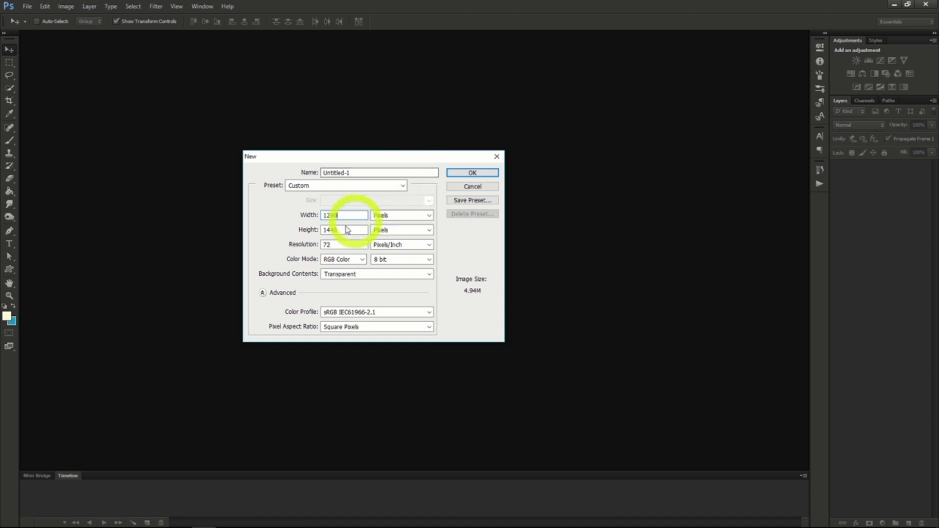
click(277, 227)
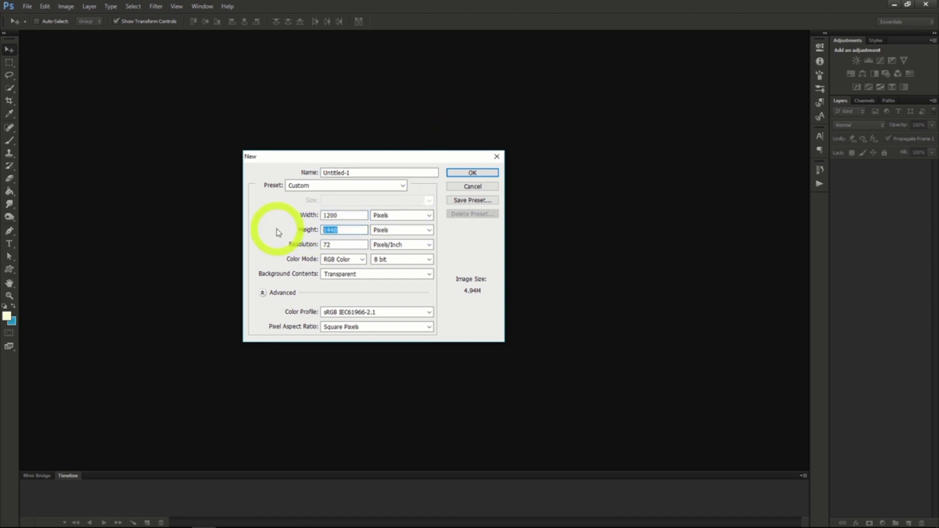
text(618)
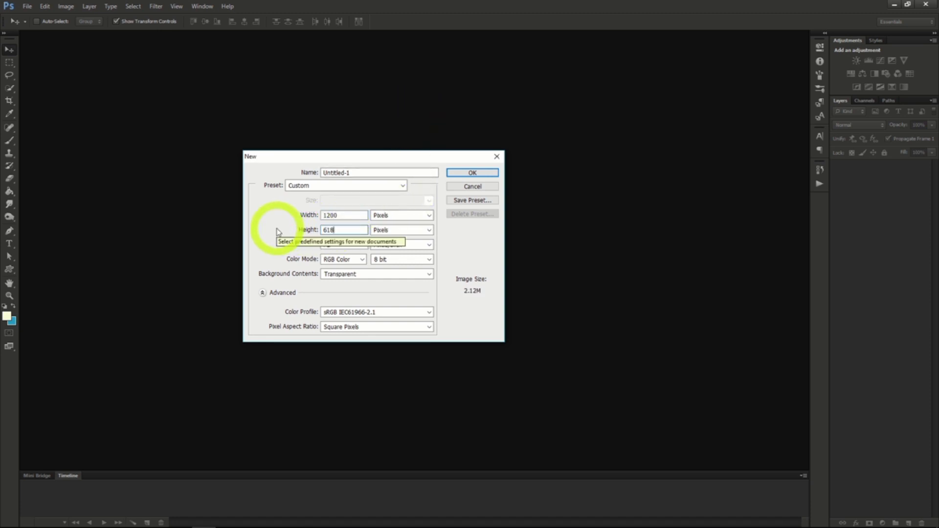
click(462, 172)
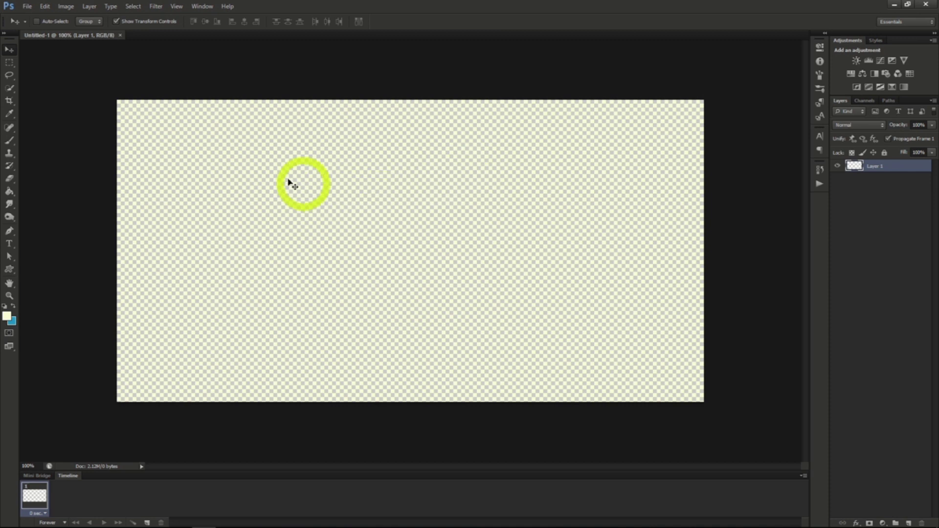
Open the image file family_style_baja_lobster_dinner.jpg.
click(27, 7)
click(33, 26)
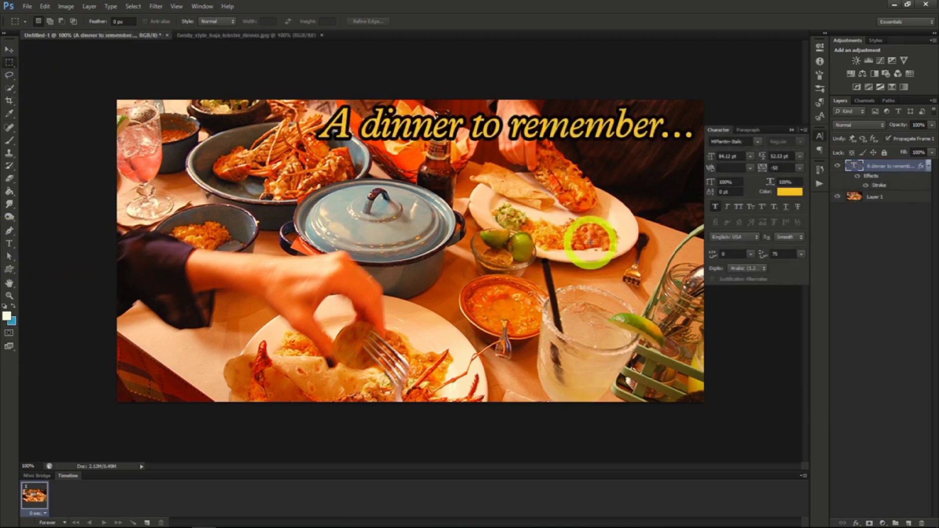
Add a black Inner Glow to the dinner photo layer and change the glow's blend mode.
click(876, 196)
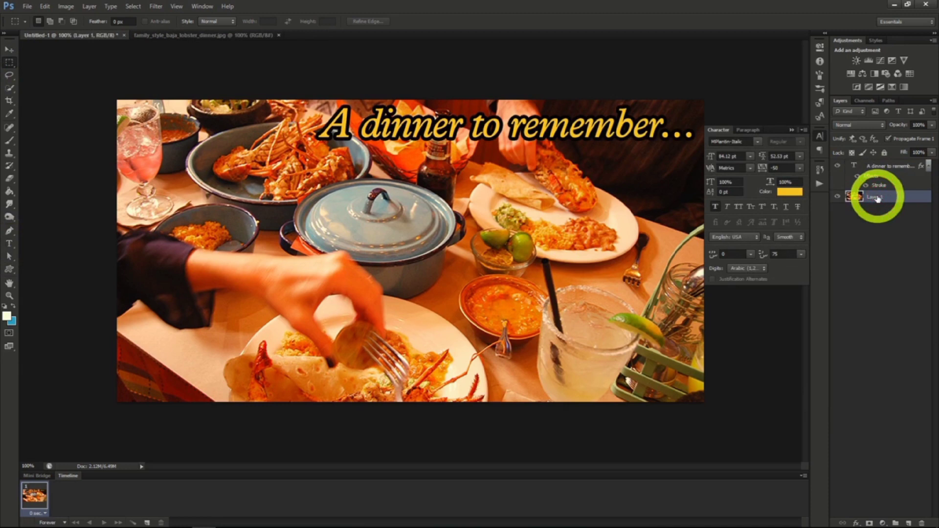
right_click(876, 197)
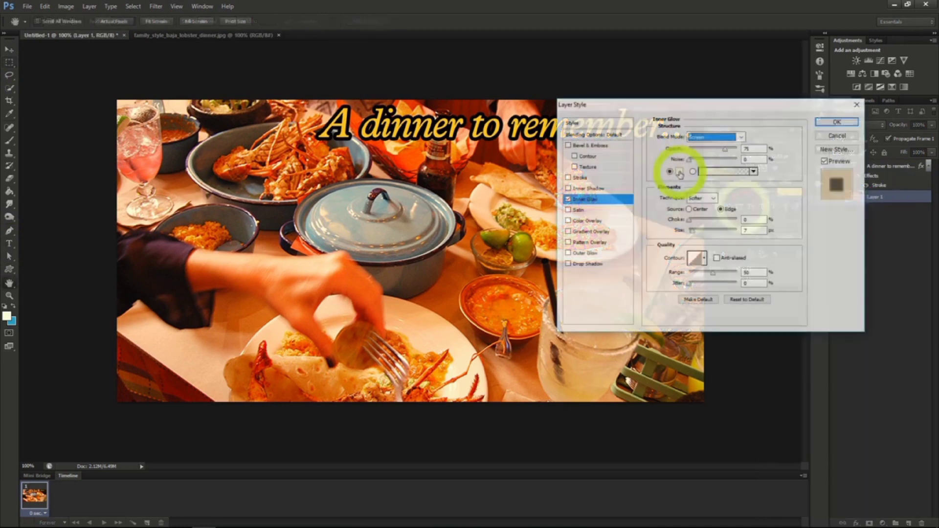
click(679, 172)
drag(692, 172, 736, 209)
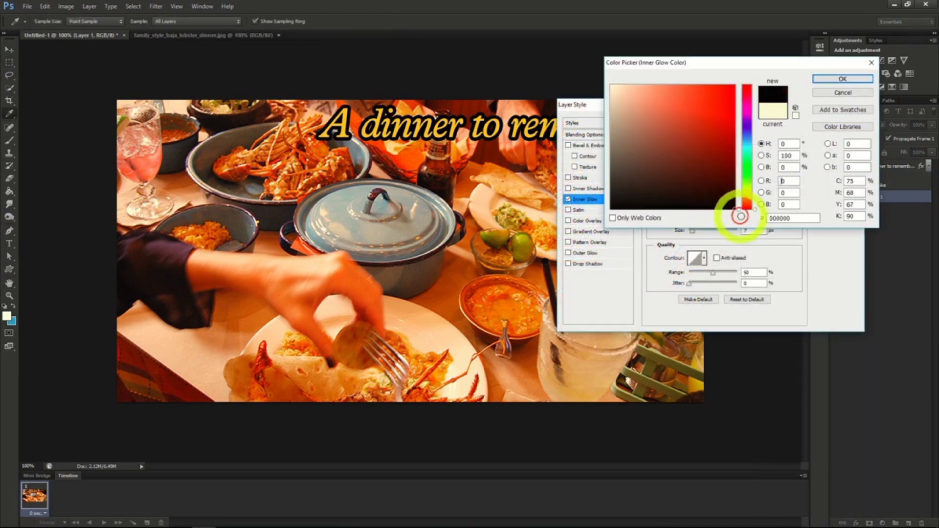
click(845, 81)
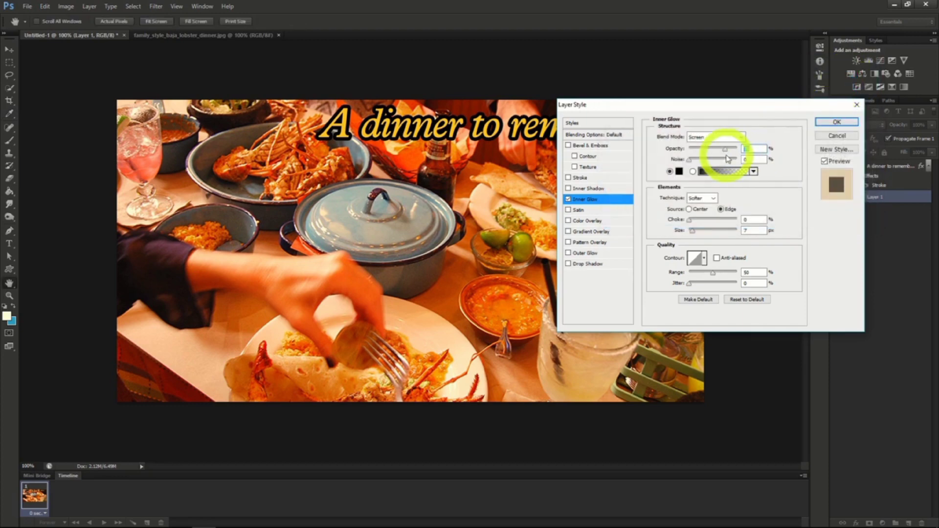
click(729, 138)
click(718, 140)
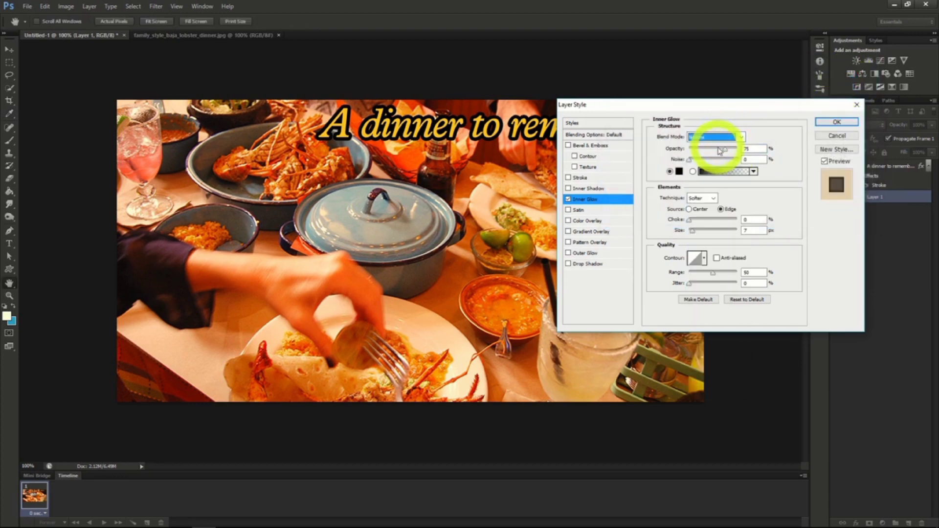
click(837, 122)
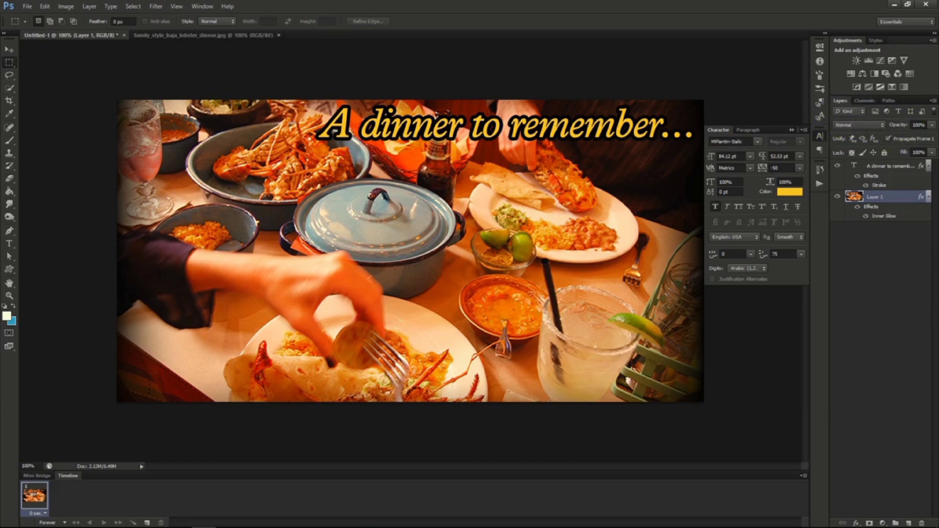
click(505, 237)
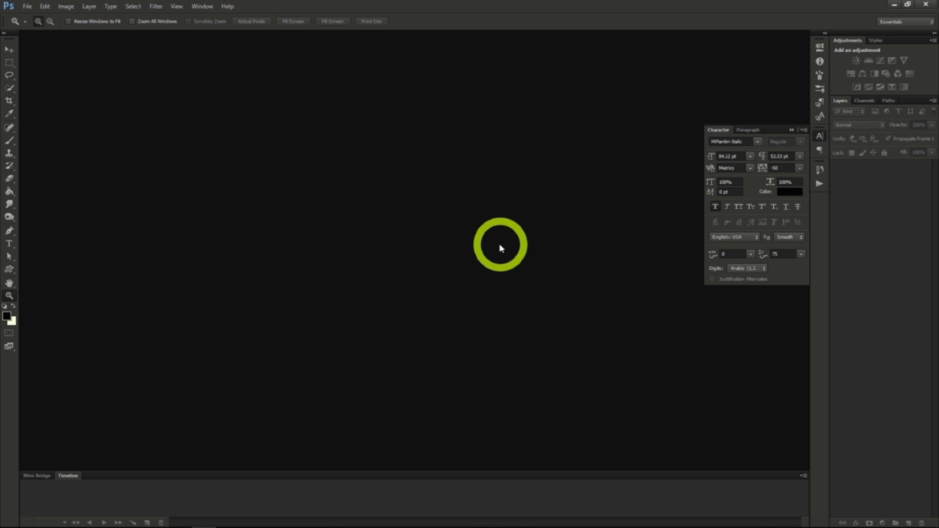
Create a new transparent RGB document 851 pixels wide and 315 pixels high at 72 pixels/inch.
click(28, 7)
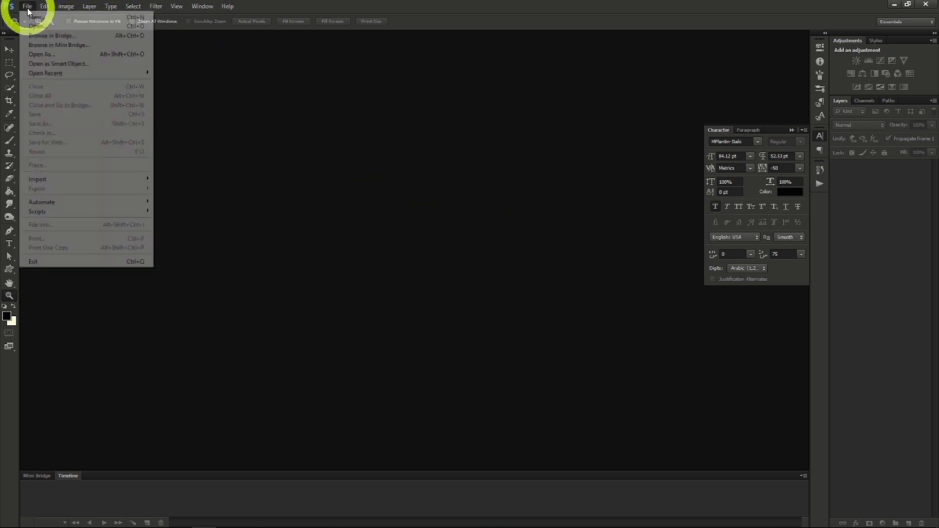
click(38, 19)
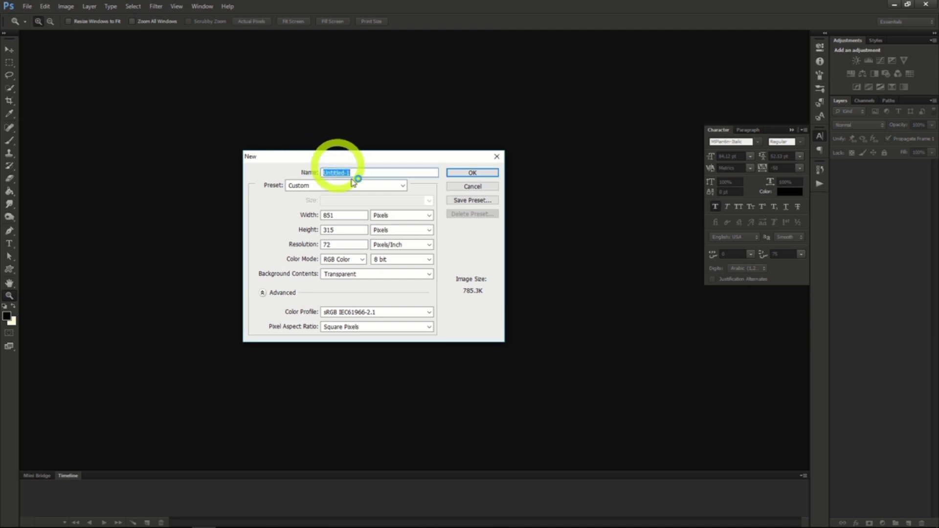
click(340, 215)
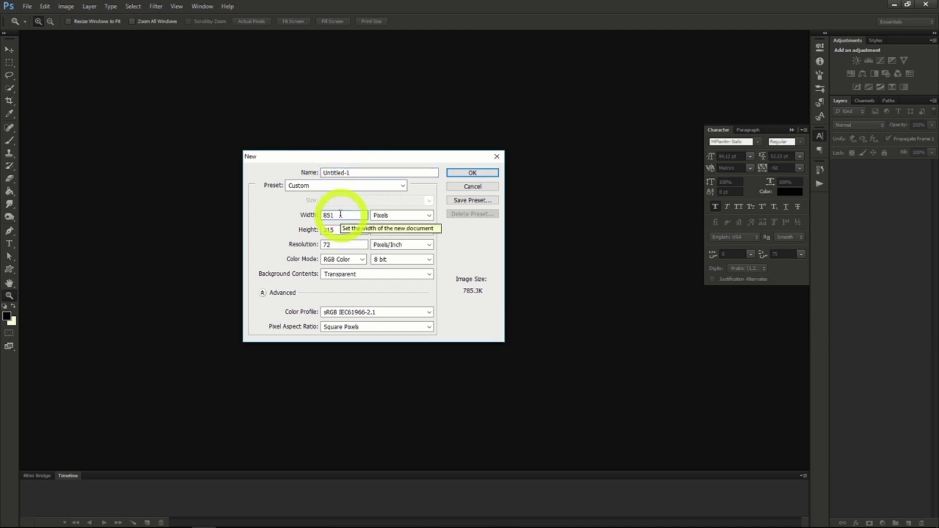
click(337, 230)
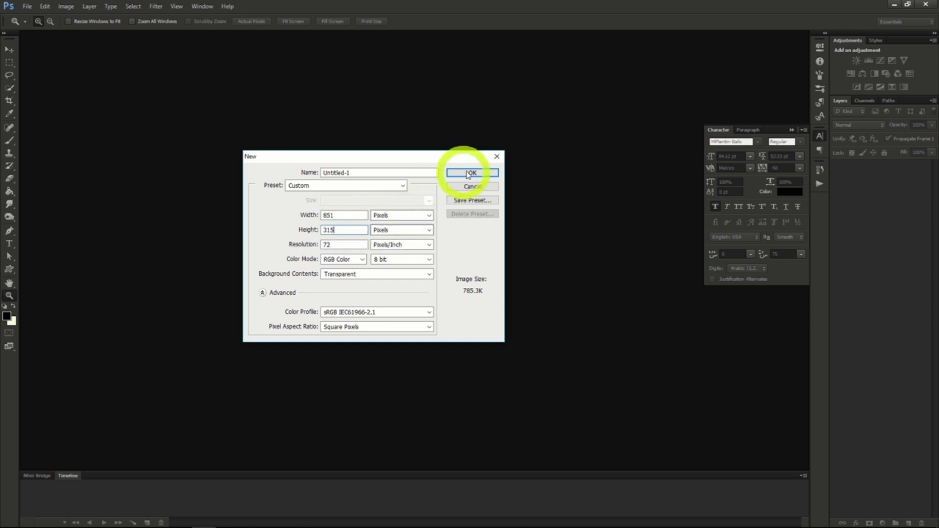
click(491, 173)
click(485, 175)
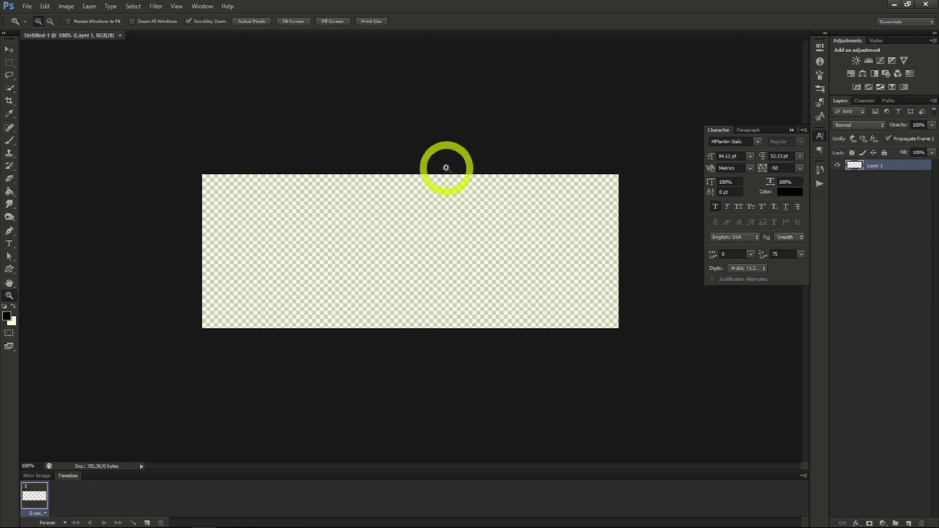
Open the science laboratory room PNG from the Photoshop Project 4 folder.
click(27, 6)
click(34, 26)
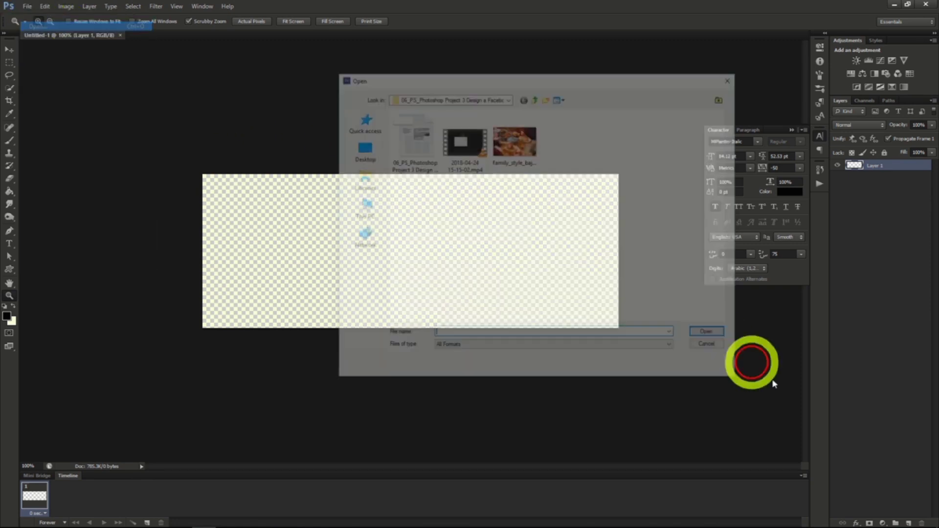
click(534, 97)
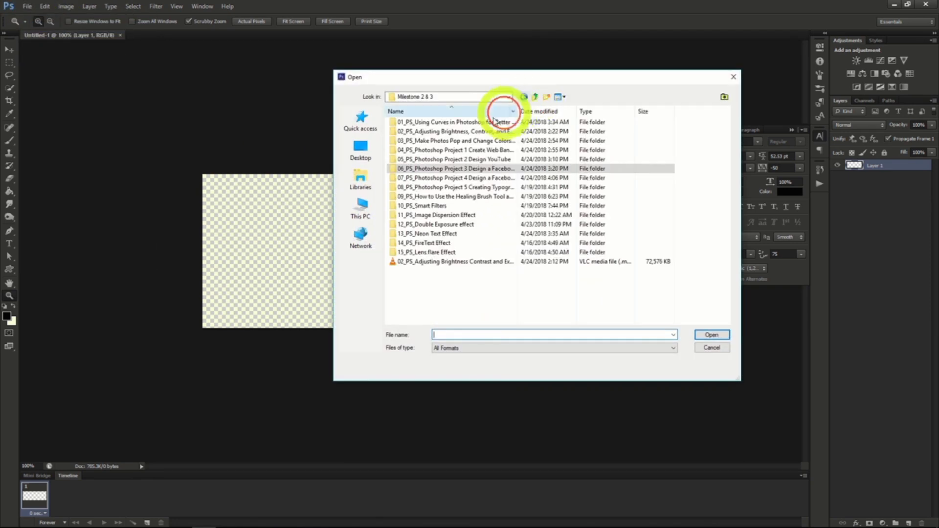
double_click(454, 179)
double_click(565, 146)
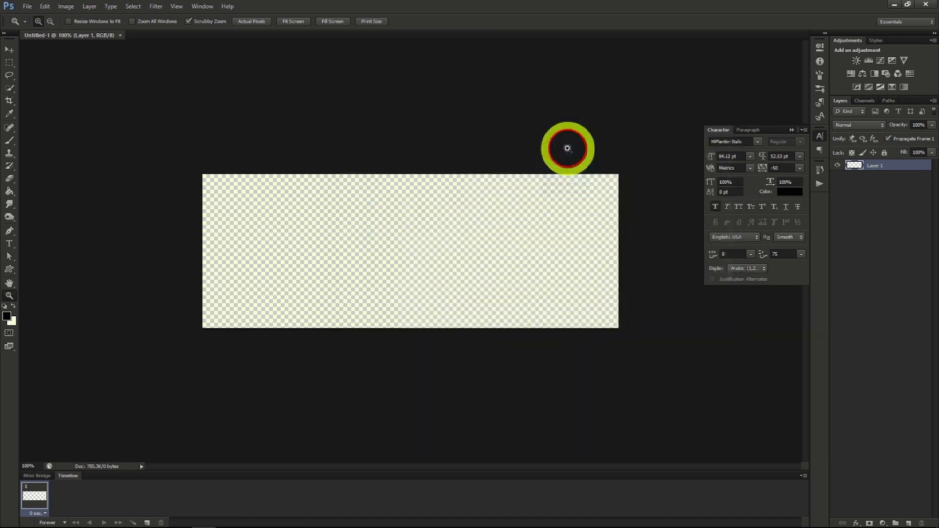
Copy the entire laboratory image and paste it into the blank 851 x 315 document.
click(133, 7)
click(136, 17)
click(47, 8)
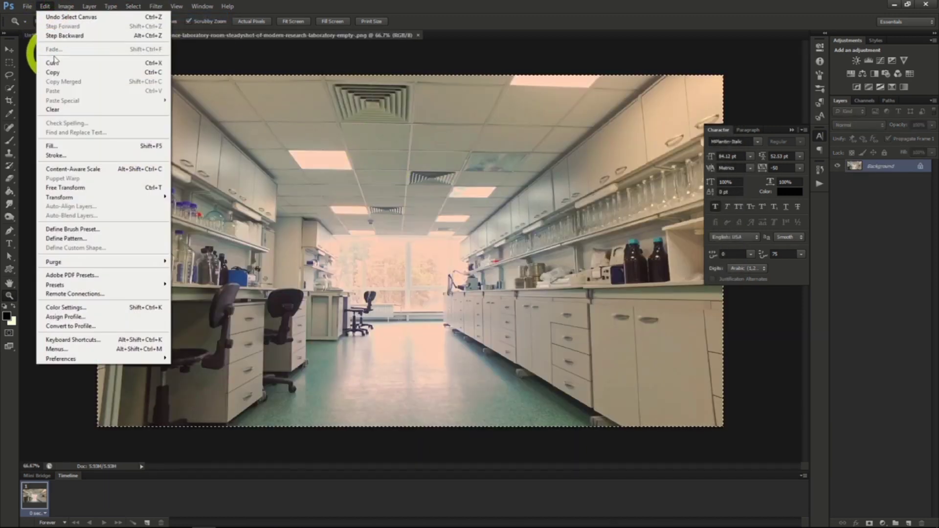
click(53, 72)
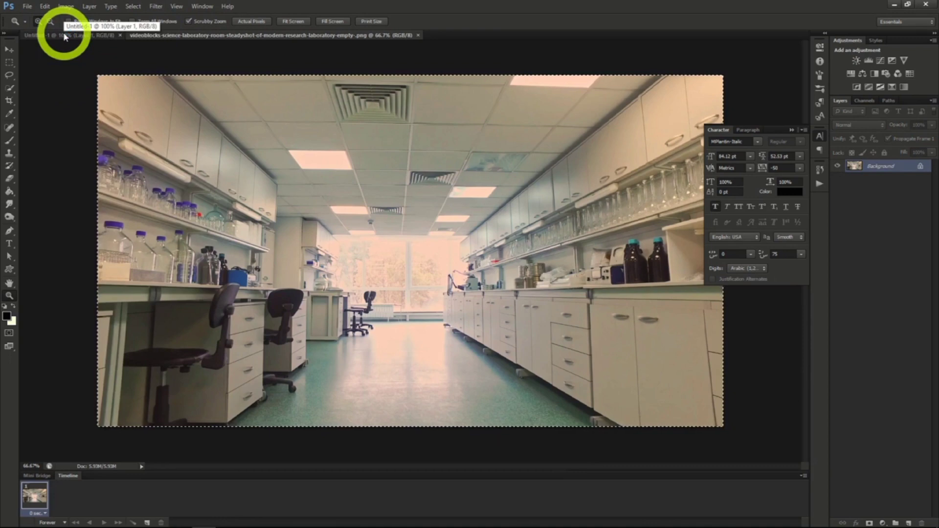
click(63, 34)
key(ctrl+v)
Reposition the laboratory photo so the bottle shelf, the chairs and the bright window fill the canvas.
click(9, 49)
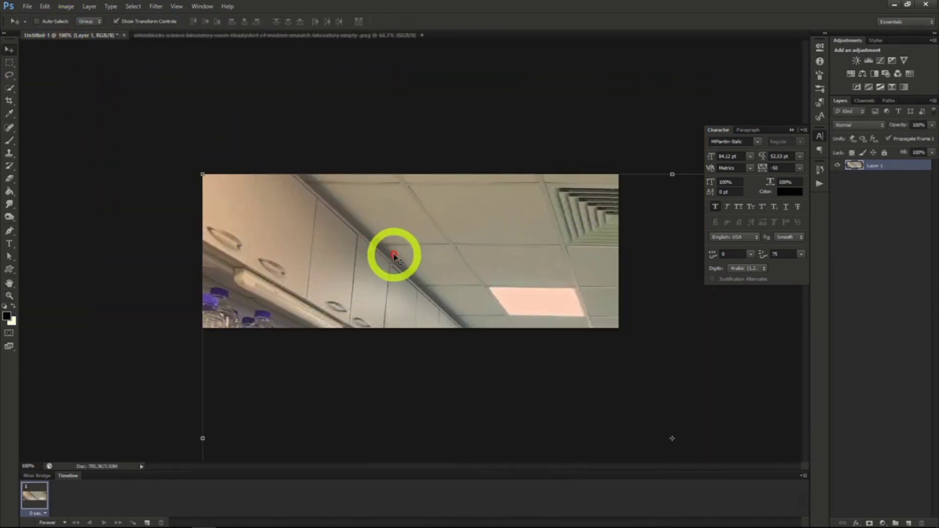
drag(394, 255, 337, 186)
drag(429, 304, 405, 258)
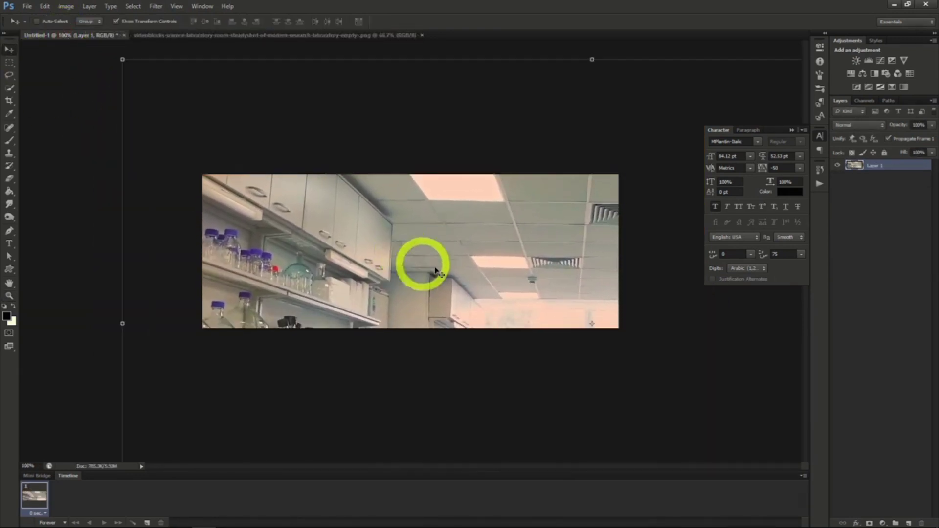
drag(463, 259, 581, 254)
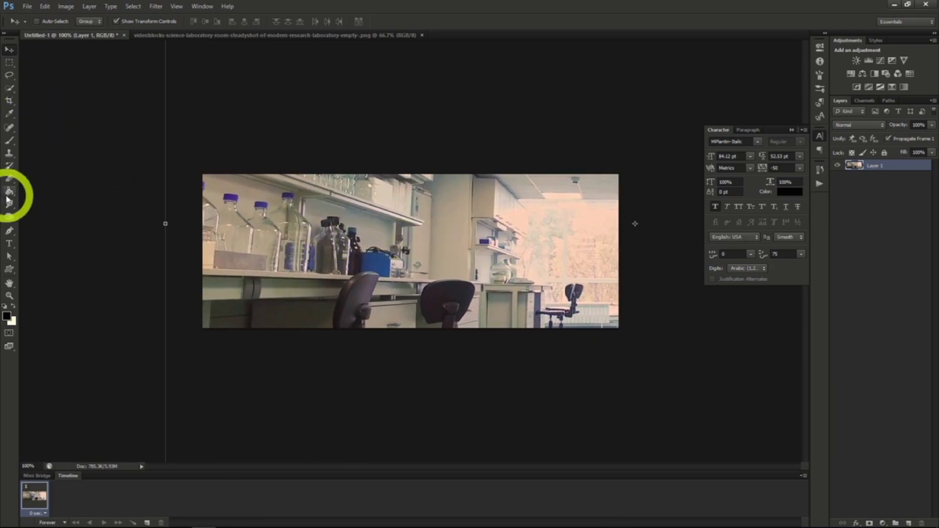
Add the text "Lab Crew 76" in black MPlantin-Italic and place it over the right half of the photo.
click(9, 243)
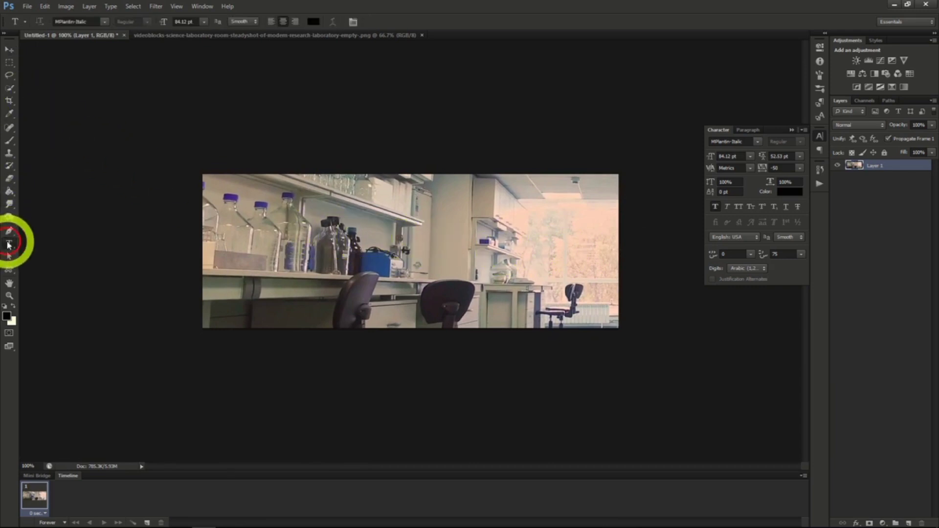
click(344, 253)
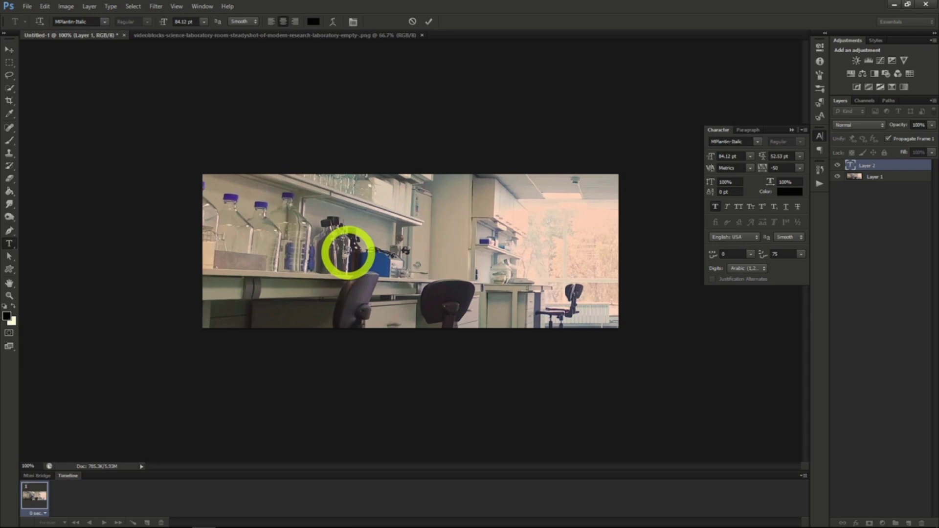
text(Lab)
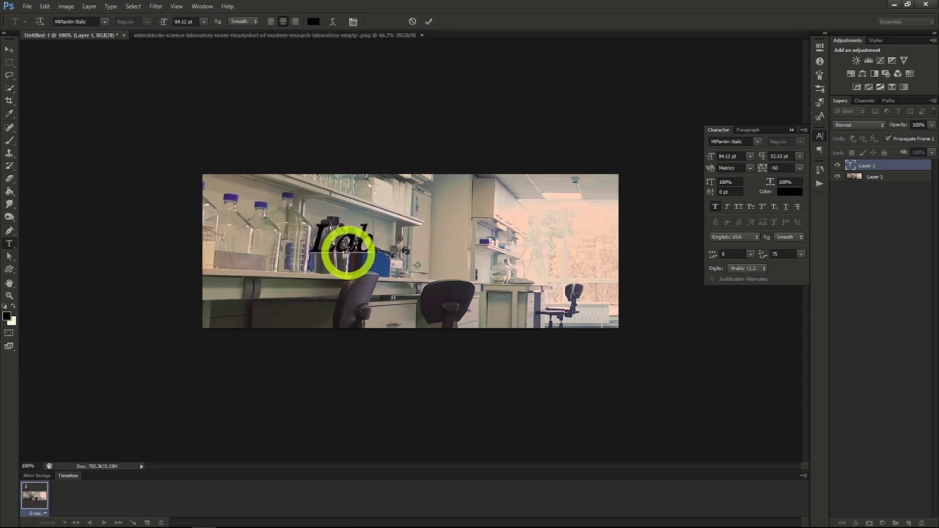
text( Crew)
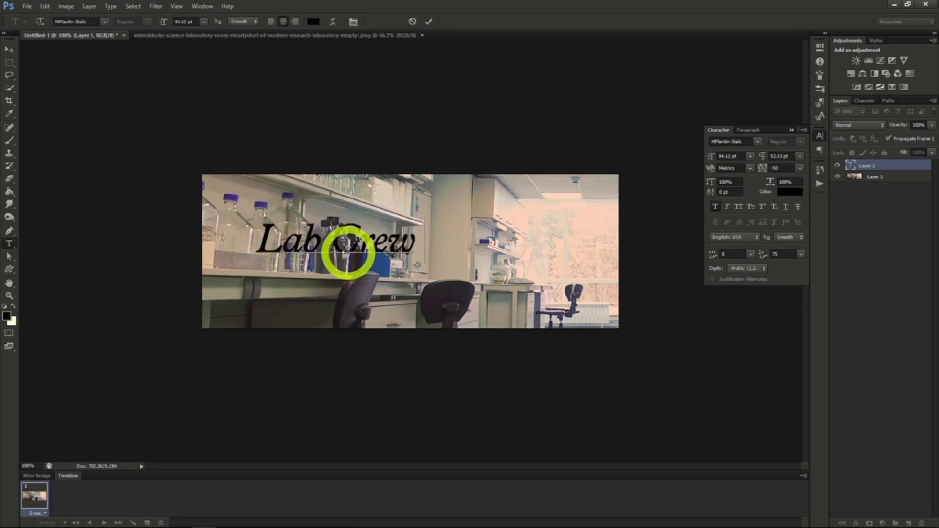
text( 76)
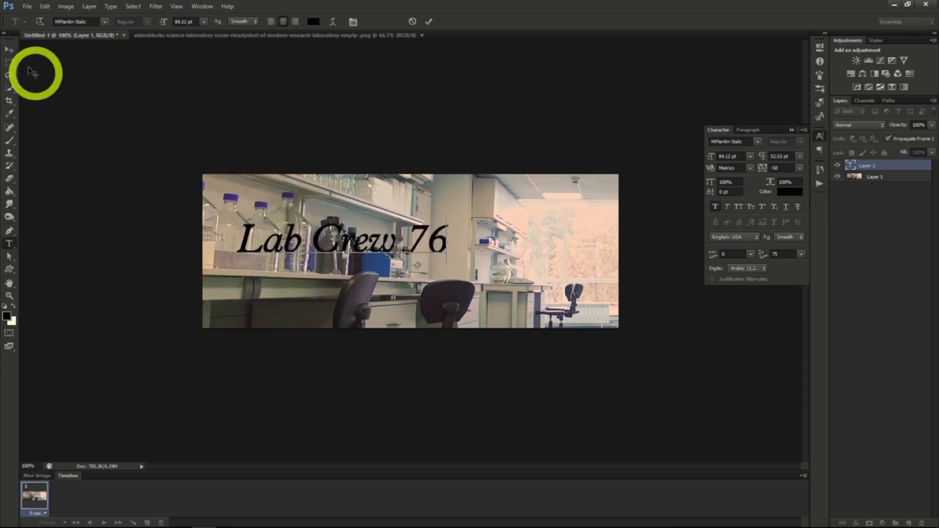
click(10, 49)
drag(352, 230, 398, 241)
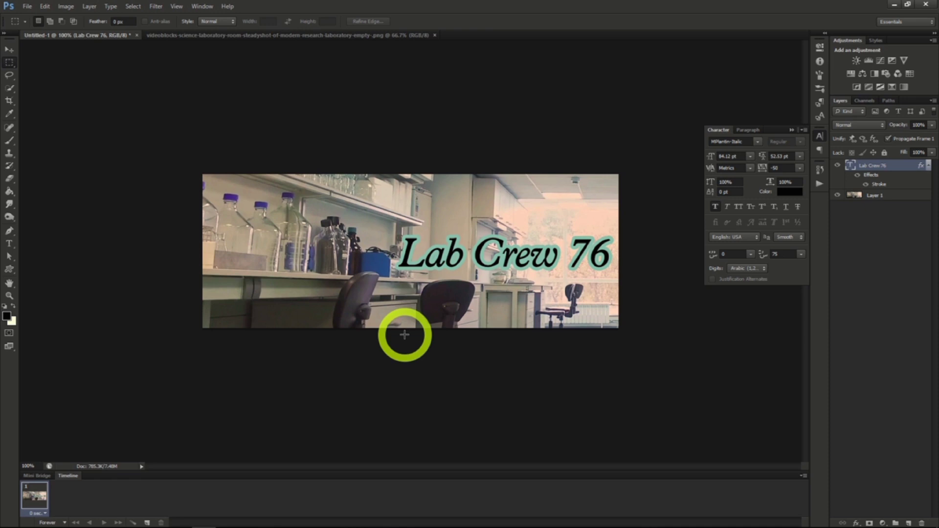
Save the Lab Crew 76 design as a Photoshop file with Maximize Compatibility enabled.
click(27, 7)
click(46, 123)
key(Return)
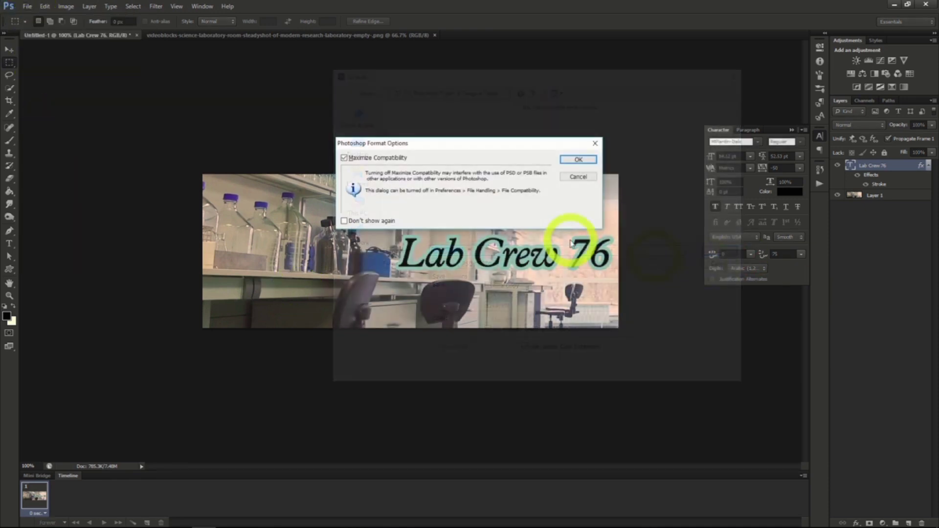
click(586, 162)
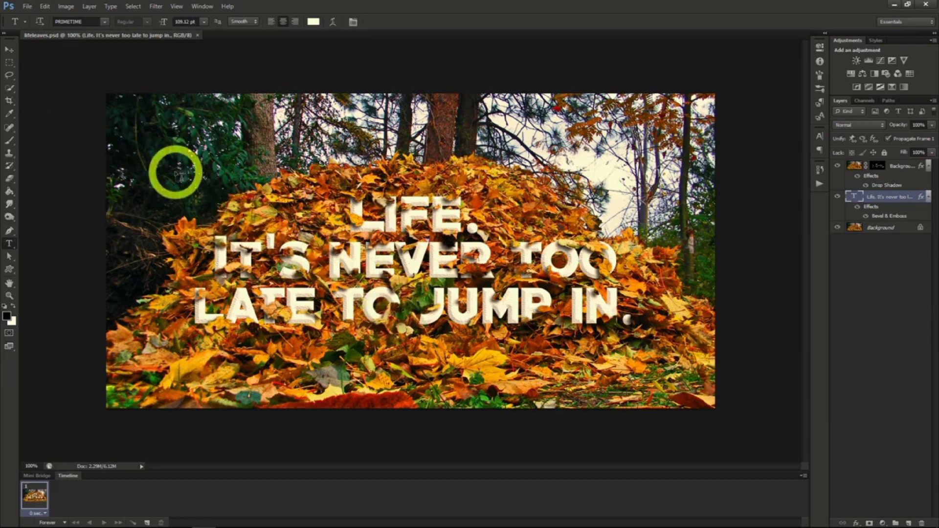
Open the image file lifeleaves.png.
click(27, 6)
click(25, 27)
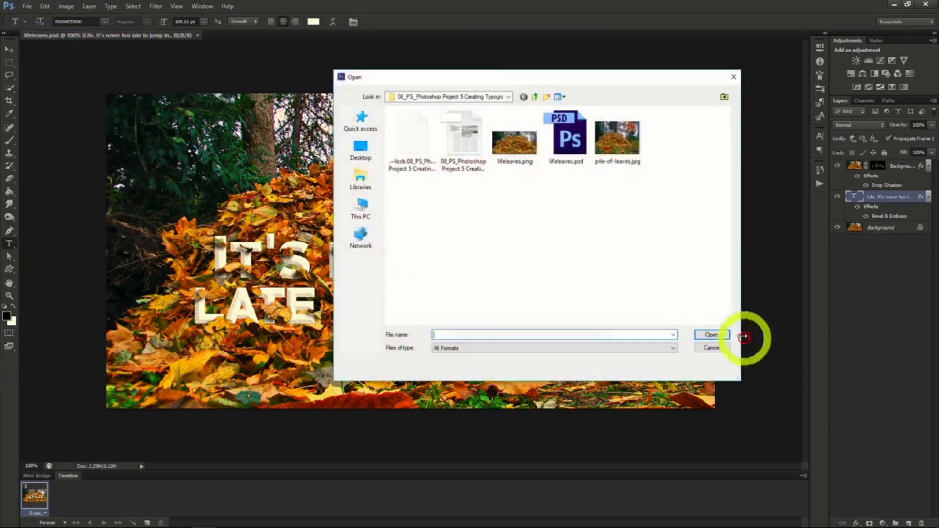
double_click(509, 143)
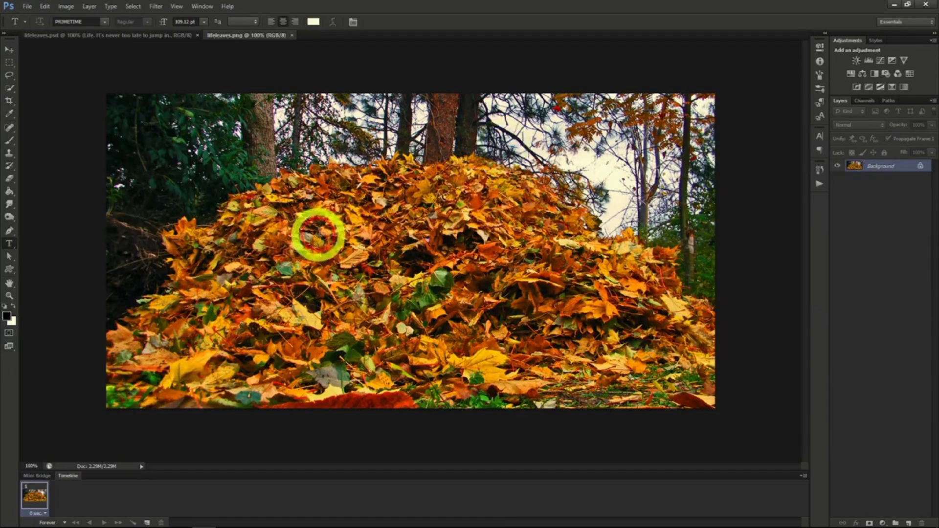
Add the centred cream PRIMETIME text "Life. It's never too late to jump in." over the leaf pile.
click(448, 196)
text(LIFE)
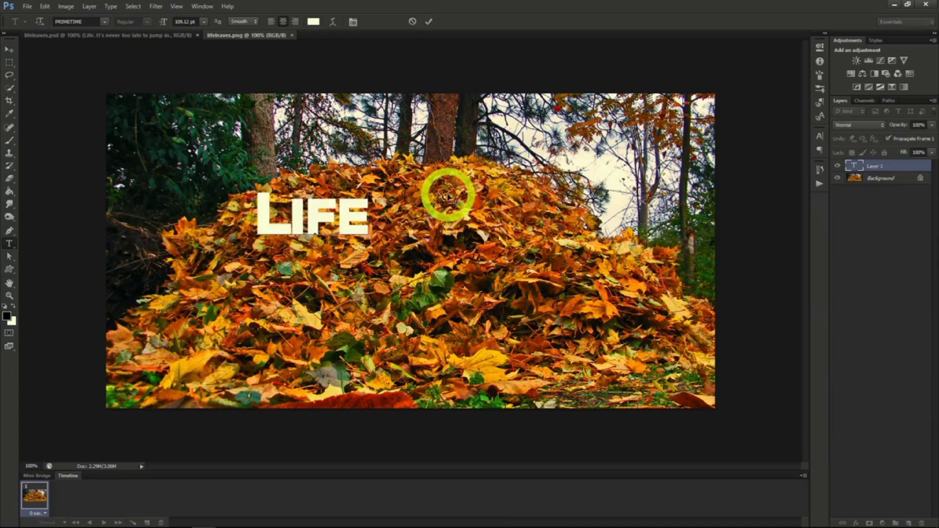
text(.)
key(Return)
text(IT'S NE)
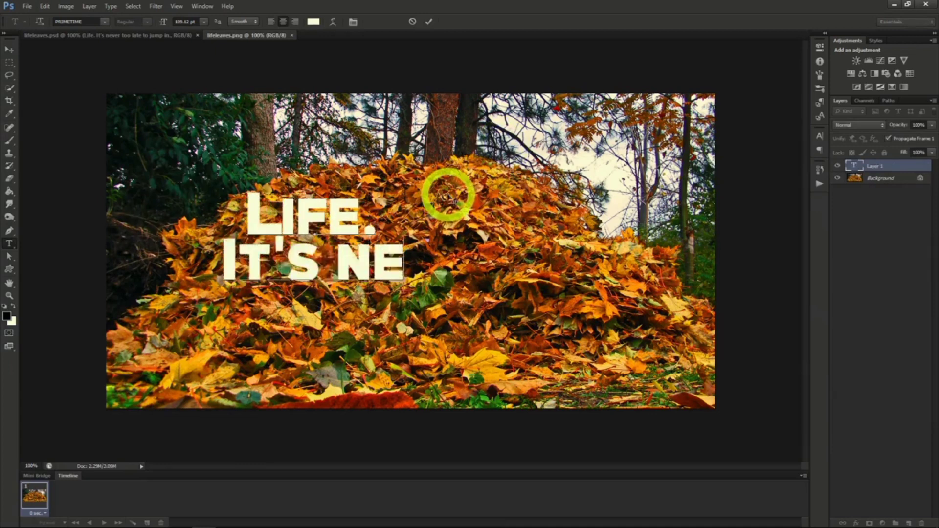
text(VER TOO LATE)
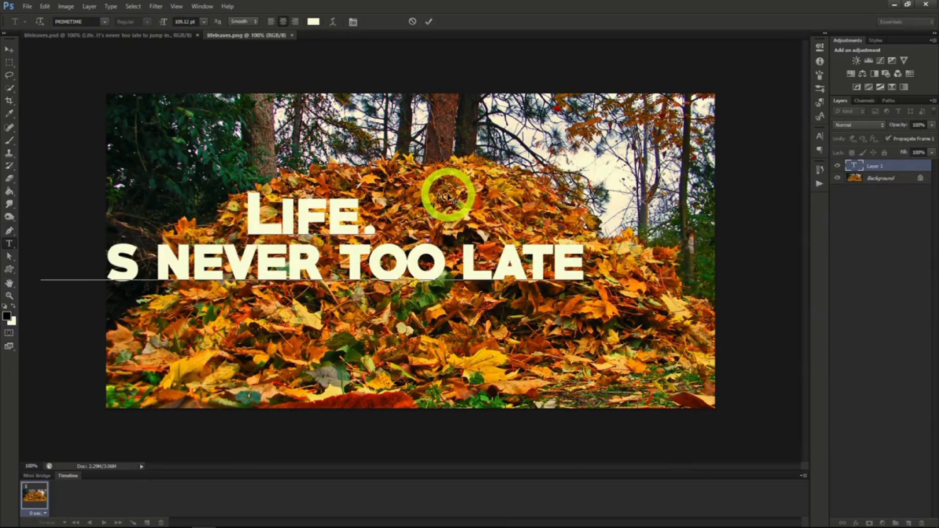
key(Return)
text(TO JUMP IN.)
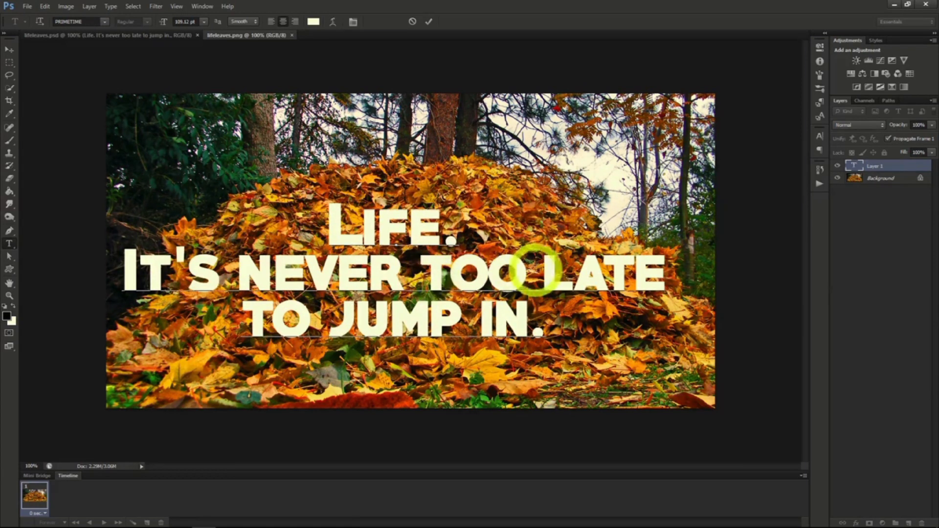
Rebreak the text into the three lines "Life.", "It's never too" and "late to jump in.".
click(542, 267)
key(Return)
click(478, 310)
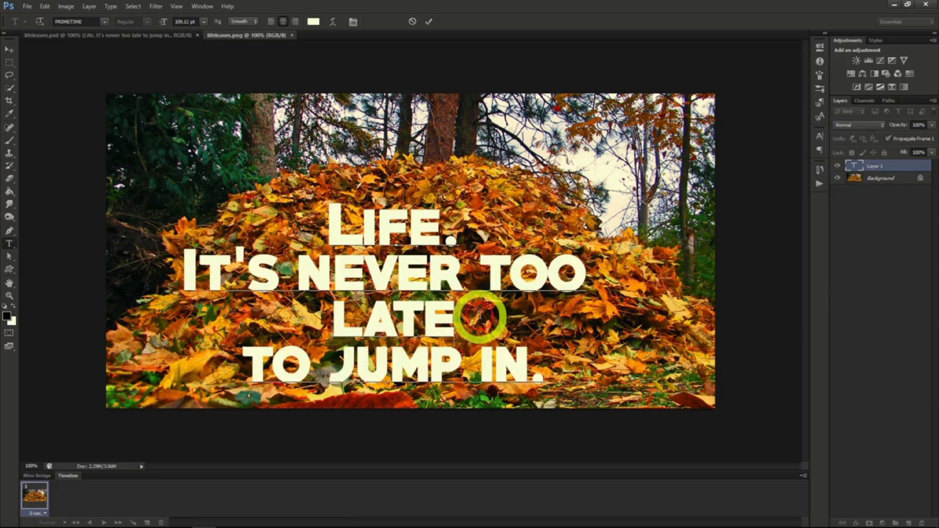
key(Delete)
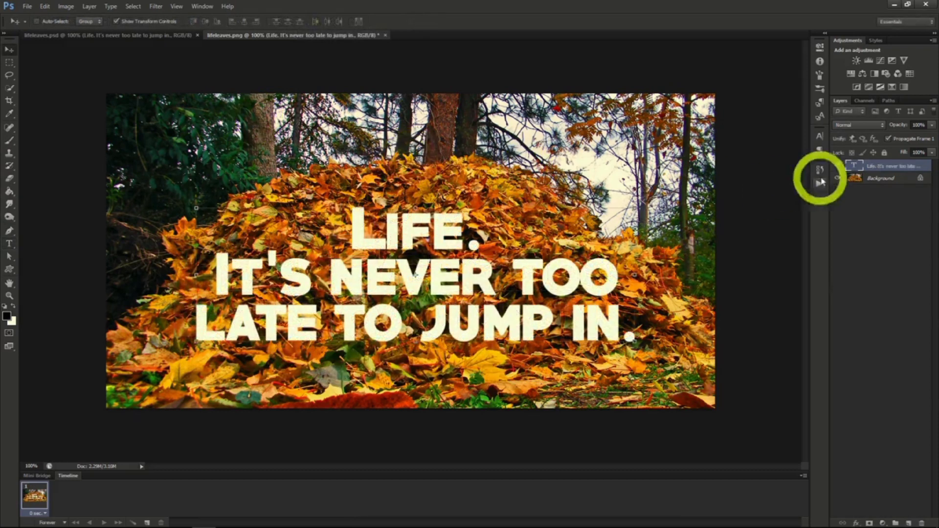
Duplicate the Background layer, place the copy above the text and lower its opacity to just under 50%.
click(876, 179)
right_click(876, 180)
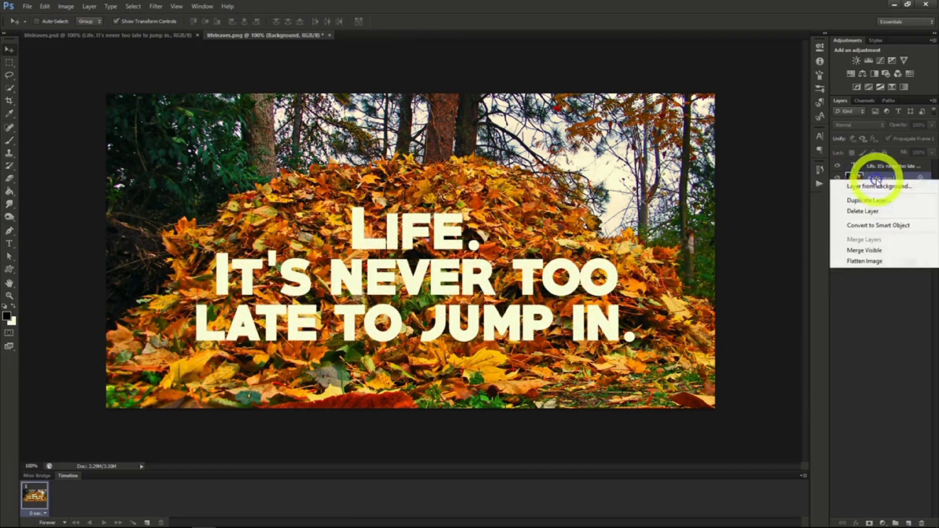
click(867, 202)
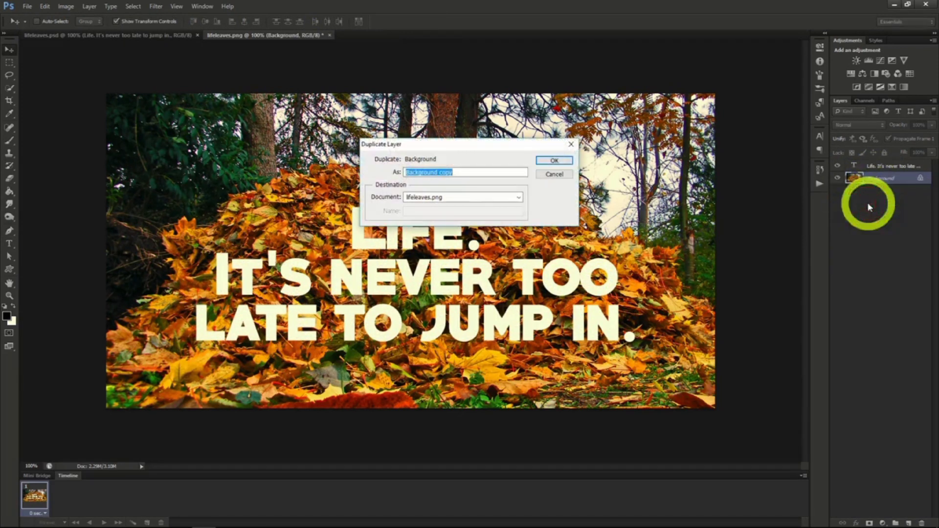
click(553, 161)
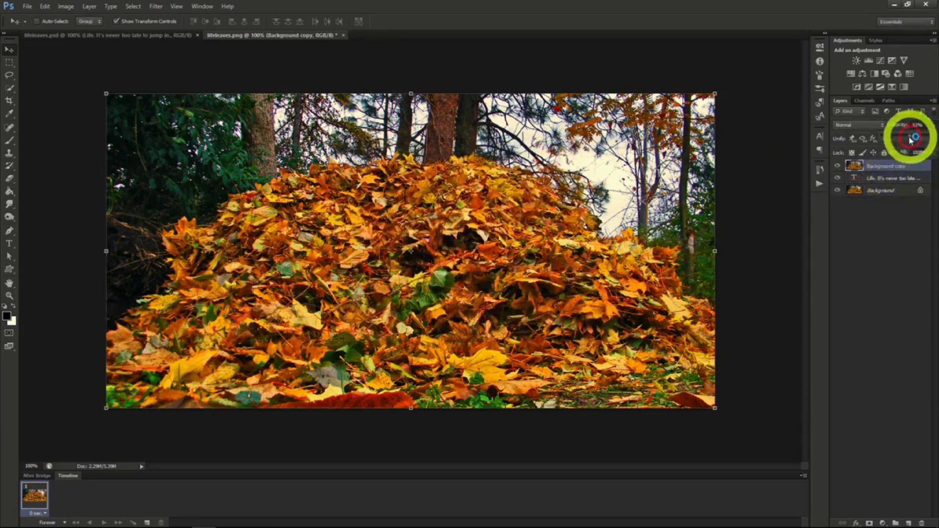
drag(911, 139, 906, 141)
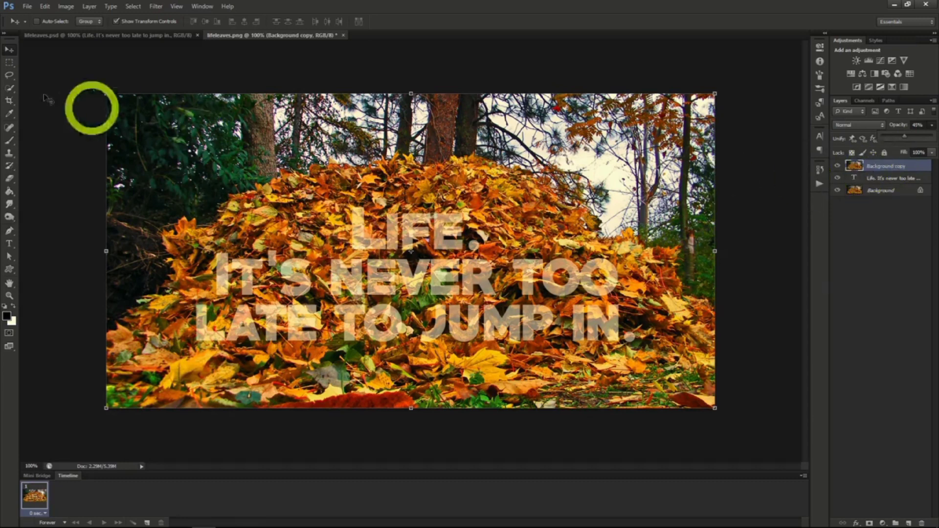
Quick-select leaves overlapping the letters, mask the background copy to that selection and set its opacity to 100%.
click(9, 88)
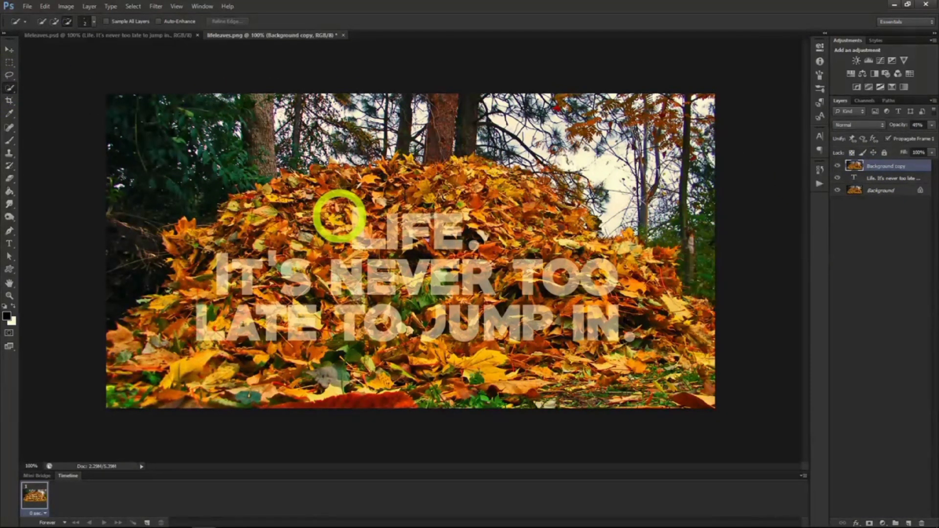
click(362, 244)
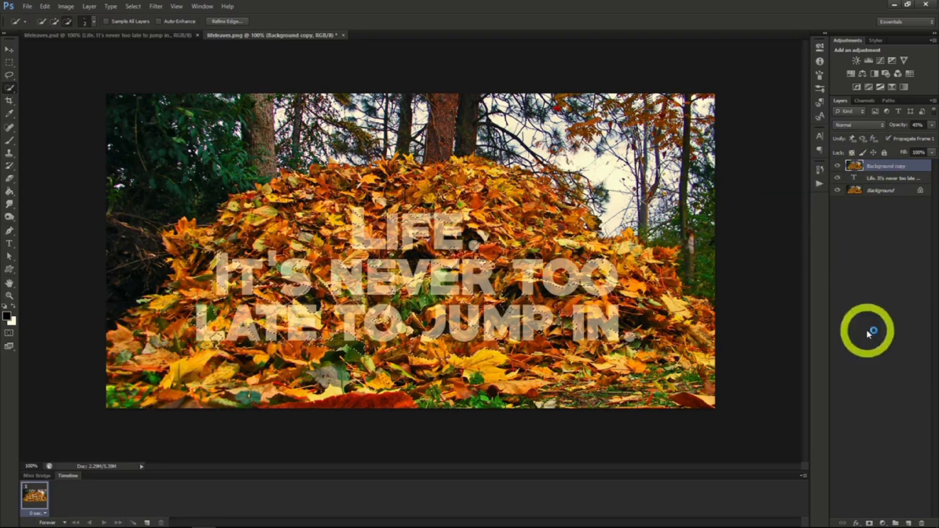
click(869, 523)
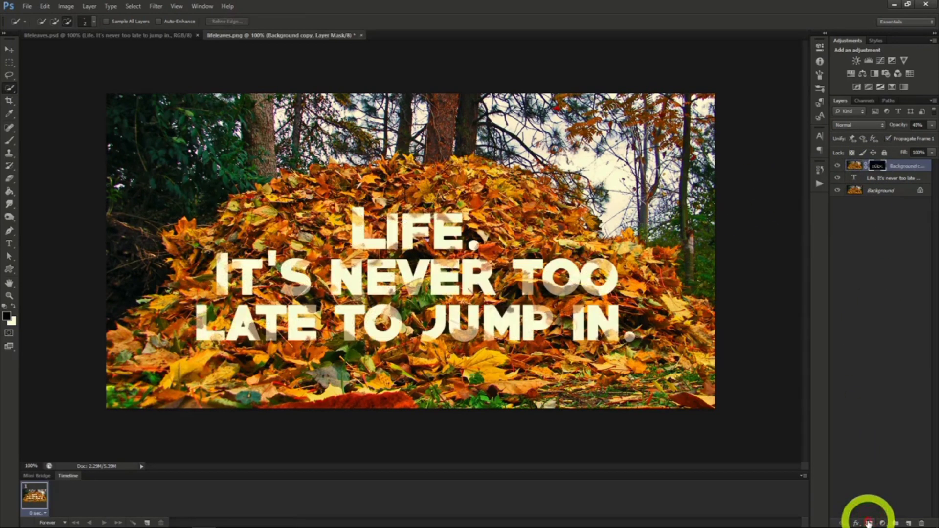
click(932, 125)
drag(925, 140, 937, 140)
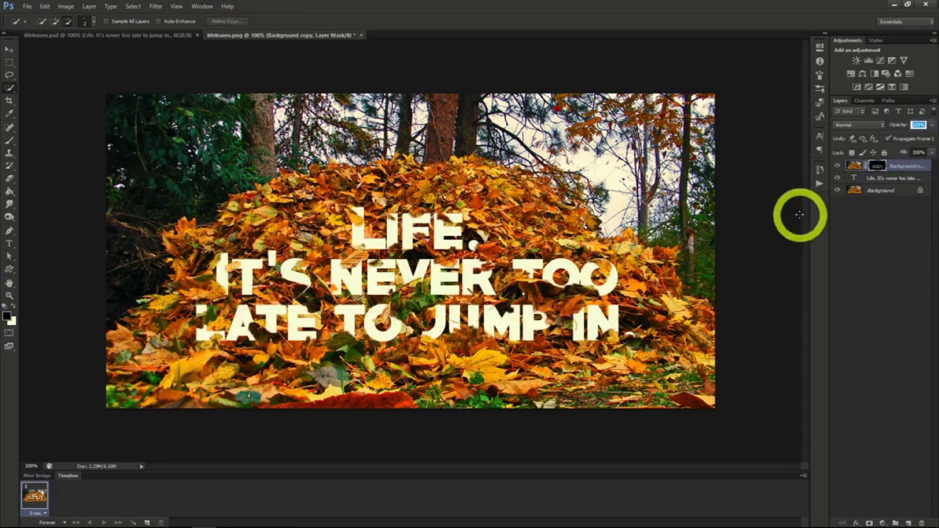
Add a drop shadow layer style to the masked Background copy layer.
right_click(889, 172)
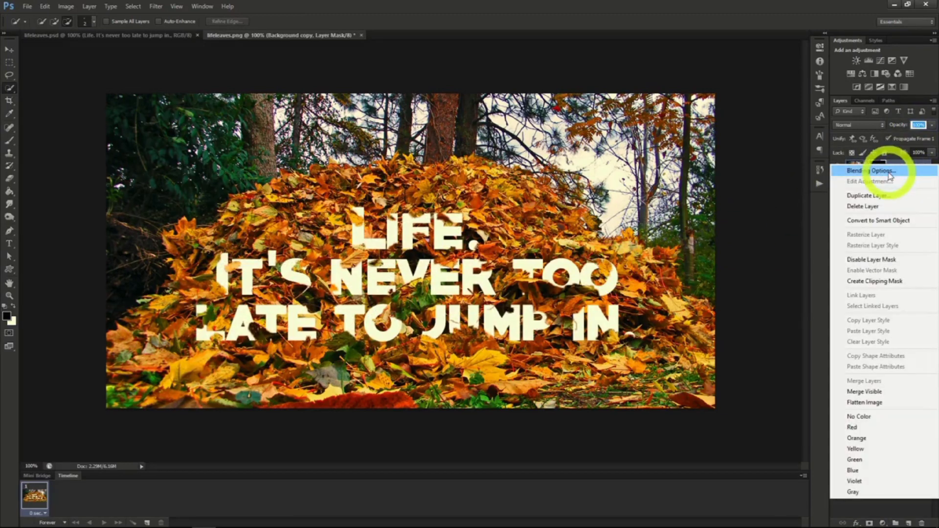
click(889, 172)
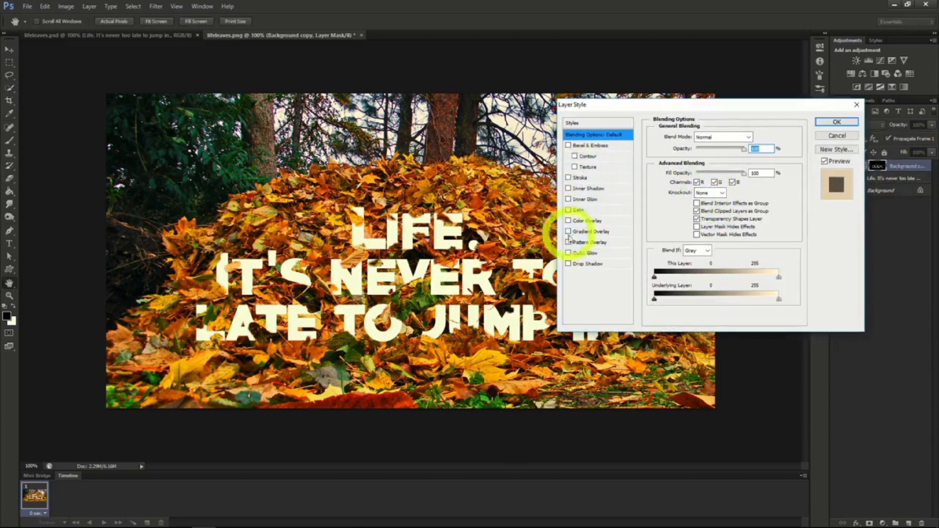
click(567, 264)
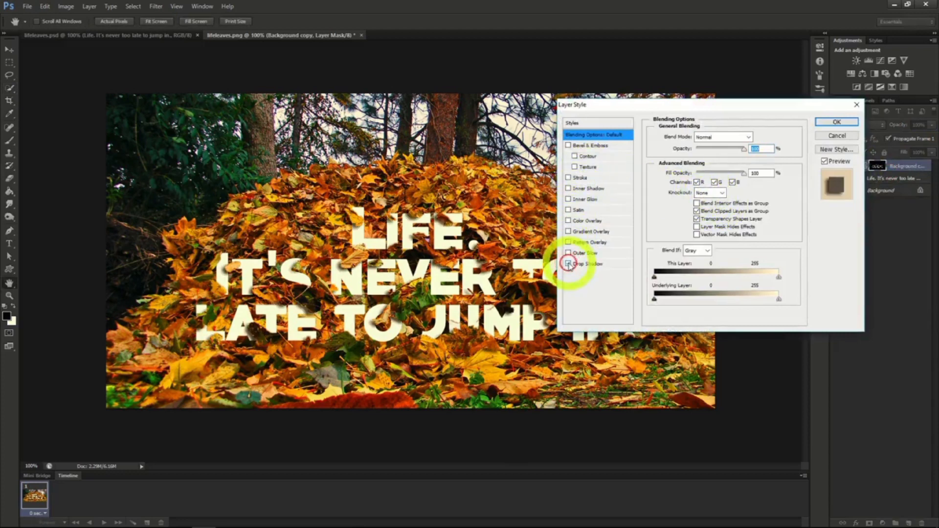
click(835, 123)
Give the text layer a Pattern Overlay using the grey-brown stone-like pattern, with the overlay opacity lowered to about 20%.
click(882, 197)
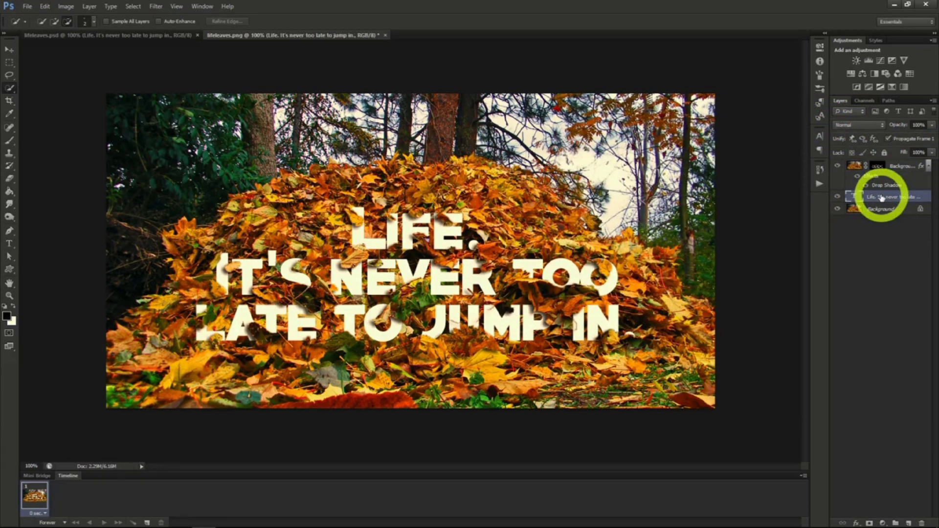
right_click(881, 196)
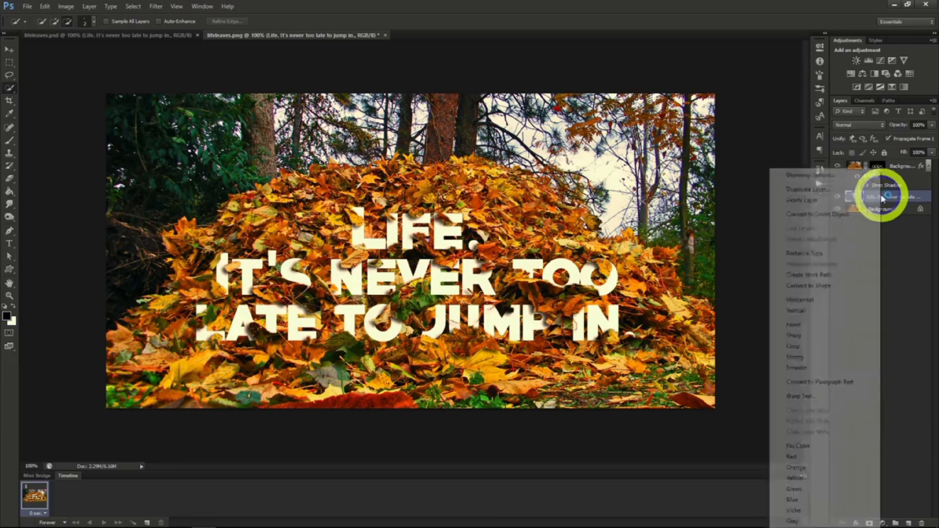
click(821, 176)
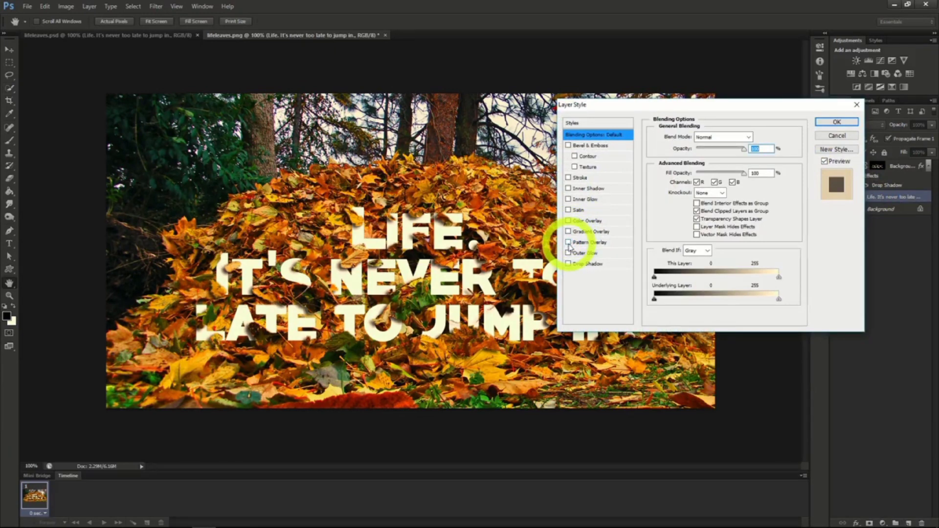
click(568, 242)
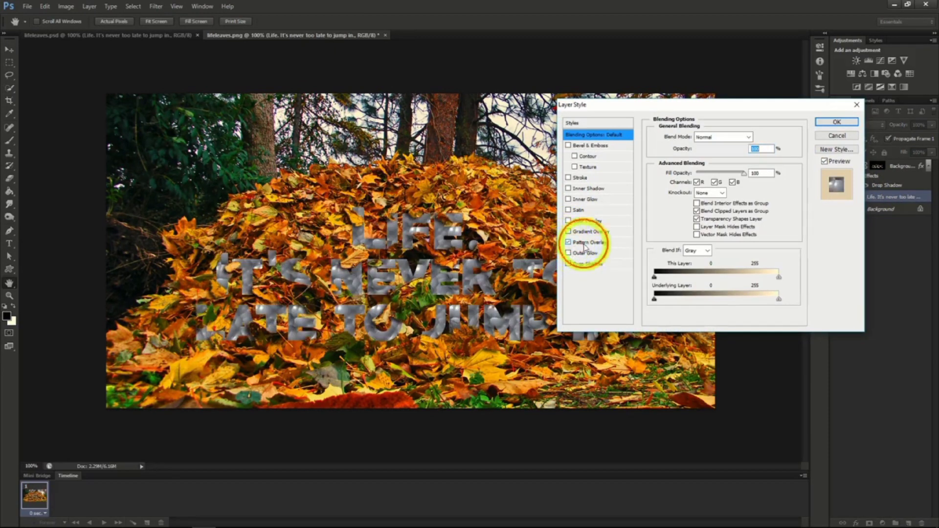
click(587, 242)
click(719, 170)
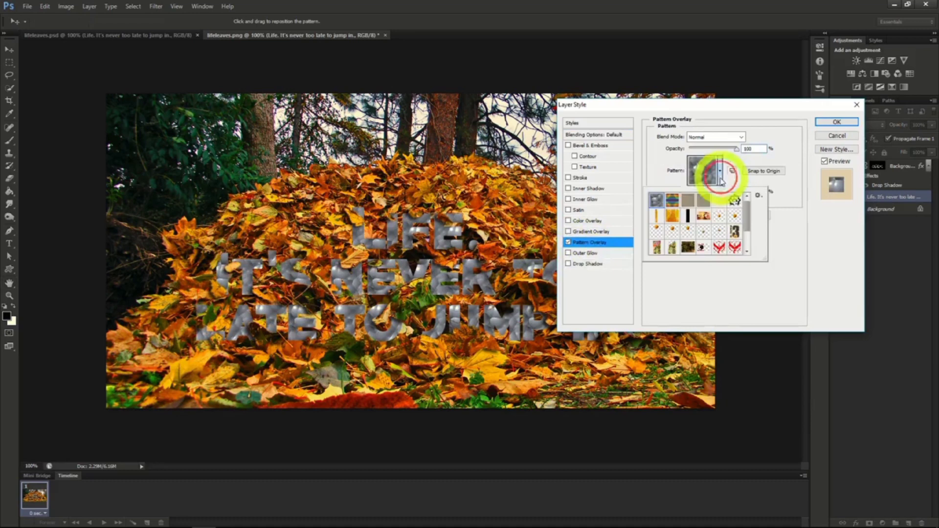
click(703, 202)
click(733, 155)
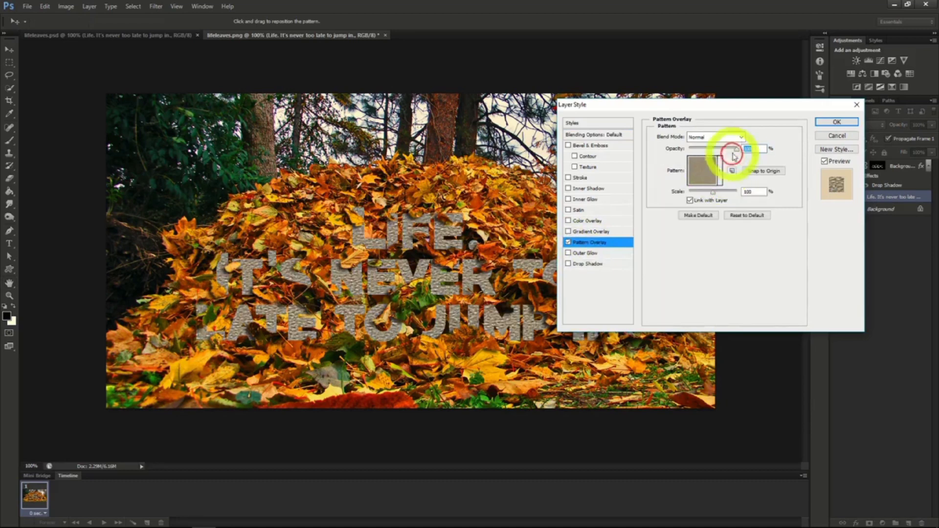
drag(737, 149, 698, 150)
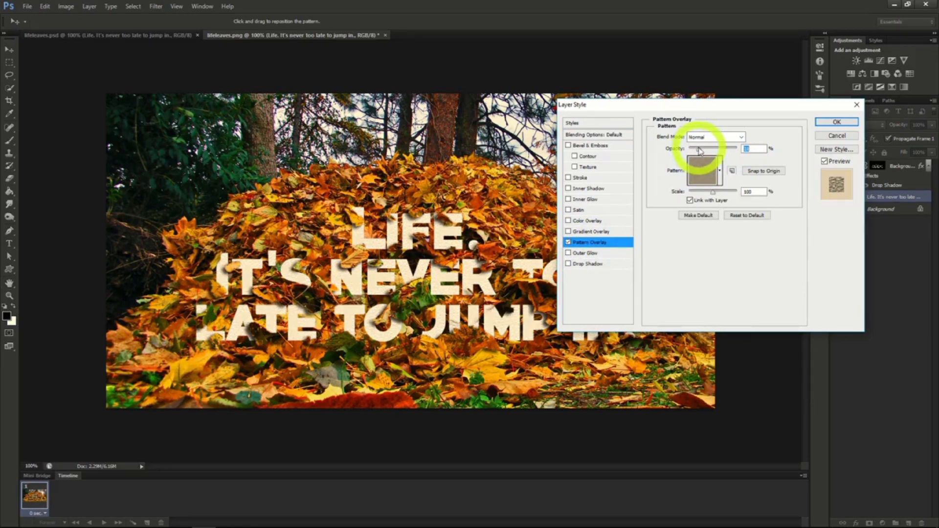
click(822, 123)
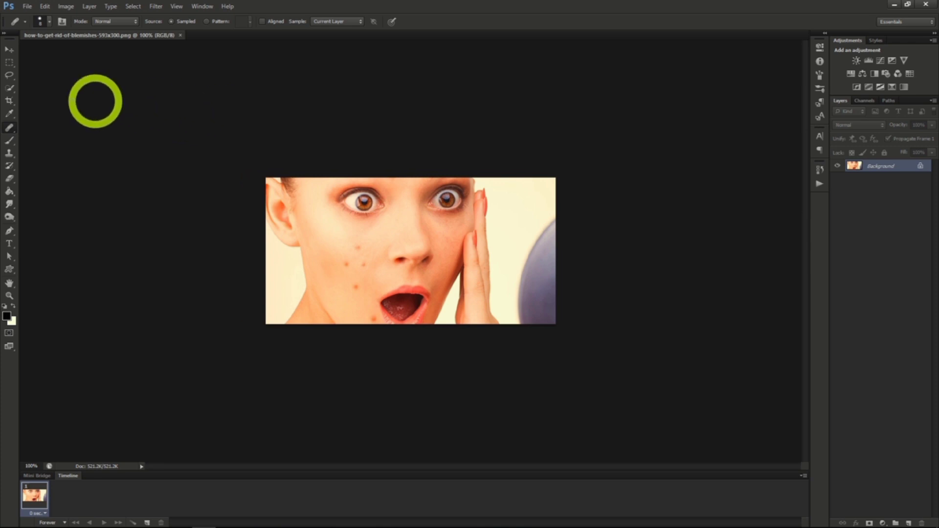
Retouch the upper cheek blemishes with the Healing Brush, sampling clean skin nearby and enlarging the brush to 20.
click(7, 118)
click(10, 130)
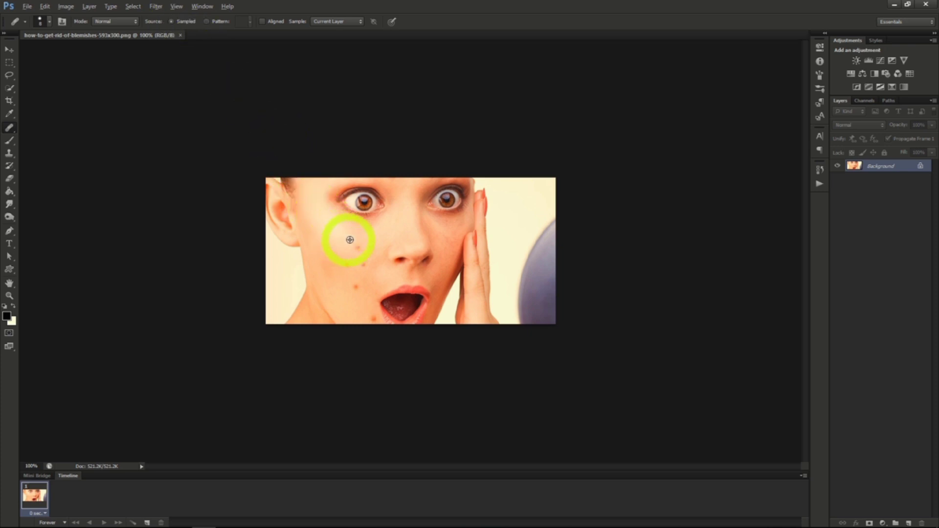
alt+click(366, 242)
click(359, 249)
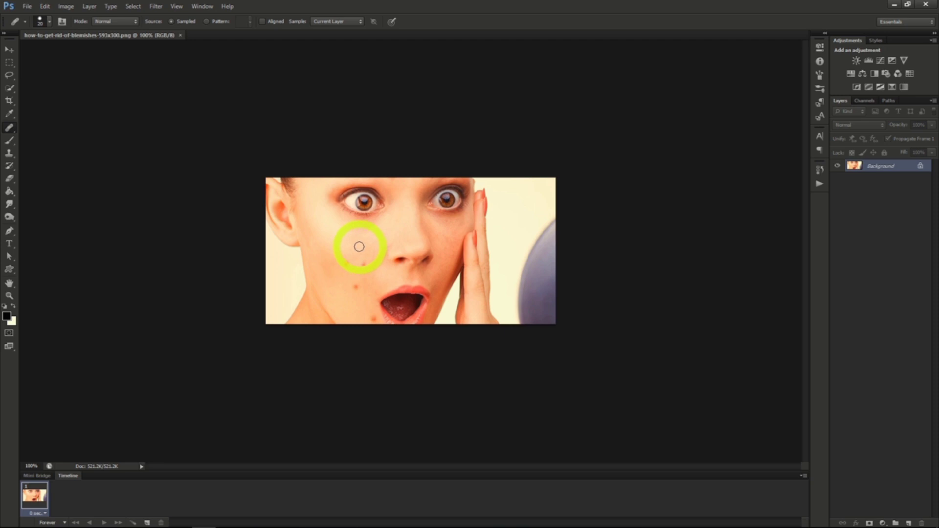
key(bracketright)
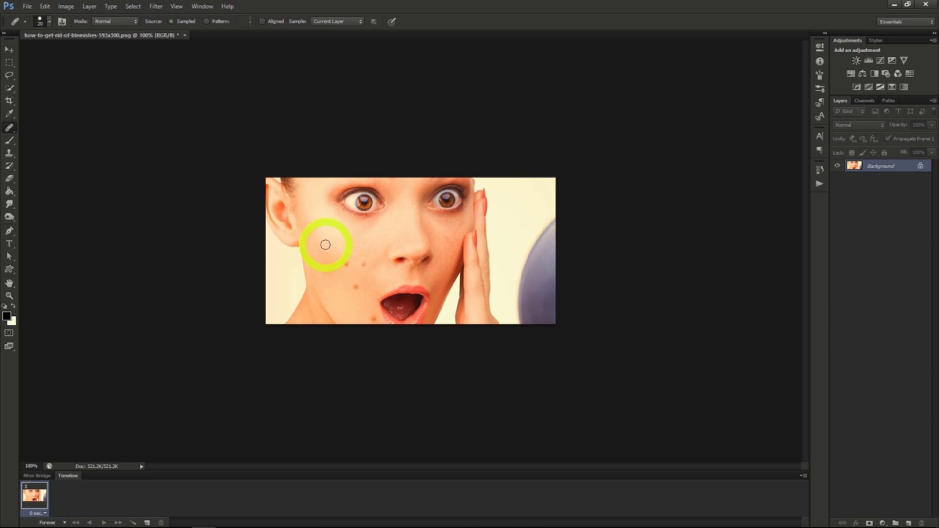
click(356, 285)
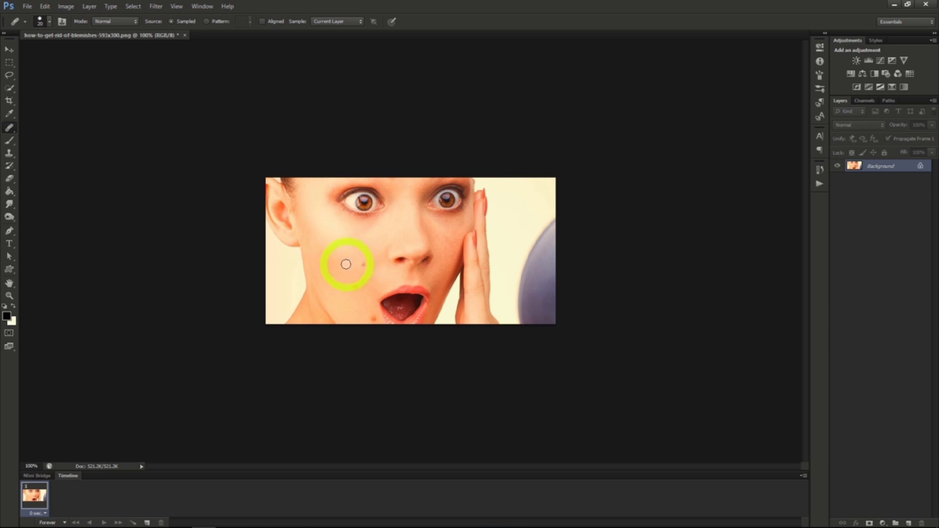
click(360, 264)
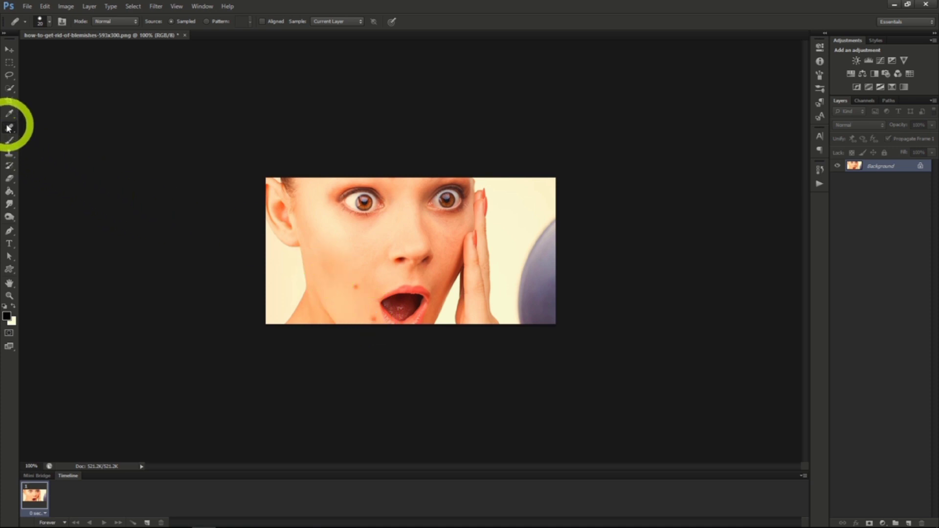
Switch to the Spot Healing Brush and remove the remaining blemishes on the lower cheek and chin.
drag(8, 128, 50, 127)
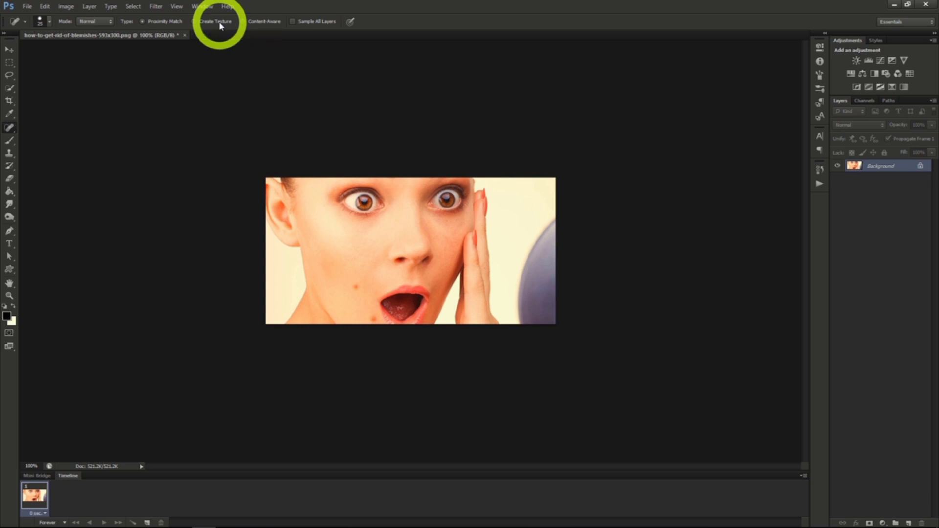
click(262, 24)
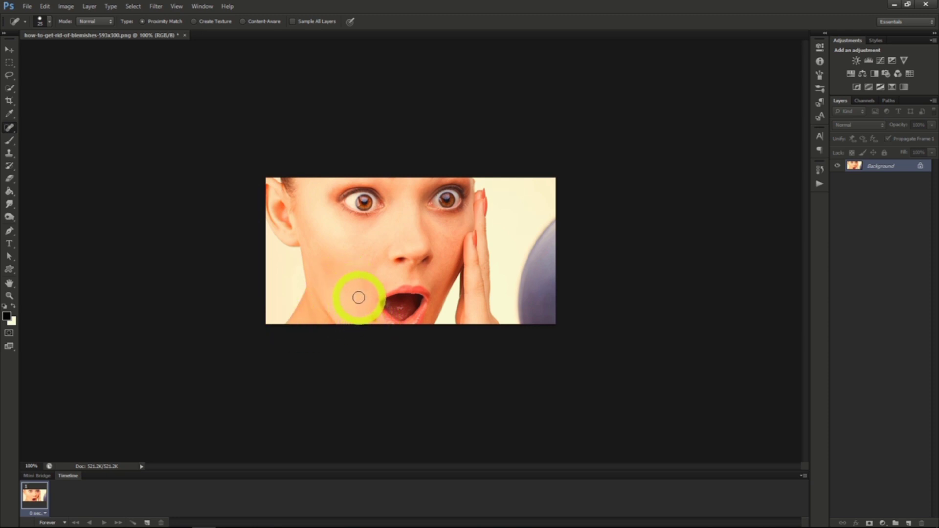
drag(358, 297, 371, 319)
click(346, 281)
mouse_move(346, 282)
mouse_down()
mouse_move(369, 314)
mouse_move(421, 273)
mouse_up()
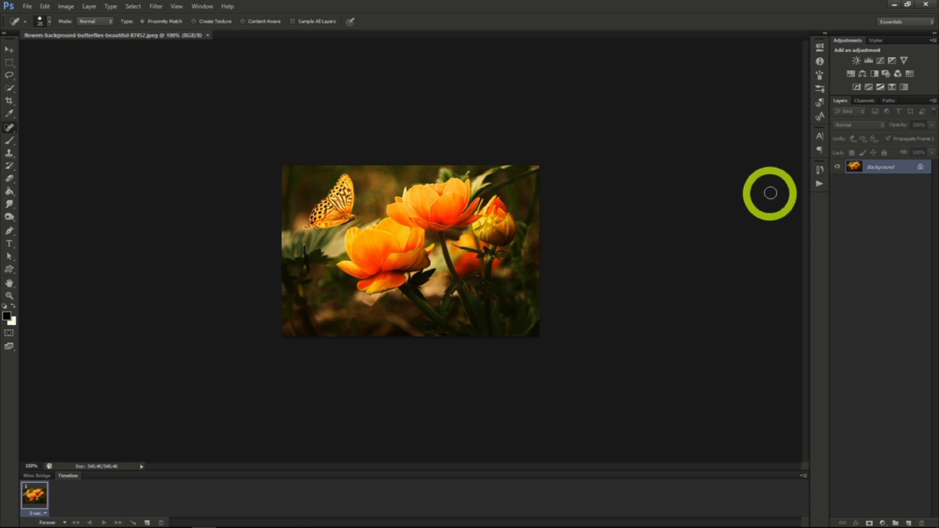
Convert the flower photo's Background to a Smart Object and apply Stained Glass with cell size 2, border thickness 1 and light intensity 2.
right_click(876, 167)
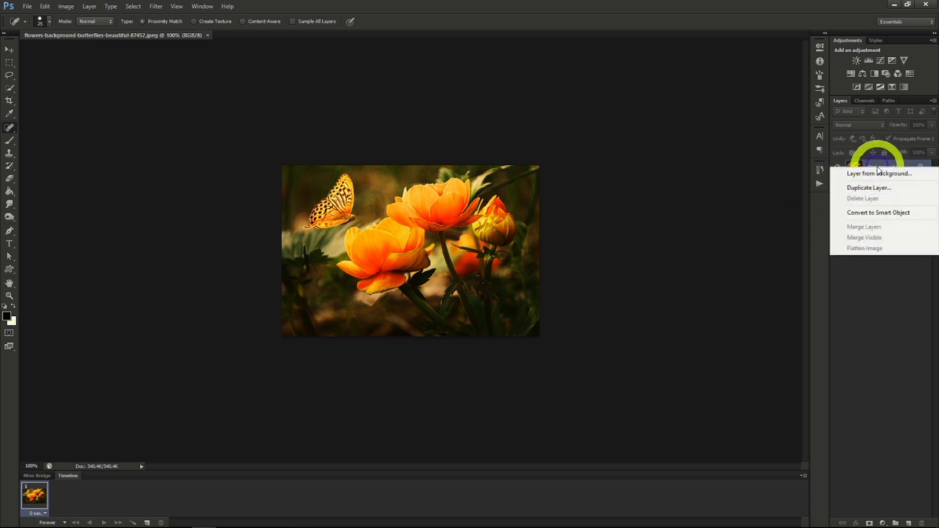
click(875, 215)
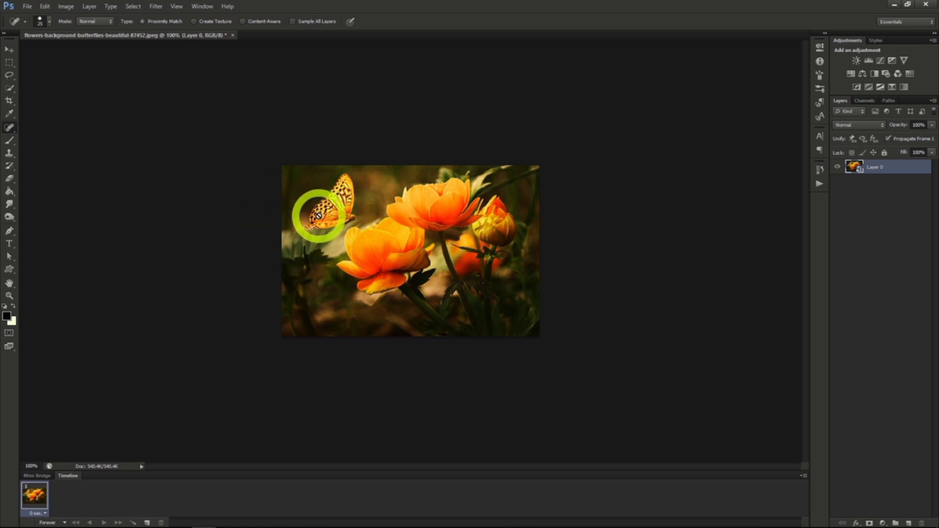
click(156, 6)
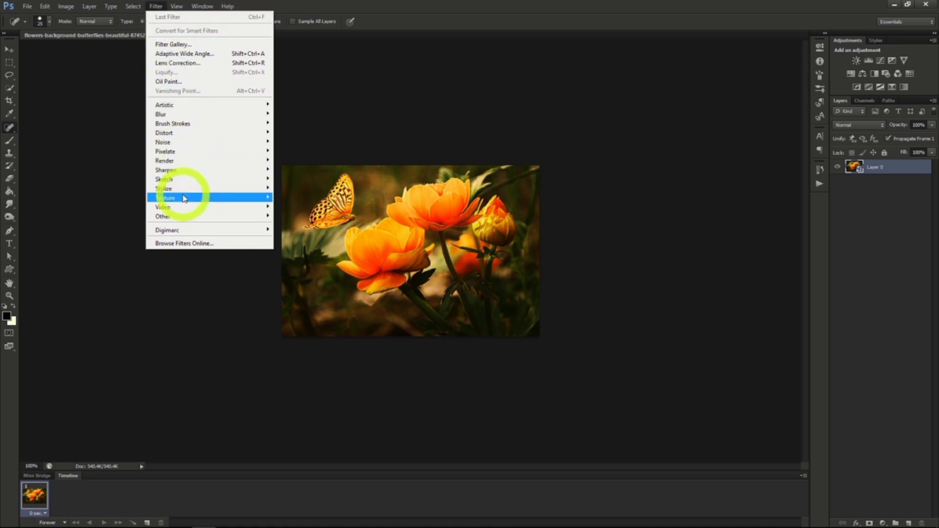
mouse_move(184, 198)
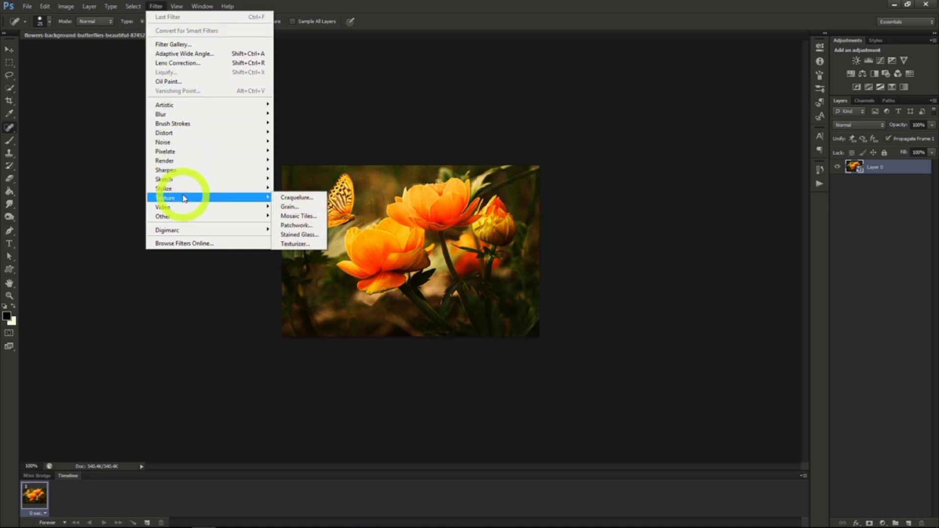
click(299, 234)
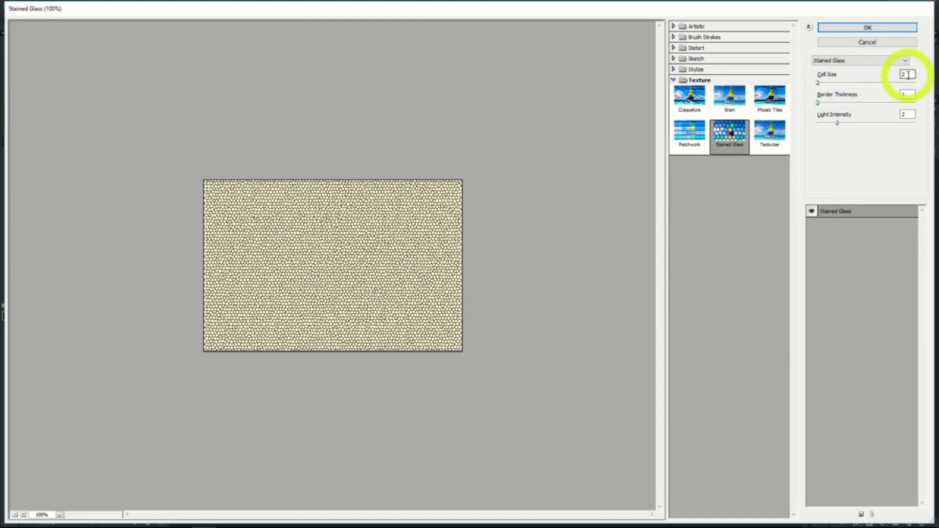
click(867, 27)
Quick-select the butterfly on Layer 0 and mask it out of the Stained Glass smart filter.
mouse_move(433, 212)
mouse_down()
mouse_move(409, 204)
mouse_move(325, 211)
mouse_move(378, 185)
mouse_move(333, 214)
mouse_up()
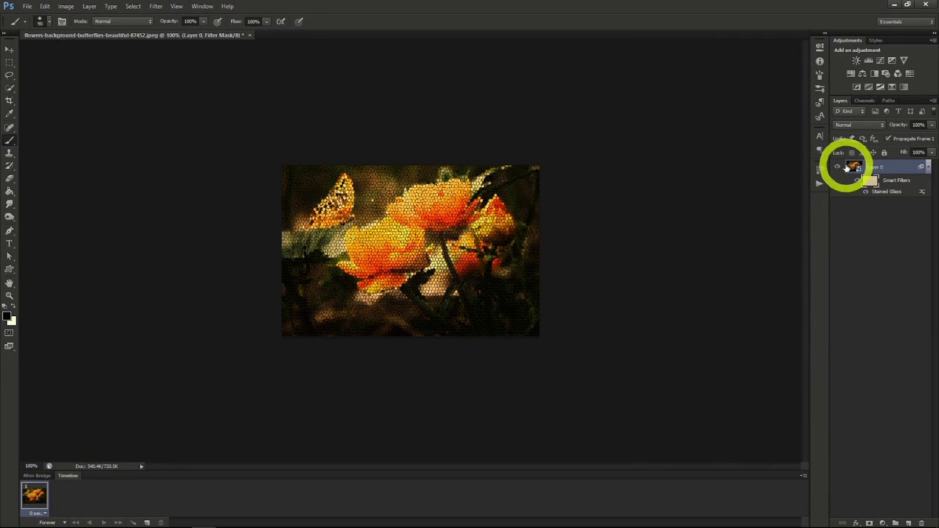
click(853, 166)
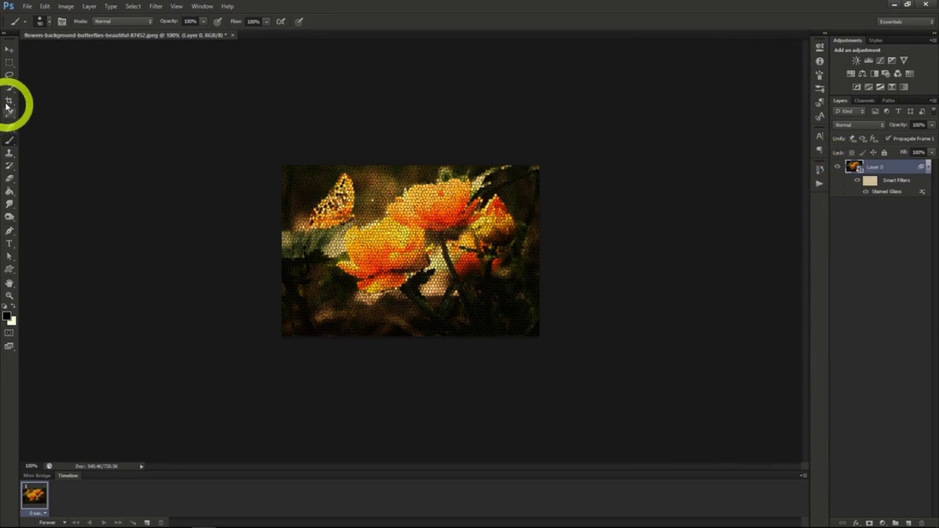
click(9, 88)
click(339, 209)
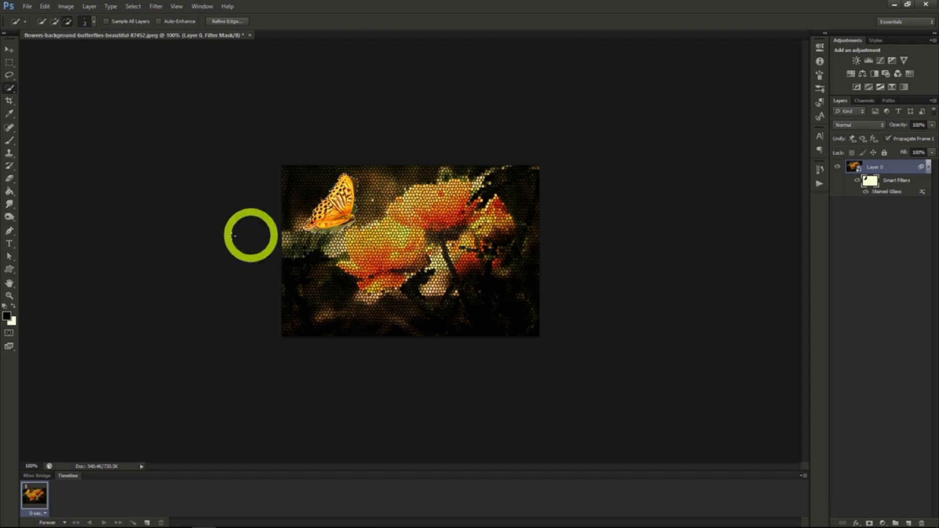
Brush white on the smart filter mask over the butterfly's wings to paint the Stained Glass effect back in.
click(9, 141)
key(x)
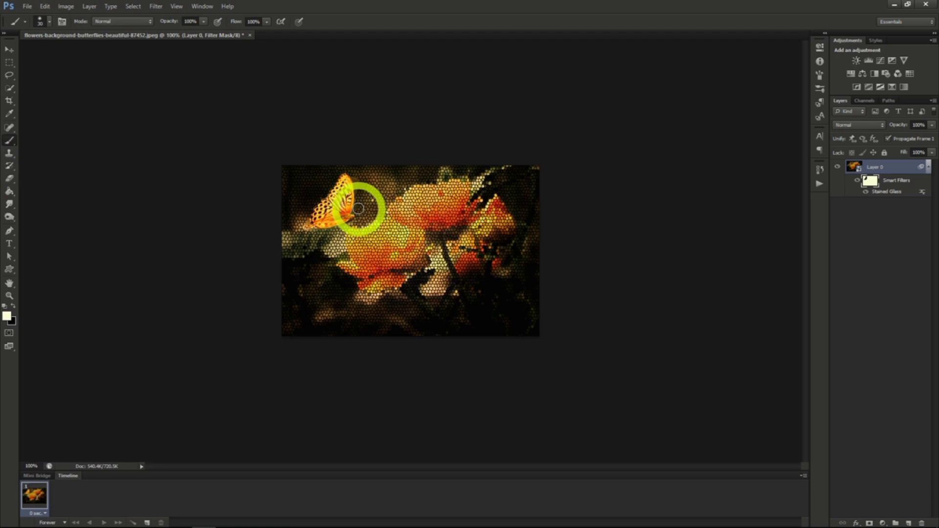
drag(361, 200, 351, 171)
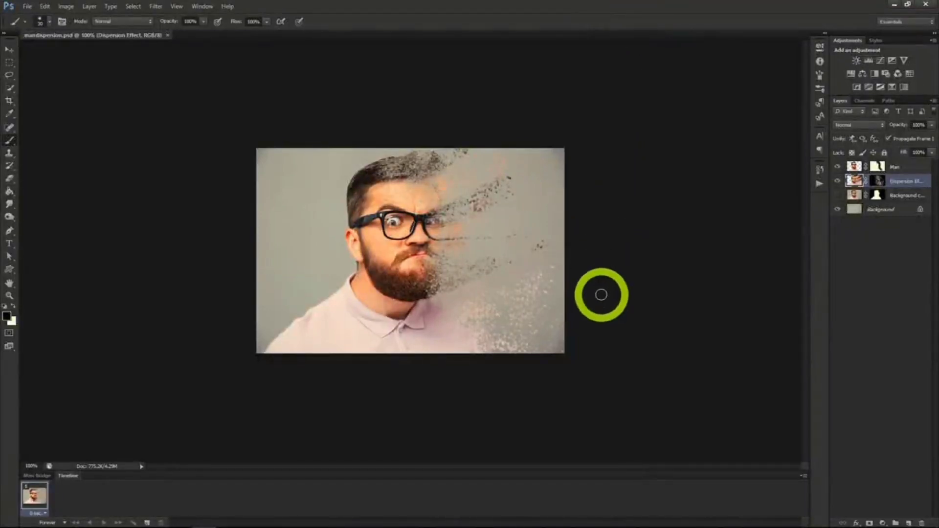
scroll(601, 294, up, 2)
scroll(605, 291, up, 1)
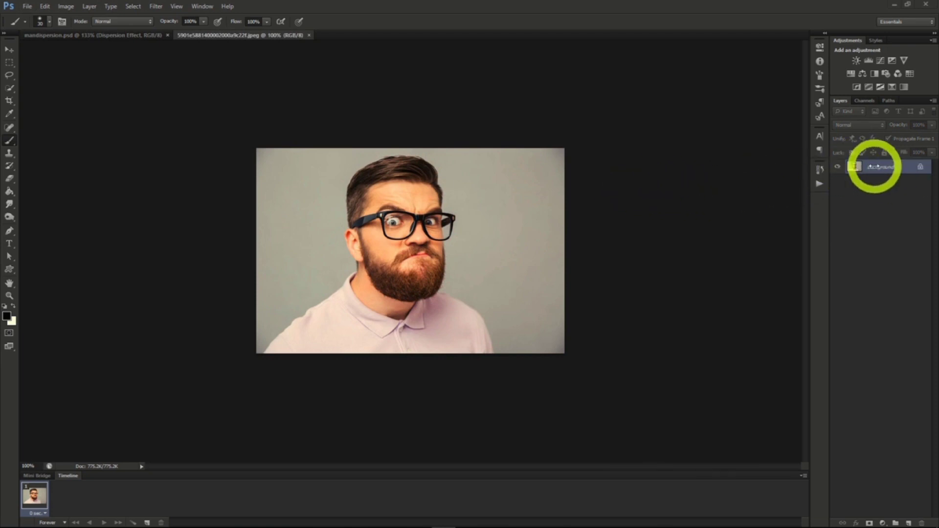
Duplicate the Background layer of the bearded man photo as "Background copy".
right_click(878, 166)
click(870, 191)
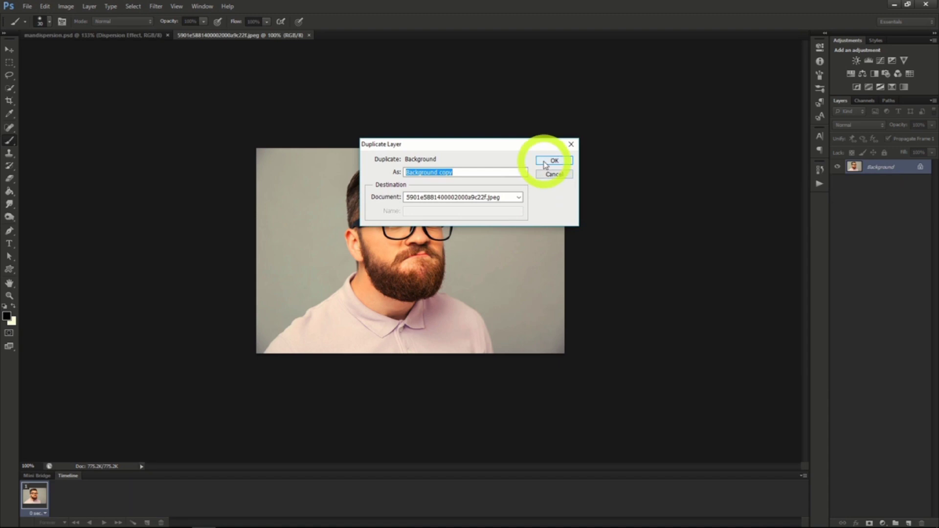
click(547, 163)
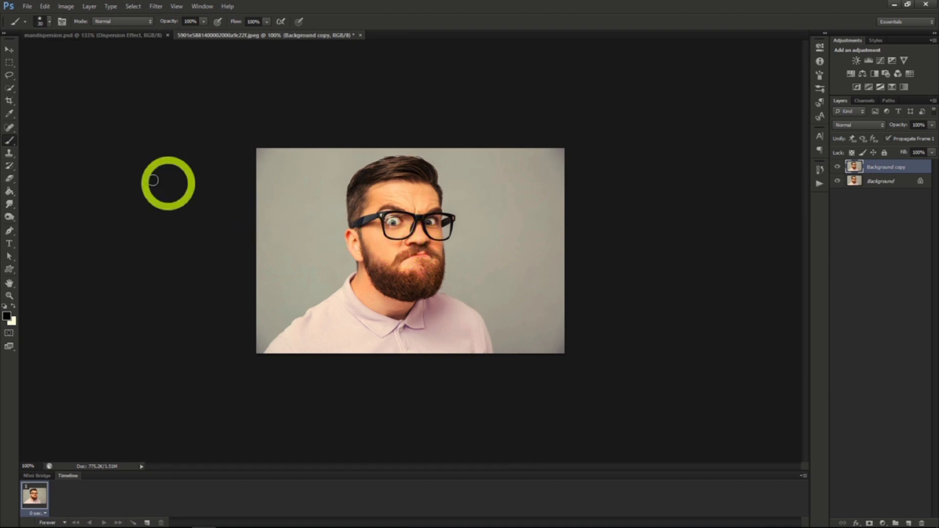
Lasso loosely around the man on the original Background layer and fill the selection with Content-Aware at Normal mode, 100% opacity.
click(9, 75)
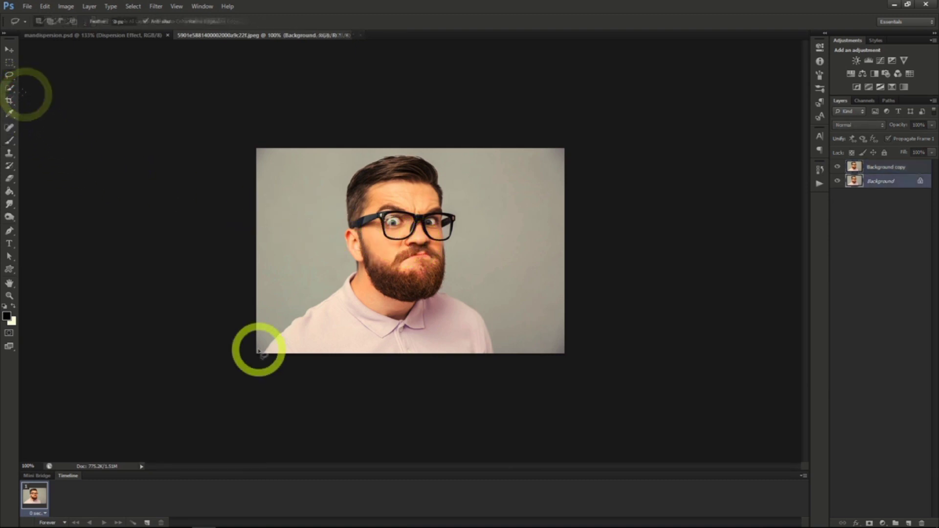
mouse_move(257, 350)
mouse_down()
mouse_move(266, 315)
mouse_move(288, 285)
mouse_move(320, 283)
mouse_move(338, 267)
mouse_move(332, 235)
mouse_move(349, 164)
mouse_move(402, 149)
mouse_move(442, 157)
mouse_move(464, 221)
mouse_move(468, 284)
mouse_move(497, 338)
mouse_move(483, 362)
mouse_move(251, 361)
mouse_move(258, 343)
mouse_up()
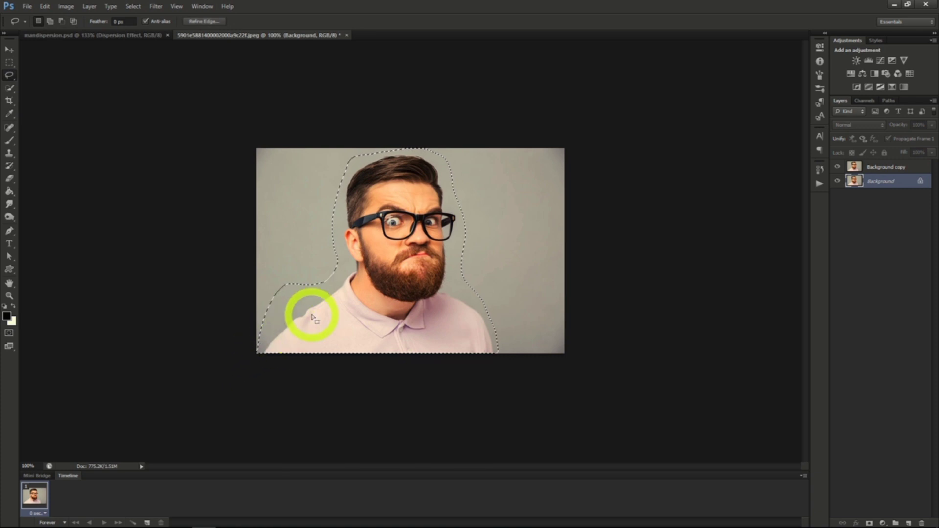
right_click(344, 301)
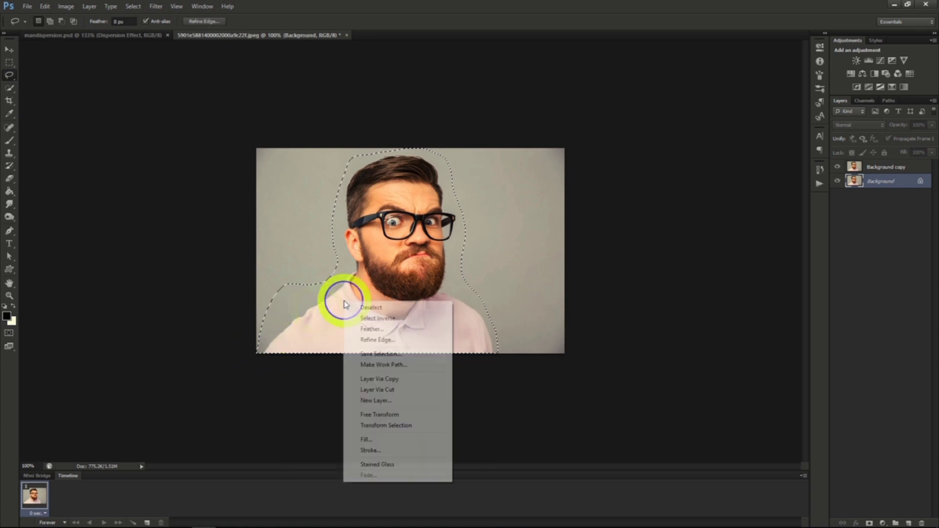
click(383, 440)
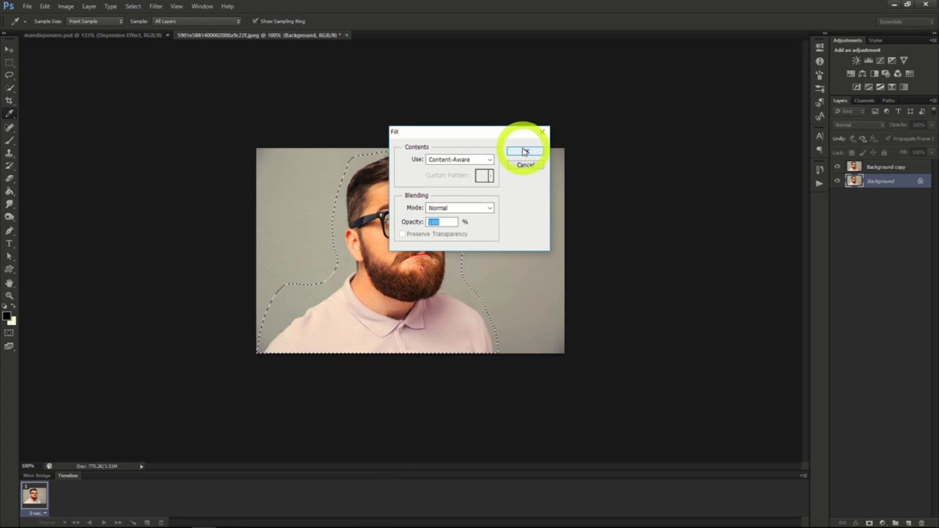
click(524, 151)
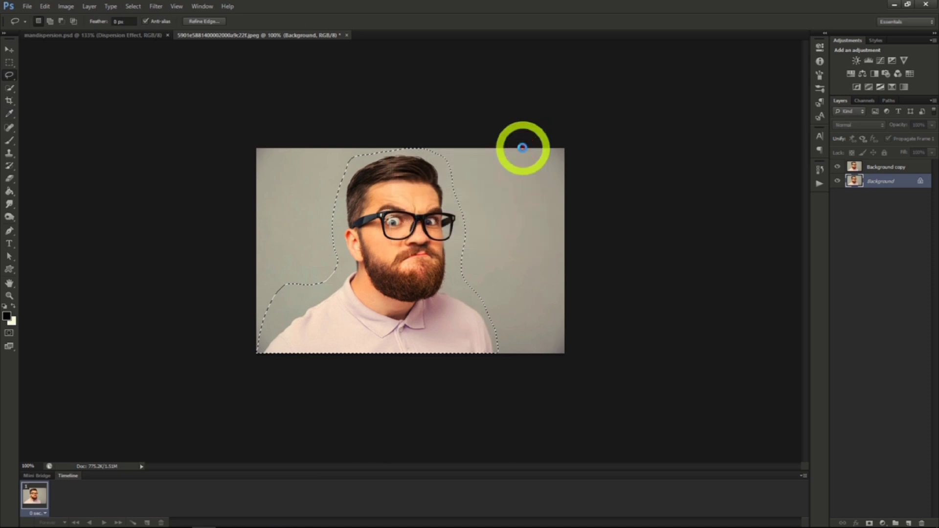
On the Background copy layer, drop the lasso selection and quick-select the man's head, neck and shirt.
key(l)
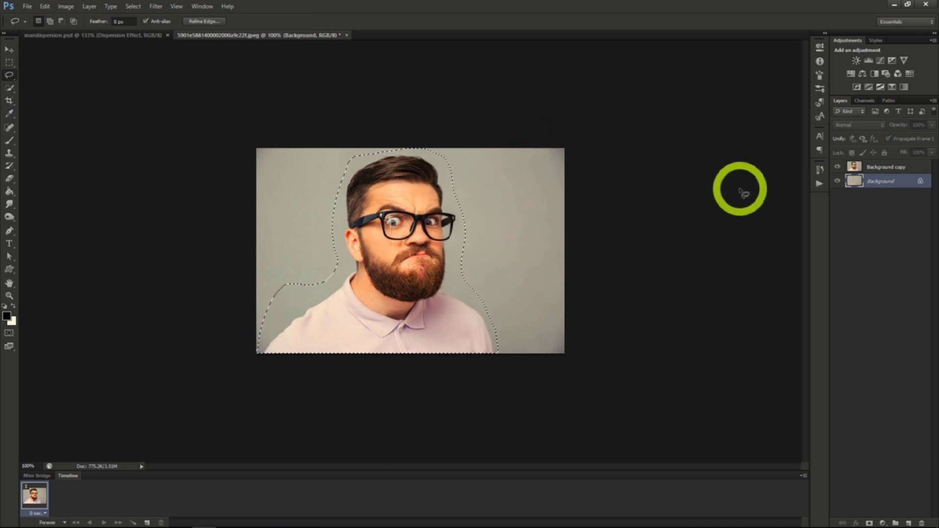
click(884, 168)
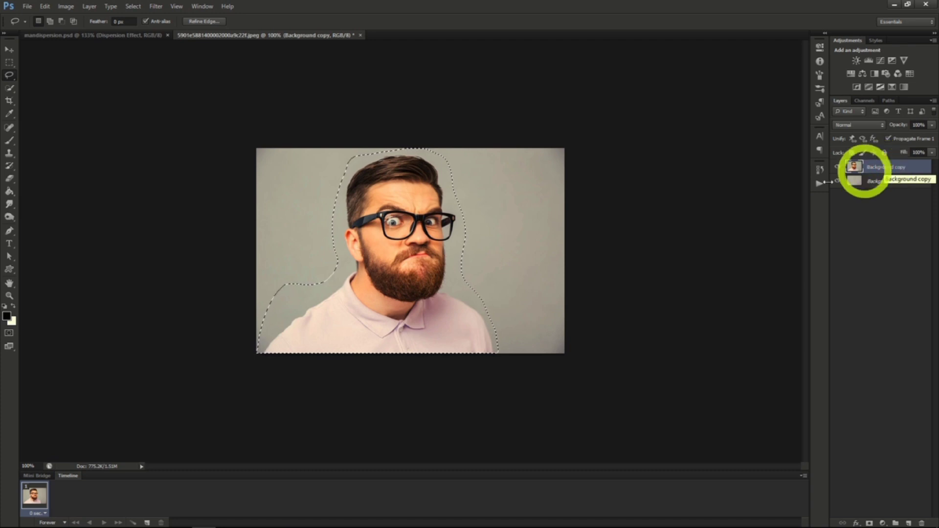
click(9, 87)
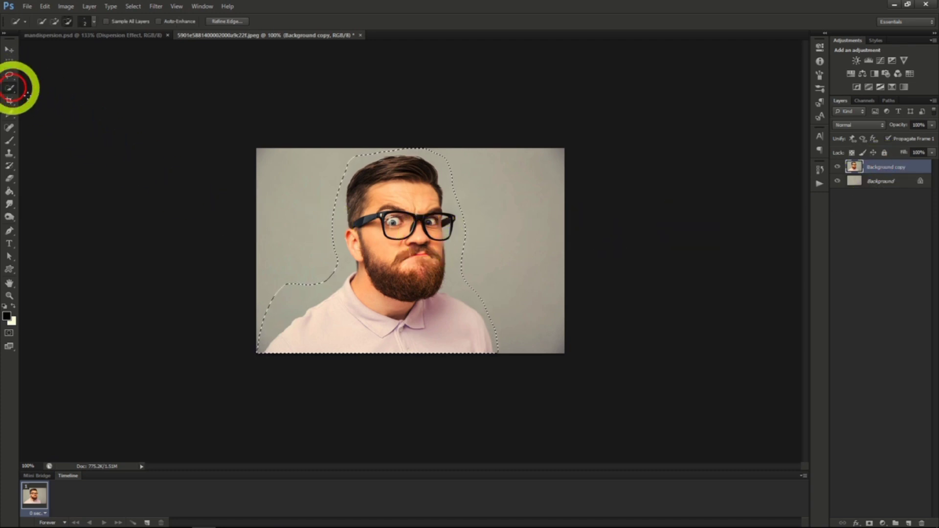
right_click(304, 212)
click(324, 217)
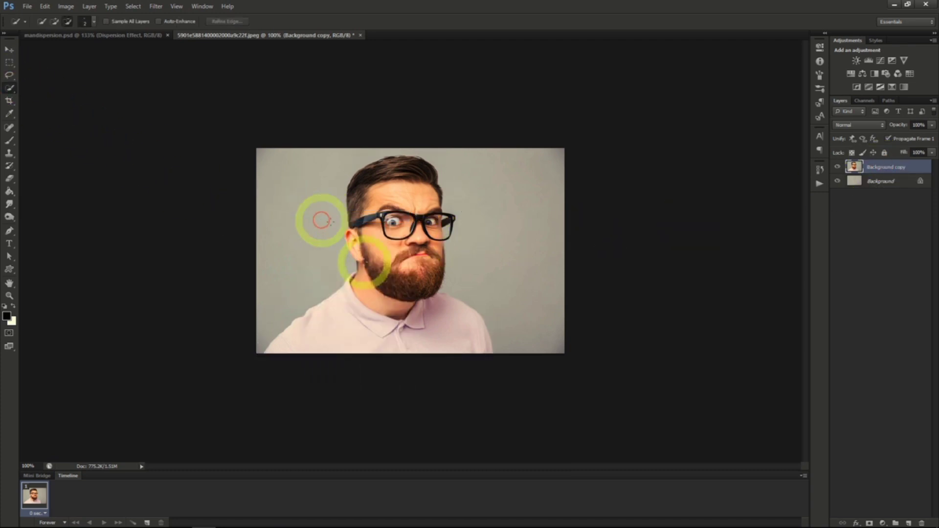
mouse_move(361, 261)
mouse_down()
mouse_move(348, 226)
mouse_move(356, 181)
mouse_move(411, 157)
mouse_move(427, 168)
mouse_move(441, 226)
mouse_move(431, 285)
mouse_move(417, 274)
mouse_move(410, 225)
mouse_move(383, 243)
mouse_up()
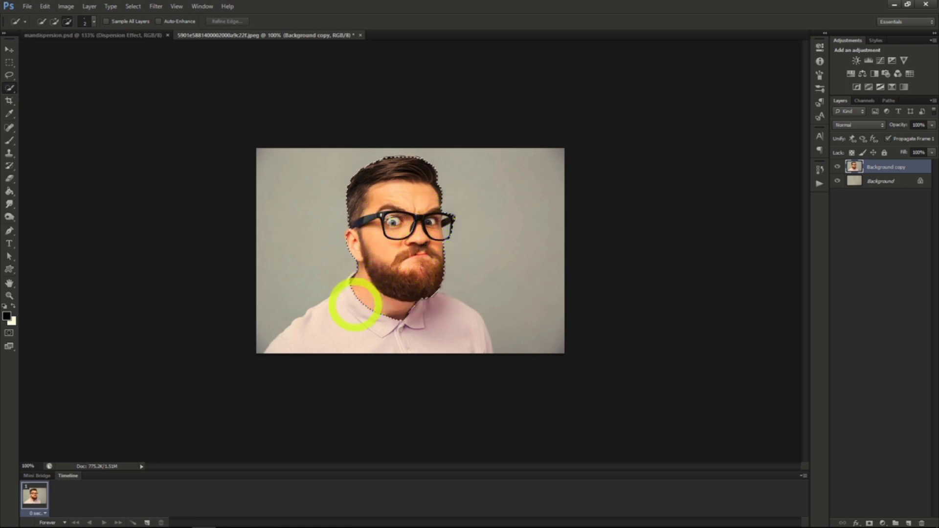
mouse_move(352, 332)
mouse_down()
mouse_move(455, 332)
mouse_move(375, 307)
mouse_move(354, 286)
mouse_up()
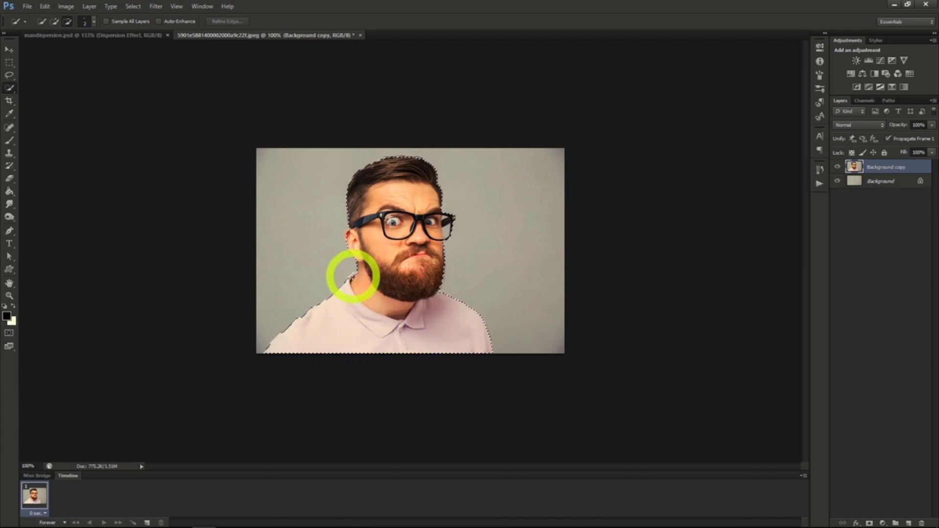
click(352, 276)
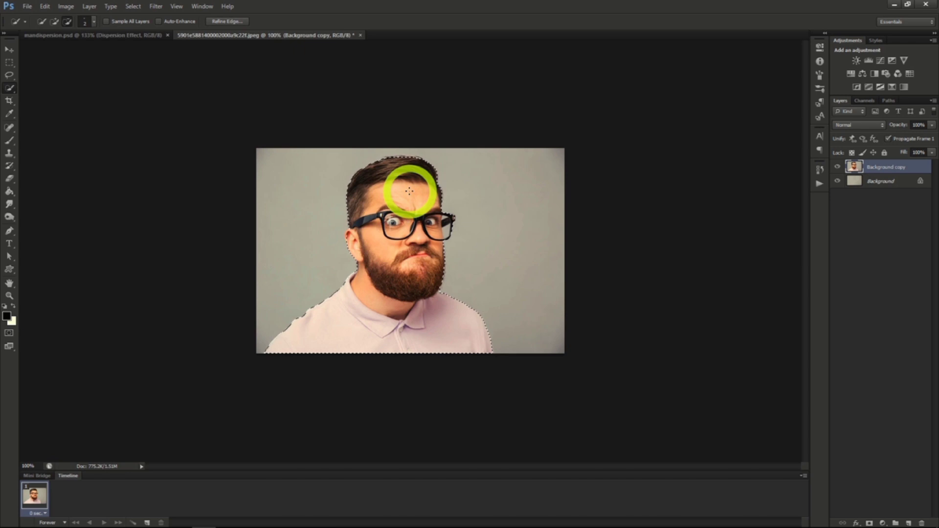
Refine the edge of the man's selection and output it as a layer mask on Background copy, checking the layer's visibility.
click(227, 22)
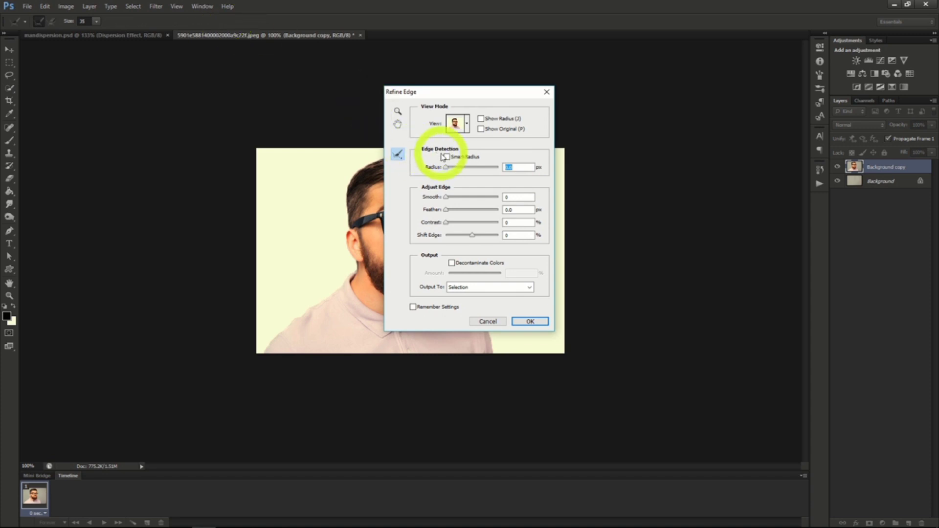
drag(470, 94, 671, 103)
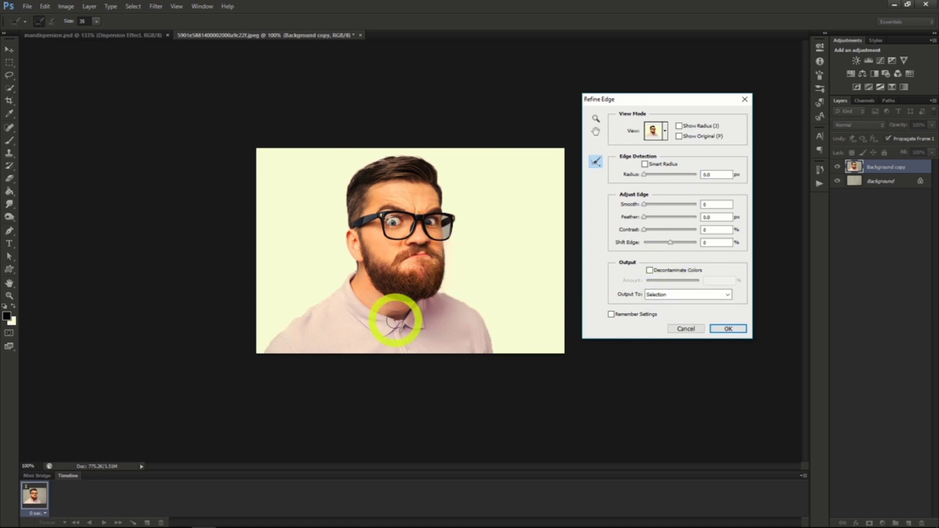
click(677, 299)
click(678, 308)
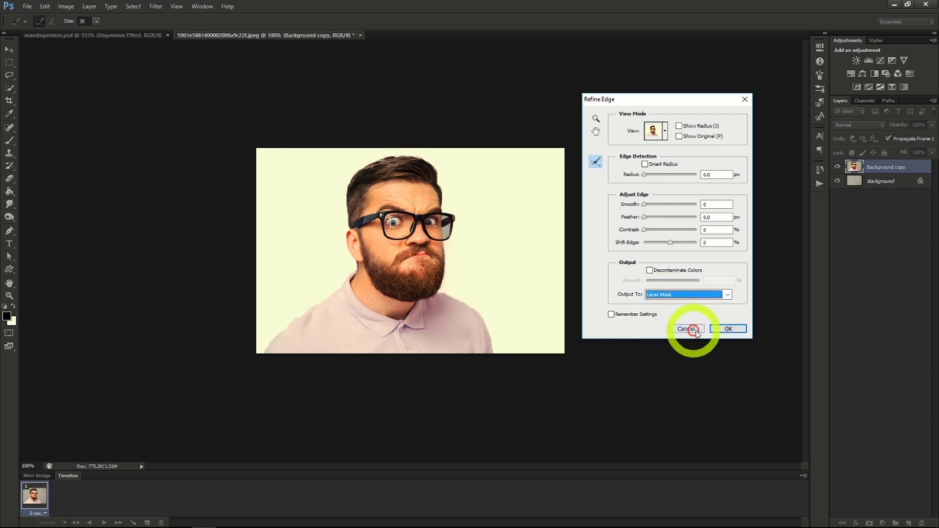
click(728, 329)
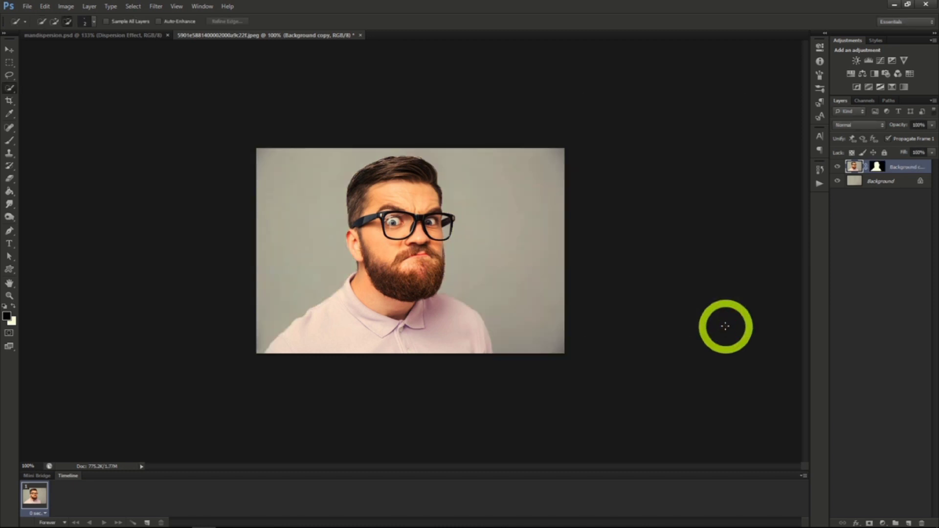
click(836, 167)
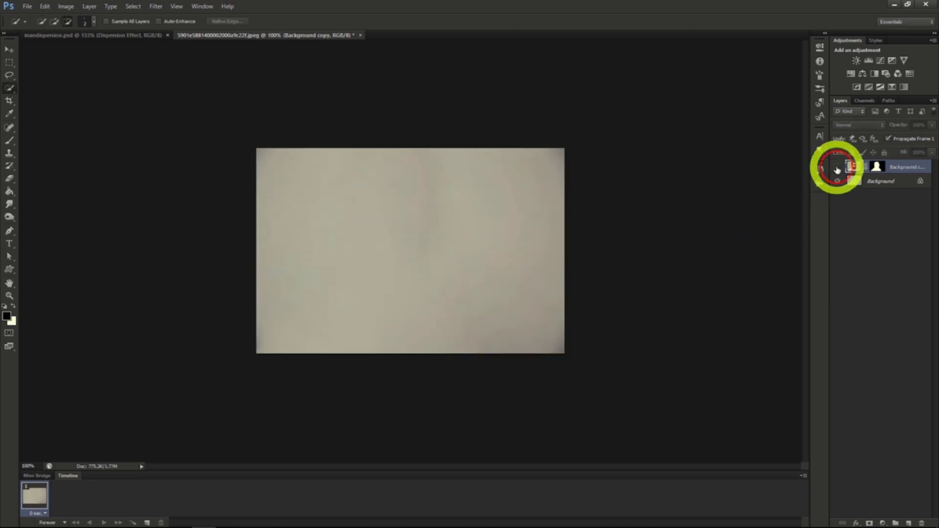
click(837, 167)
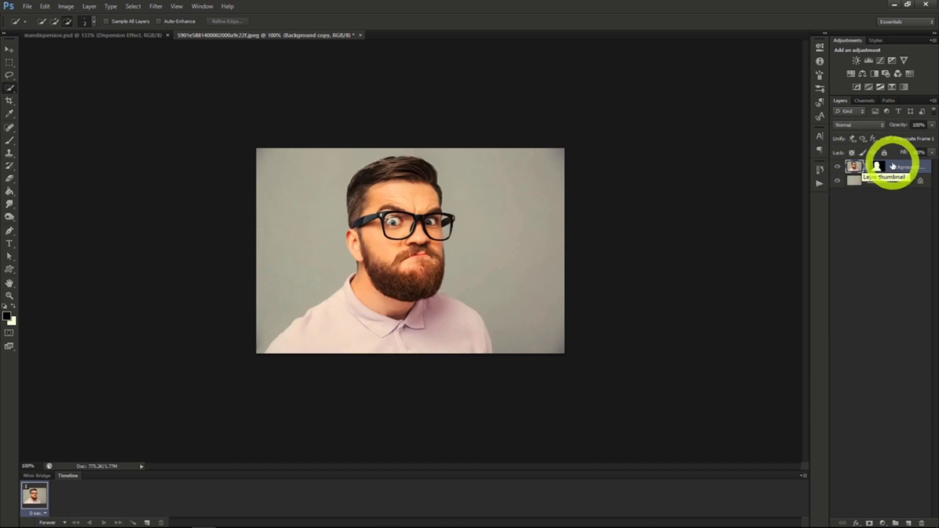
Duplicate the masked Background copy layer as "Dispersion Effect" and duplicate that layer as "Man".
right_click(893, 166)
click(865, 196)
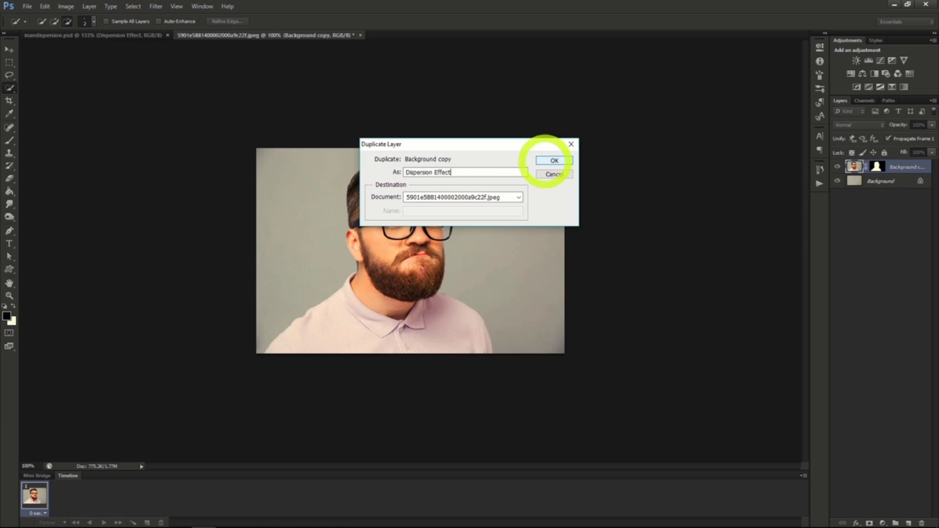
click(545, 160)
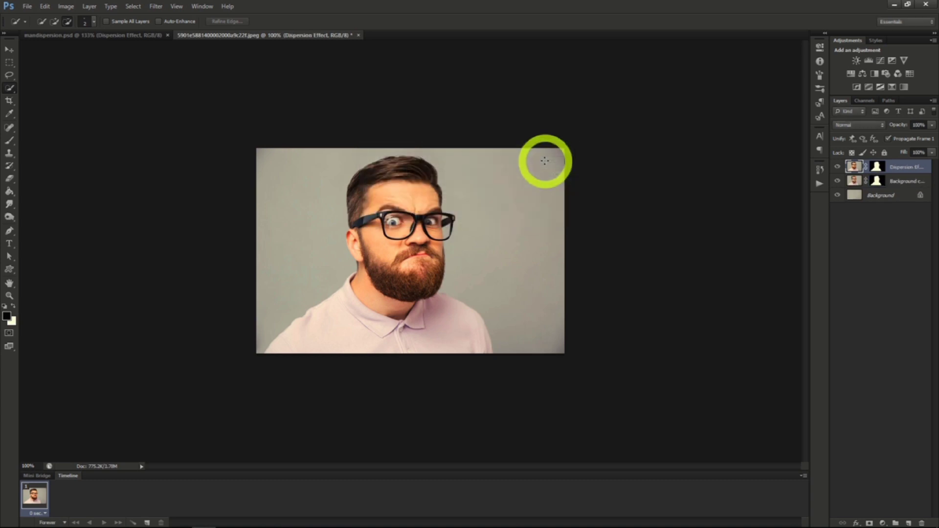
right_click(900, 167)
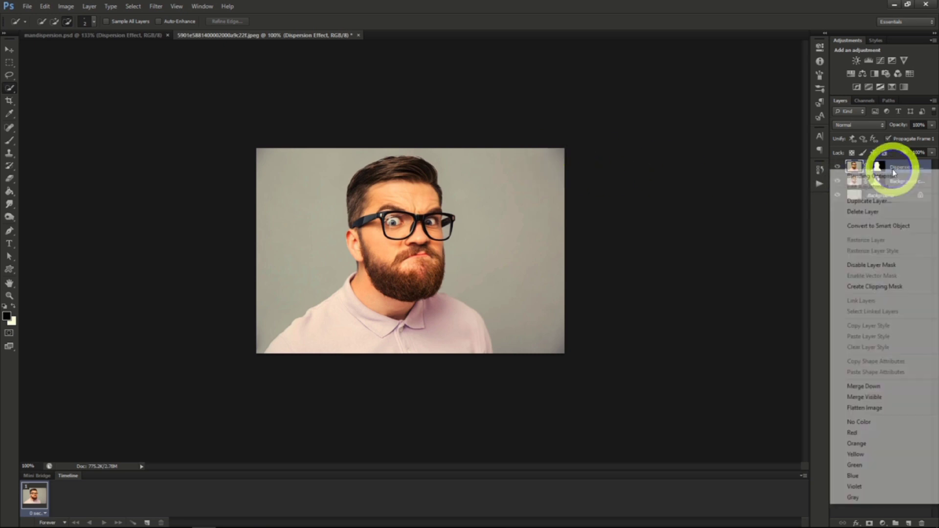
click(869, 201)
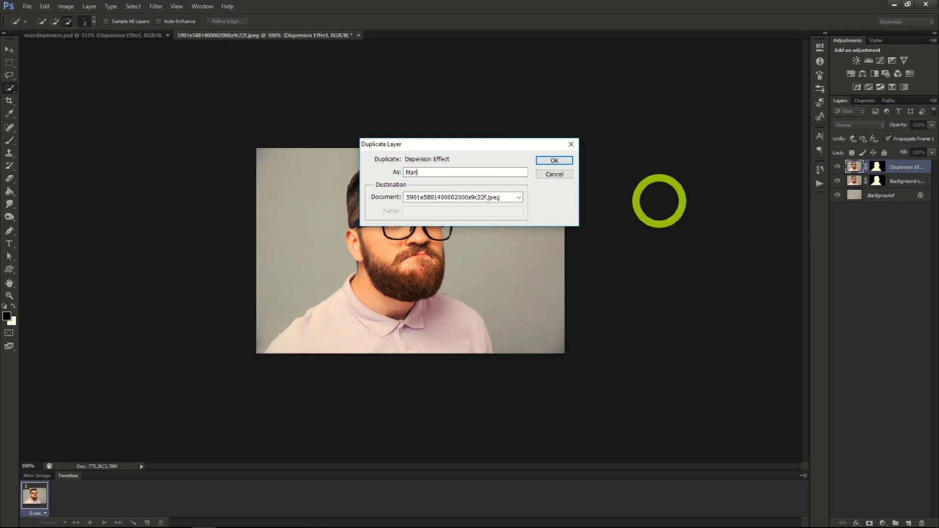
text(Man)
key(Return)
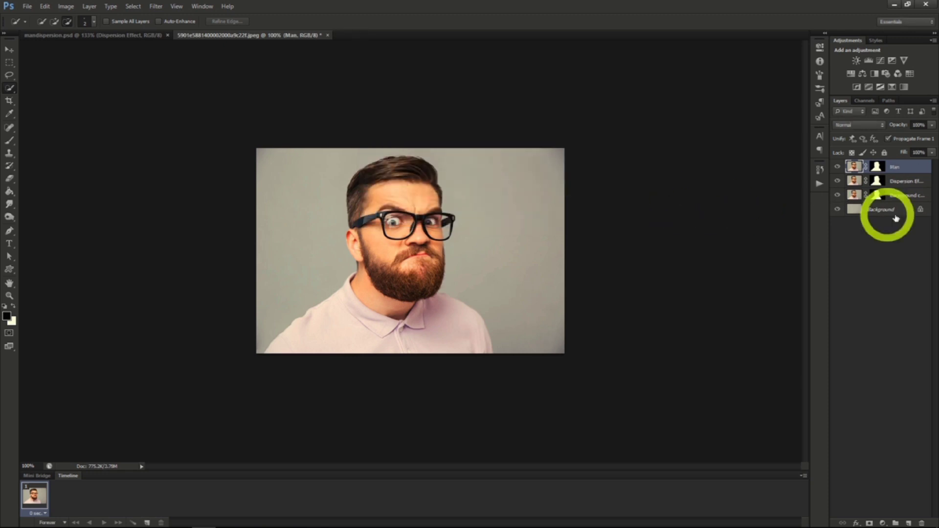
Liquify the Dispersion Effect layer with a size 100 brush, pushing the man's forehead, glasses, beard and shirt out to the photo's right edge.
click(896, 182)
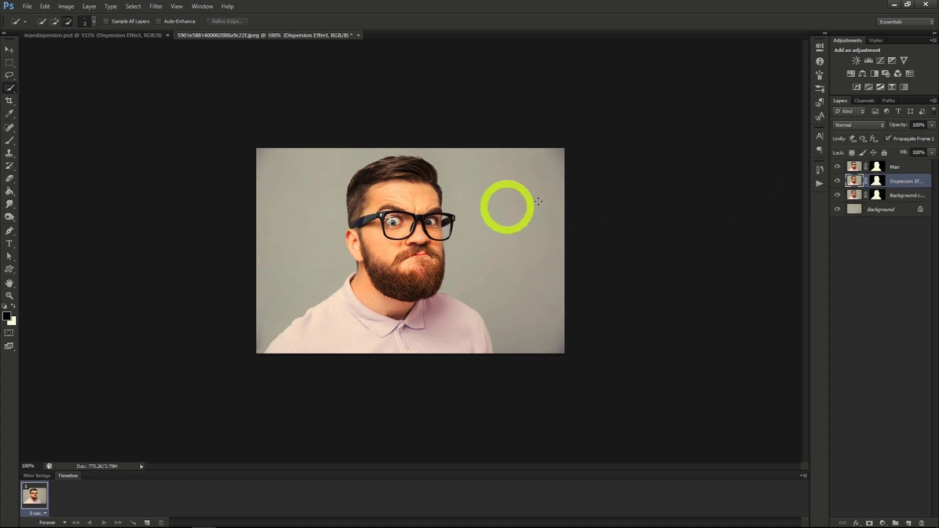
click(155, 7)
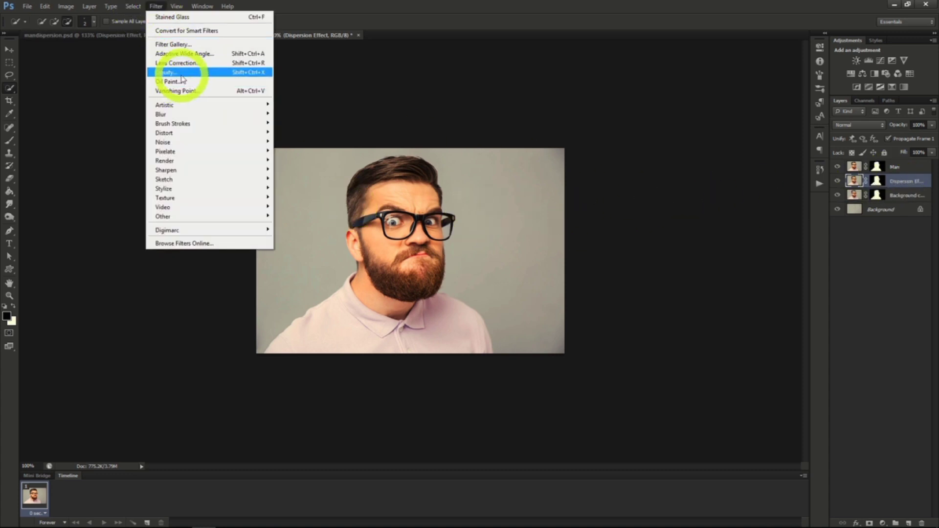
click(180, 75)
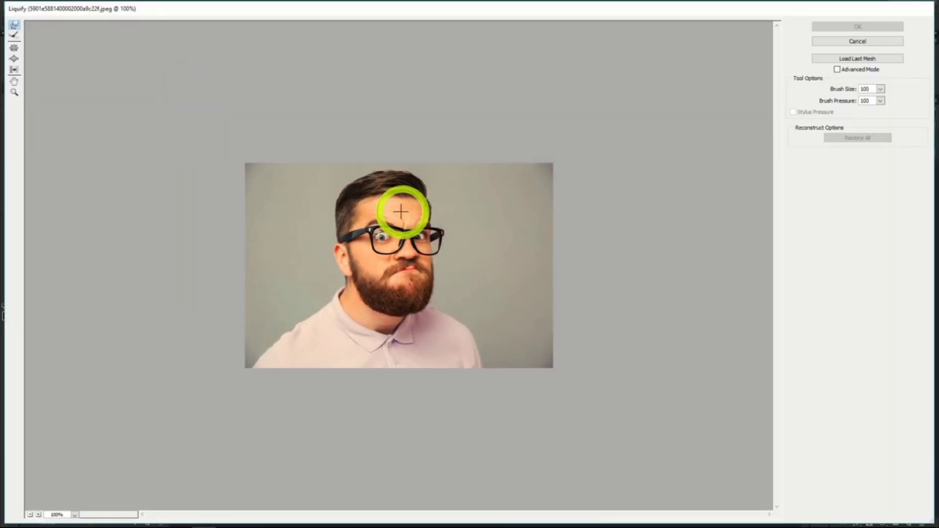
mouse_move(401, 203)
mouse_down()
mouse_move(435, 163)
mouse_move(464, 151)
mouse_up()
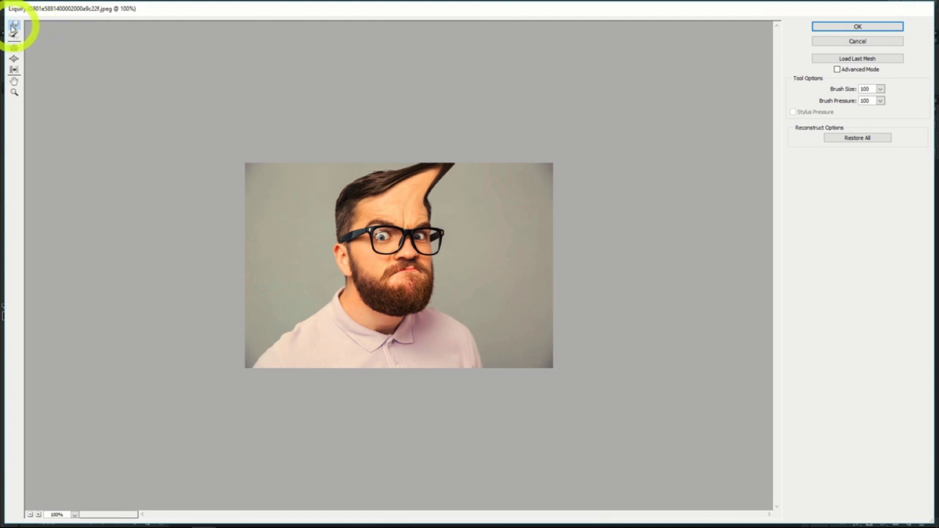
mouse_move(417, 206)
mouse_down()
mouse_move(497, 159)
mouse_move(415, 205)
mouse_move(510, 157)
mouse_move(547, 153)
mouse_up()
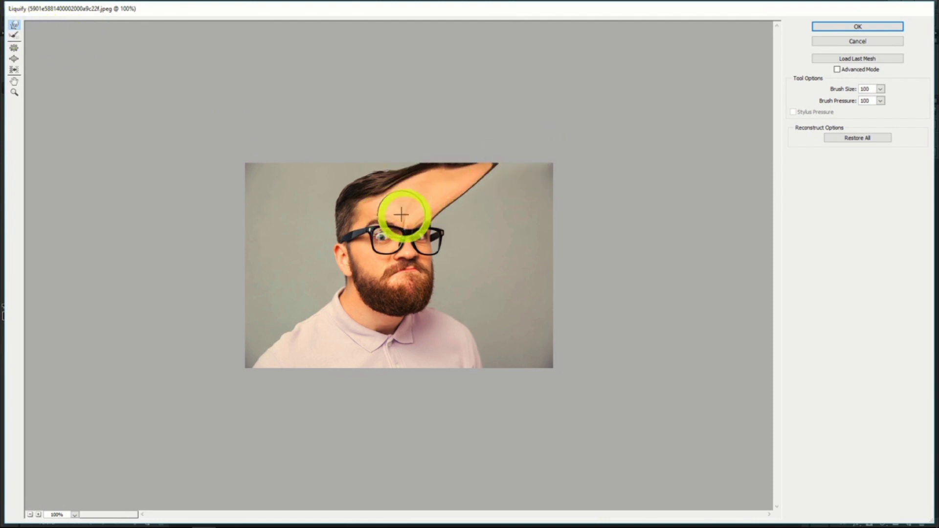
drag(413, 219, 567, 180)
drag(456, 211, 541, 171)
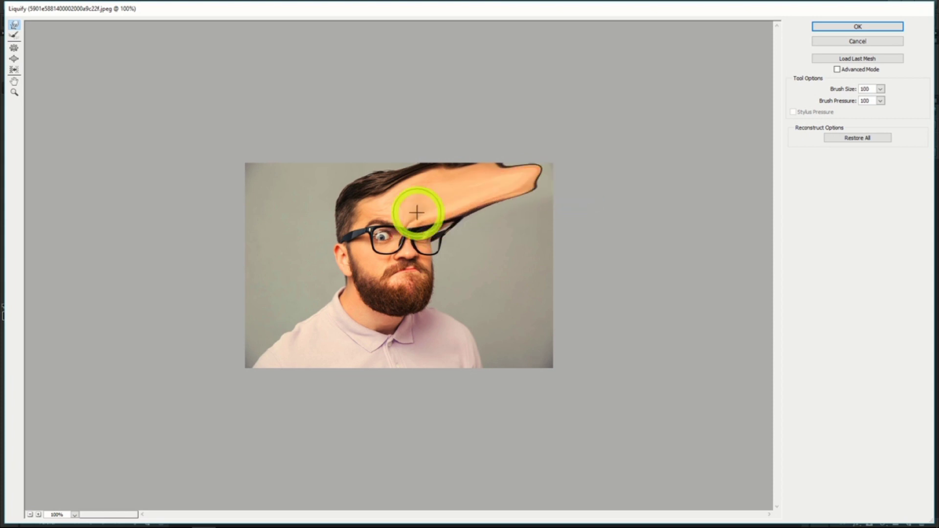
mouse_move(416, 212)
mouse_down()
mouse_move(547, 152)
mouse_move(517, 184)
mouse_move(569, 171)
mouse_move(549, 198)
mouse_move(596, 193)
mouse_up()
drag(445, 216, 596, 214)
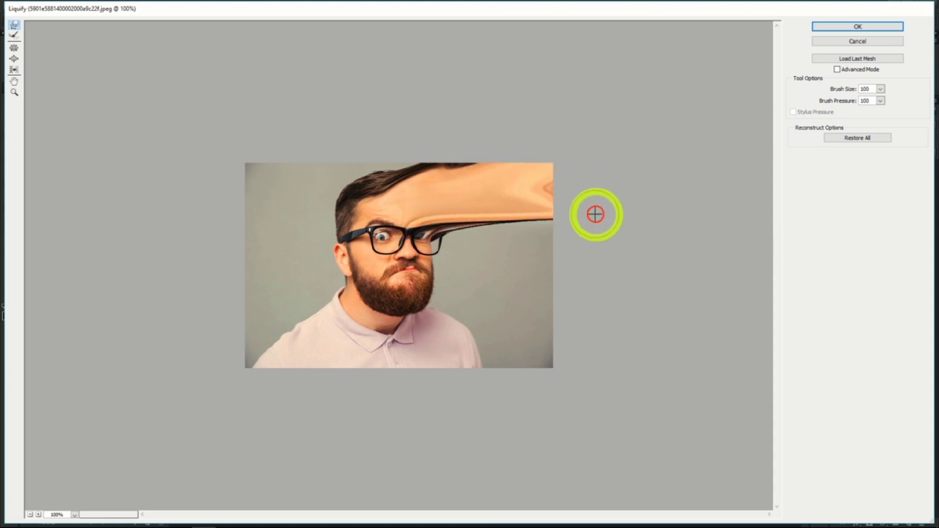
mouse_move(434, 229)
mouse_down()
mouse_move(591, 244)
mouse_move(475, 235)
mouse_move(596, 249)
mouse_up()
drag(499, 237, 606, 234)
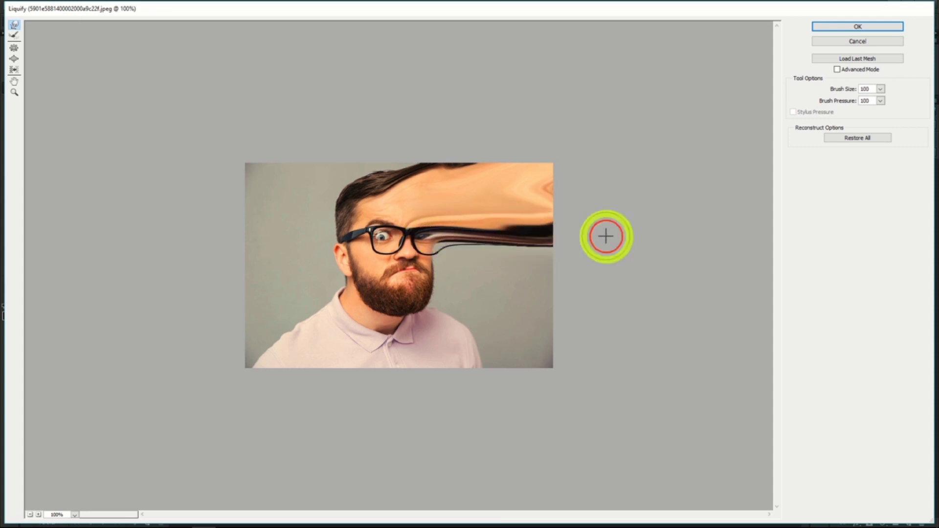
drag(415, 264, 599, 337)
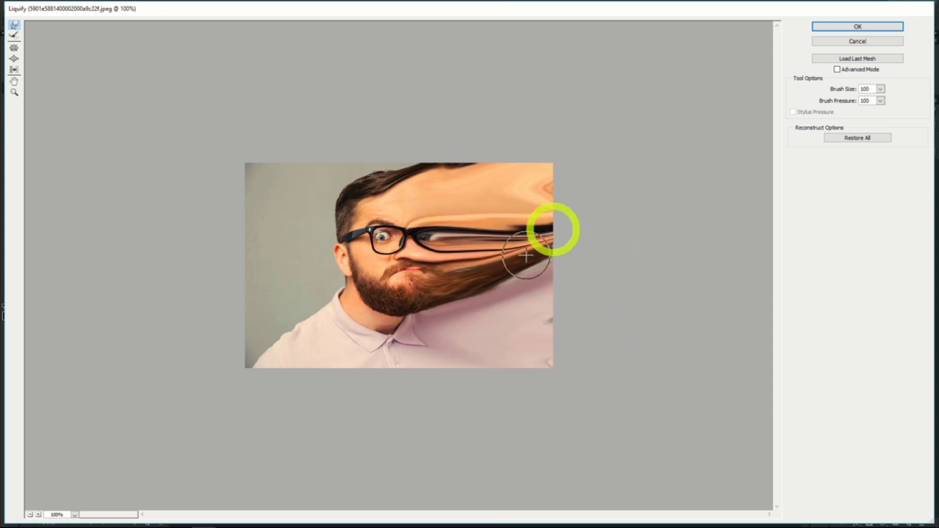
click(850, 27)
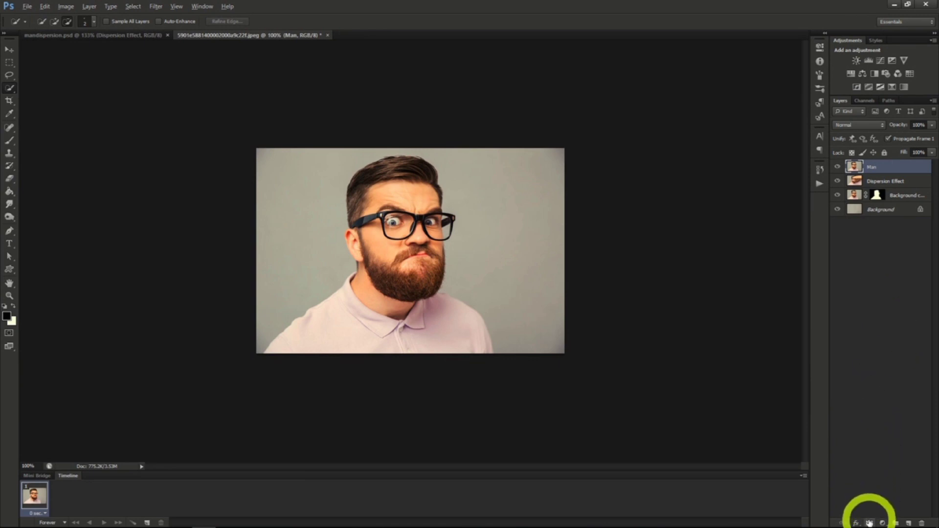
Add a black layer mask to Dispersion Effect and a white one to Man, with the Background copy layer hidden.
click(878, 181)
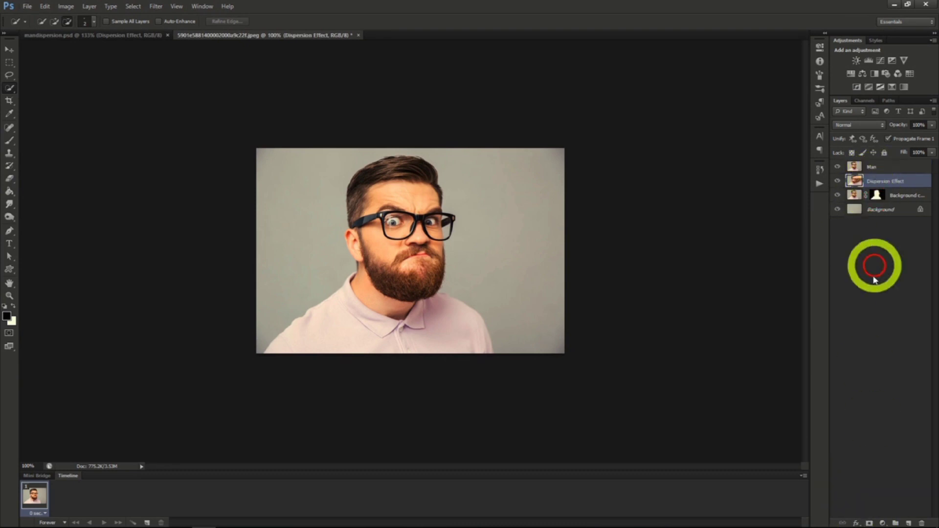
alt+click(869, 523)
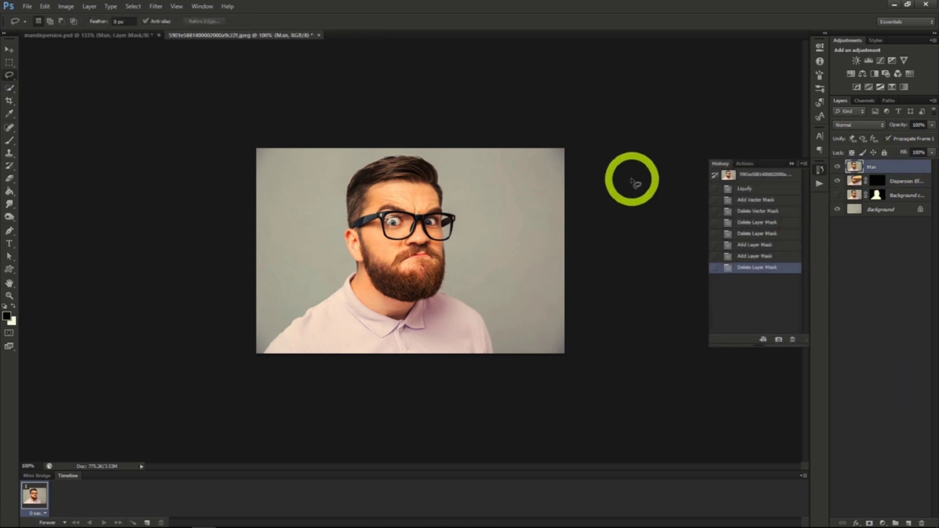
click(837, 196)
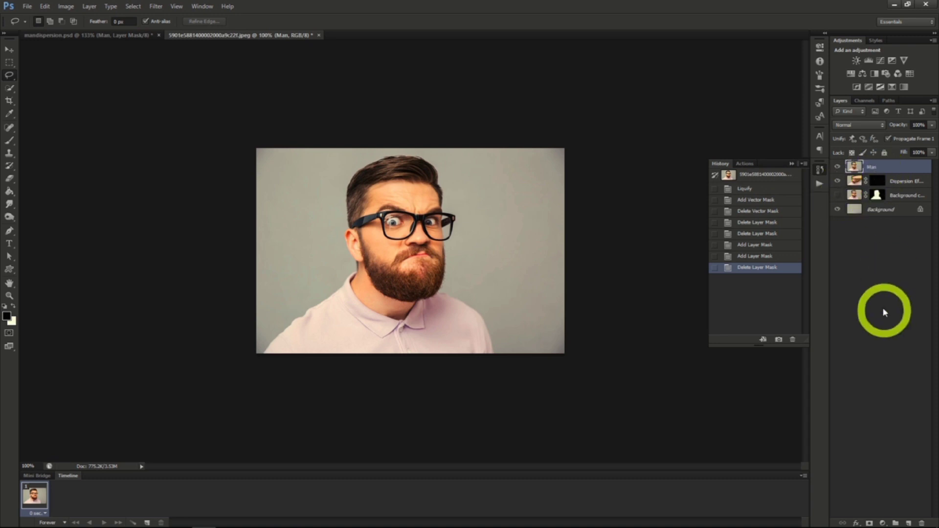
click(868, 523)
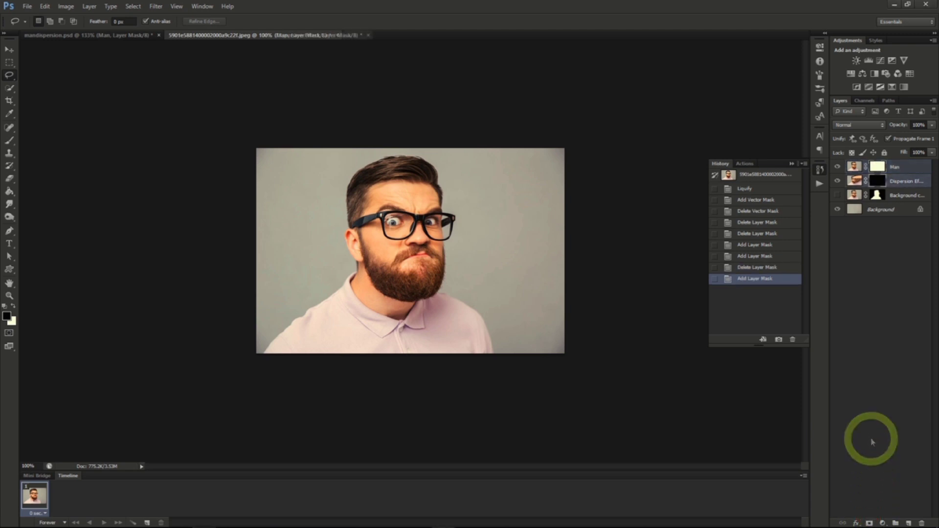
Target the Man layer's mask and pick a particle scatter brush from the 2500 px presets, reduced to size 400.
click(877, 180)
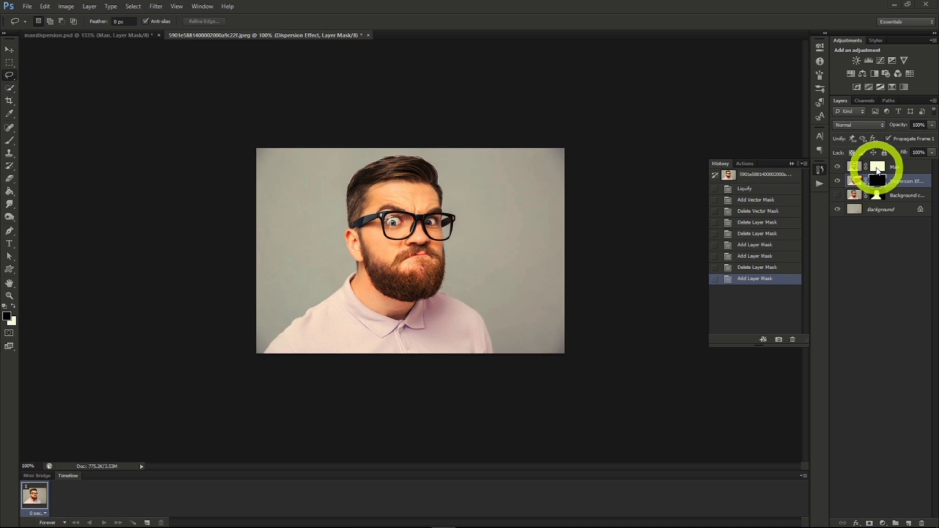
click(877, 168)
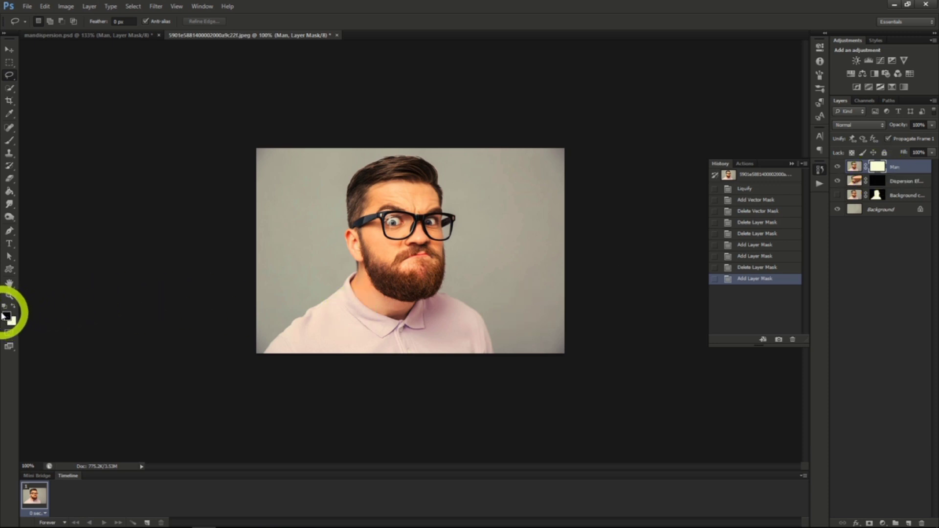
click(9, 141)
click(49, 22)
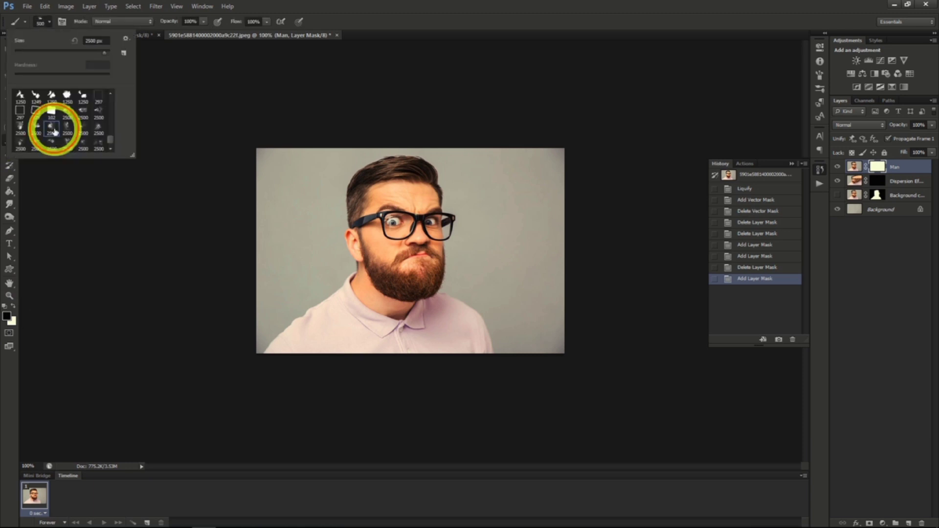
key(bracketleft)
key(bracketleft)
key(bracketleft)
key(bracketleft)
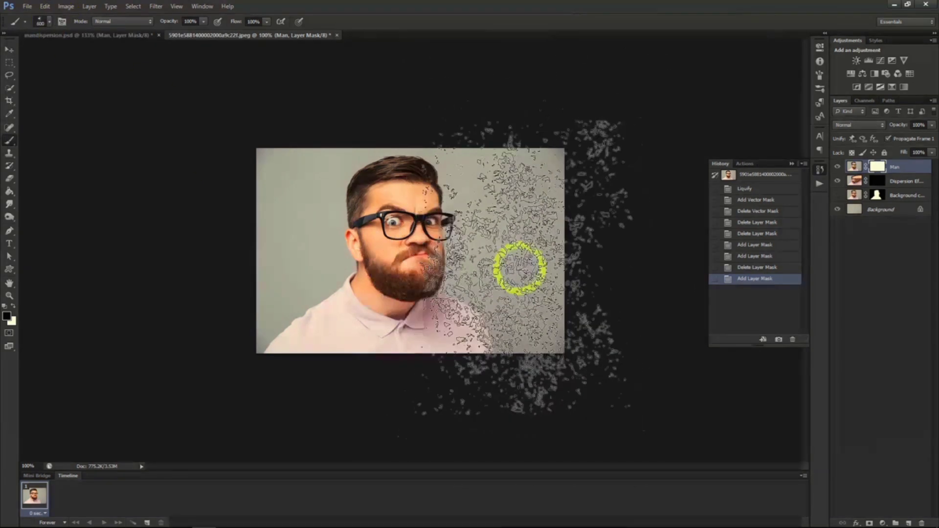
key(bracketleft)
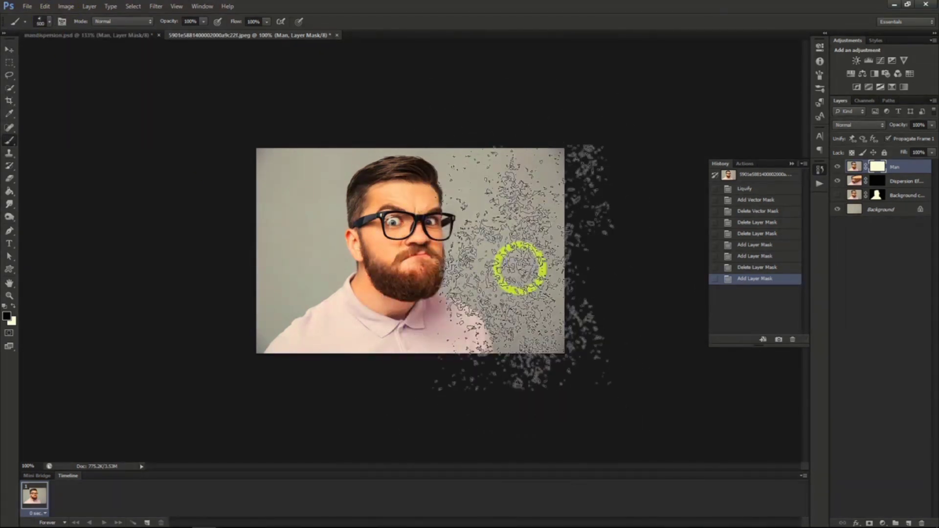
key(bracketleft)
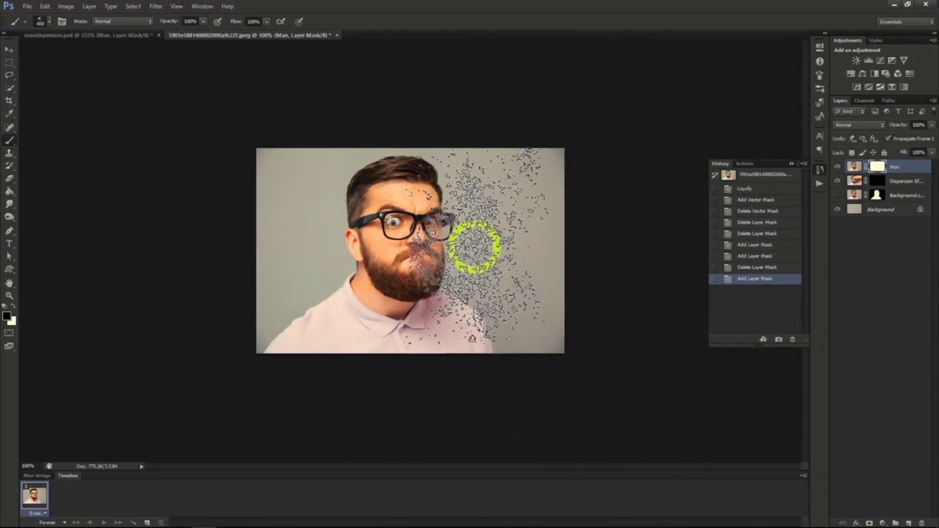
Stamp black particles on the Man layer's mask along the man's hair, face, beard and shoulder on the photo's right side.
click(474, 223)
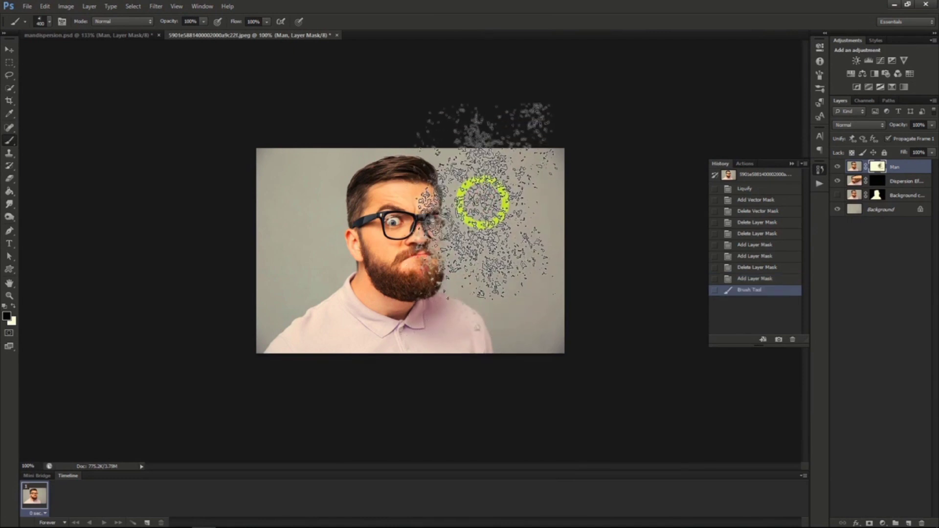
click(482, 190)
click(470, 157)
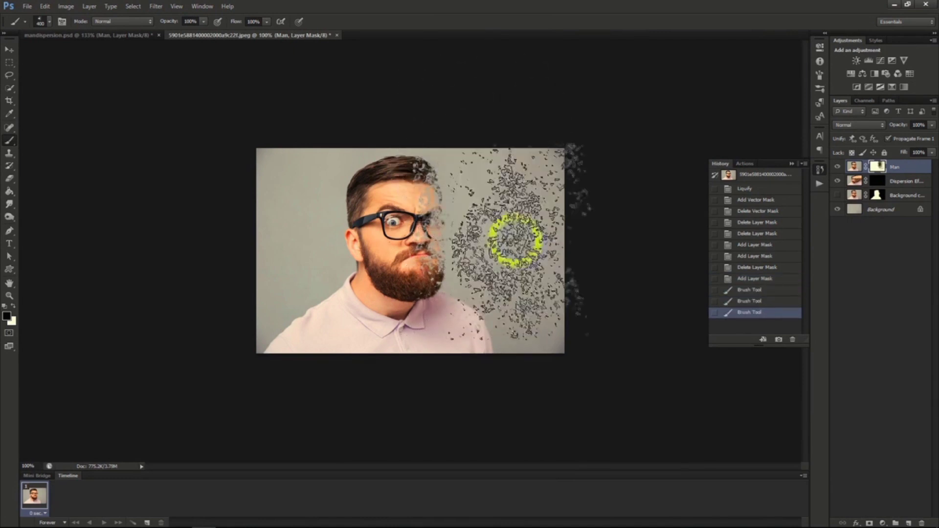
click(511, 288)
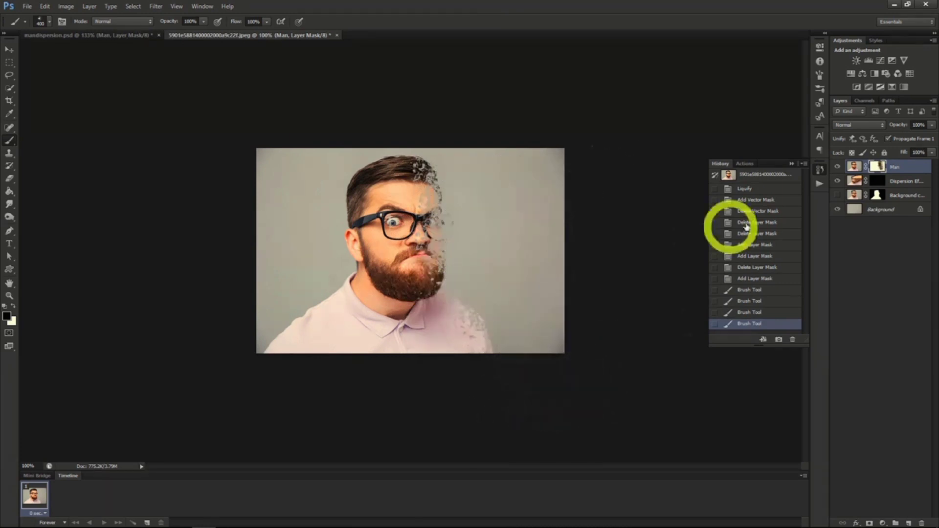
Stamp white particles on the Dispersion Effect mask with another scatter brush at size 400, from the man's face and shoulder to the photo's right edge.
click(893, 184)
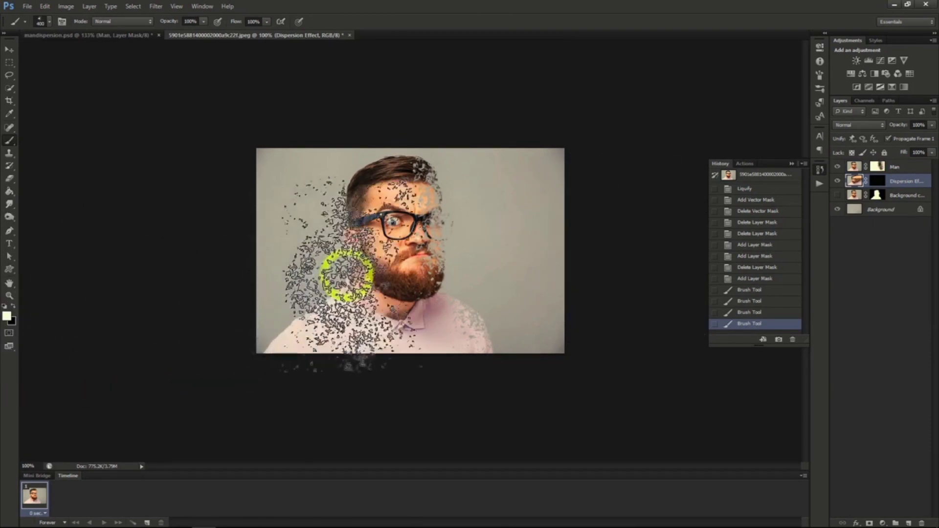
click(46, 21)
click(71, 131)
click(46, 21)
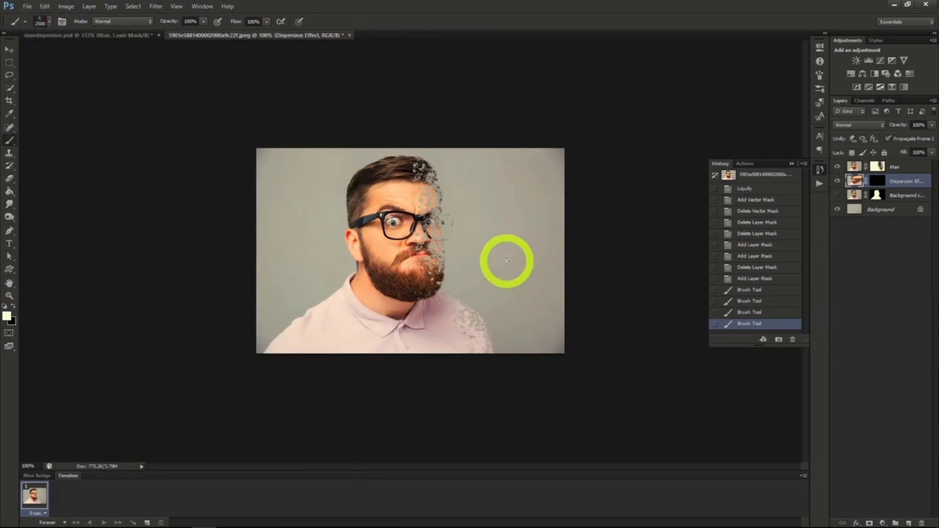
click(489, 243)
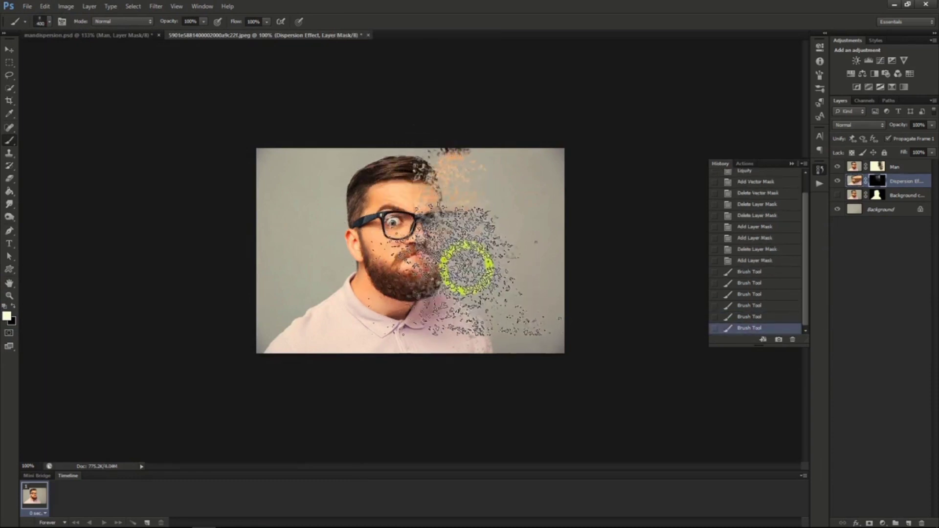
click(493, 296)
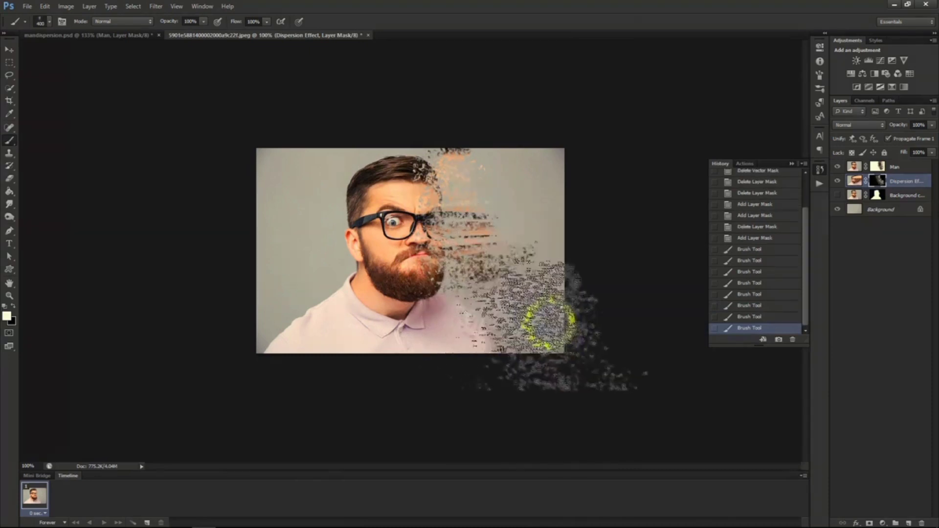
click(562, 265)
click(545, 193)
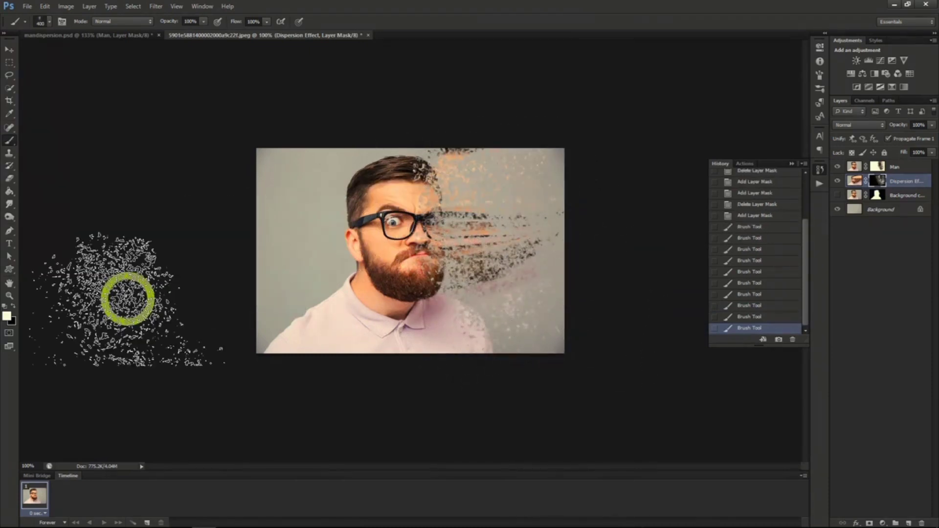
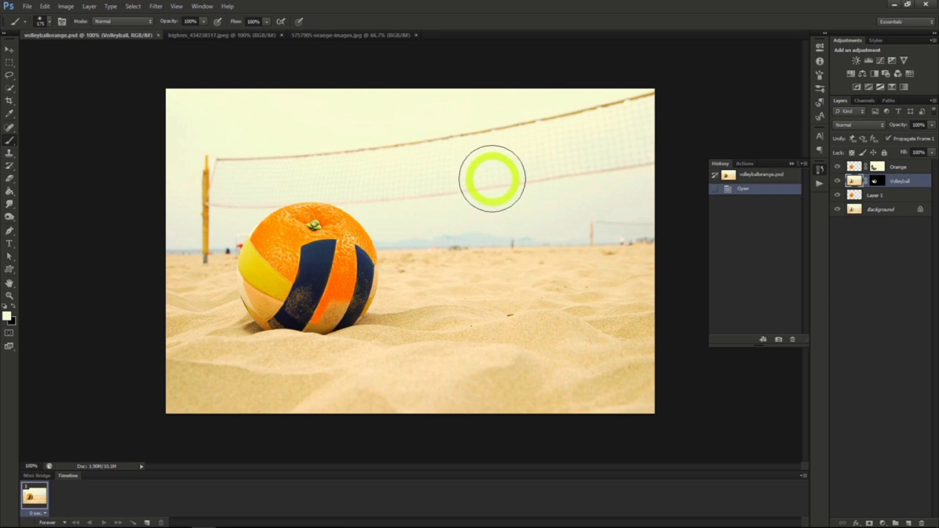
Select the whole orange in 5757905-orange-images.jpg with Quick Selection and paste it into the volleyball photo highres_434238317.jpeg.
click(251, 38)
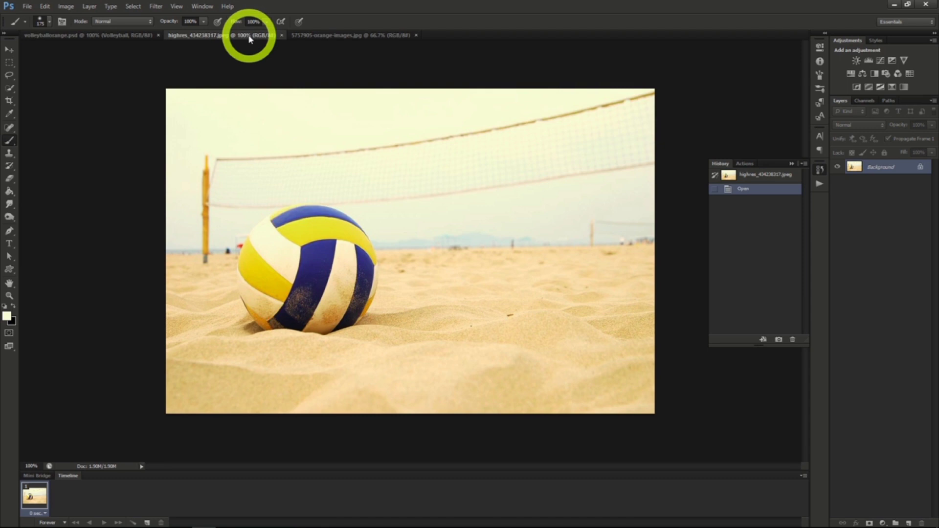
click(314, 35)
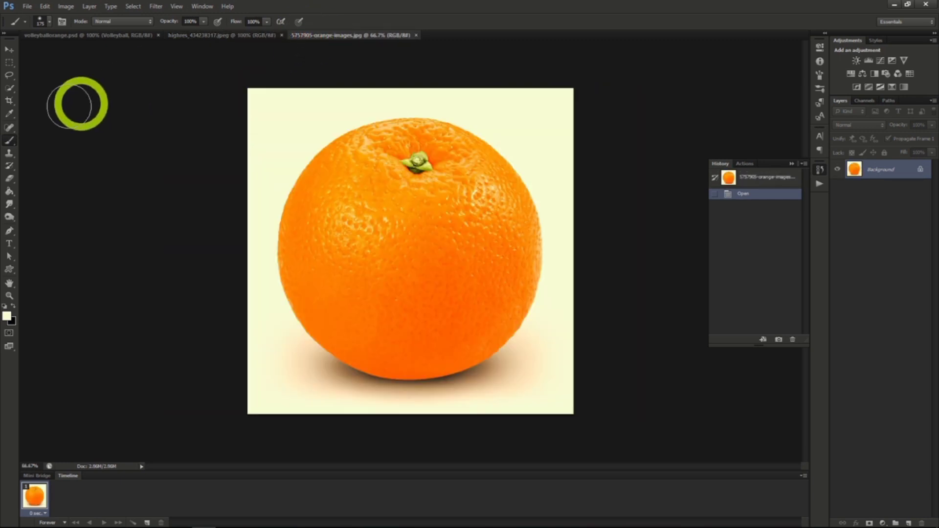
click(9, 88)
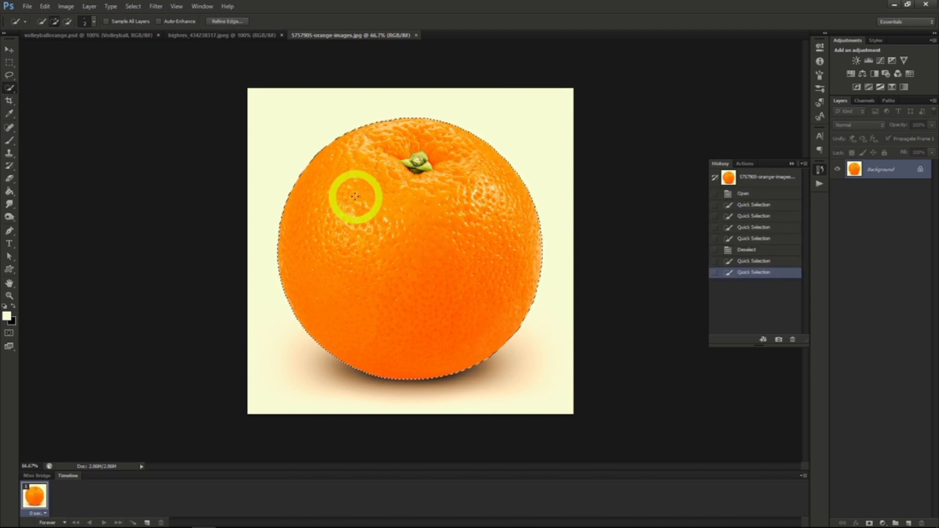
click(205, 35)
key(ctrl+v)
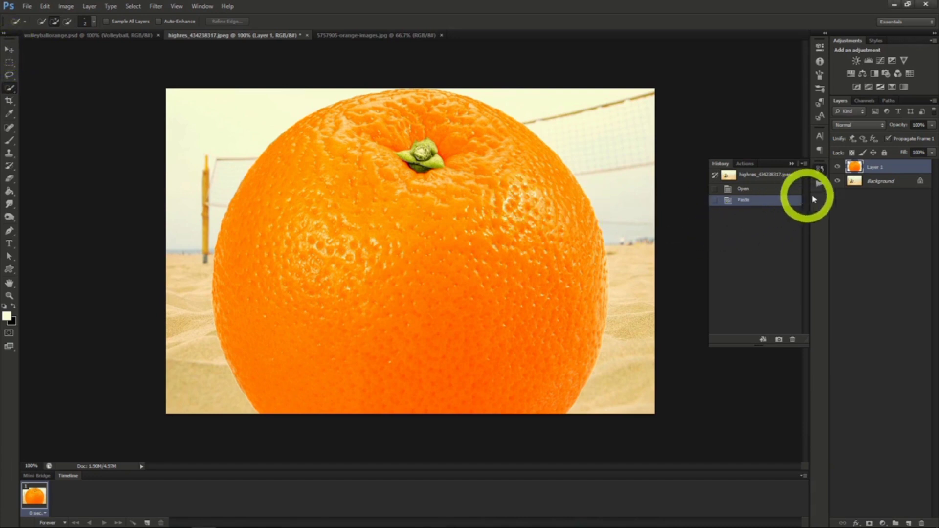
Duplicate the Background layer above the orange layer and set the copy's opacity to 50%.
right_click(869, 184)
click(866, 198)
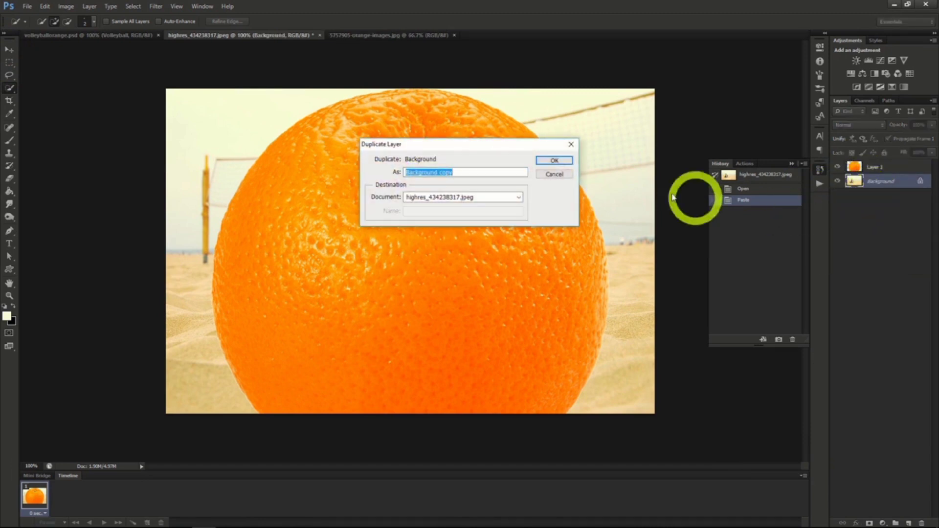
click(554, 161)
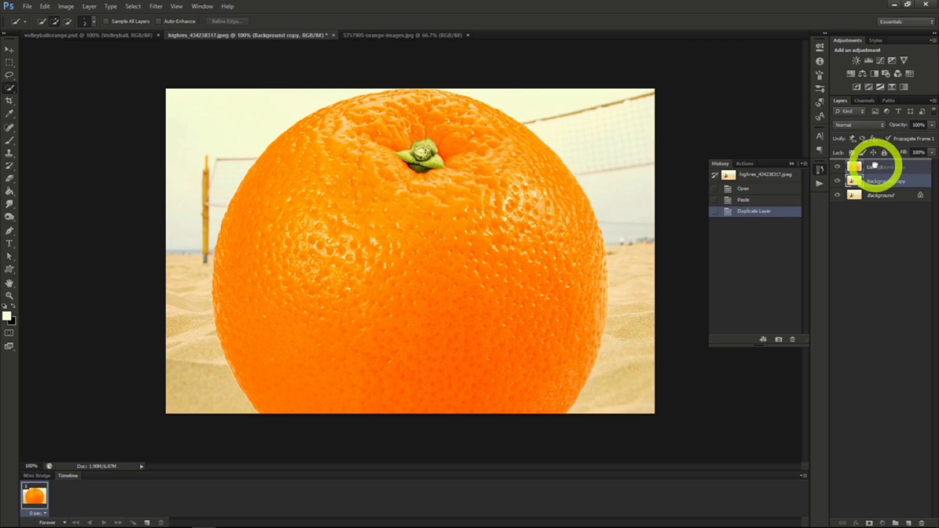
drag(875, 165, 875, 168)
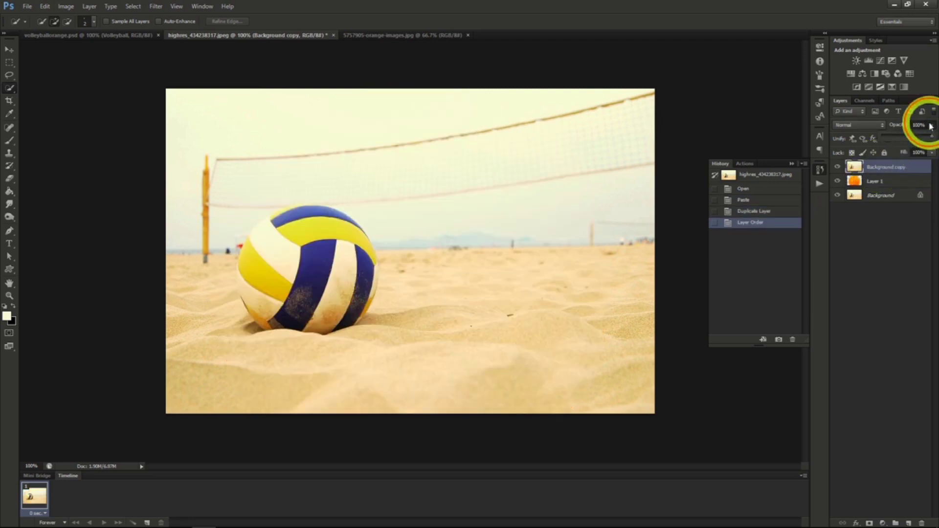
click(906, 134)
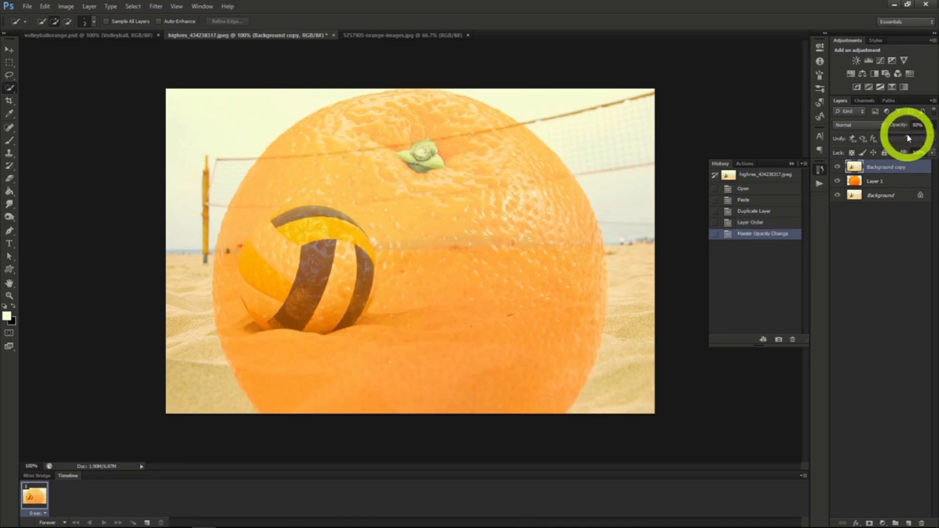
Scale the orange on Layer 1 down proportionally with Free Transform and position it so it covers the volleyball.
click(884, 182)
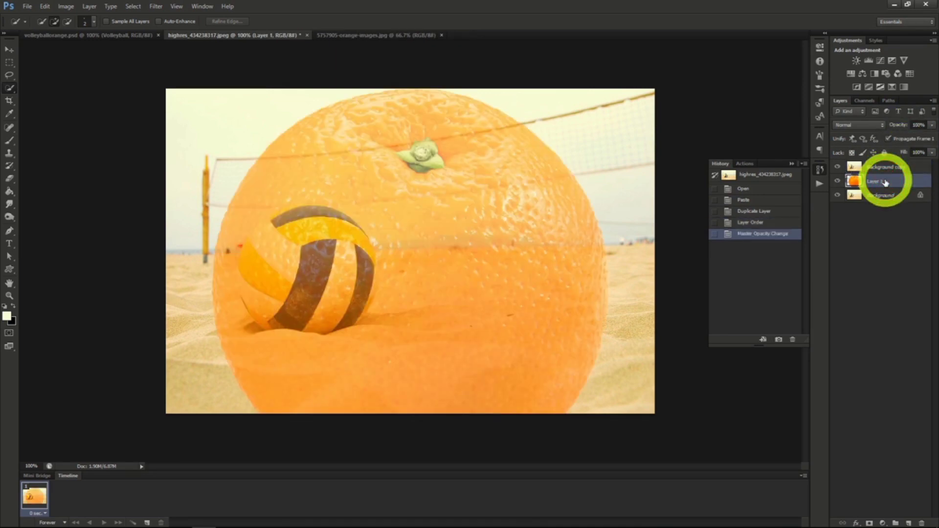
click(7, 51)
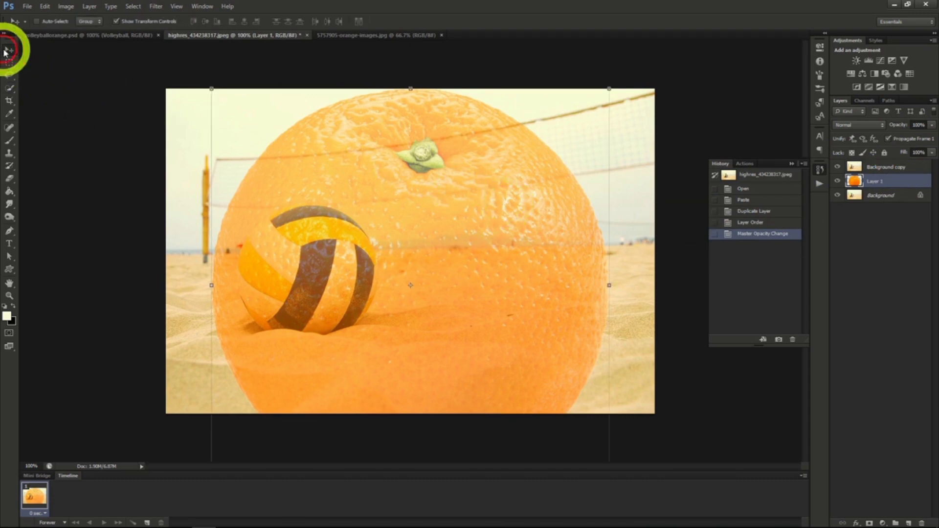
click(211, 89)
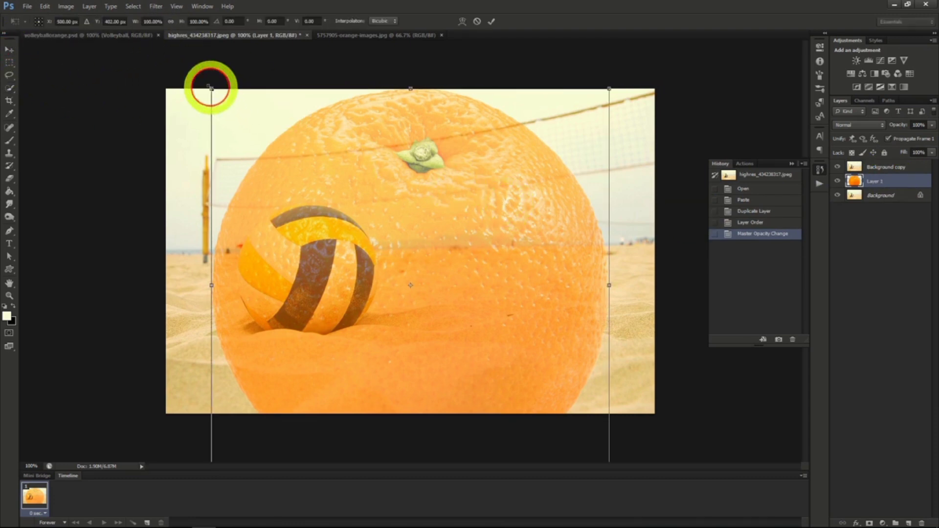
click(169, 22)
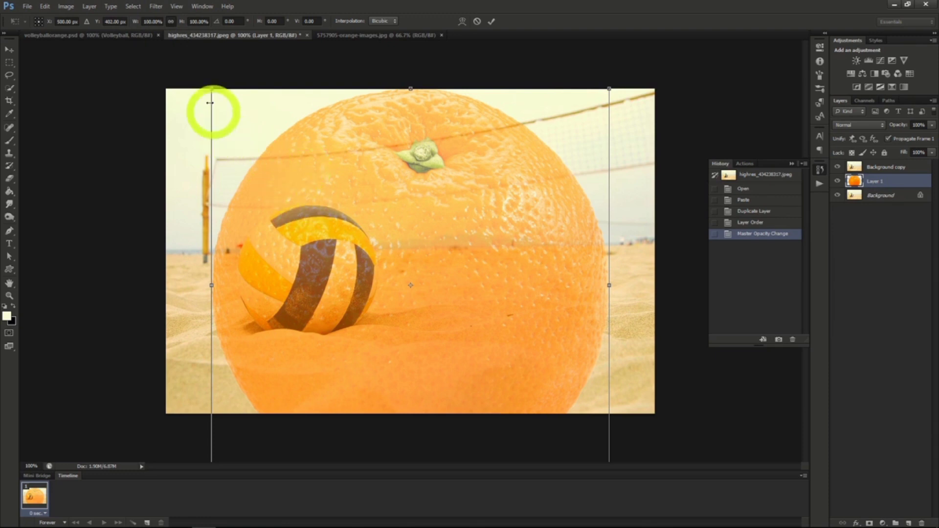
drag(211, 89, 429, 306)
drag(488, 352, 300, 251)
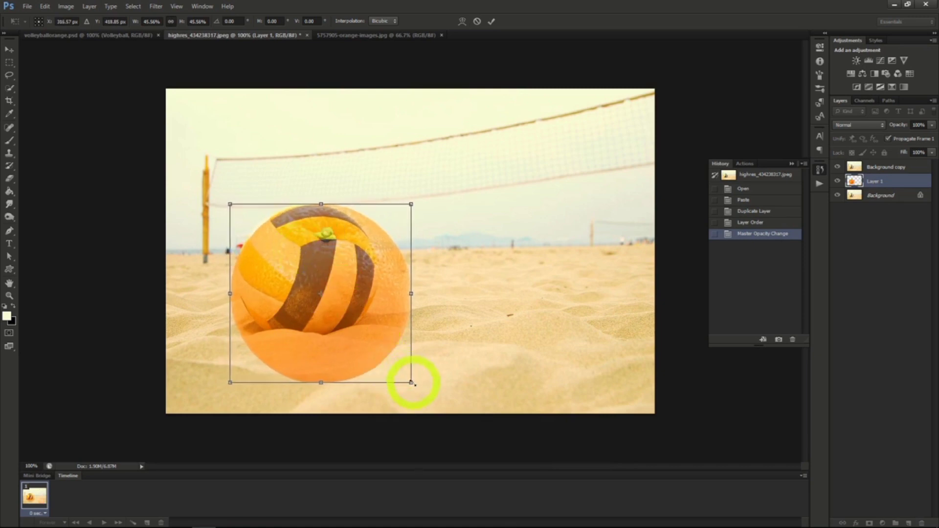
drag(412, 382, 370, 344)
drag(314, 309, 320, 311)
key(Return)
click(8, 50)
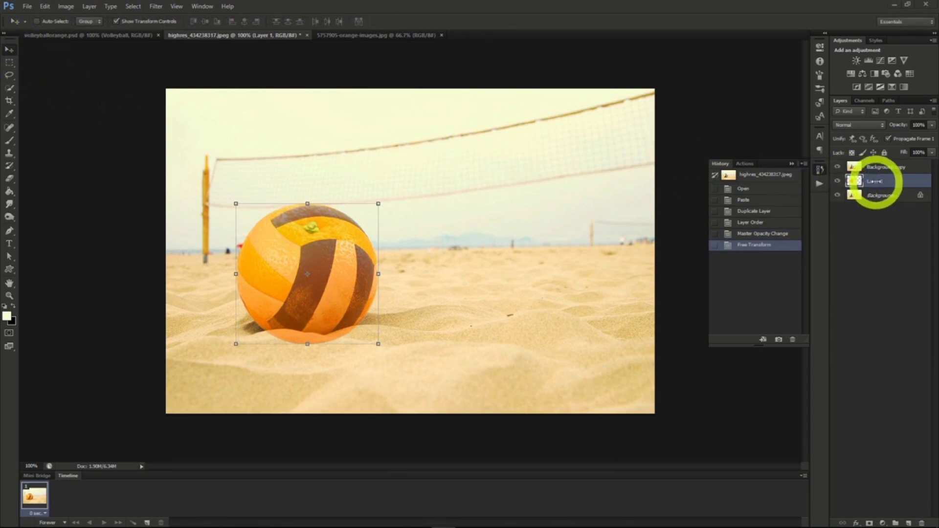
Load the orange's outline from Layer 1 as a selection and turn it into a layer mask on the Background copy layer.
click(875, 183)
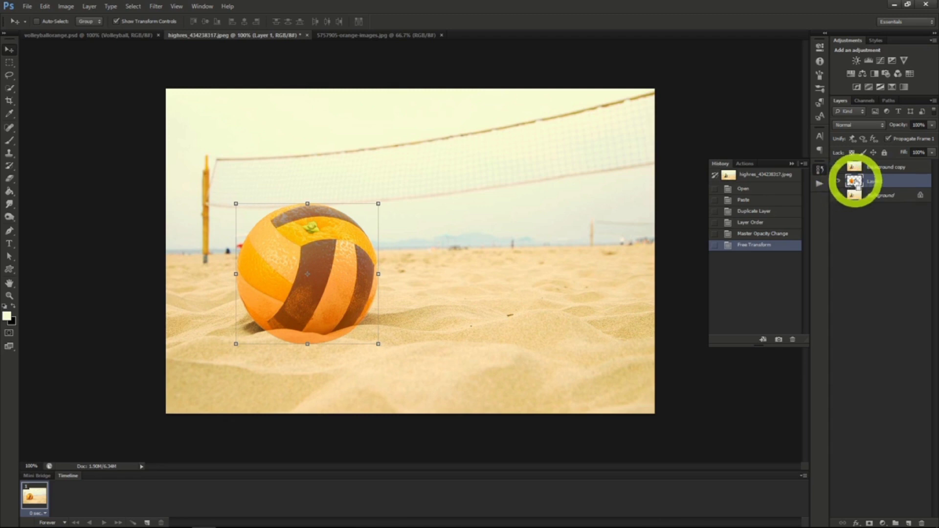
ctrl+click(855, 182)
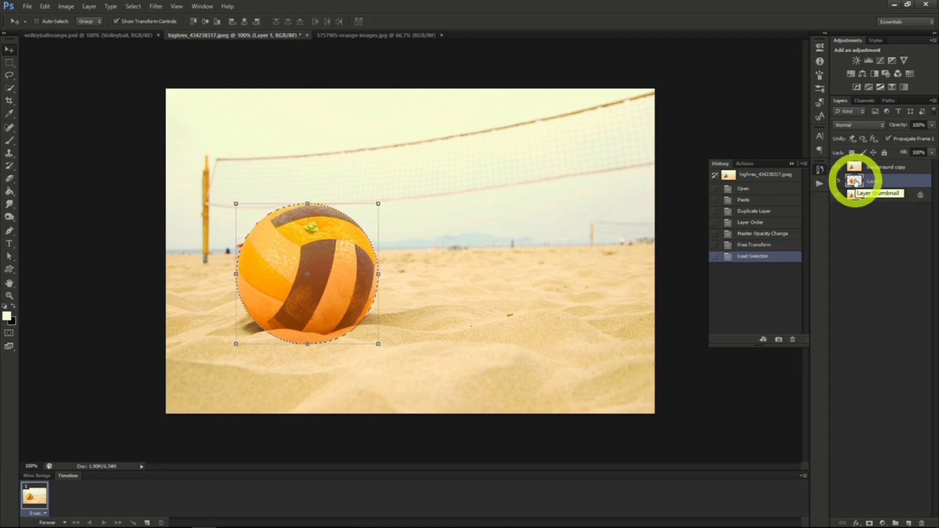
click(883, 167)
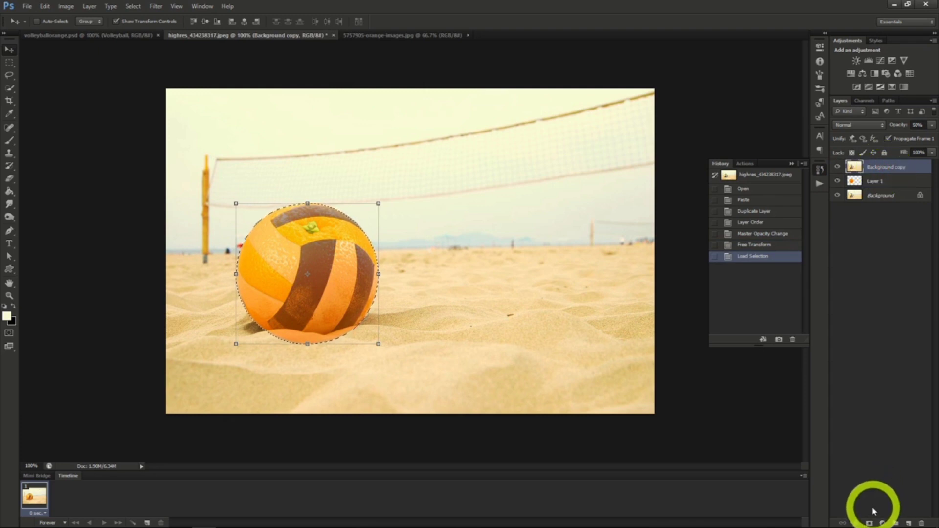
click(869, 523)
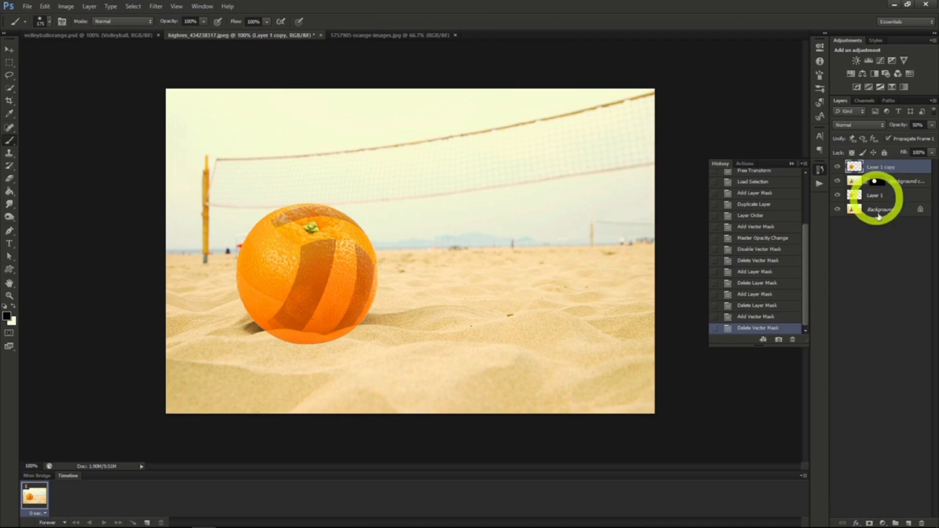
Add a black mask to Layer 1 copy and brush the orange texture onto the selected panels of the volleyball.
click(869, 524)
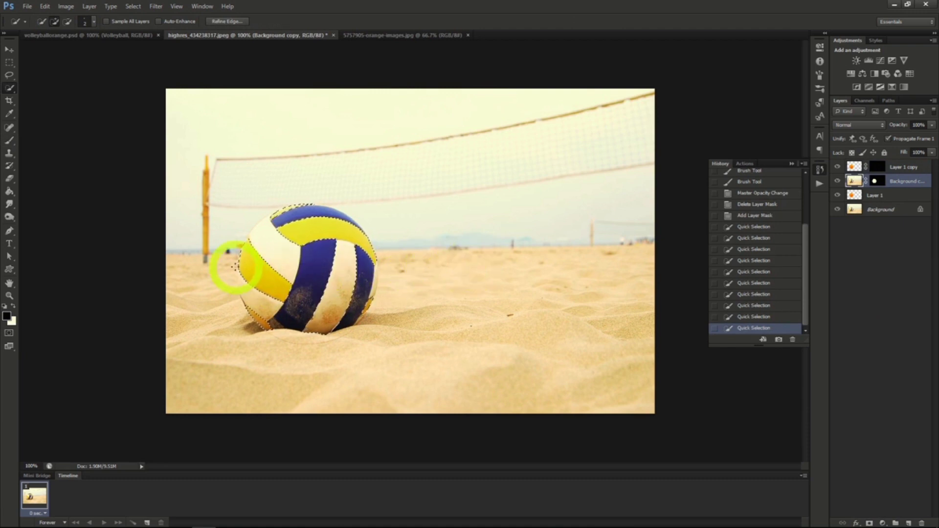
click(10, 141)
drag(290, 298, 260, 277)
mouse_move(260, 277)
mouse_down()
mouse_move(237, 259)
mouse_move(247, 245)
mouse_move(287, 288)
mouse_move(273, 302)
mouse_move(247, 281)
mouse_move(249, 261)
mouse_move(295, 298)
mouse_move(269, 289)
mouse_up()
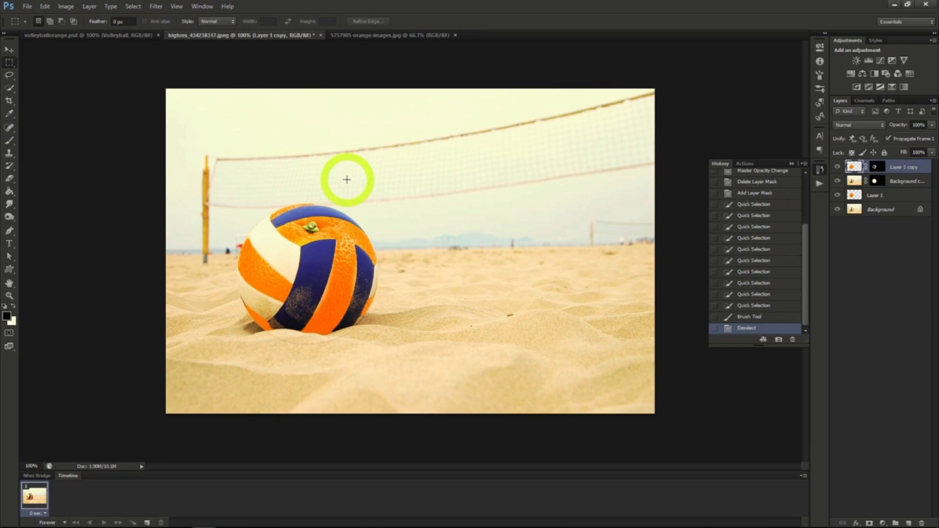
click(492, 16)
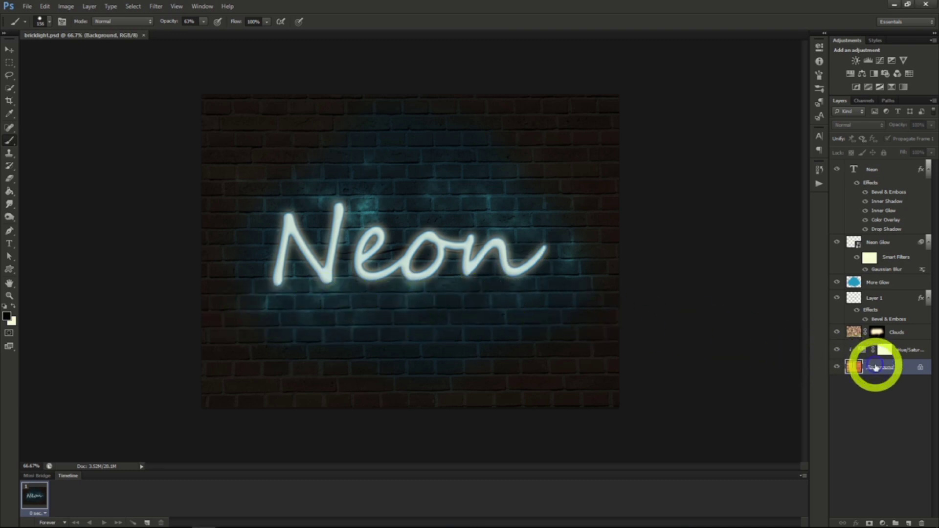
Duplicate the Background brick layer of bricklight.psd into a new document.
right_click(873, 367)
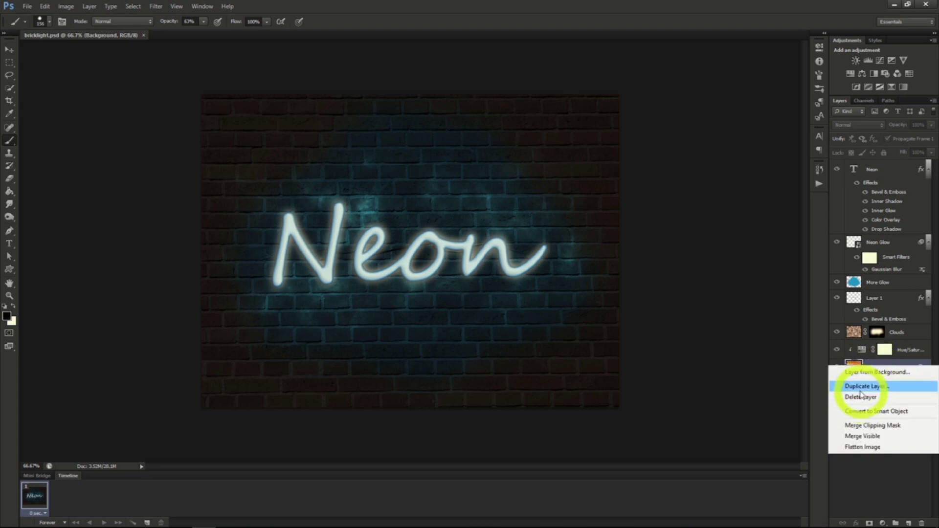
click(865, 386)
click(477, 198)
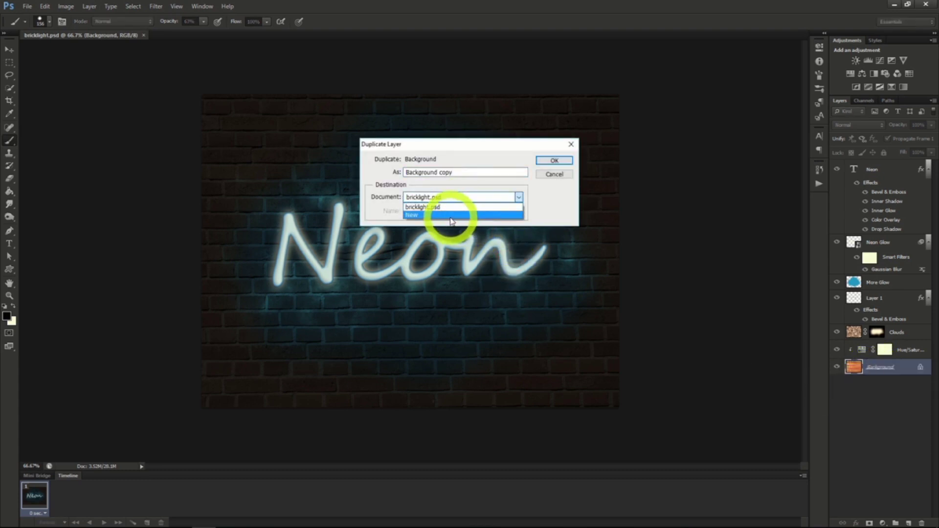
click(451, 215)
click(554, 161)
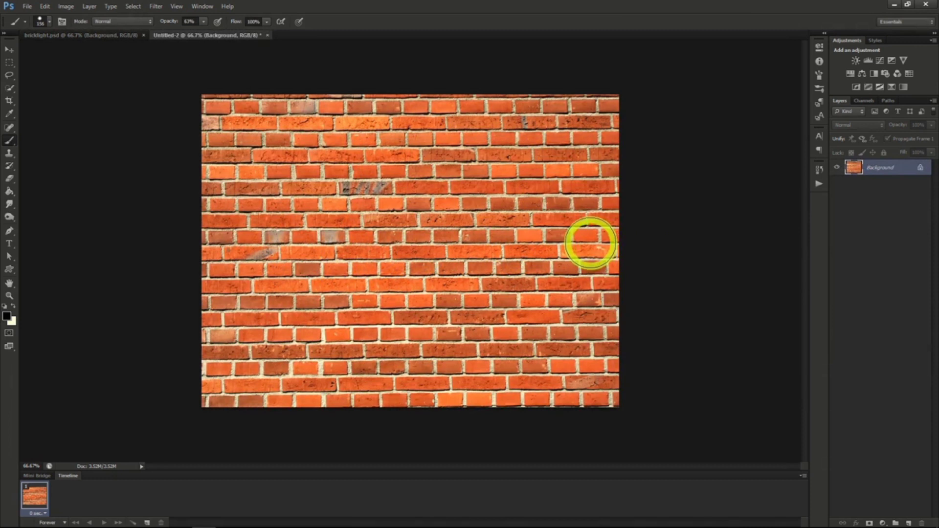
Add the text "Neon" in Segoe Script to the brick wall, then scale it to about 262 pt and centre it.
click(820, 139)
key(t)
click(320, 254)
text(Neon)
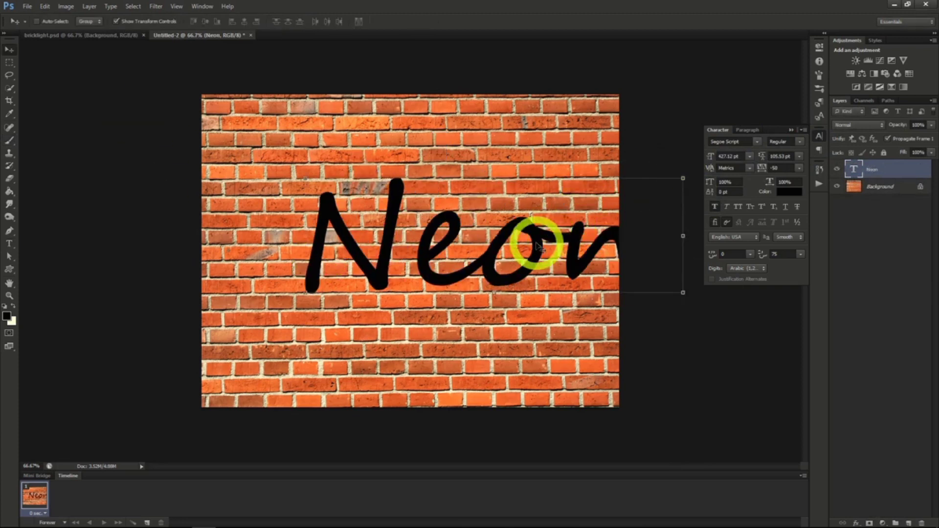
drag(538, 244, 487, 244)
click(700, 156)
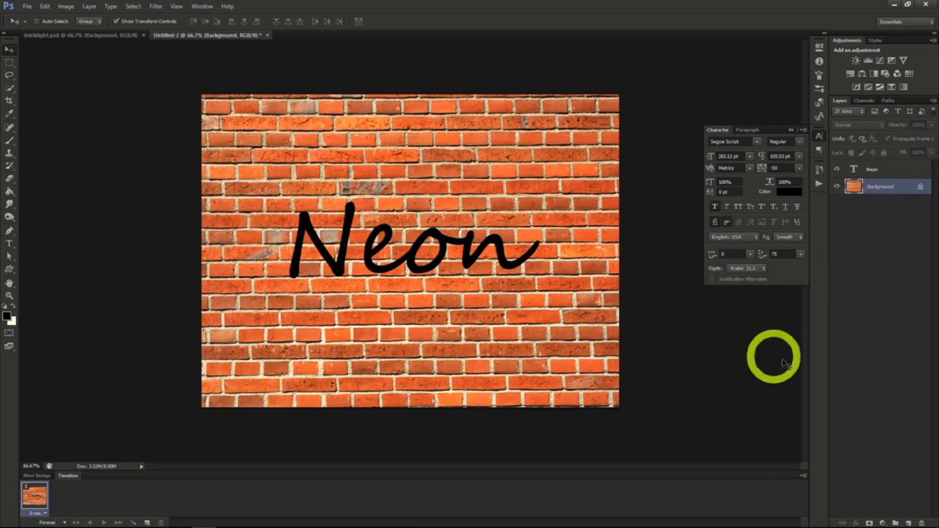
Darken the brick Background with a Hue/Saturation adjustment layer at saturation -70 and lightness -87.
click(89, 6)
click(121, 91)
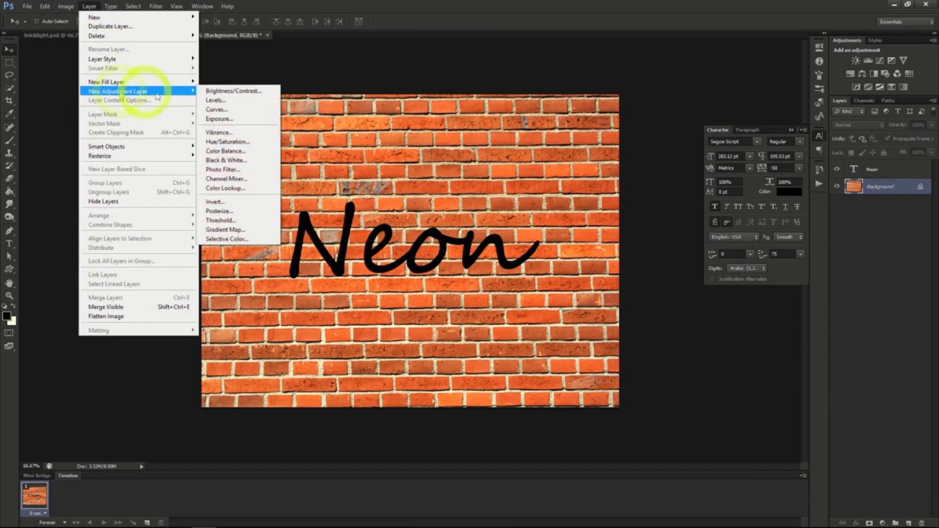
click(221, 141)
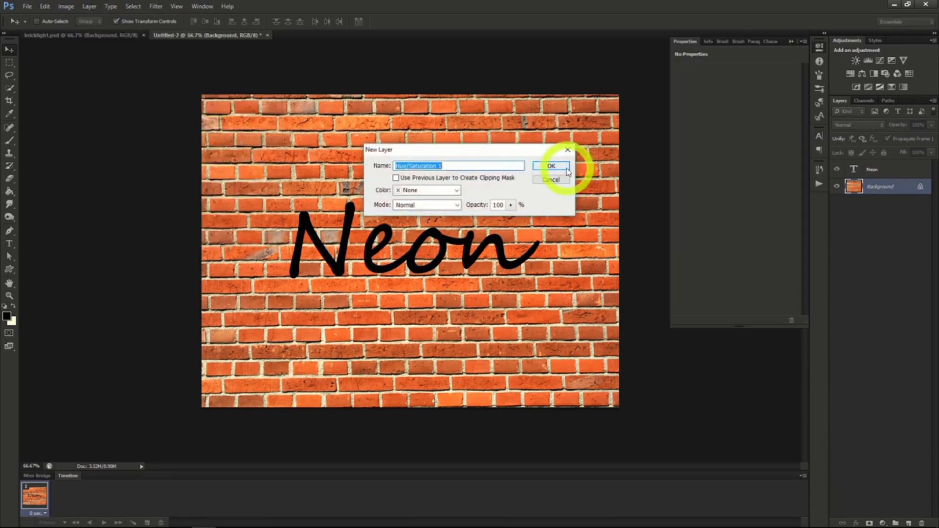
click(551, 167)
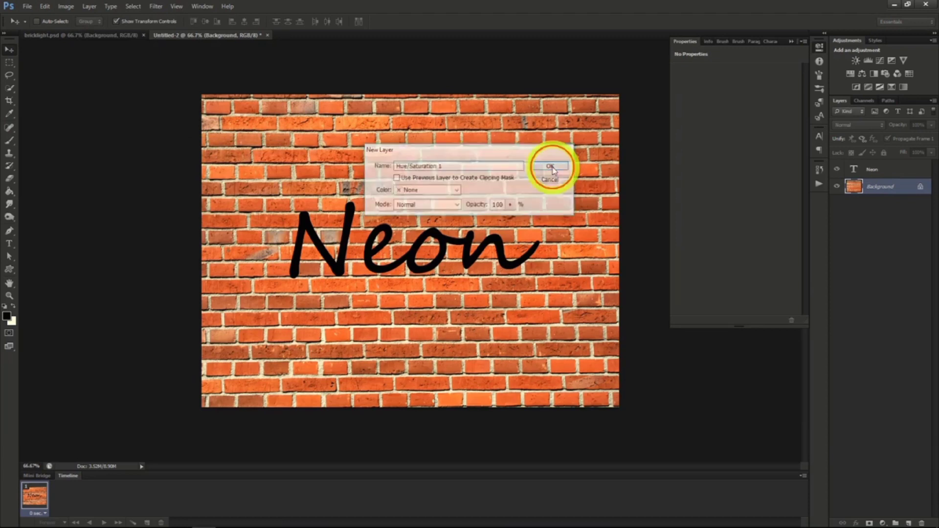
drag(735, 130, 686, 150)
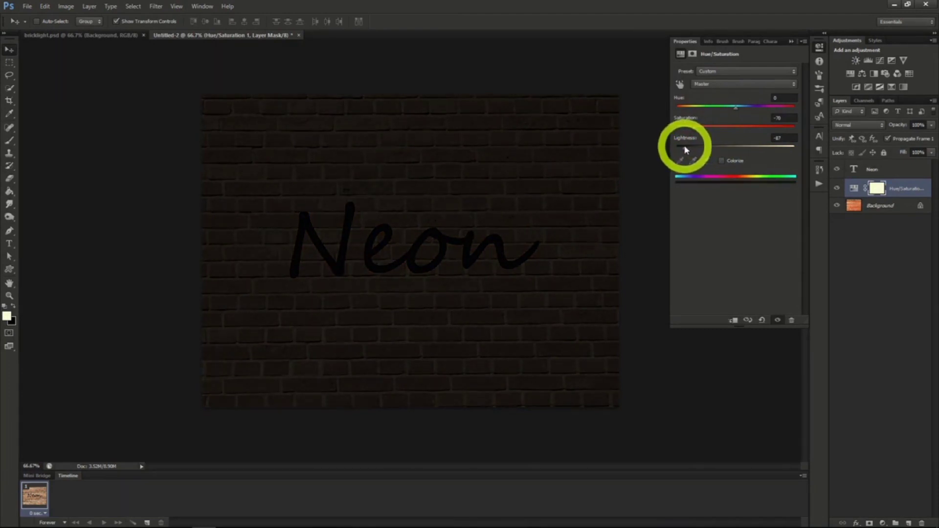
Render clouds on a new layer above the Hue/Saturation adjustment and hide them with a black layer mask.
click(855, 189)
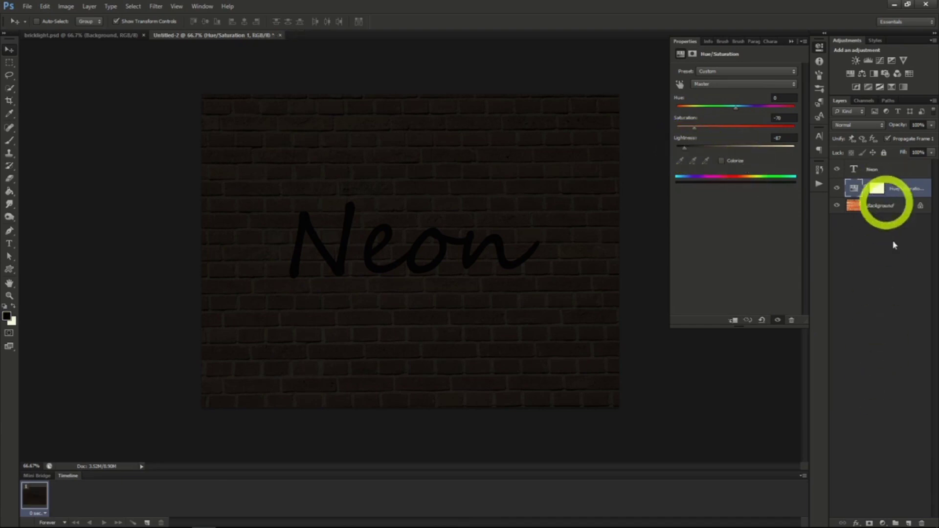
click(909, 521)
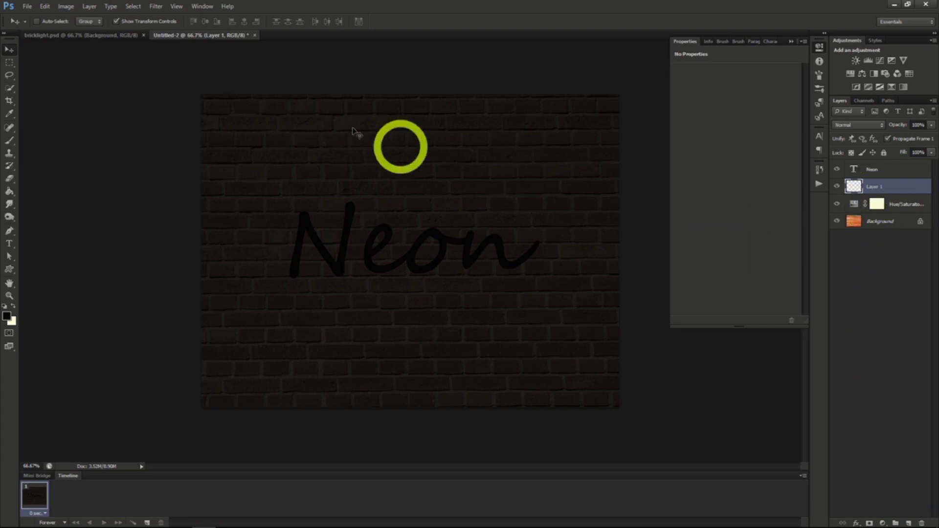
click(156, 6)
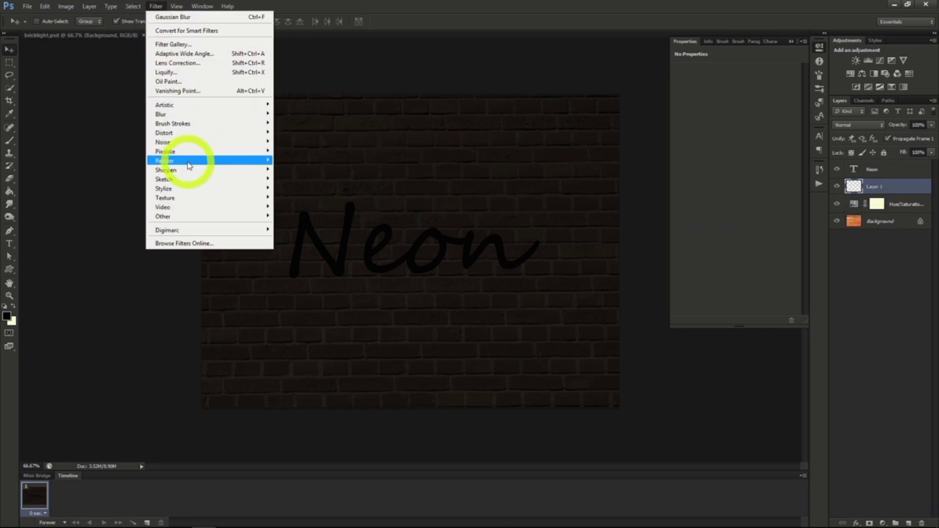
click(305, 162)
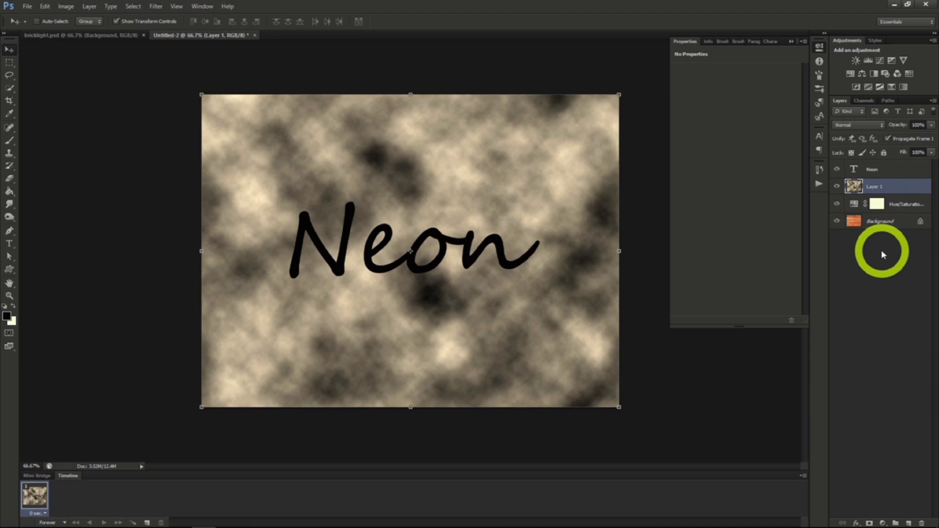
alt+click(869, 522)
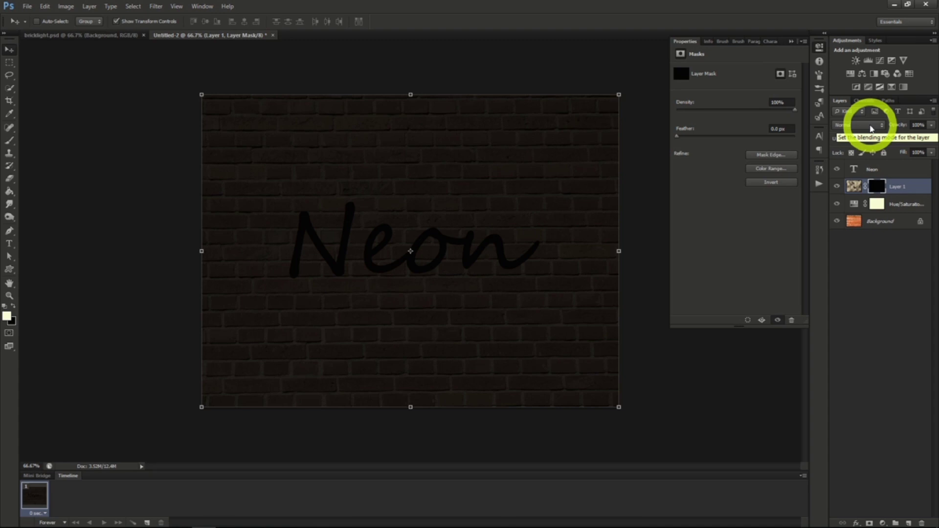
Set the clouds layer to Divide and paint its mask around the text with a soft 156 px brush at 50% opacity.
click(871, 126)
click(845, 354)
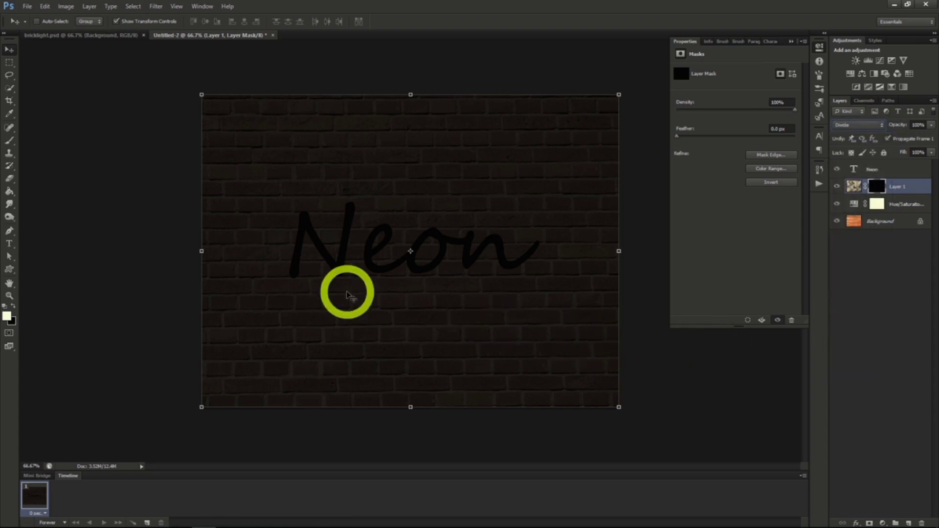
click(10, 141)
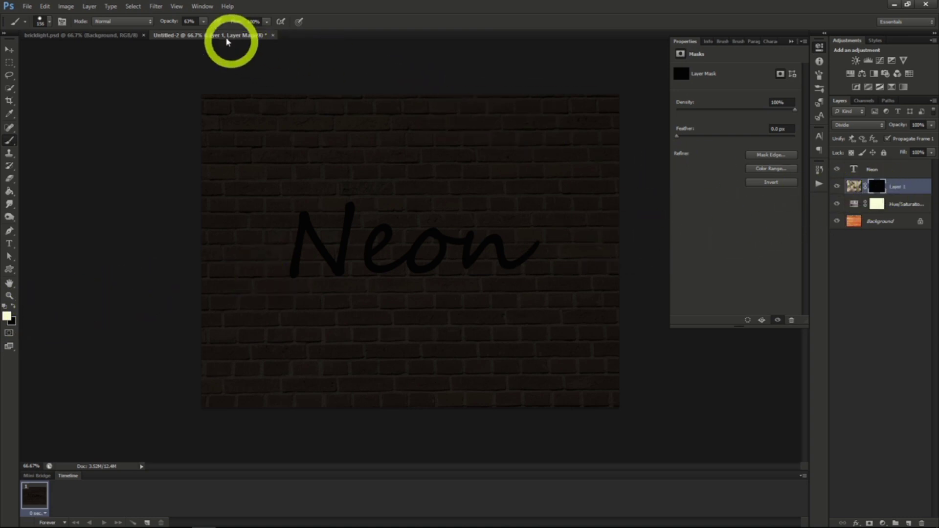
drag(200, 35, 197, 36)
click(50, 21)
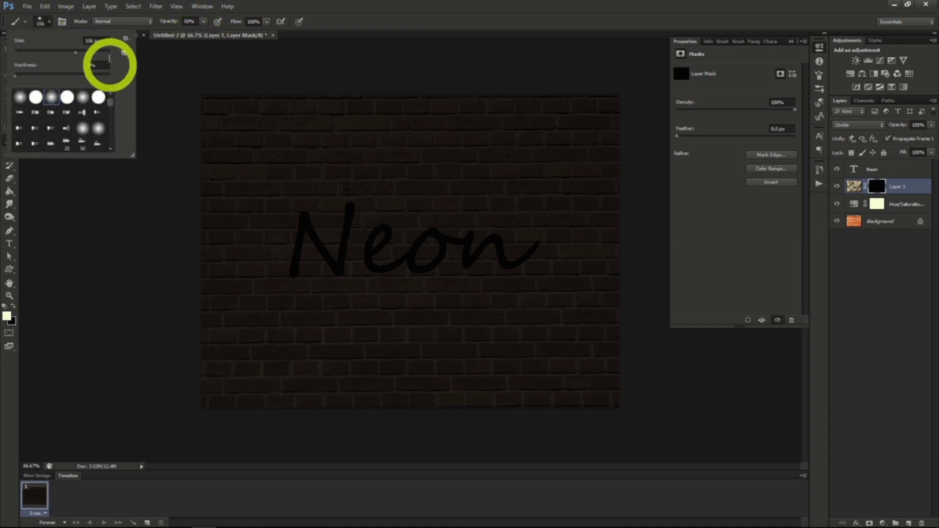
click(49, 22)
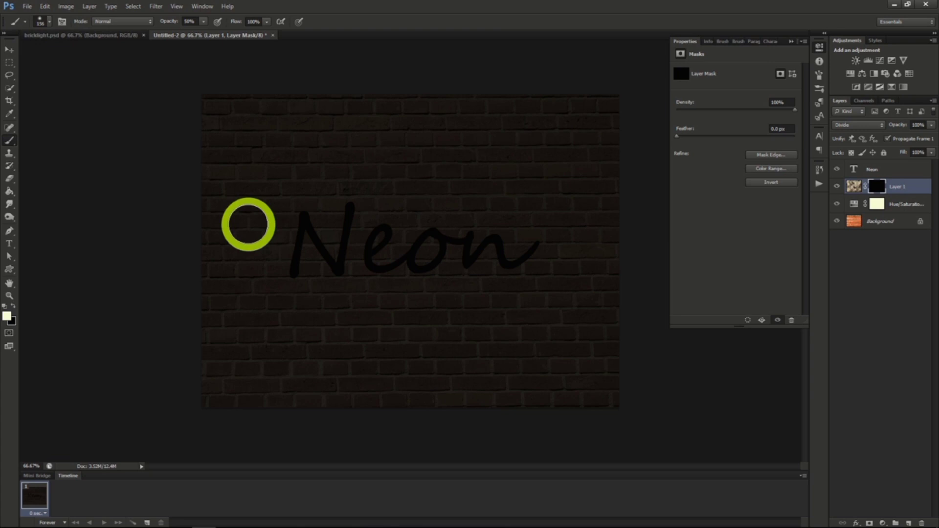
mouse_move(310, 210)
mouse_down()
mouse_move(282, 251)
mouse_move(313, 257)
mouse_up()
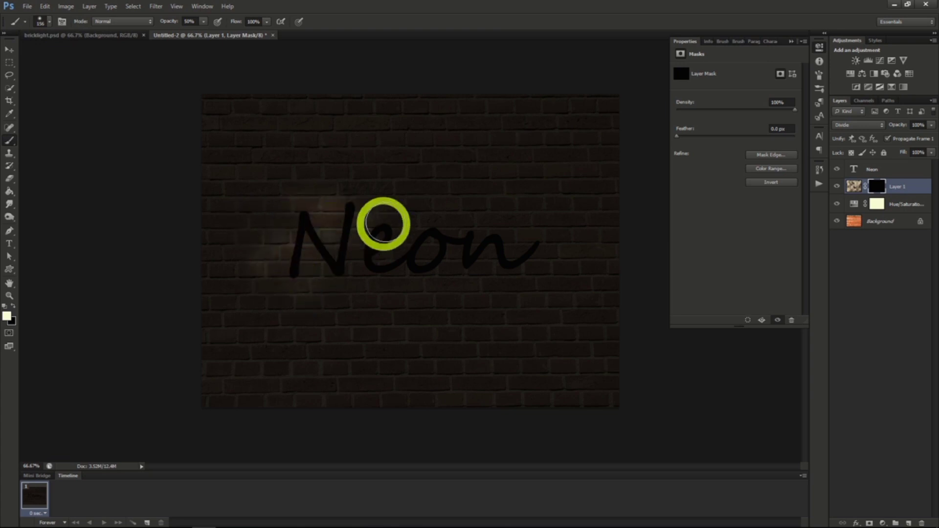
mouse_move(383, 224)
mouse_down()
mouse_move(369, 264)
mouse_move(437, 261)
mouse_move(404, 224)
mouse_move(466, 216)
mouse_move(485, 263)
mouse_move(578, 252)
mouse_move(498, 207)
mouse_move(474, 229)
mouse_move(510, 293)
mouse_move(450, 215)
mouse_move(374, 224)
mouse_move(359, 295)
mouse_up()
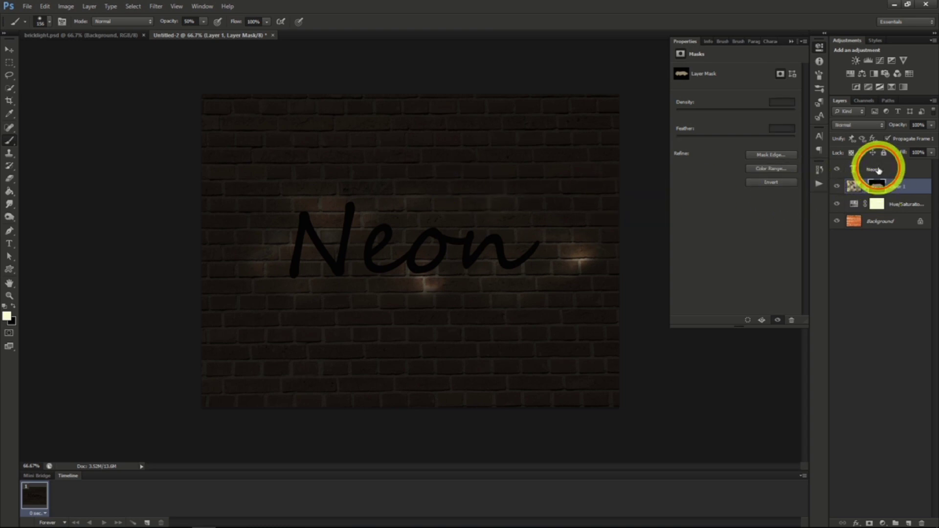
Colour the Neon text blue and add Bevel & Emboss with depth 185%, size 3 px and maximum soften.
click(852, 168)
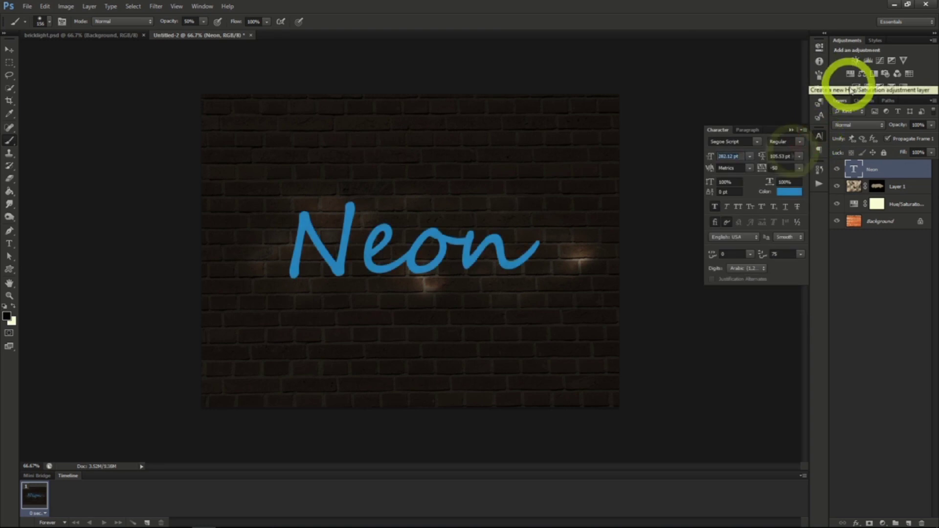
right_click(876, 167)
click(838, 174)
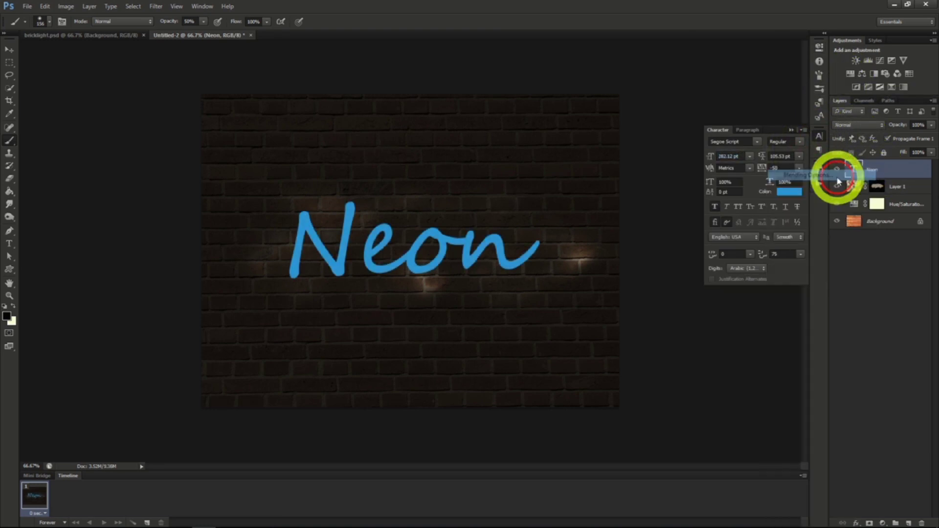
click(595, 146)
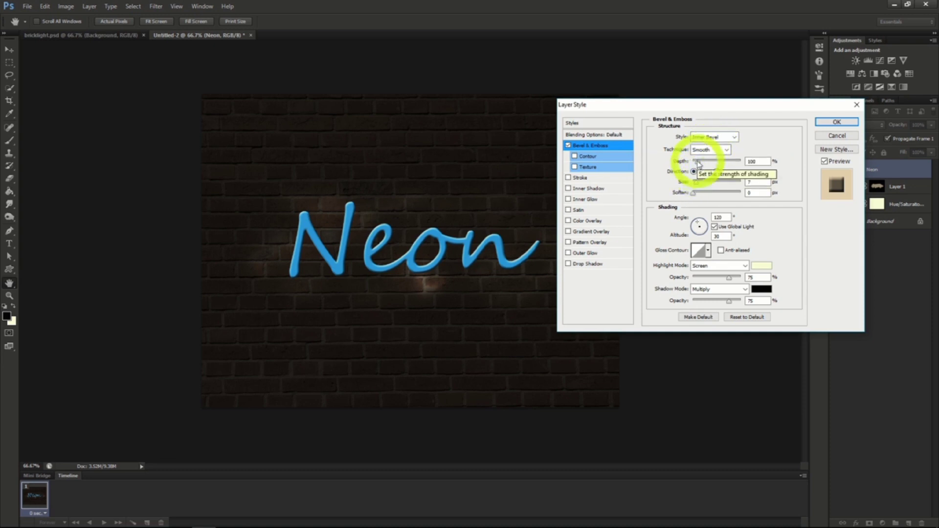
drag(697, 163, 701, 165)
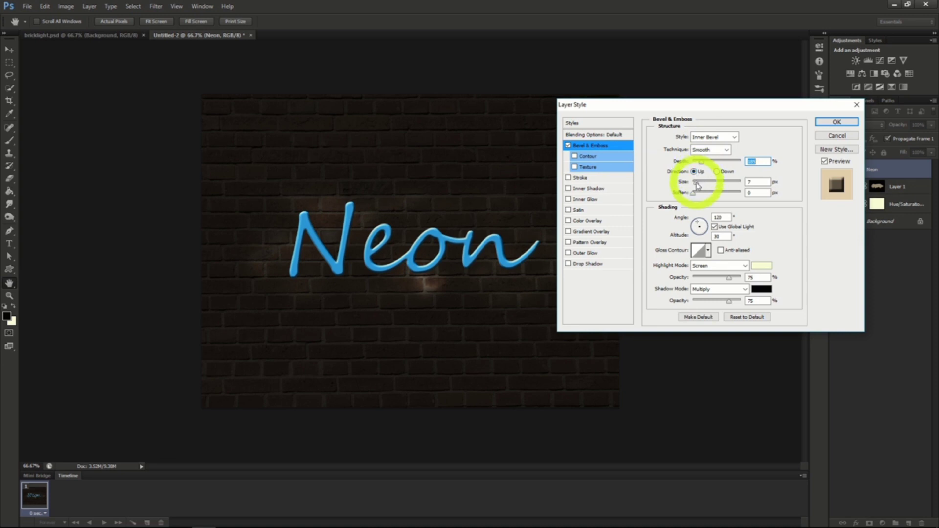
drag(697, 184, 751, 193)
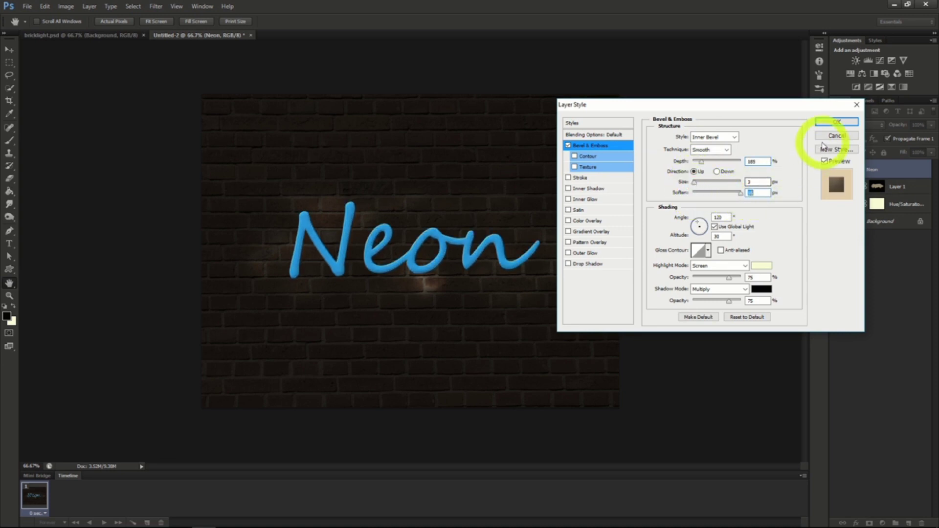
Add a Multiply Inner Shadow to the Neon text with opacity 40%, distance 5 px and a reduced size.
click(586, 190)
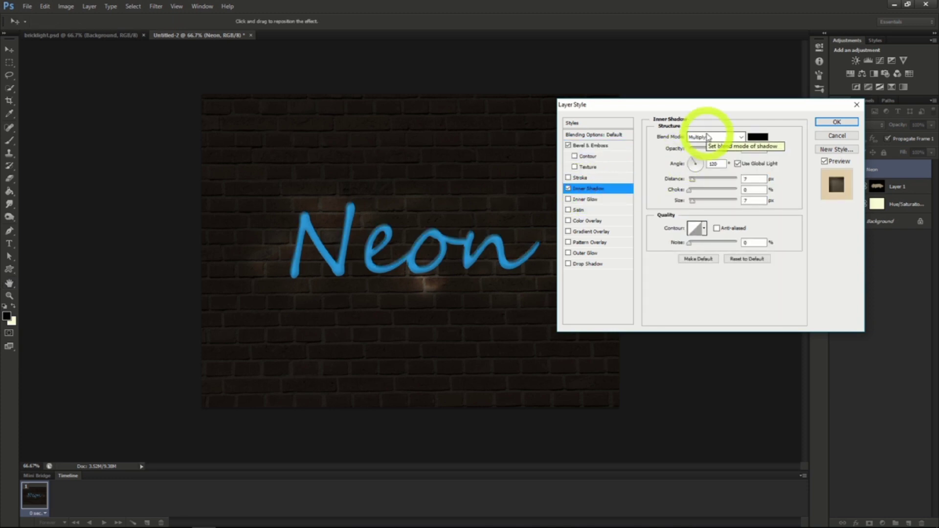
click(709, 149)
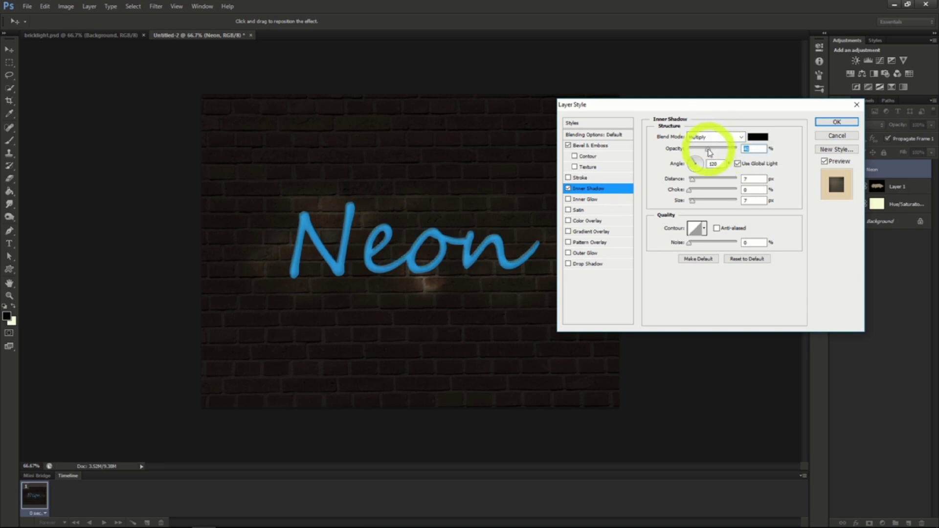
click(691, 180)
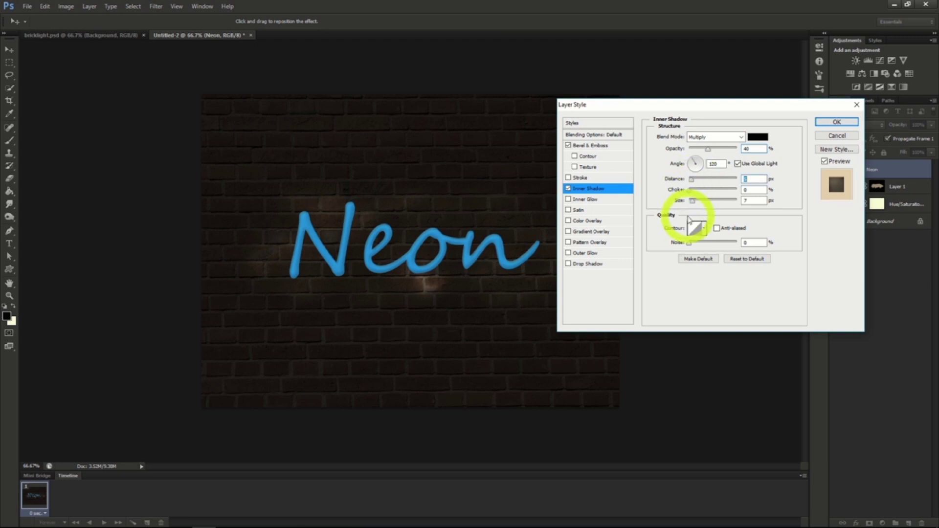
click(692, 201)
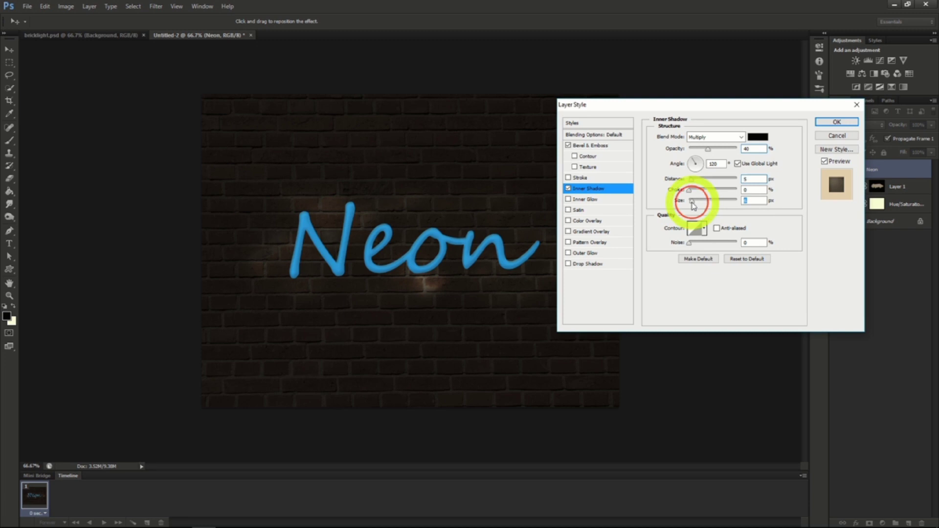
Add a Screen Inner Glow to the Neon text with its source at Center, 75% opacity and 8 px size.
click(590, 200)
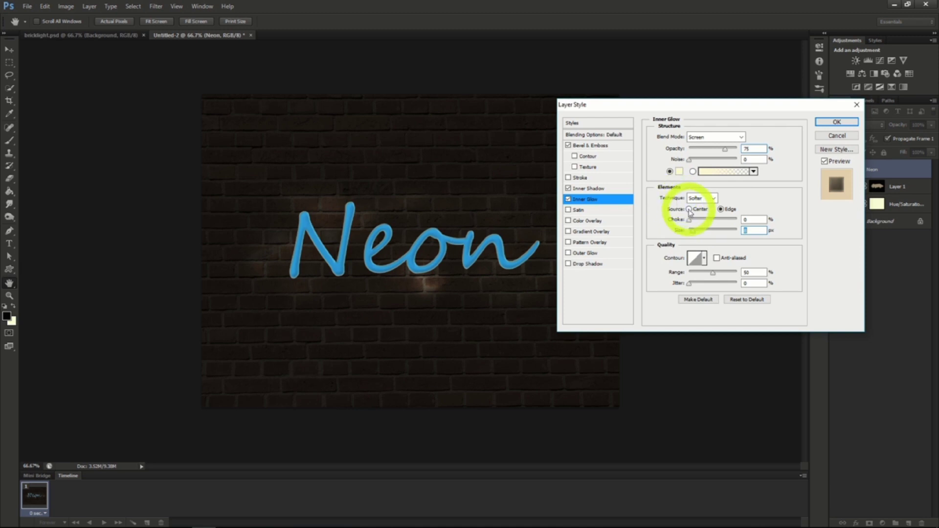
click(689, 209)
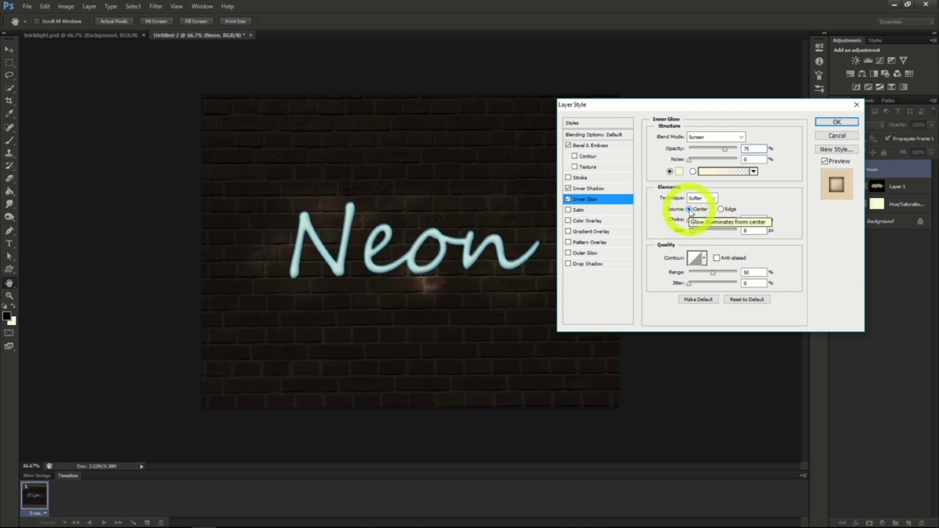
click(837, 122)
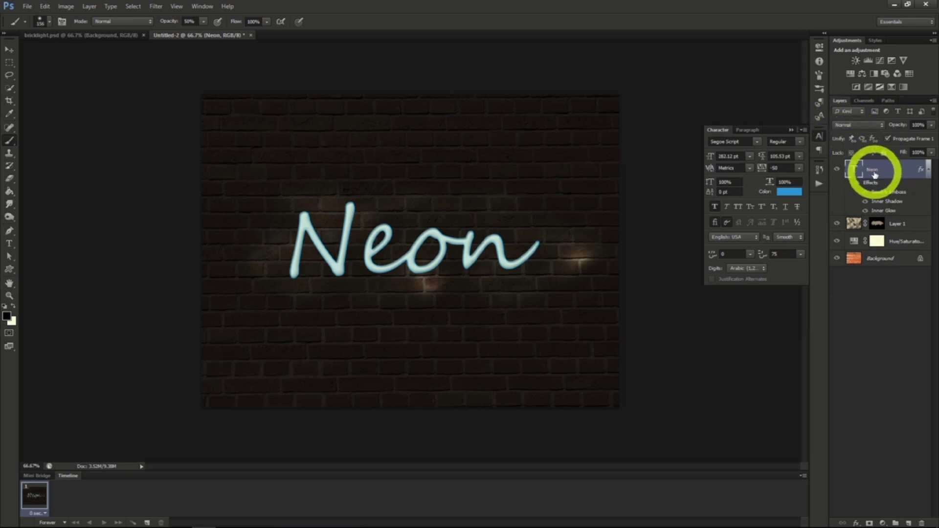
Duplicate the Neon text layer, place the copy beneath the original and convert it to a smart object.
right_click(875, 176)
click(823, 189)
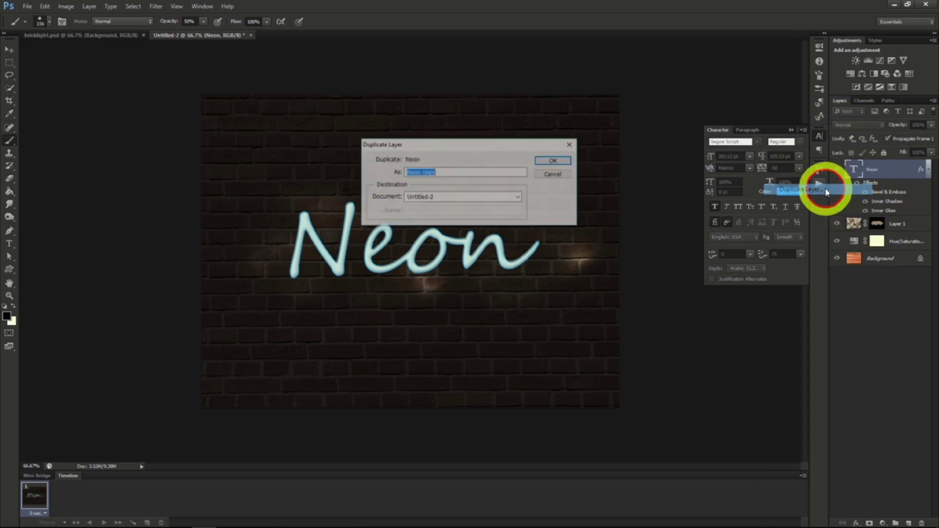
click(549, 161)
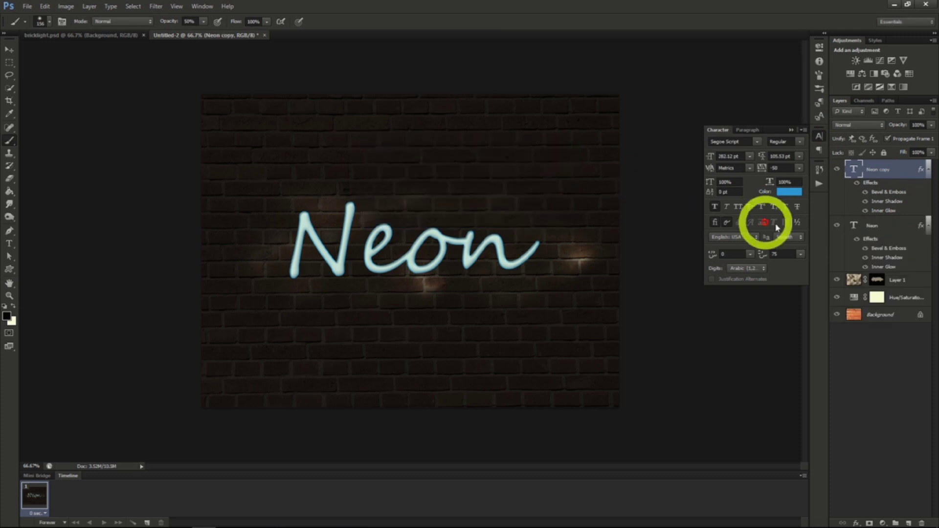
drag(876, 168, 884, 263)
right_click(876, 228)
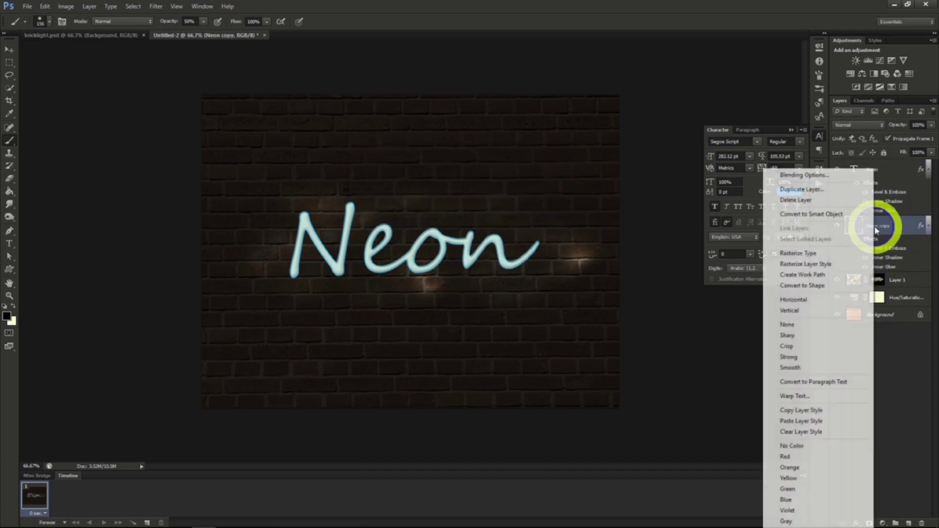
click(827, 215)
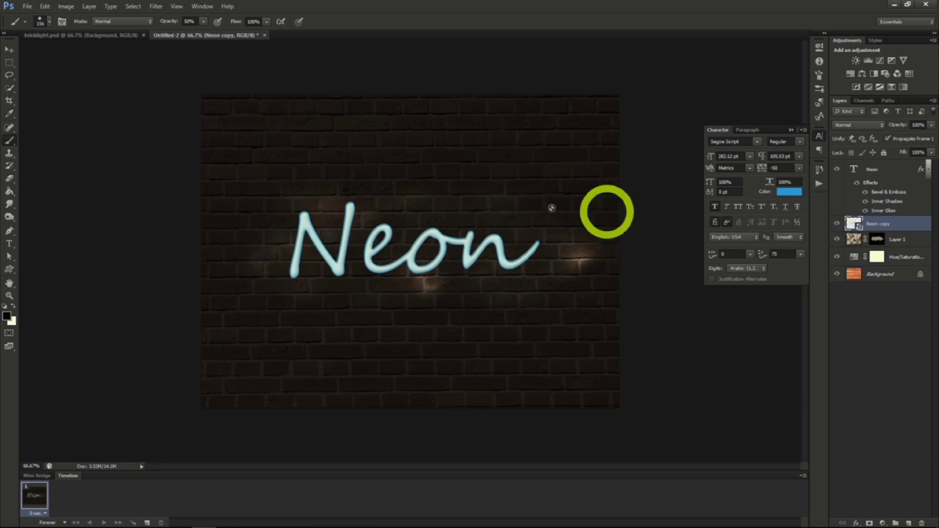
Apply a Gaussian Blur with a radius of 11 pixels to the Neon copy smart object.
click(165, 10)
mouse_move(182, 119)
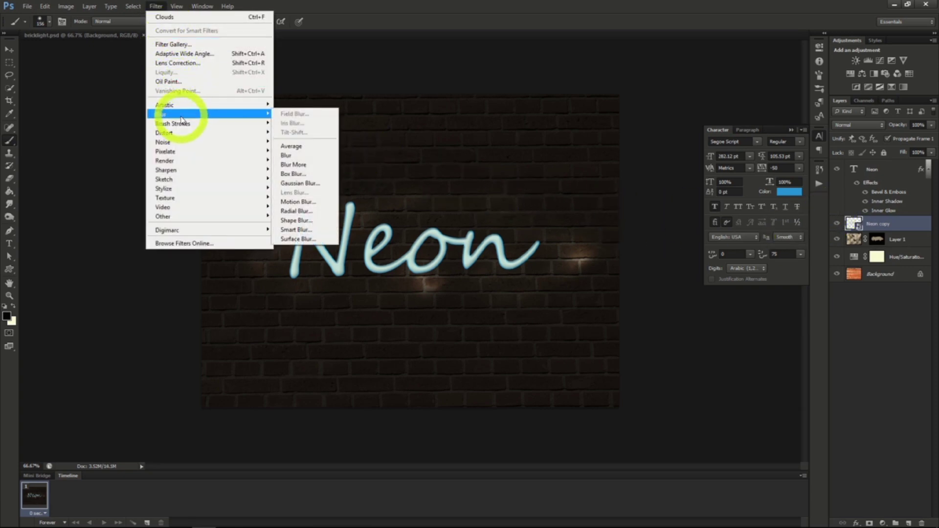
click(298, 184)
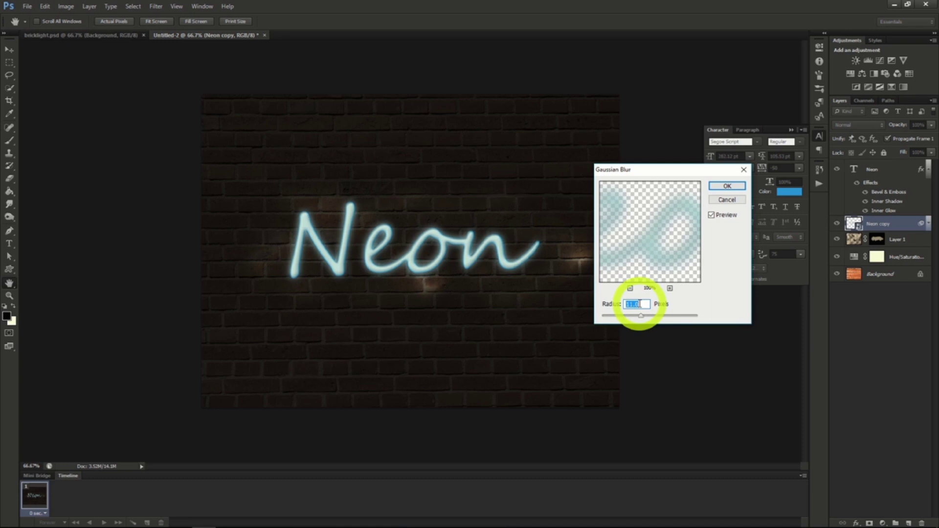
click(726, 186)
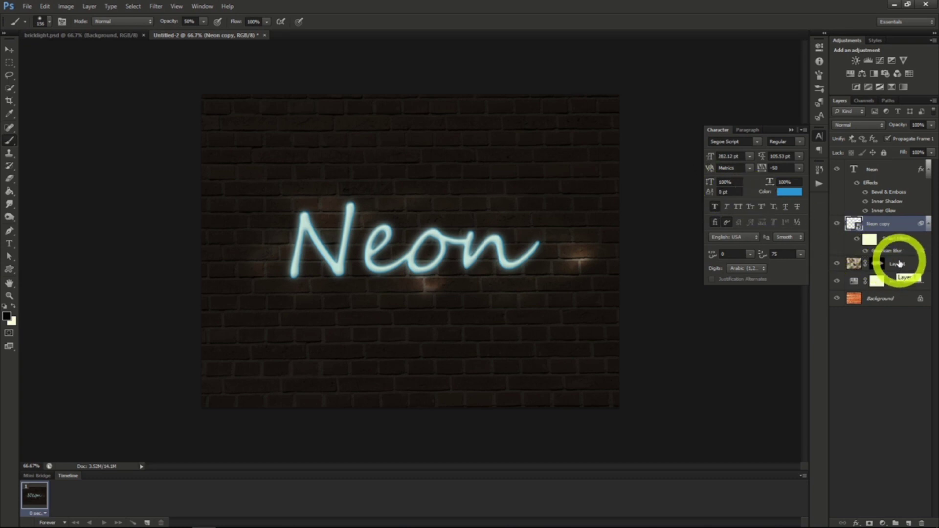
Add a new layer above the clouds layer and choose a hard round brush of about 13 px.
click(899, 264)
click(908, 522)
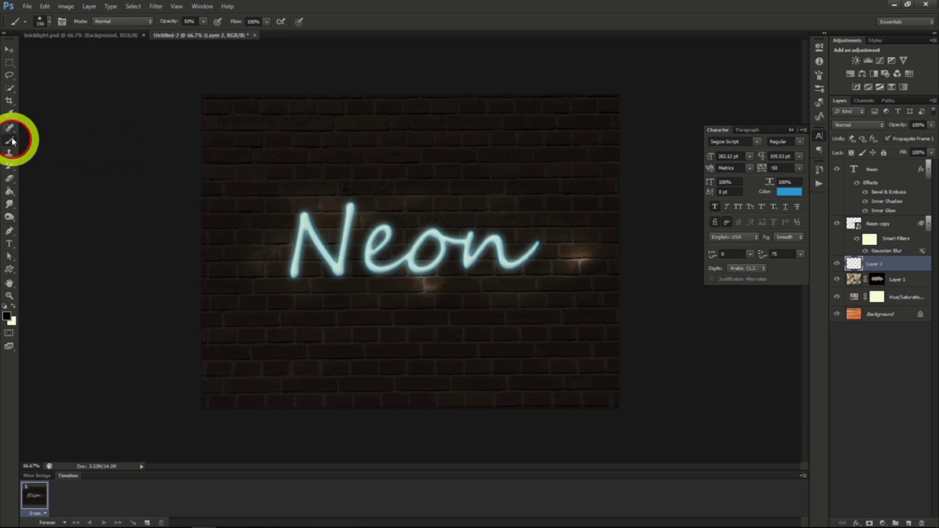
click(48, 23)
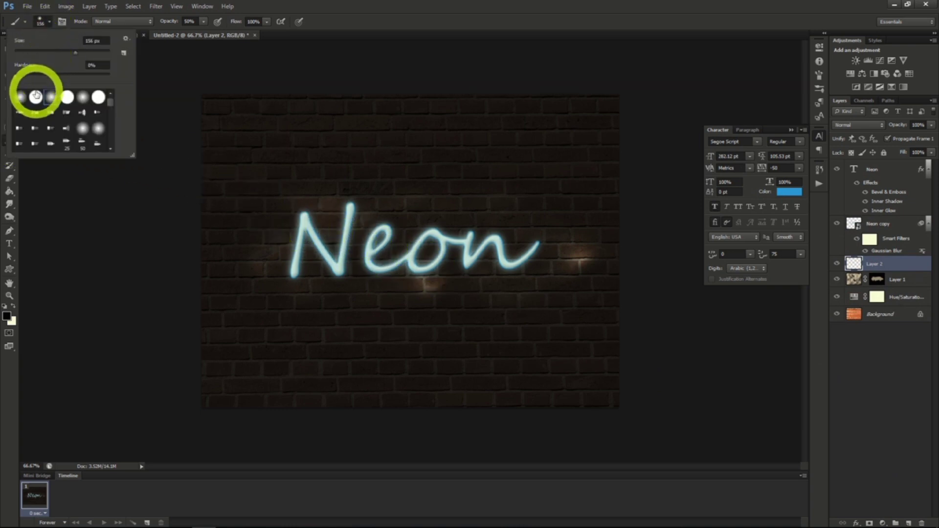
click(48, 24)
click(51, 23)
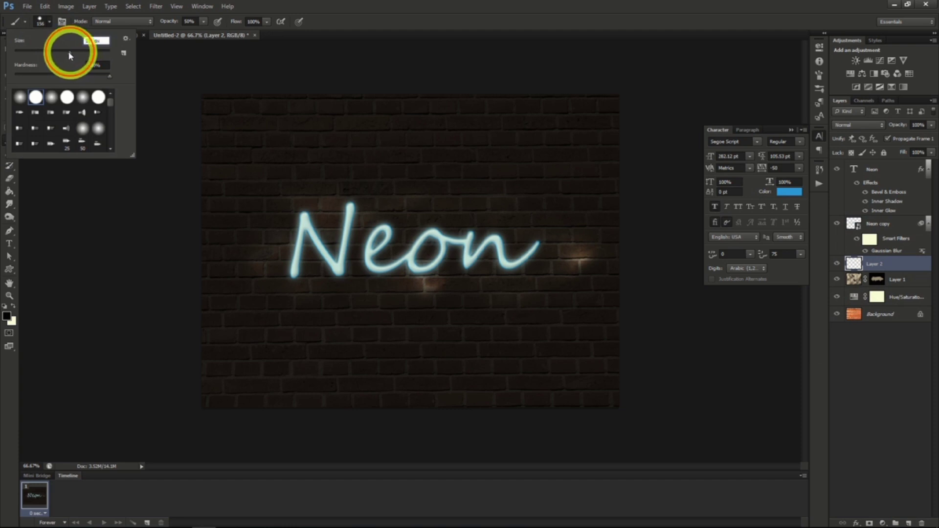
drag(70, 53, 28, 54)
click(58, 264)
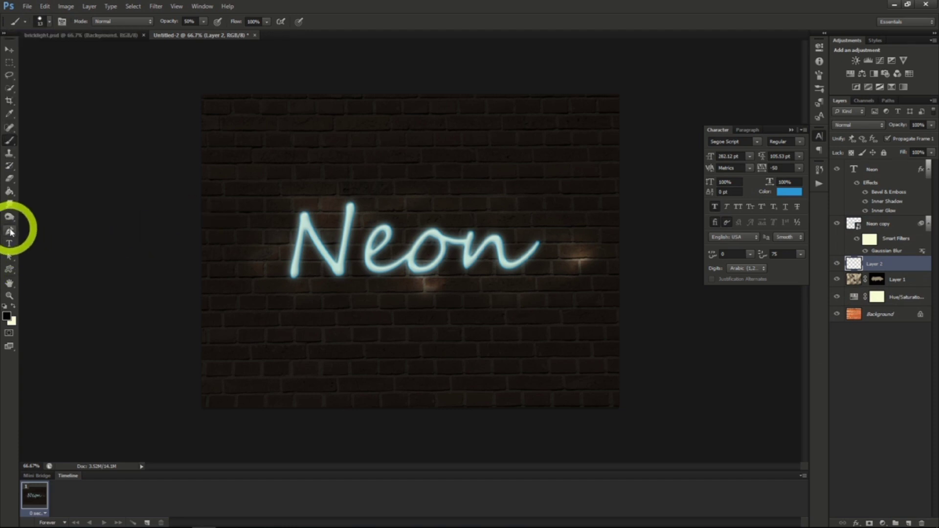
Draw a wavy path with the Pen tool across the Neon lettering, from the last letter to the N.
click(11, 231)
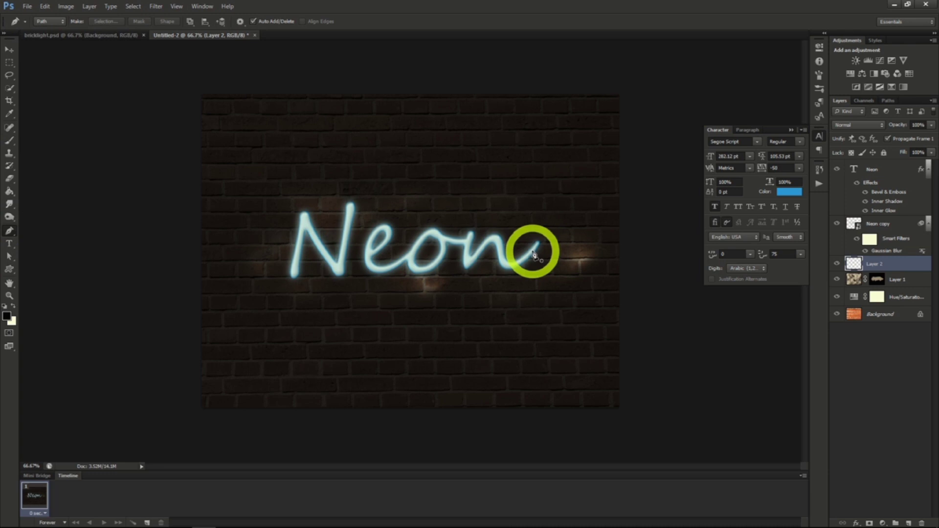
drag(535, 255, 471, 248)
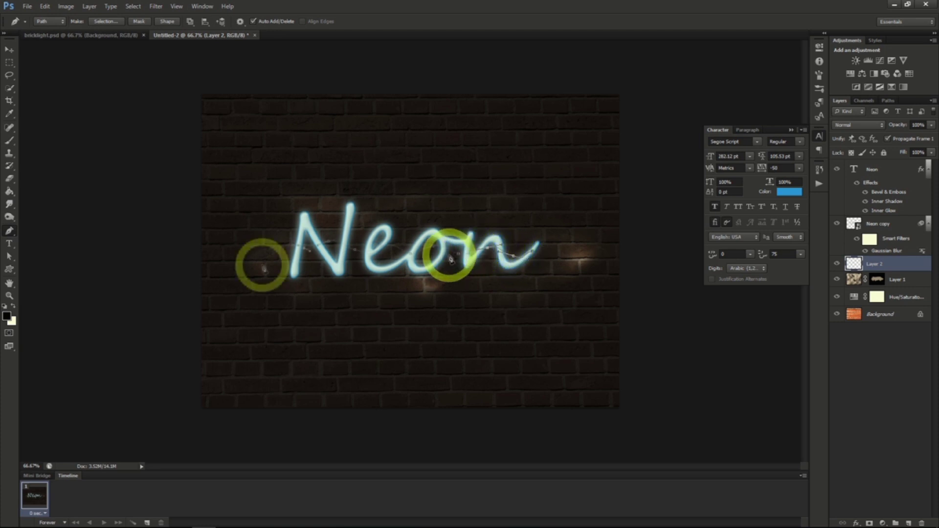
drag(262, 266, 325, 247)
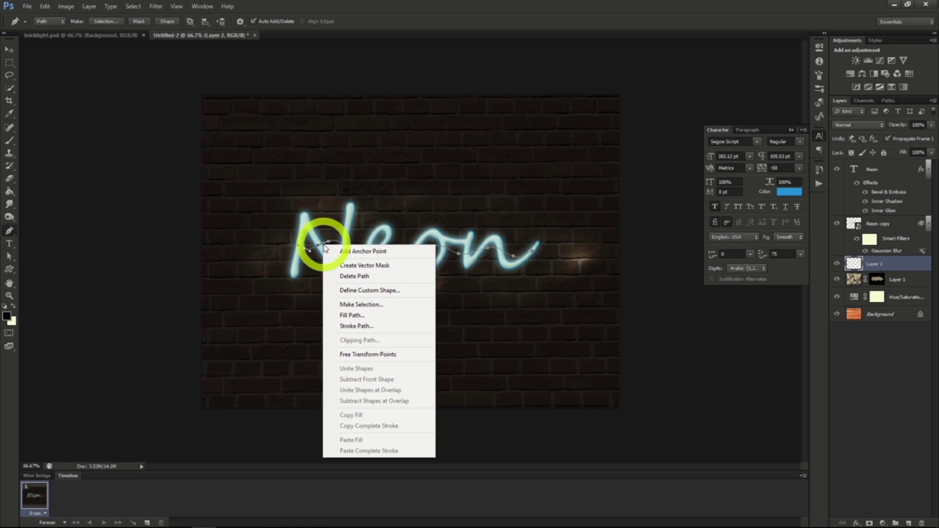
Stroke the wavy path on the new layer using the Brush with Simulate Pressure, and delete the path.
click(360, 327)
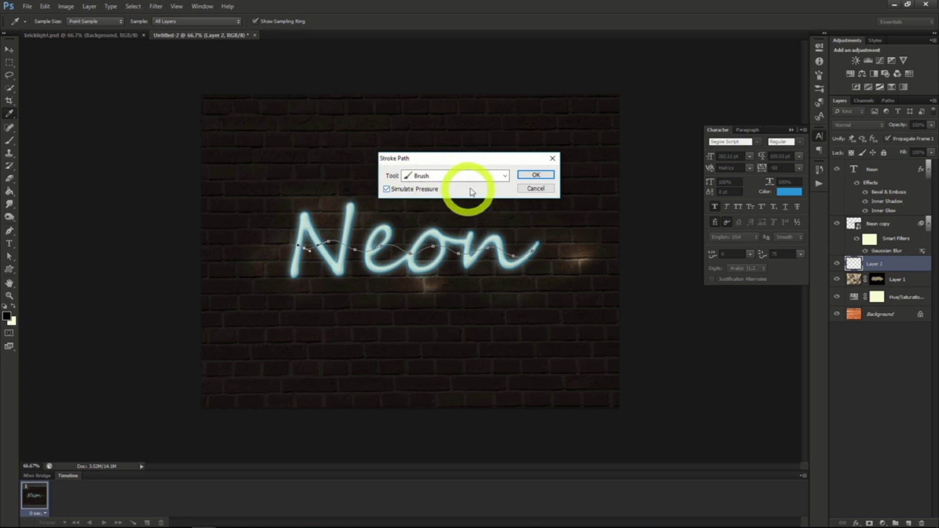
click(536, 175)
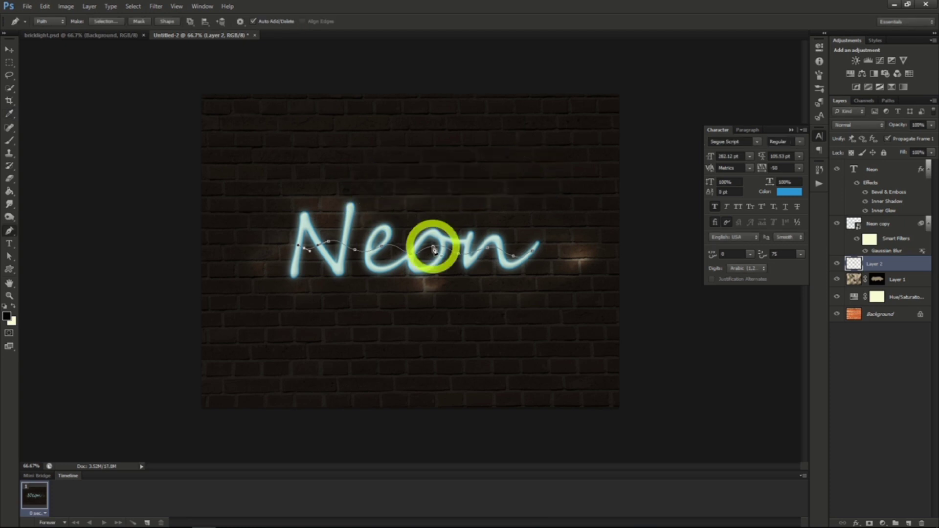
right_click(434, 249)
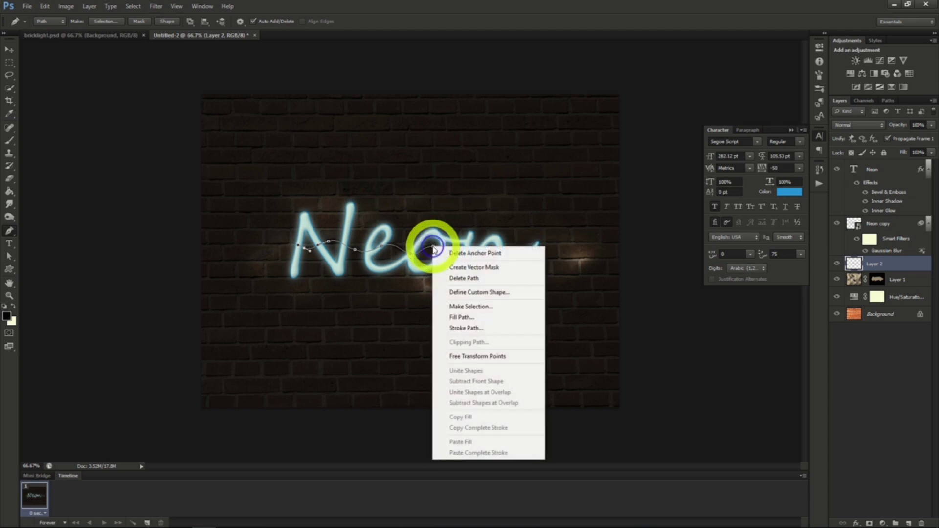
click(464, 278)
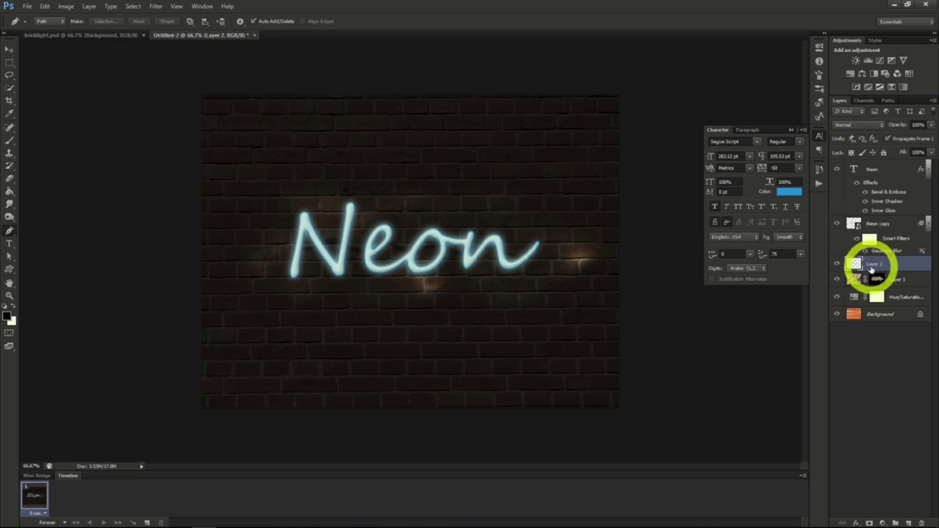
Add an Inner Bevel to the cable layer (Layer 2) with 245% depth, 0 px size and a slight soften.
right_click(872, 268)
click(803, 201)
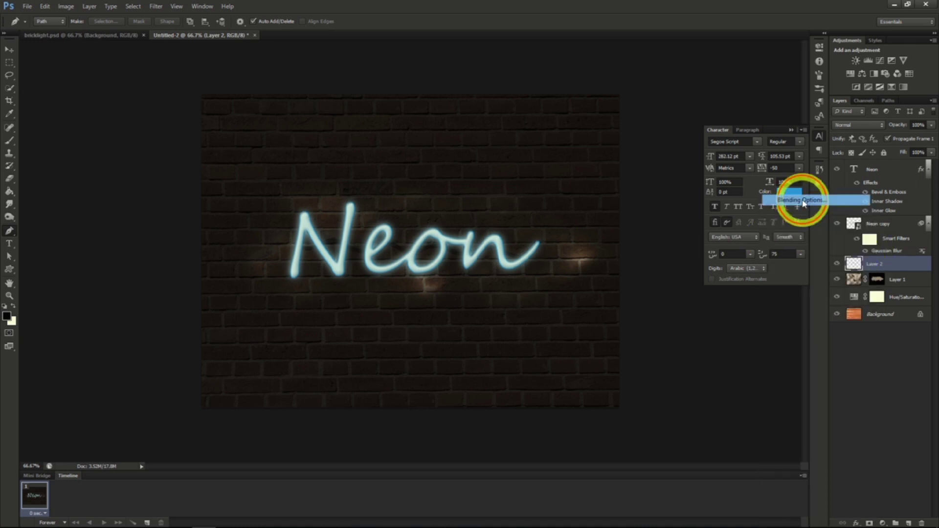
click(594, 145)
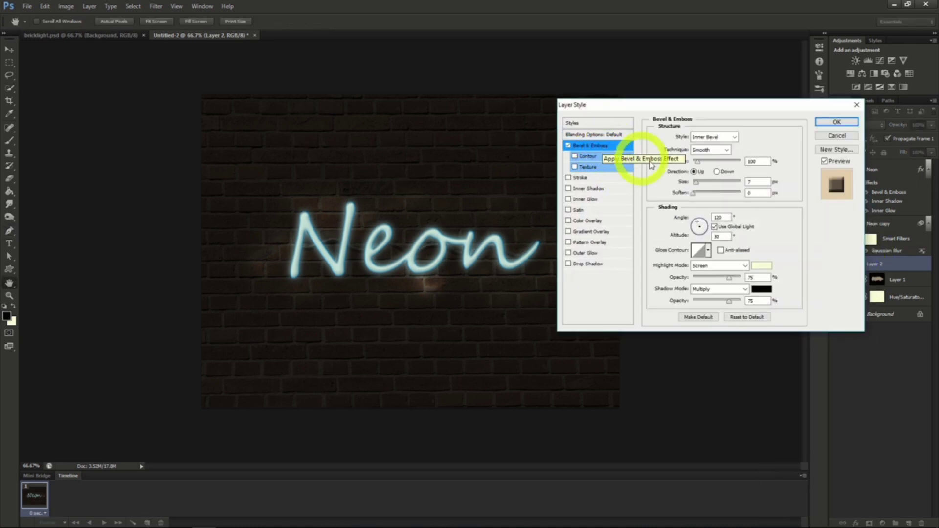
click(704, 163)
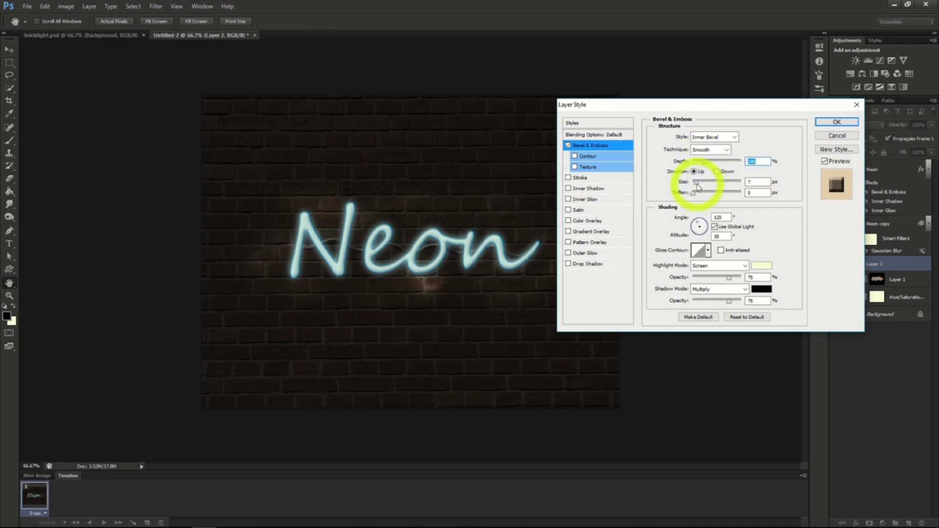
drag(696, 182, 692, 182)
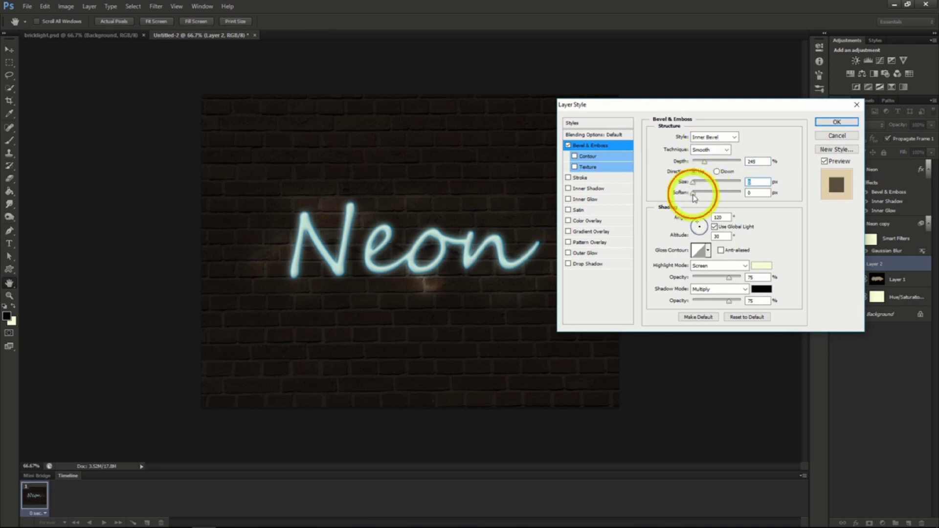
click(696, 194)
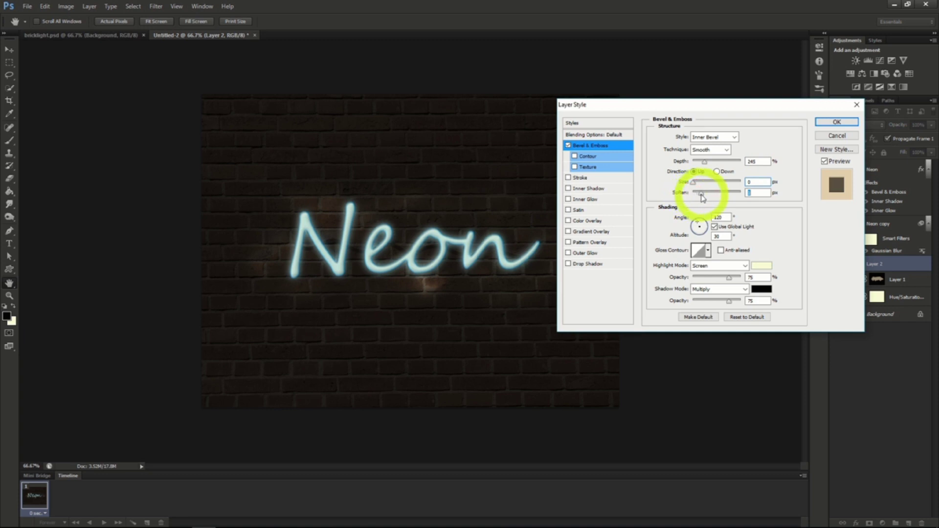
click(835, 121)
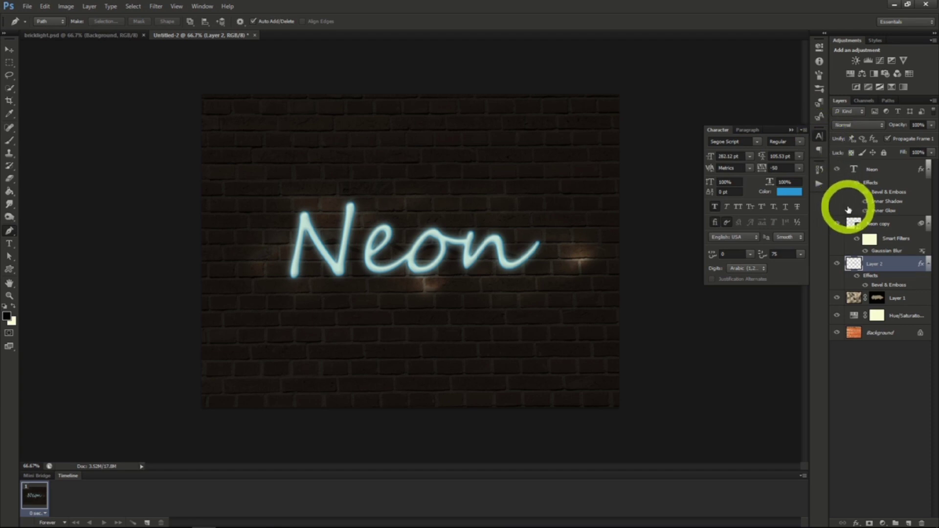
Add a new layer above the cable and set up a Soft Round Pressure Size brush at 156 px with 63% opacity.
click(907, 523)
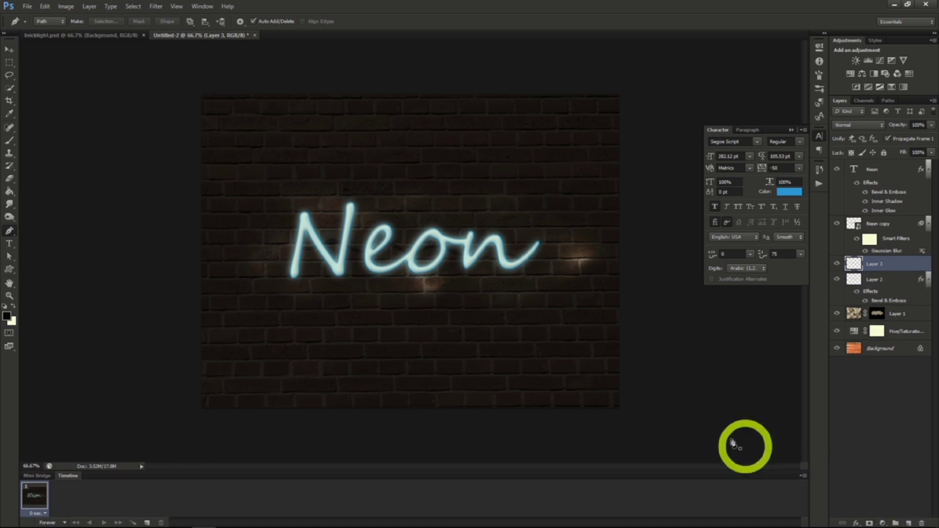
click(10, 141)
click(50, 21)
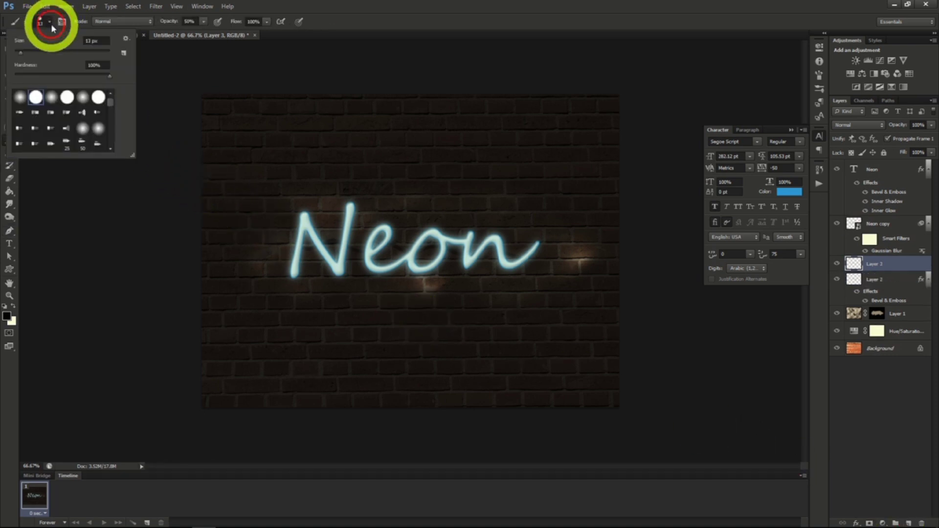
click(51, 96)
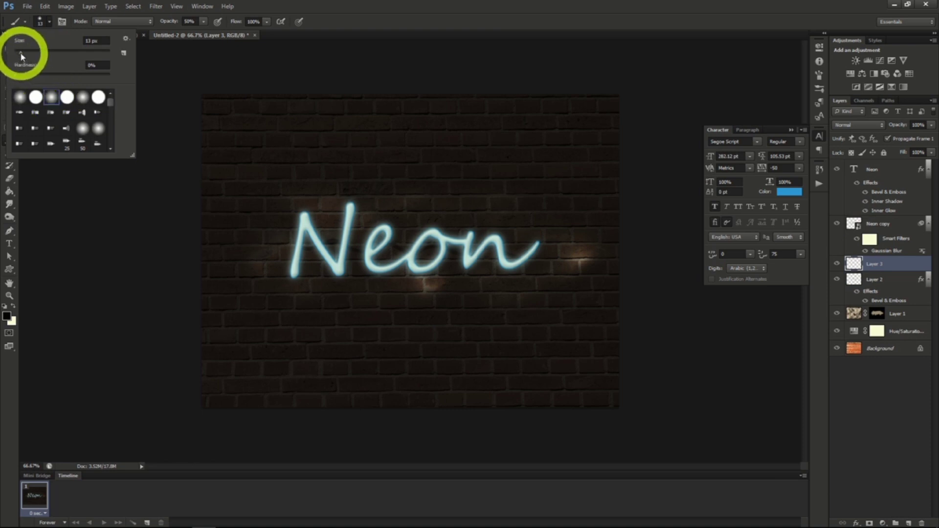
drag(28, 53, 61, 54)
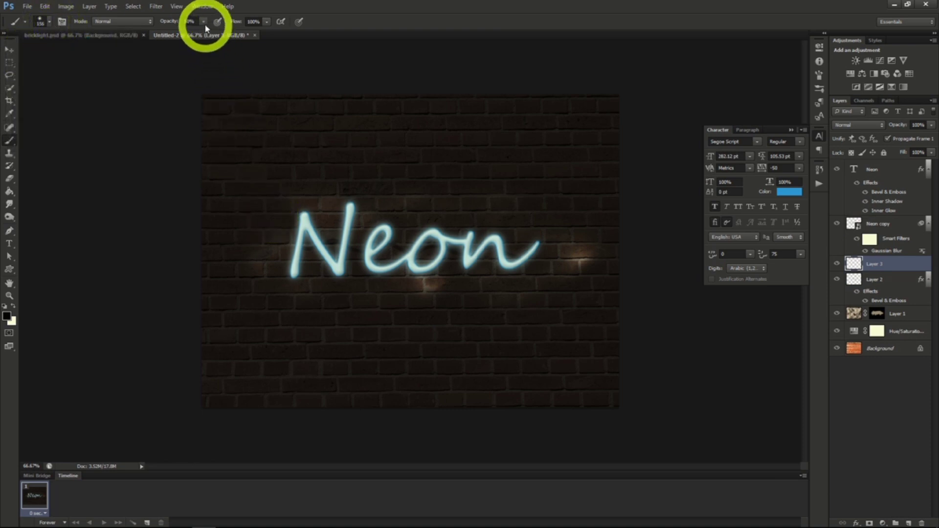
click(204, 22)
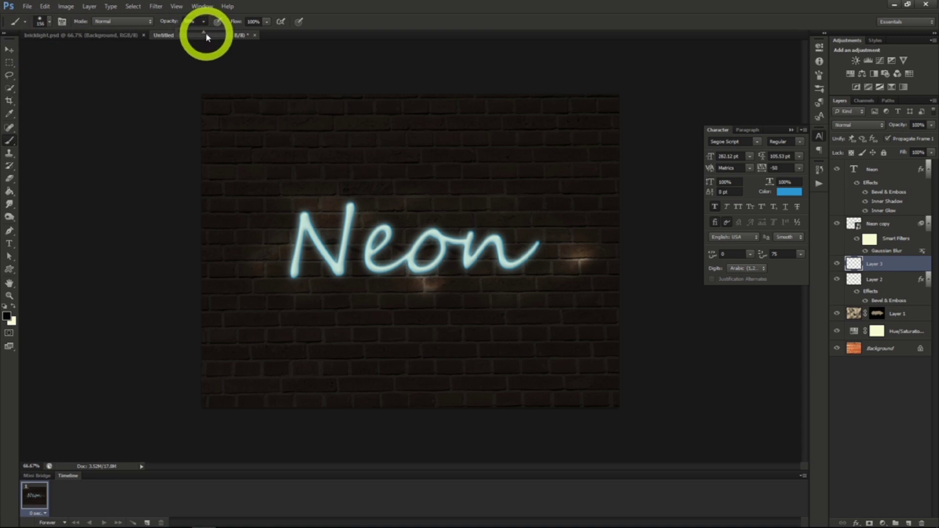
drag(211, 34, 206, 23)
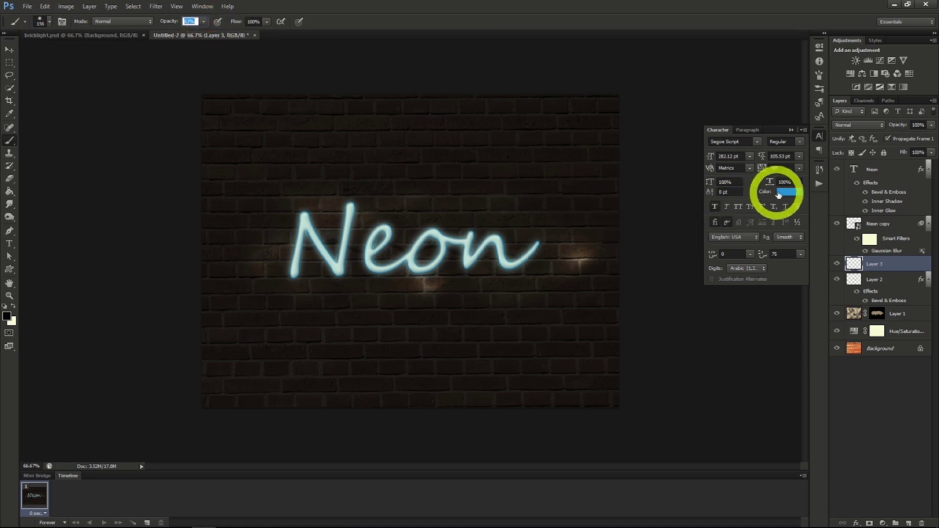
Set the foreground color to teal, paint a large glow area over the Neon lettering, and set that layer's blend mode to Soft Light.
click(9, 316)
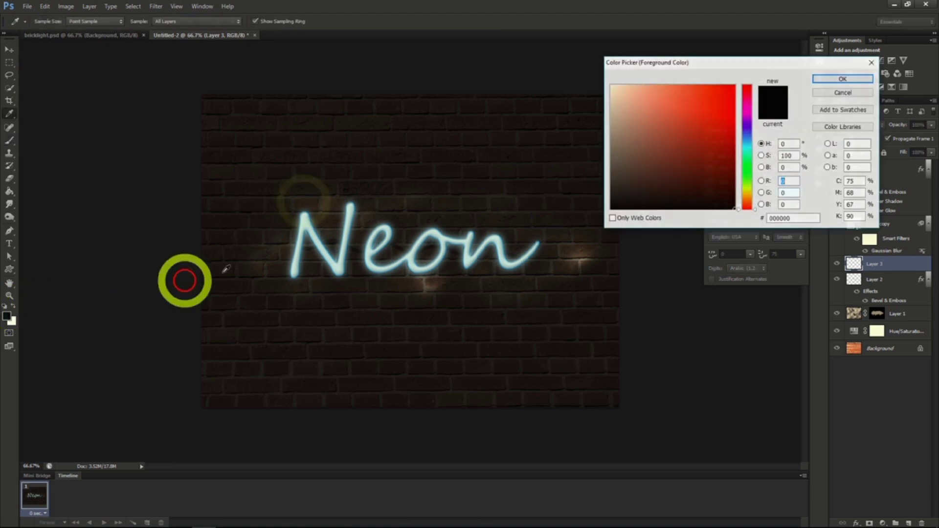
drag(296, 211, 273, 243)
mouse_move(272, 243)
mouse_down()
mouse_move(260, 274)
mouse_move(286, 274)
mouse_move(303, 221)
mouse_move(326, 198)
mouse_move(305, 251)
mouse_move(312, 281)
mouse_move(358, 204)
mouse_move(363, 287)
mouse_up()
drag(364, 287, 398, 224)
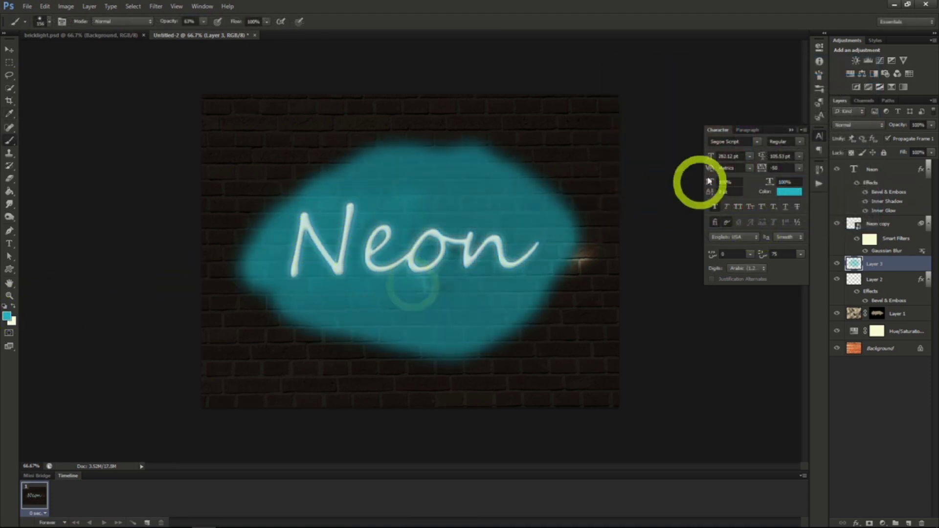
click(857, 126)
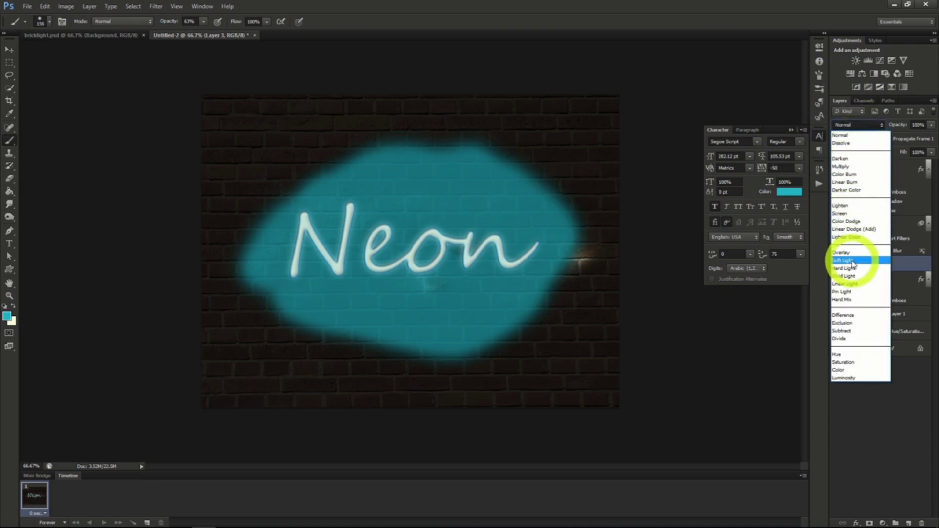
click(852, 262)
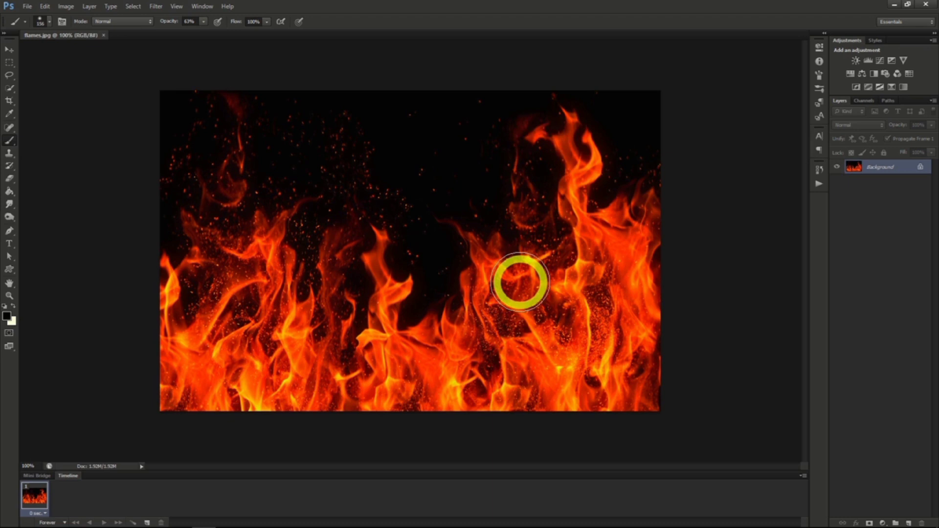
Create a new 1280 x 720 px transparent RGB document and fill its layer with black using the Paint Bucket.
click(27, 6)
click(34, 19)
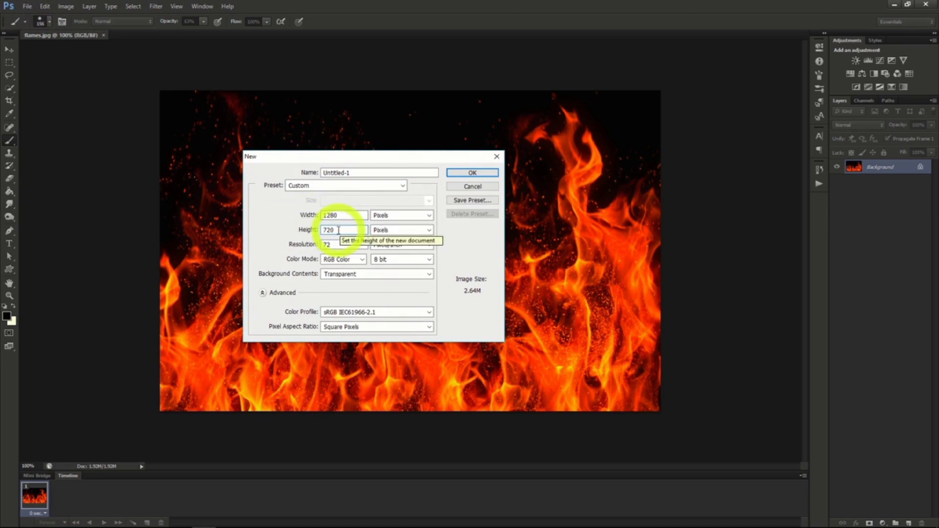
click(467, 170)
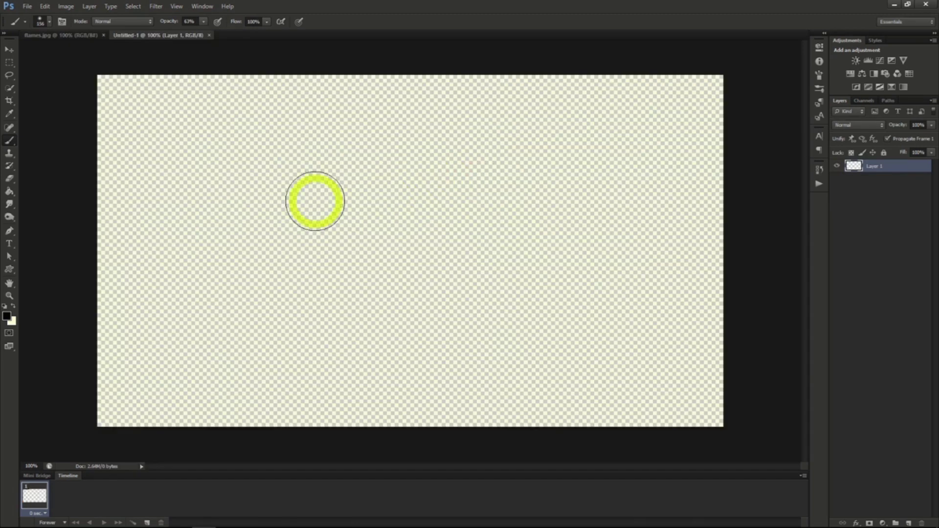
click(9, 191)
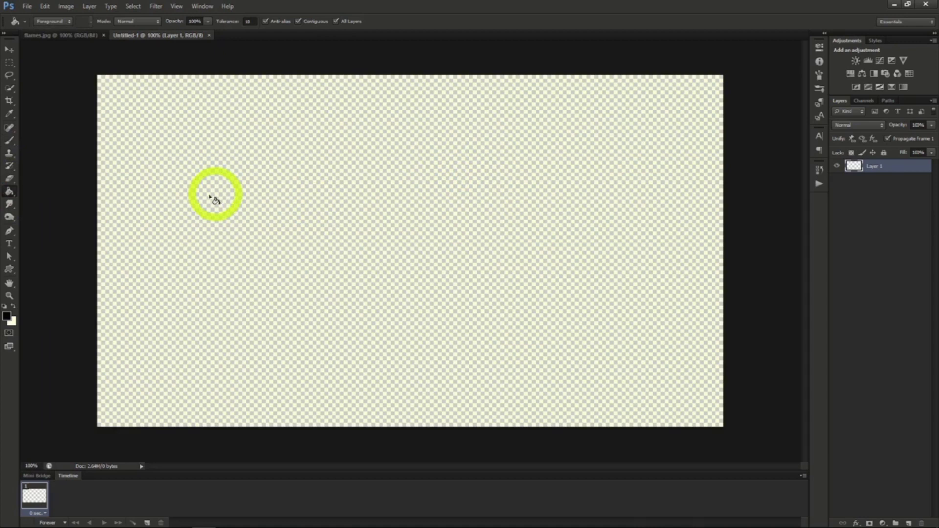
click(319, 238)
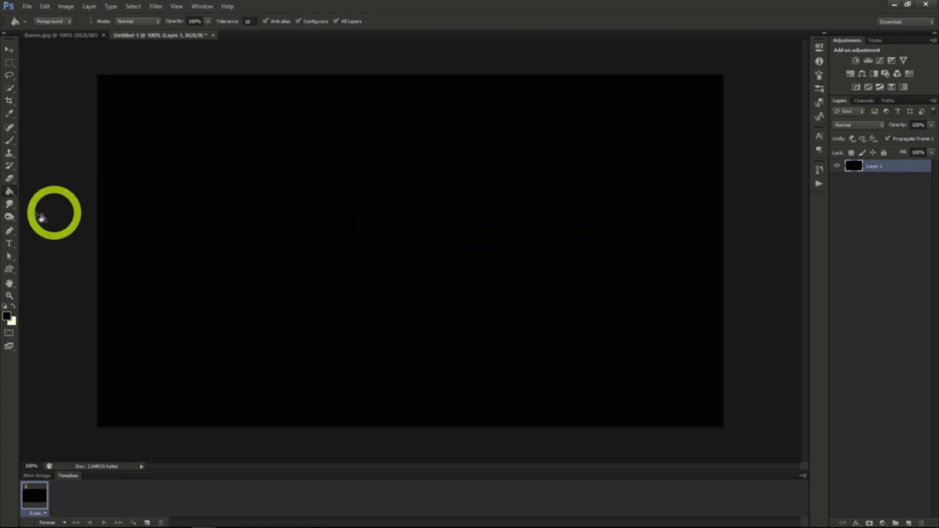
Add the text "FIRE" on the black canvas in near-white Steelfish Regular at 282.12 pt.
click(10, 243)
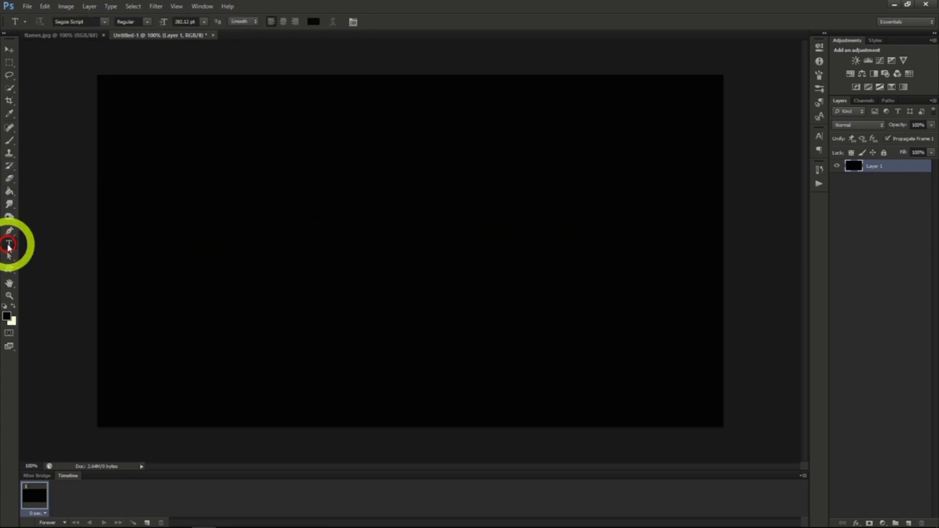
click(819, 136)
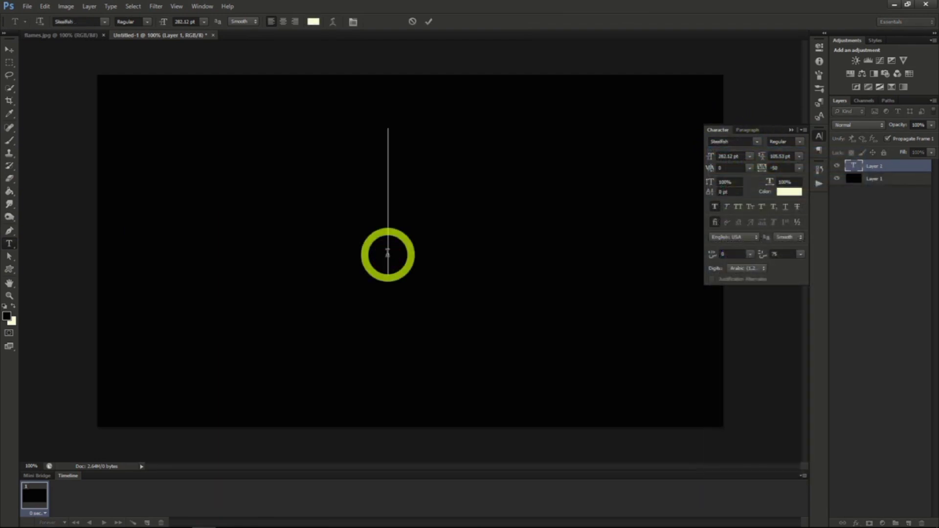
text(FIRE)
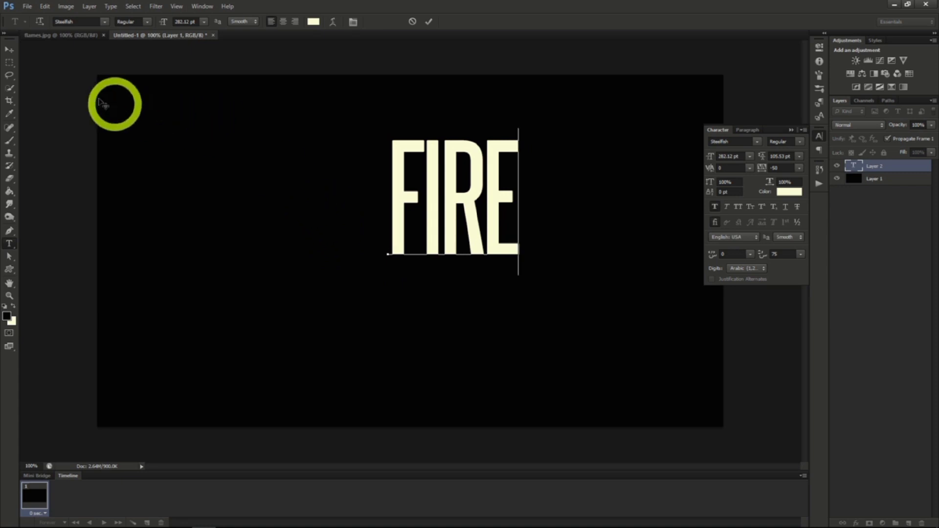
click(9, 51)
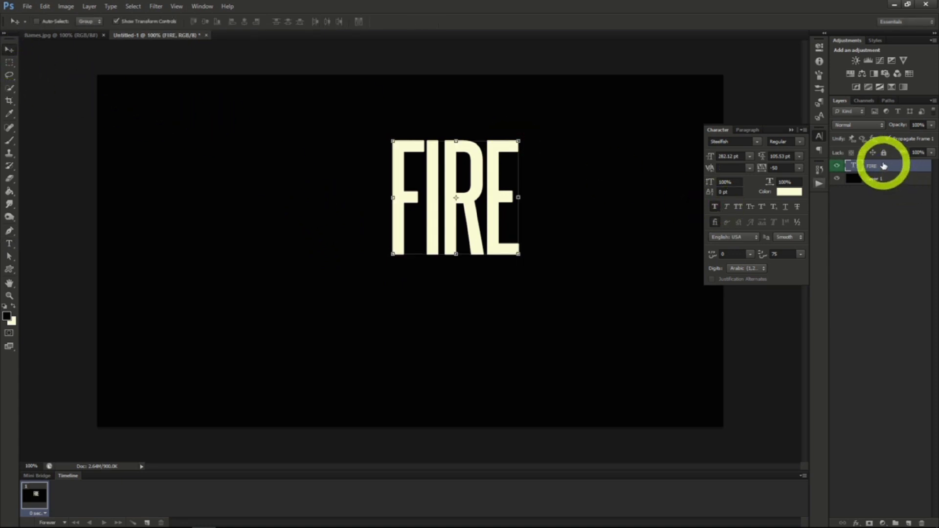
Add an Outer Glow effect to the FIRE text layer and set the glow color to red F70300.
right_click(886, 165)
click(887, 172)
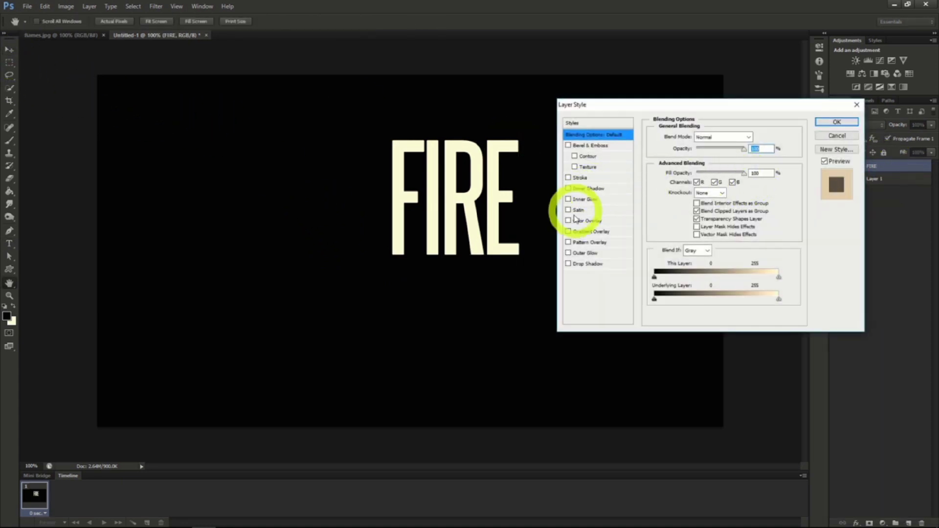
click(568, 253)
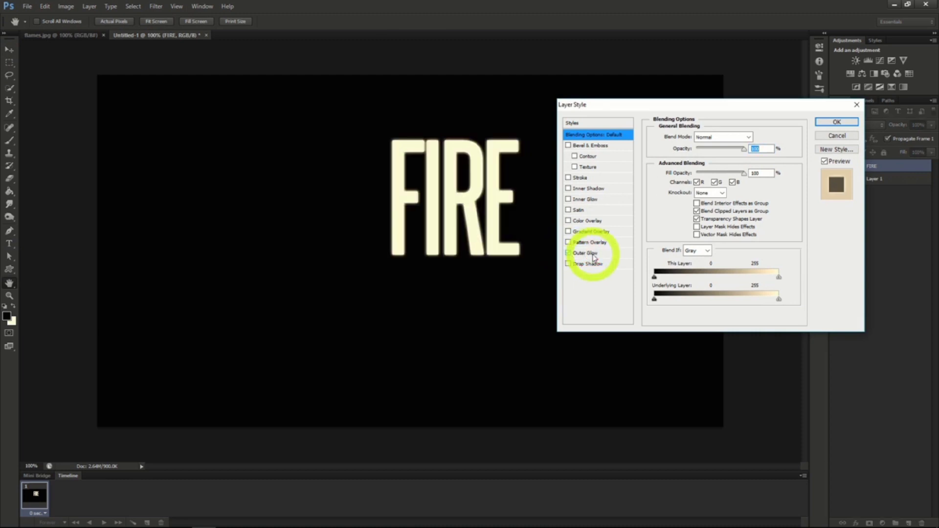
click(592, 253)
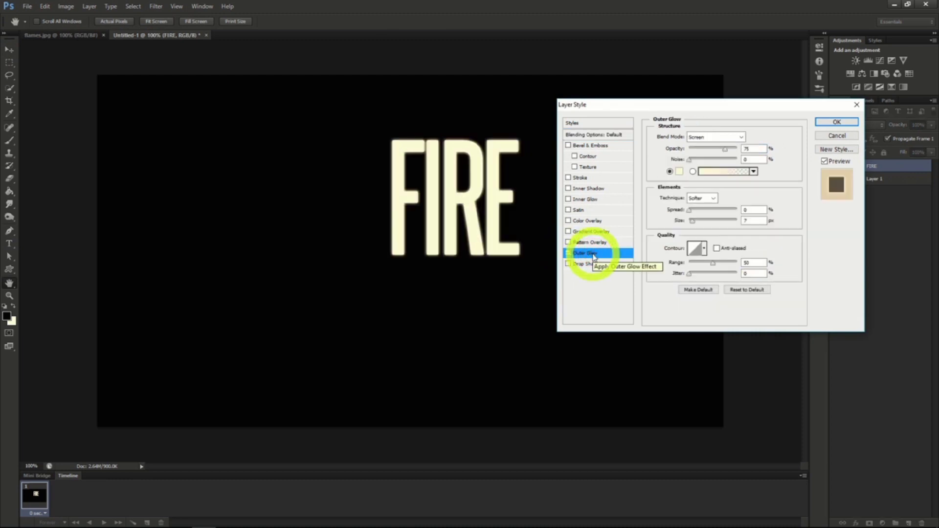
click(680, 171)
double_click(795, 218)
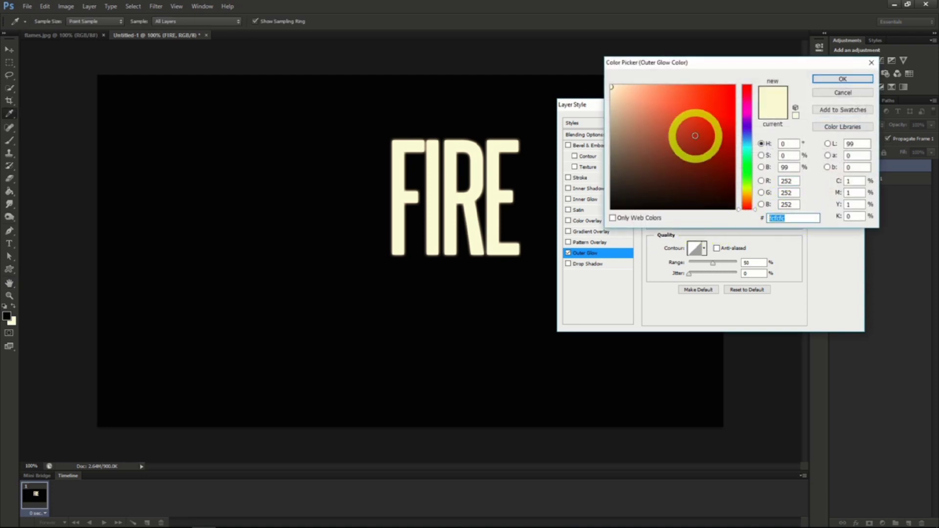
text(f70300)
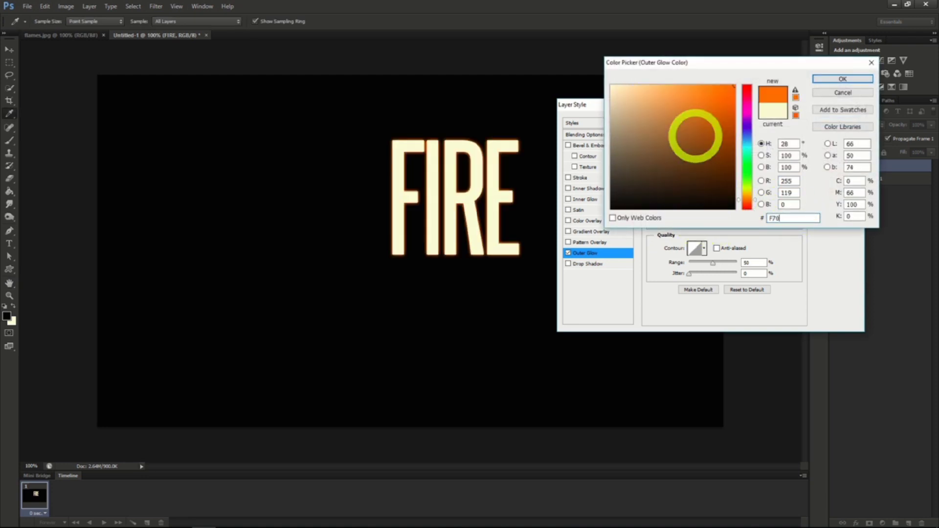
click(839, 81)
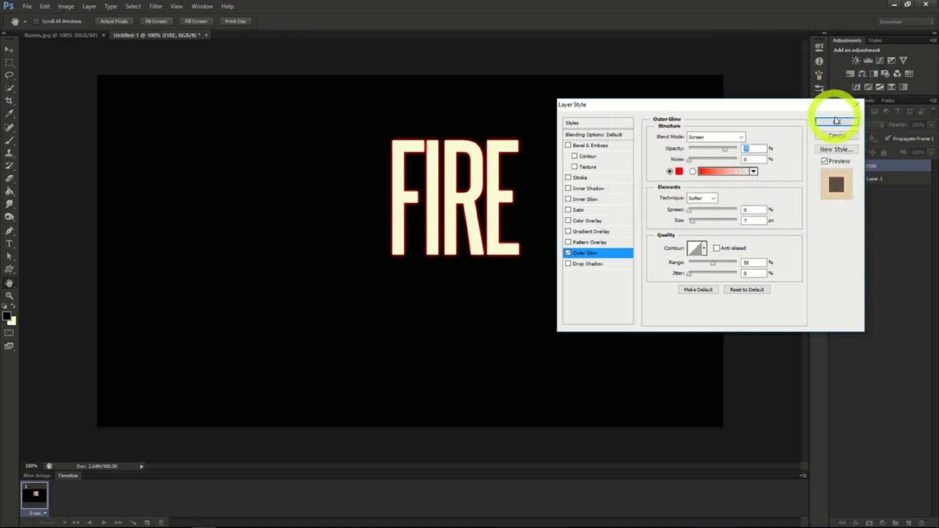
Add a Satin effect to the FIRE text and set its color to 872D0F.
click(577, 211)
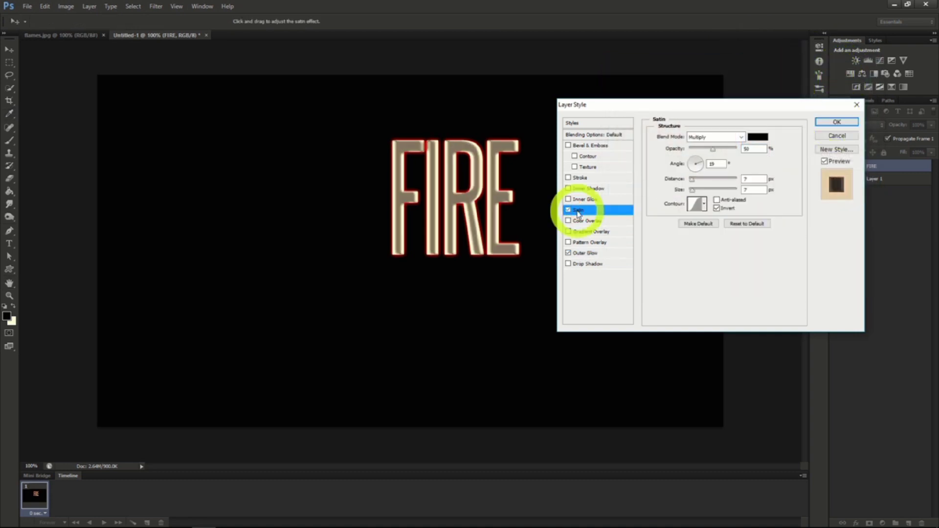
click(753, 139)
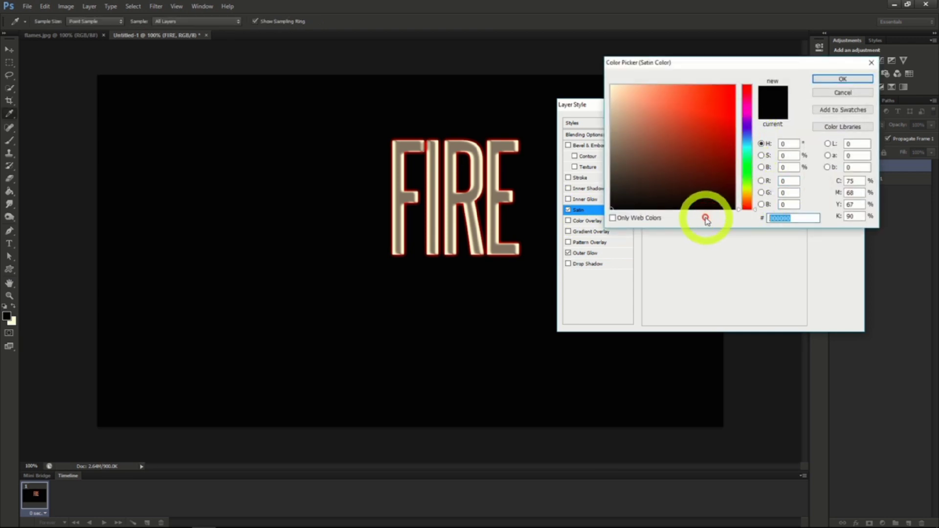
text(87)
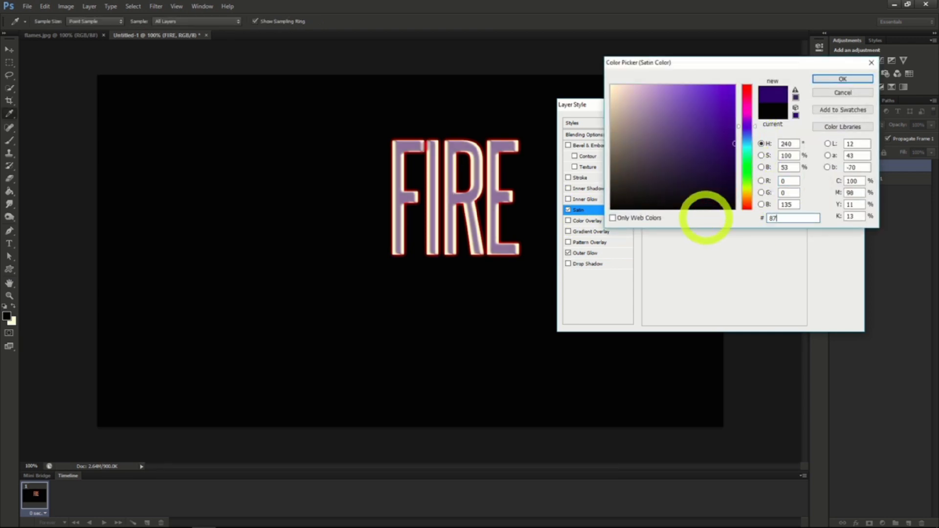
text(2D0F)
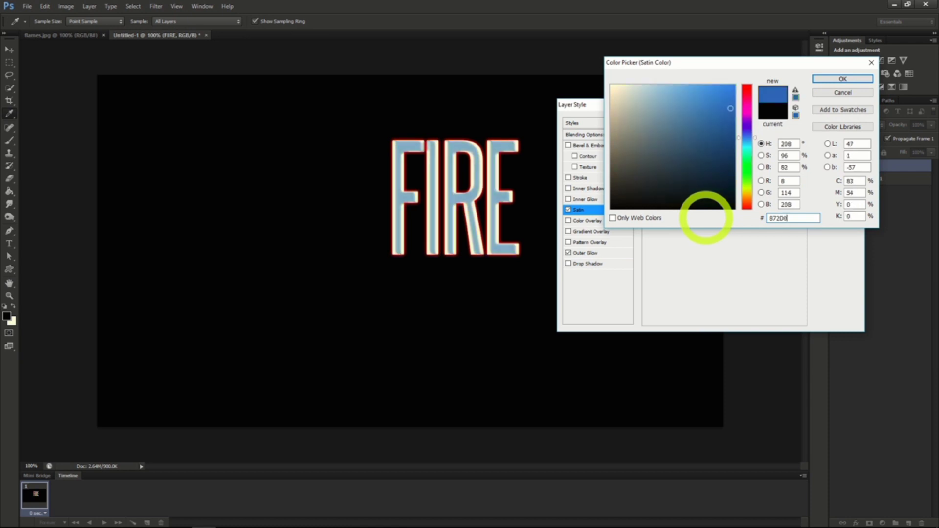
click(842, 79)
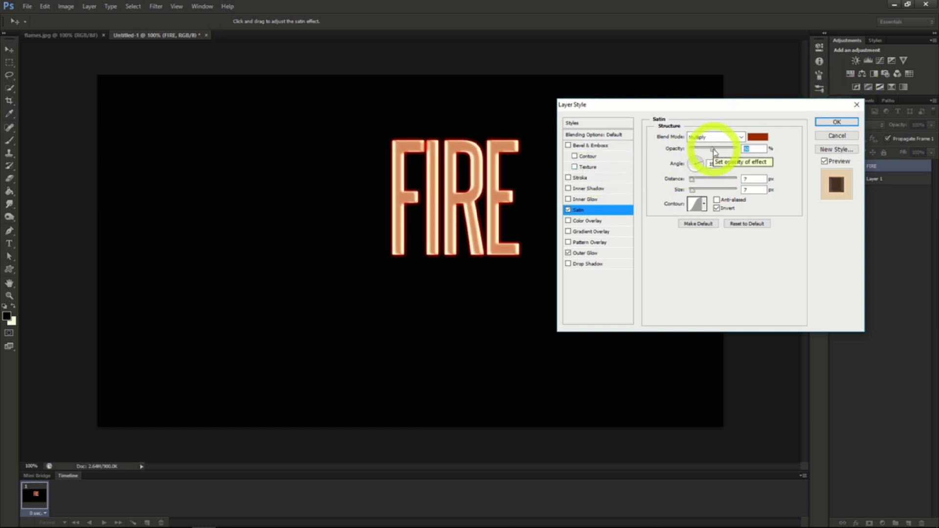
Raise the Satin effect's opacity to 100% and slightly increase its distance on the FIRE text.
drag(714, 152, 750, 147)
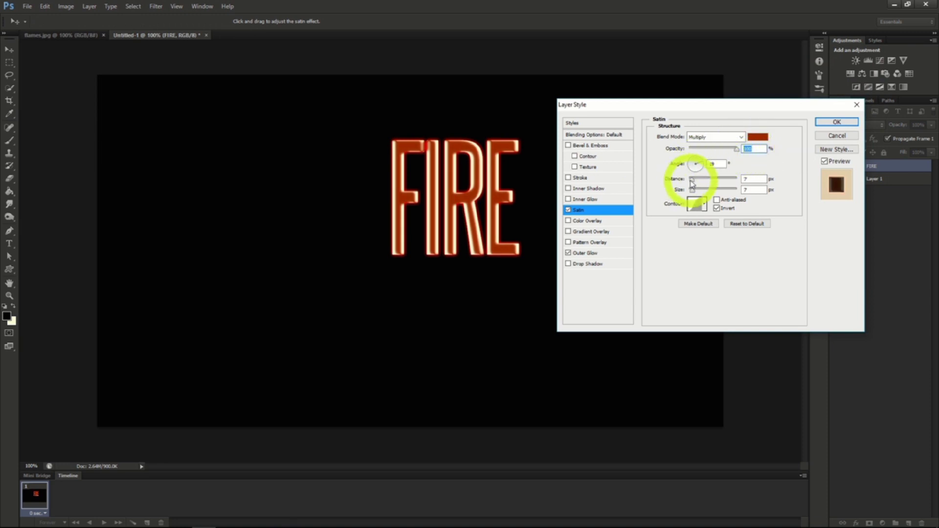
drag(691, 179, 694, 183)
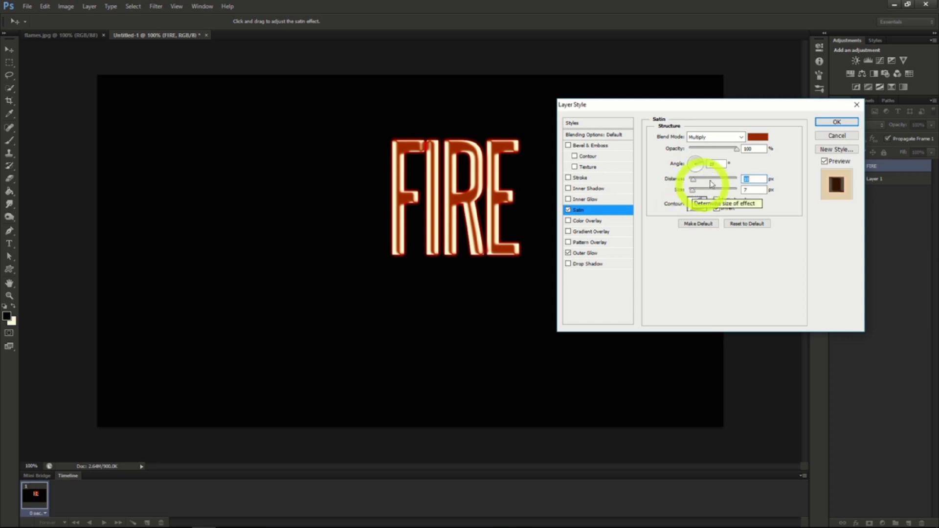
click(836, 122)
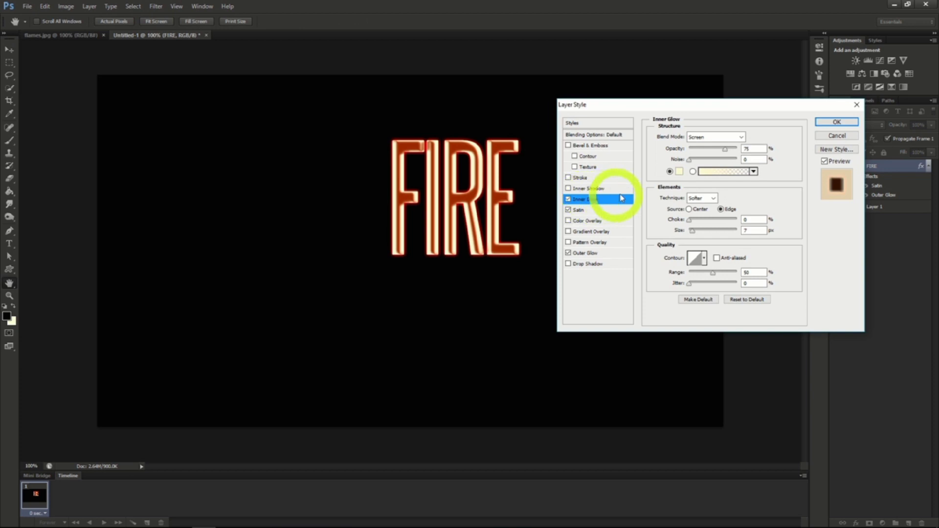
Set the FIRE text's Inner Glow to Color Dodge blending with the yellow color E5C23B.
click(740, 137)
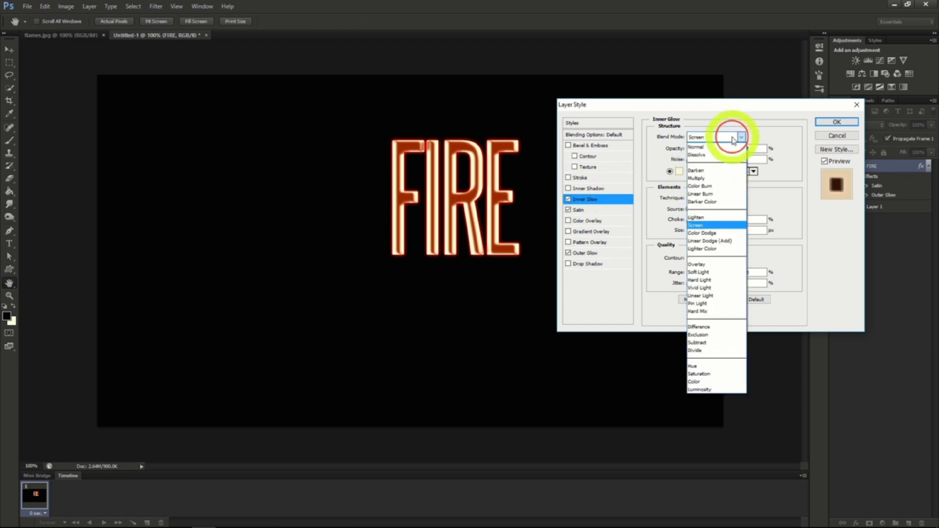
click(703, 234)
click(679, 171)
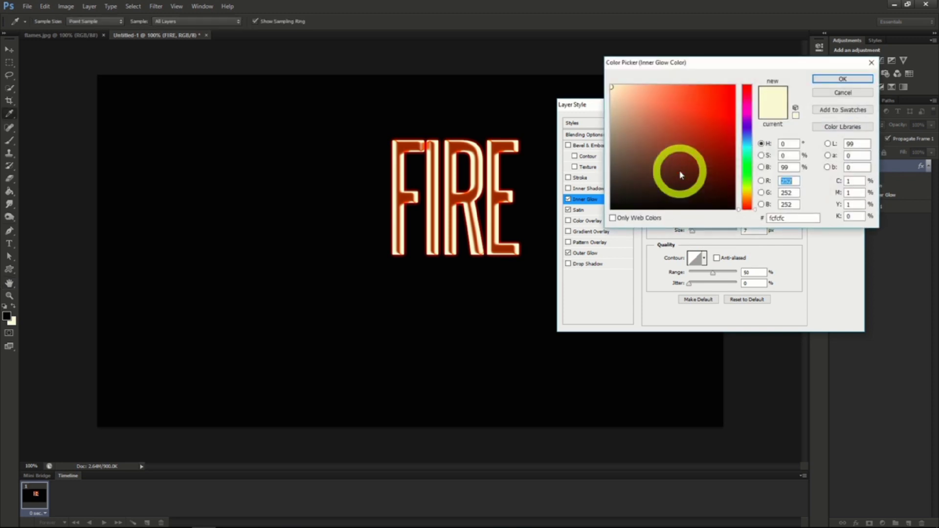
double_click(777, 218)
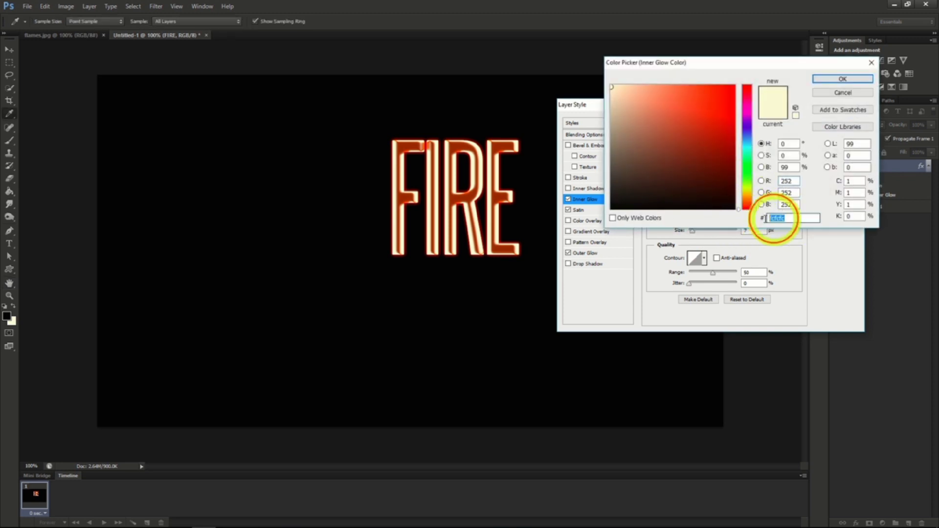
text(E)
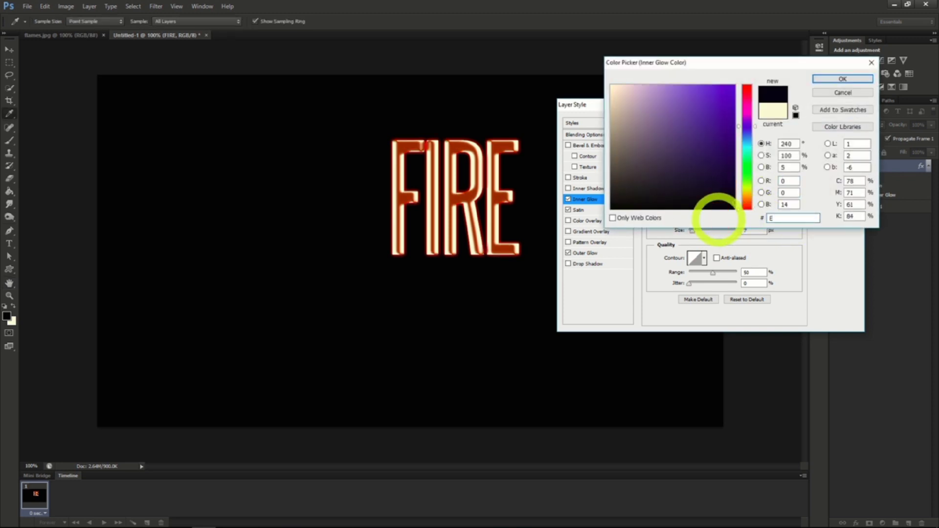
text(5C)
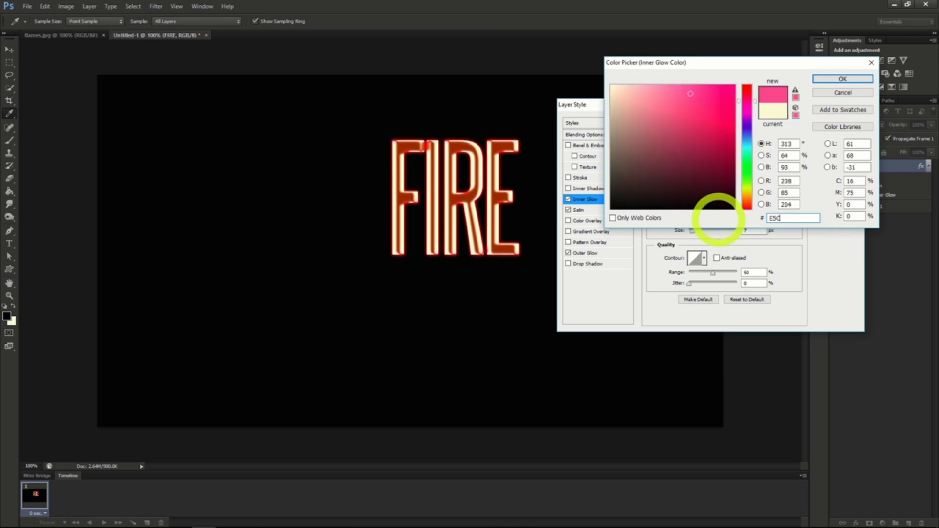
text(238)
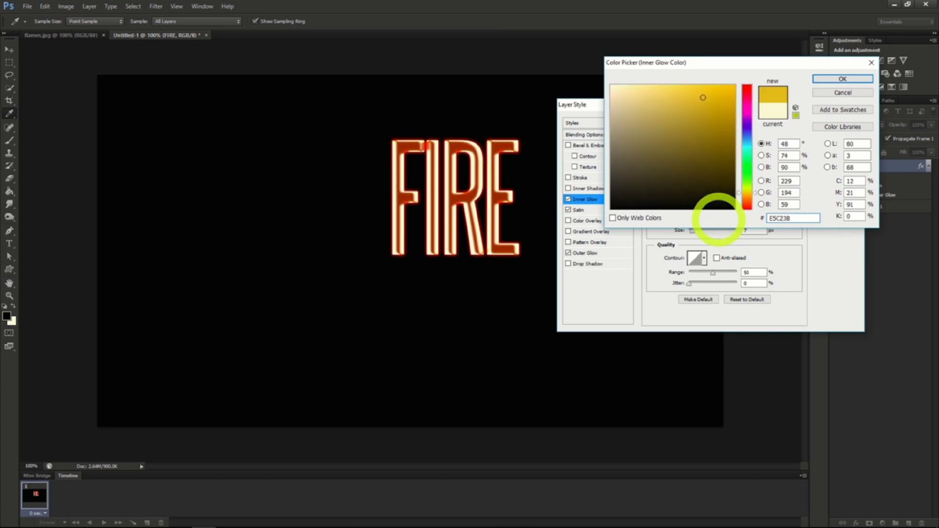
click(841, 79)
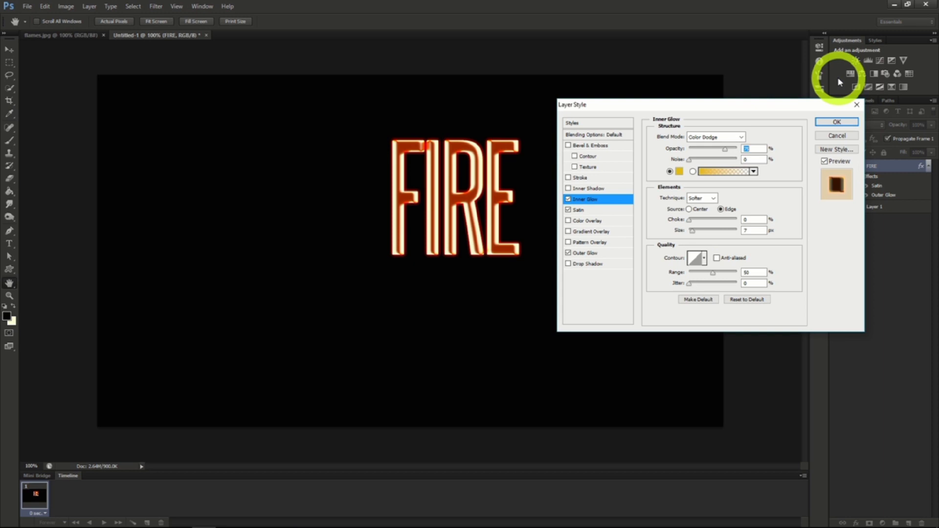
Raise the Inner Glow's opacity to 100%, slightly increase its size, and apply the layer style.
drag(725, 150, 748, 147)
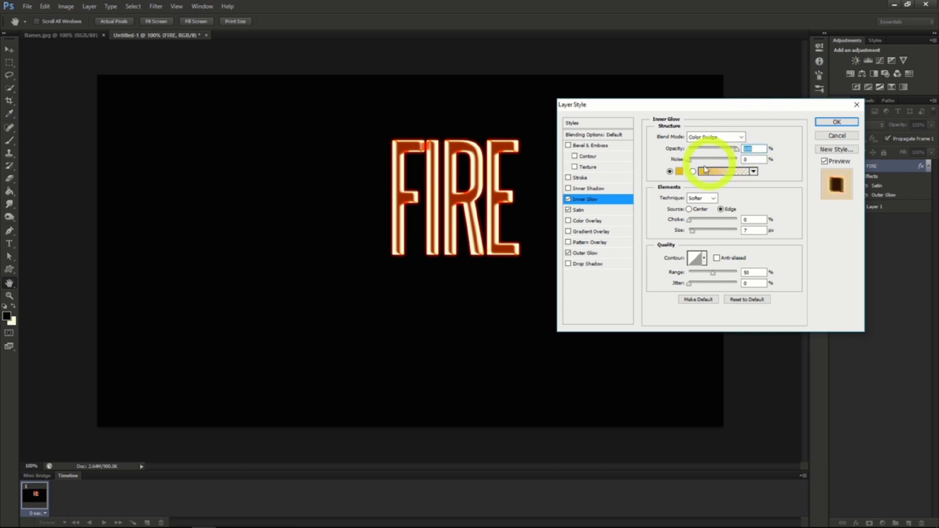
drag(692, 231, 694, 232)
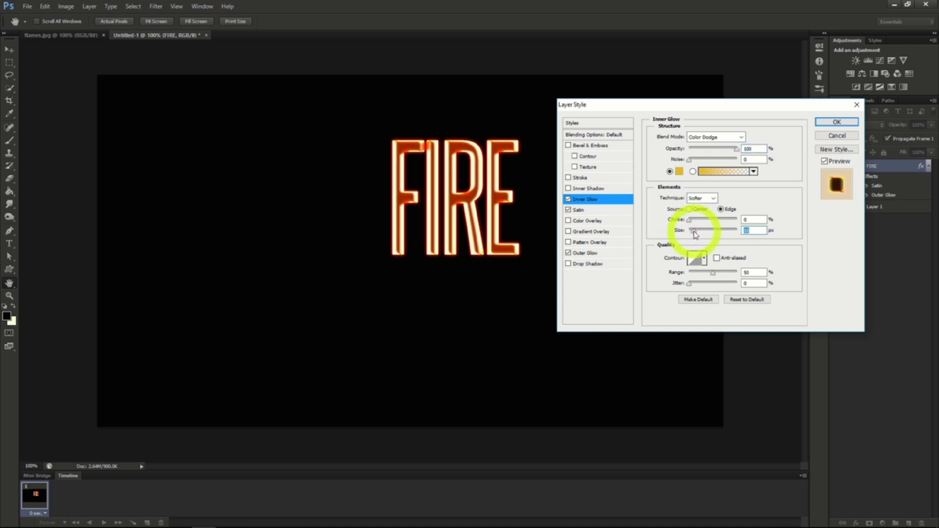
click(834, 124)
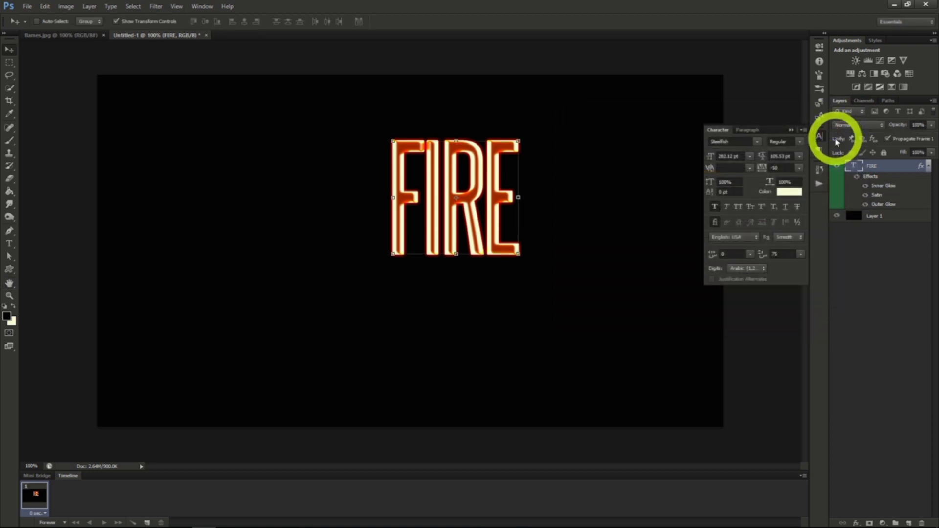
Rasterize the FIRE text layer and move the lettering to the center of the canvas.
right_click(871, 165)
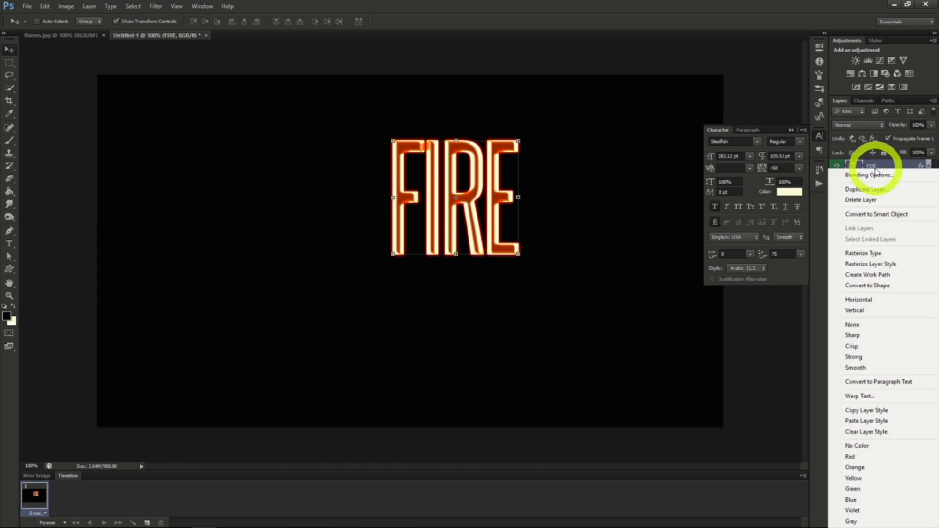
click(863, 257)
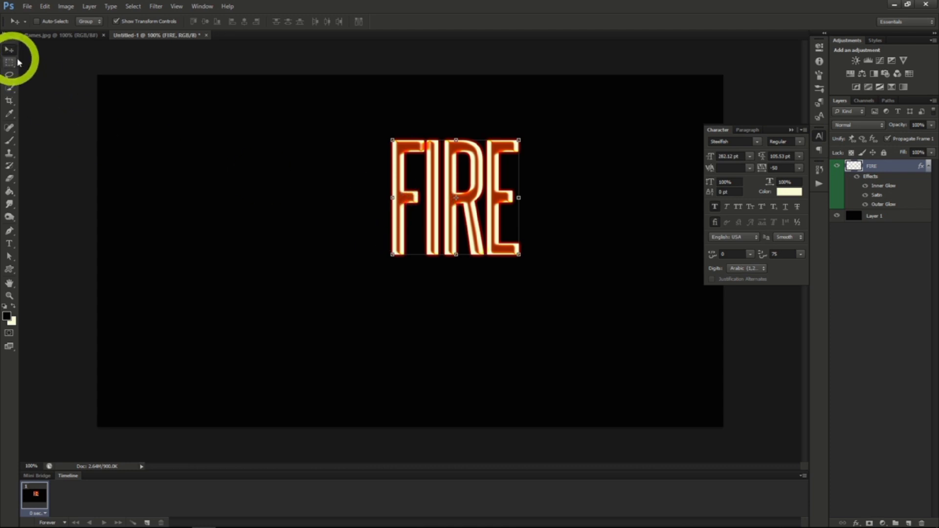
drag(463, 187, 451, 205)
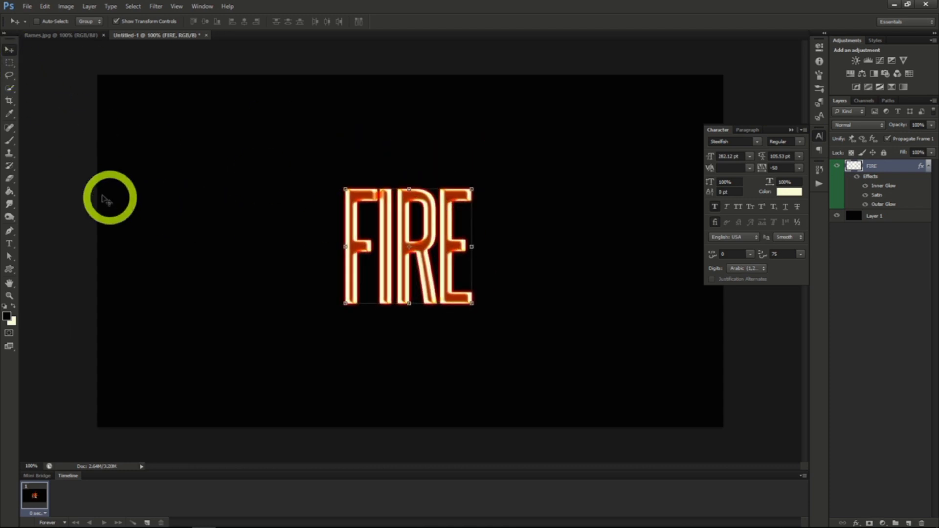
Fade out the tops of the FIRE letters with the Eraser, using a 250 px Soft Round brush at 0% hardness.
click(10, 181)
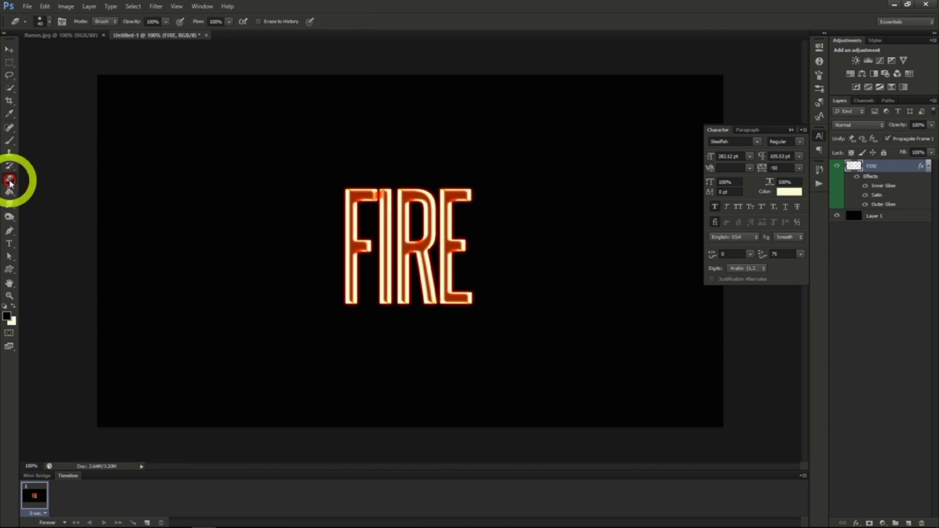
click(50, 22)
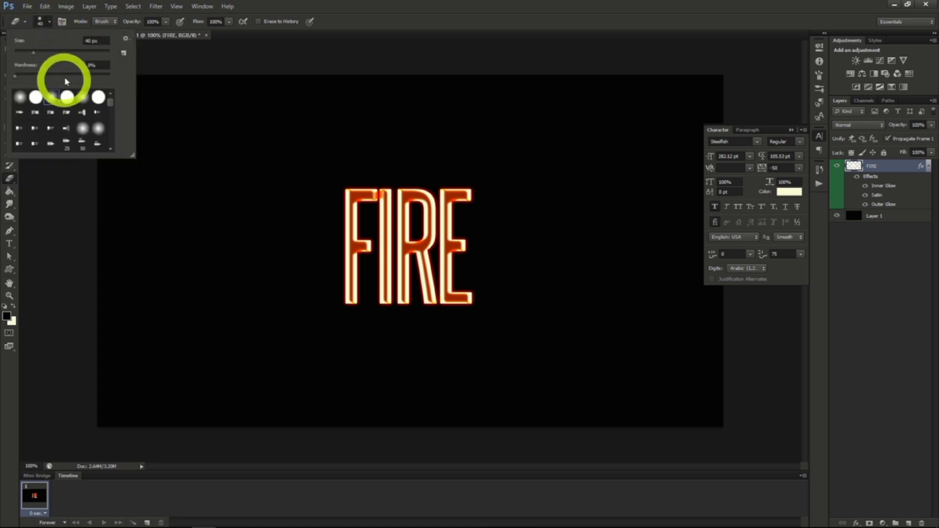
drag(32, 54, 88, 53)
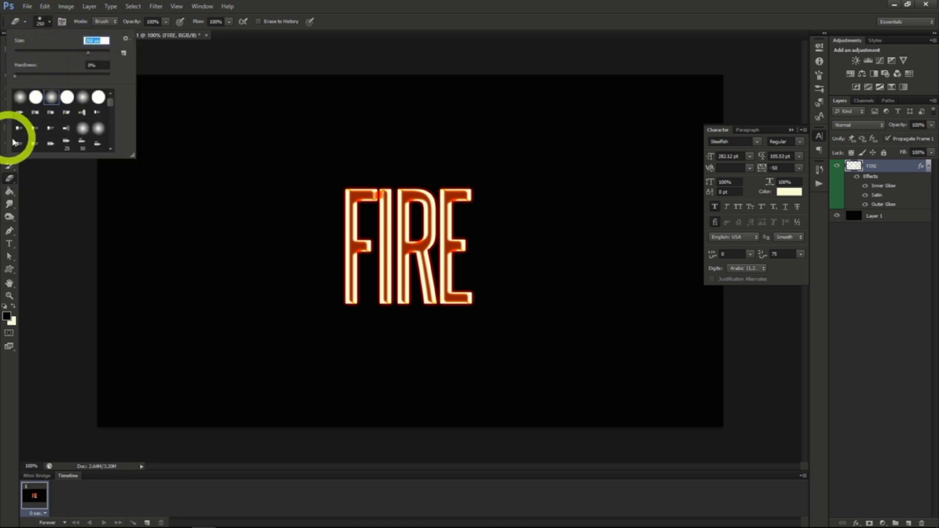
click(52, 97)
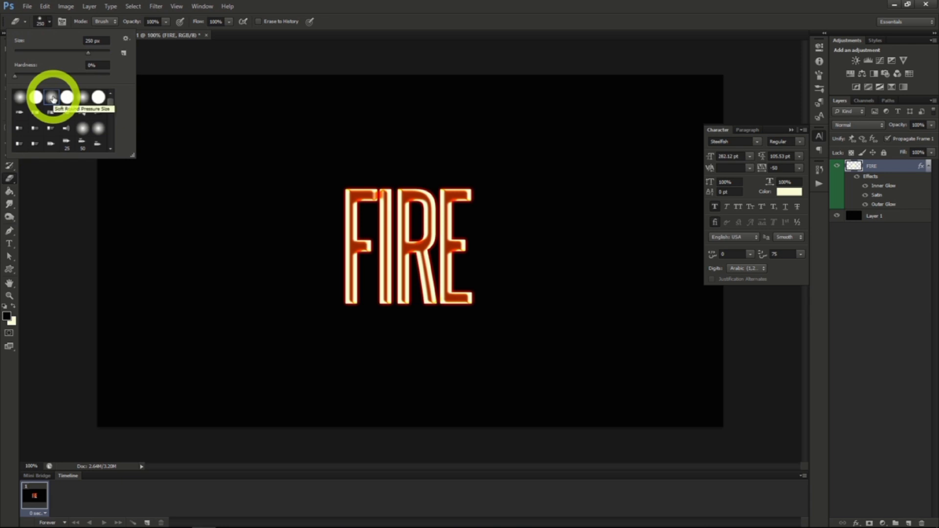
click(48, 22)
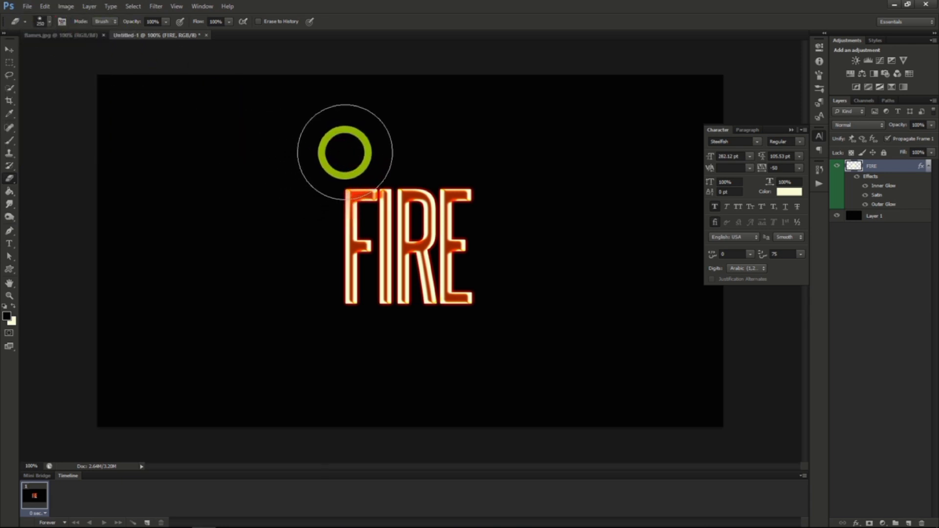
mouse_move(441, 153)
mouse_down()
mouse_move(484, 153)
mouse_move(334, 155)
mouse_up()
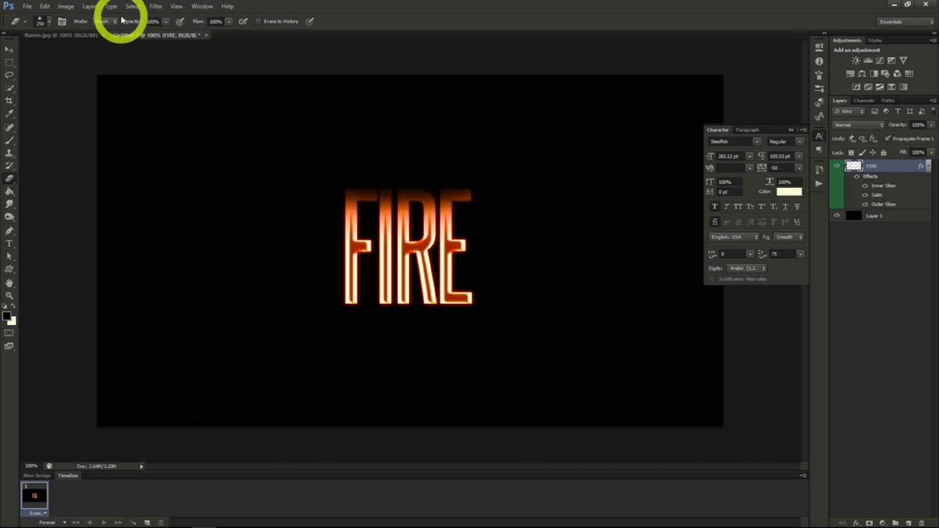
Distort the FIRE lettering with a ZigZag filter in Pond Ripples style, with amount 4 and slightly fewer ridges.
click(155, 7)
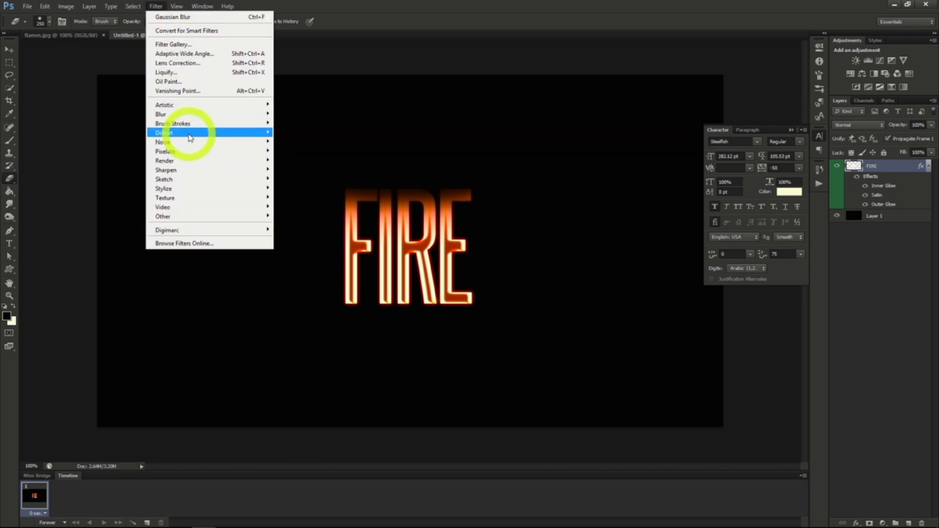
mouse_move(190, 137)
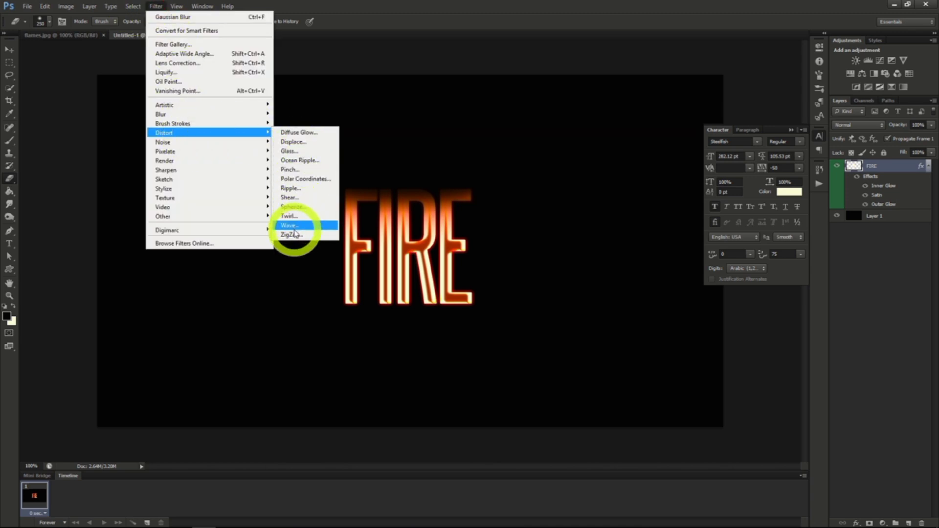
click(293, 234)
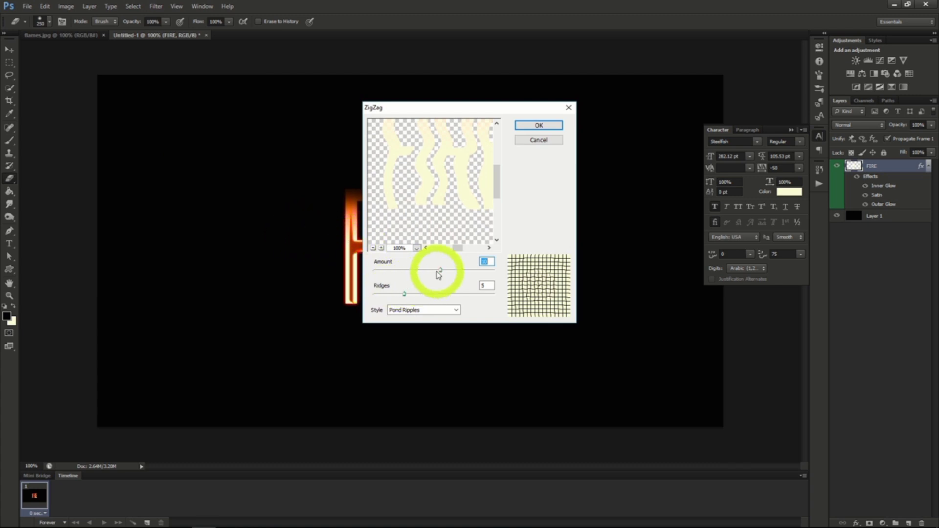
drag(439, 274, 401, 294)
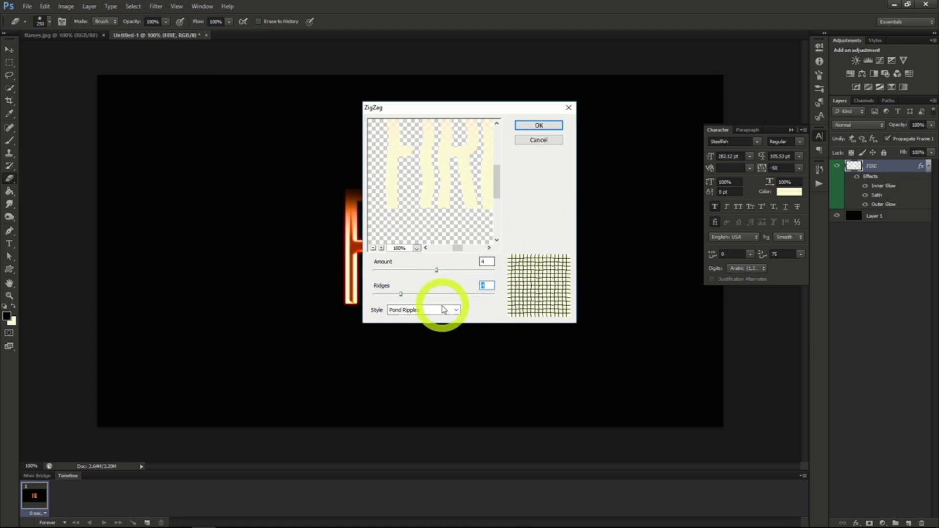
click(519, 128)
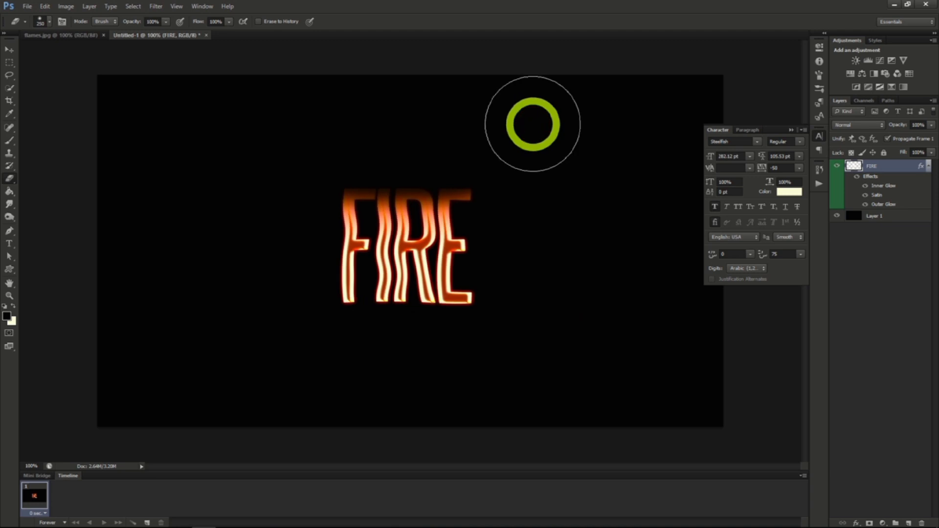
Copy the flames.jpg image into the FIRE document and load the Green channel as a selection.
click(77, 37)
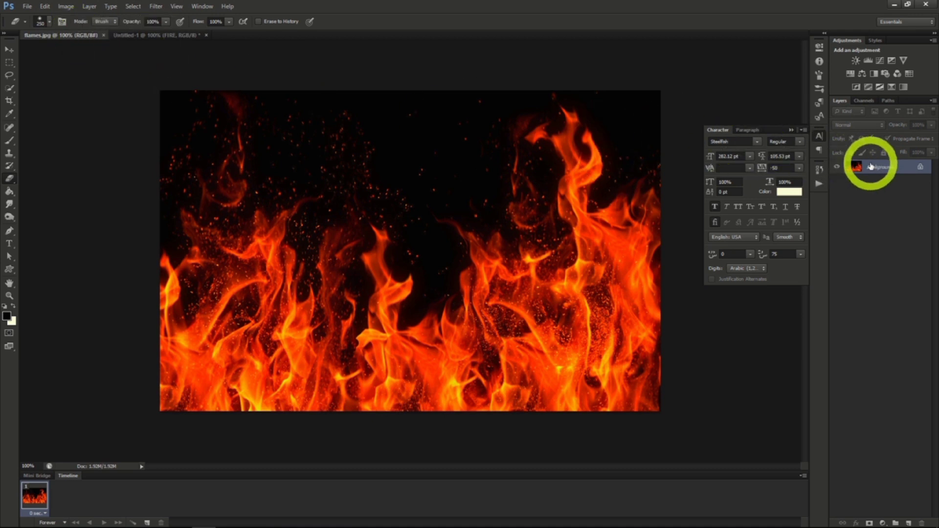
drag(871, 166, 171, 38)
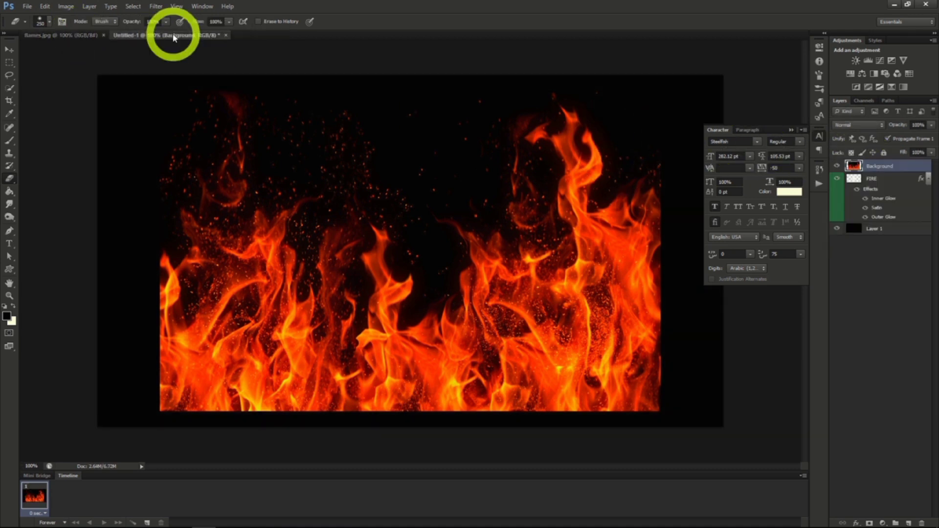
click(864, 100)
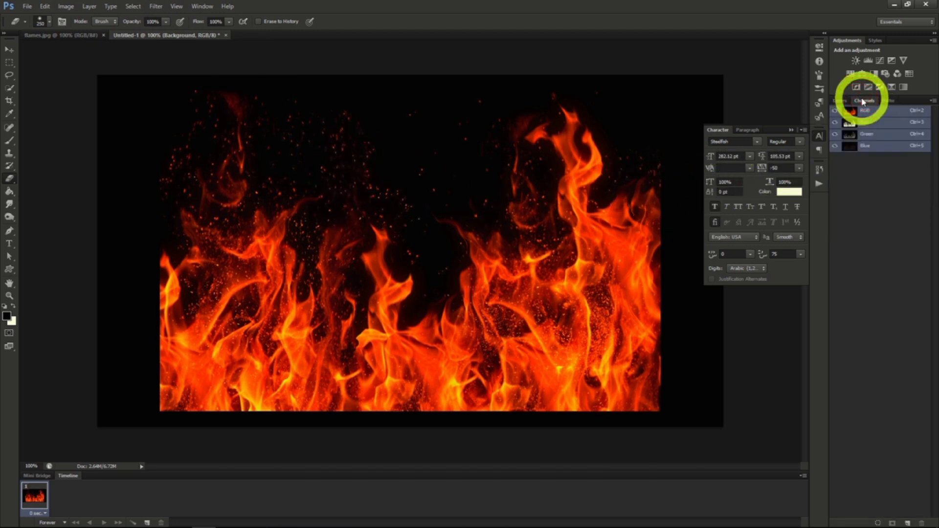
ctrl+click(870, 137)
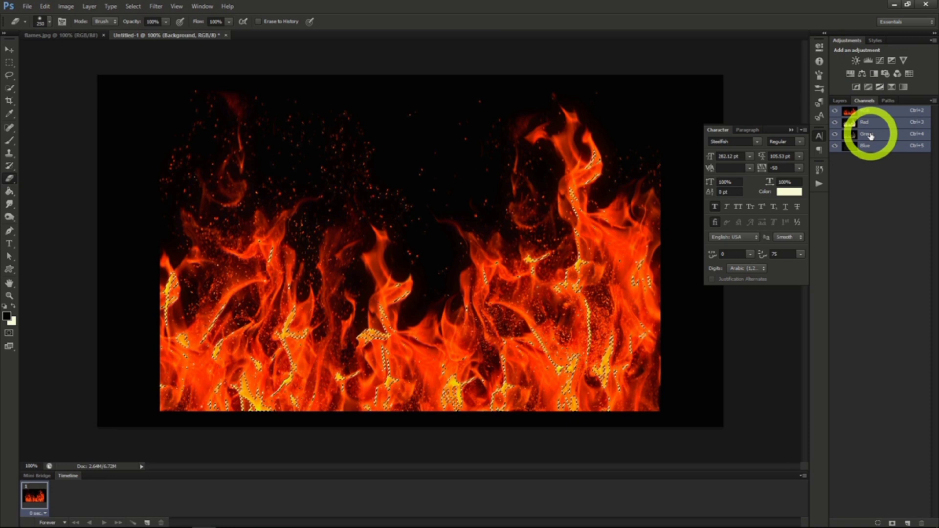
Copy the selected flame areas to a new layer and delete the full flames image layer.
click(844, 101)
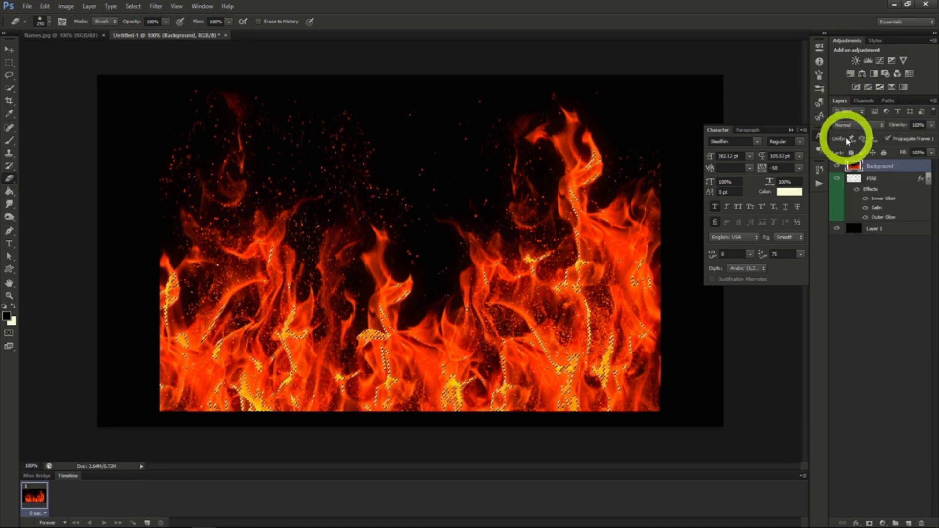
key(ctrl+j)
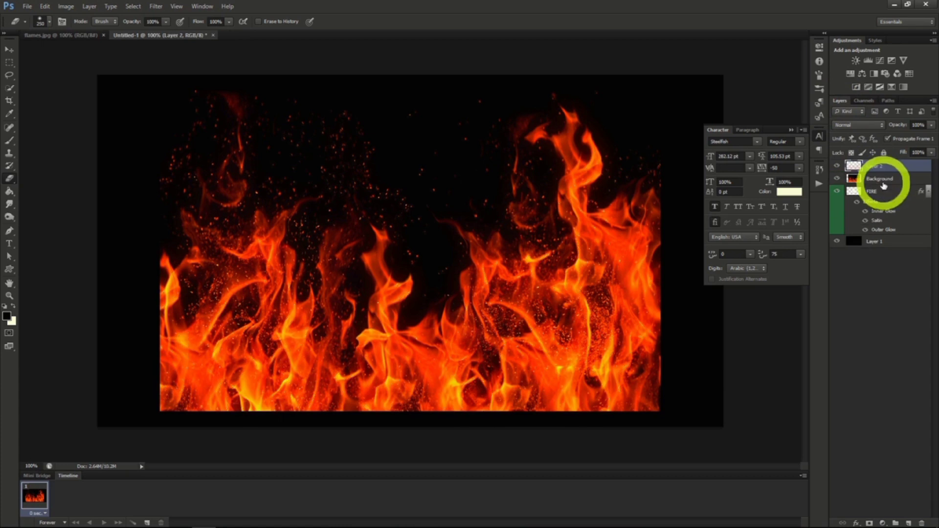
click(872, 179)
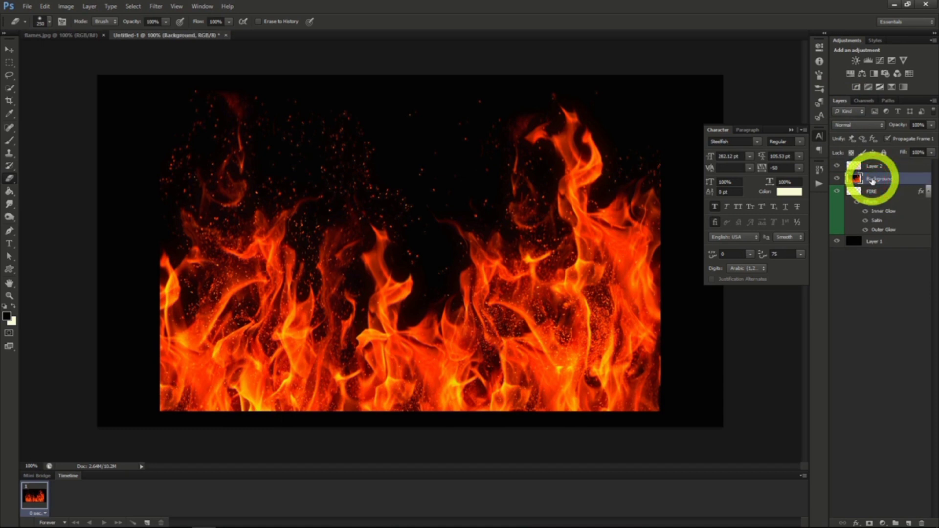
key(Delete)
Rename the copied flames layer to "Fire Main" and move the flames slightly upward on the canvas.
double_click(874, 166)
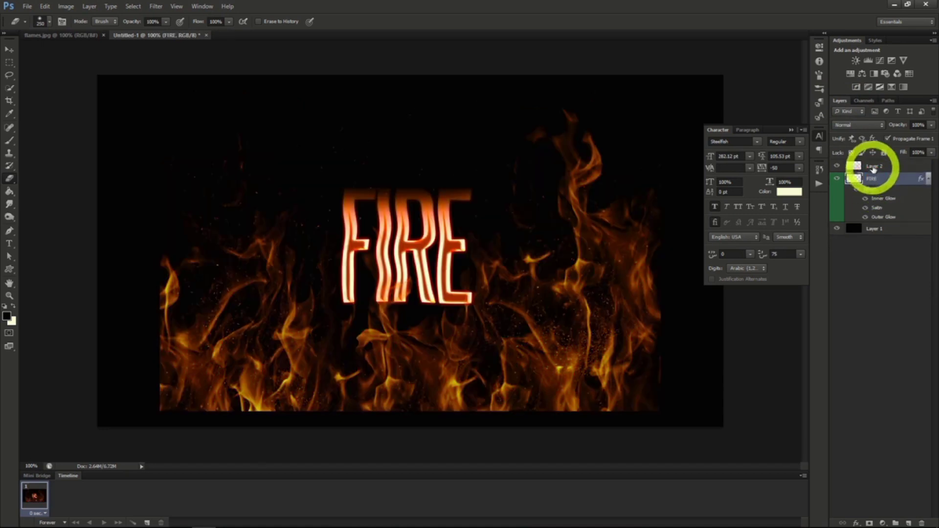
text(Fl)
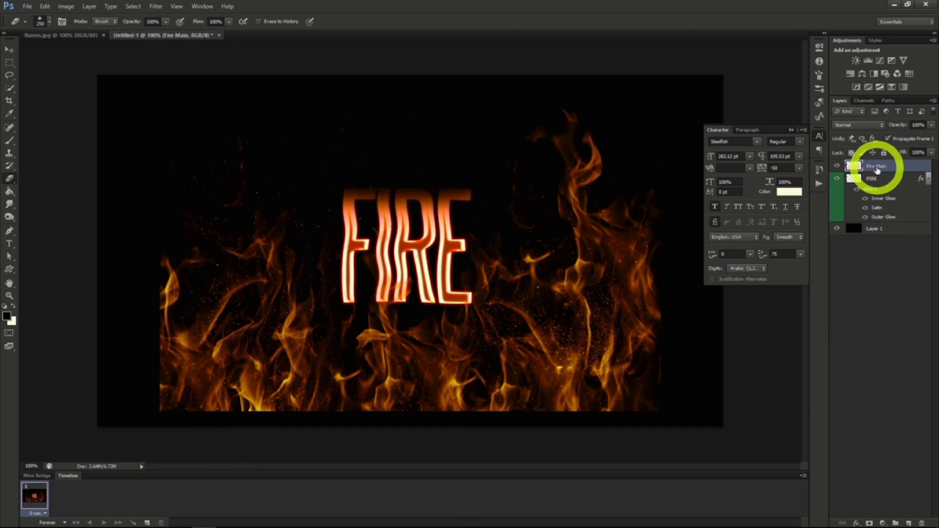
click(9, 50)
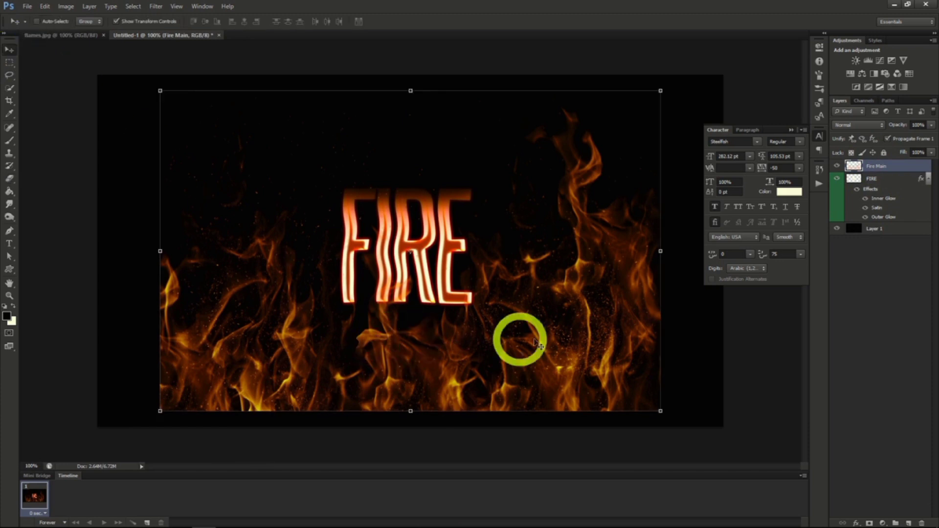
drag(519, 335, 539, 315)
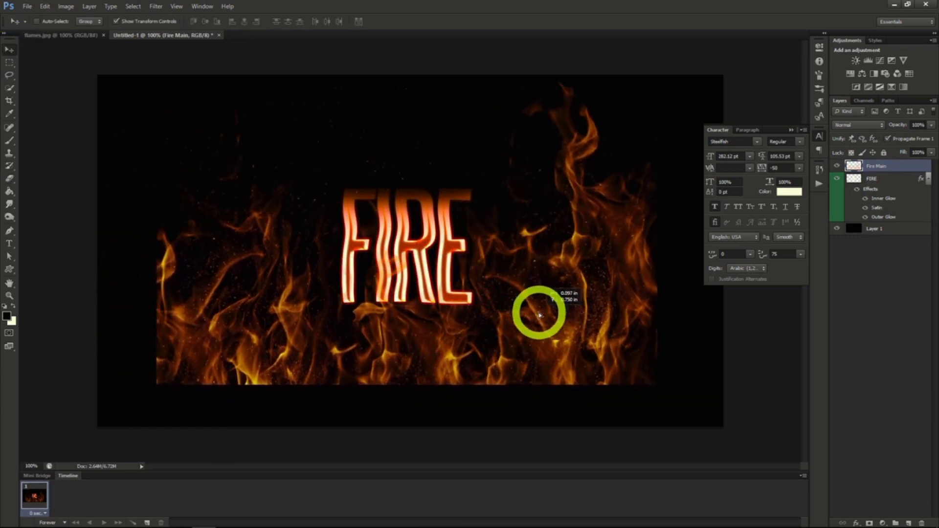
Scale the Fire Main layer proportionally to about 55% and move the flames over the FIRE lettering.
key(ctrl+t)
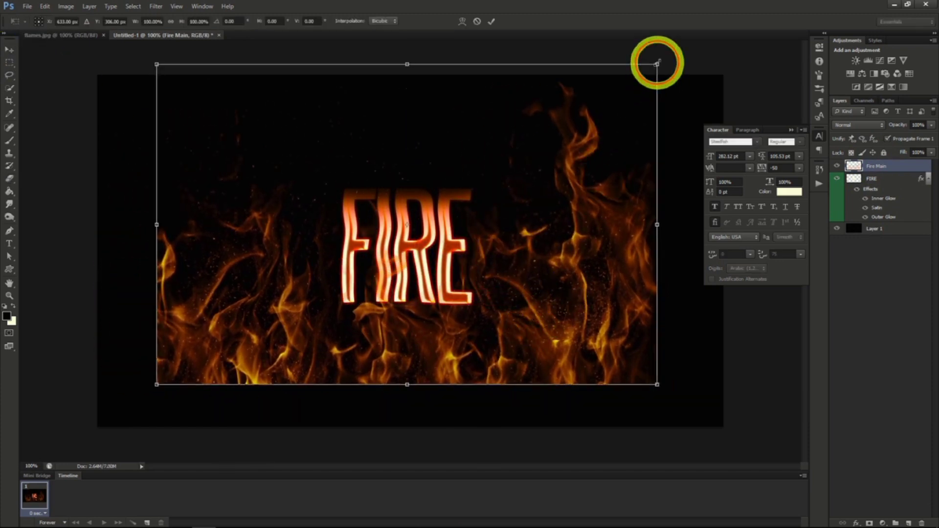
click(171, 21)
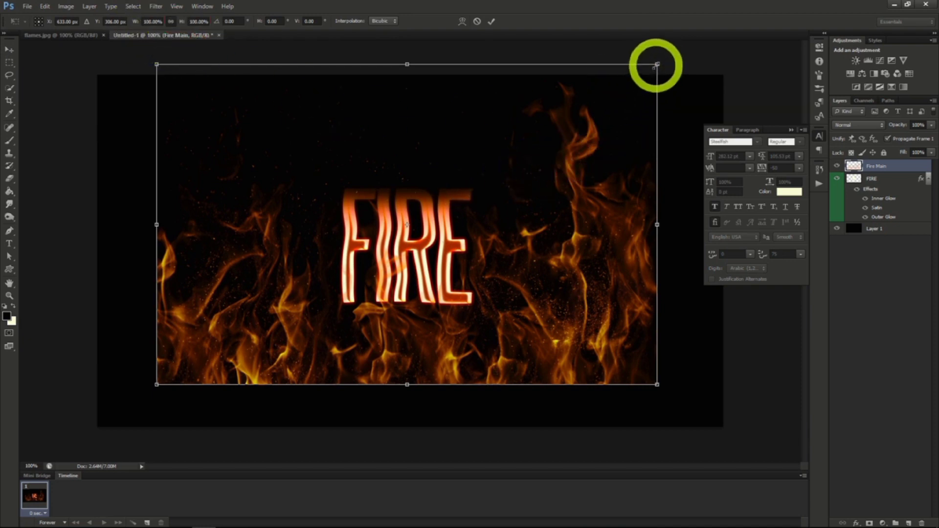
drag(657, 64, 433, 207)
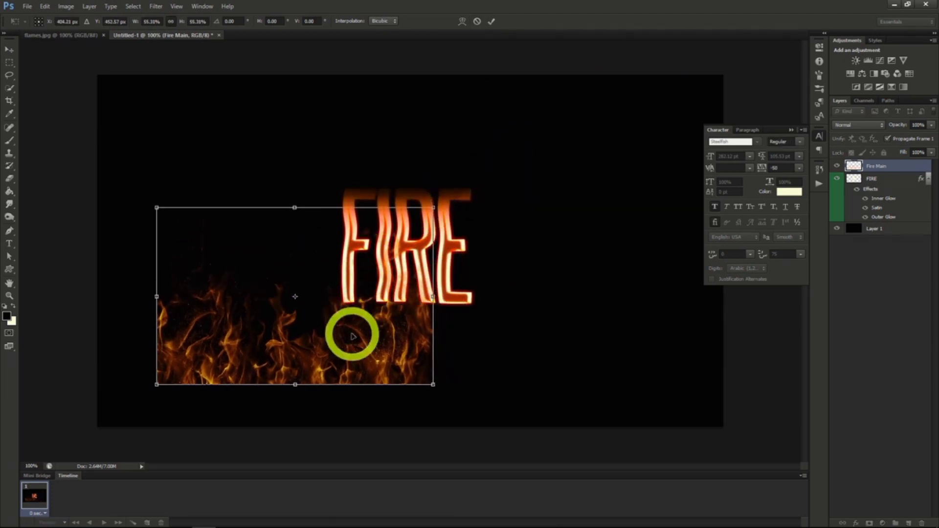
drag(352, 336, 417, 264)
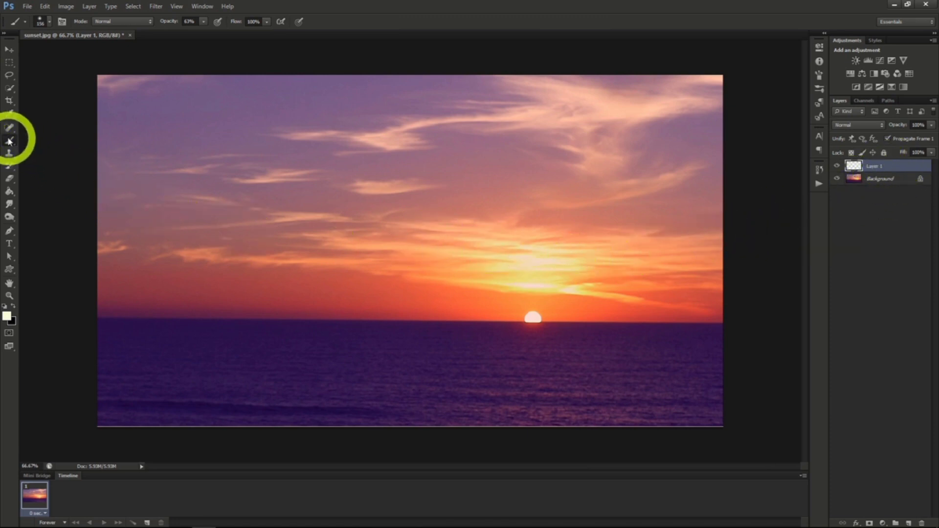
Paint one soft pale glow on Layer 1 to the left of the sun with a 300 px brush.
click(51, 25)
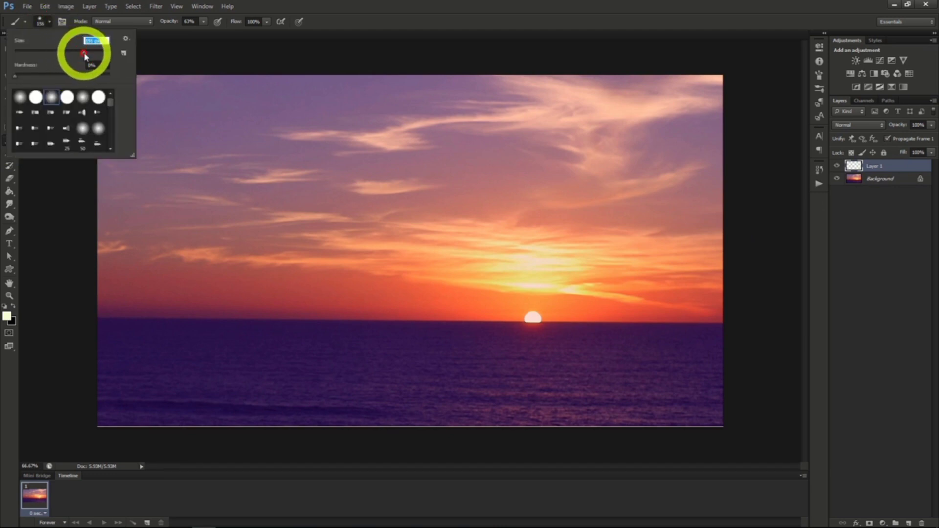
drag(84, 55, 91, 57)
click(51, 24)
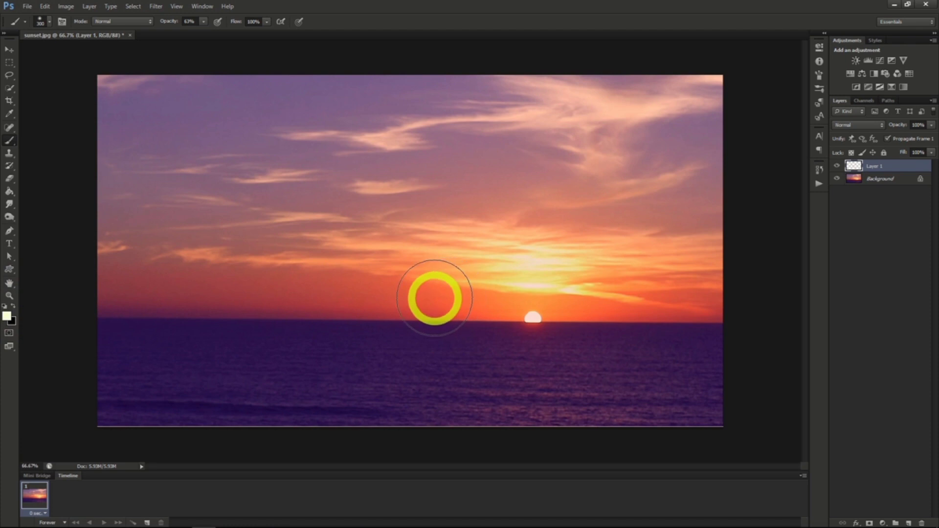
click(435, 298)
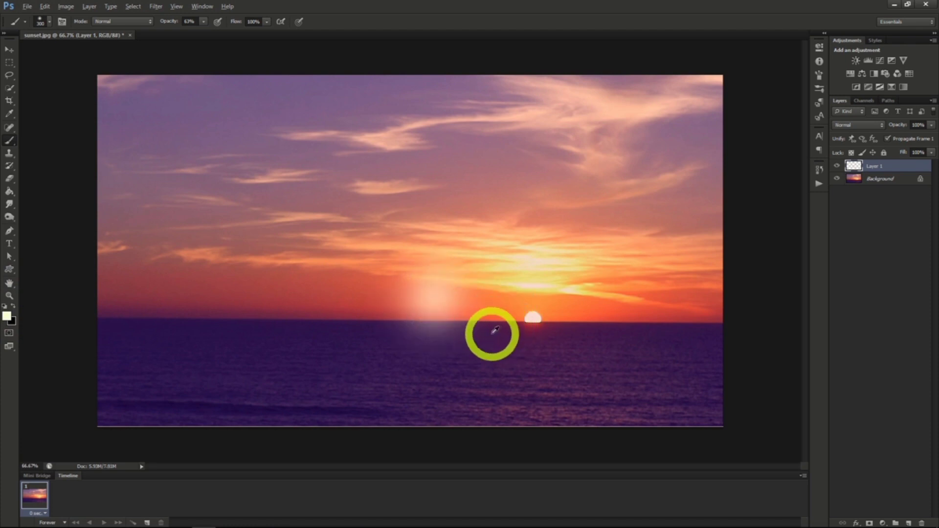
Add 3.5% monochromatic noise to the glow on Layer 1.
scroll(472, 325, up, 4)
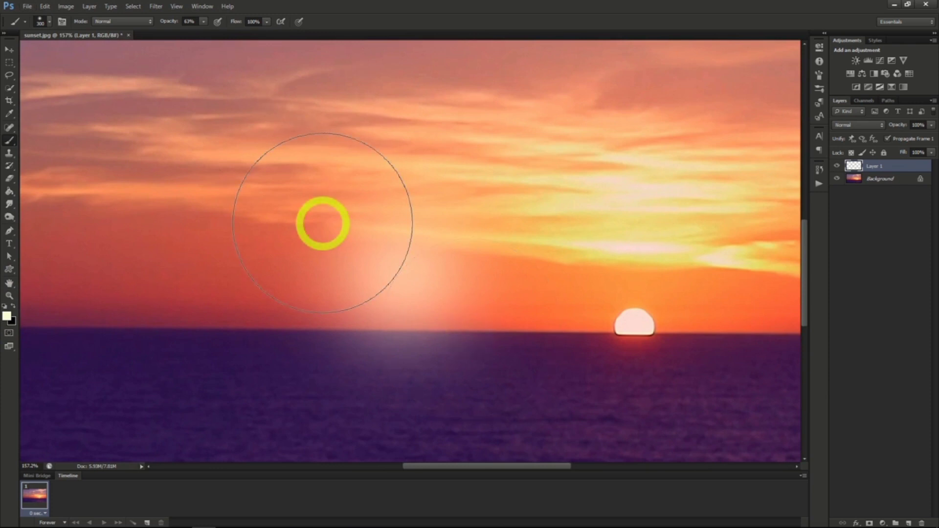
click(156, 6)
mouse_move(210, 142)
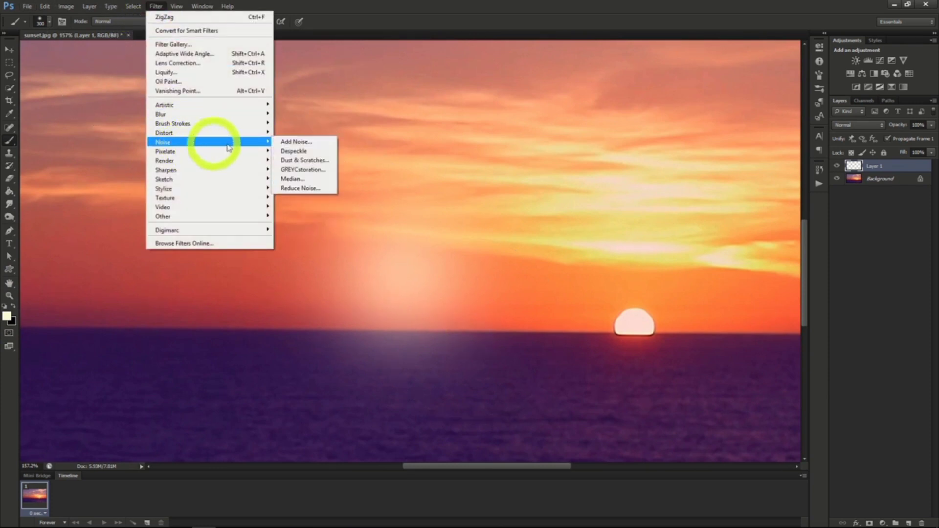
click(309, 145)
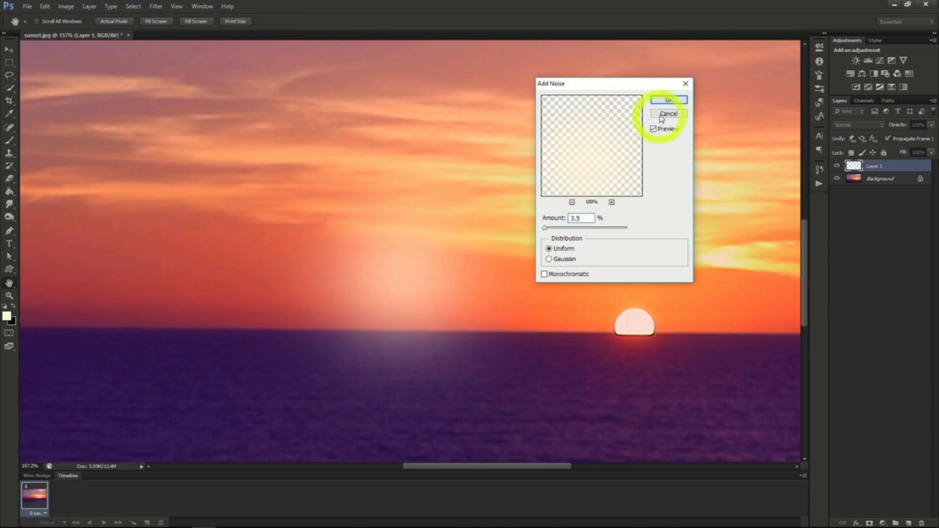
click(544, 274)
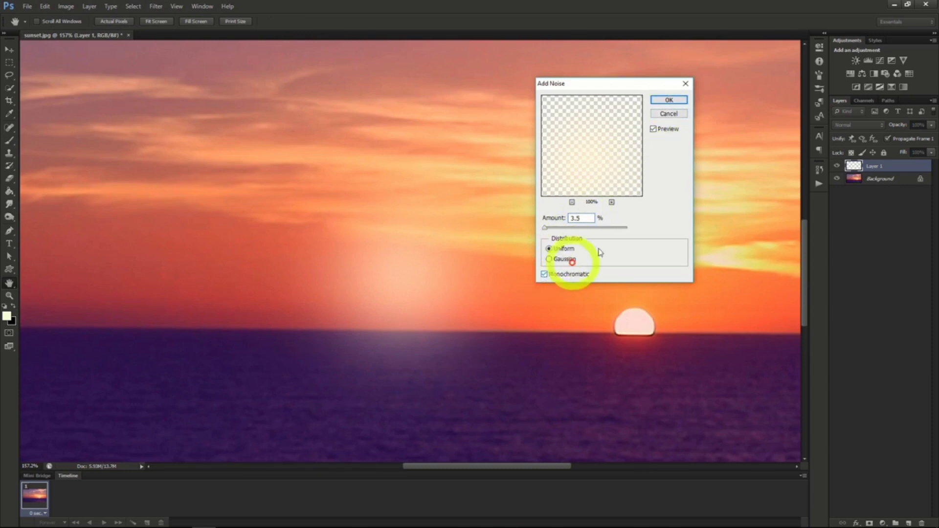
click(663, 100)
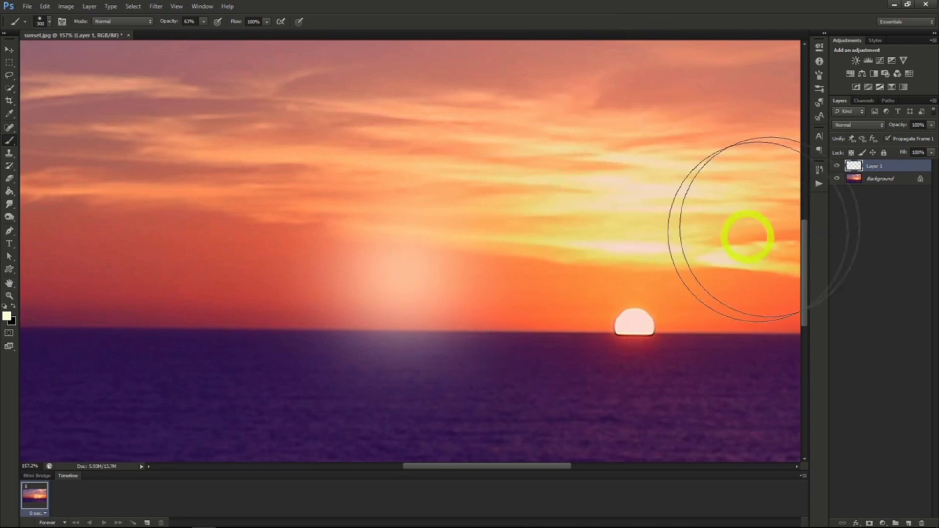
Duplicate the glow layer as "White" and rename the original Layer 1 to "Orange".
right_click(876, 165)
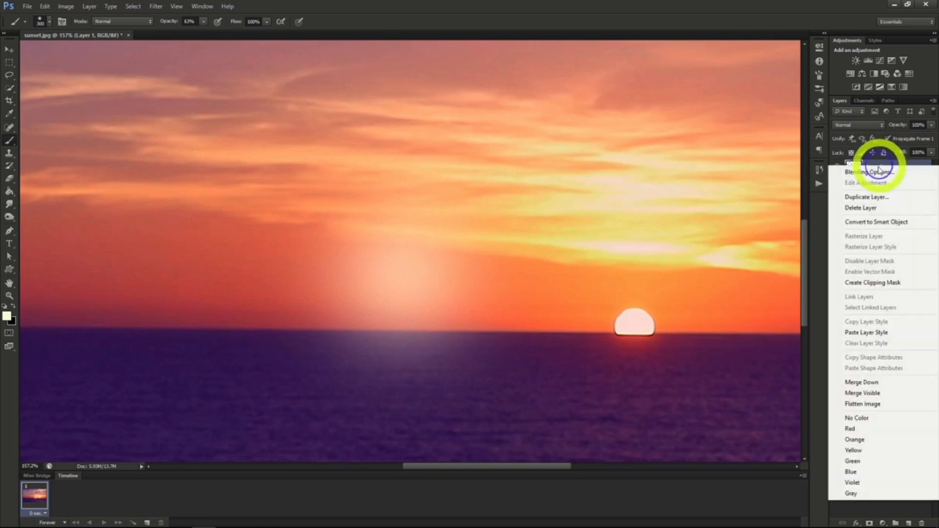
click(875, 200)
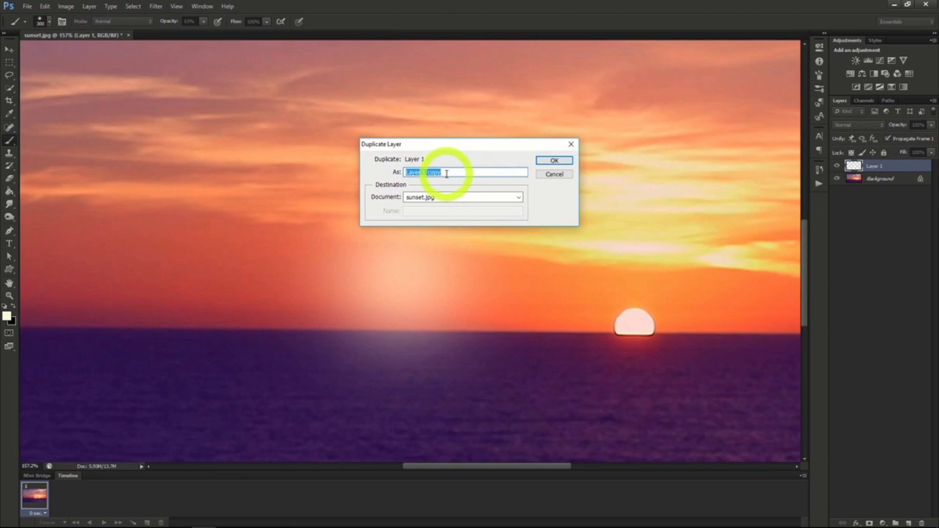
text(White)
key(Return)
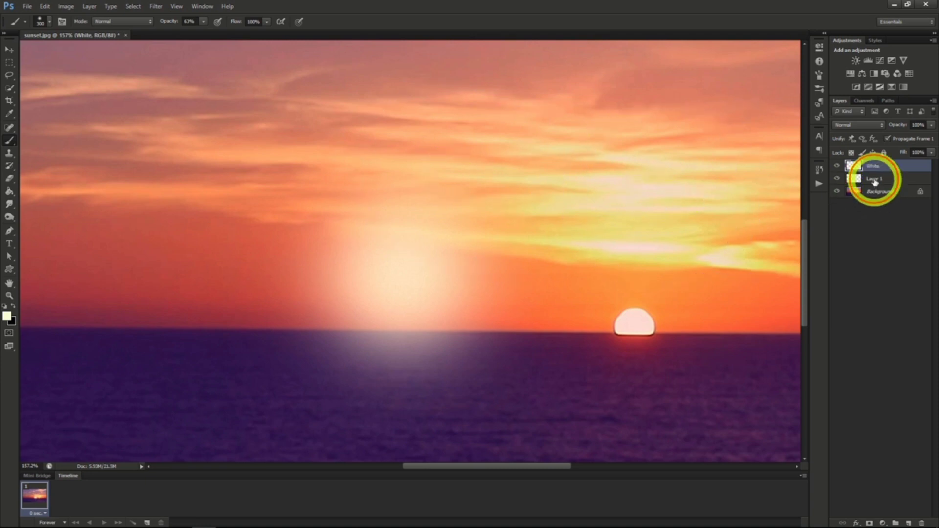
right_click(875, 180)
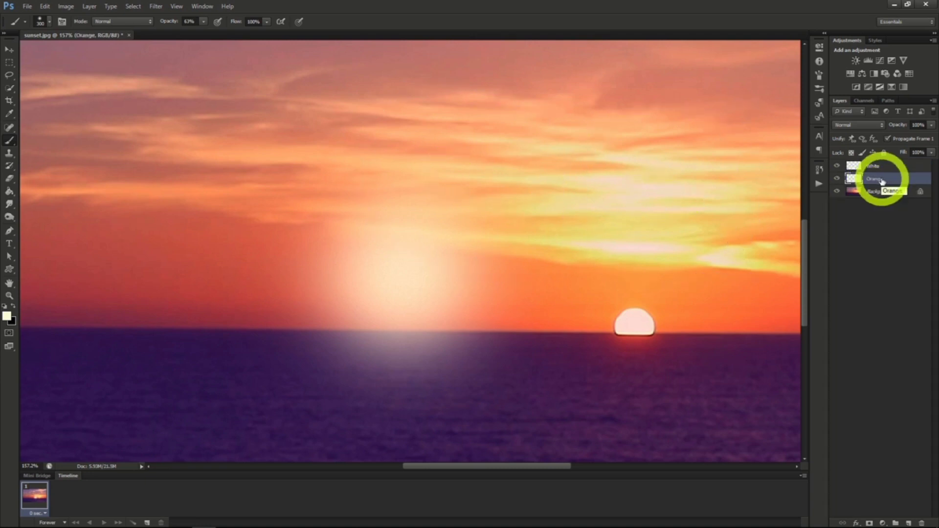
Hide the White layer and colorize the Orange layer using Hue/Saturation with hue 45, saturation 97 and slightly reduced lightness.
click(836, 166)
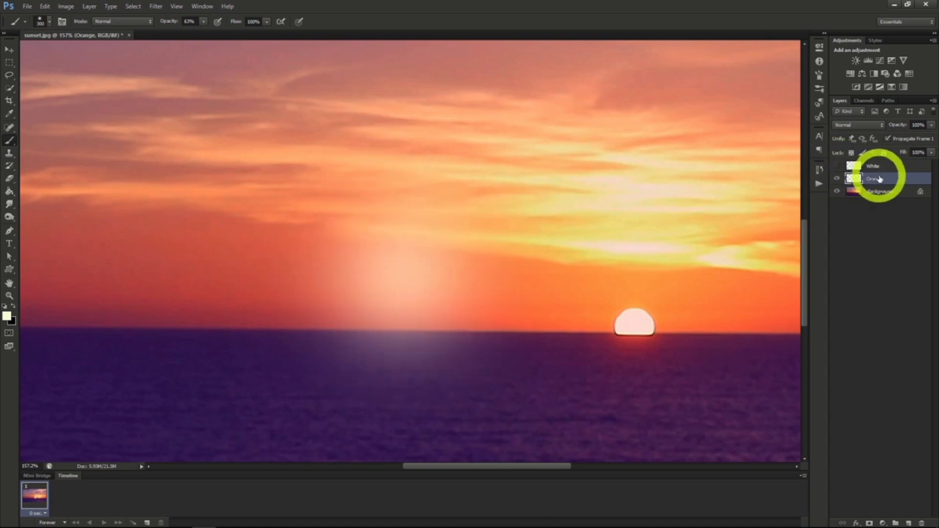
click(66, 7)
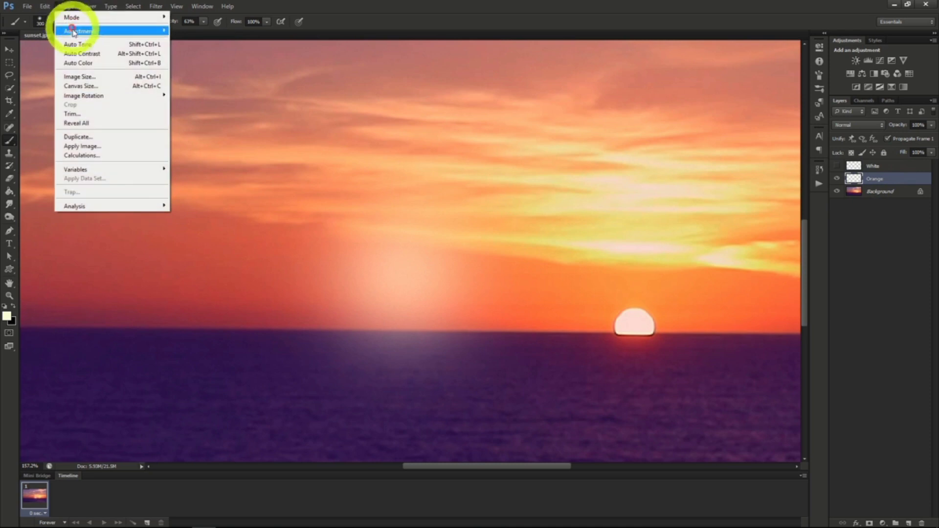
mouse_move(89, 32)
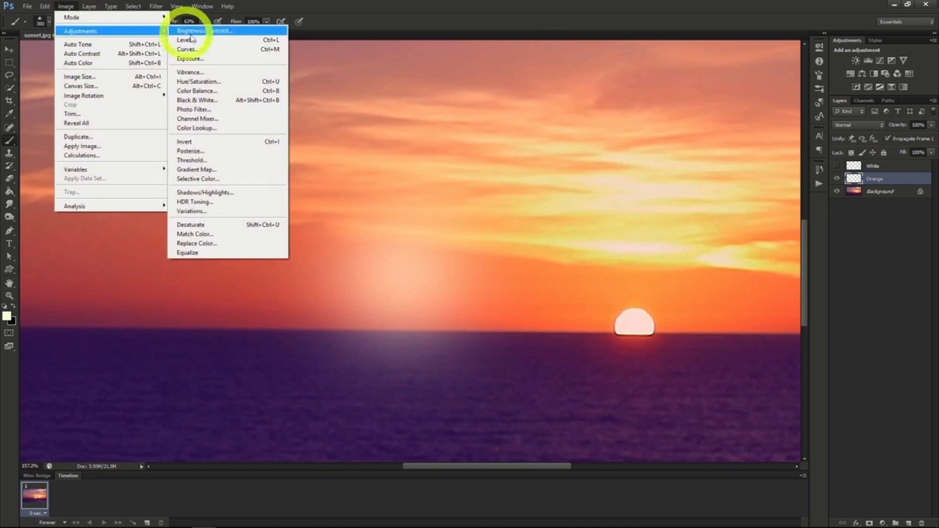
click(207, 81)
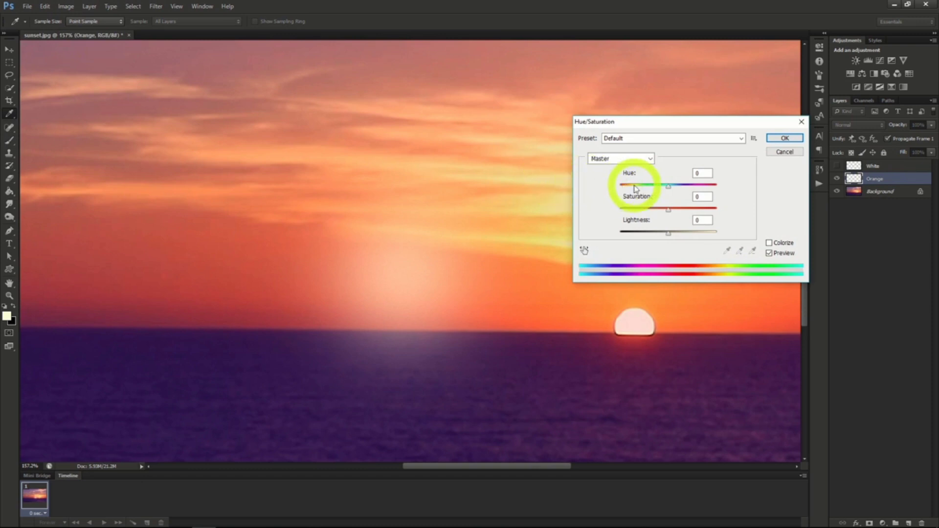
click(769, 243)
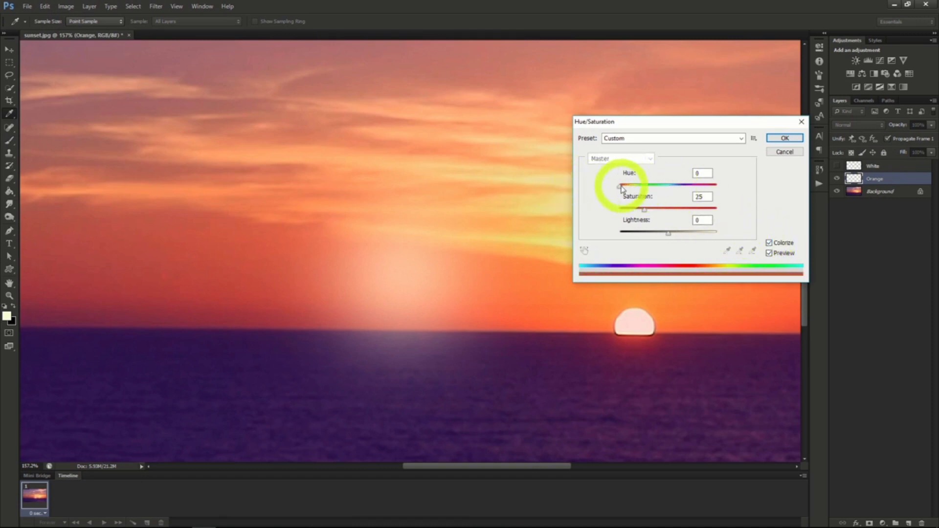
drag(620, 186, 724, 210)
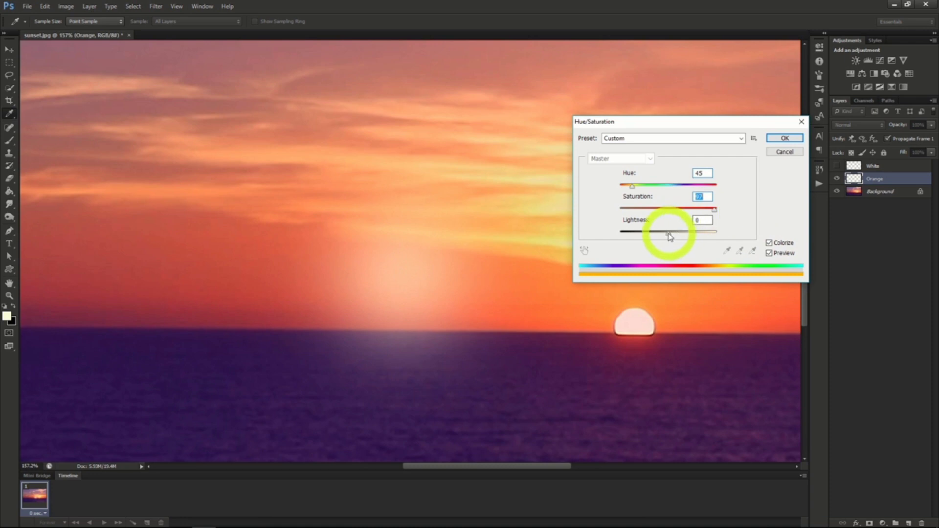
drag(667, 234, 659, 236)
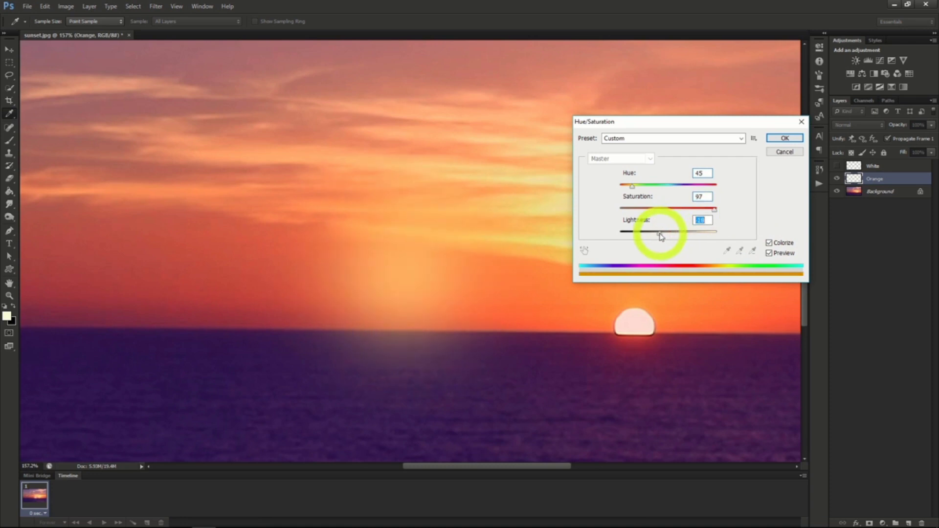
click(784, 138)
key(b)
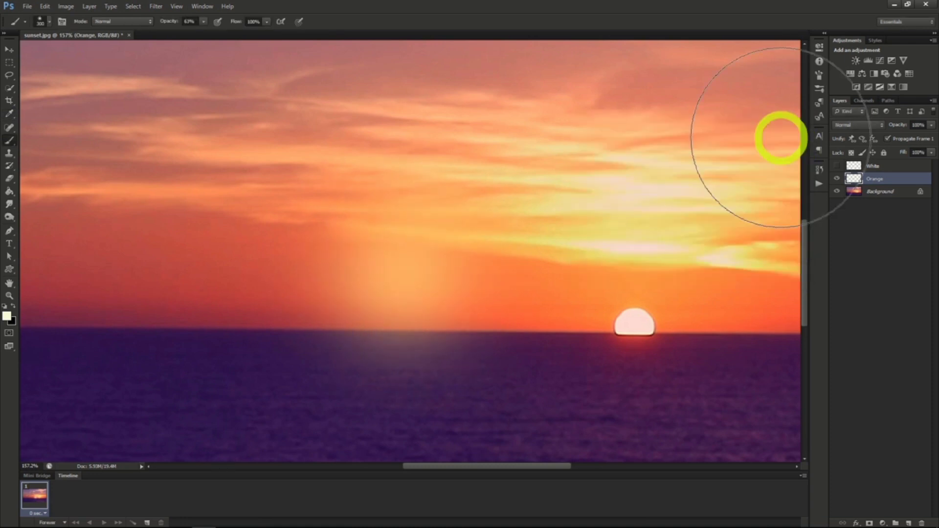
Set the Orange layer's blend mode to Screen, show the White layer and set its blend mode to Linear Dodge (Add).
click(855, 125)
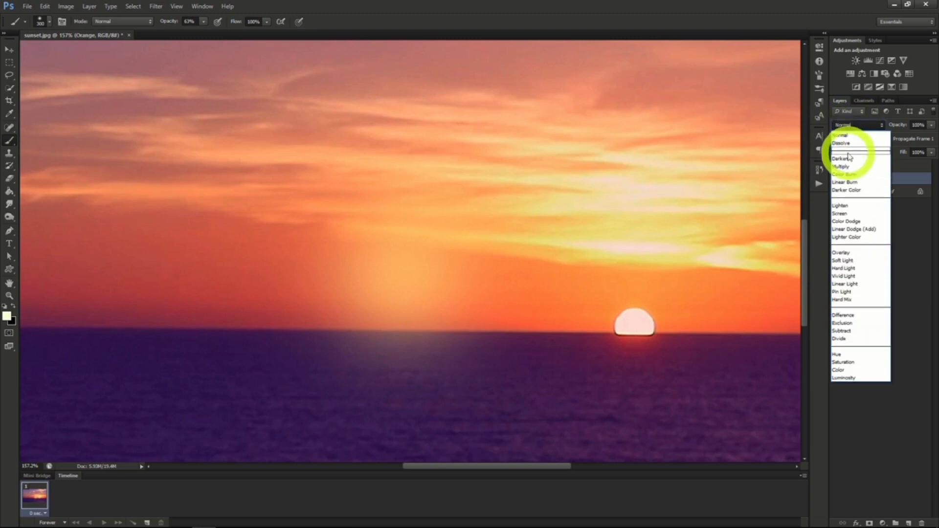
click(843, 213)
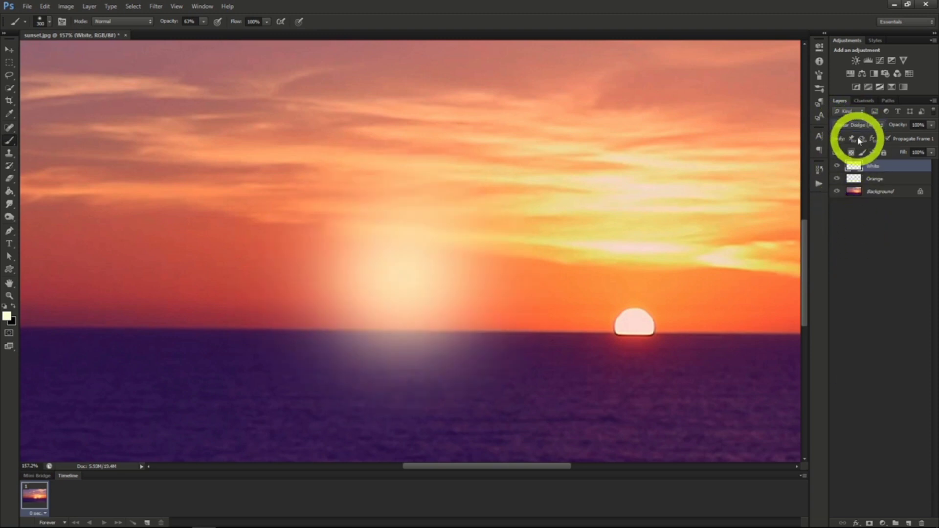
click(858, 126)
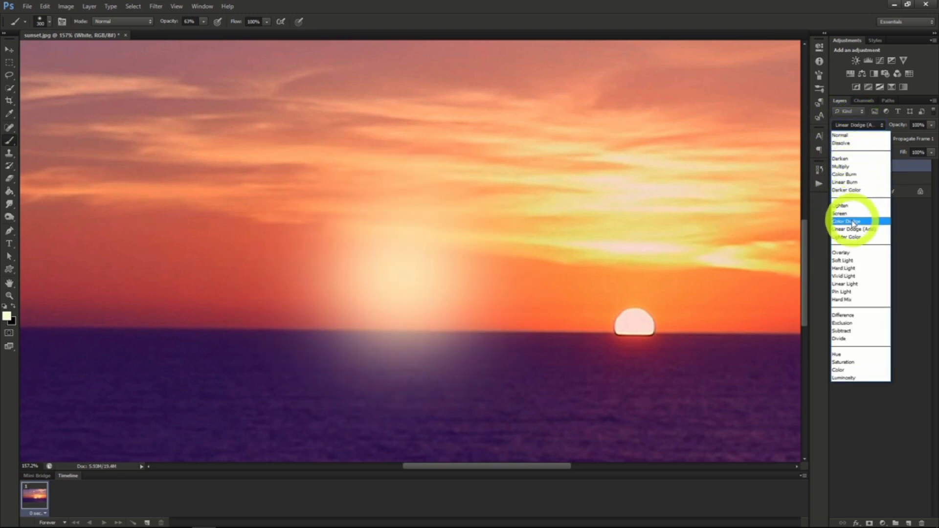
click(851, 230)
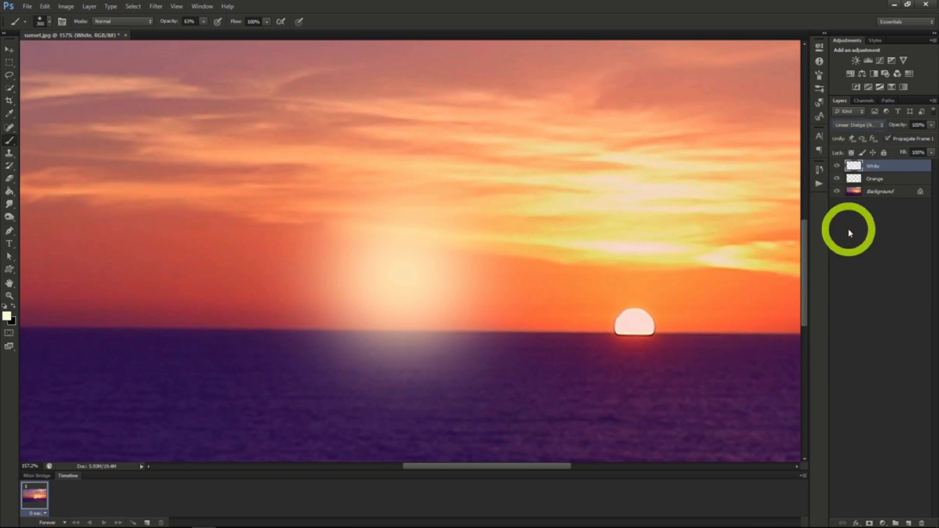
Enlarge the Orange layer's glow proportionally to about 113.7% and recentre it on the white glow.
click(875, 179)
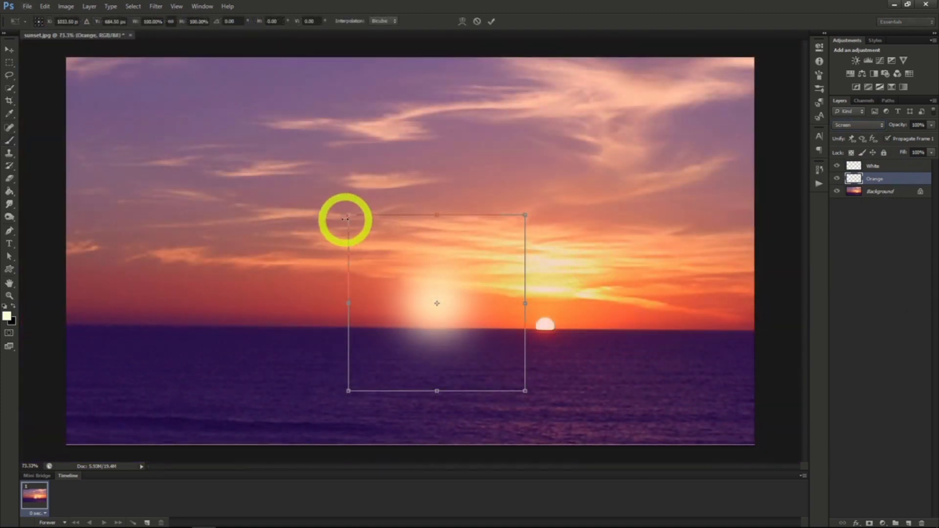
drag(346, 210, 317, 195)
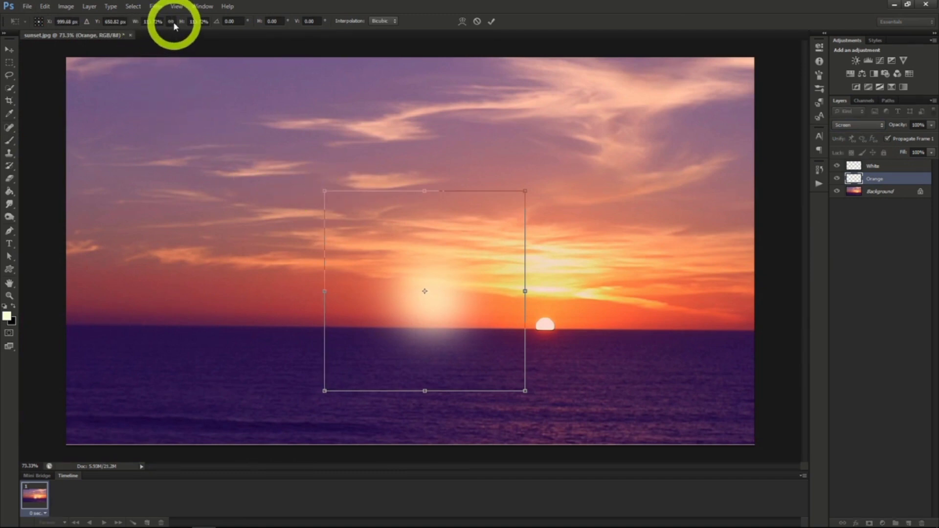
click(173, 24)
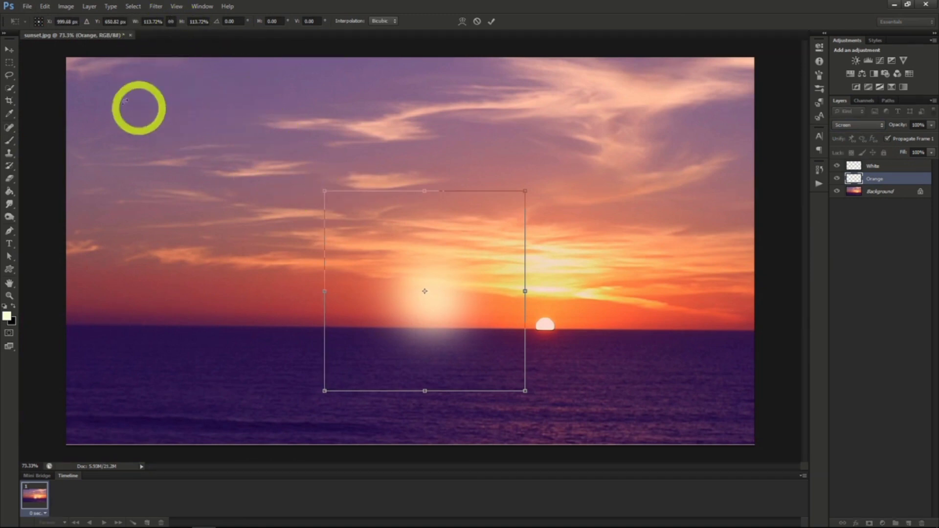
click(5, 52)
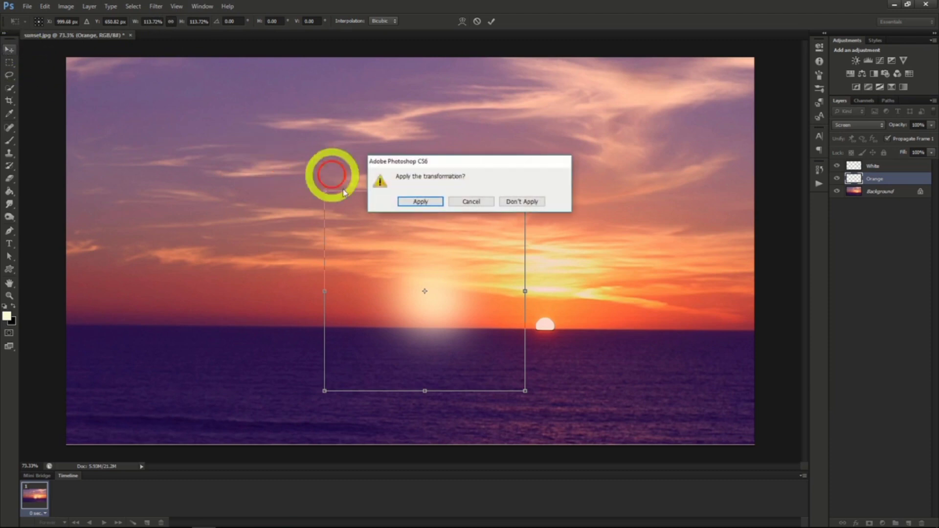
click(414, 204)
drag(415, 201, 429, 214)
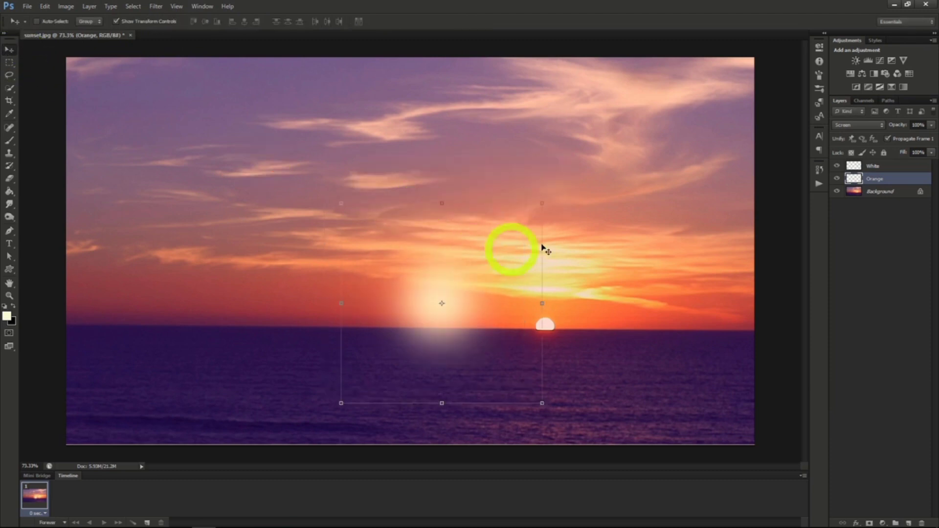
Select the White and Orange layers together and place the glow over the sun on the horizon.
click(884, 167)
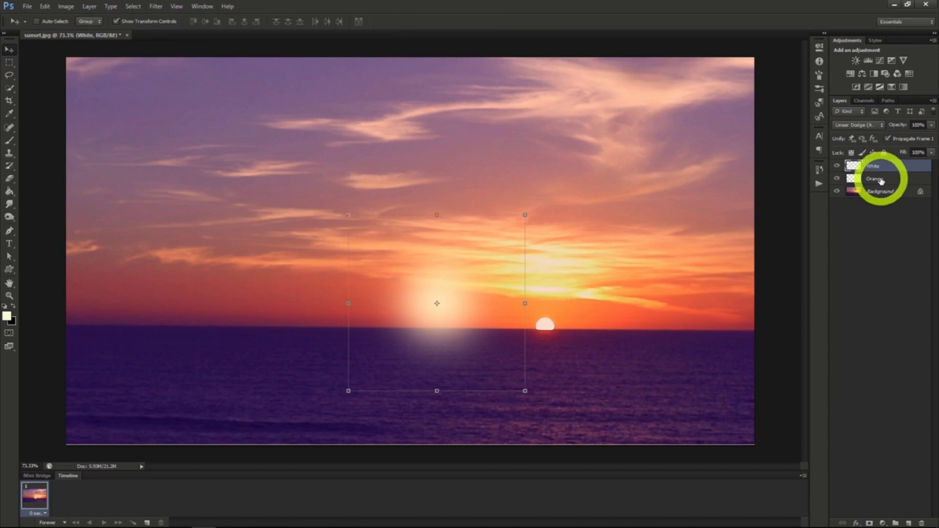
shift+click(881, 181)
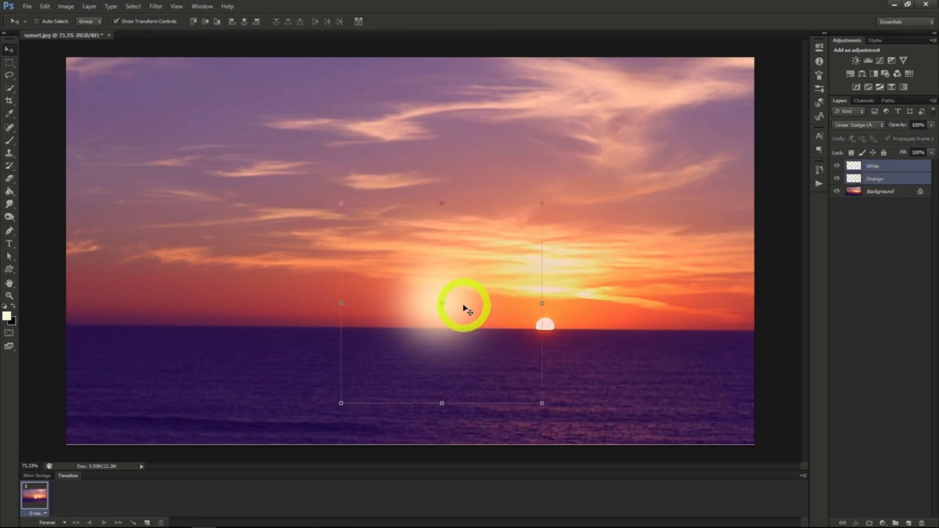
drag(464, 308, 568, 319)
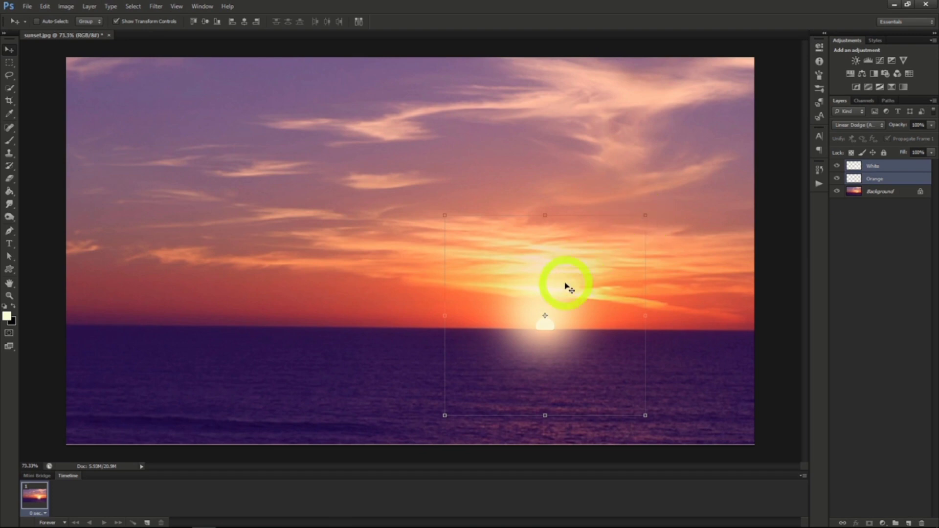
mouse_move(570, 283)
mouse_down()
mouse_move(562, 286)
mouse_move(569, 276)
mouse_up()
Centre the White and Orange glows on the sun and enlarge both of them proportionally.
click(853, 177)
click(872, 167)
click(873, 178)
click(872, 167)
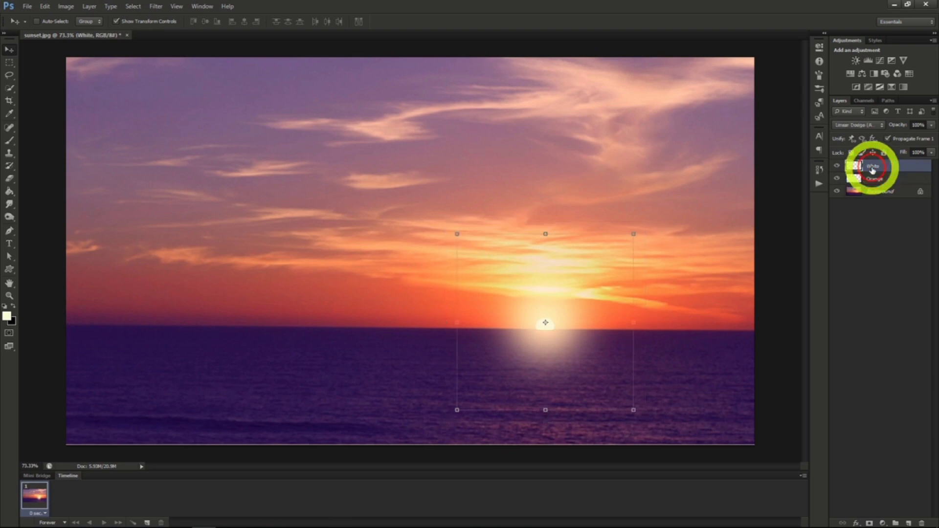
ctrl+shift+click(425, 198)
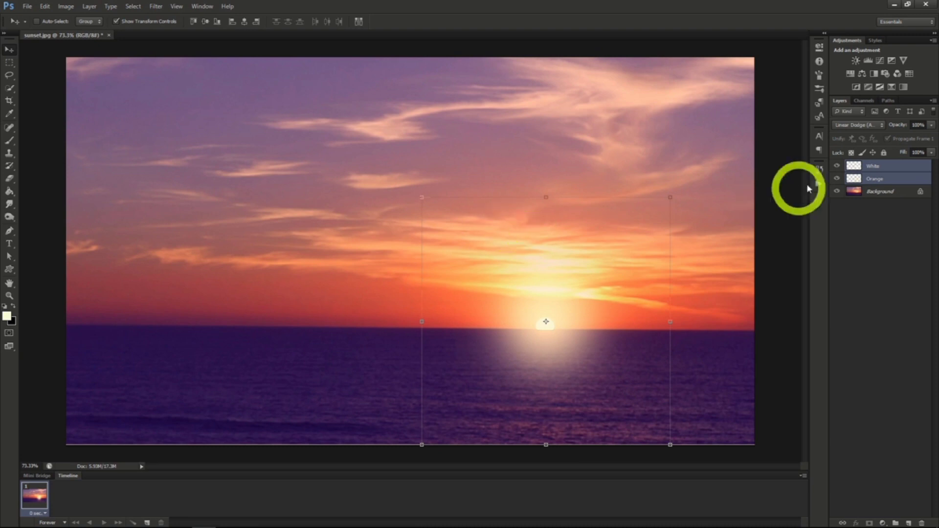
Set the Orange layer's opacity to 50%.
click(876, 178)
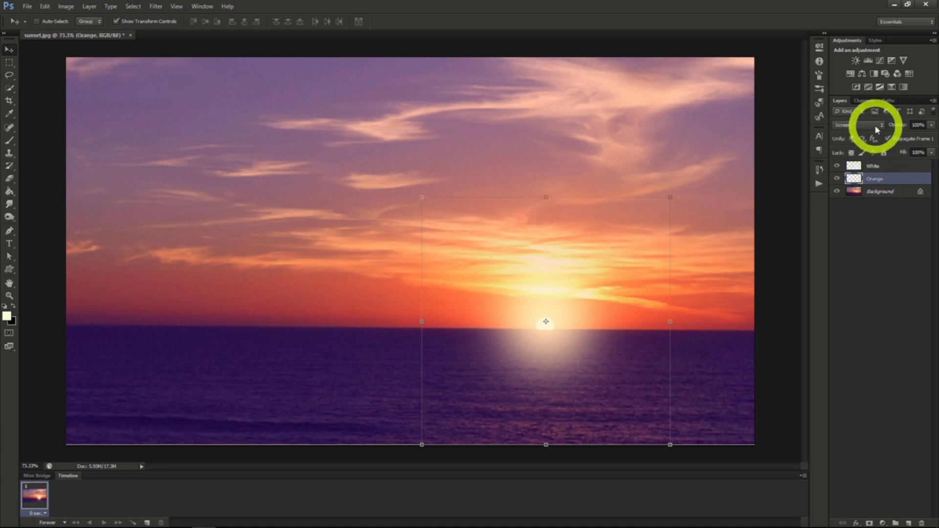
click(886, 166)
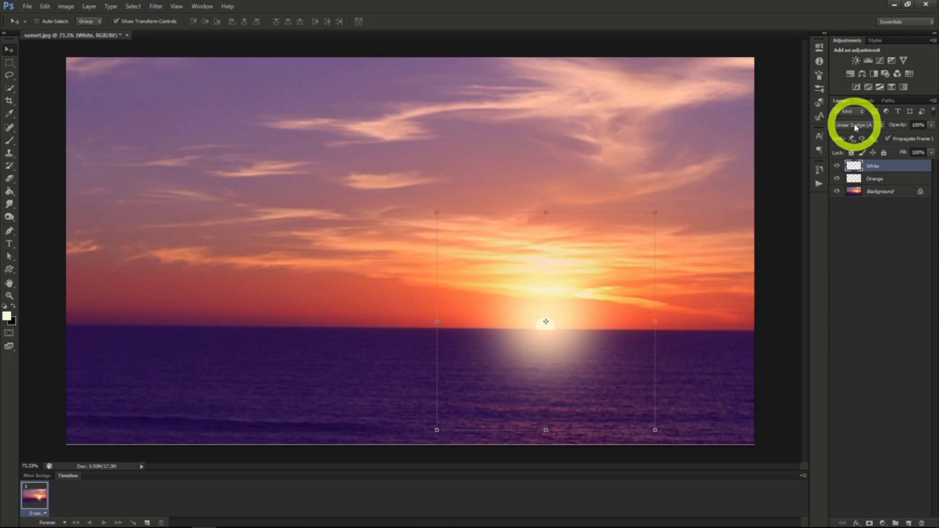
click(889, 179)
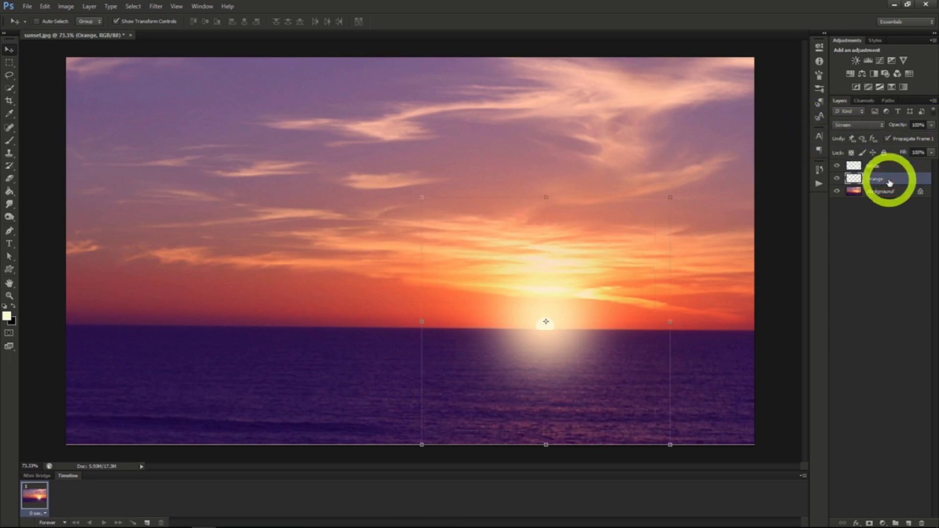
click(931, 125)
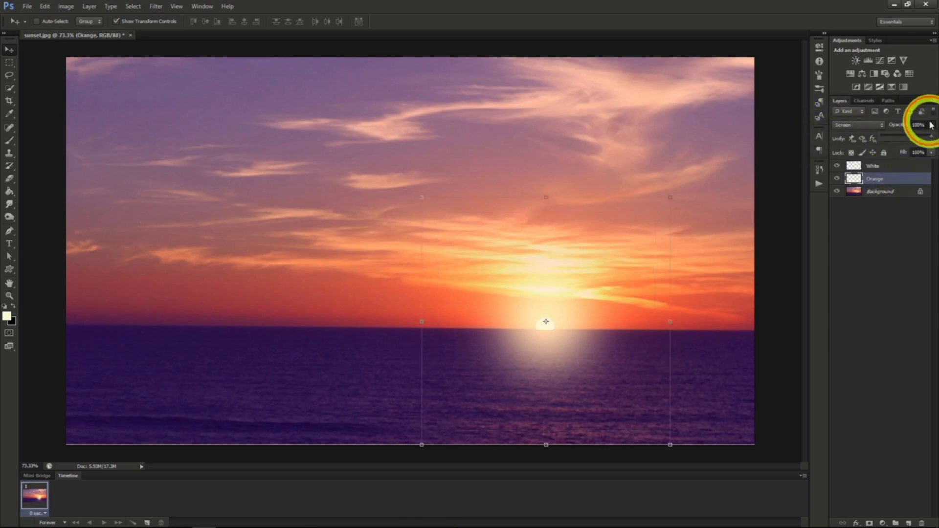
click(905, 137)
drag(905, 136, 907, 136)
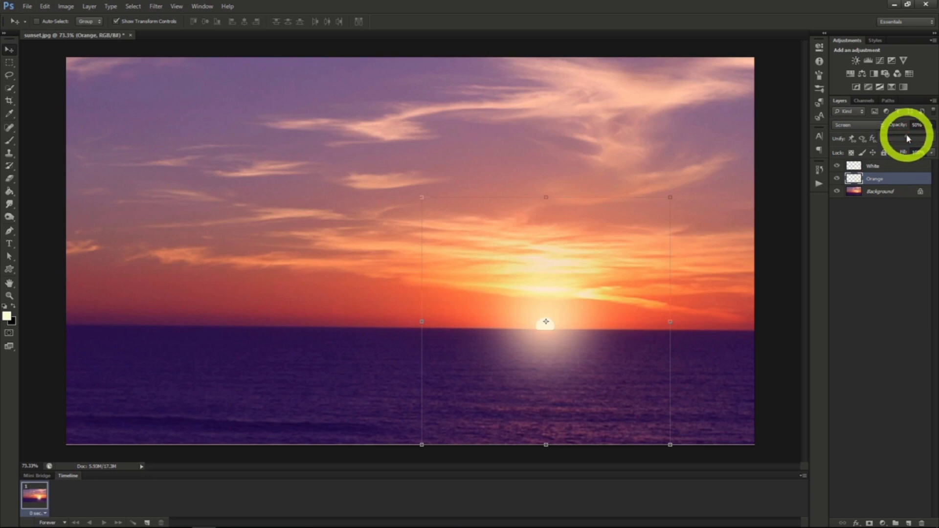
Lower the fill of the White layer to soften the glow.
click(888, 170)
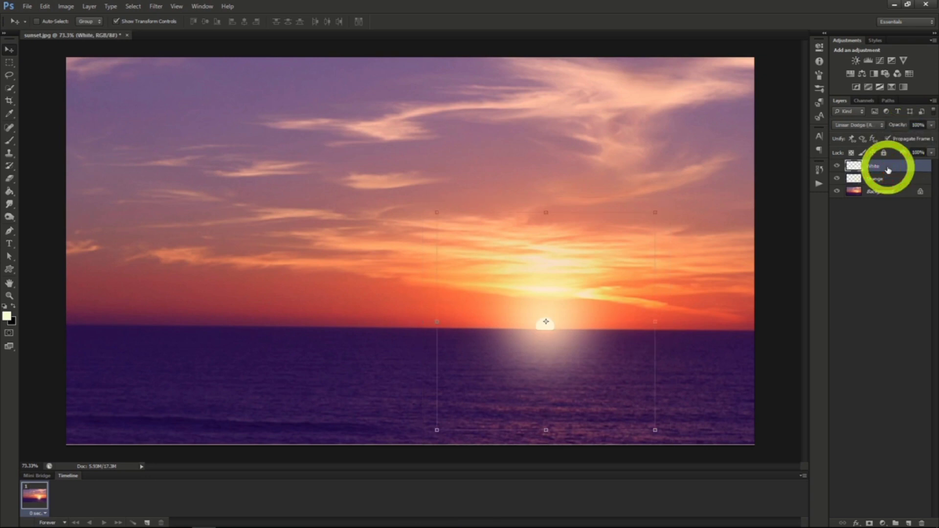
click(930, 153)
drag(932, 168, 892, 169)
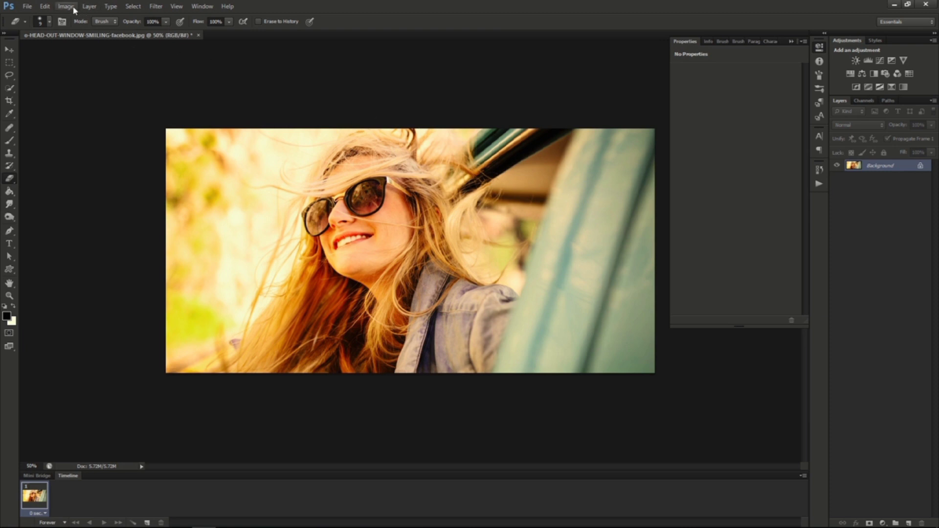
Add a Curves adjustment layer named "Lomography Effect" to the portrait of the woman in sunglasses.
click(89, 6)
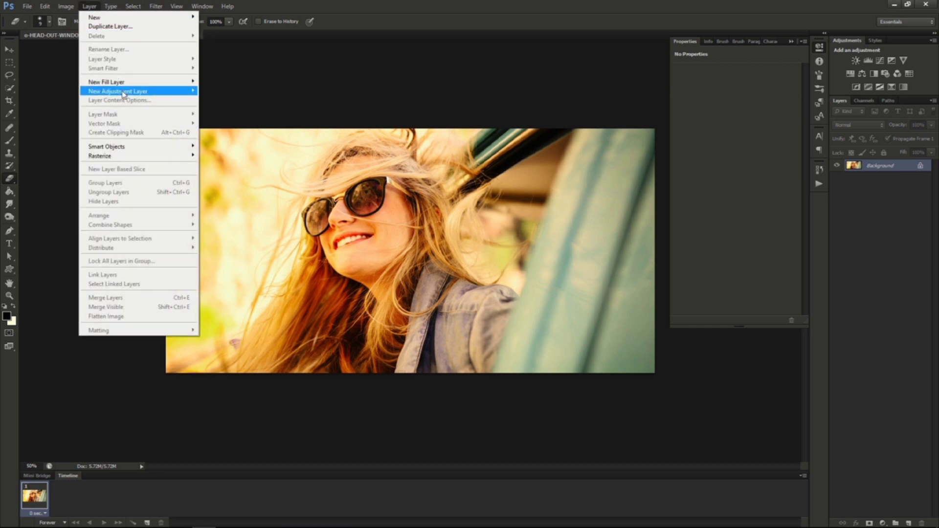
mouse_move(124, 92)
click(217, 109)
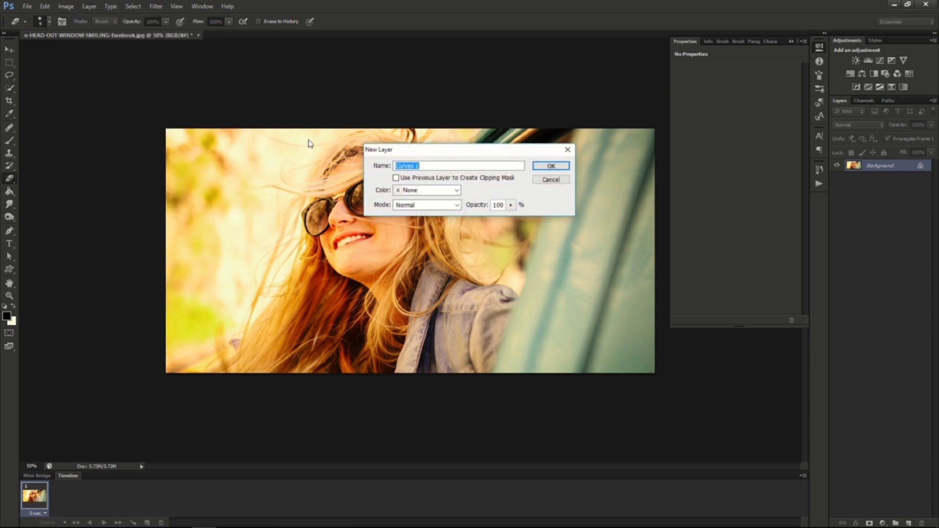
text(Lomography Effect)
click(542, 166)
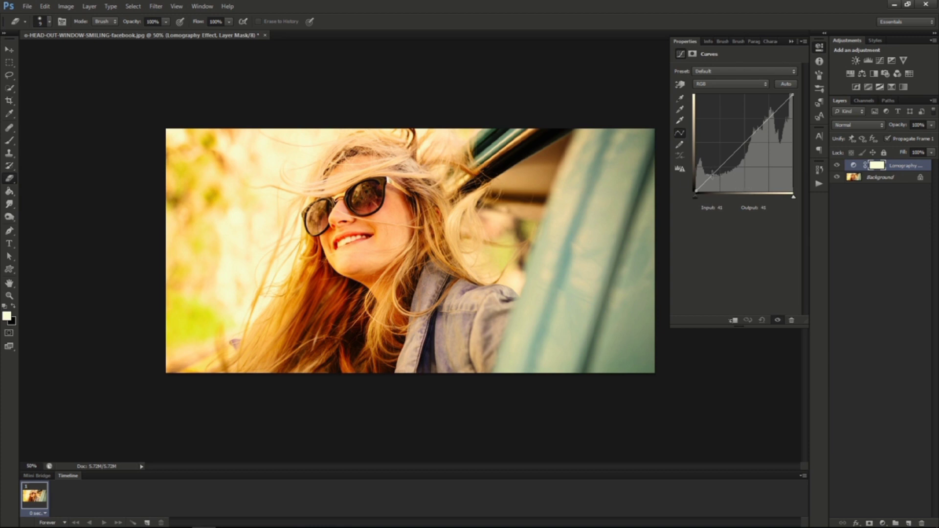
Shape the RGB curve into a contrast S-curve with points at input 47, output 35 and about input 190, output 196.
click(711, 174)
drag(711, 175, 713, 178)
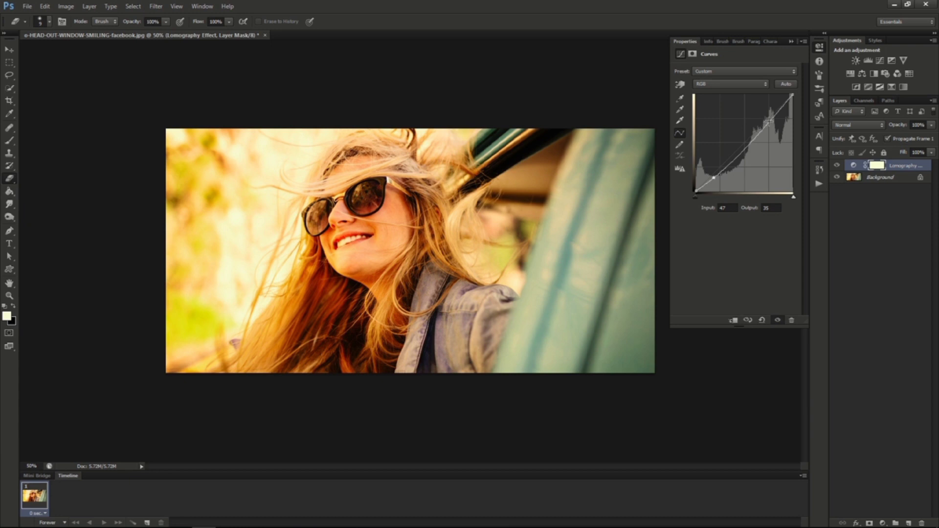
click(768, 121)
drag(770, 120, 768, 116)
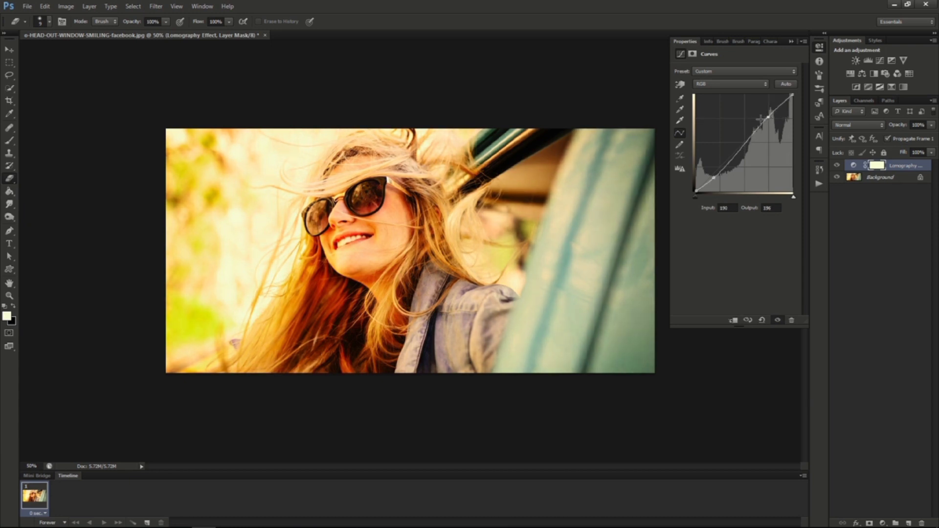
Shape the Red curve with a point at input 41, output 28, a slightly raised black point and a highlight point at input 191.
click(722, 86)
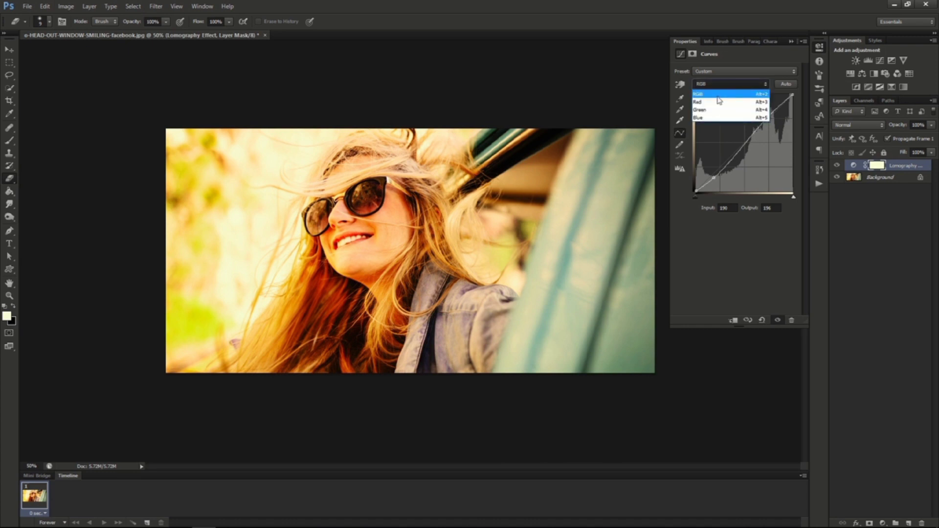
click(719, 100)
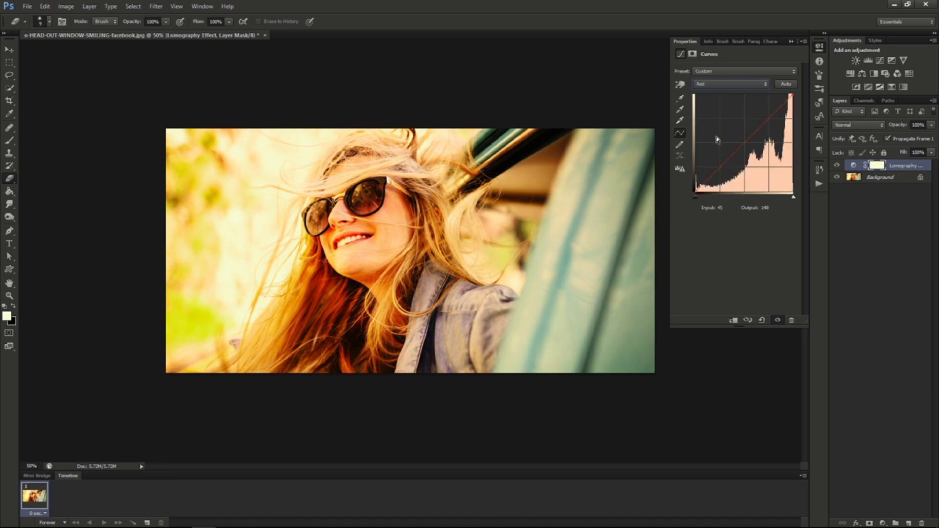
click(710, 177)
drag(709, 177, 712, 181)
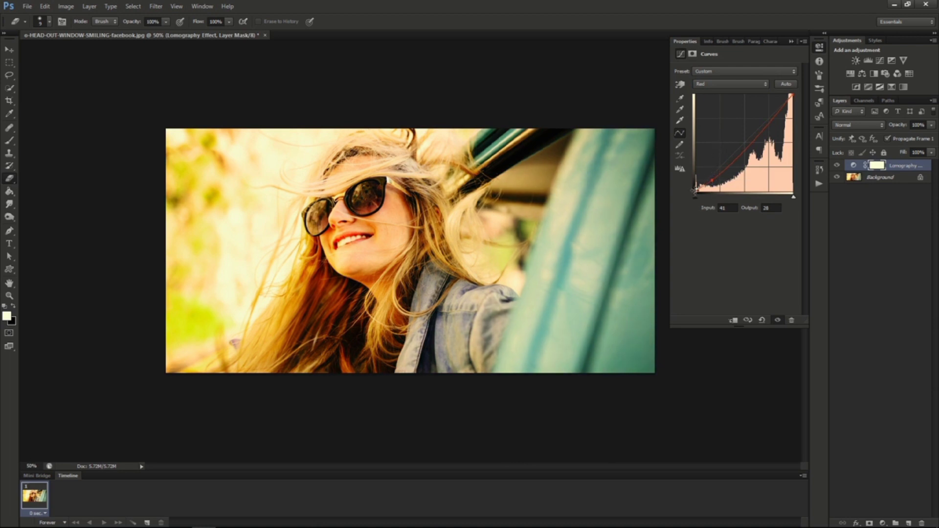
drag(696, 194, 693, 186)
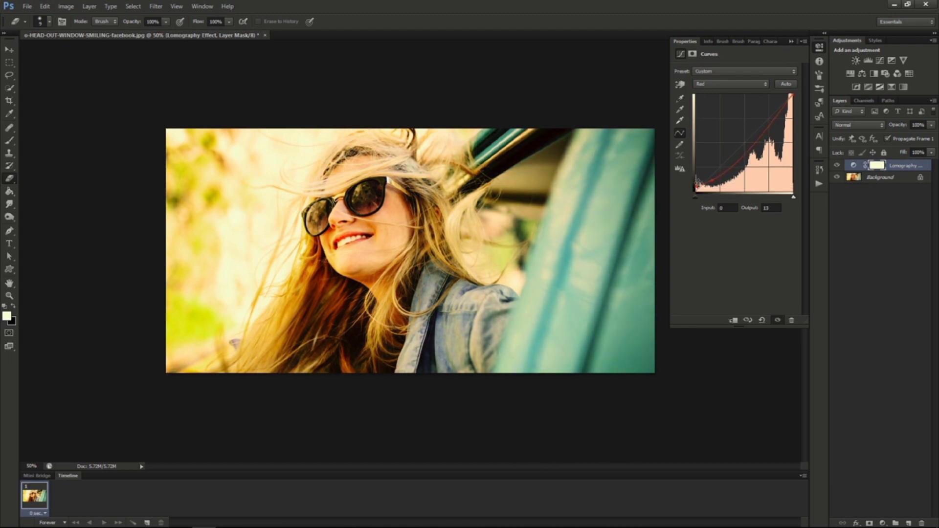
click(770, 124)
drag(770, 124, 769, 119)
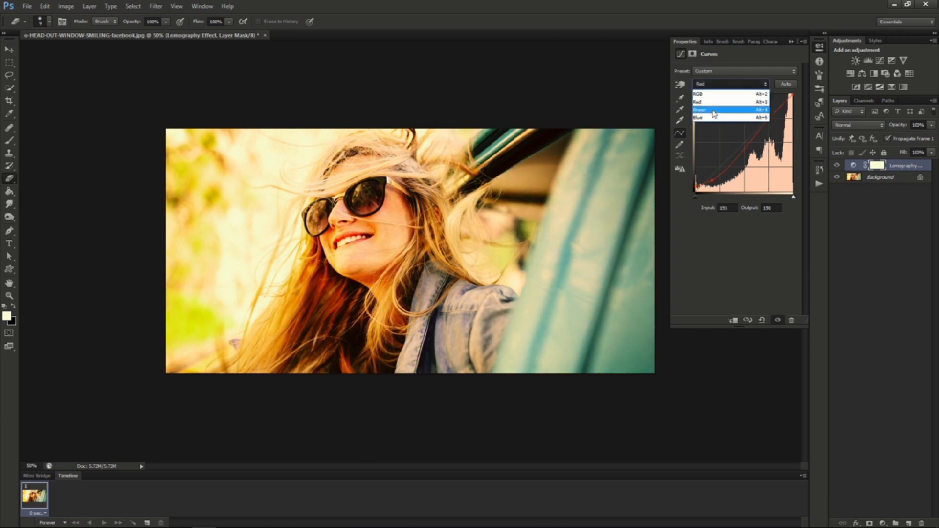
Shape the Green curve with a shadow point at input 50, output 58 and a highlight point at input 195, output 182.
click(713, 112)
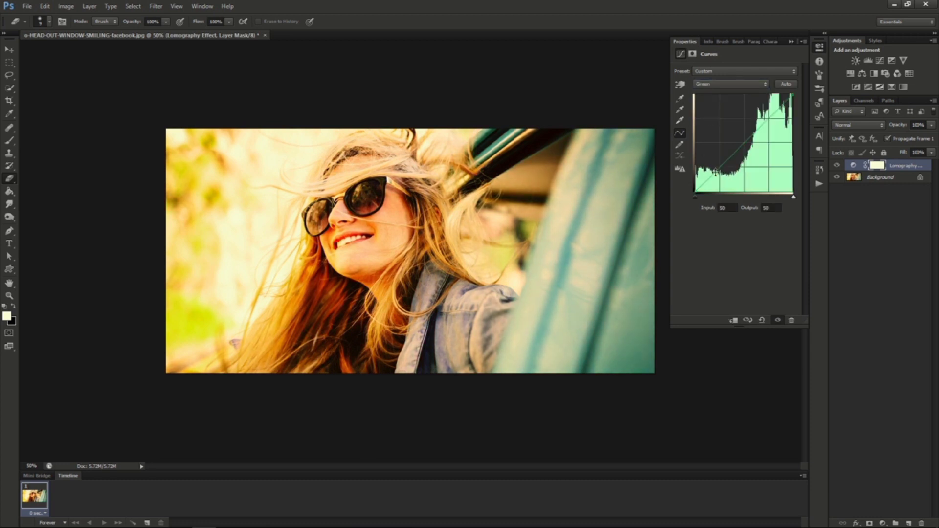
drag(715, 171, 716, 168)
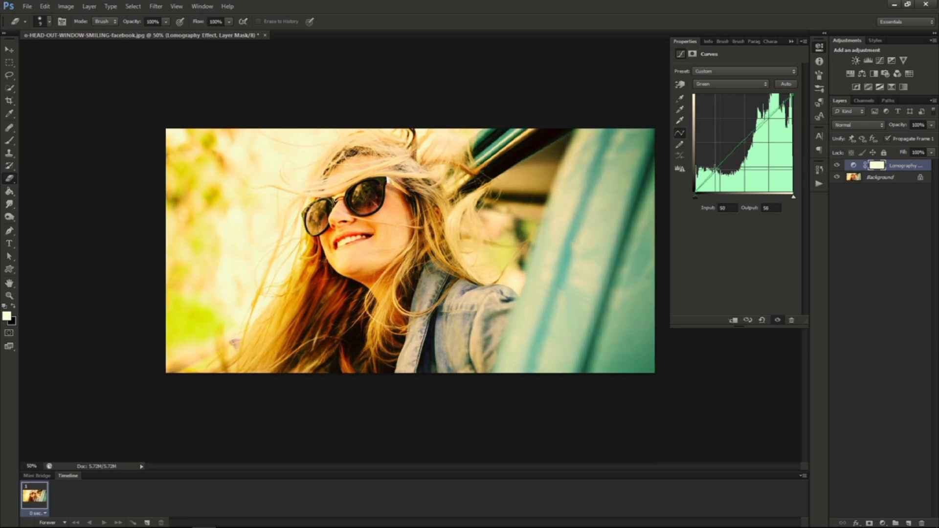
click(767, 119)
drag(767, 118, 770, 123)
Shape the Blue curve with a shadow point at input 42, output 53 and a highlight point at input 196, output 178.
click(739, 84)
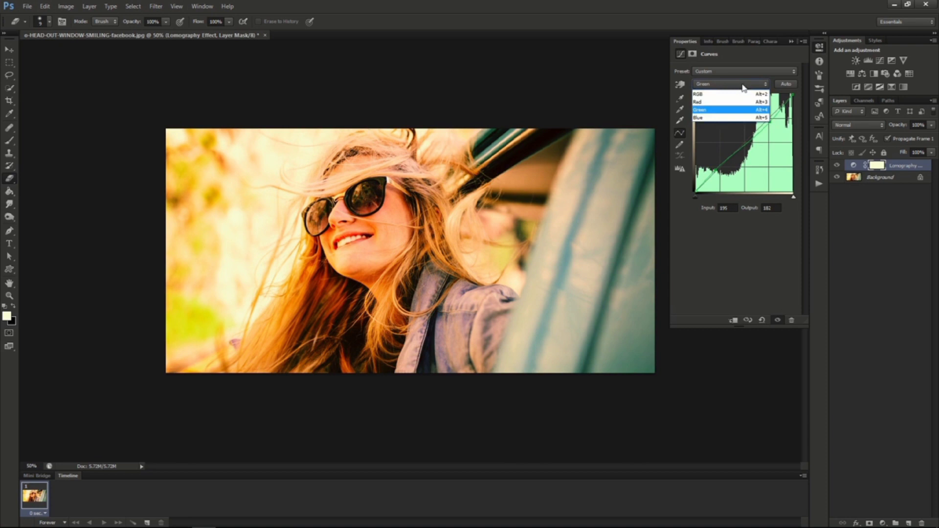
click(722, 117)
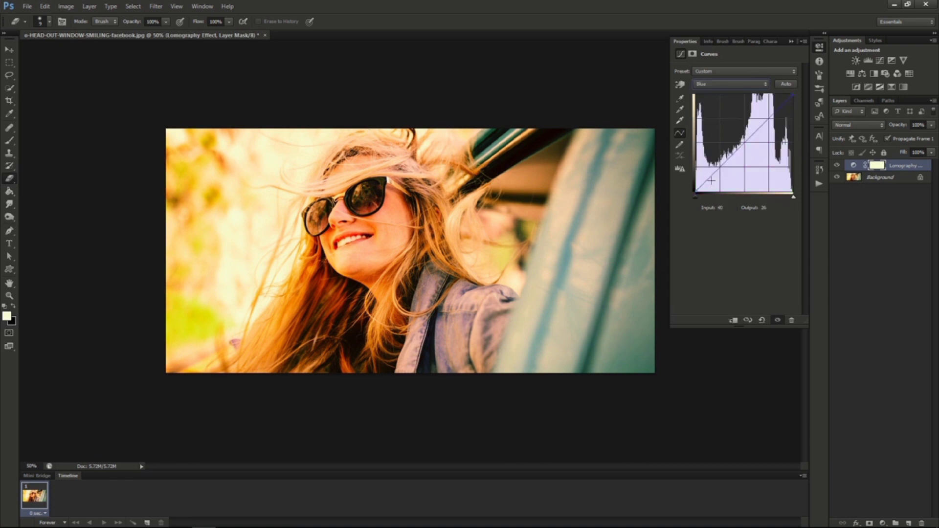
drag(715, 173, 712, 171)
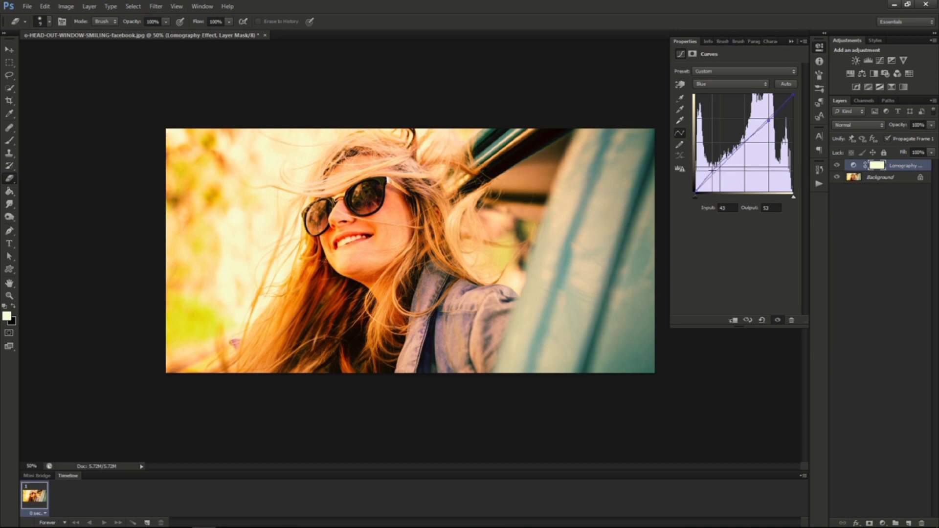
drag(769, 119, 770, 122)
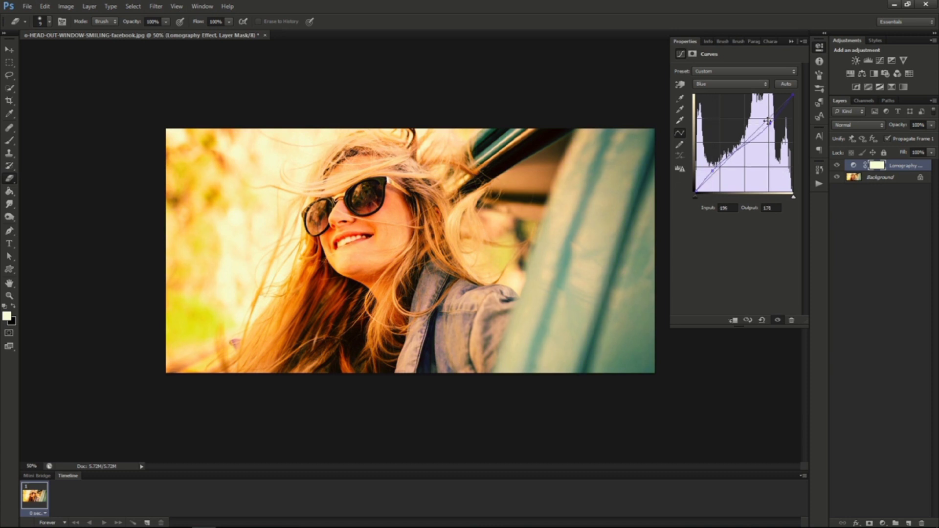
Return to the RGB curve and raise its black point to output 31 at input 0.
click(715, 76)
click(715, 74)
click(715, 86)
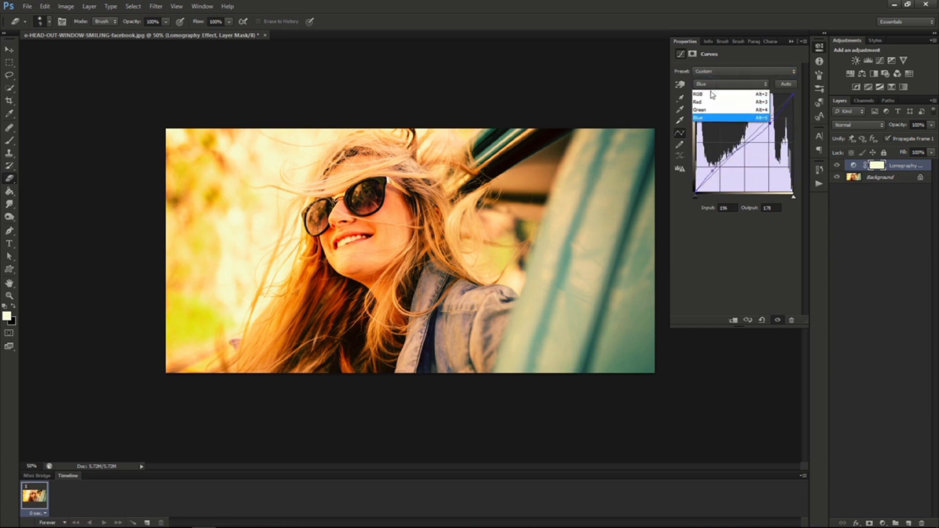
click(712, 95)
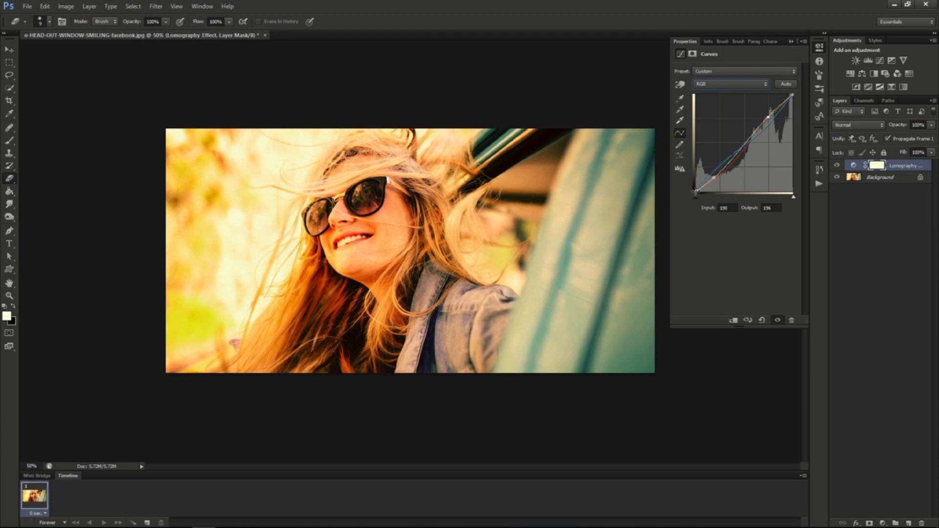
drag(696, 191, 696, 180)
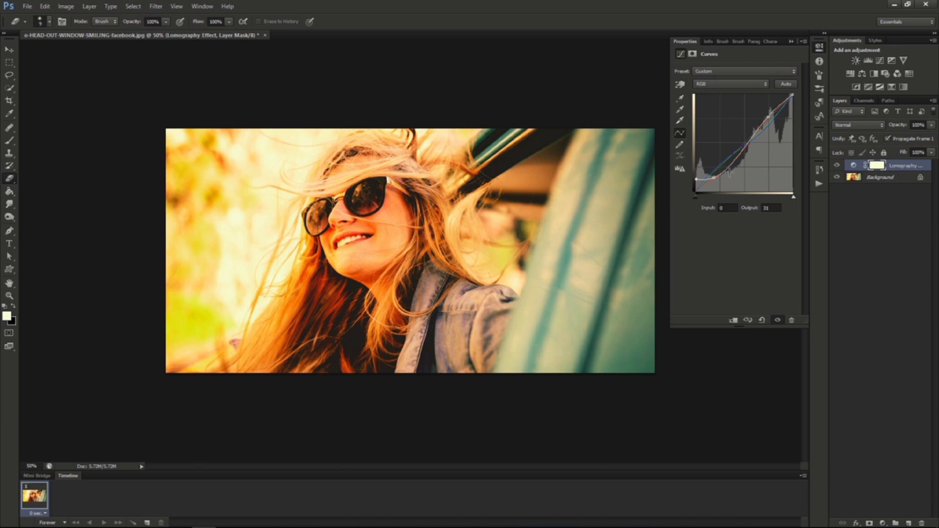
Lower the opacity of the Lomography Effect curves layer to about 55%.
click(931, 126)
drag(912, 139, 911, 138)
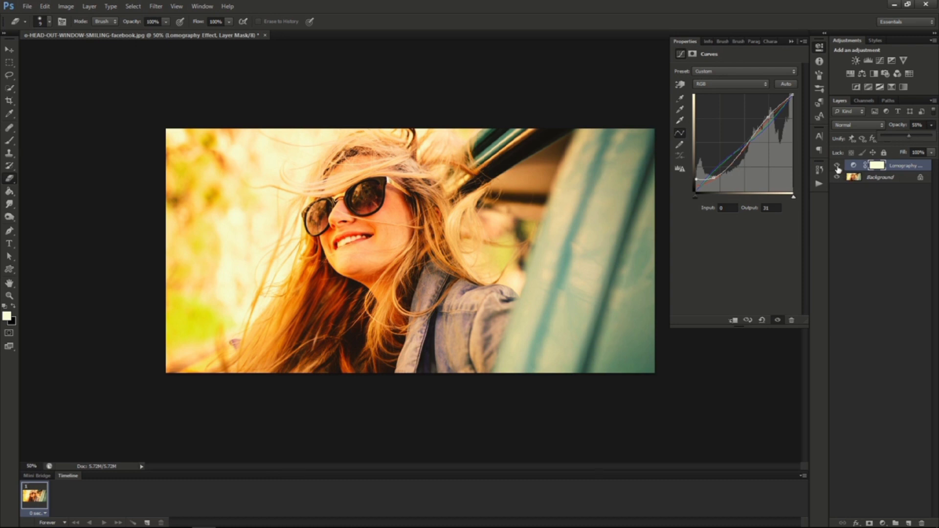
click(931, 127)
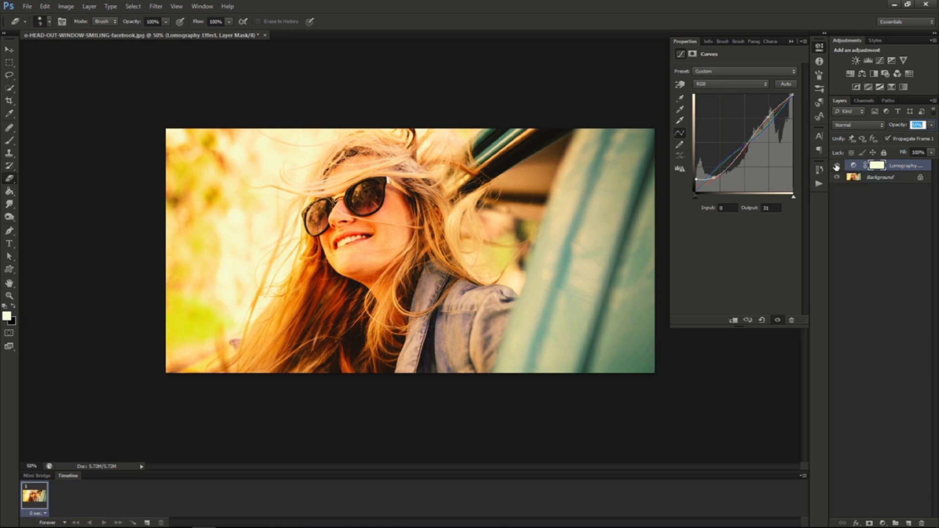
Compare the portrait before and after by hiding and showing the Lomography Effect layer twice.
click(836, 167)
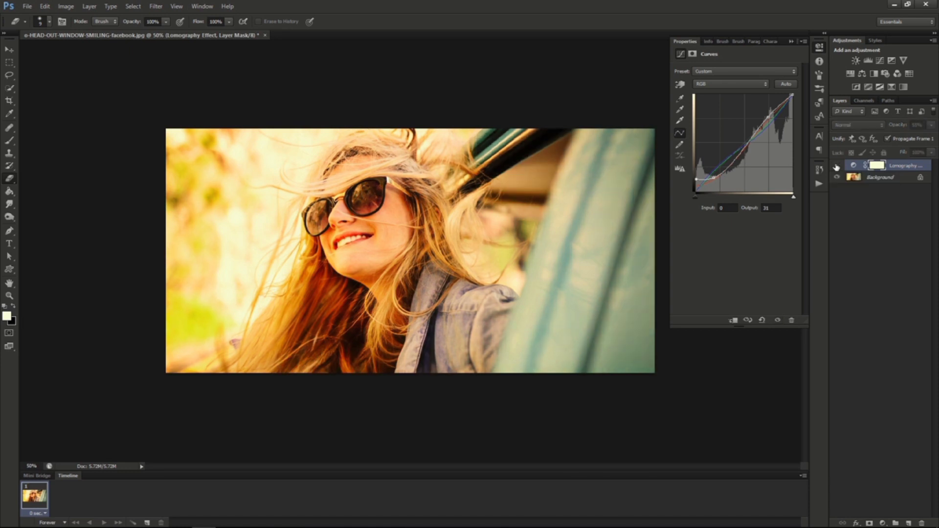
click(836, 167)
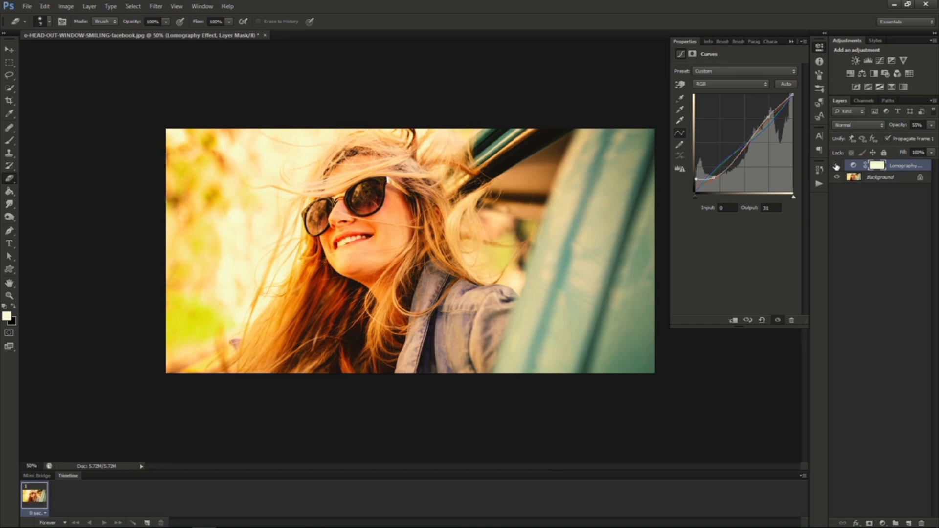
click(836, 166)
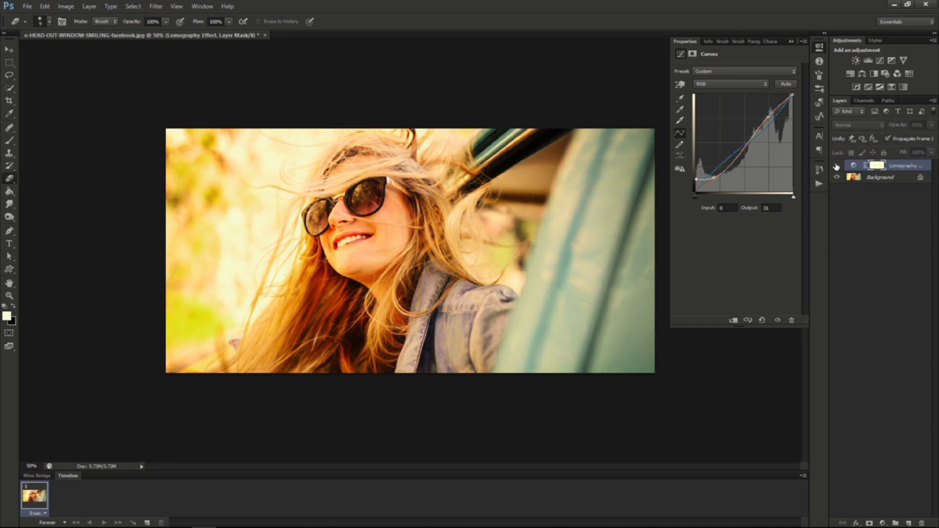
click(836, 167)
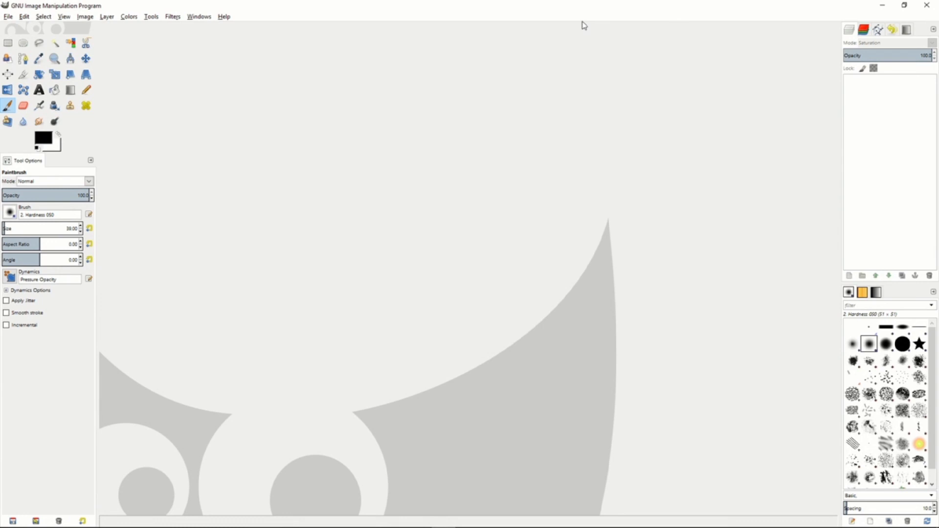
Switch to GIMP and open the recent image o-HEAD-OUT-WINDOW-SMILING-facebook, with the whole picture in view.
click(7, 16)
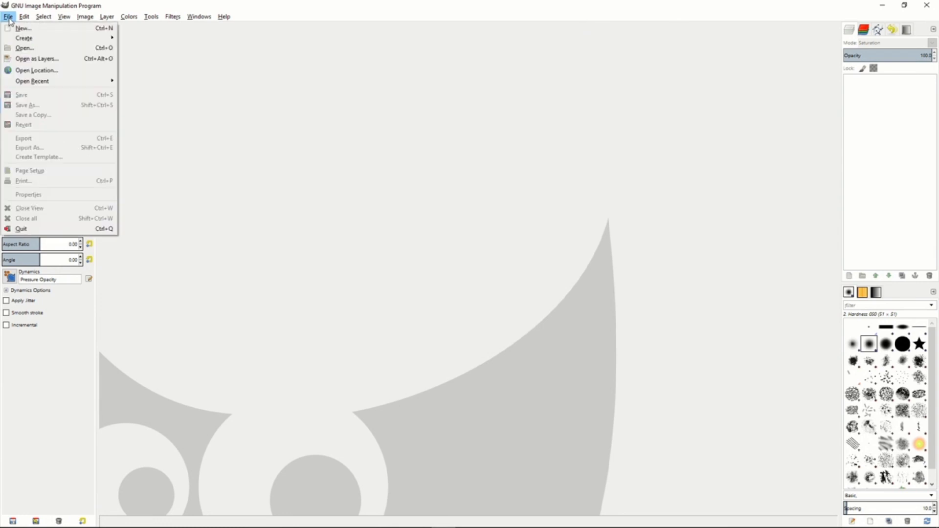
mouse_move(47, 81)
click(169, 88)
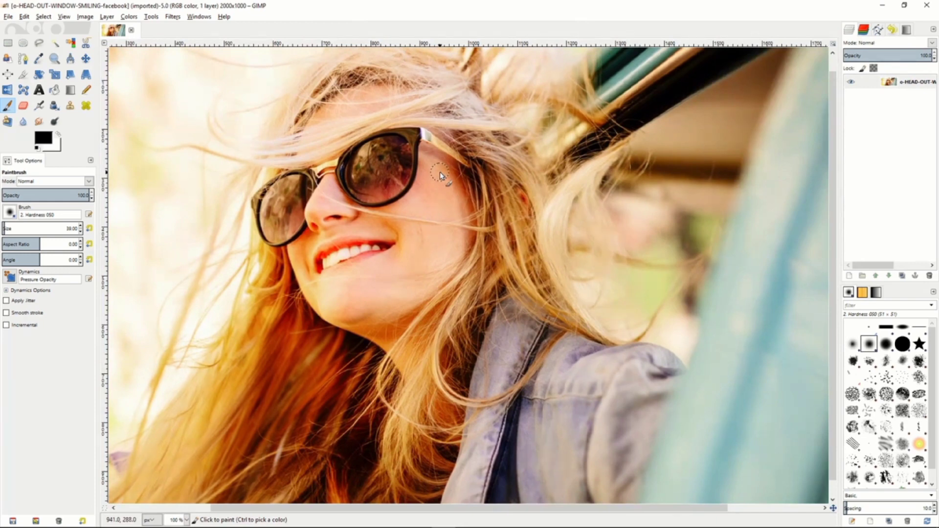
key(minus)
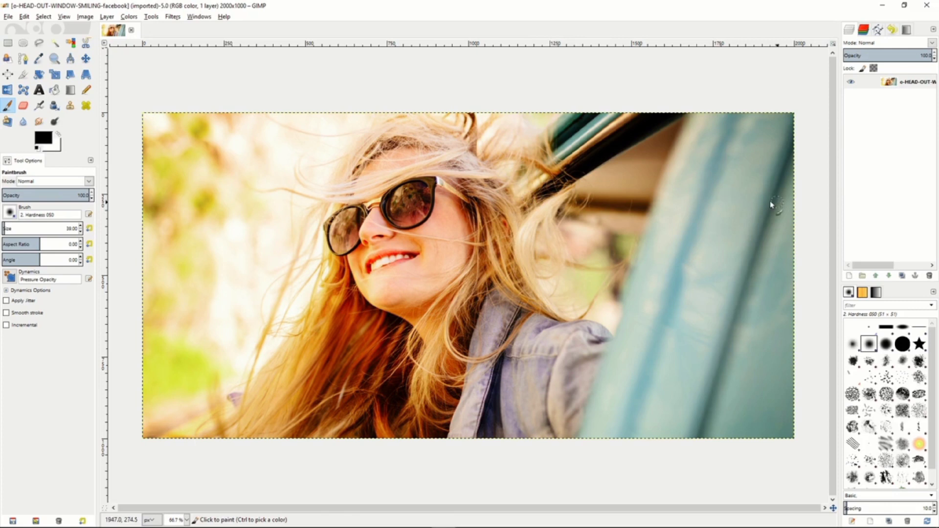
Create a new 2000 x 1000 px layer filled with transparency above the portrait layer.
right_click(870, 116)
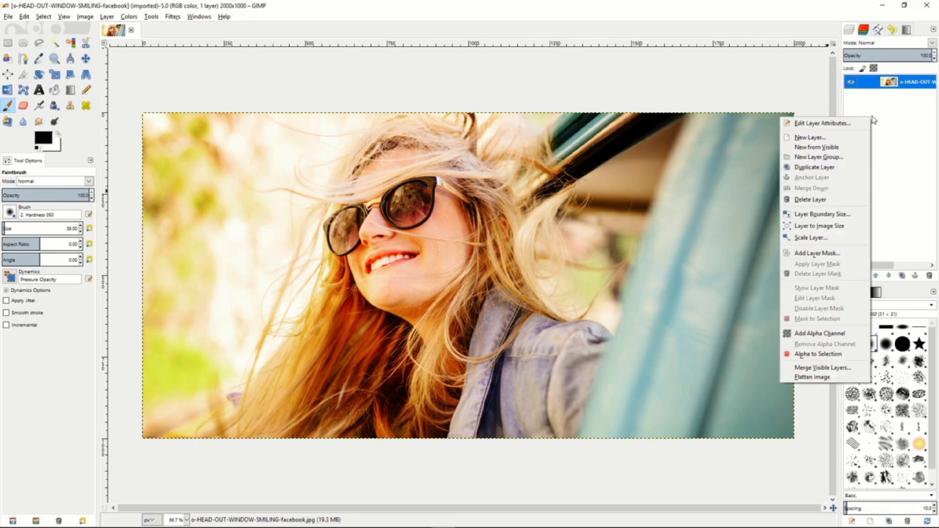
click(867, 139)
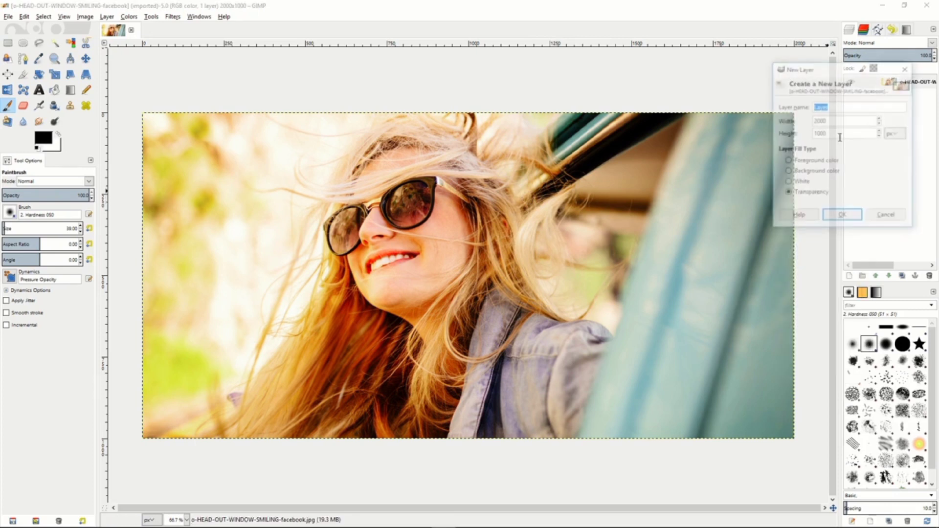
click(842, 216)
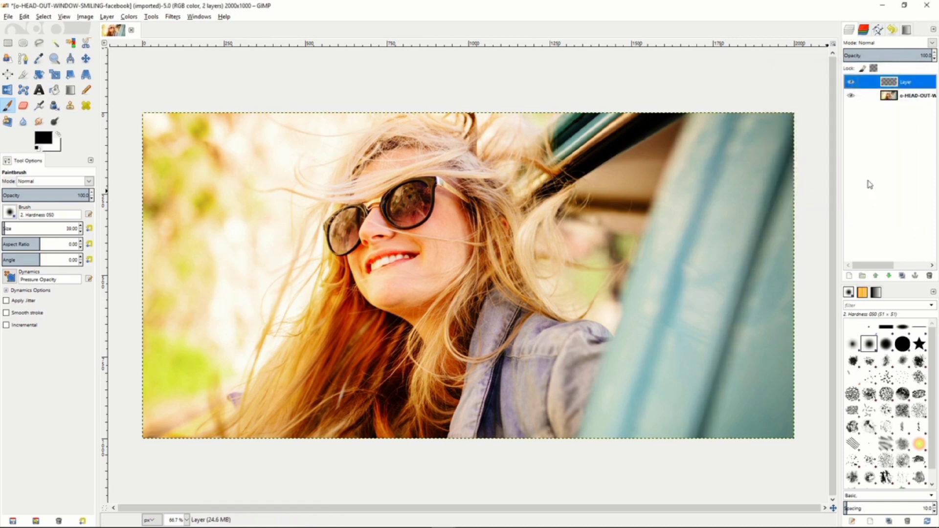
Add a White (full opacity) layer mask to the new transparent layer.
right_click(903, 85)
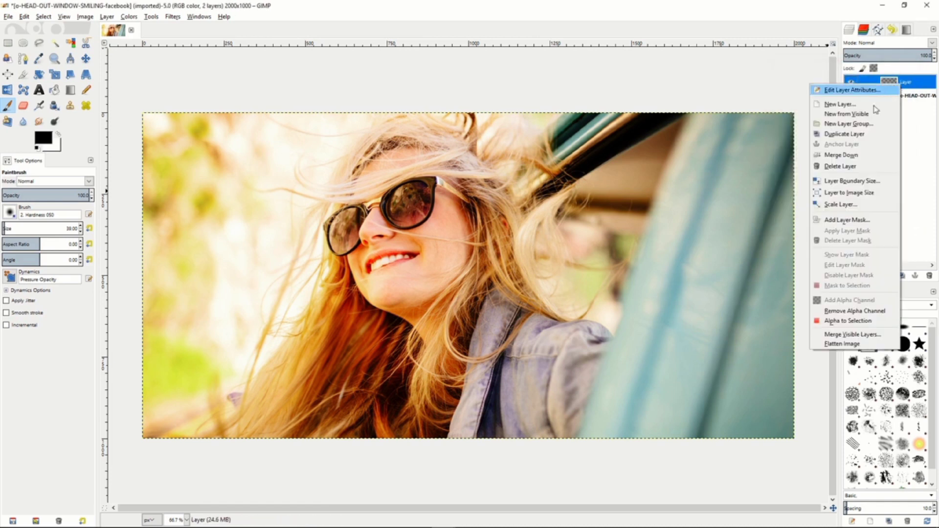
click(850, 221)
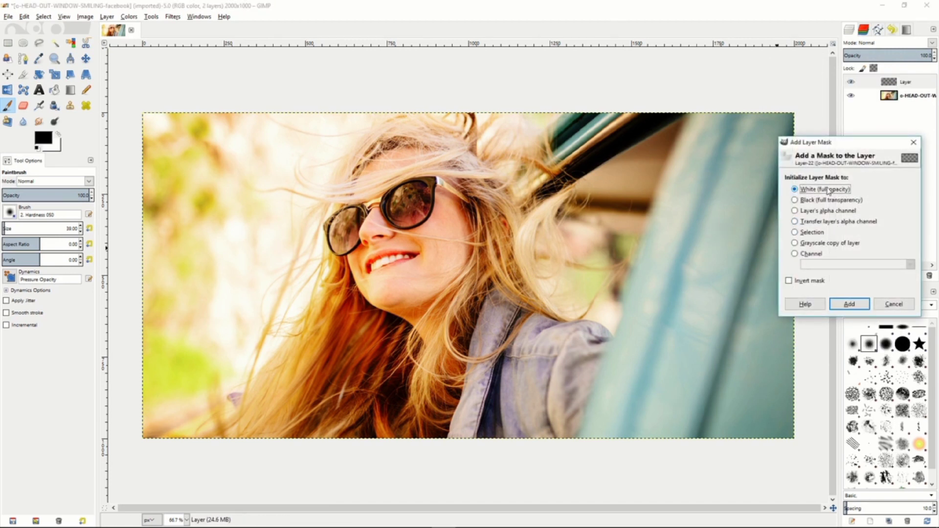
click(848, 303)
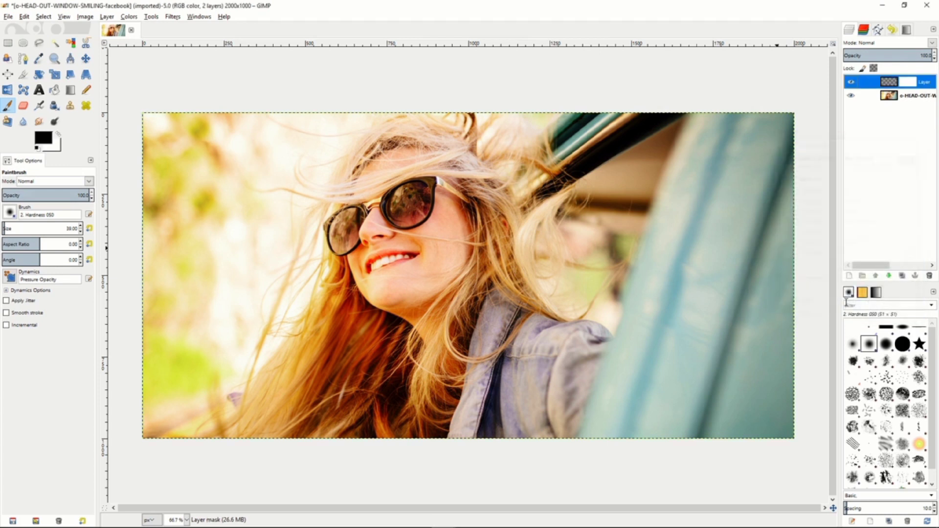
Set the masked layer's mode to Saturation at 100 opacity and bucket-fill the layer itself with black.
click(885, 43)
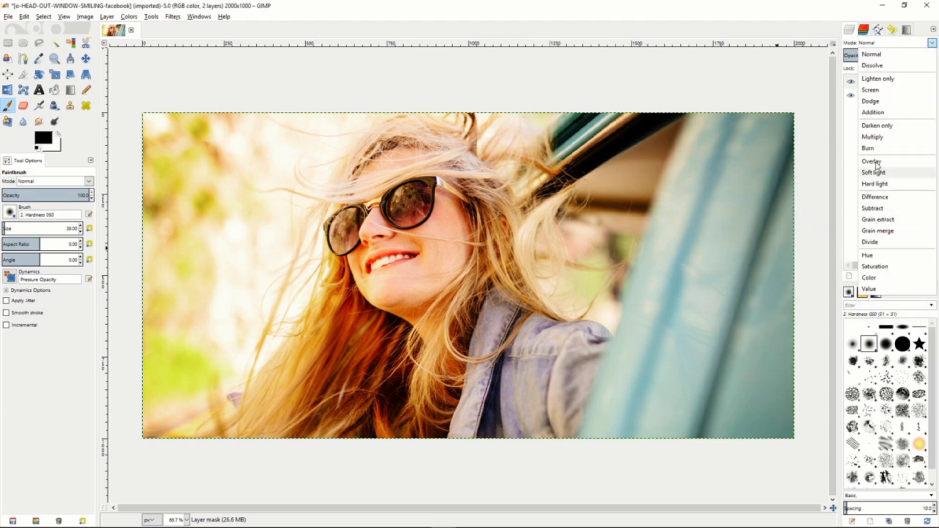
click(874, 266)
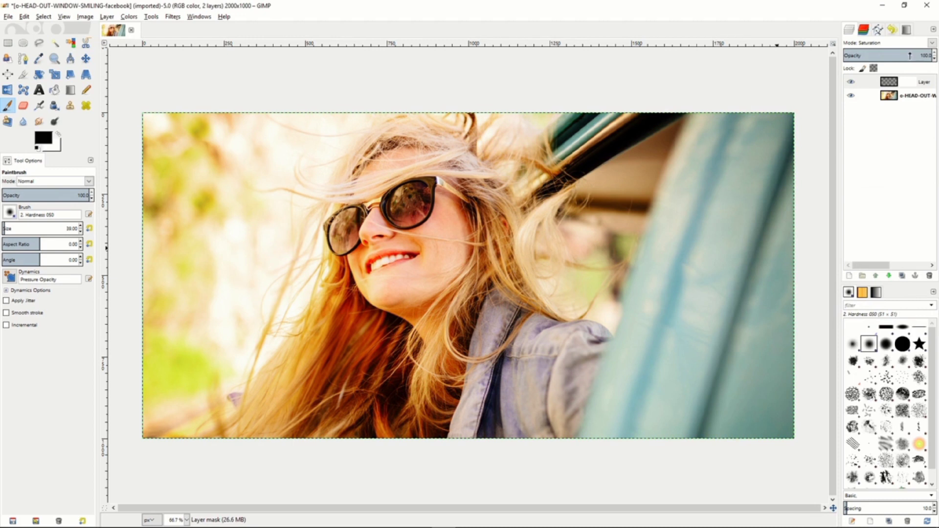
drag(909, 56, 935, 57)
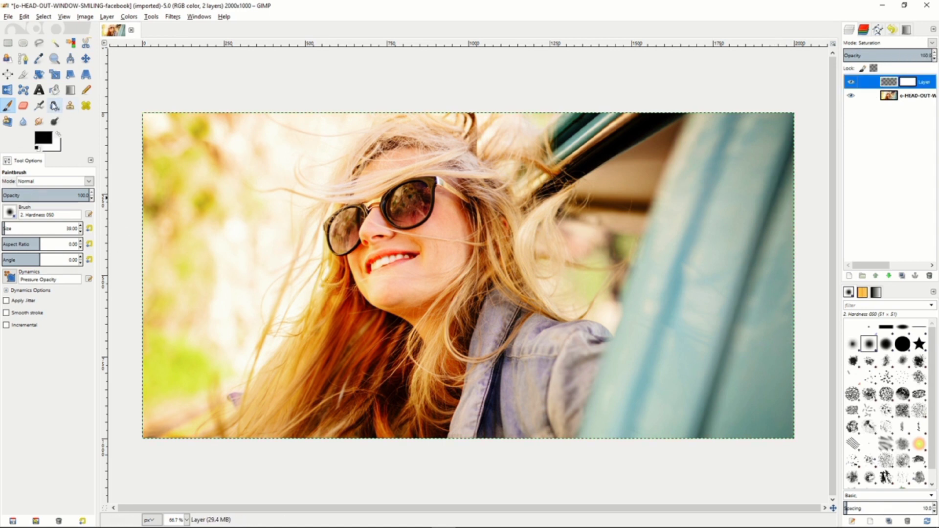
click(54, 90)
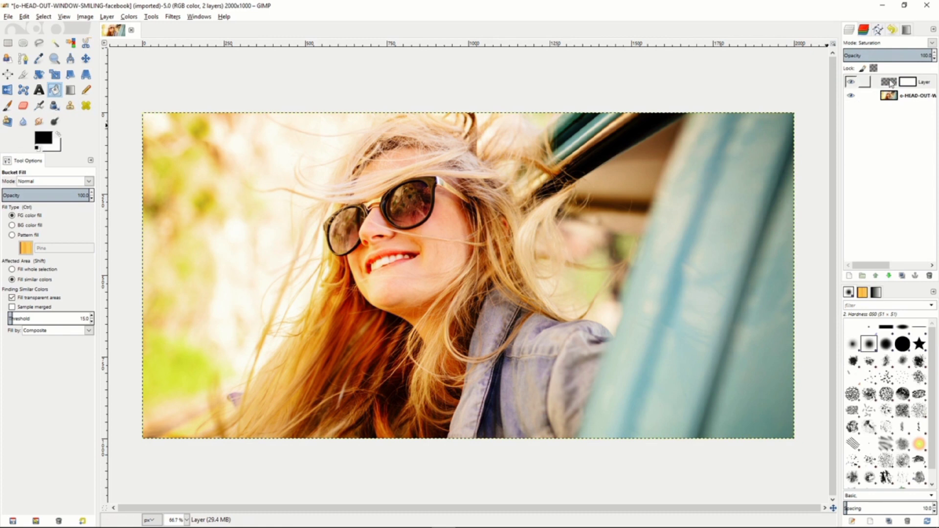
click(568, 218)
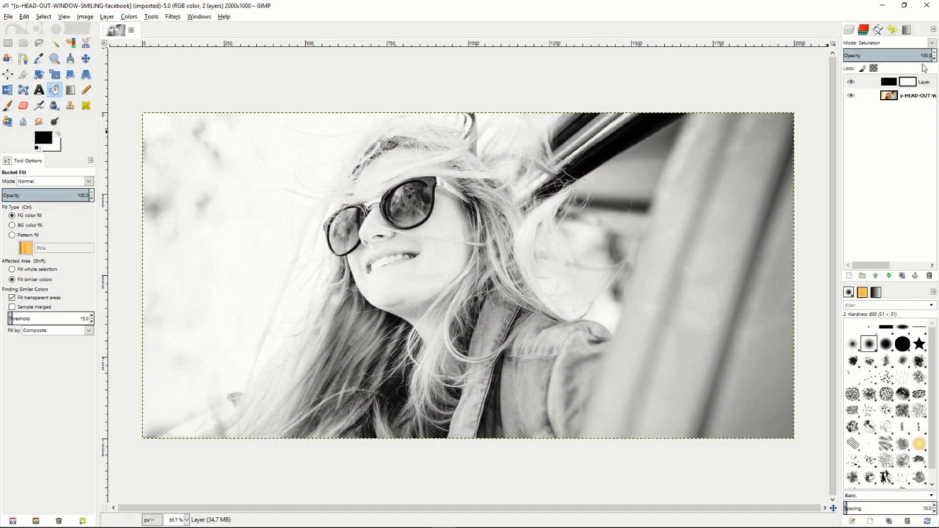
Reduce the black Saturation layer's opacity to about 88 so a little colour returns to the portrait.
mouse_move(924, 55)
mouse_down()
mouse_move(872, 55)
mouse_move(923, 55)
mouse_up()
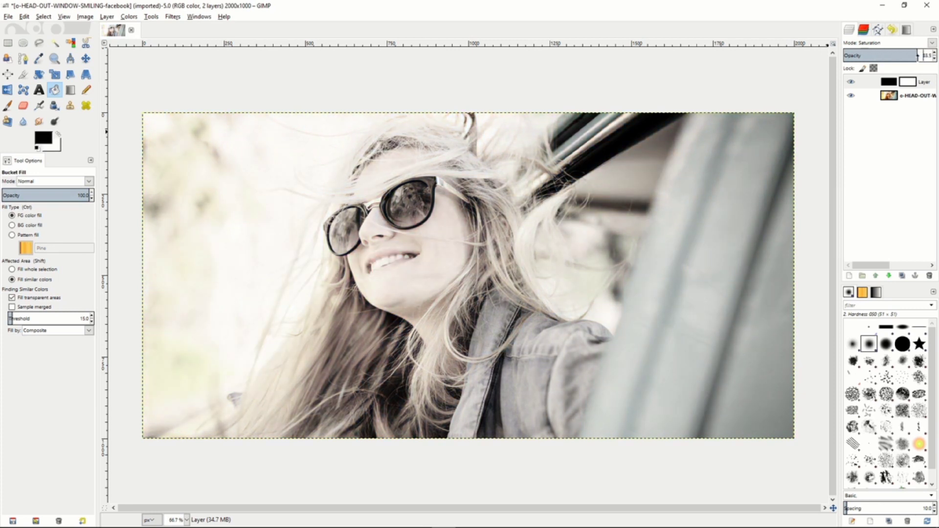
drag(913, 56, 904, 56)
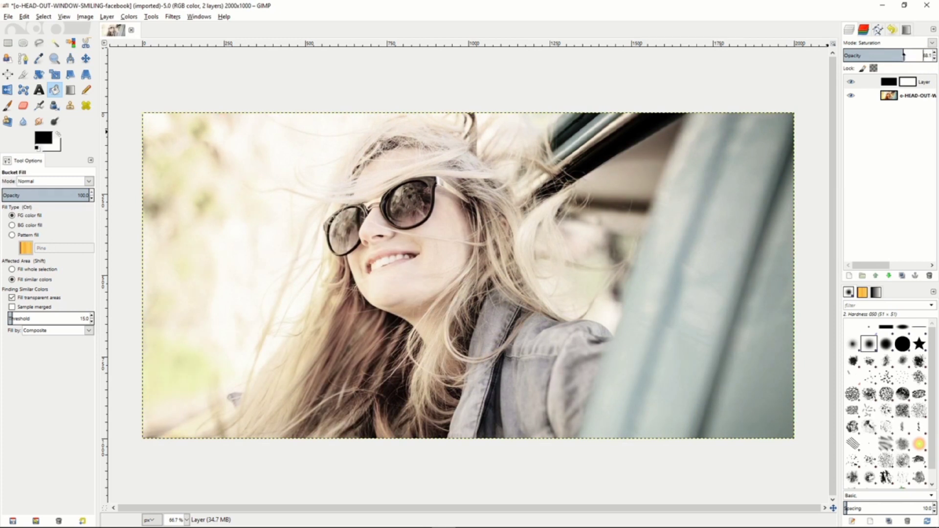
mouse_move(904, 56)
mouse_down()
mouse_move(926, 55)
mouse_move(903, 55)
mouse_up()
drag(904, 55, 920, 56)
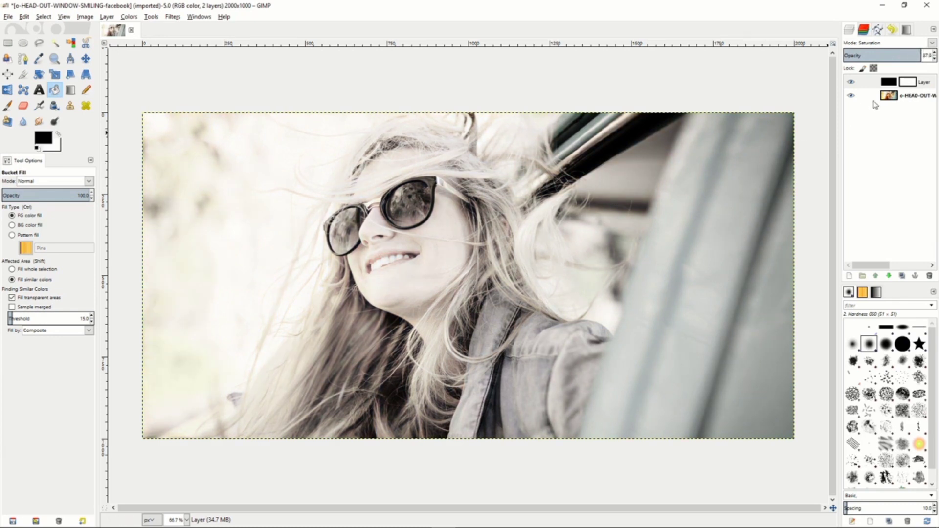
On the portrait layer, trace the upper edge of the sunglasses with the Scissors tool, from the left lens to the end of the temple arm.
click(894, 97)
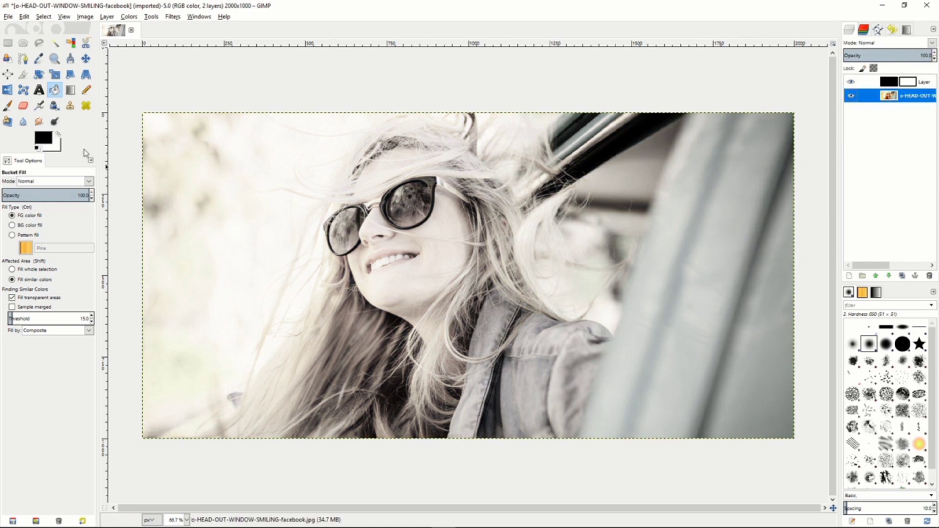
click(85, 43)
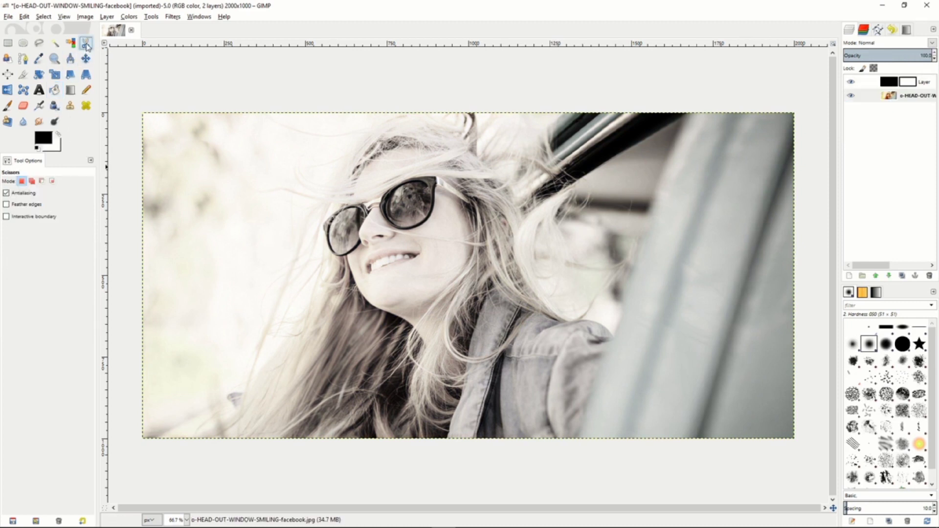
click(346, 255)
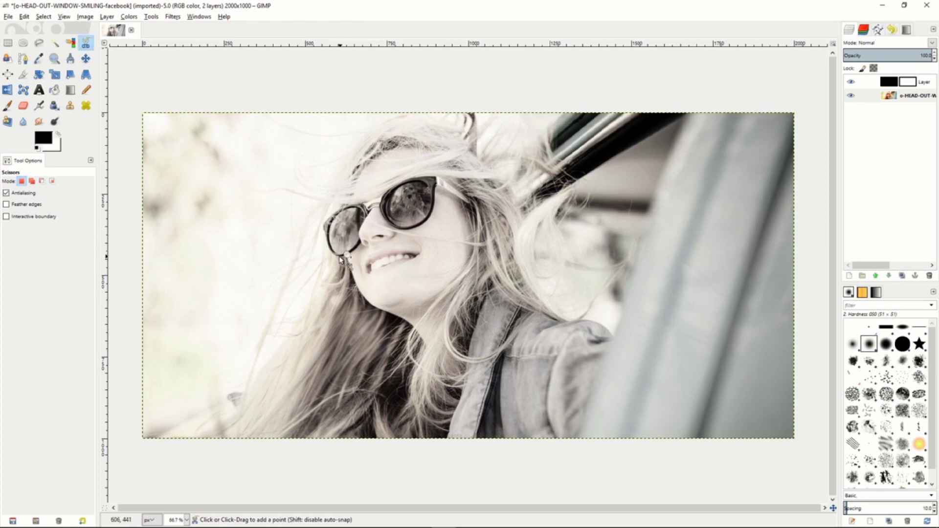
click(326, 239)
click(322, 225)
click(341, 208)
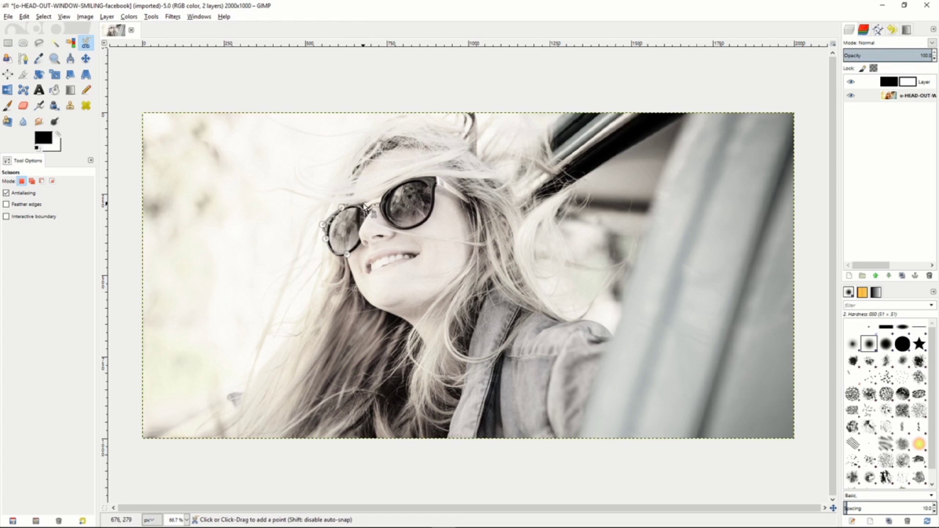
click(363, 203)
click(372, 203)
click(382, 196)
click(408, 179)
click(437, 177)
click(468, 201)
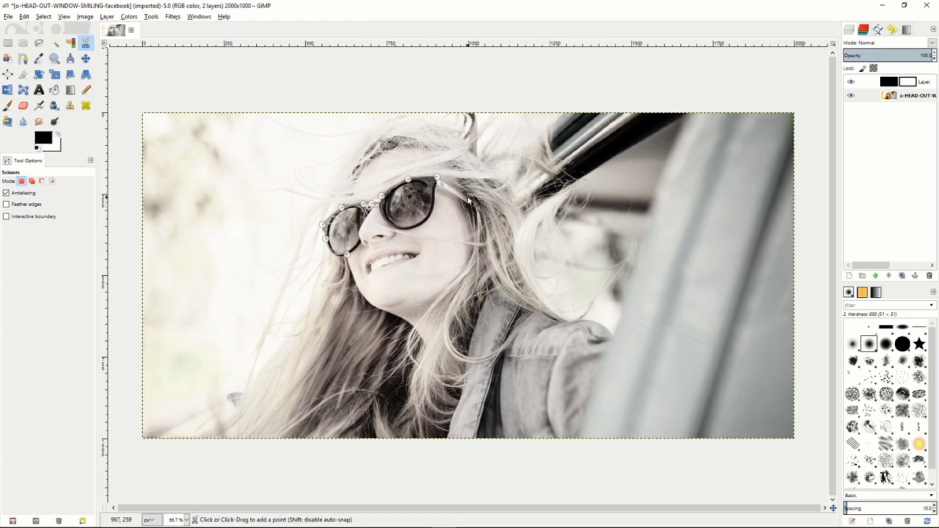
Trace back along the lower edge of the sunglasses, close the Scissors outline at its starting point and convert it to a selection.
click(438, 185)
click(430, 214)
click(415, 227)
click(424, 224)
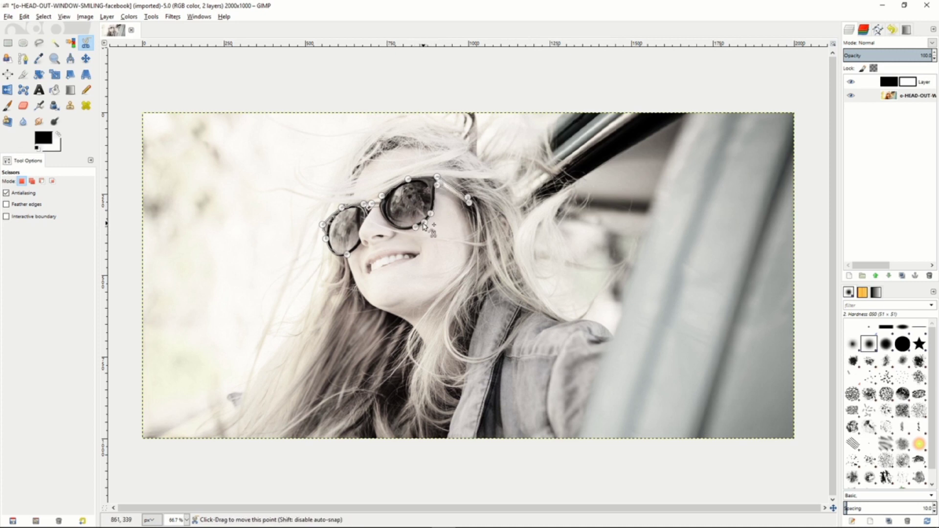
click(387, 221)
click(368, 210)
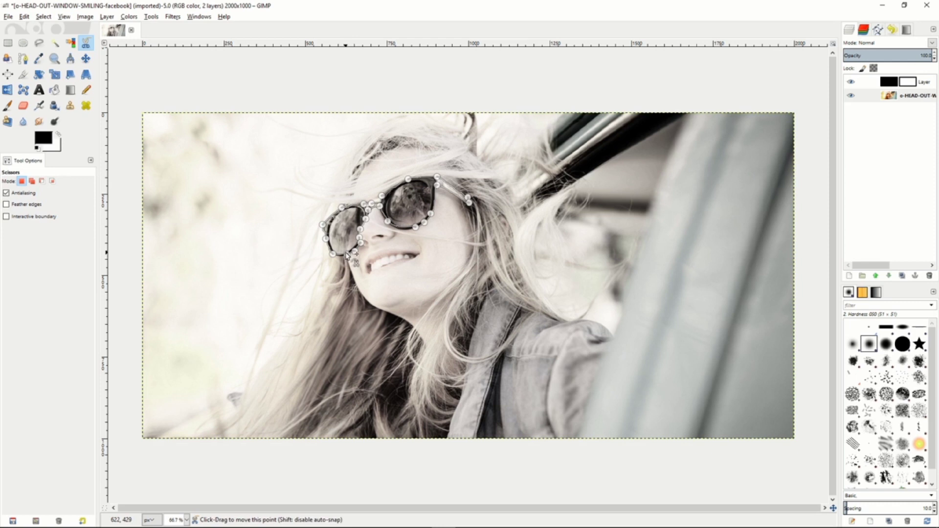
click(346, 254)
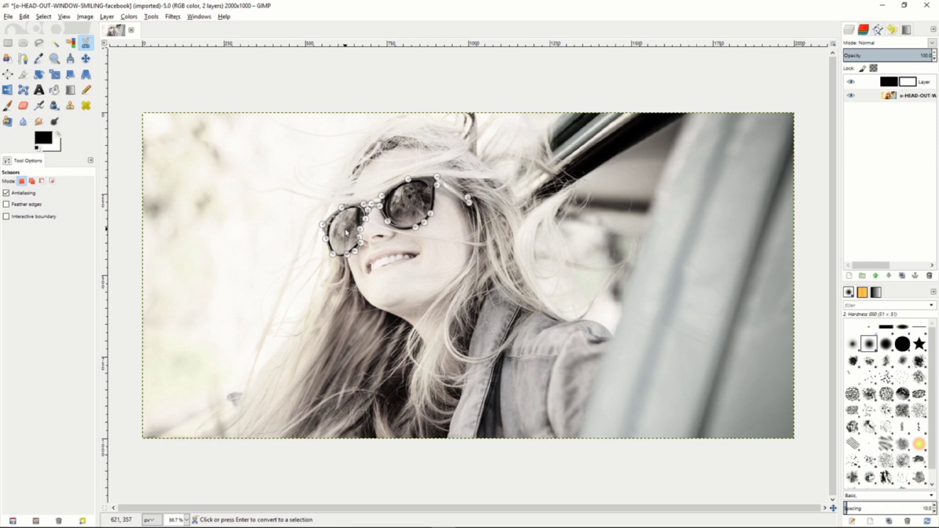
click(347, 233)
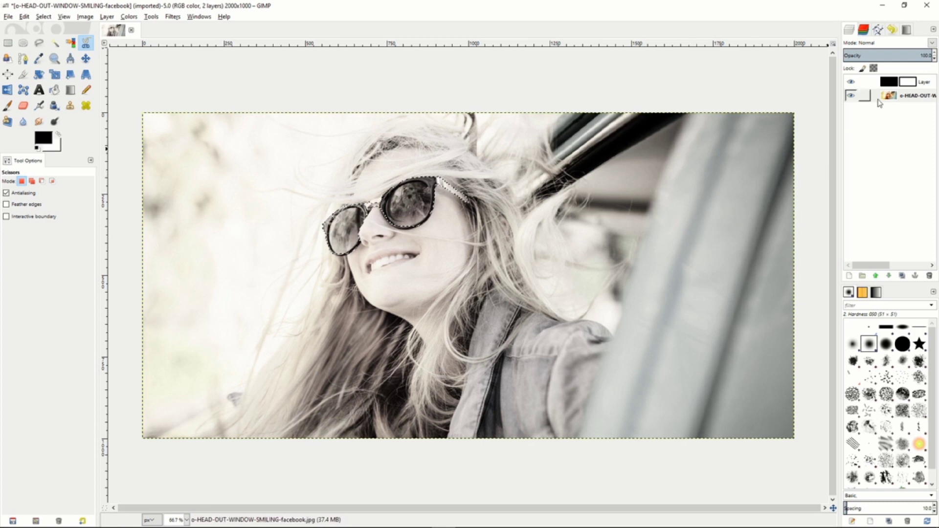
On the Saturation layer's mask, paint black over the lenses, frame and temple inside the sunglasses selection to reveal their original colour.
click(907, 84)
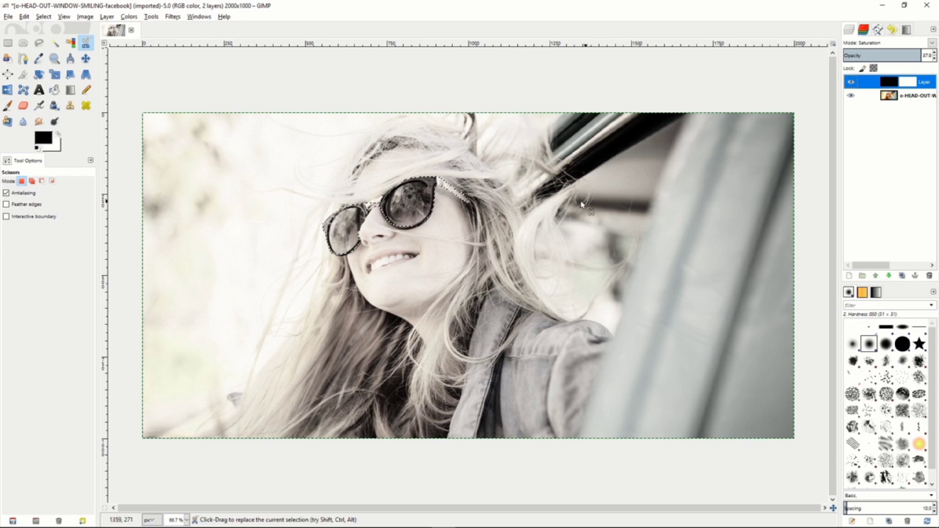
click(9, 106)
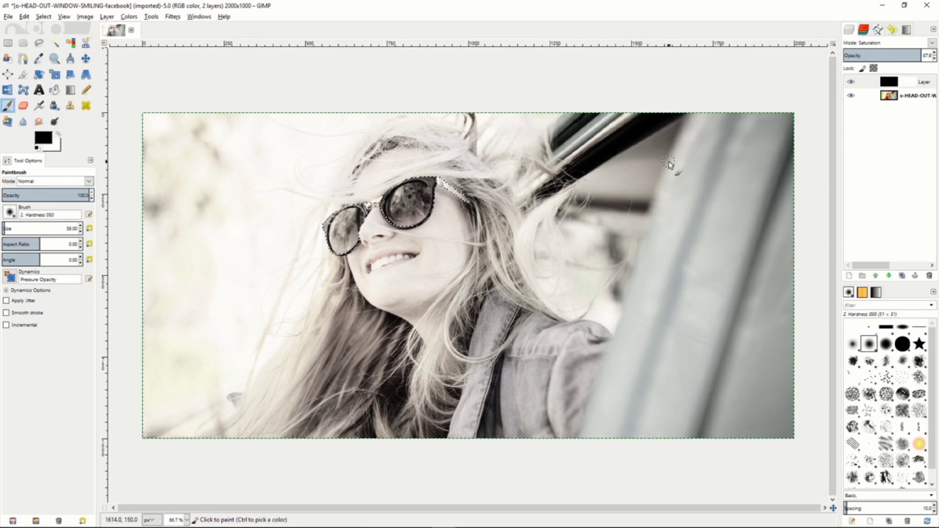
click(911, 82)
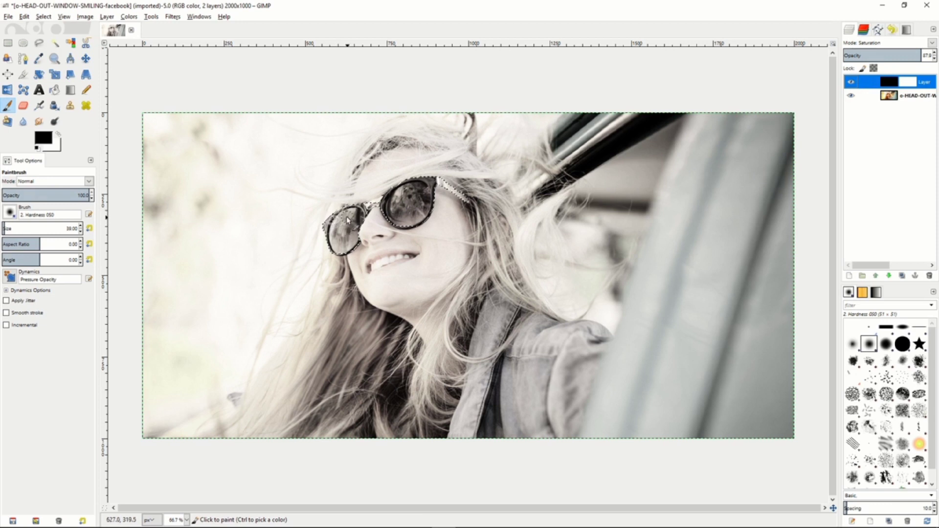
mouse_move(347, 220)
mouse_down()
mouse_move(325, 225)
mouse_move(360, 204)
mouse_move(366, 221)
mouse_move(324, 253)
mouse_move(368, 226)
mouse_move(341, 258)
mouse_move(350, 228)
mouse_move(326, 243)
mouse_move(360, 231)
mouse_move(388, 202)
mouse_move(383, 223)
mouse_move(421, 202)
mouse_move(412, 234)
mouse_move(424, 182)
mouse_move(396, 217)
mouse_move(451, 190)
mouse_move(441, 204)
mouse_move(477, 203)
mouse_up()
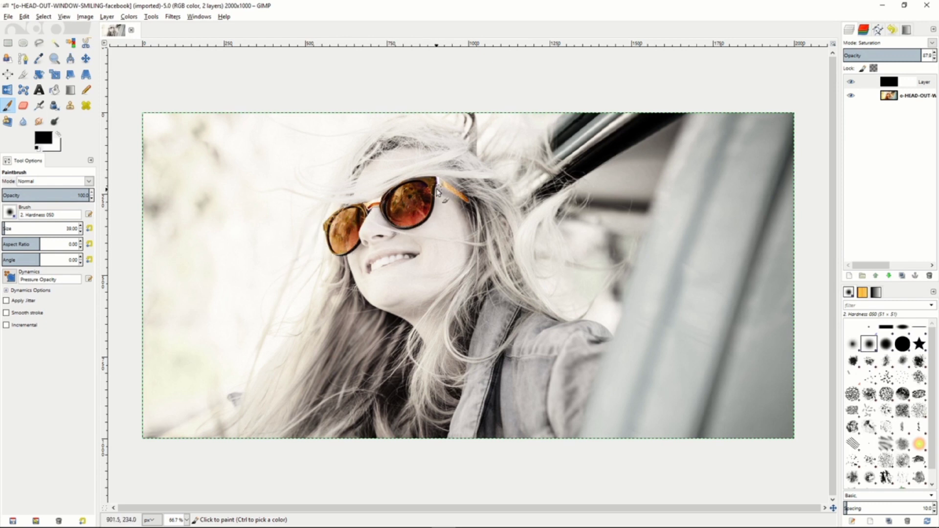
drag(437, 190, 464, 202)
mouse_move(417, 227)
mouse_down()
mouse_move(433, 192)
mouse_move(453, 180)
mouse_up()
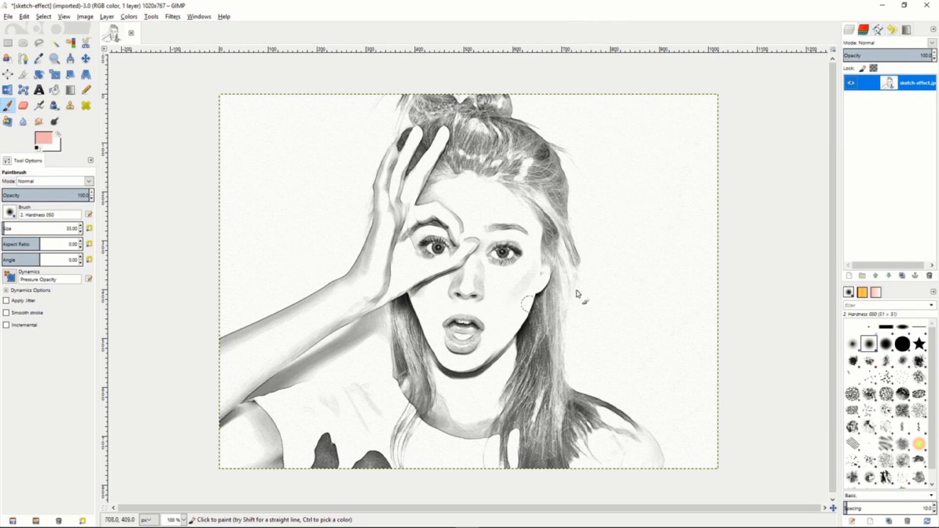
Add a new transparent 1020 × 767 px layer above the sketch-effect.jpg layer and set its mode to Multiply.
right_click(869, 88)
click(827, 103)
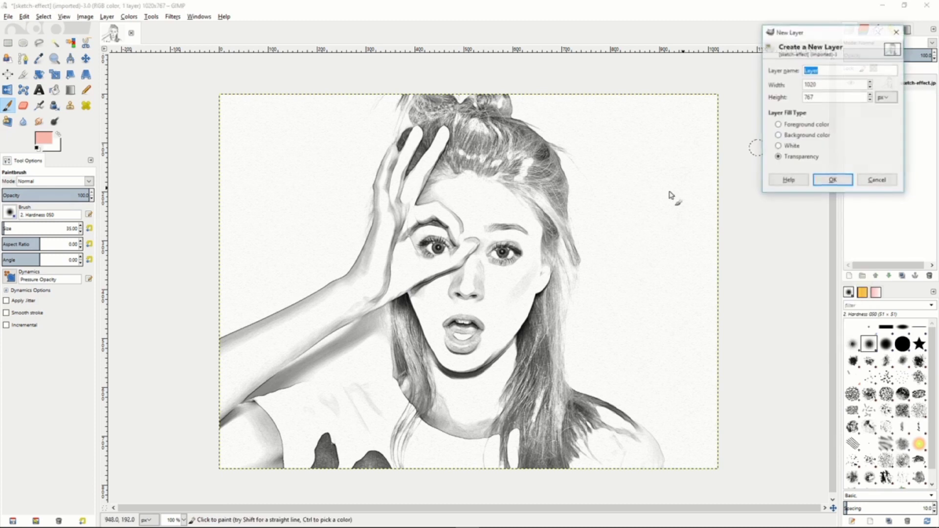
click(833, 181)
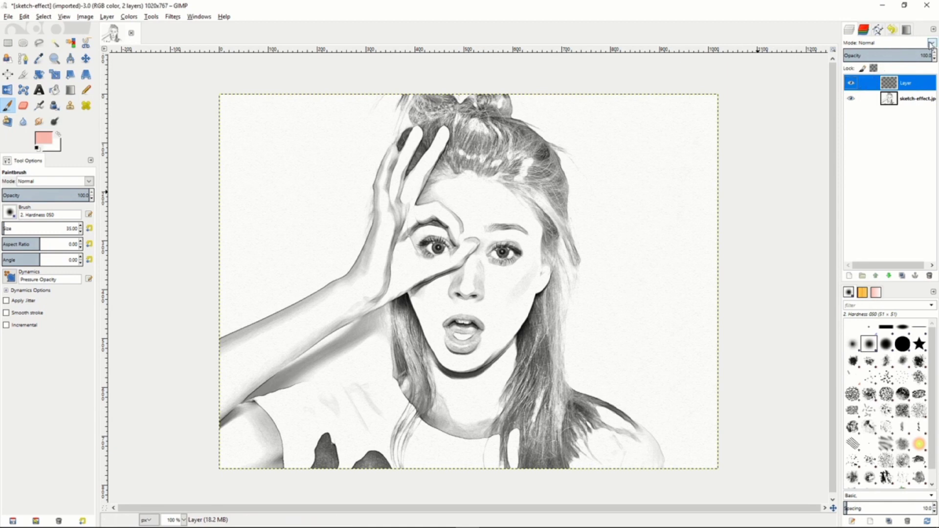
click(930, 44)
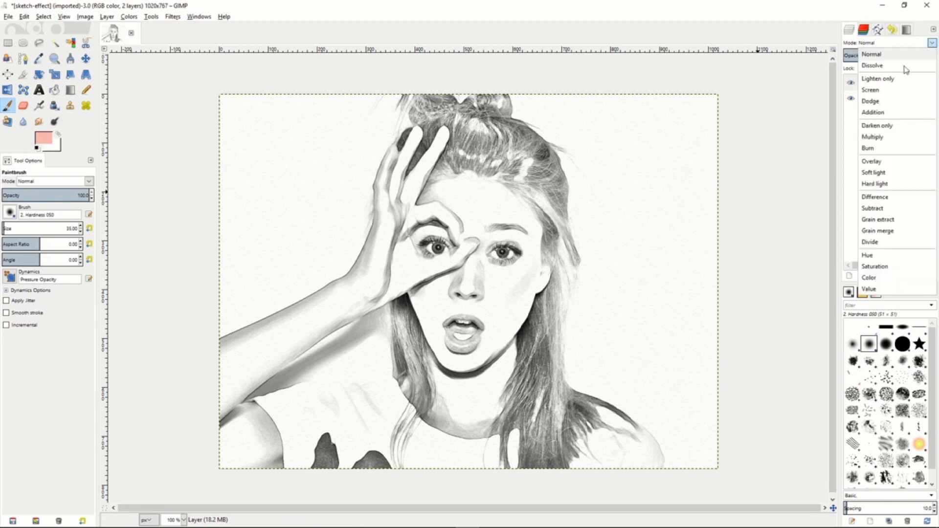
click(872, 138)
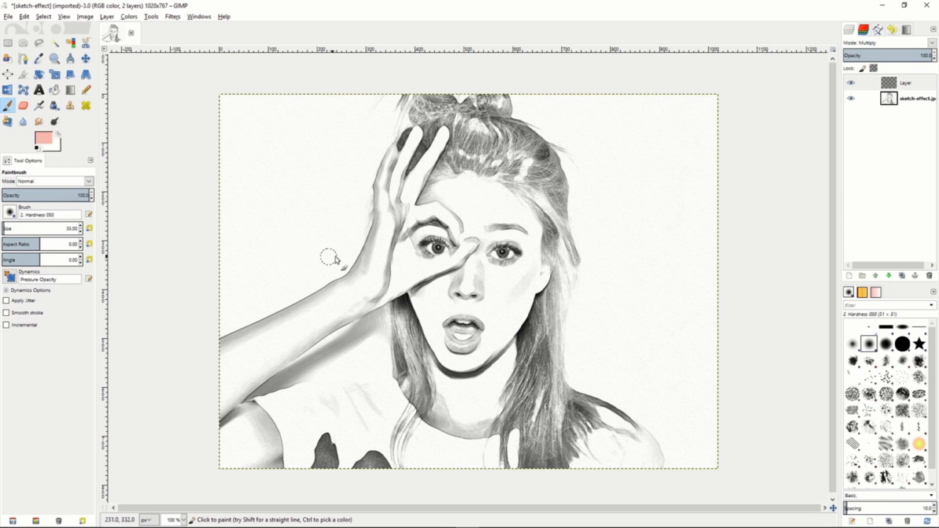
Paint the woman's face and raised hand on the Multiply layer with a light pink skin colour, using a size 35 Paintbrush.
click(44, 138)
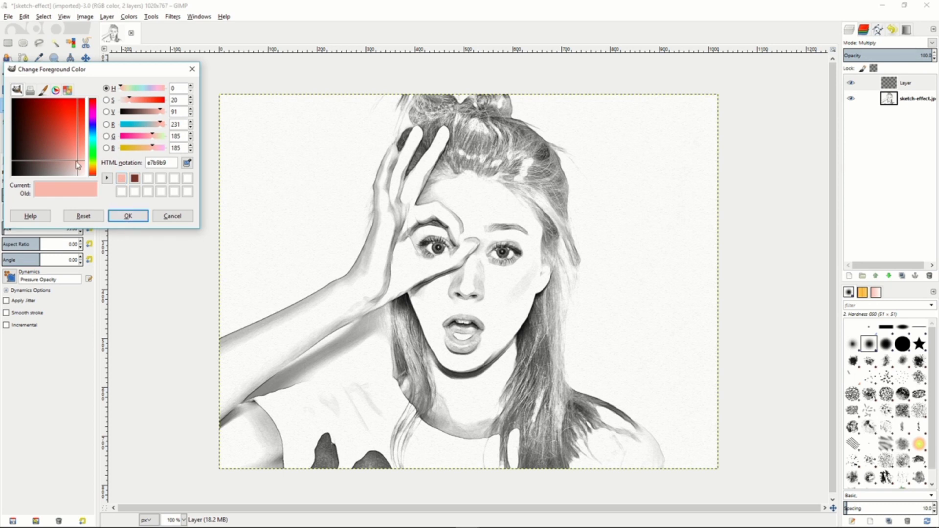
click(127, 216)
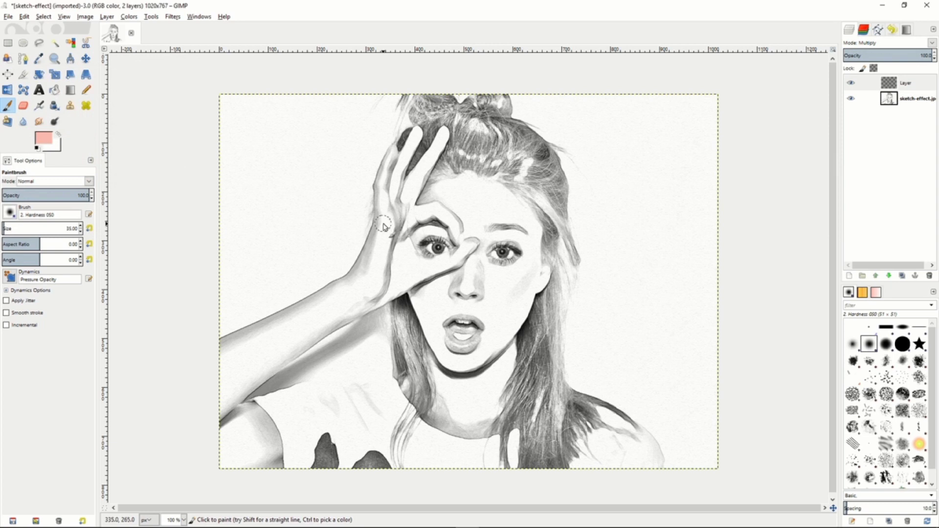
mouse_move(387, 225)
mouse_down()
mouse_move(393, 154)
mouse_move(381, 198)
mouse_move(392, 190)
mouse_move(393, 199)
mouse_move(402, 169)
mouse_move(397, 205)
mouse_move(416, 133)
mouse_move(395, 212)
mouse_move(421, 170)
mouse_move(411, 209)
mouse_move(408, 185)
mouse_move(398, 212)
mouse_move(446, 132)
mouse_move(405, 199)
mouse_move(401, 225)
mouse_move(462, 210)
mouse_move(456, 228)
mouse_move(467, 242)
mouse_move(447, 219)
mouse_move(459, 249)
mouse_move(459, 229)
mouse_move(470, 234)
mouse_move(457, 258)
mouse_move(466, 251)
mouse_move(444, 274)
mouse_move(472, 241)
mouse_move(447, 269)
mouse_move(462, 255)
mouse_move(433, 272)
mouse_move(429, 266)
mouse_move(448, 256)
mouse_move(405, 274)
mouse_move(414, 276)
mouse_move(394, 218)
mouse_move(412, 254)
mouse_up()
mouse_move(389, 222)
mouse_down()
mouse_move(378, 246)
mouse_move(378, 214)
mouse_move(383, 271)
mouse_move(398, 250)
mouse_move(385, 290)
mouse_move(421, 270)
mouse_move(408, 257)
mouse_move(419, 252)
mouse_move(427, 263)
mouse_move(416, 224)
mouse_move(457, 245)
mouse_move(421, 228)
mouse_move(447, 190)
mouse_move(421, 202)
mouse_move(445, 187)
mouse_move(474, 178)
mouse_move(436, 215)
mouse_move(502, 198)
mouse_move(500, 188)
mouse_move(462, 189)
mouse_move(506, 204)
mouse_move(484, 212)
mouse_move(533, 225)
mouse_move(507, 197)
mouse_move(530, 217)
mouse_move(541, 246)
mouse_move(522, 211)
mouse_move(458, 215)
mouse_move(522, 231)
mouse_move(470, 229)
mouse_move(500, 223)
mouse_move(525, 235)
mouse_move(535, 279)
mouse_move(550, 262)
mouse_move(534, 289)
mouse_move(522, 247)
mouse_move(484, 236)
mouse_move(477, 266)
mouse_move(503, 271)
mouse_move(476, 273)
mouse_move(475, 251)
mouse_move(499, 274)
mouse_move(524, 267)
mouse_move(462, 263)
mouse_move(485, 282)
mouse_move(484, 299)
mouse_move(424, 307)
mouse_move(457, 359)
mouse_move(483, 349)
mouse_move(506, 242)
mouse_move(526, 257)
mouse_up()
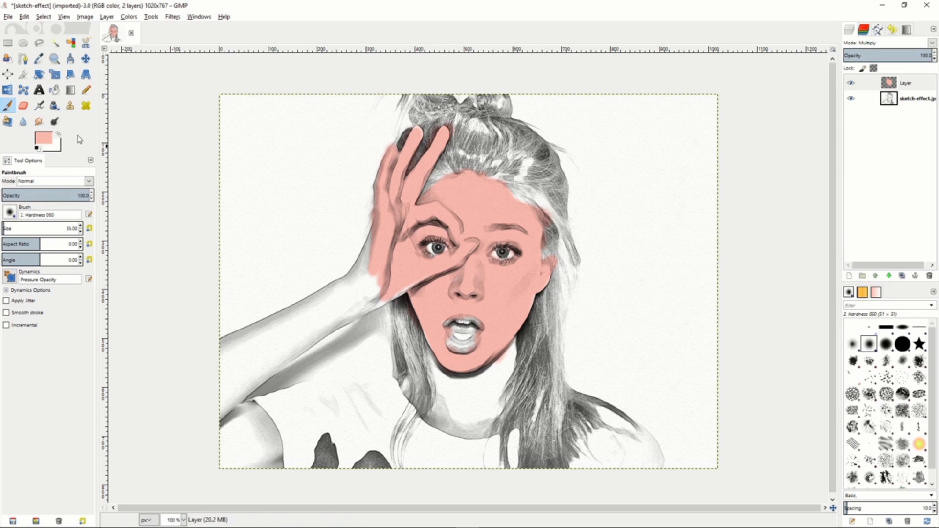
Burn the midtones along the hairline and the side of the face with a size 15 brush at exposure 50.
click(55, 122)
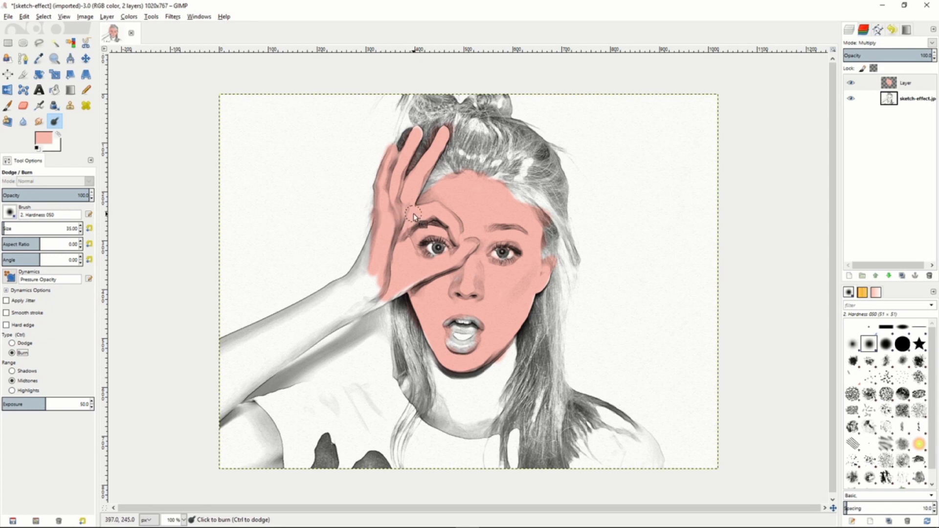
key(bracketleft)
key(bracketleft)
key(bracketleft)
key(bracketleft)
key(bracketleft)
key(bracketleft)
key(bracketleft)
key(bracketleft)
key(bracketleft)
key(bracketleft)
key(bracketleft)
key(bracketleft)
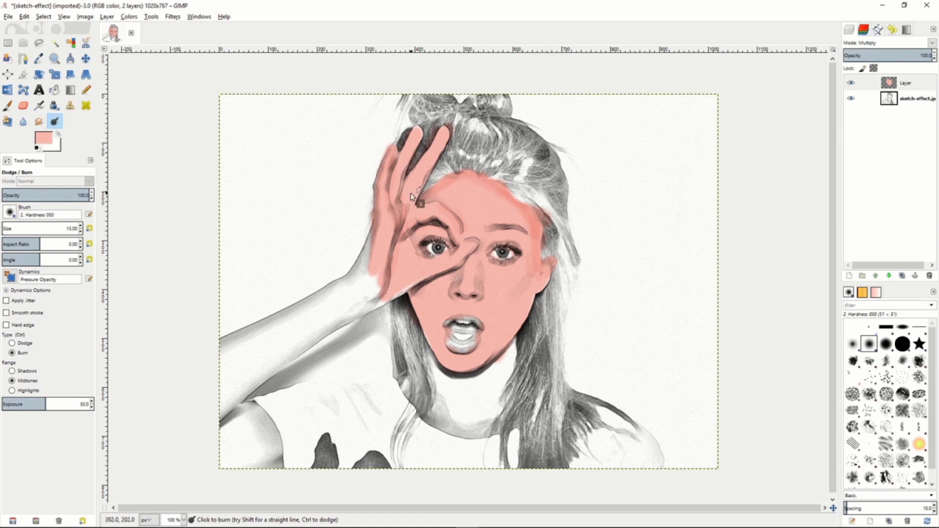
Smudge the burned shading on the forehead near the hand with a size 15 brush at rate 32 to blend it.
key(s)
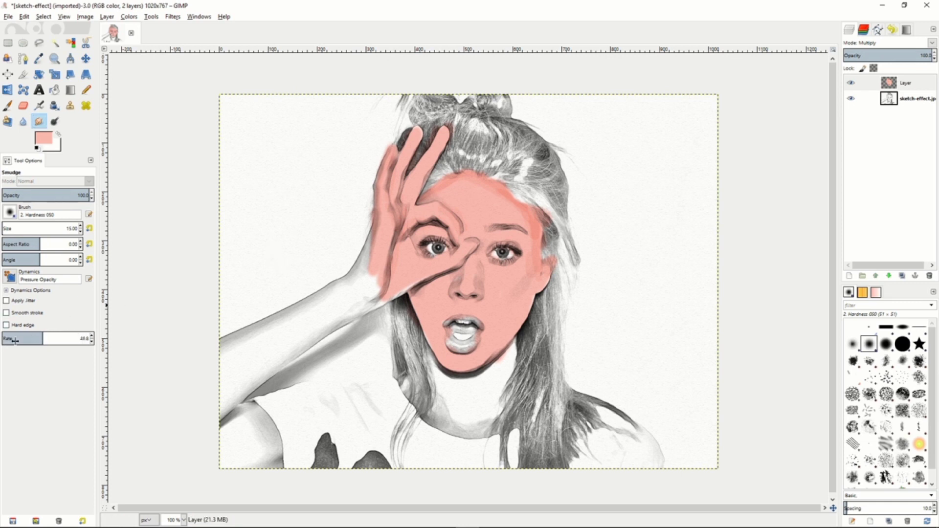
drag(48, 340, 7, 340)
drag(426, 198, 438, 194)
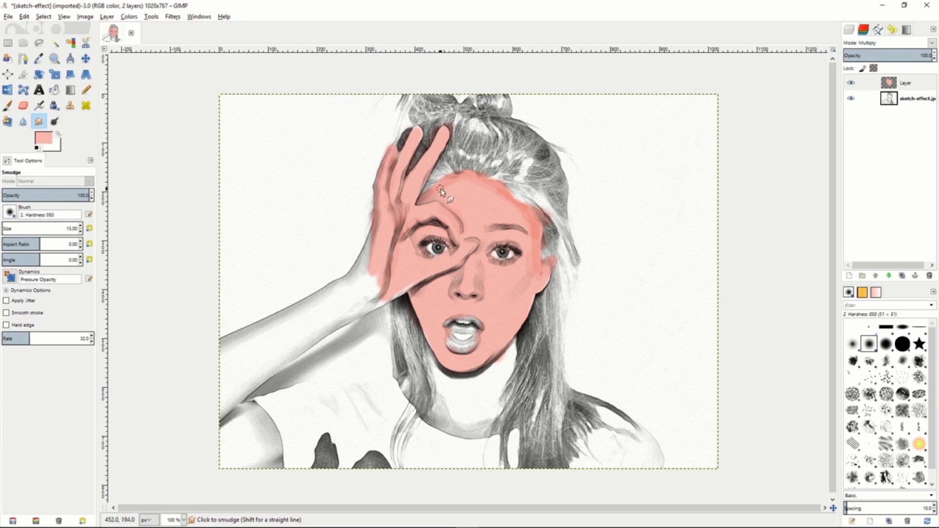
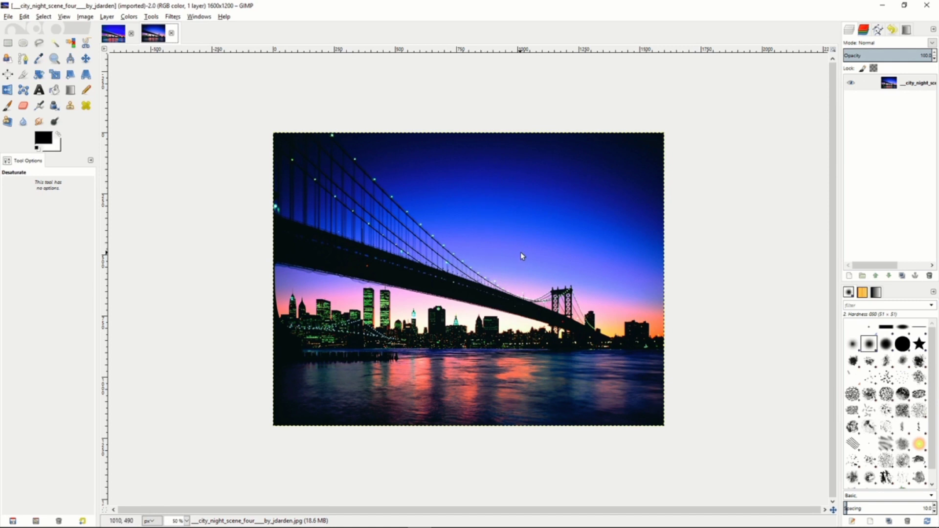
Duplicate the city night layer and apply Advanced Tone Mapping with blur 10, blurred opacity 75, merged opacity 90 and 5 copies.
right_click(873, 84)
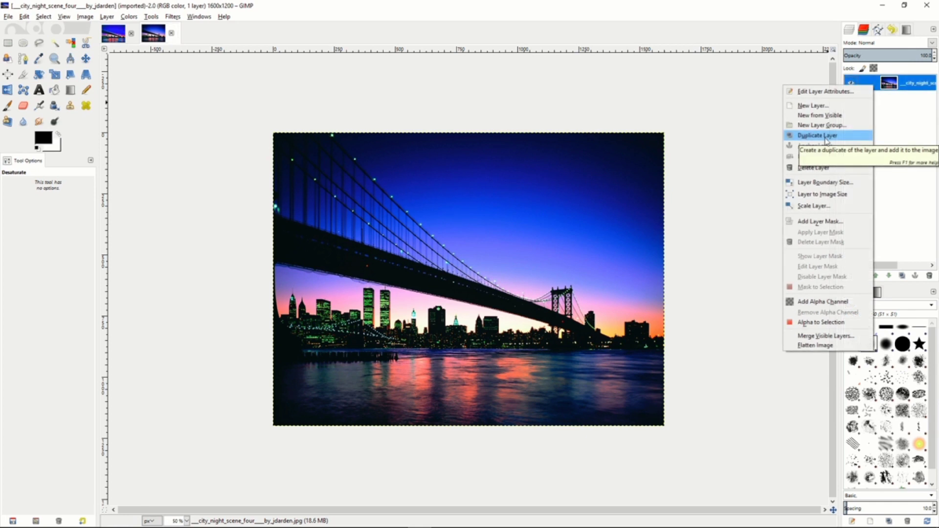
click(826, 140)
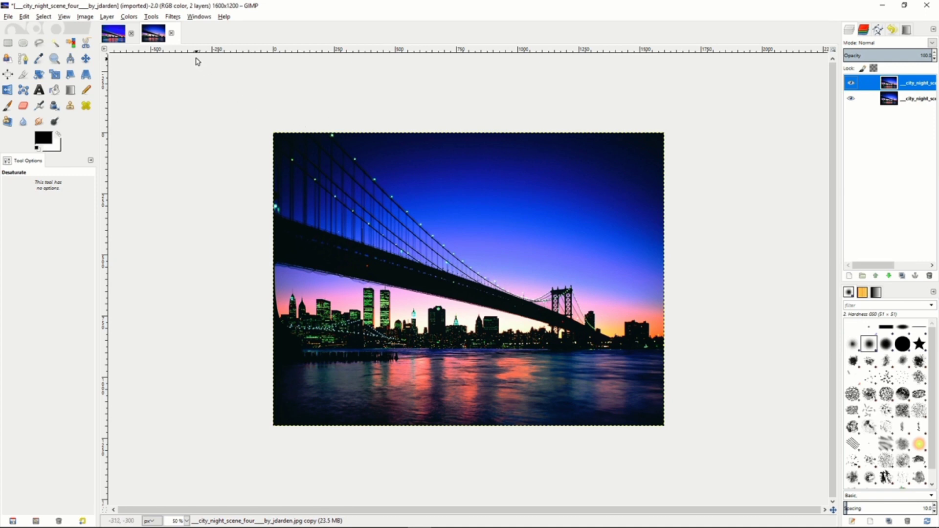
click(176, 18)
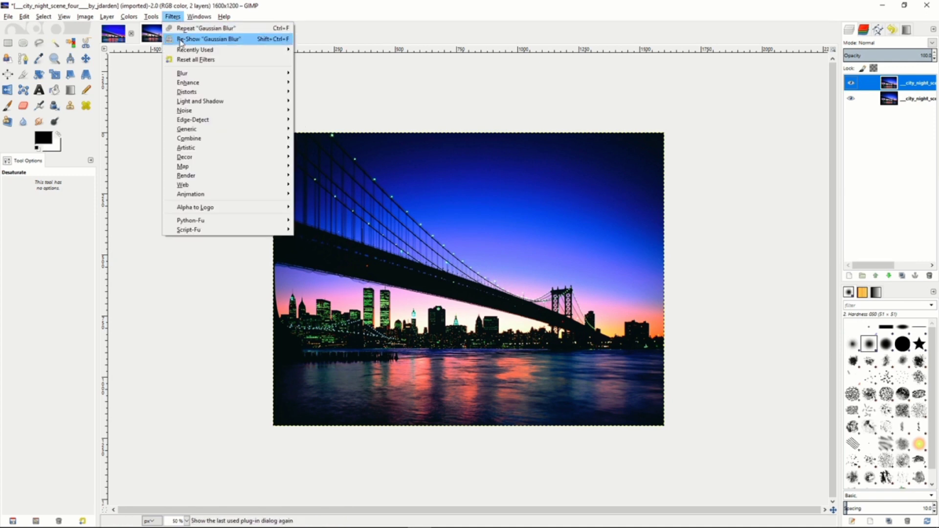
mouse_move(187, 85)
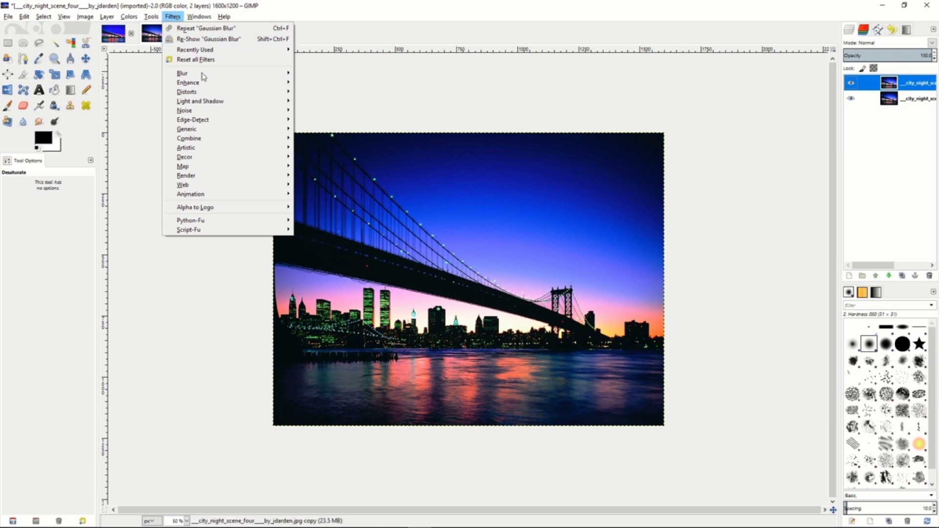
click(335, 84)
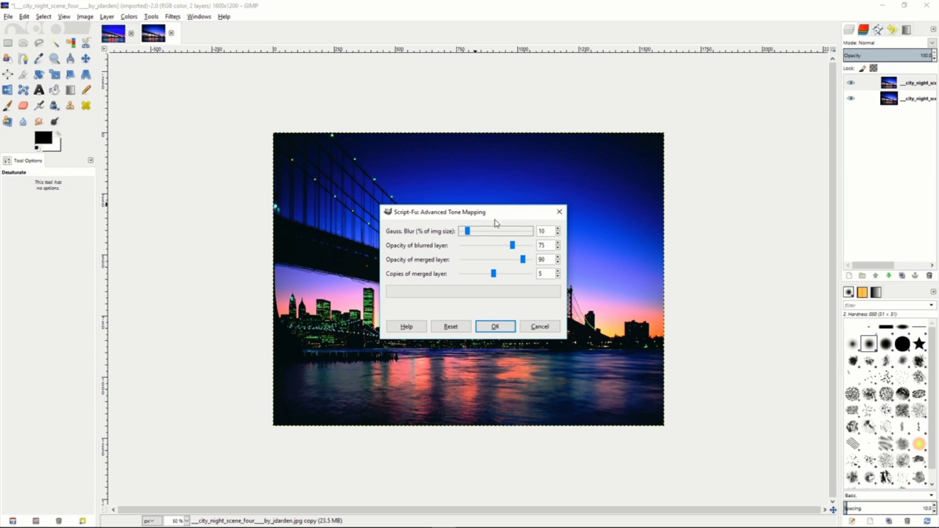
click(496, 276)
mouse_move(496, 277)
mouse_down()
mouse_move(468, 279)
mouse_move(491, 278)
mouse_up()
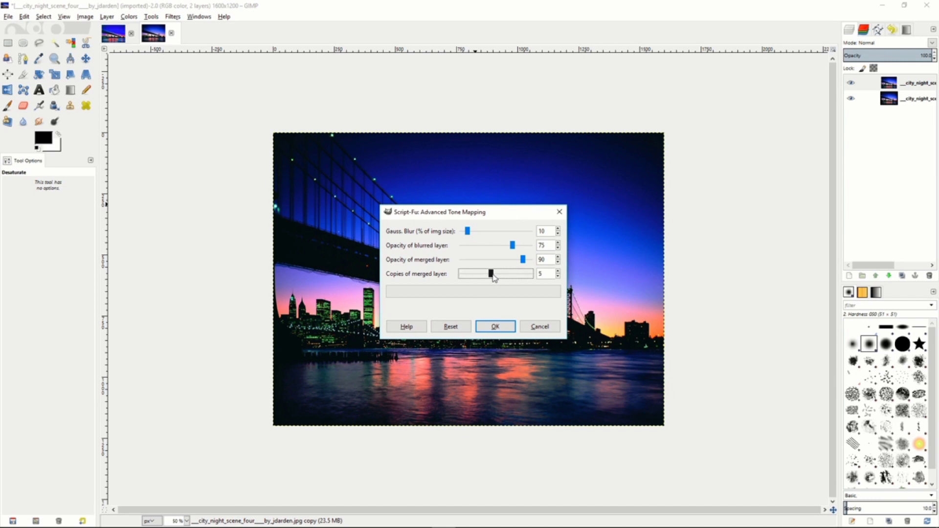
click(495, 328)
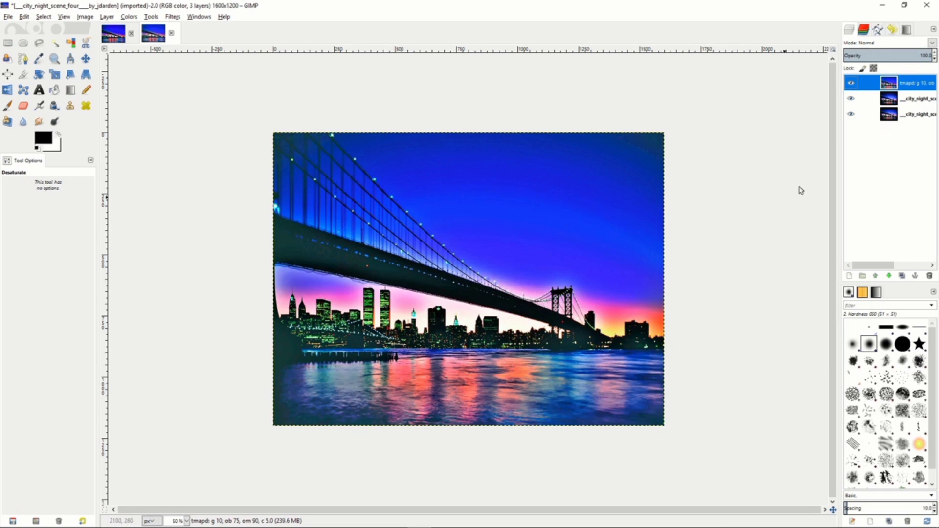
Merge the tone-mapped layer down and set its Levels input gamma to 0.92.
right_click(877, 86)
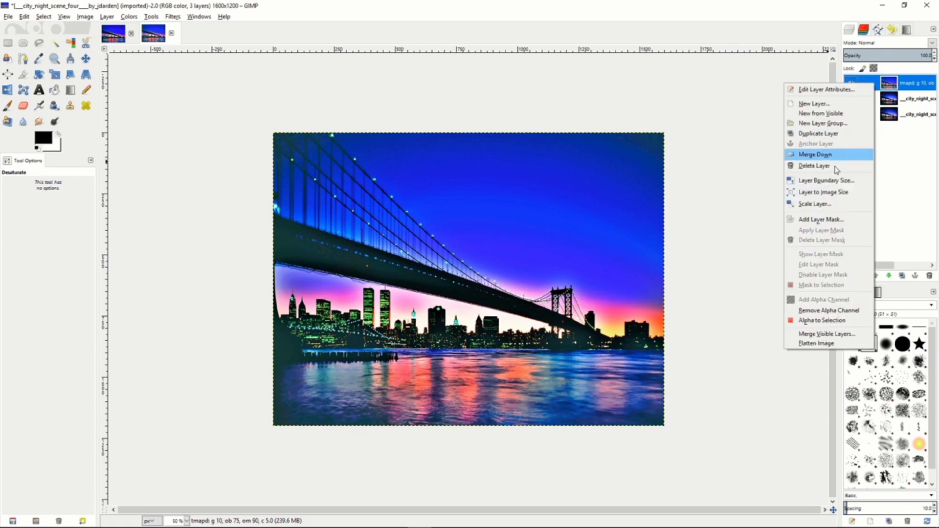
click(827, 155)
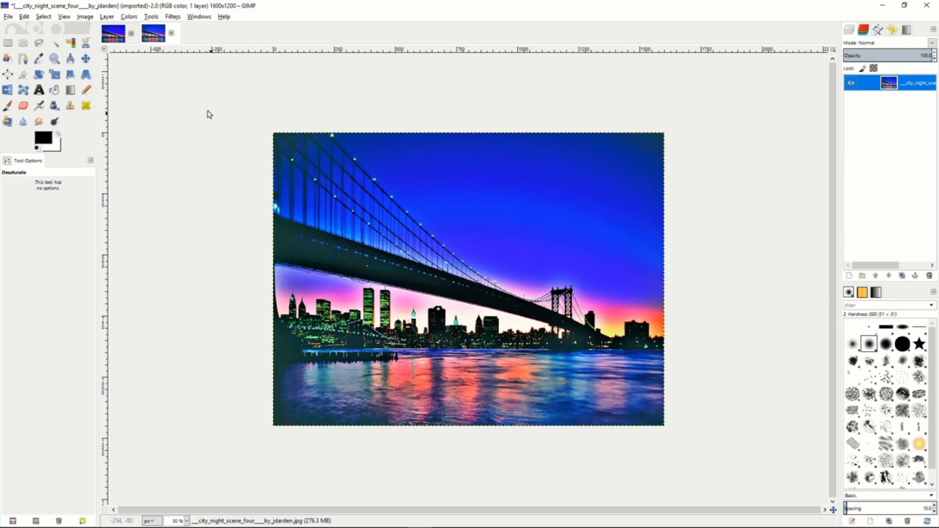
click(129, 17)
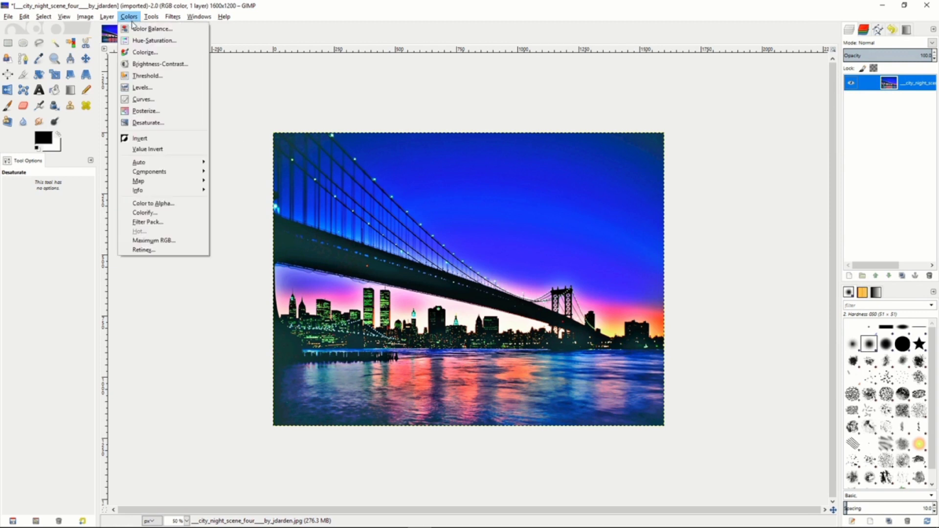
click(142, 87)
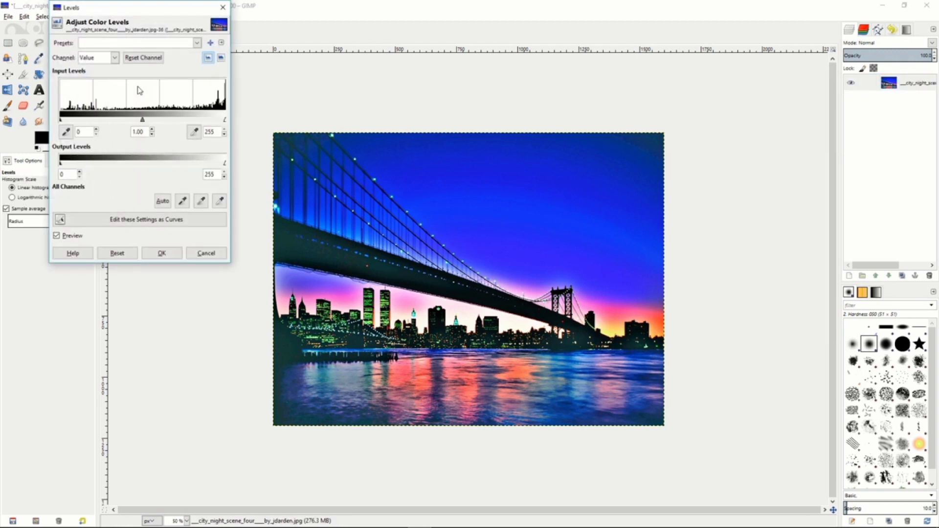
click(151, 135)
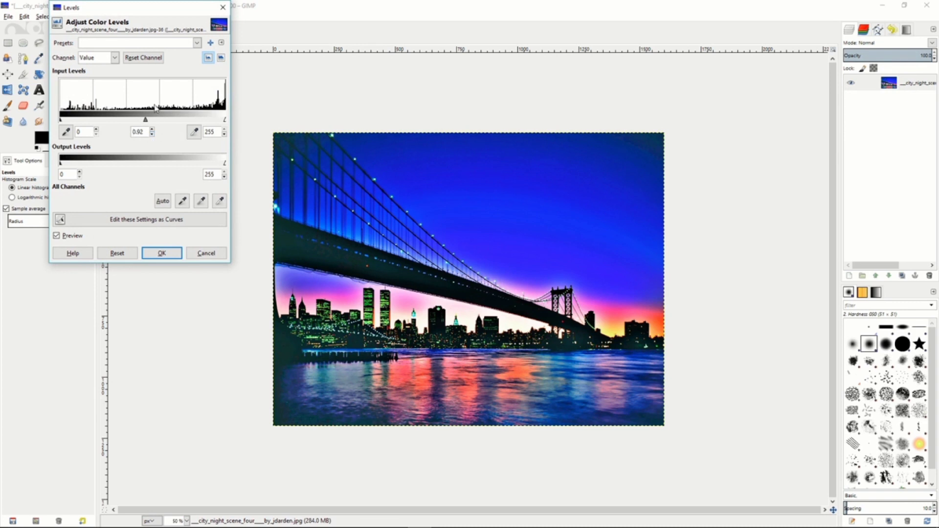
click(177, 254)
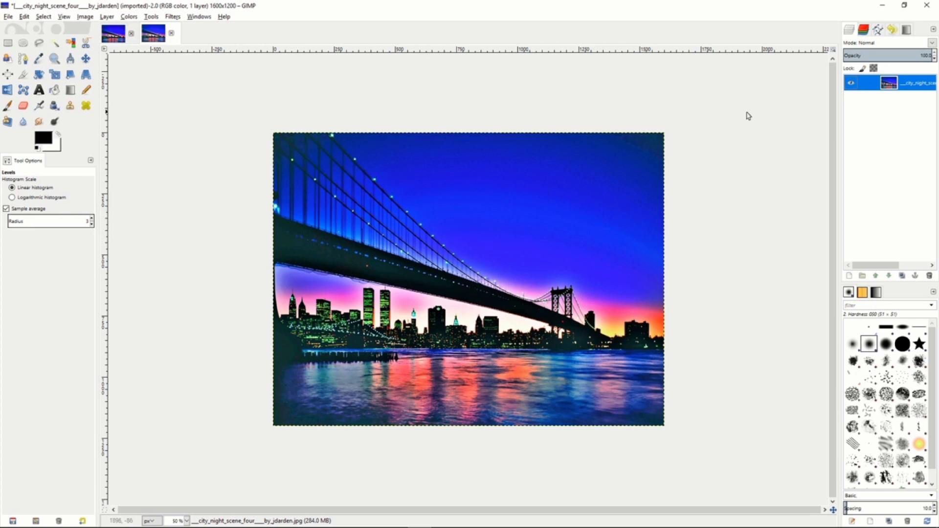
Duplicate the merged bridge layer and desaturate the copy based on Lightness, after previewing Luminosity and Average.
right_click(876, 86)
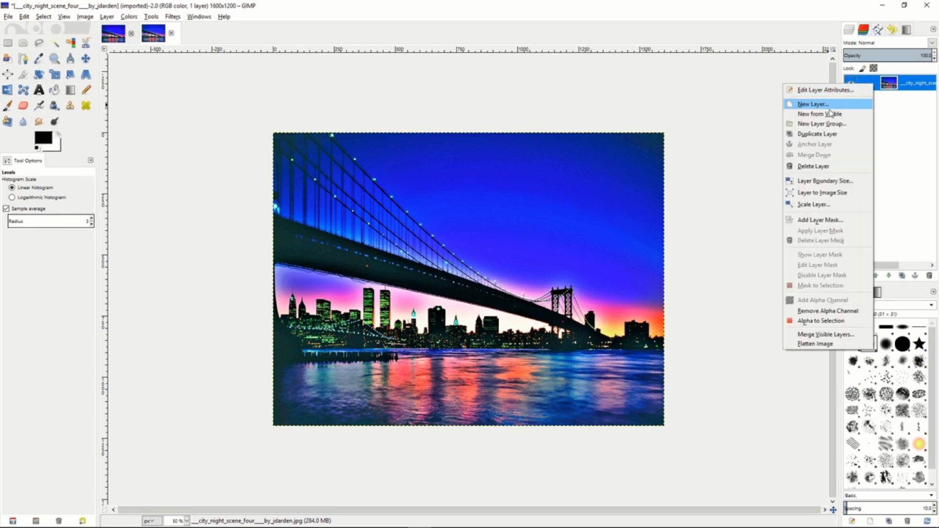
click(818, 134)
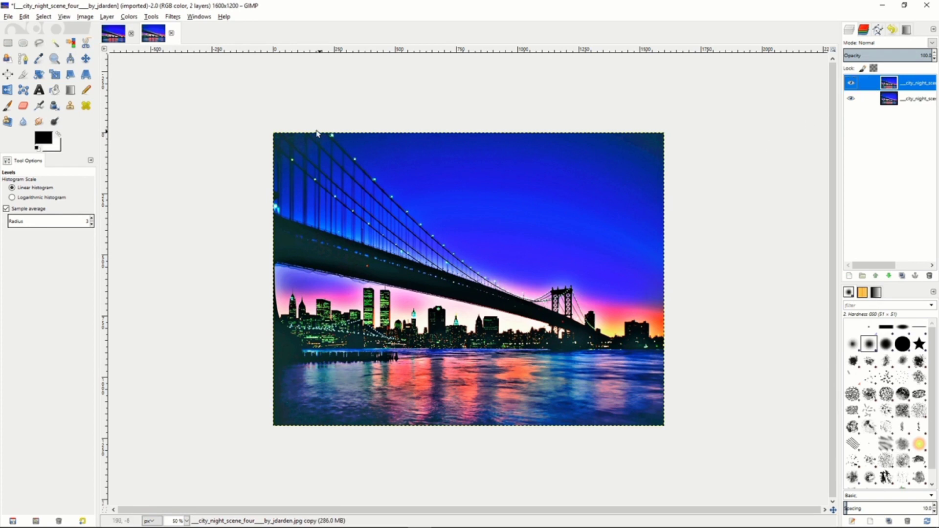
click(129, 17)
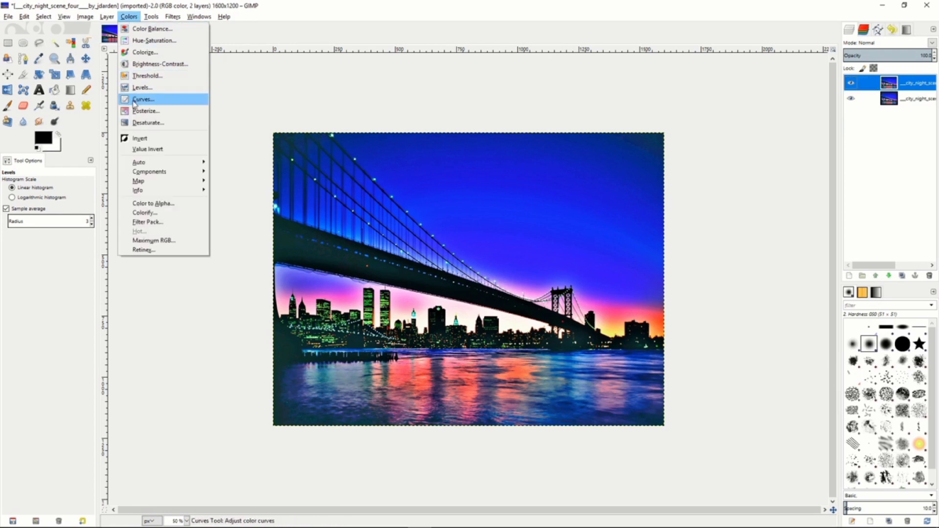
click(138, 123)
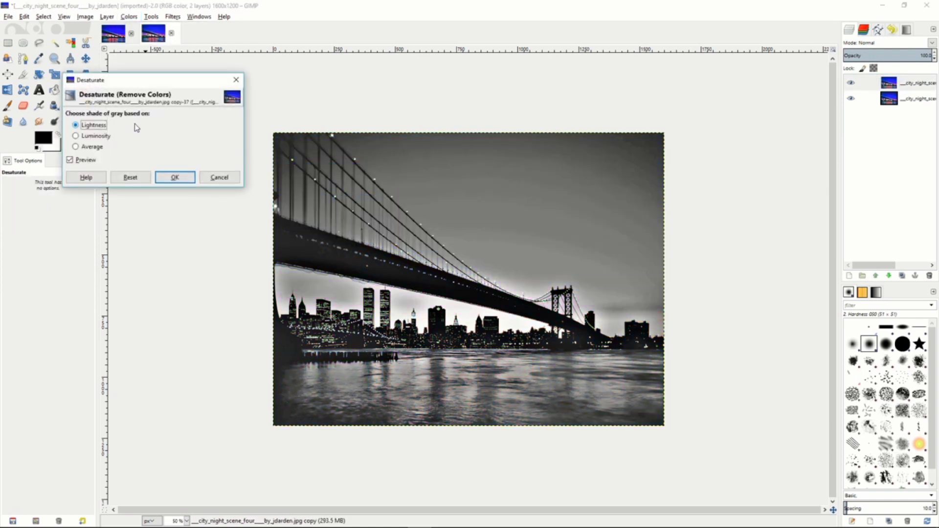
click(85, 137)
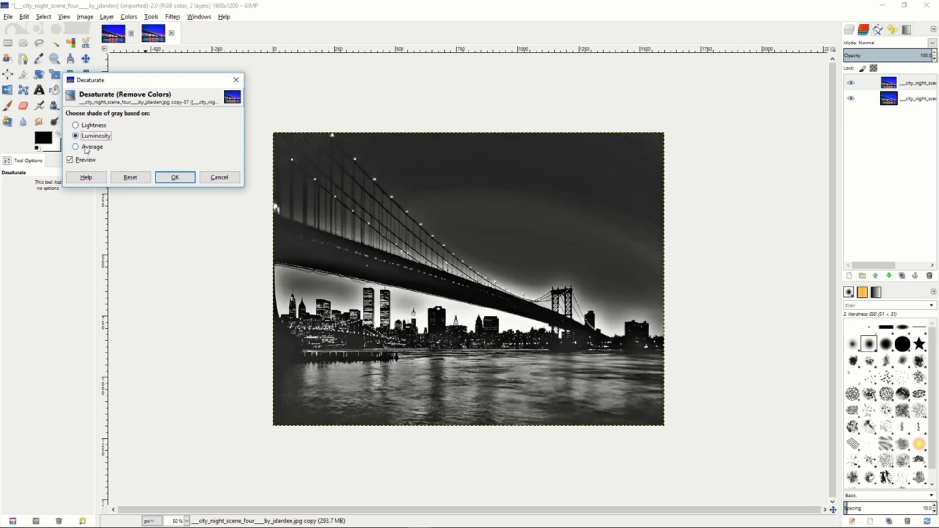
click(87, 147)
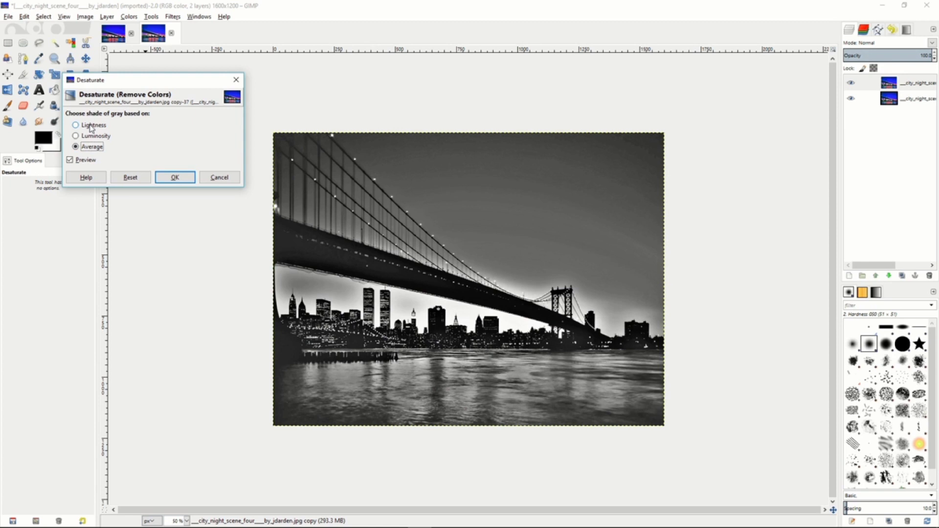
click(91, 127)
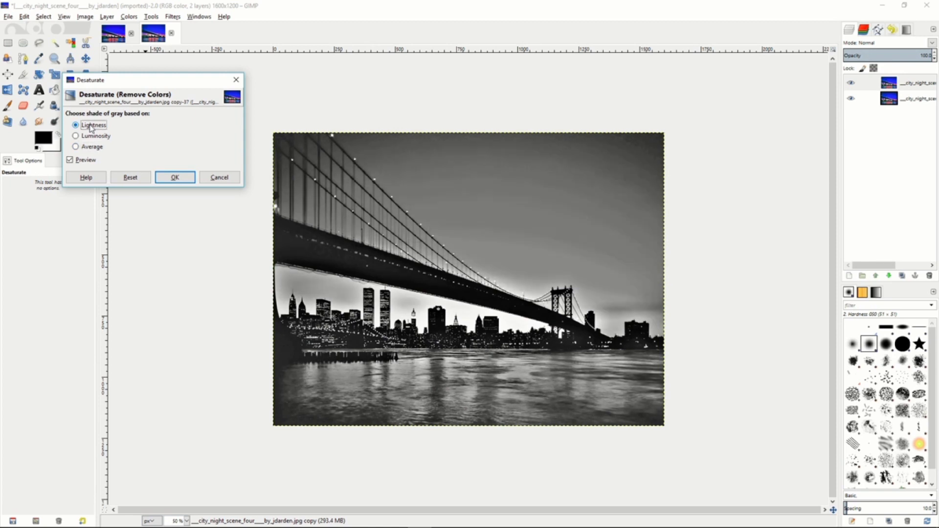
click(167, 180)
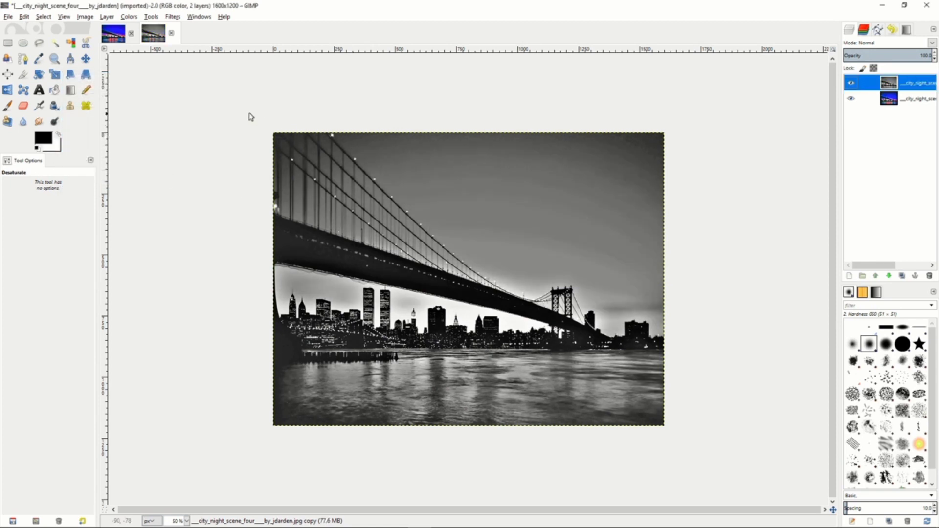
Invert the desaturated copy's colors and apply an RLE Gaussian Blur with a 20 px horizontal and vertical radius.
click(129, 16)
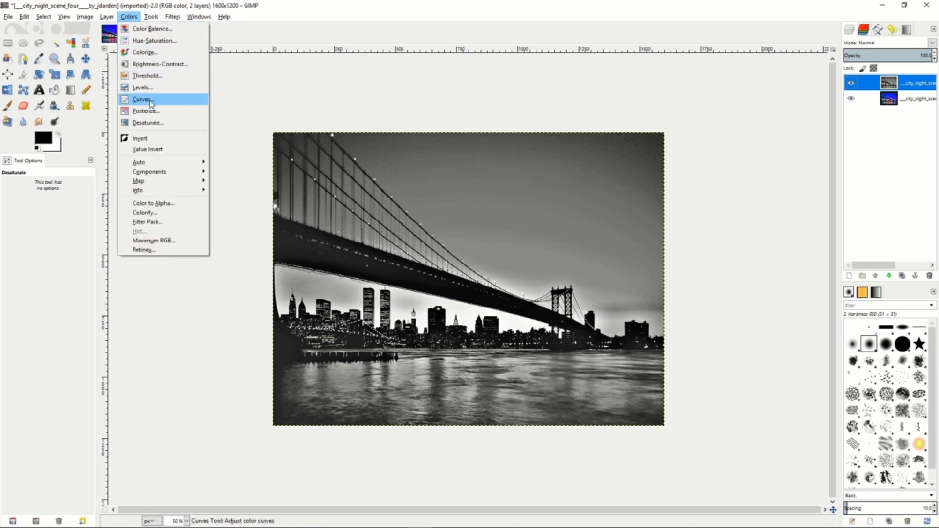
click(147, 142)
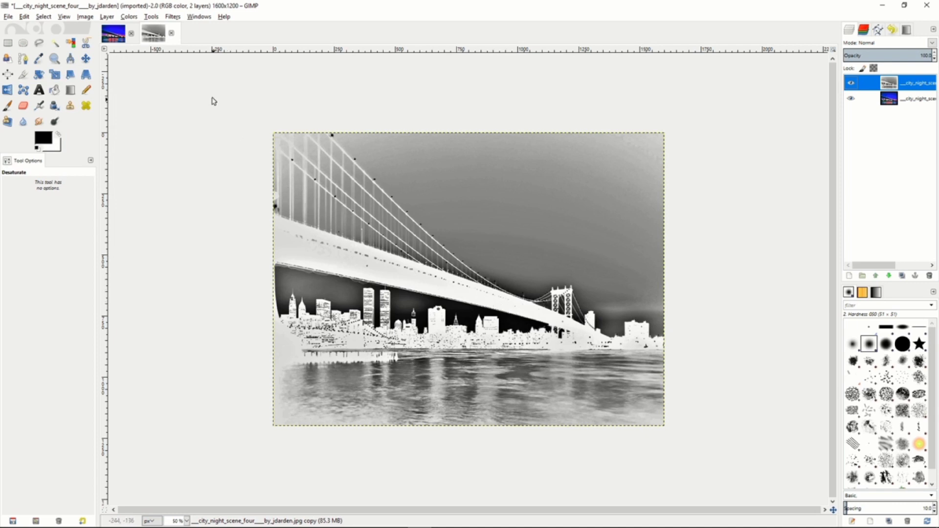
click(151, 17)
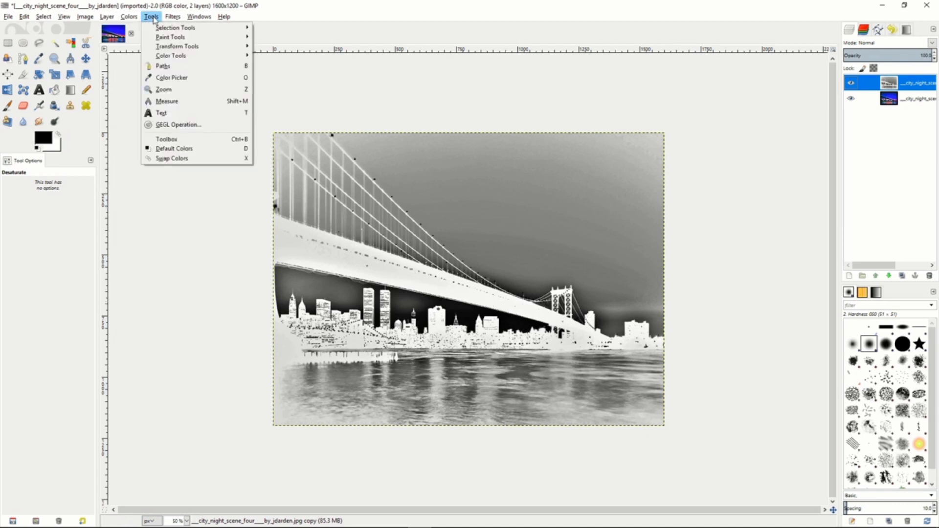
mouse_move(173, 16)
mouse_move(194, 75)
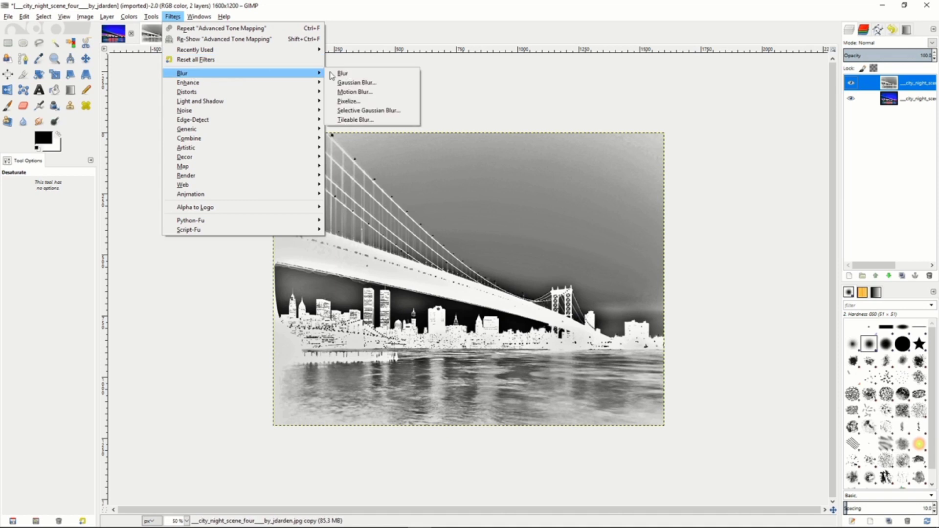
click(370, 85)
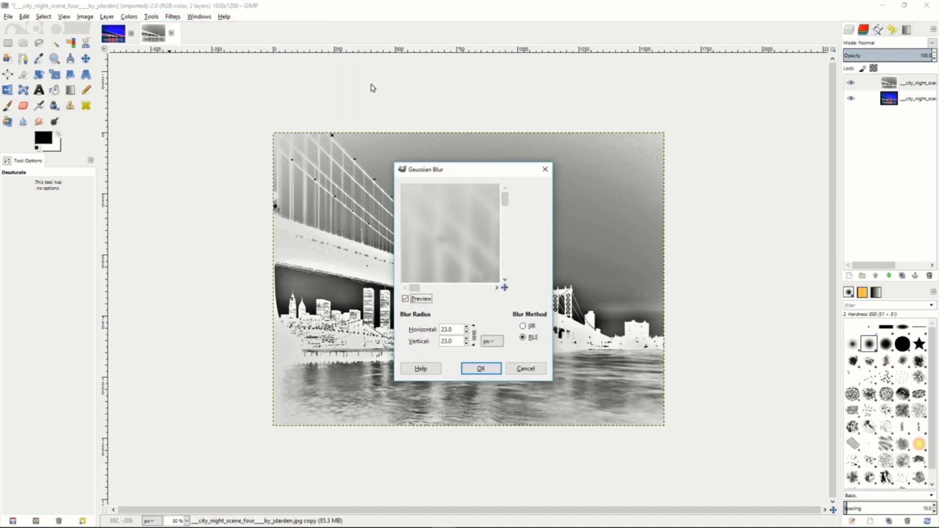
click(467, 332)
click(466, 332)
click(466, 327)
click(467, 327)
click(467, 327)
click(467, 332)
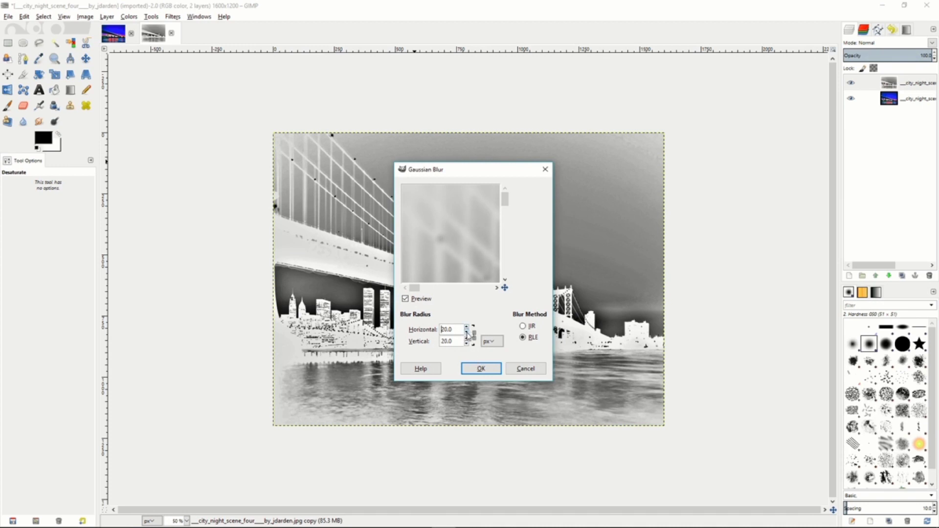
click(481, 369)
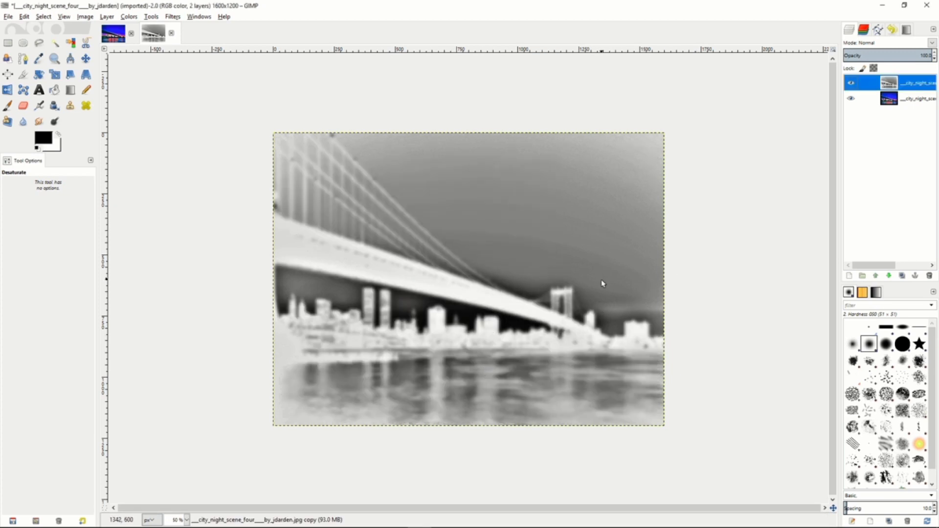
Set the blurred layer to Overlay mode at about 48% opacity and merge it down onto the bridge layer.
click(932, 44)
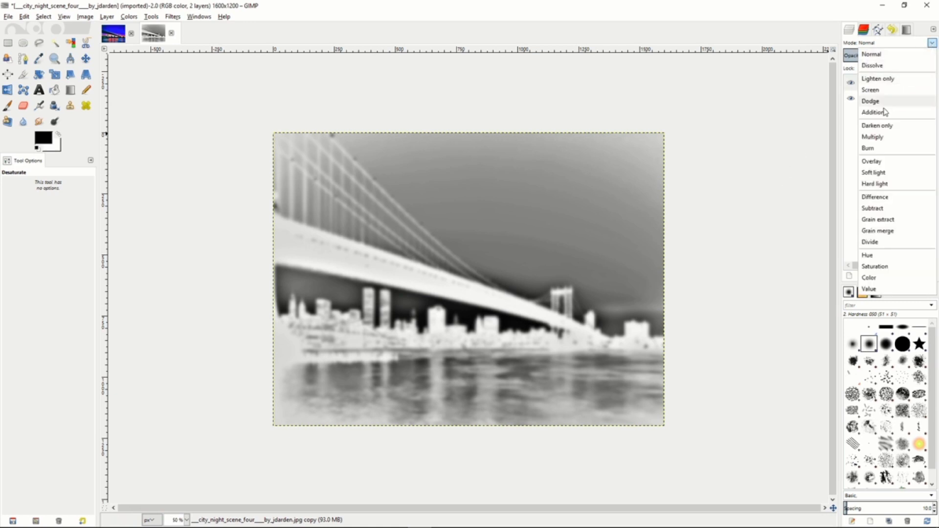
click(875, 167)
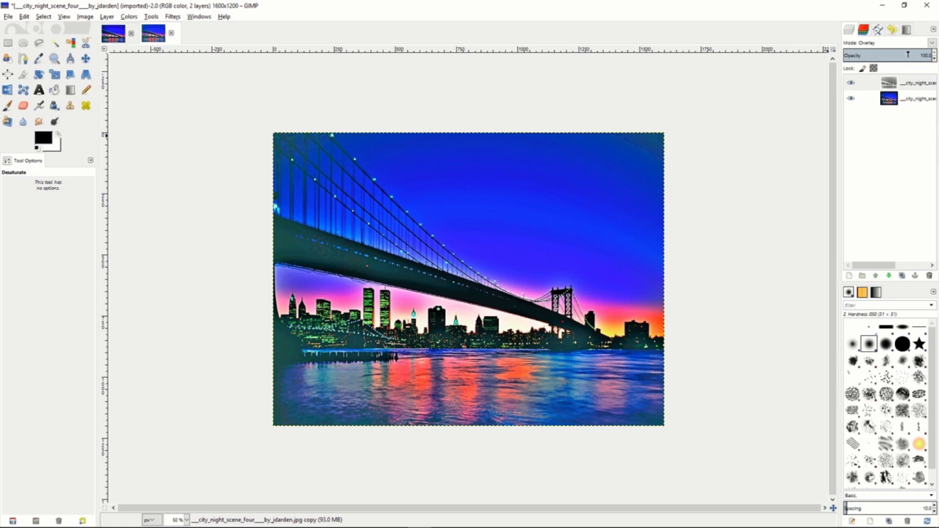
drag(908, 54, 886, 55)
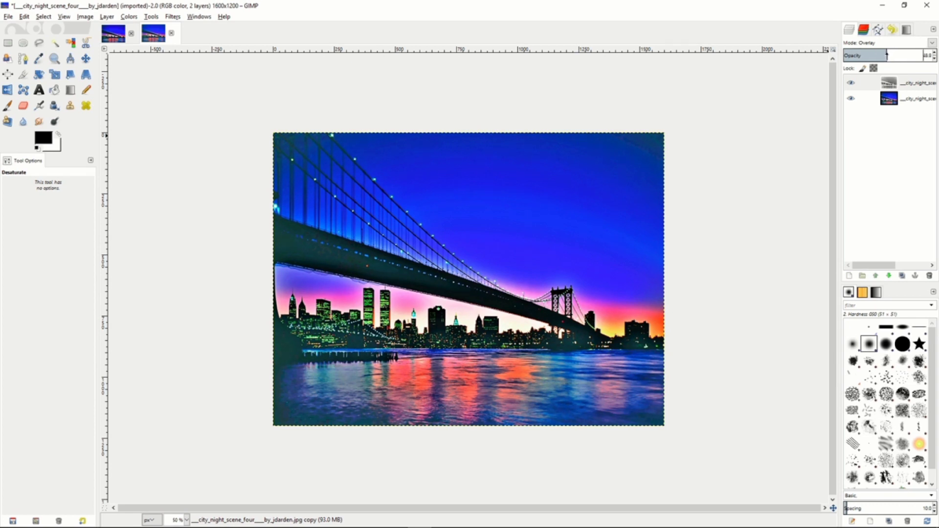
right_click(876, 86)
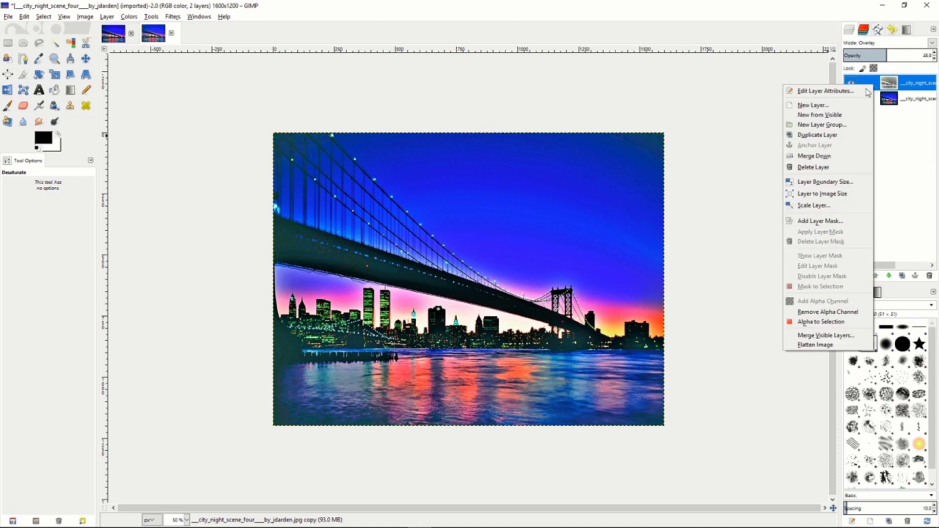
click(816, 158)
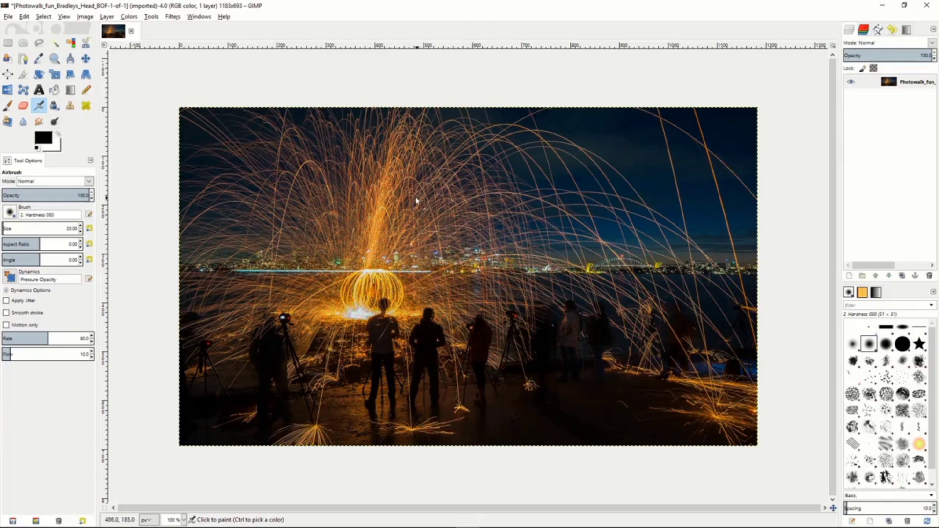
Try a Gaussian Blur with a reduced radius and the RLE method on the spark-trail photo, and undo it.
click(173, 17)
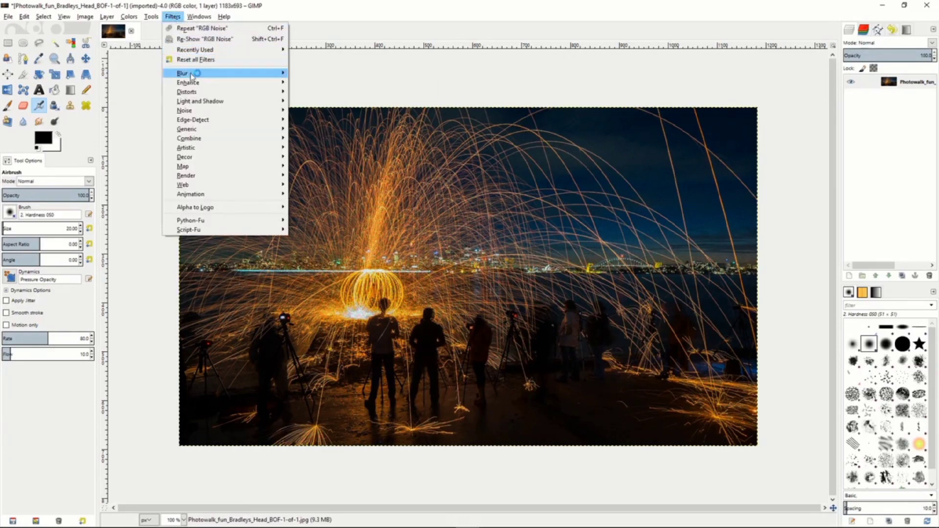
mouse_move(192, 74)
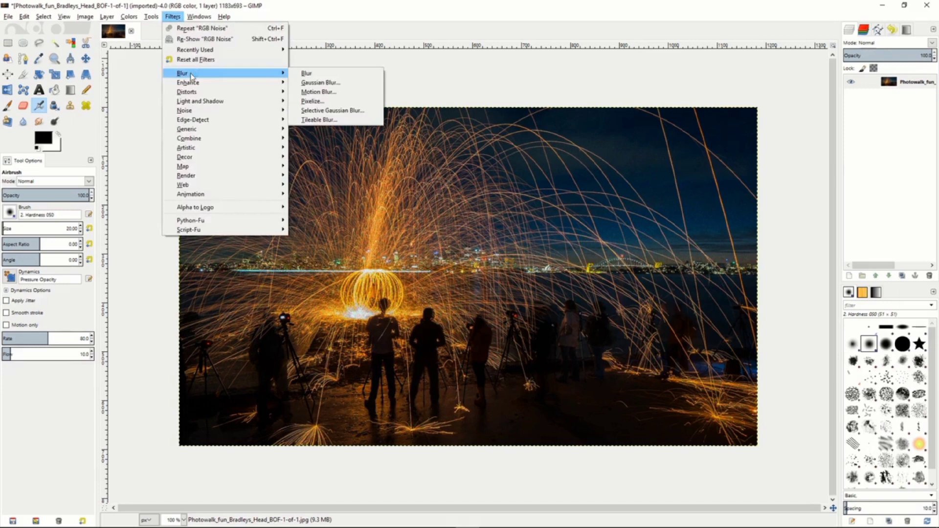
click(320, 83)
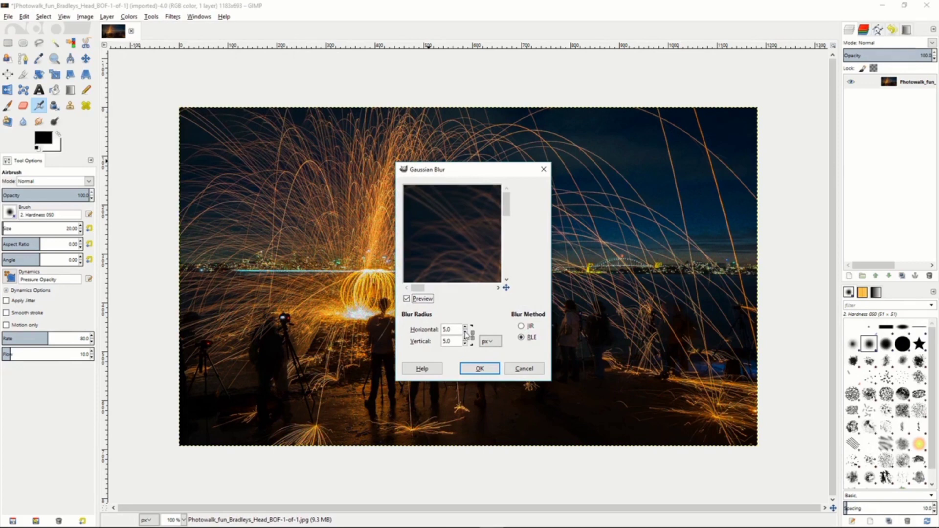
click(465, 332)
click(465, 332)
click(478, 367)
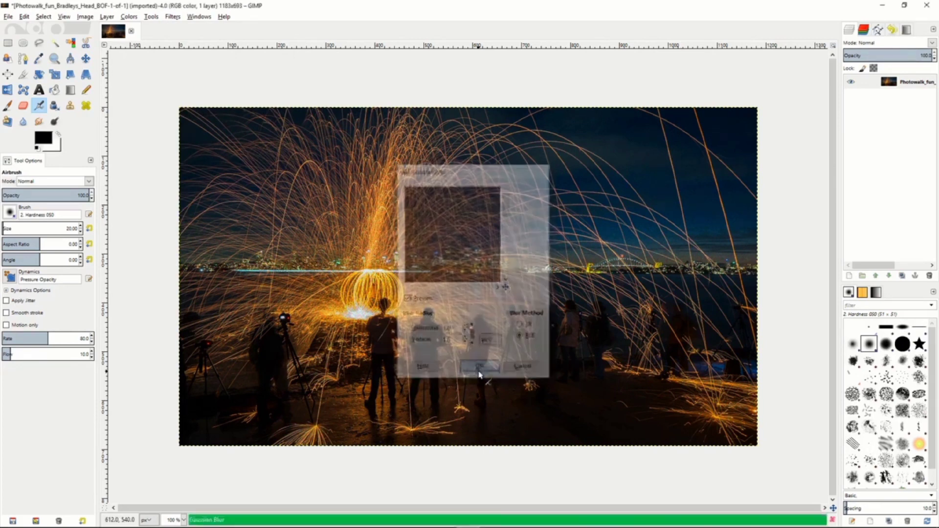
click(24, 16)
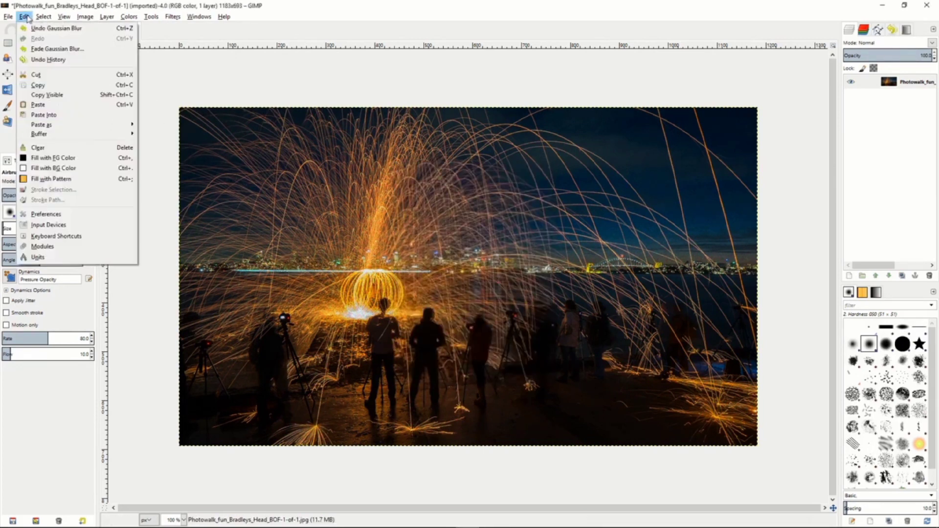
click(33, 28)
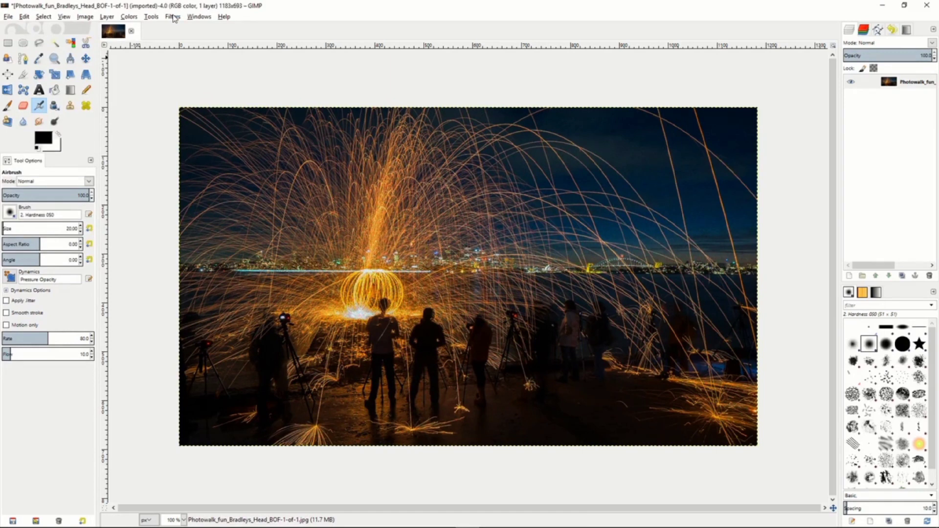
Apply Wavelet denoise to the spark-trail photo with a slightly raised amount, previewing the glowing orb area.
click(173, 17)
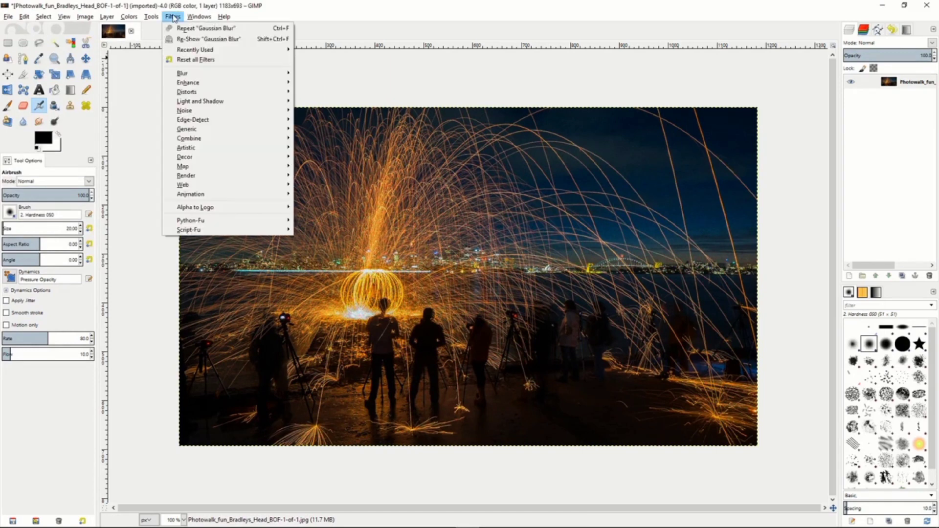
mouse_move(203, 84)
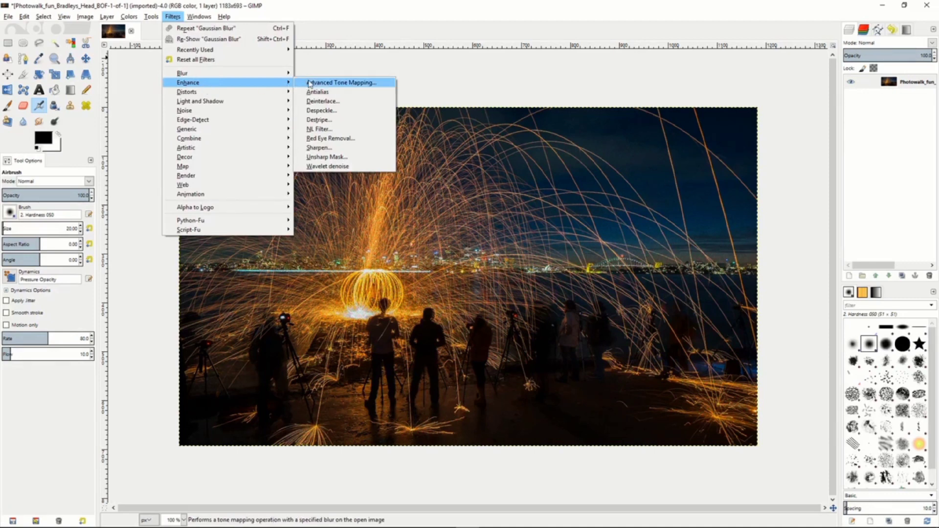
click(331, 166)
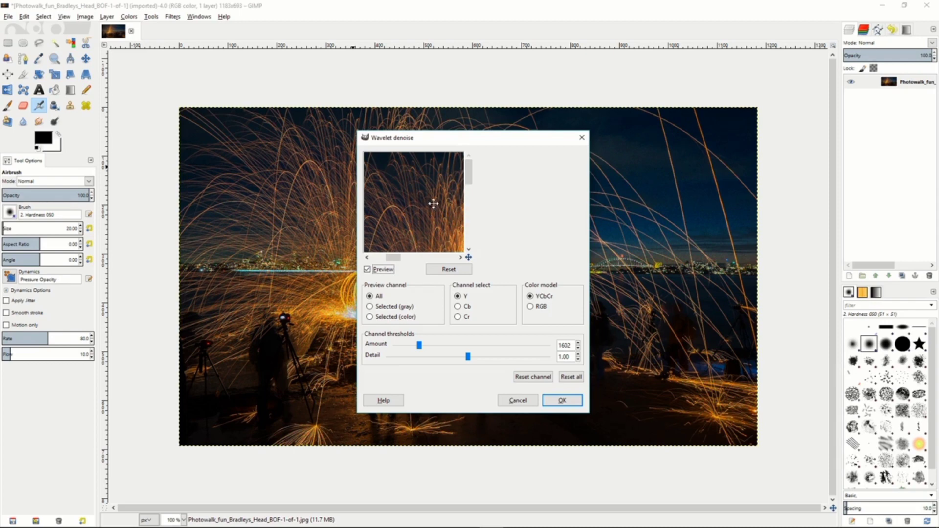
drag(433, 204, 440, 225)
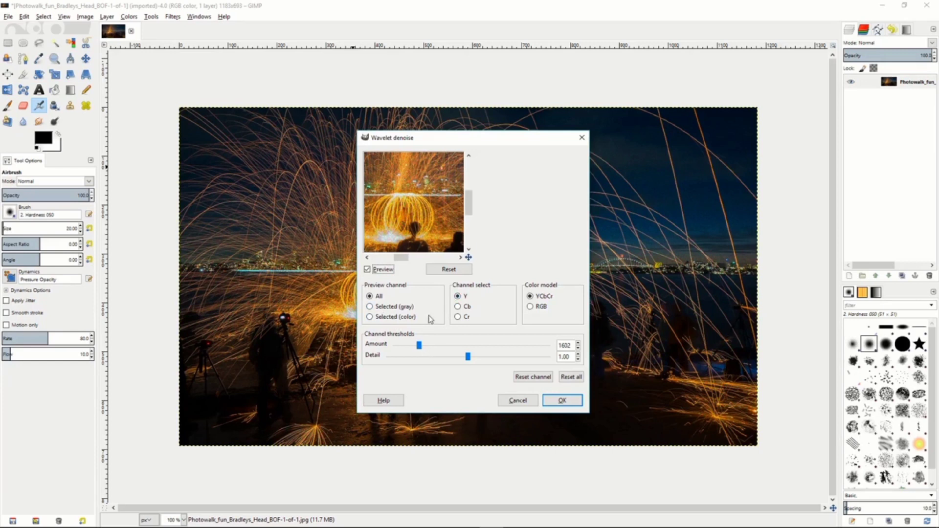
mouse_move(418, 348)
mouse_down()
mouse_move(504, 346)
mouse_move(431, 346)
mouse_move(485, 358)
mouse_move(441, 359)
mouse_move(477, 361)
mouse_move(424, 346)
mouse_up()
click(560, 401)
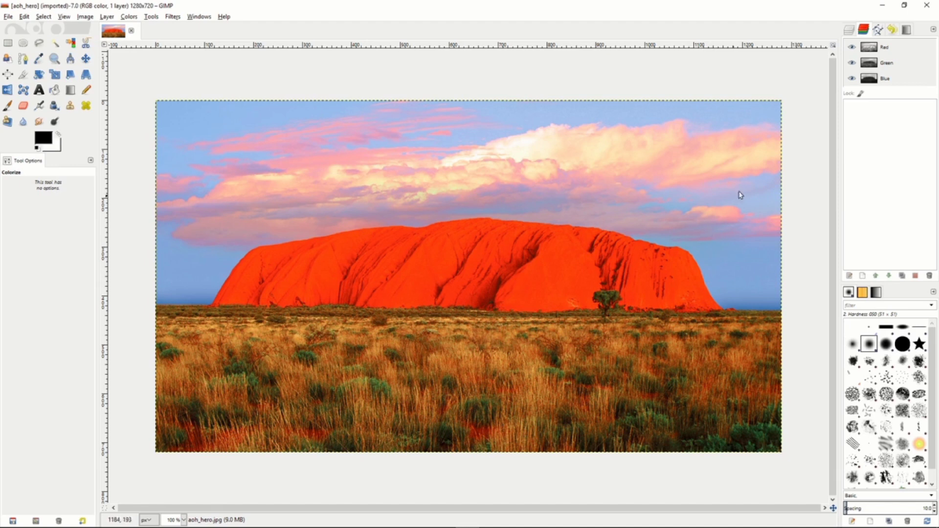
Duplicate the aoh_hero.jpg layer of the red rock landscape.
click(849, 32)
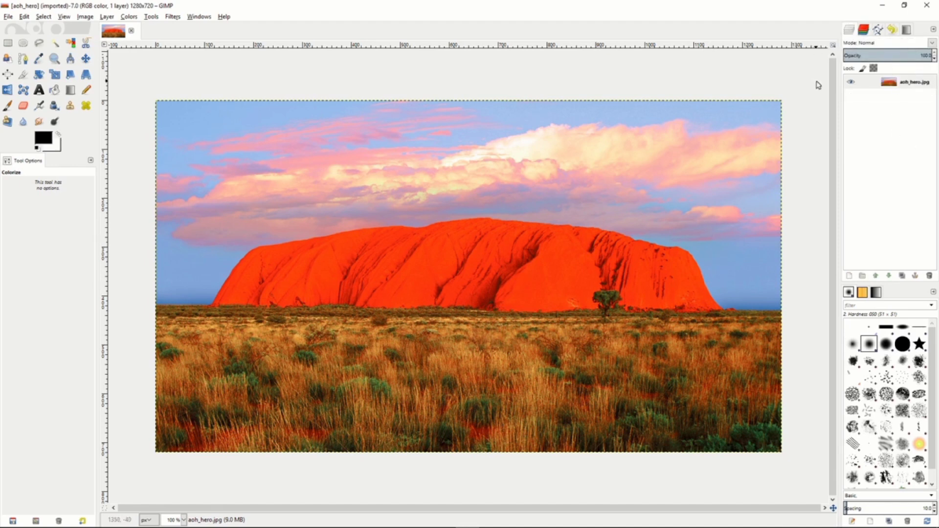
click(873, 85)
right_click(876, 87)
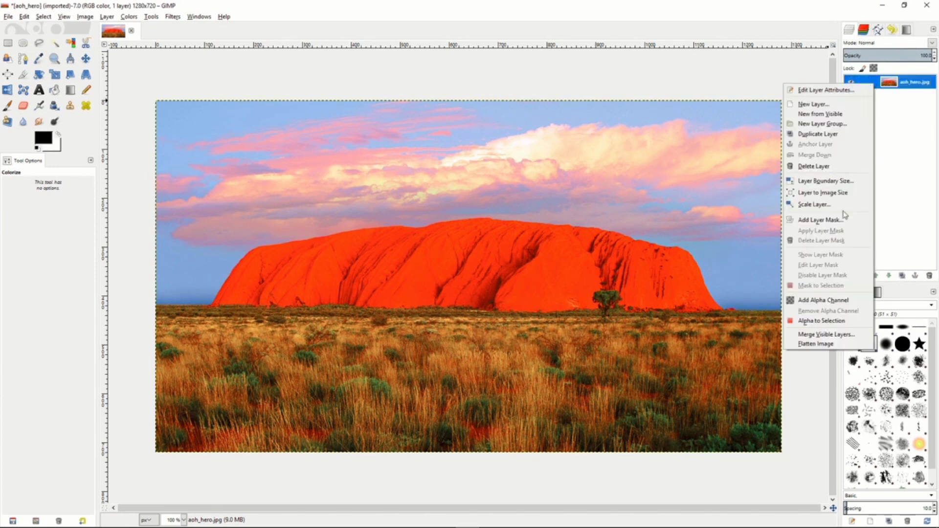
click(826, 137)
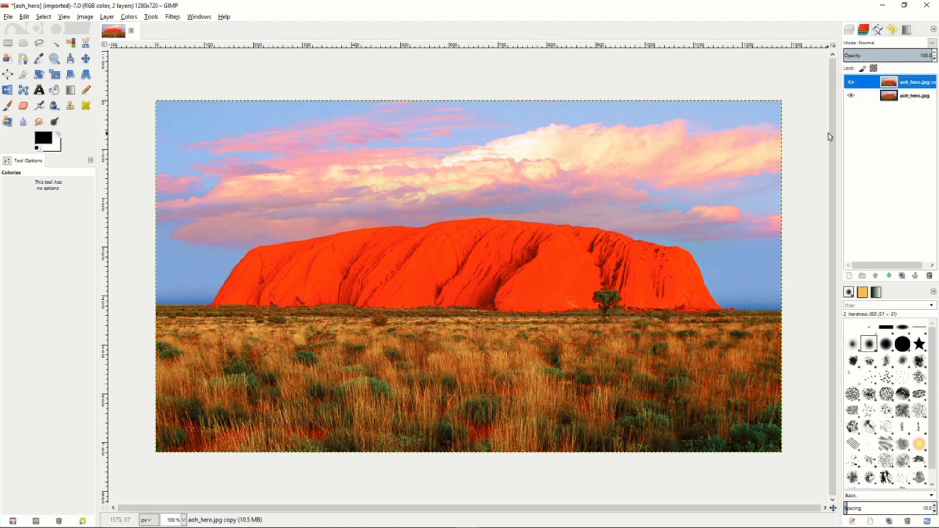
Make Red the only active color channel and select the entire image.
click(864, 30)
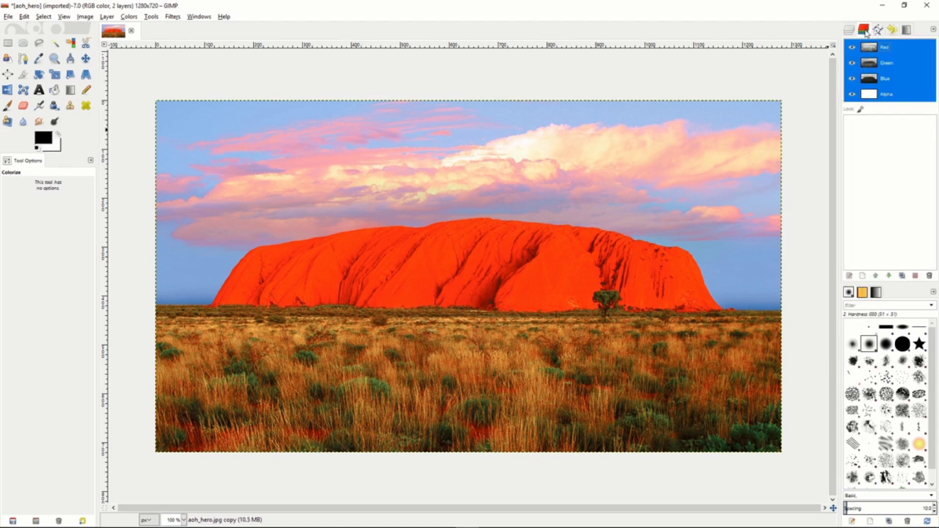
click(898, 49)
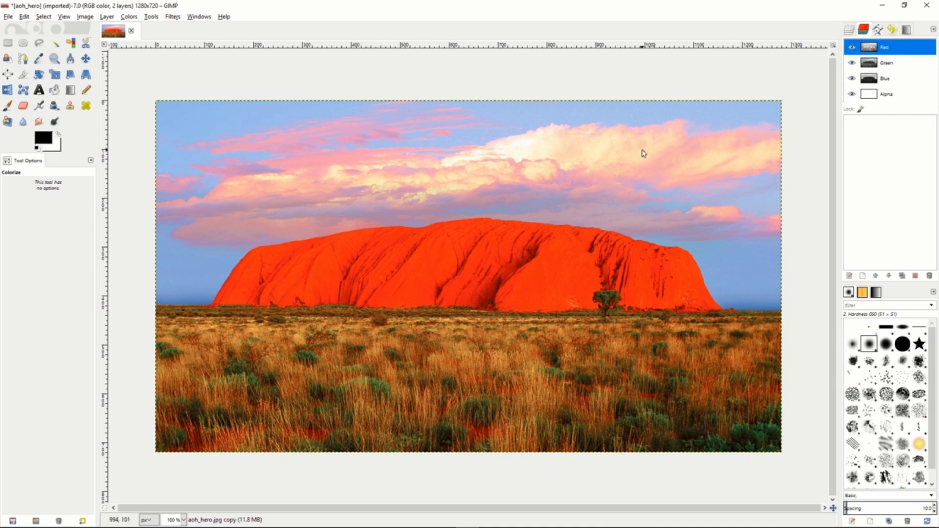
click(46, 17)
click(49, 28)
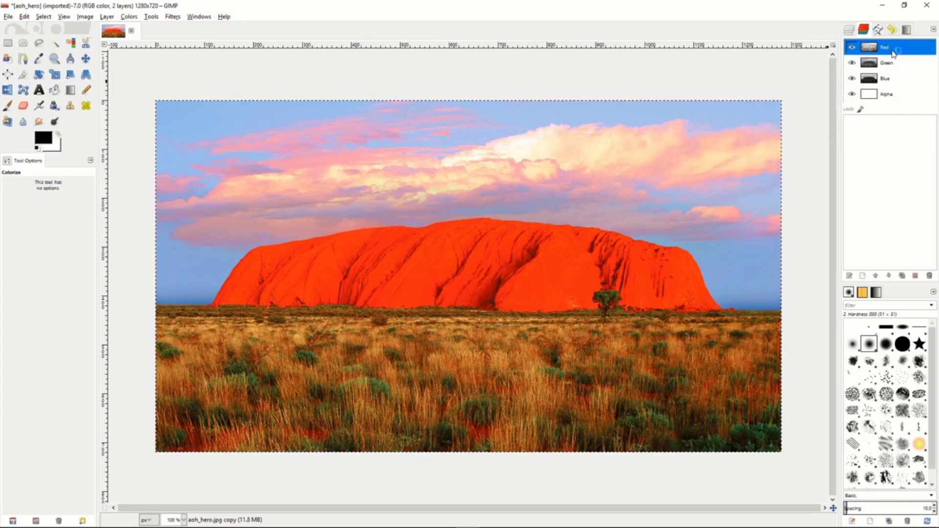
Copy the Red channel into a new channel and rename the copy L.
drag(894, 49, 894, 128)
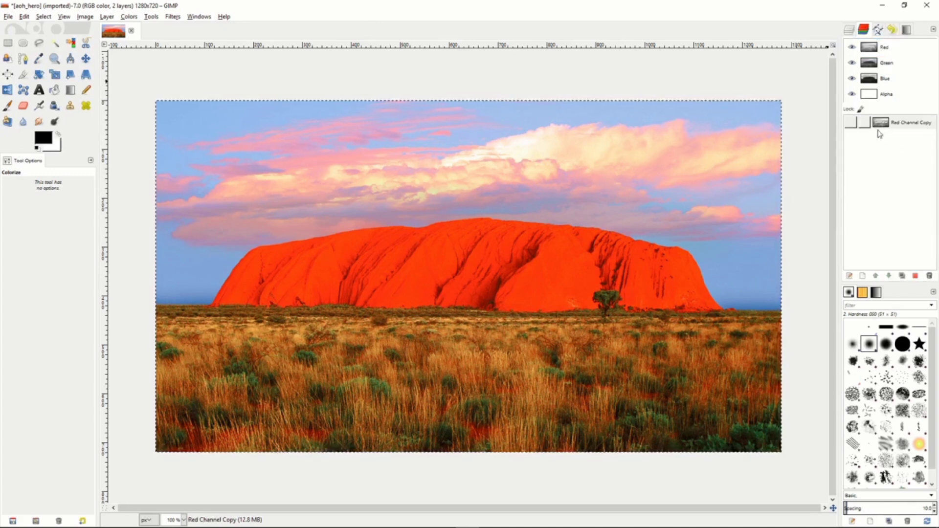
click(902, 127)
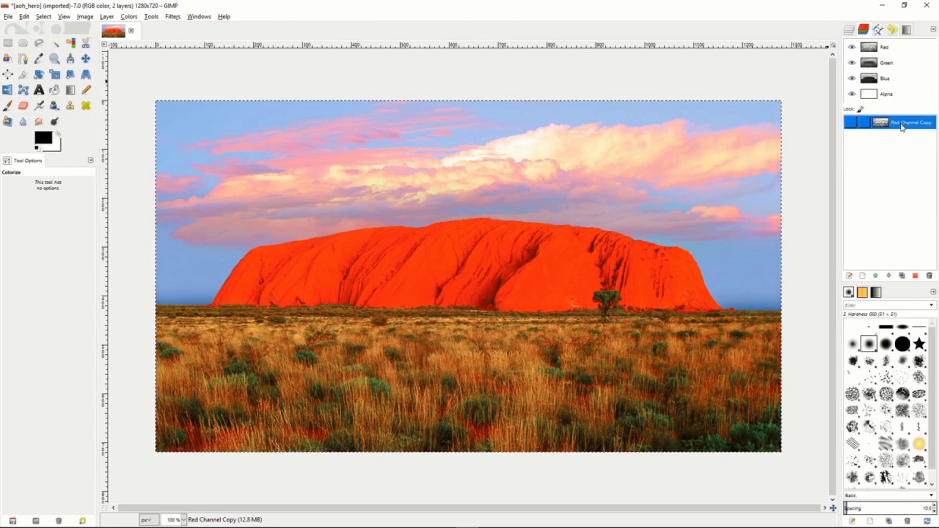
double_click(902, 126)
text(L)
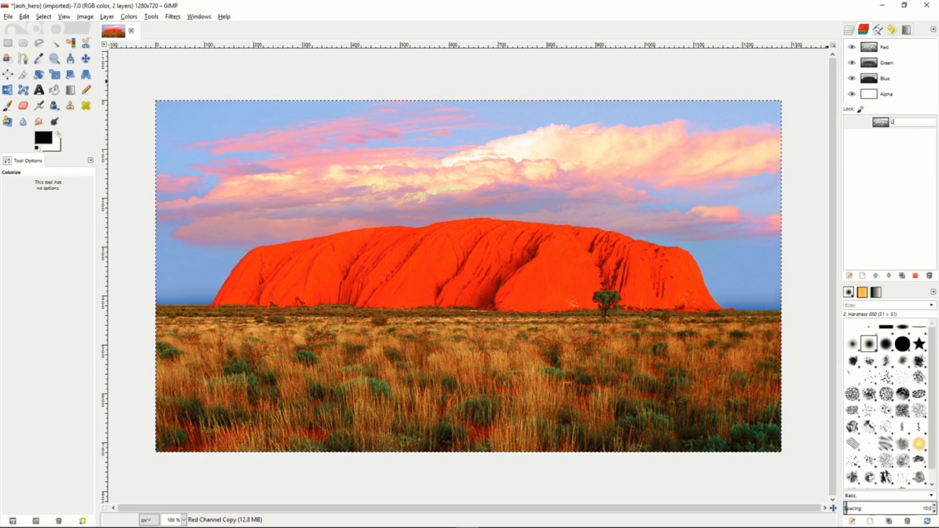
key(Return)
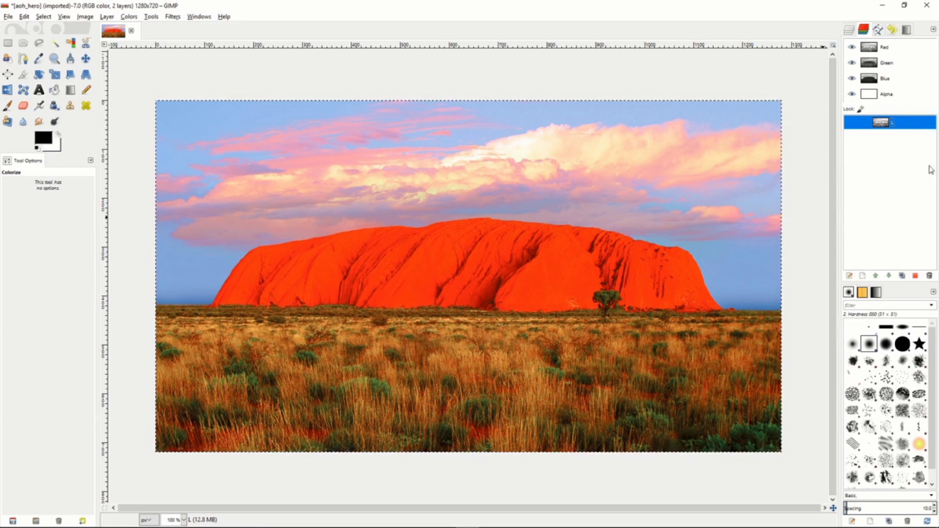
Subtract channel L from the full-image selection and save the result as a channel named D.
right_click(903, 126)
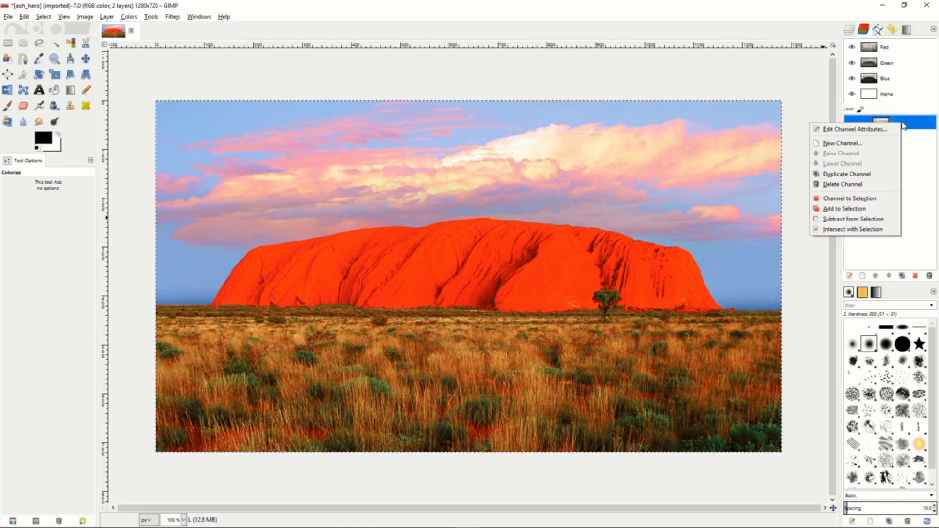
click(854, 220)
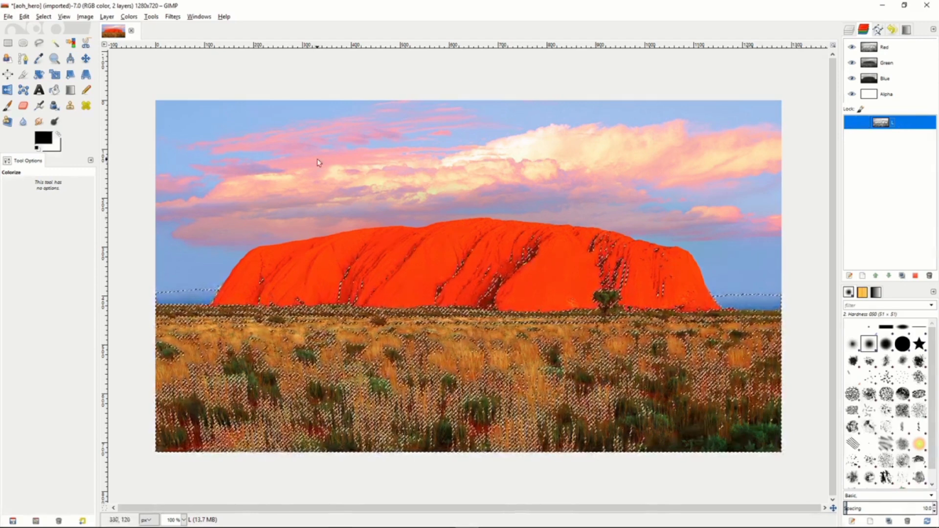
click(43, 17)
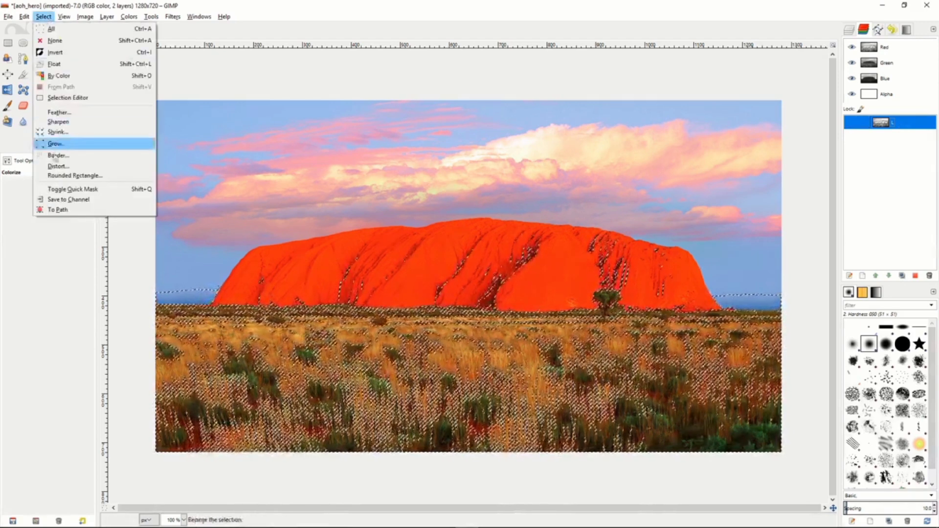
click(65, 199)
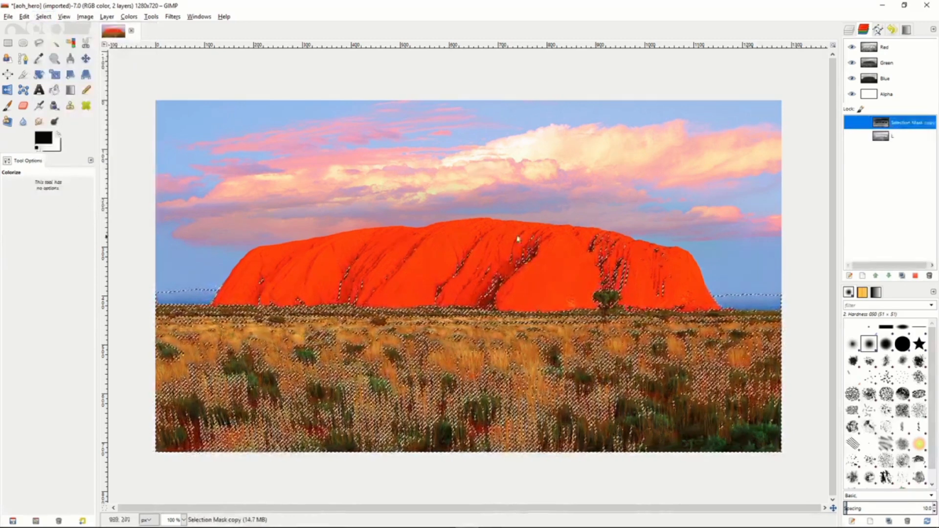
double_click(900, 124)
text(D)
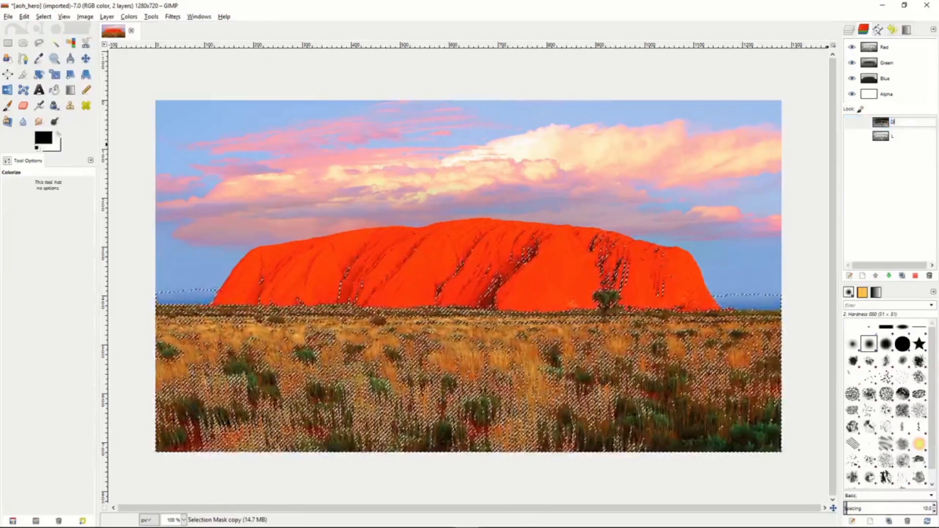
key(Return)
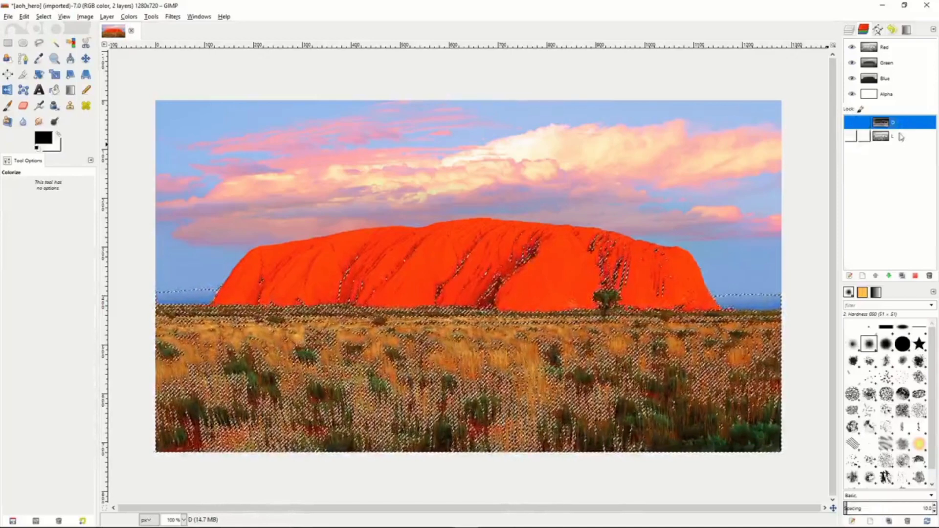
Subtract channel L from the darks selection once more and save it as a channel named DD.
click(900, 137)
right_click(903, 138)
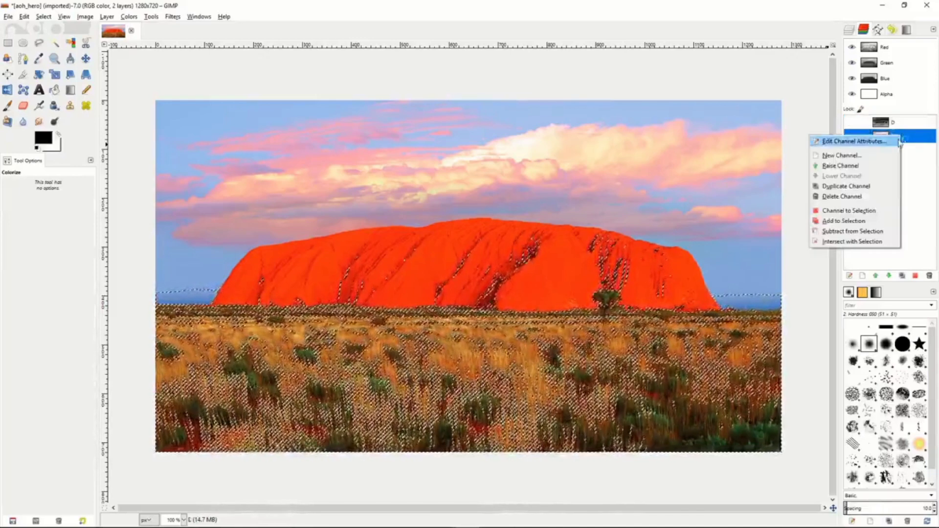
click(855, 232)
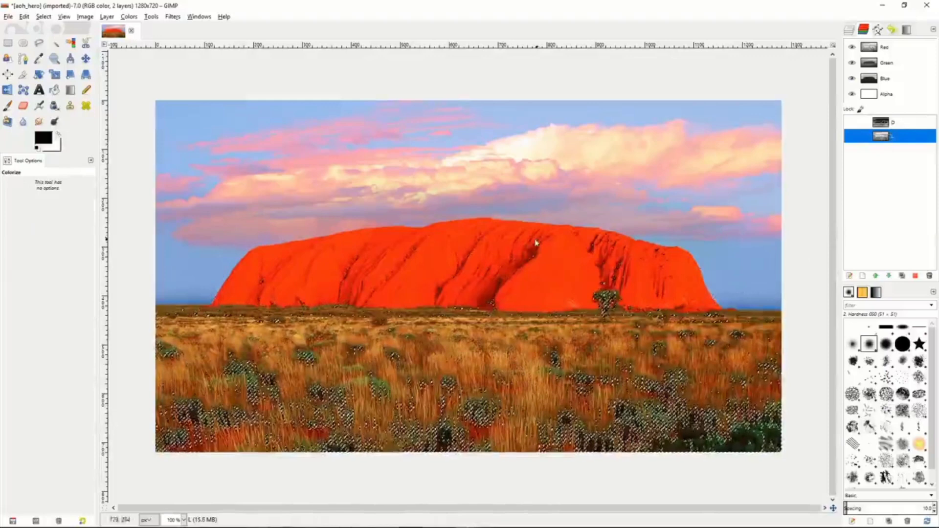
click(44, 17)
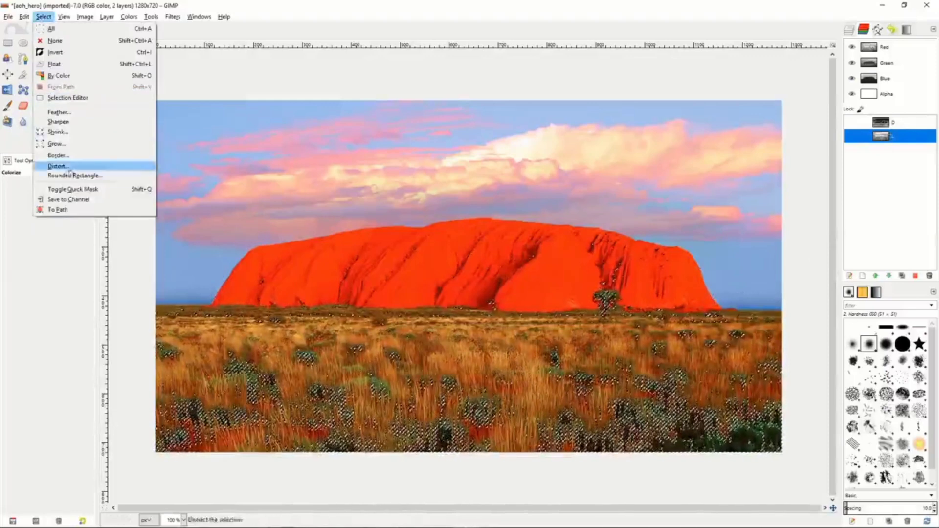
click(71, 199)
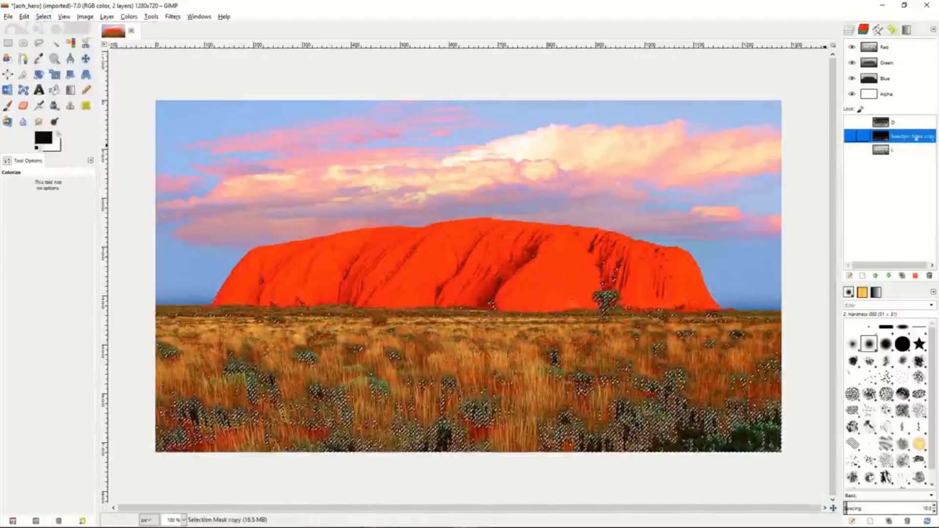
double_click(901, 137)
text(DD)
key(Return)
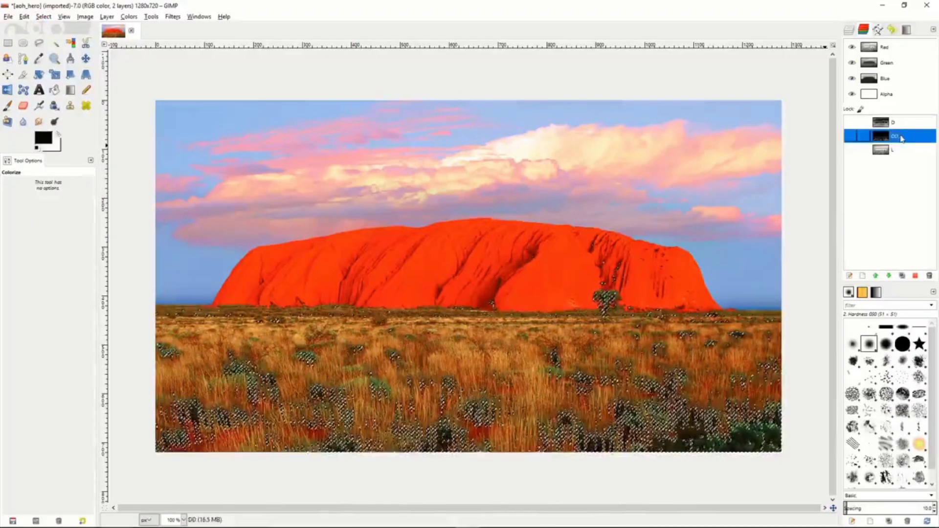
Subtract channel L from the DD selection and save the result as a channel named DDD.
click(904, 153)
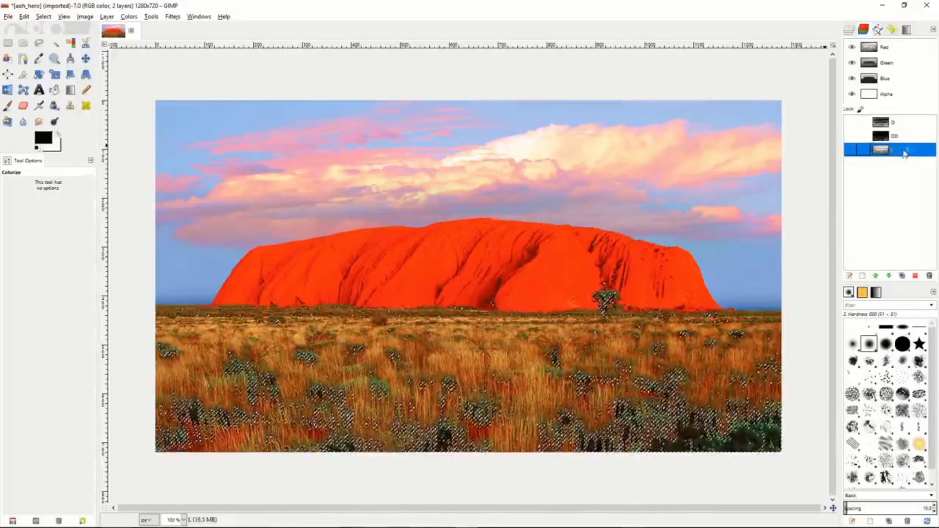
right_click(904, 153)
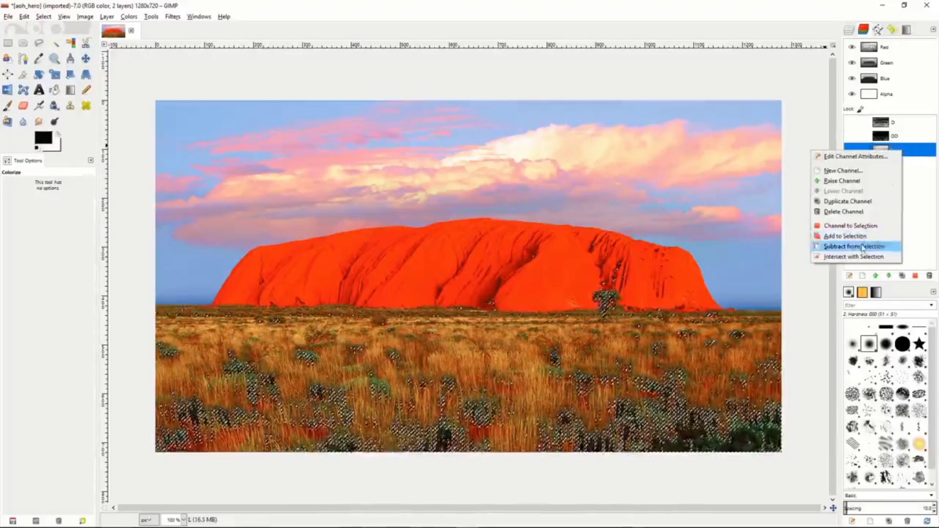
click(834, 258)
click(43, 17)
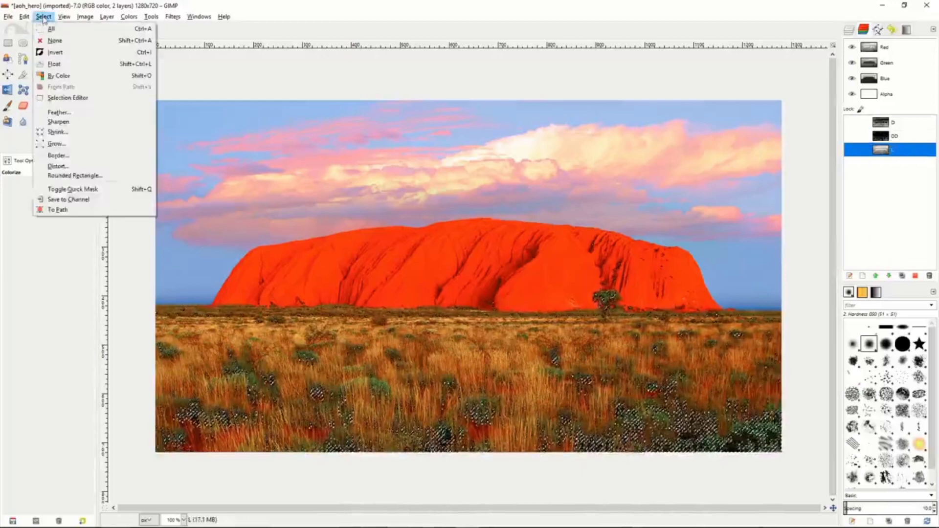
click(59, 199)
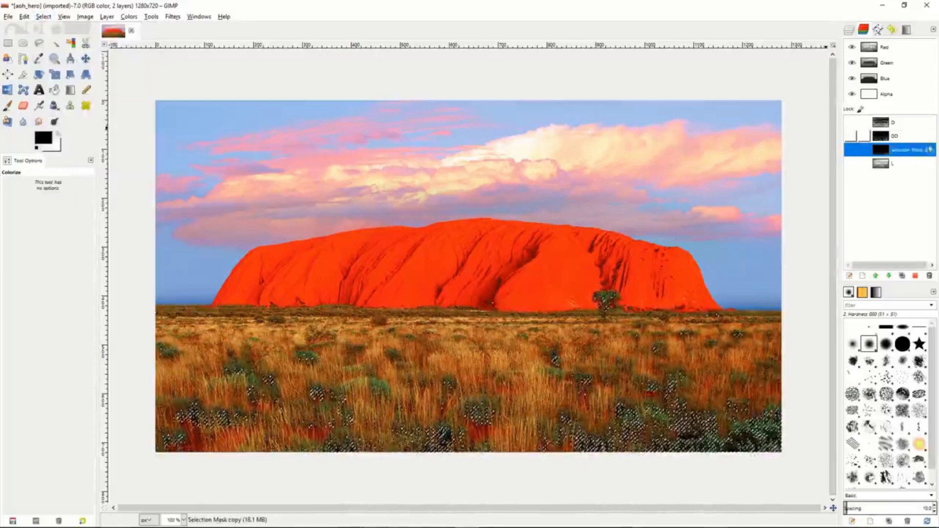
text(DDD)
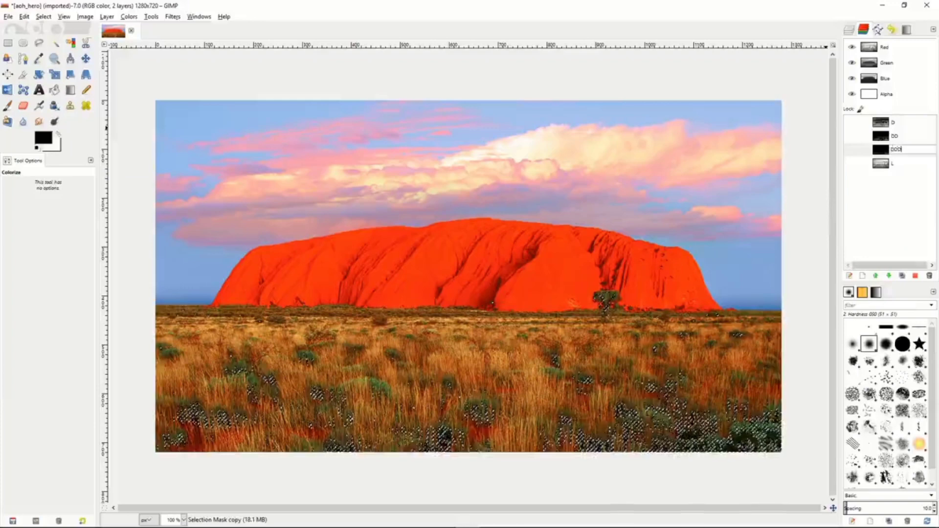
key(Return)
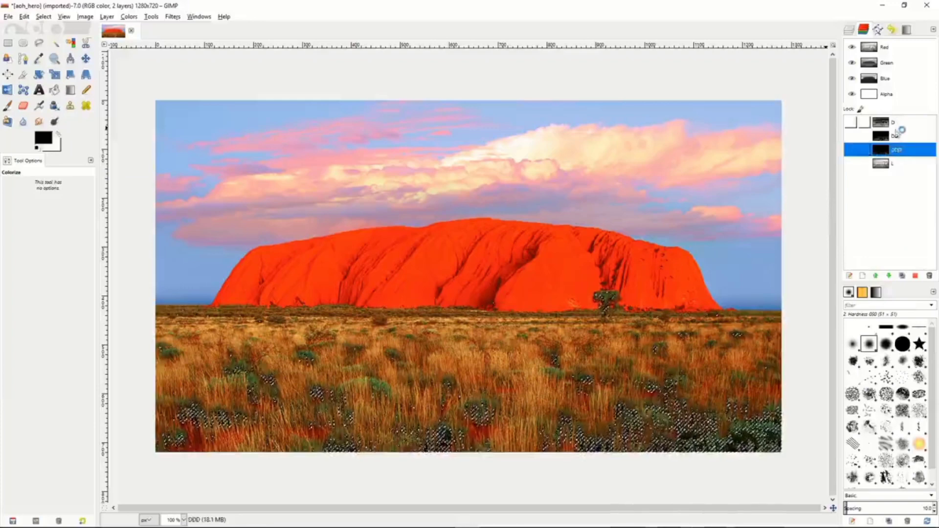
mouse_move(903, 151)
mouse_down()
mouse_move(902, 131)
mouse_move(901, 152)
mouse_up()
Clear the darks selection, then select the entire image with channel D active.
click(904, 168)
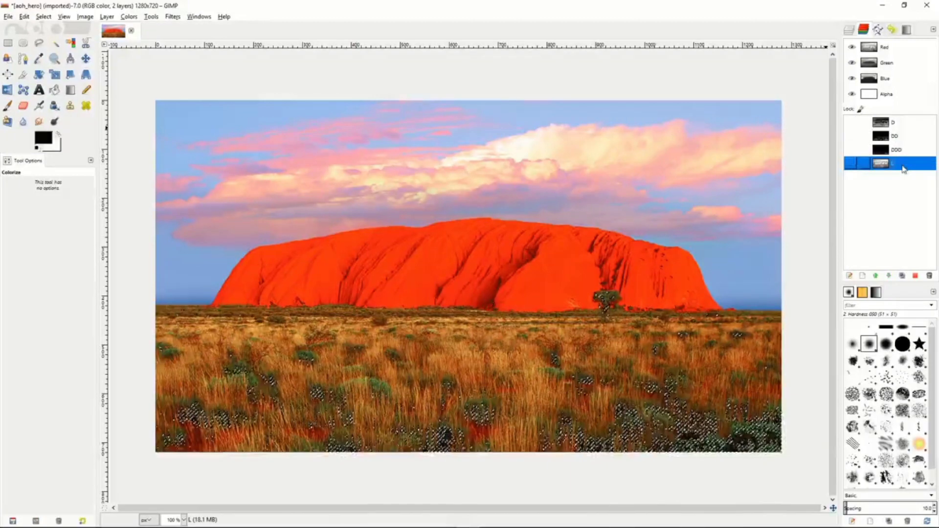
right_click(675, 176)
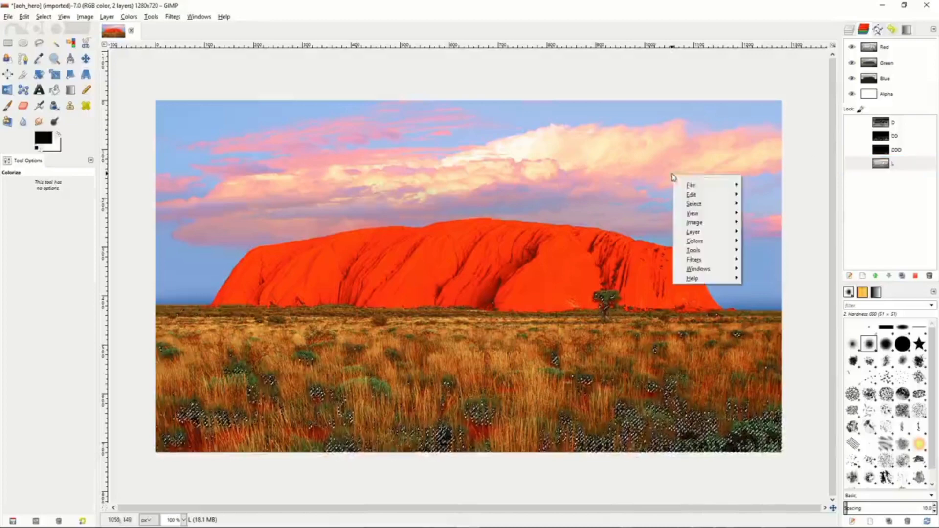
mouse_move(720, 205)
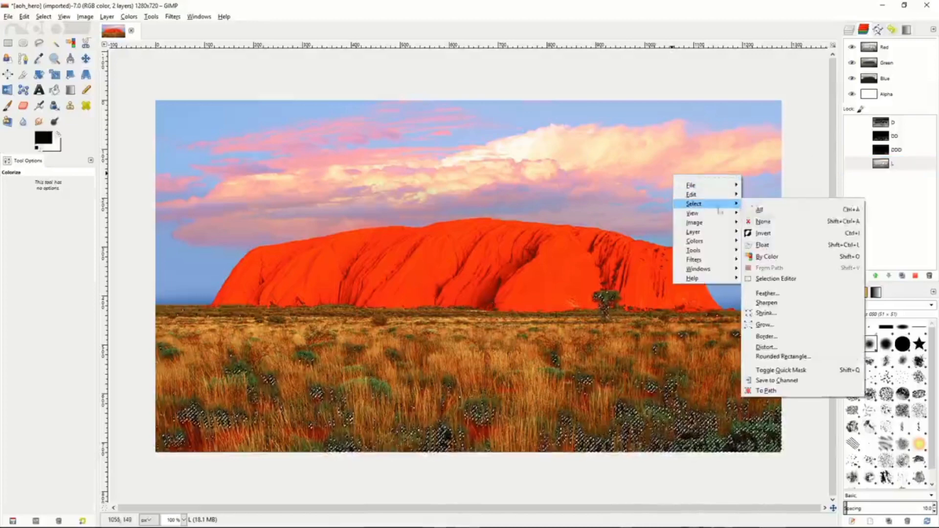
click(772, 223)
click(898, 167)
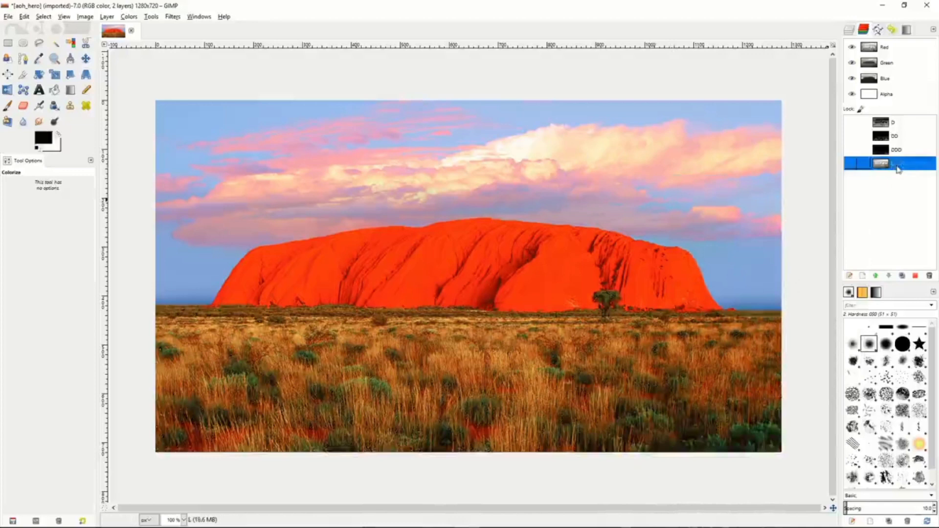
click(901, 125)
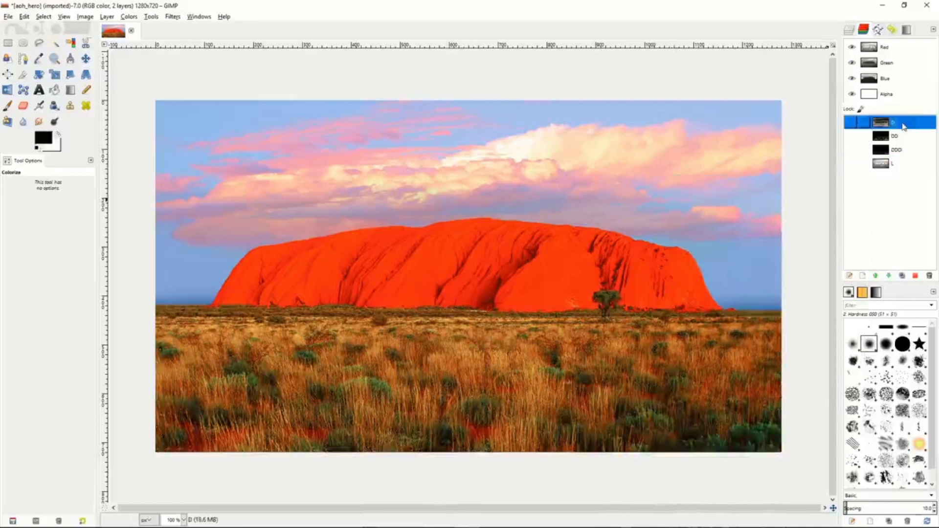
right_click(659, 214)
mouse_move(694, 241)
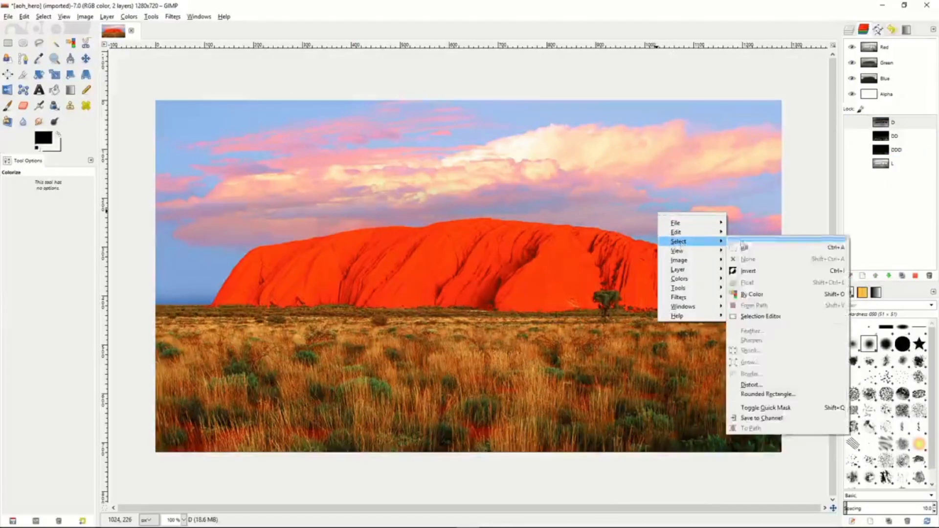
click(743, 247)
Subtract channel D from the full-image selection and save the result as a channel named LL.
right_click(901, 126)
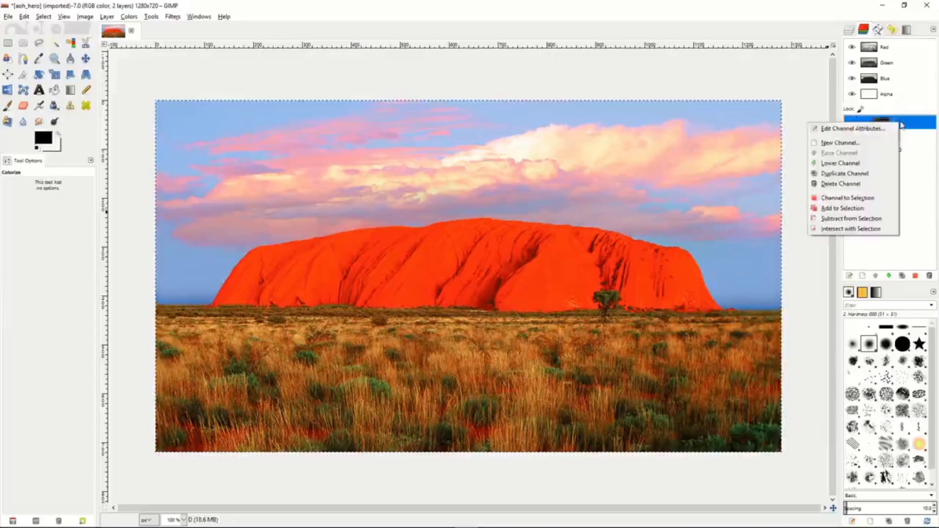
click(847, 225)
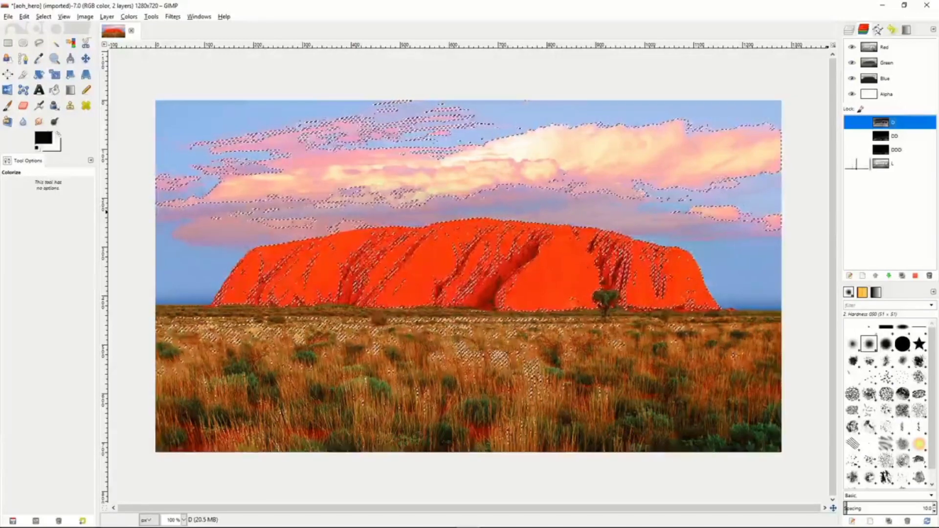
click(43, 16)
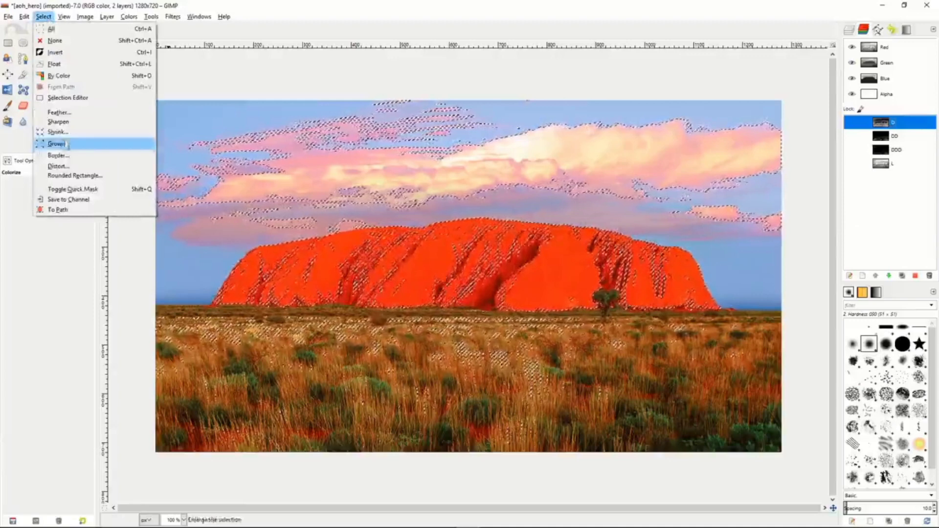
click(63, 199)
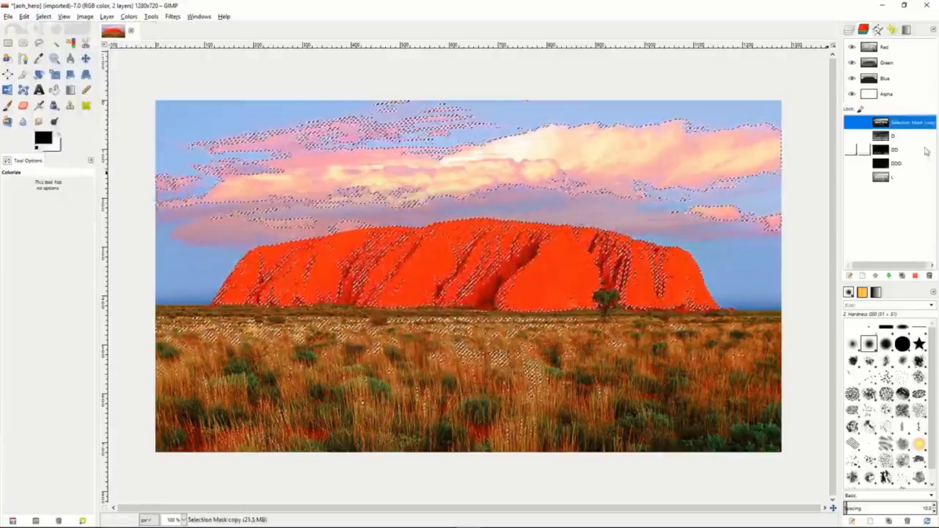
double_click(904, 126)
text(LL)
key(Return)
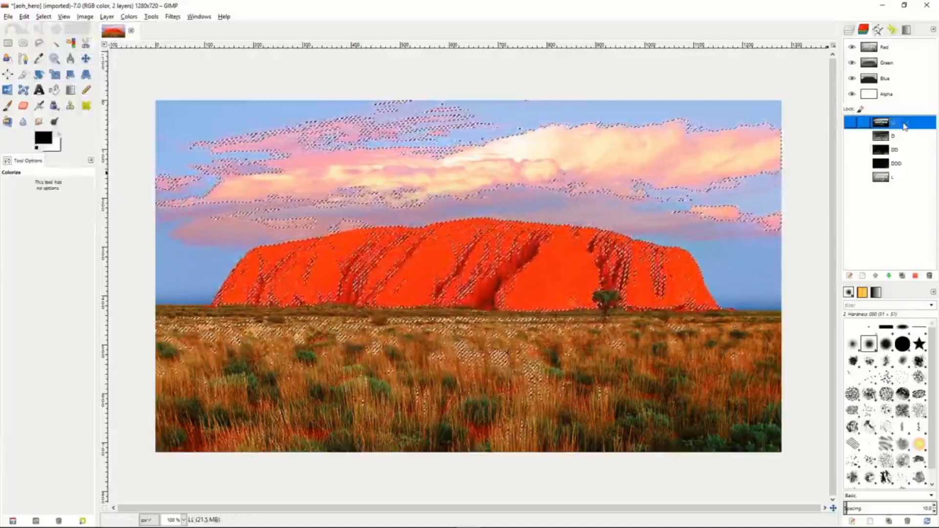
Subtract channel D from the lights selection once more and save it as a channel named LLL.
click(898, 137)
right_click(898, 138)
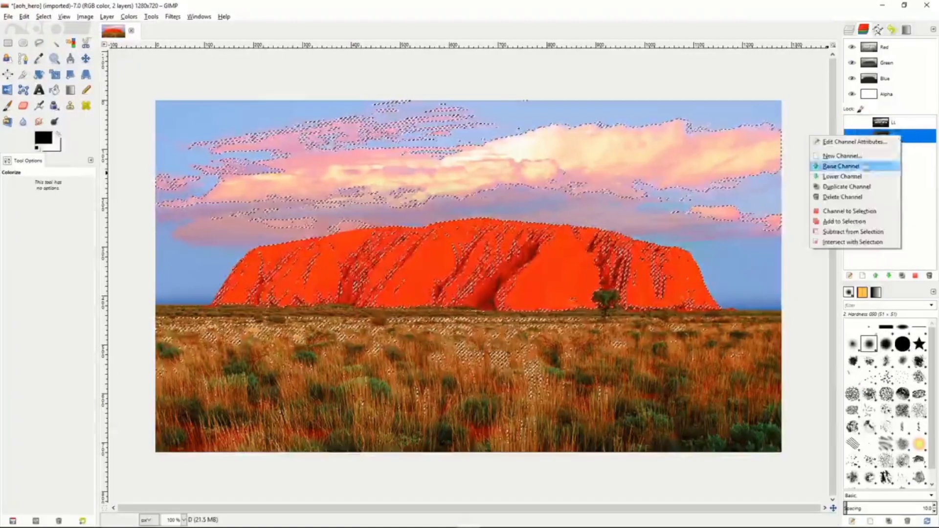
click(849, 232)
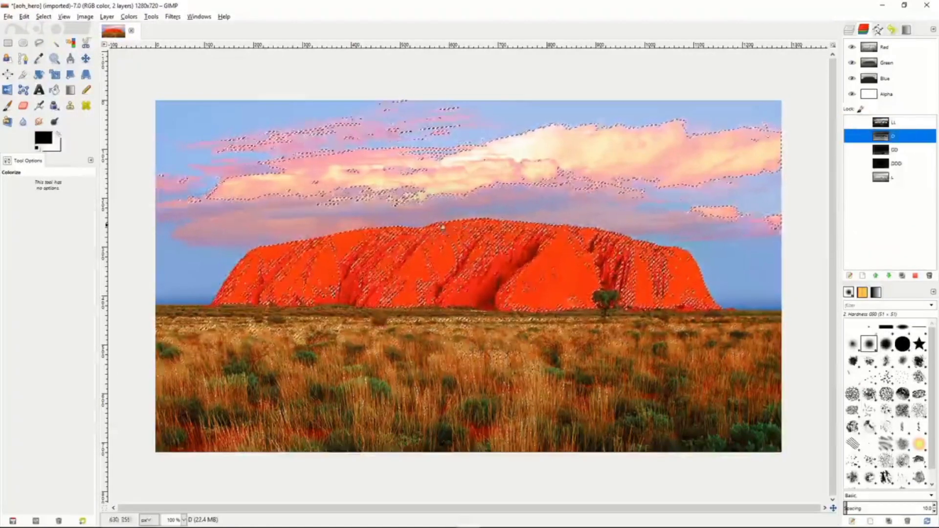
click(43, 16)
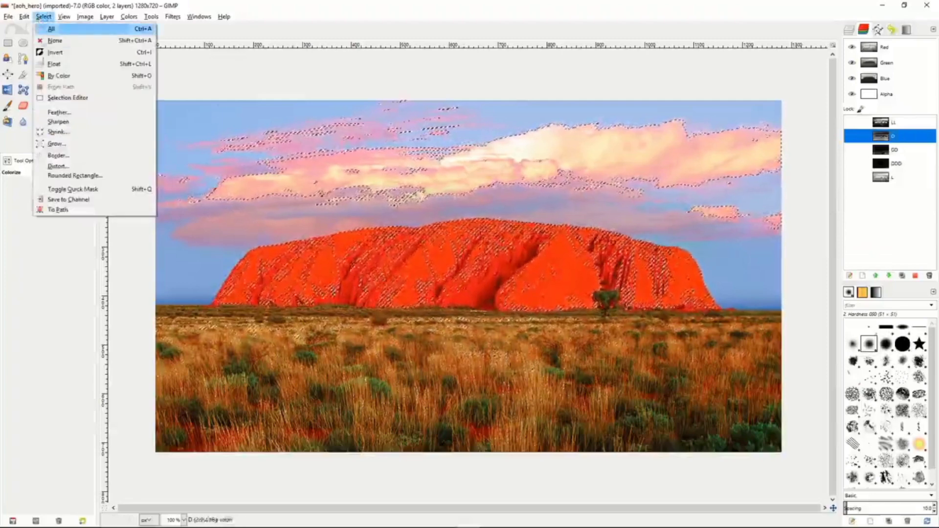
click(69, 196)
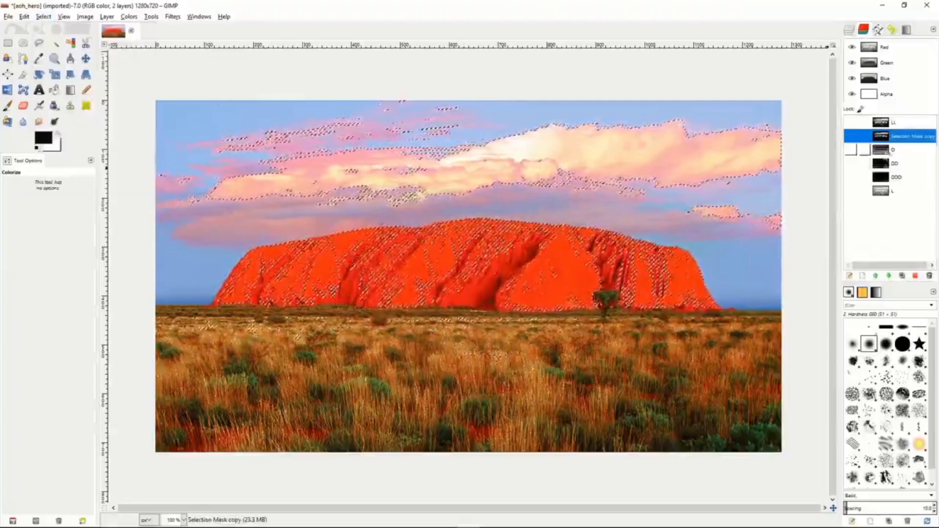
double_click(905, 139)
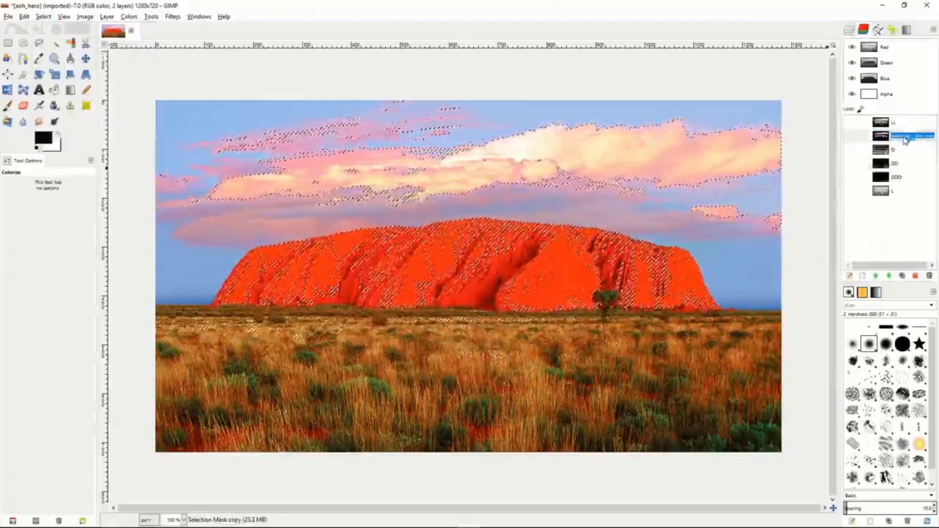
text(LLL)
key(Return)
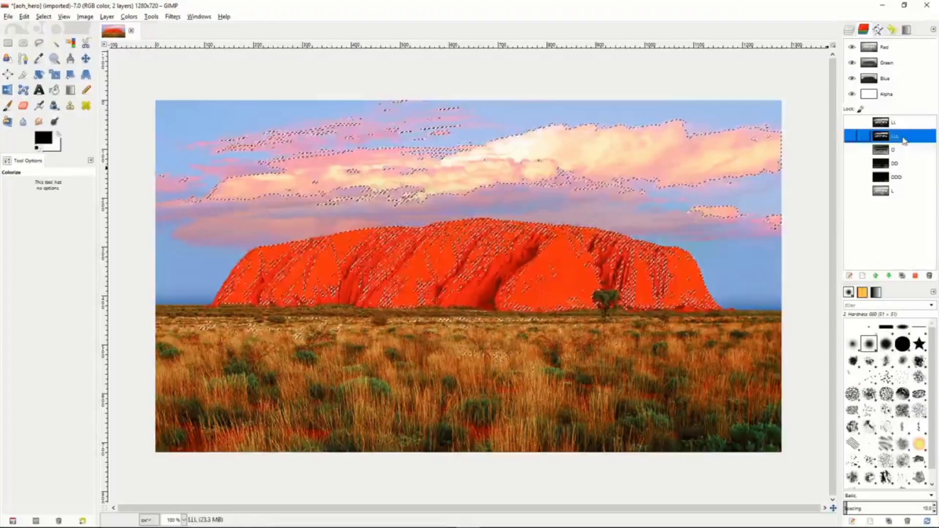
Reorder the channels so that LL and LLL sit below L in the list.
drag(897, 125, 891, 201)
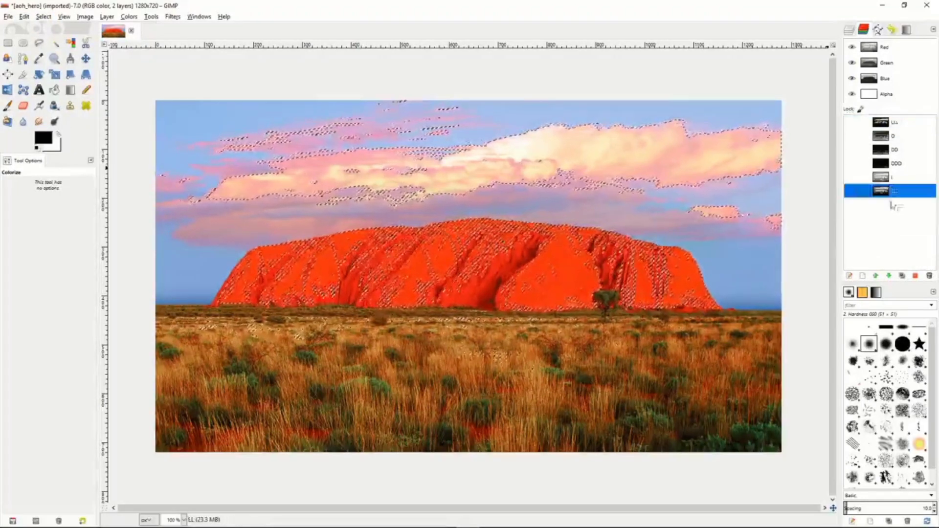
drag(901, 126, 897, 199)
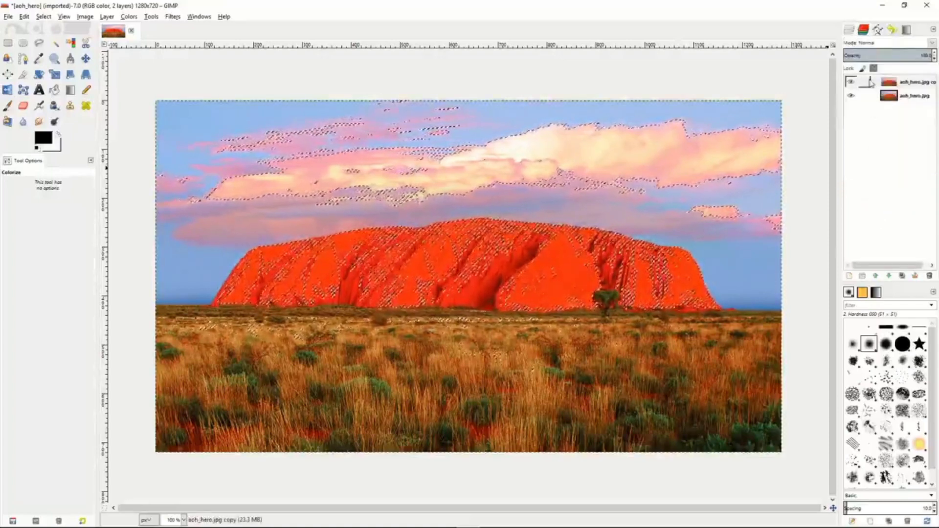
Rename the upper copy of the aoh_hero.jpg layer to LightMask.
click(879, 85)
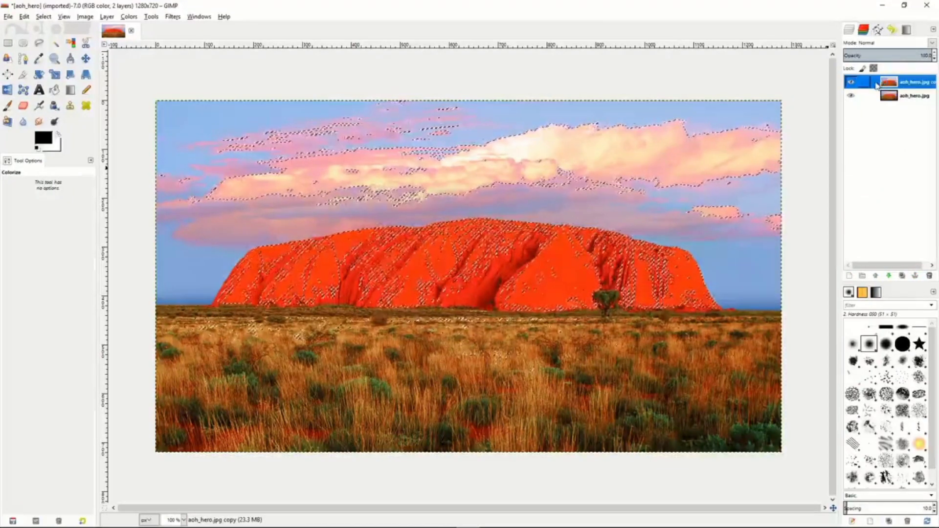
double_click(913, 84)
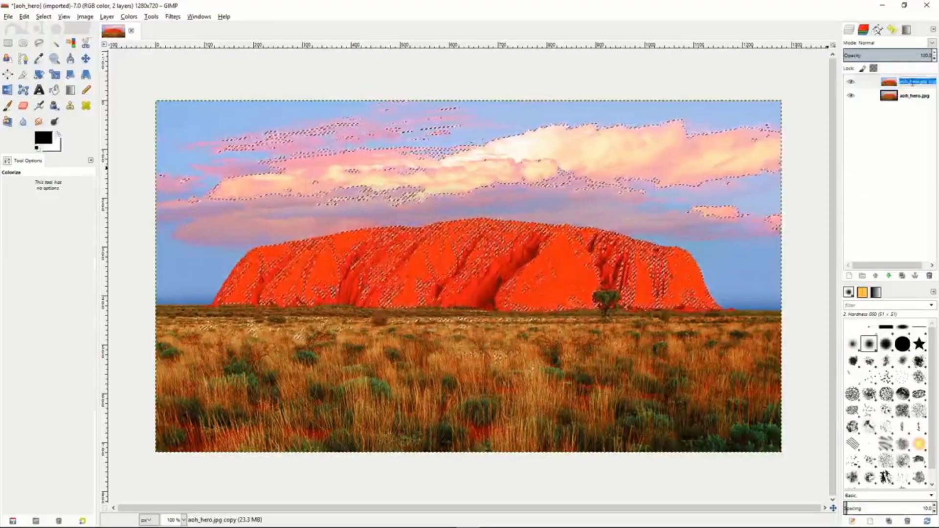
text(LightMask)
key(Return)
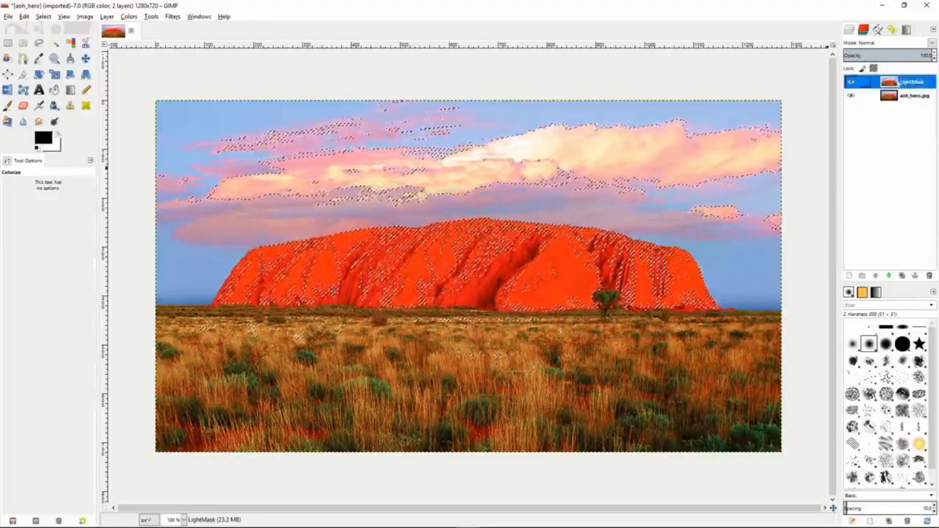
Duplicate the LightMask layer and rename the duplicate DarkMask.
click(902, 275)
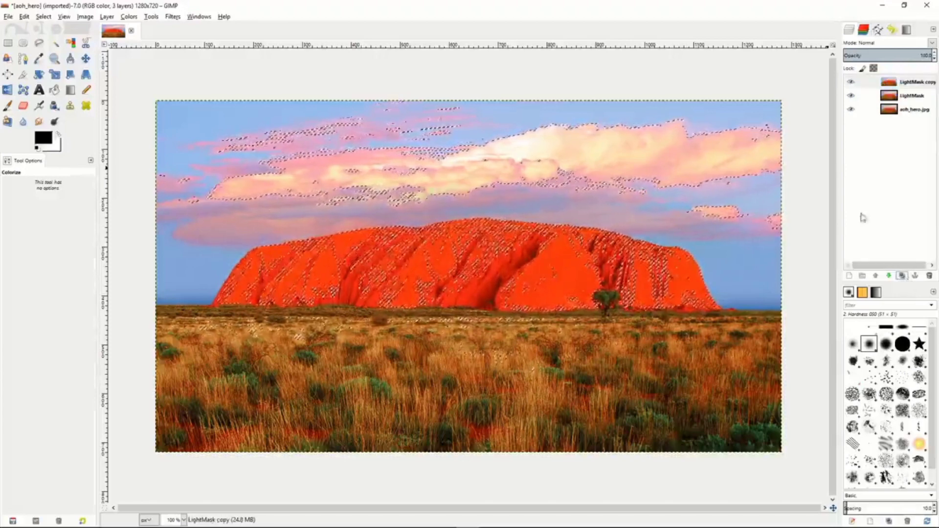
double_click(907, 82)
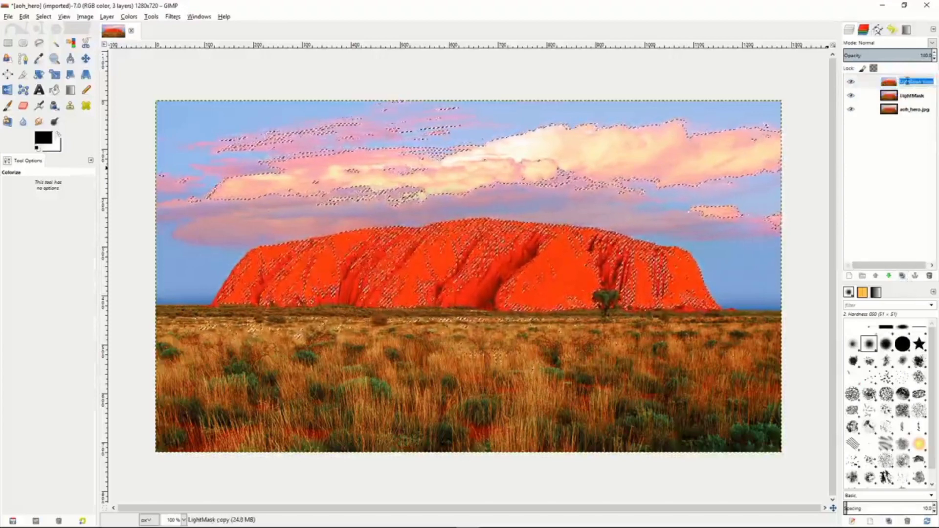
text(DarkMask)
key(Return)
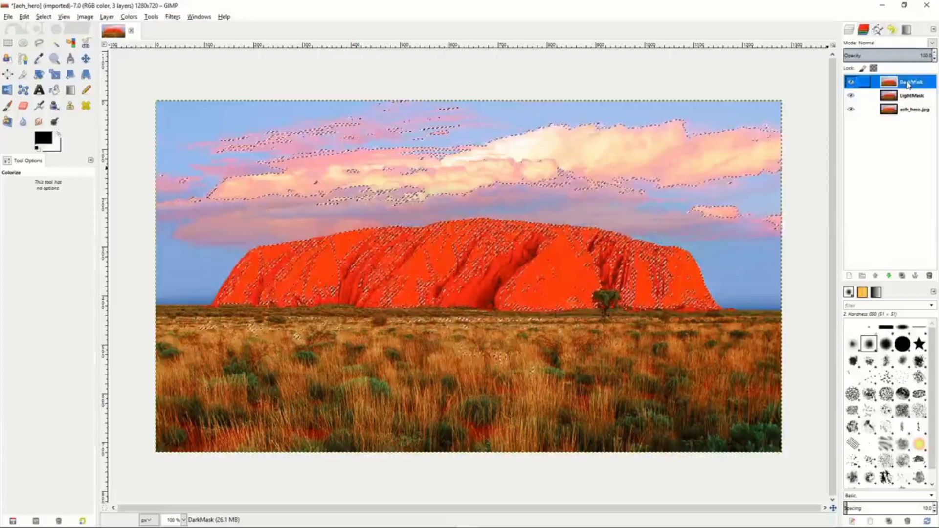
Make LightMask the active layer and clear the current selection.
click(877, 97)
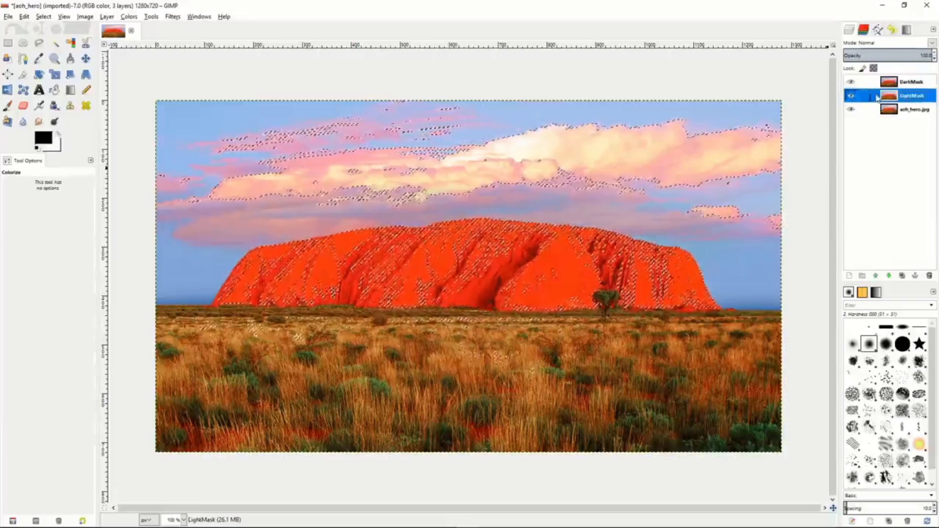
right_click(877, 98)
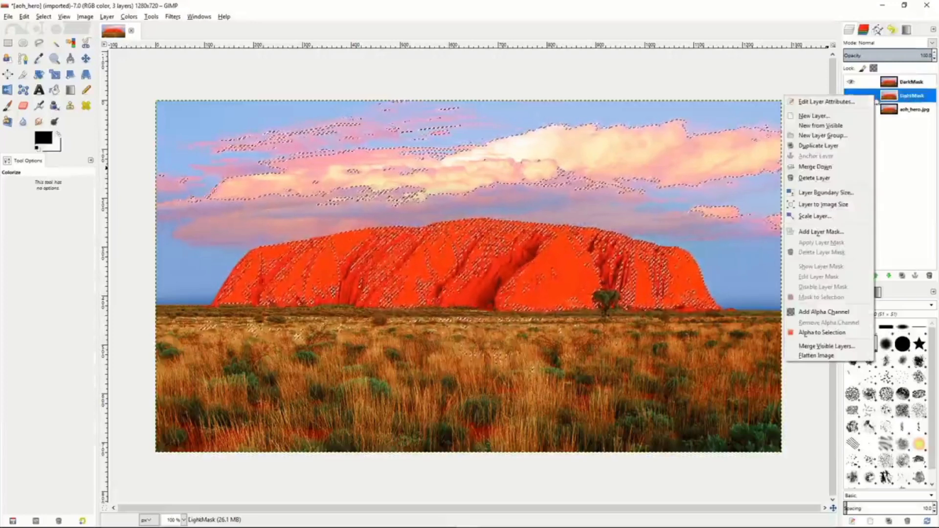
click(663, 224)
right_click(663, 225)
mouse_move(684, 255)
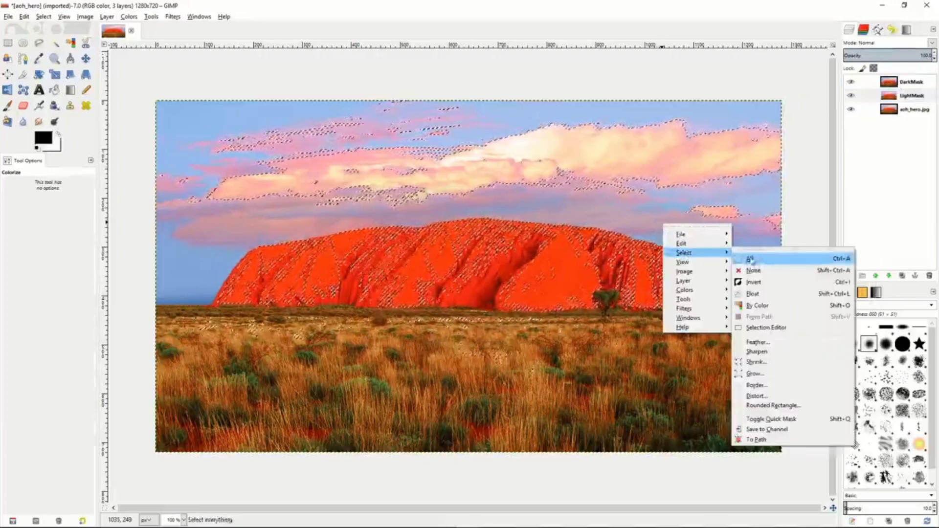
click(755, 269)
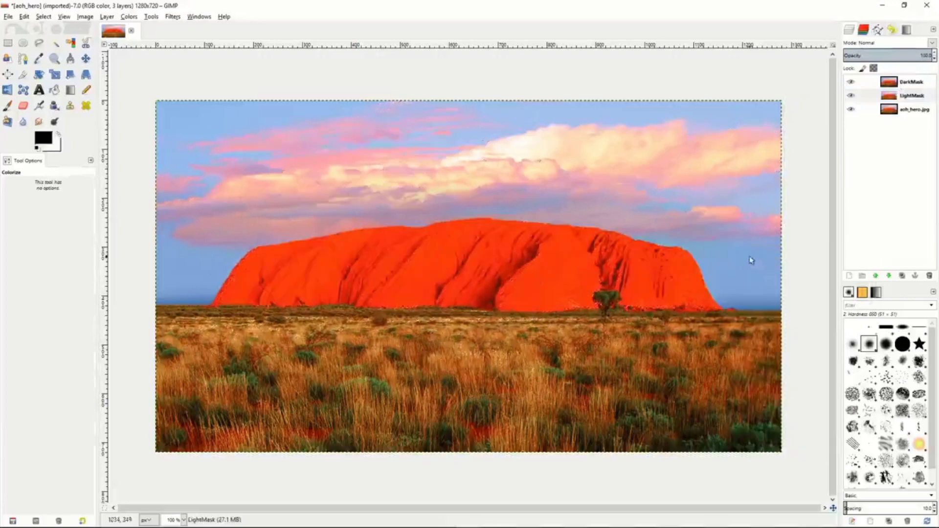
Add a layer mask initialized from channel L to LightMask and preview its effect by briefly hiding the aoh_hero.jpg layer.
right_click(877, 97)
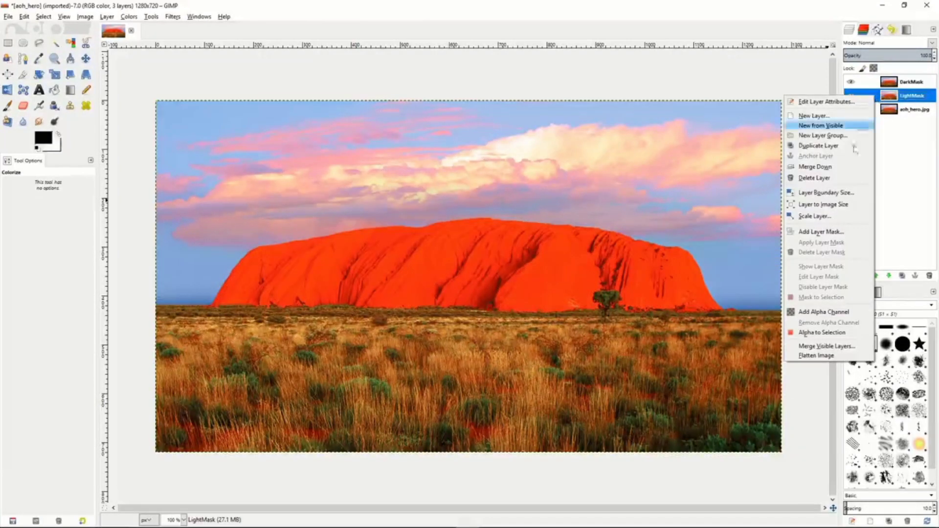
click(820, 234)
click(765, 202)
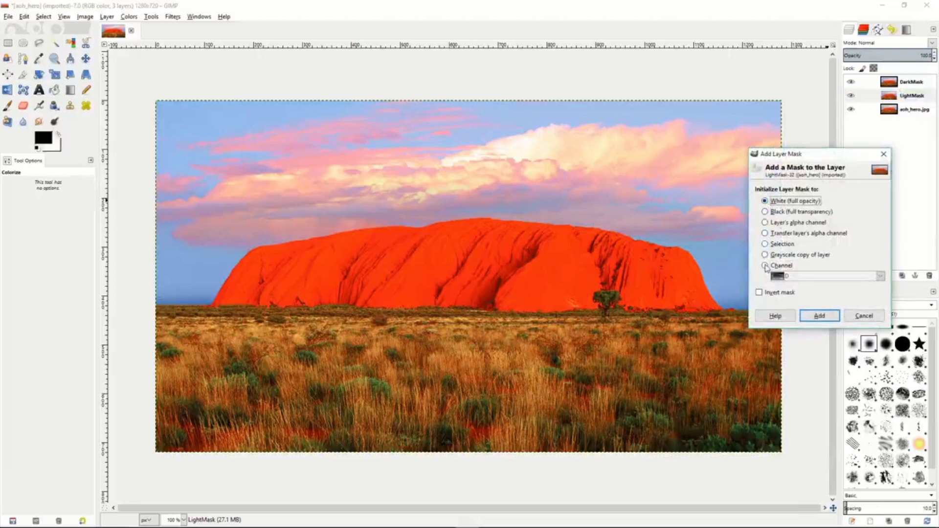
click(766, 266)
click(880, 277)
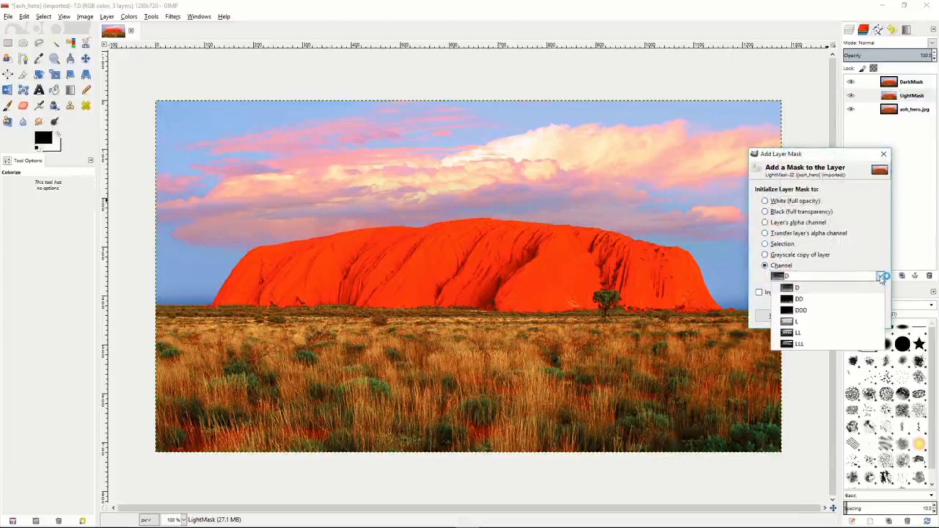
click(806, 323)
click(824, 318)
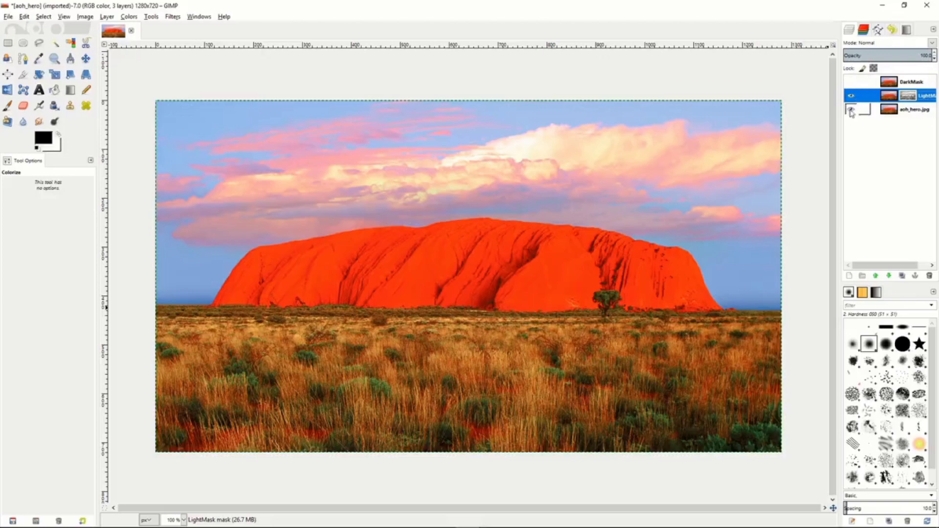
click(851, 109)
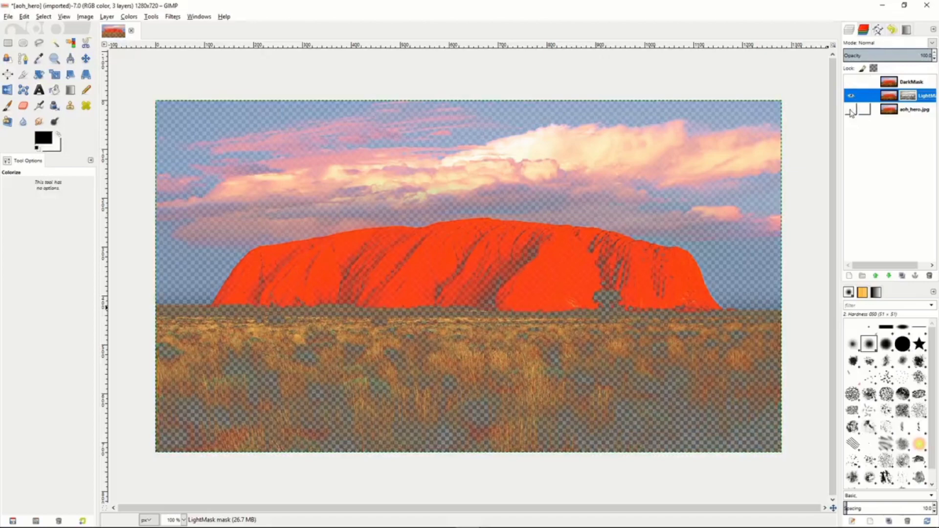
click(851, 111)
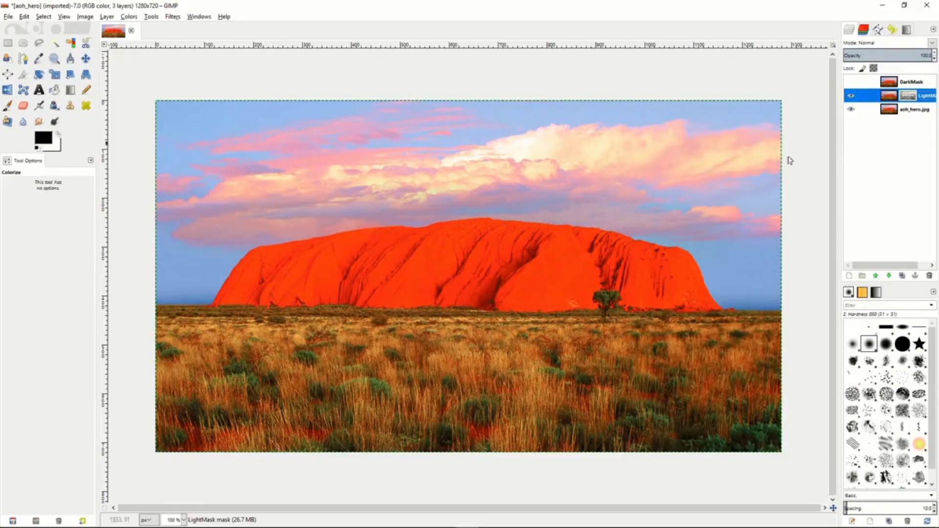
Colorize LightMask with hue 287, saturation 50 and lightness 6, and compare the result by toggling the DarkMask layer's visibility.
click(130, 17)
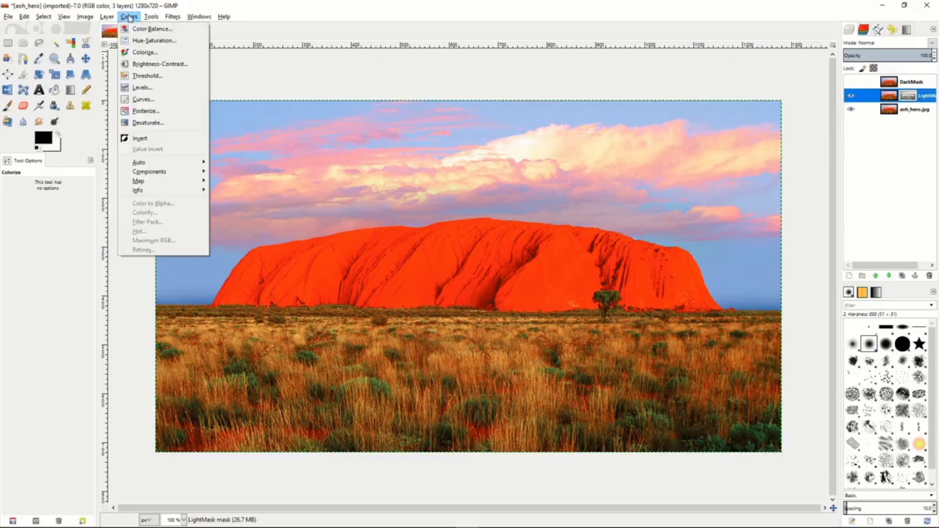
click(139, 53)
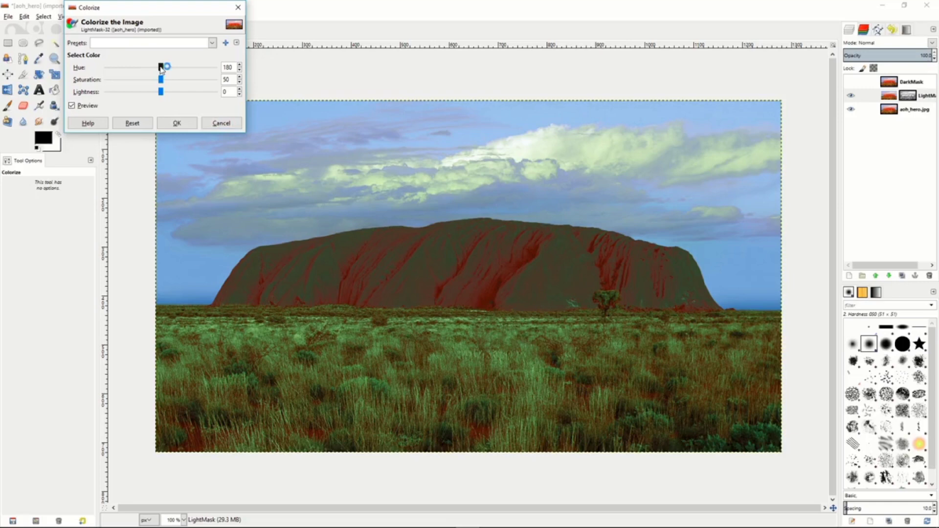
drag(161, 69, 166, 95)
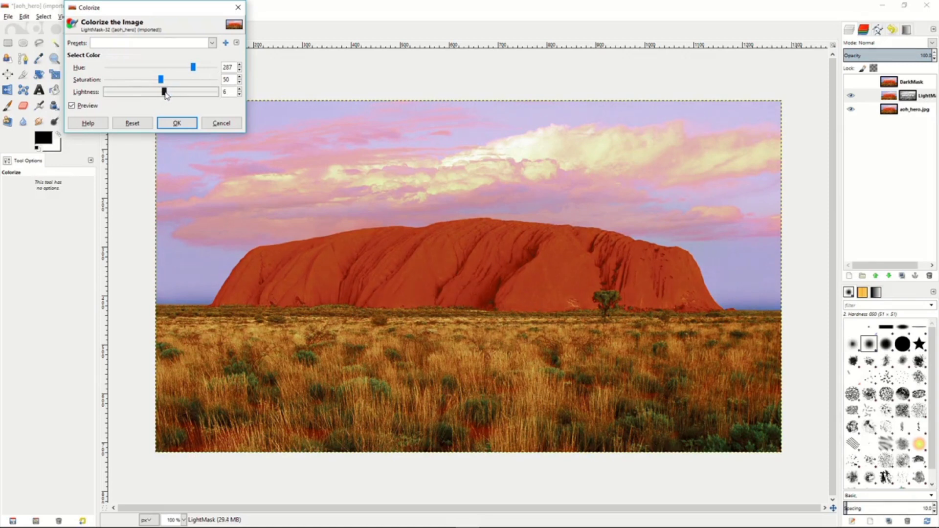
click(177, 123)
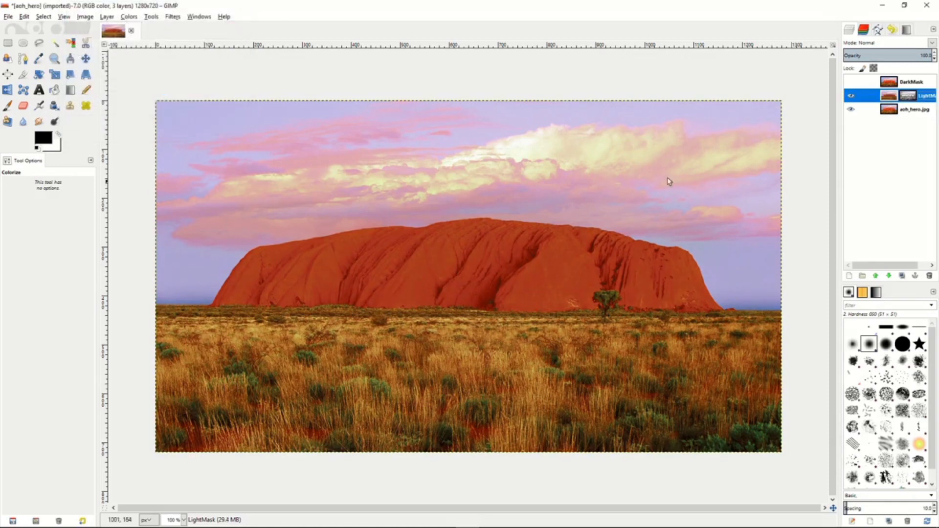
click(850, 83)
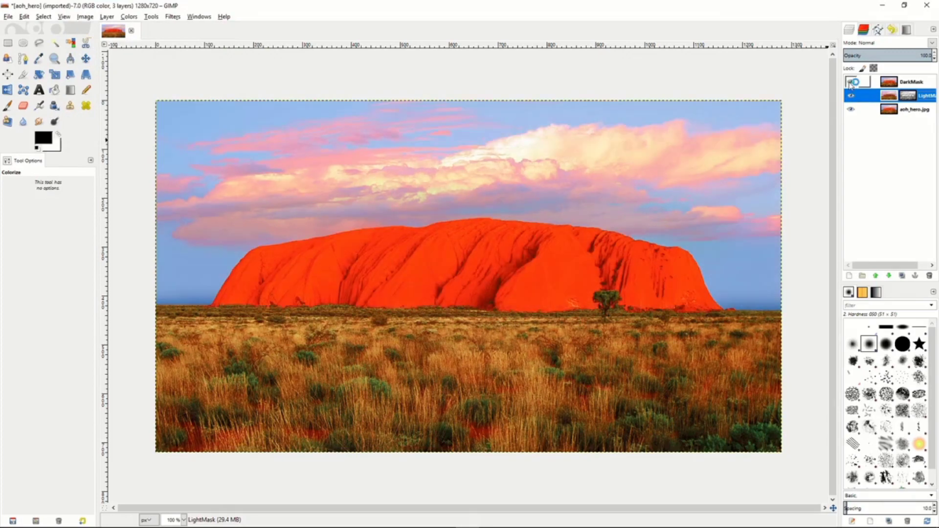
click(851, 83)
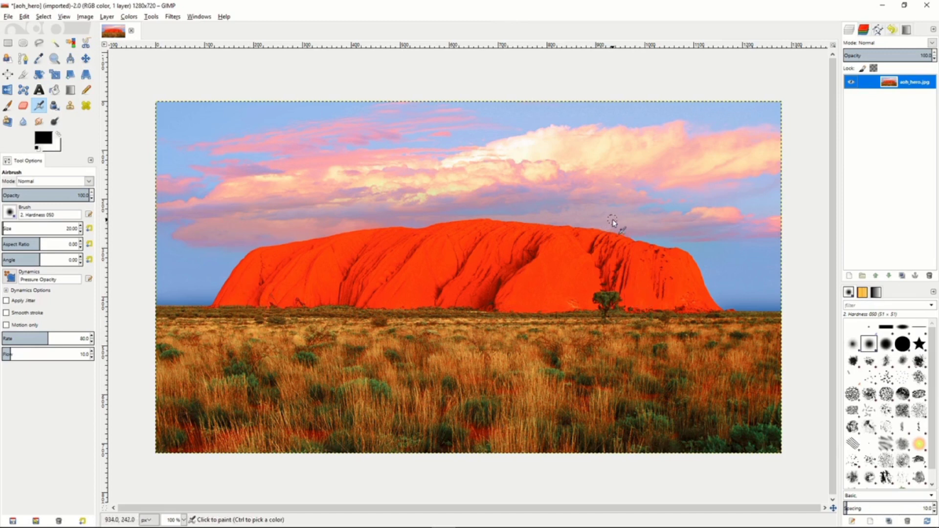
Duplicate the aoh_hero.jpg layer and add a layer mask made from a grayscale copy of the layer.
click(904, 276)
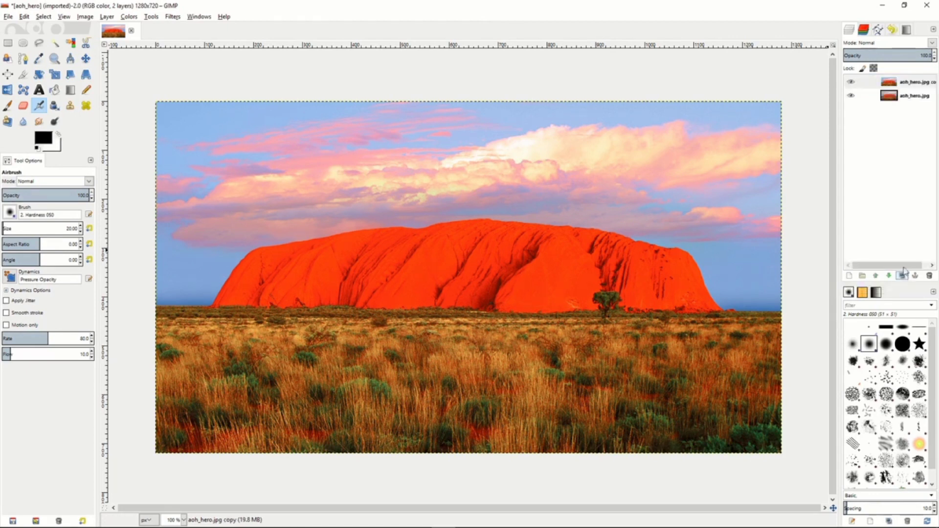
click(878, 84)
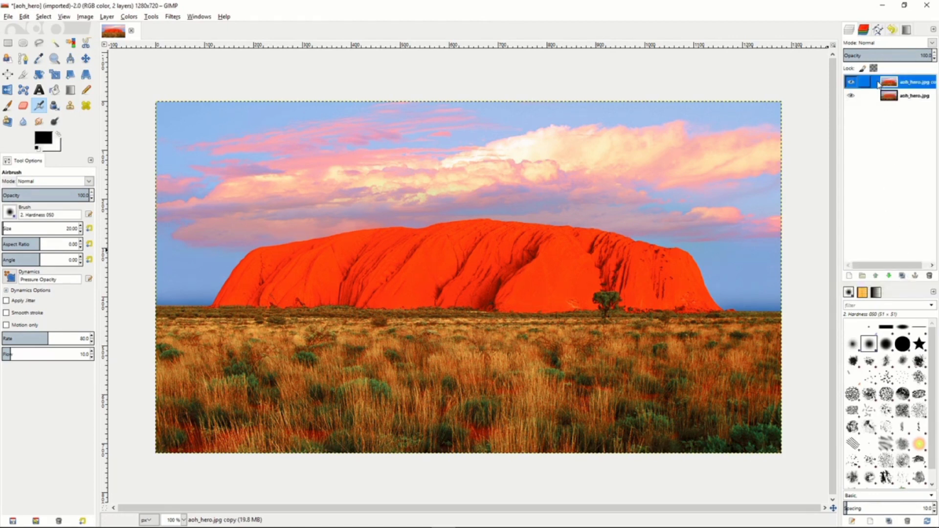
right_click(879, 85)
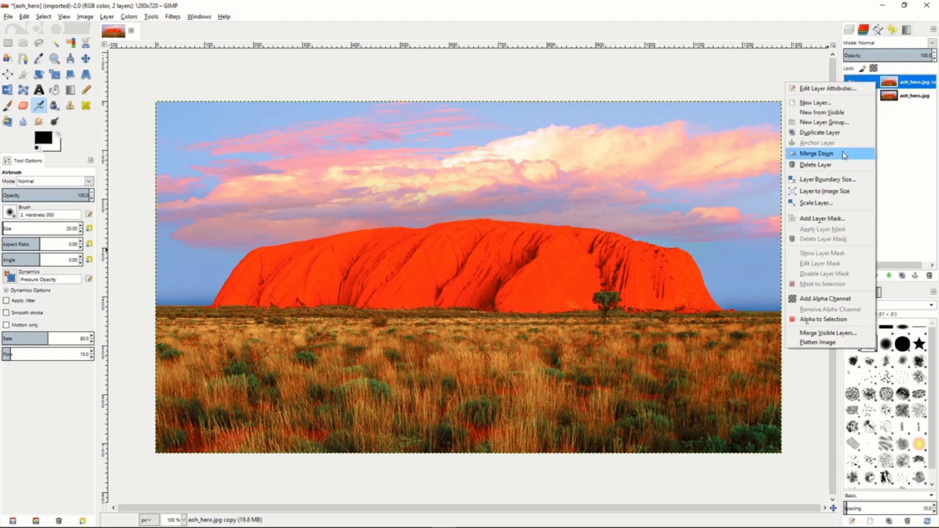
click(829, 219)
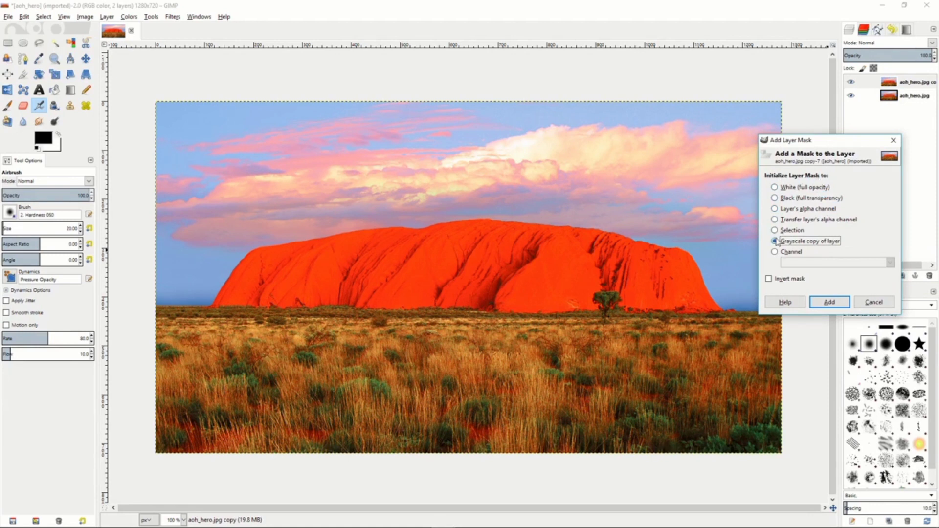
click(830, 303)
Show the copied layer's mask on the canvas and invert its colors.
right_click(876, 84)
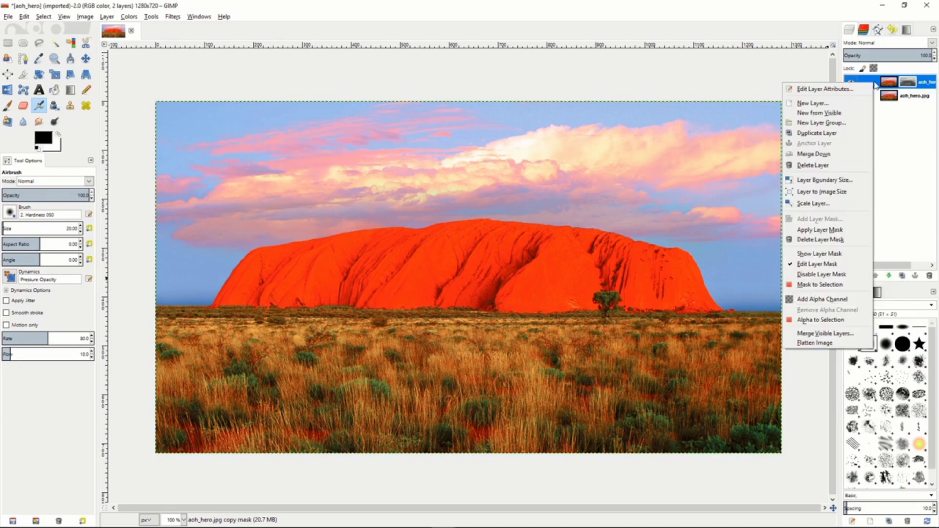
click(828, 255)
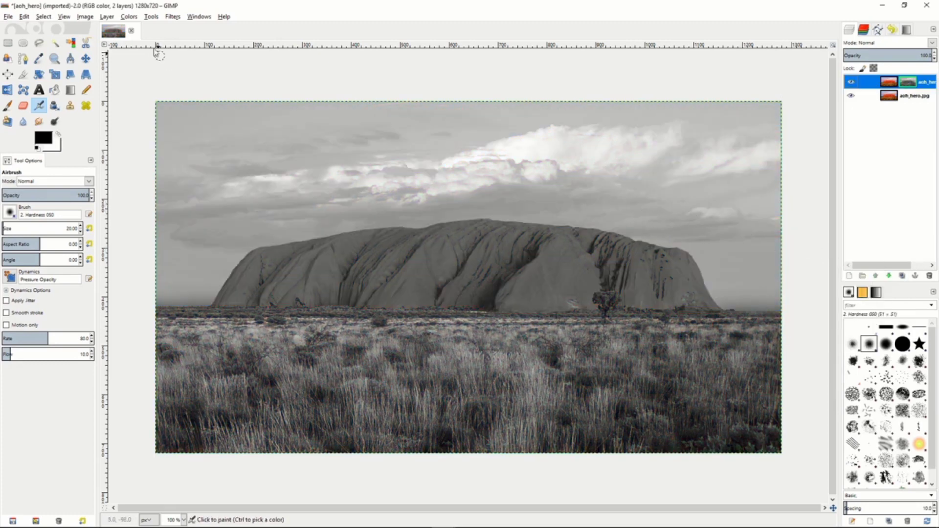
click(131, 18)
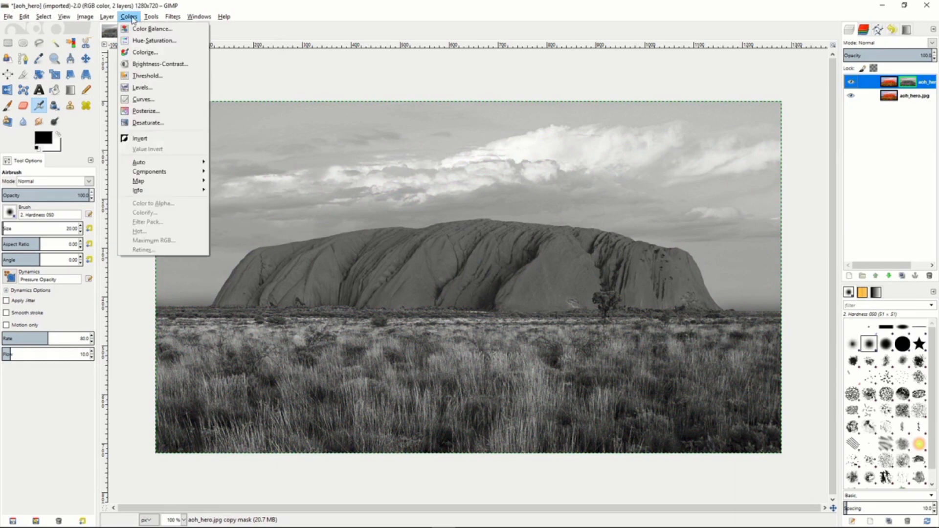
click(153, 138)
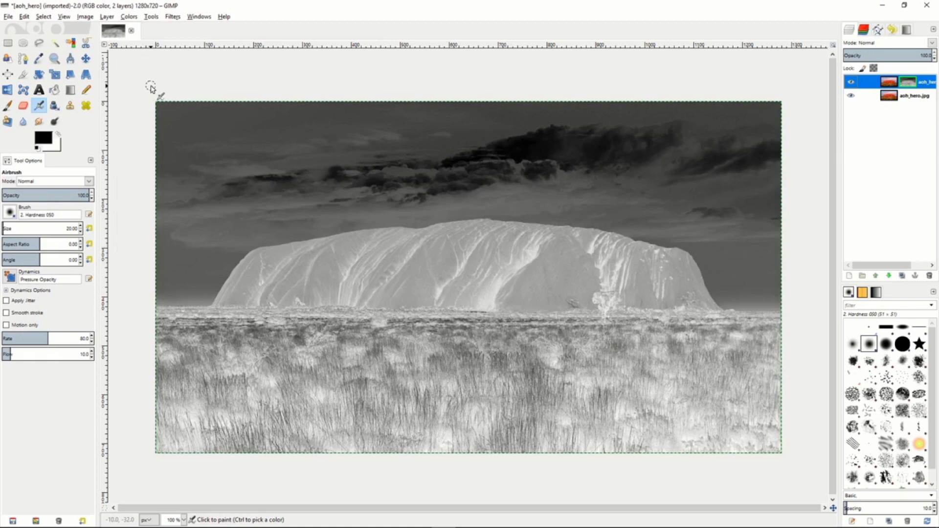
Apply a Gaussian Blur with a 5 px horizontal and vertical radius to the inverted layer mask.
click(173, 17)
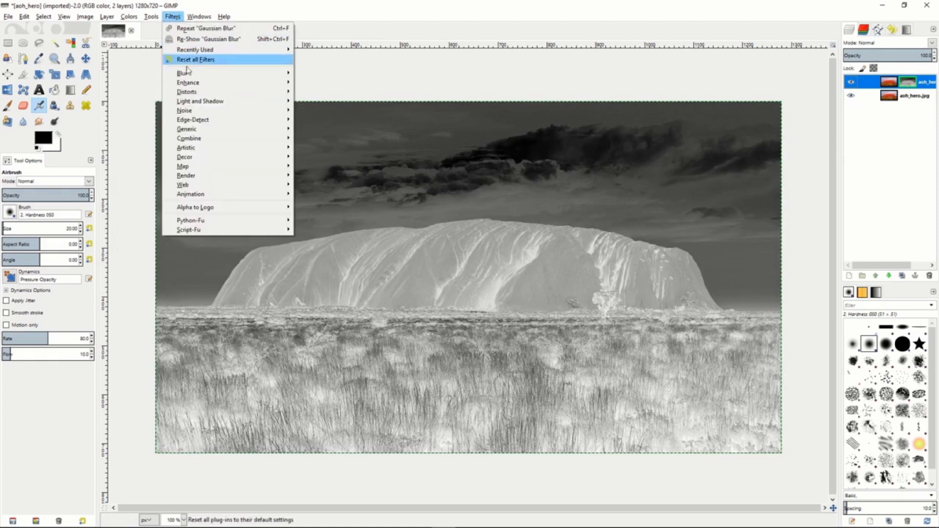
mouse_move(190, 74)
click(325, 83)
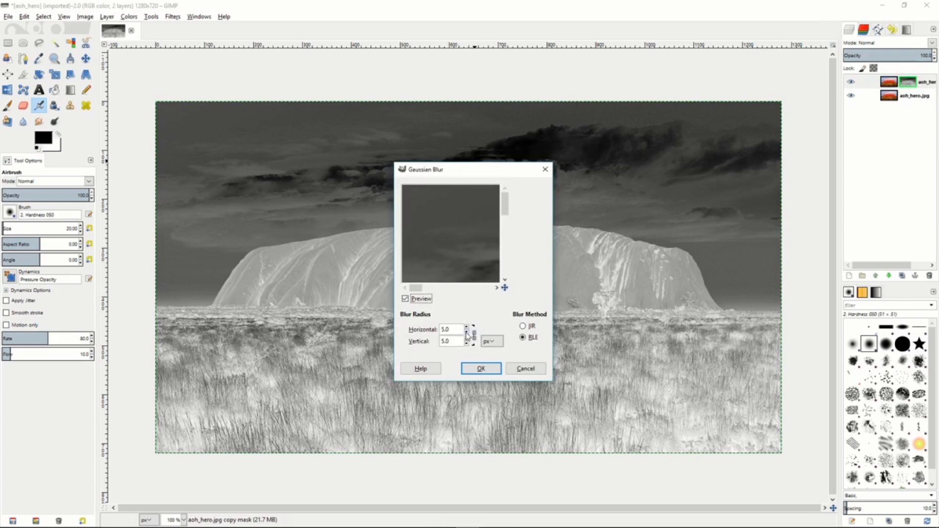
click(466, 326)
click(466, 327)
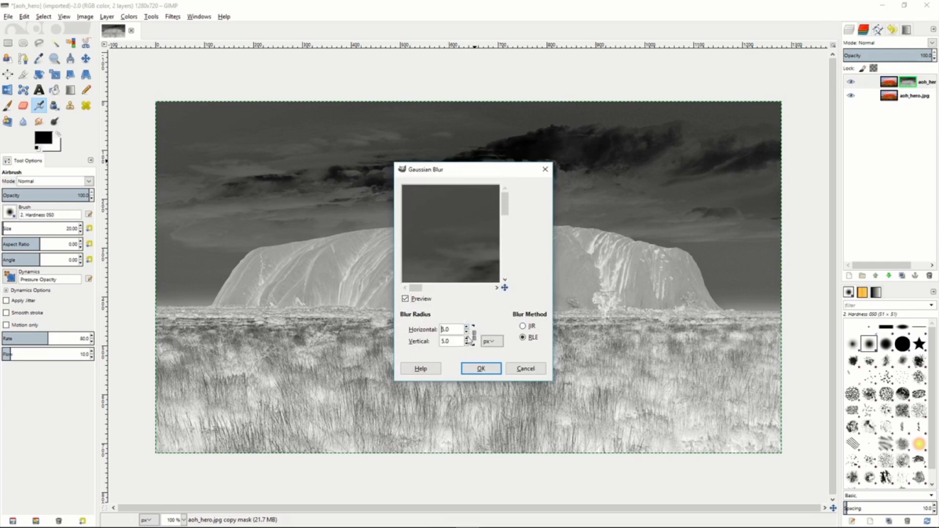
click(480, 369)
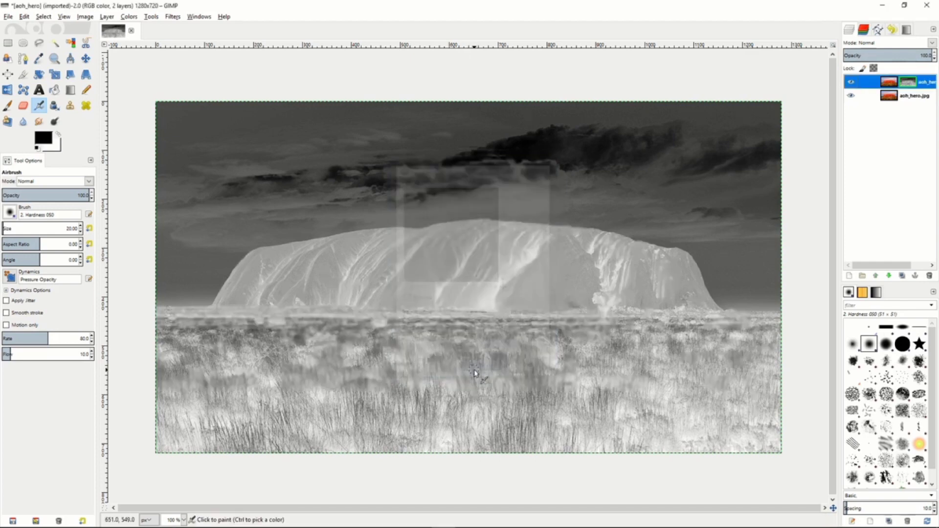
Stop showing the layer mask on the canvas and set the masked copy's blend mode to Overlay.
right_click(878, 84)
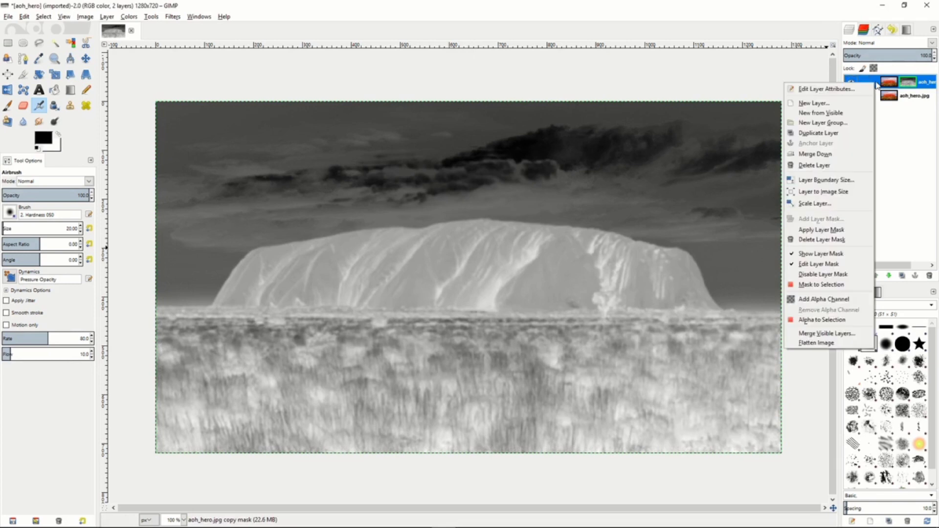
click(829, 254)
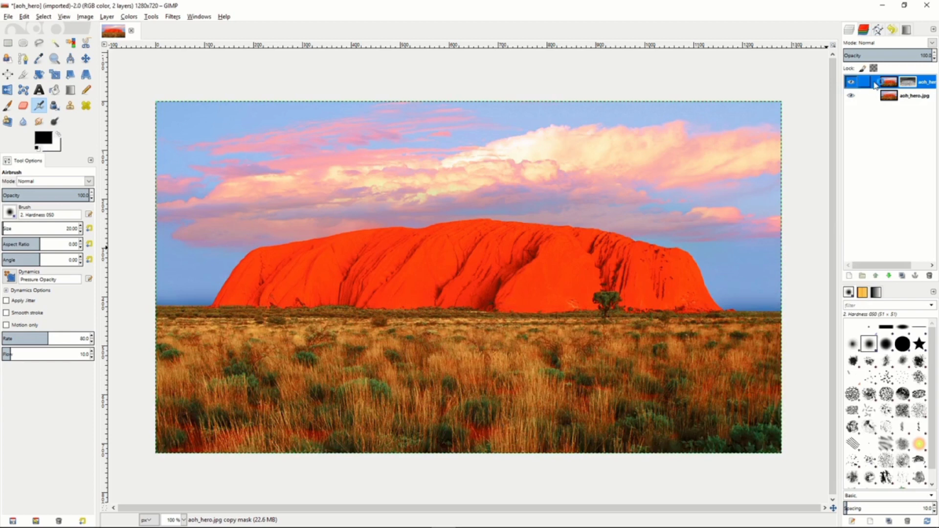
click(931, 44)
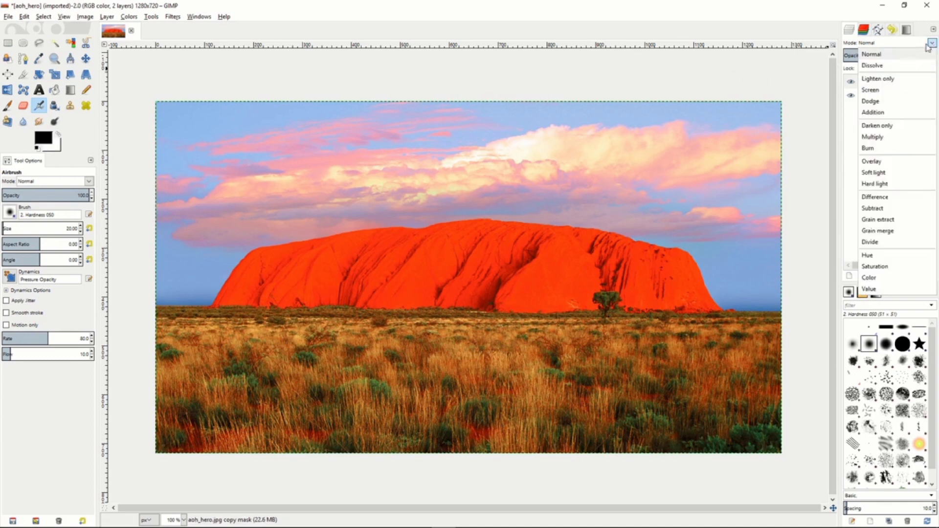
click(883, 162)
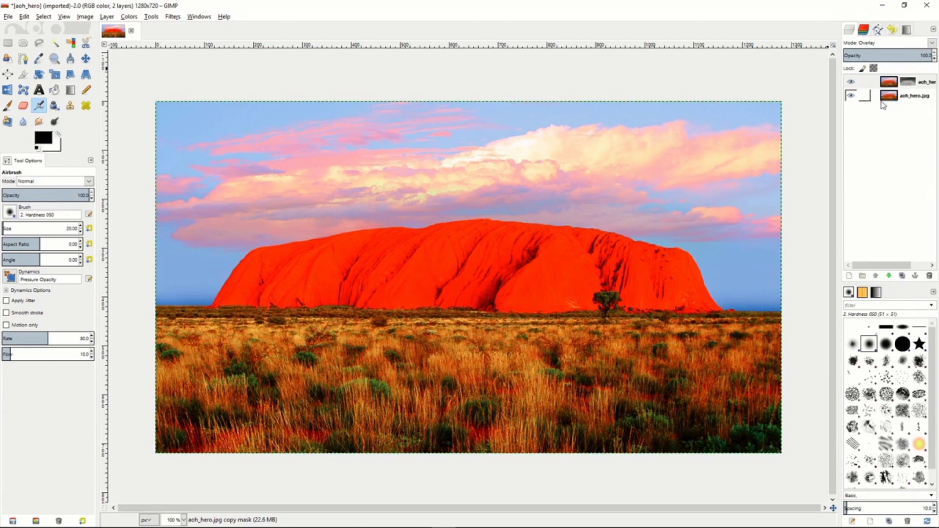
mouse_move(912, 55)
mouse_down()
mouse_move(864, 55)
mouse_move(911, 55)
mouse_up()
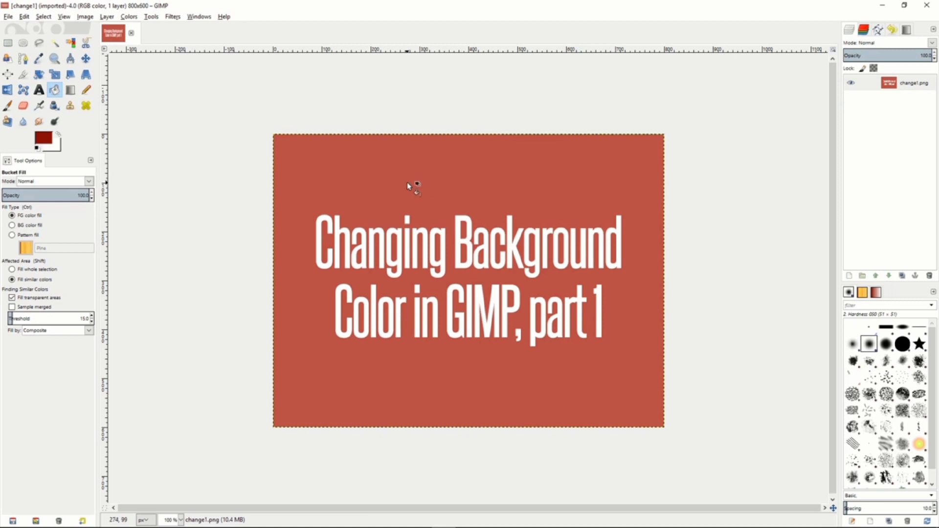
Sample the red background color, set c05444 as the source color in Color to Alpha, and make the background transparent.
key(o)
click(349, 200)
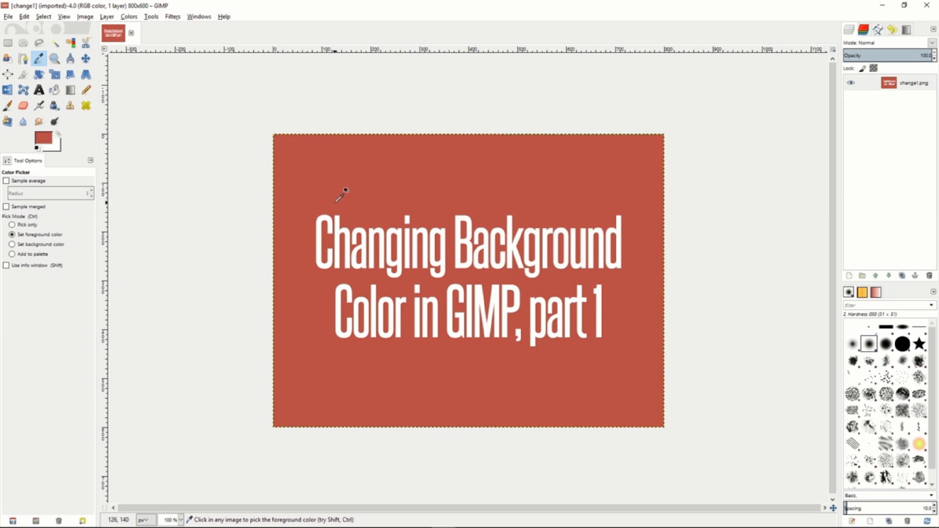
click(130, 17)
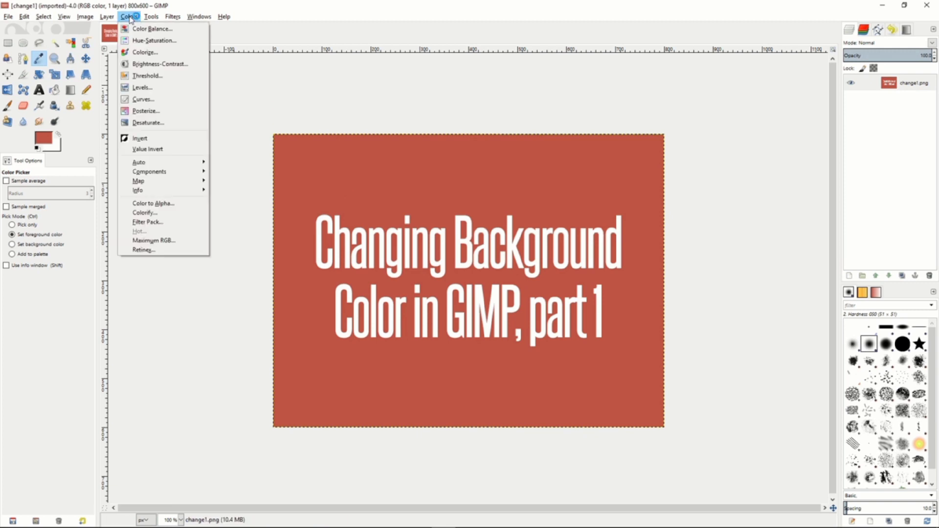
click(167, 203)
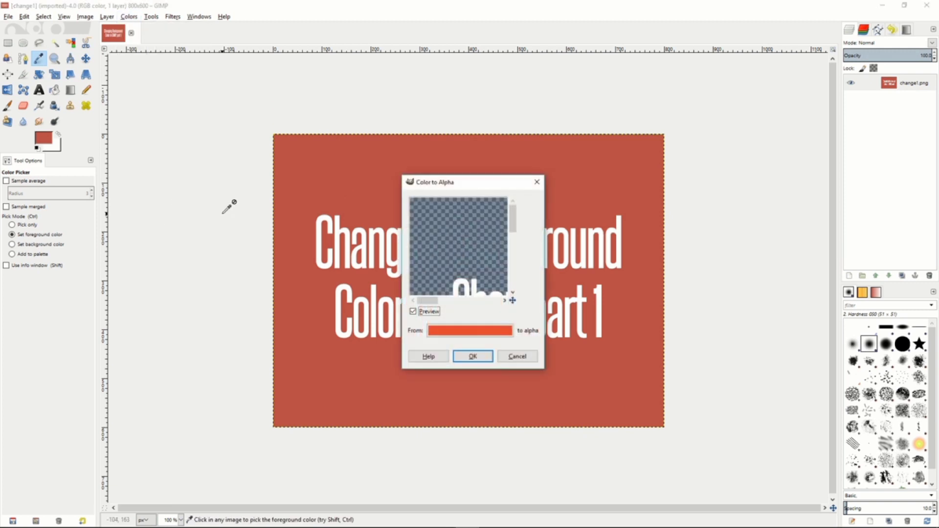
click(470, 331)
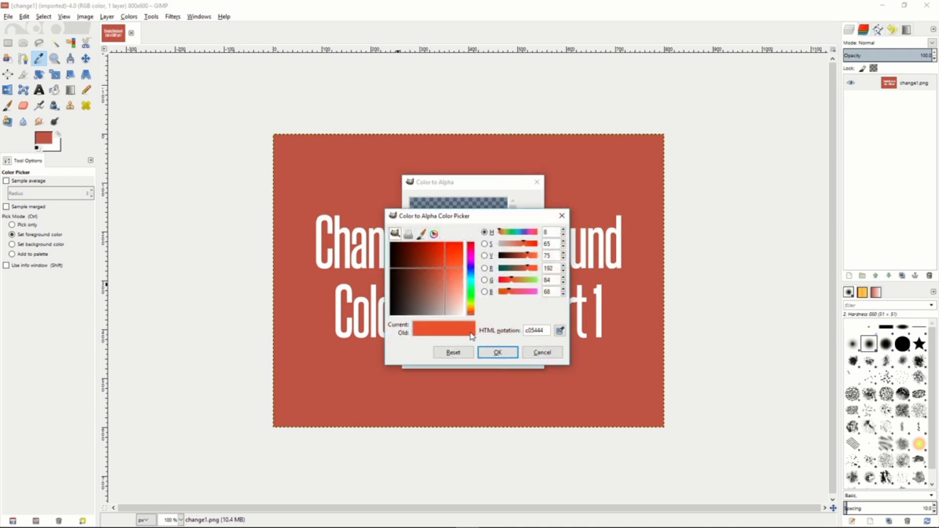
click(561, 334)
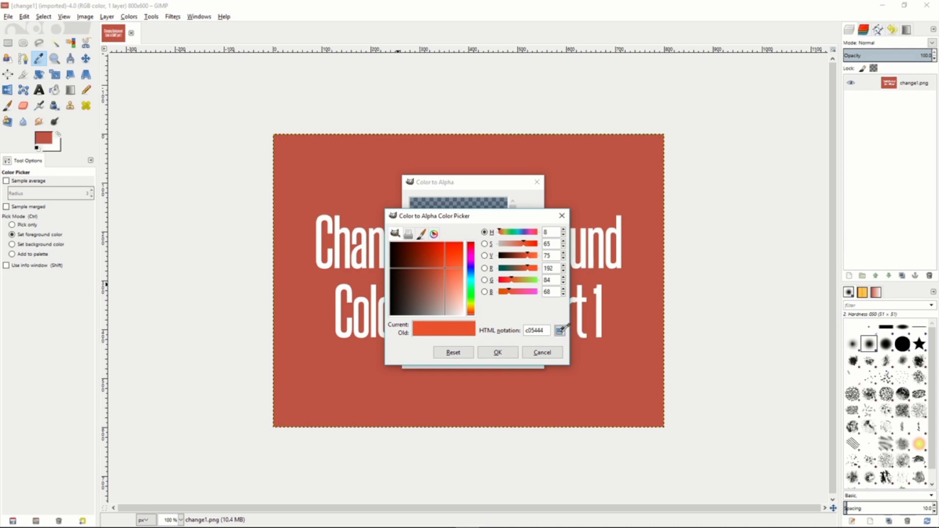
click(621, 332)
key(alt+Tab)
click(498, 352)
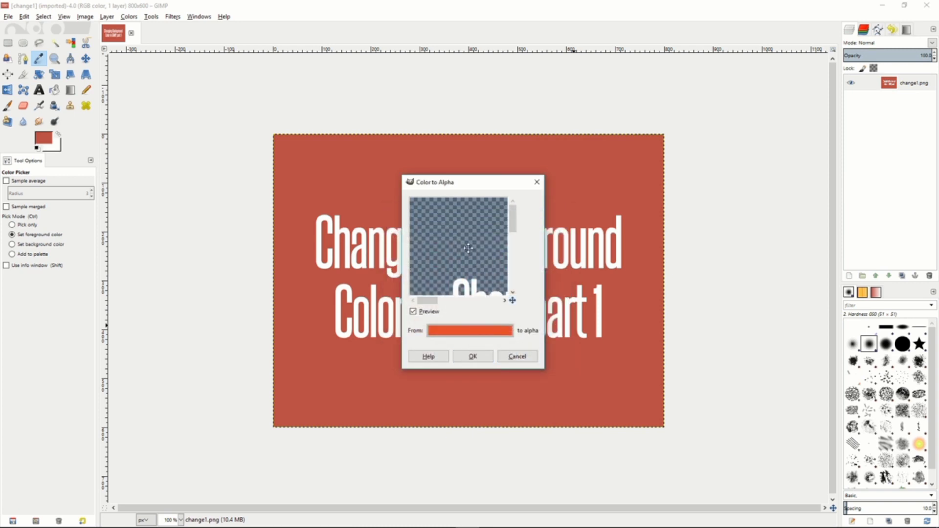
mouse_move(468, 248)
mouse_down()
mouse_move(425, 200)
mouse_move(452, 243)
mouse_up()
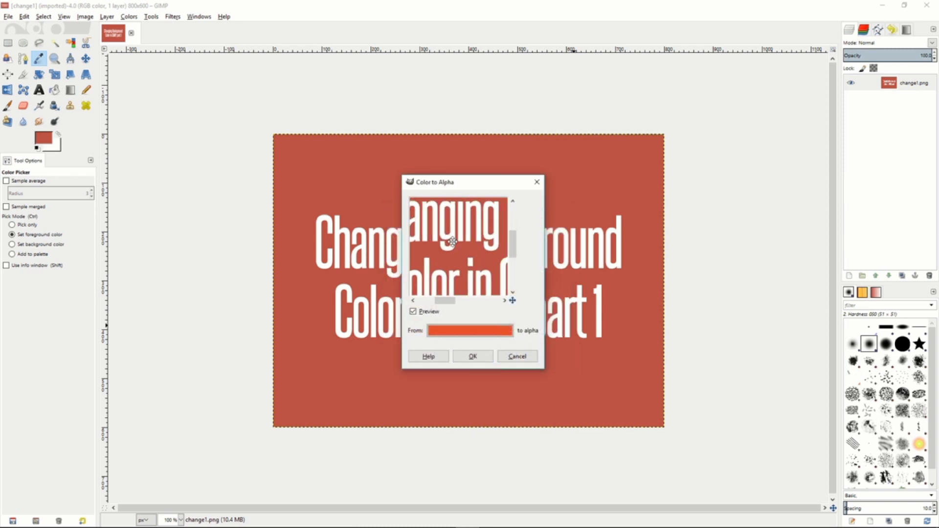
click(472, 357)
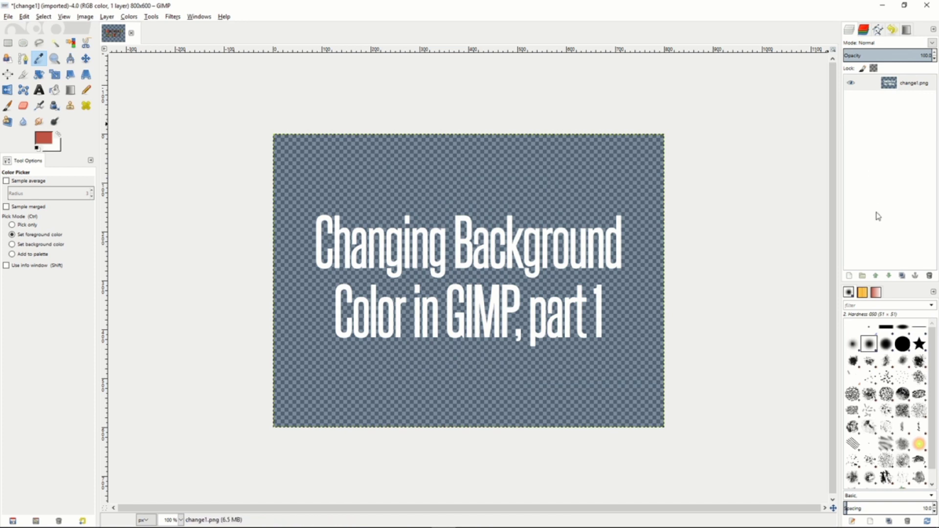
Add a new 800 by 600 px layer with transparency and move it below the change1.png layer.
right_click(868, 170)
click(819, 189)
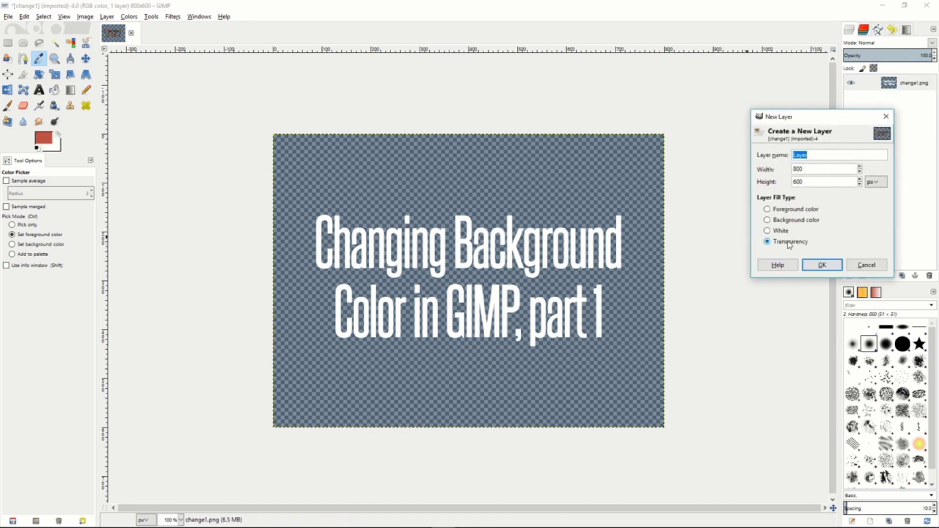
click(822, 264)
drag(876, 94, 923, 109)
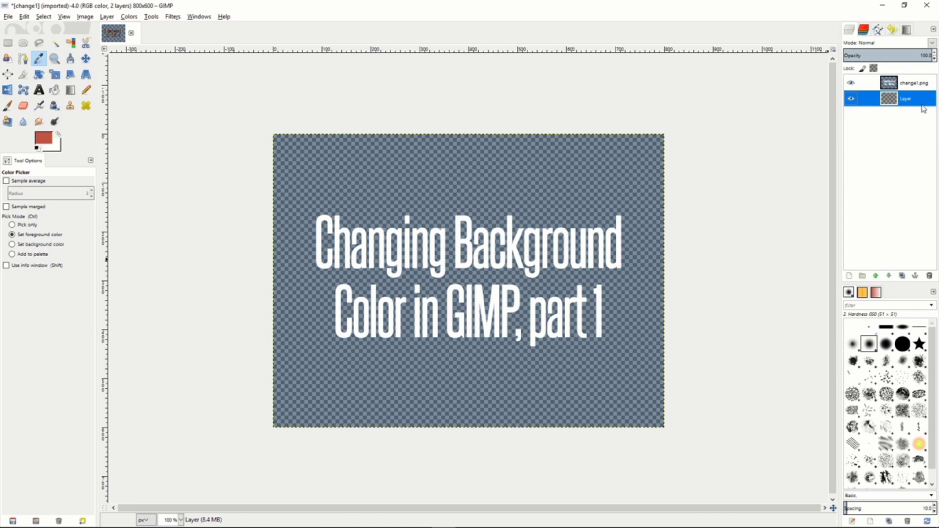
Change the foreground color to teal blue and fill the new bottom layer with it using Bucket Fill.
key(shift+b)
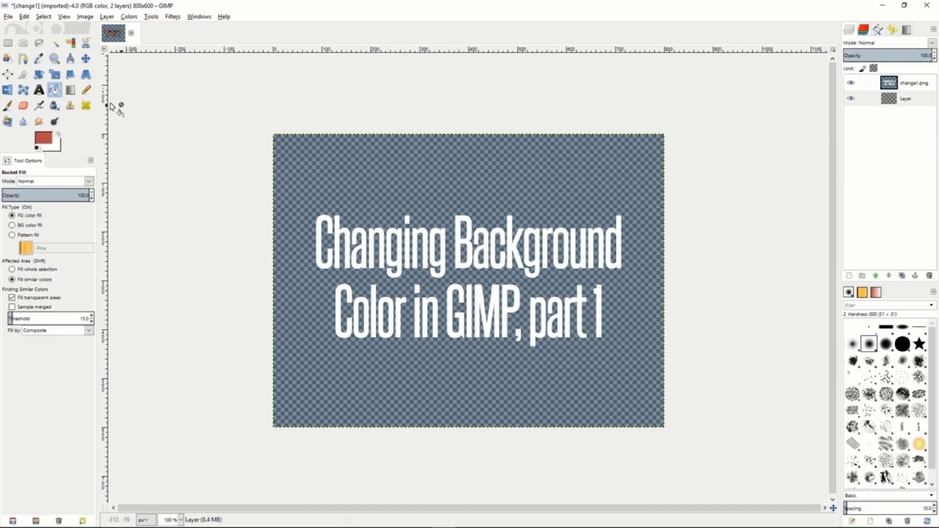
click(43, 139)
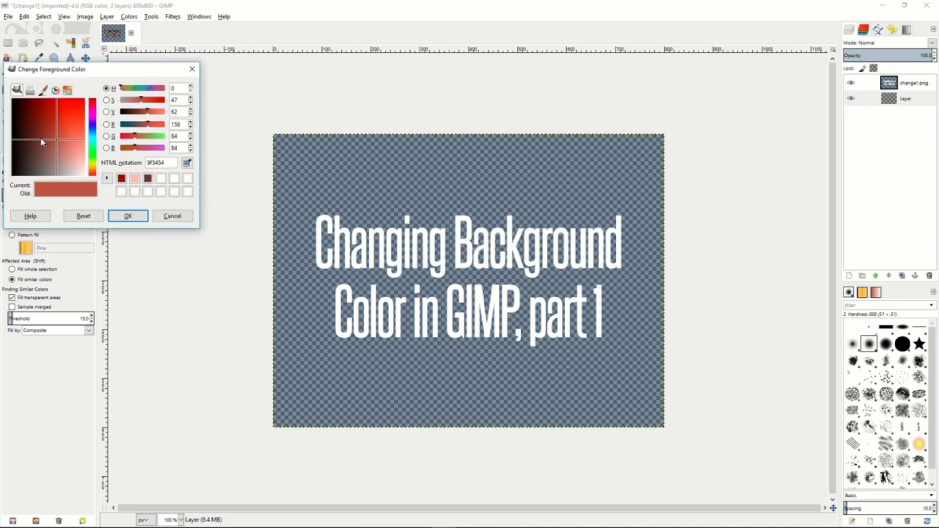
click(91, 138)
click(128, 216)
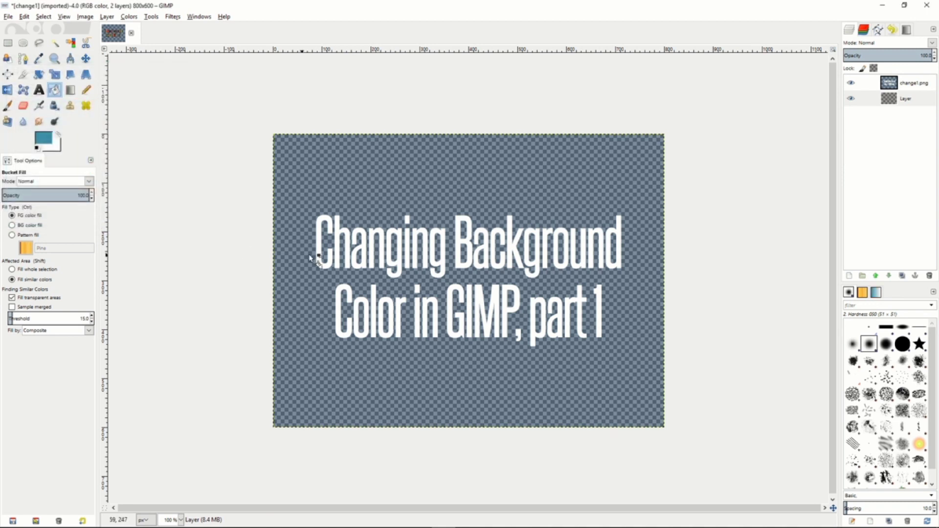
click(406, 187)
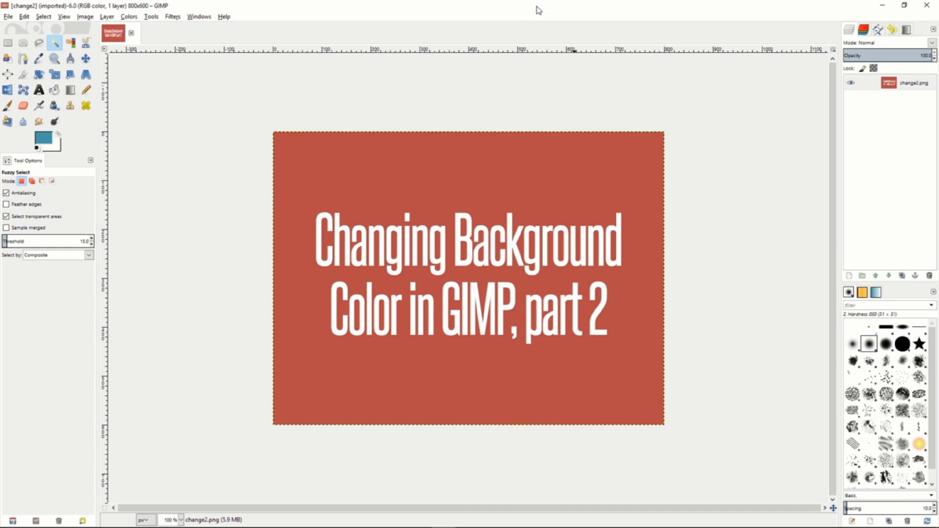
Select the change2.png layer of the part 2 title graphic.
click(866, 83)
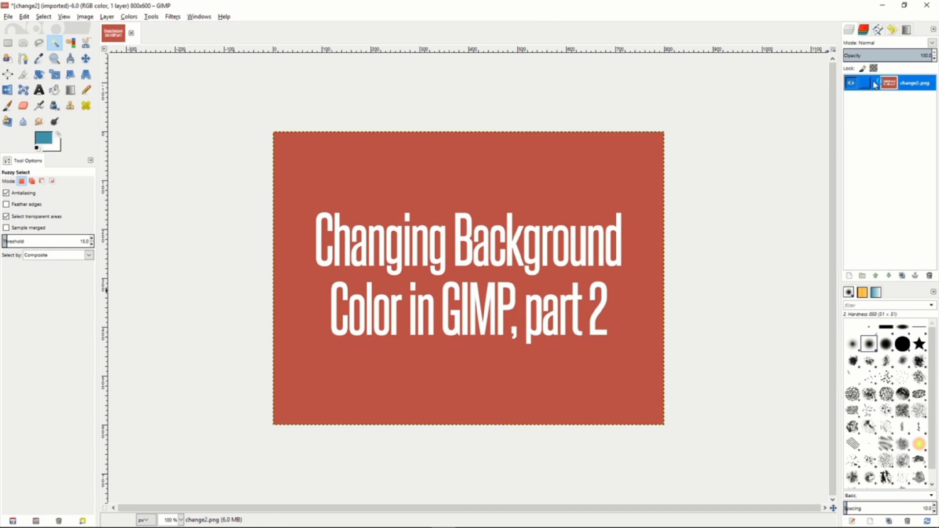
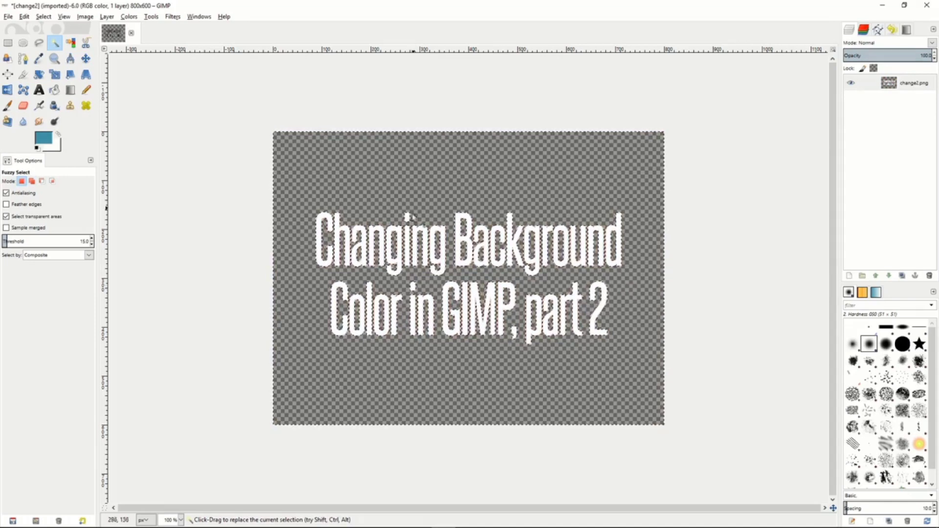
Clear the active selection on the change2.png title graphic.
right_click(368, 179)
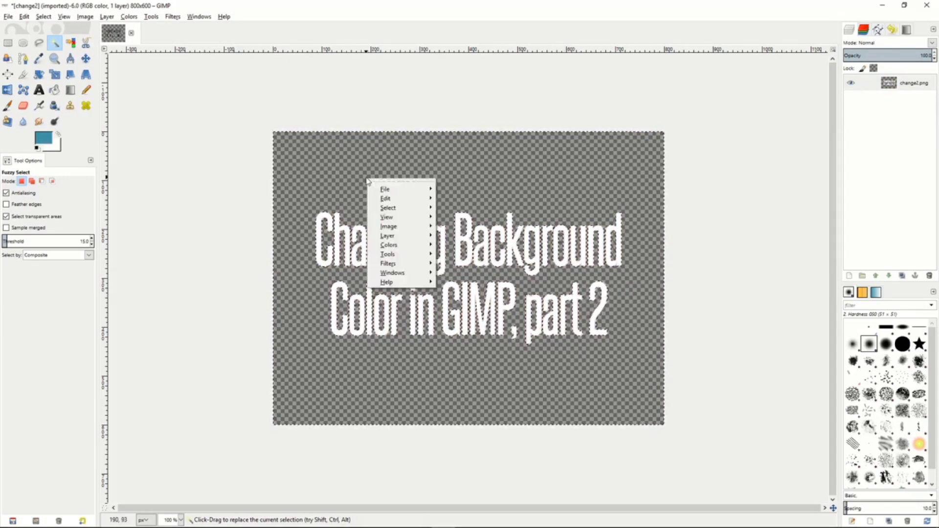
mouse_move(389, 207)
click(454, 227)
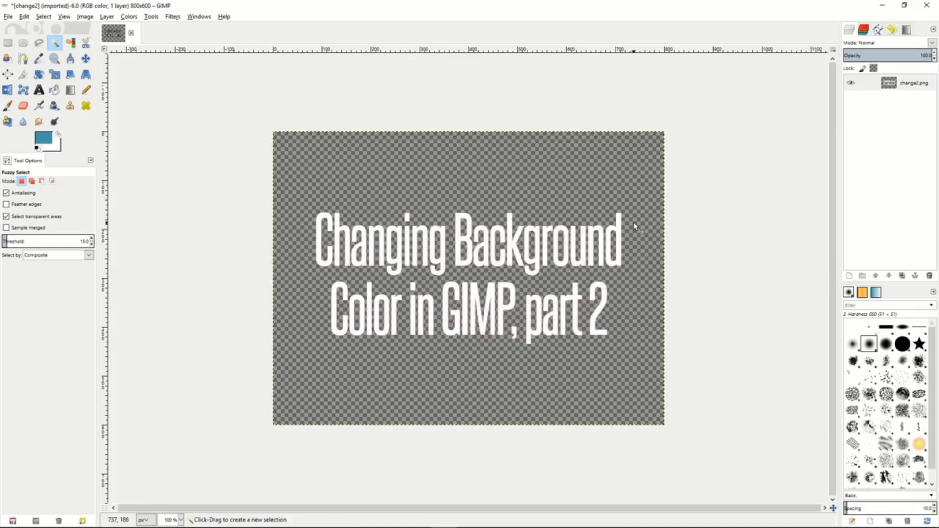
Add a new 800 by 600 px layer with transparency and move it below the change2.png layer.
right_click(879, 118)
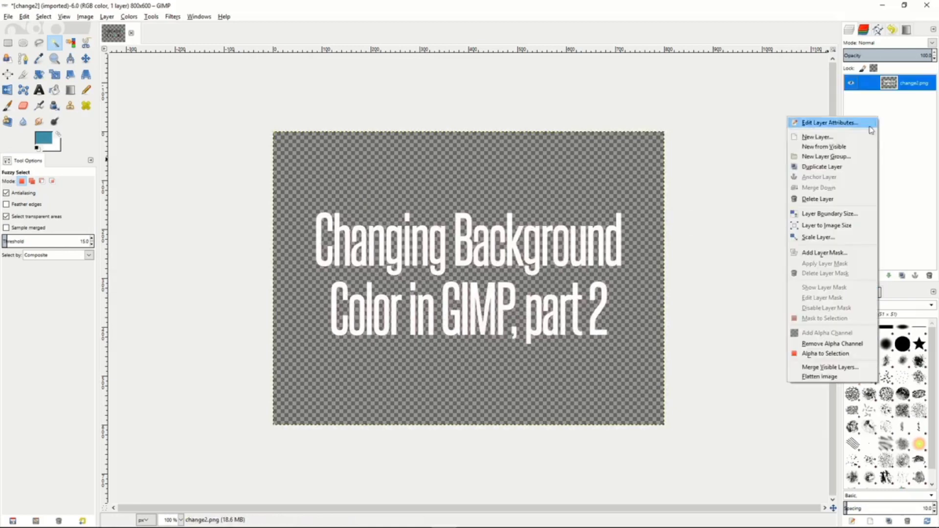
click(843, 139)
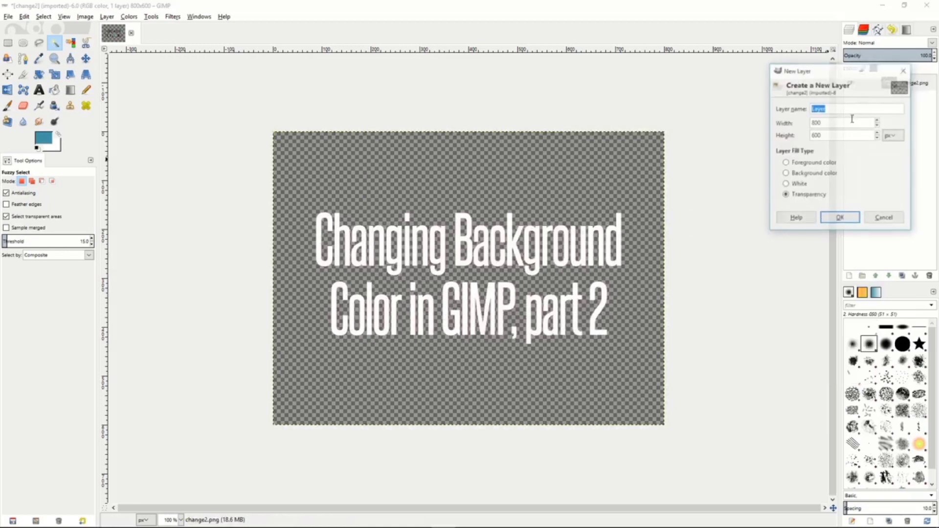
click(837, 220)
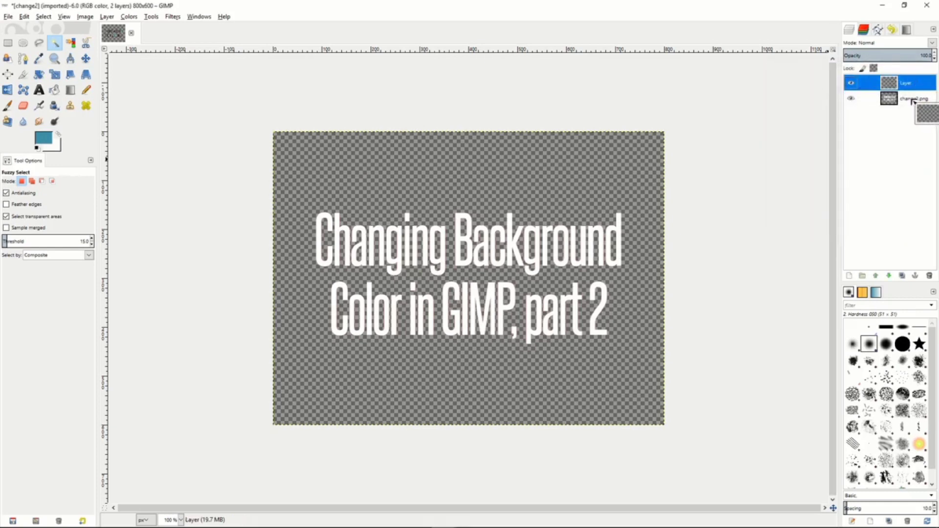
drag(904, 107, 904, 109)
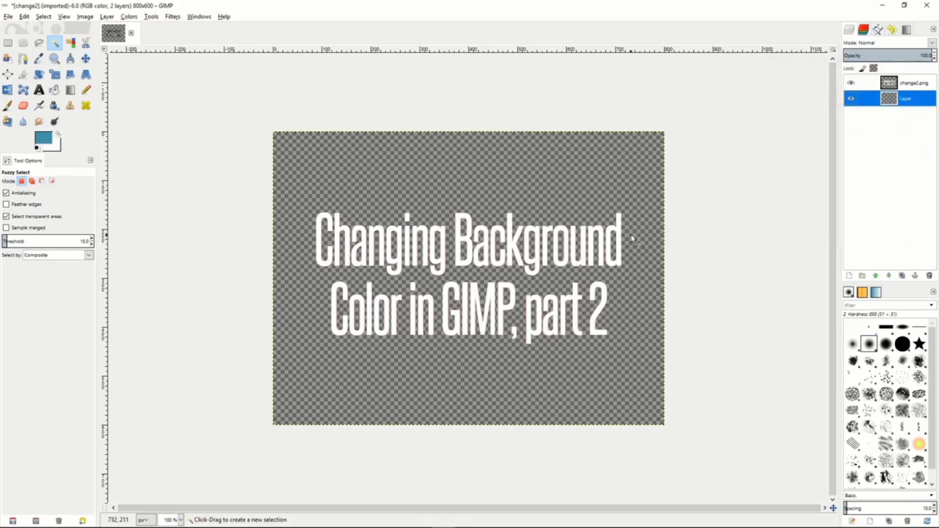
Change the foreground color to muted teal 81a7b0 and fill the new bottom layer with it using Bucket Fill.
click(49, 140)
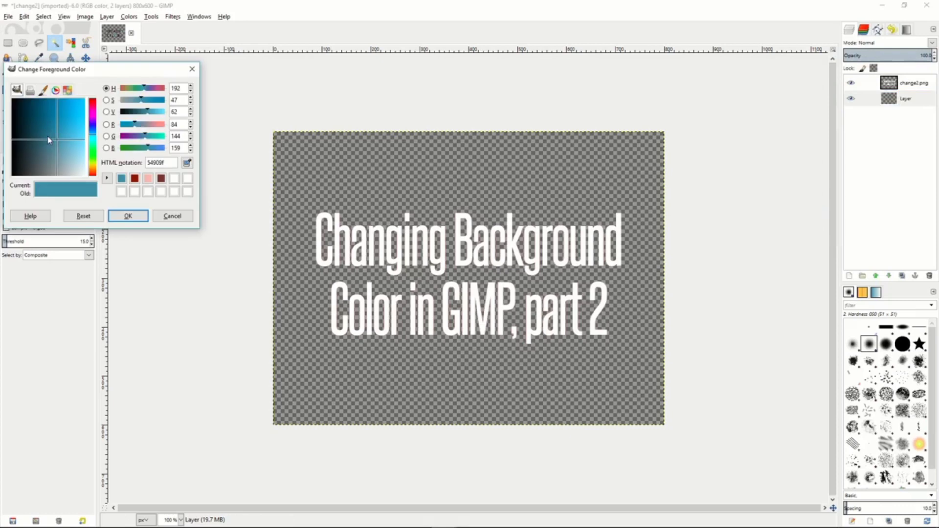
click(128, 215)
click(54, 89)
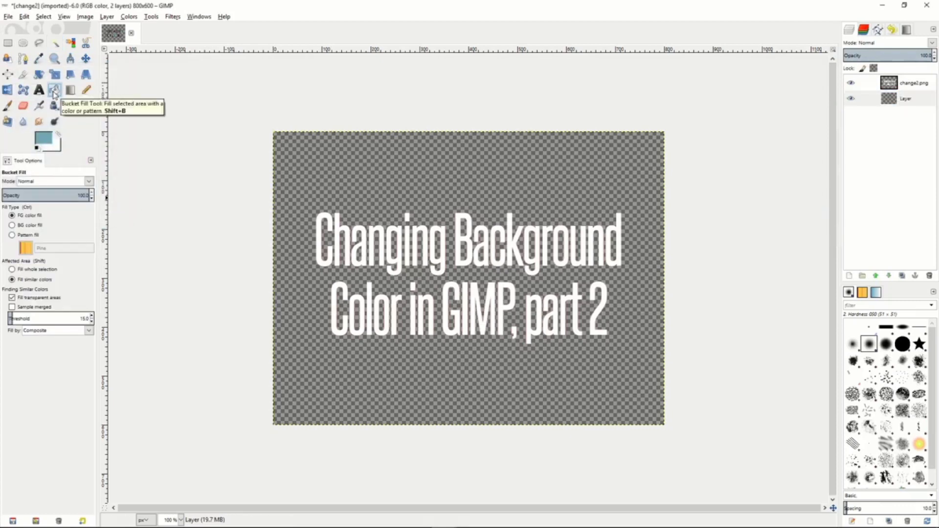
click(436, 189)
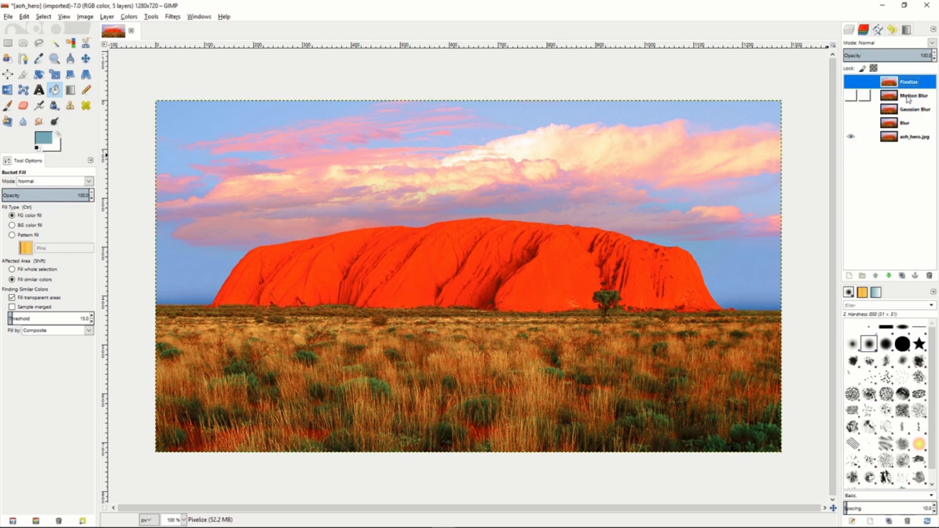
Make the Blur layer visible, apply the plain Blur filter to it, and compare it with the original by toggling its visibility.
click(909, 128)
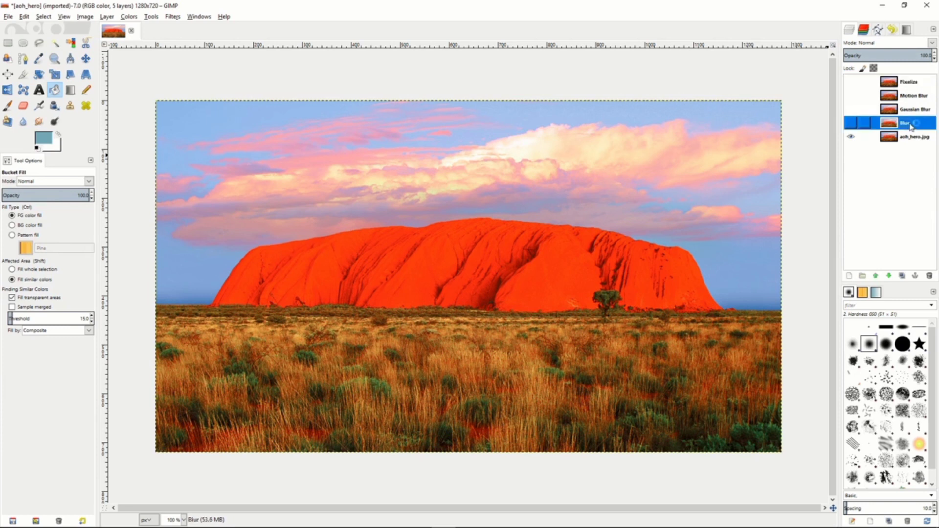
click(851, 125)
click(174, 18)
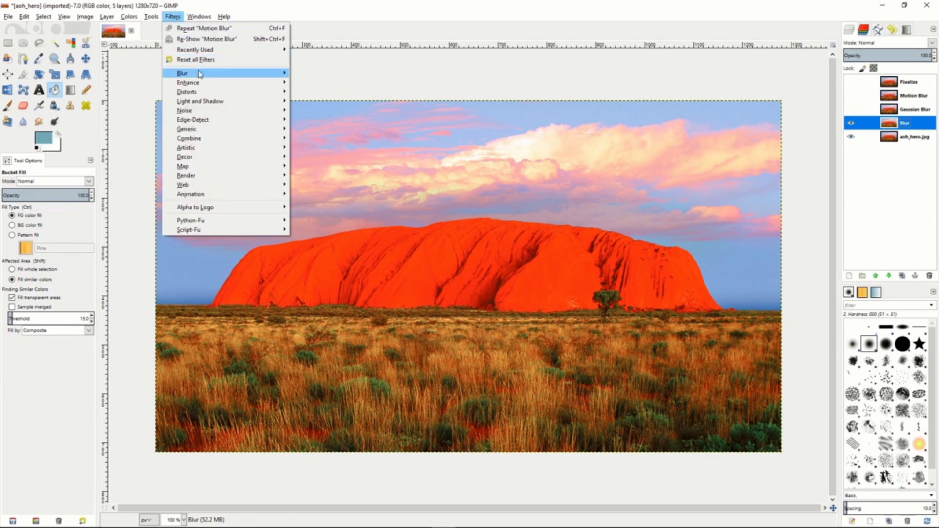
mouse_move(205, 73)
click(312, 74)
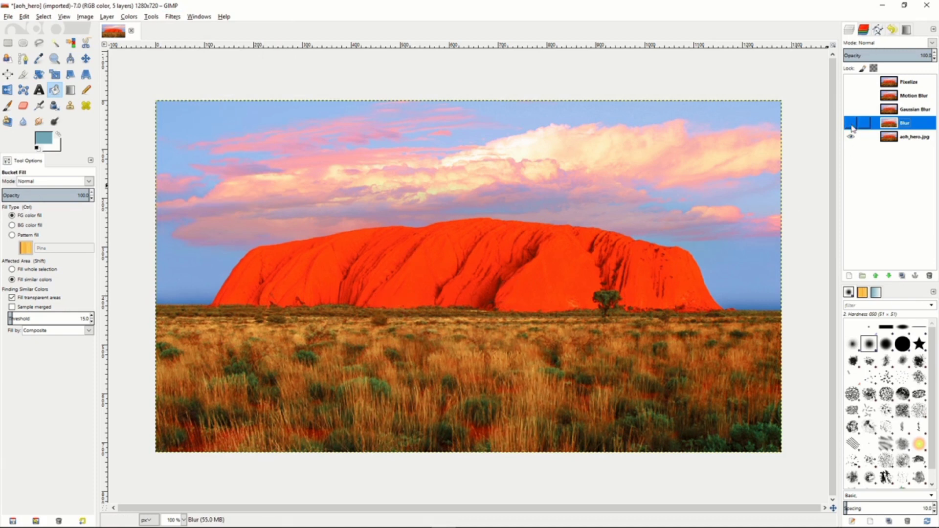
click(852, 126)
click(852, 126)
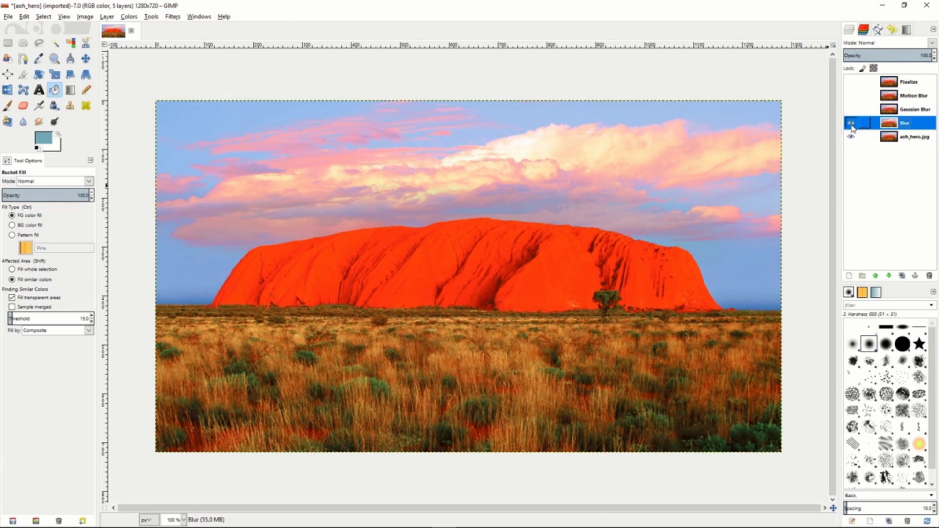
Make the Gaussian Blur layer visible and apply a Gaussian Blur with a slightly lowered horizontal and vertical radius.
click(914, 110)
click(852, 111)
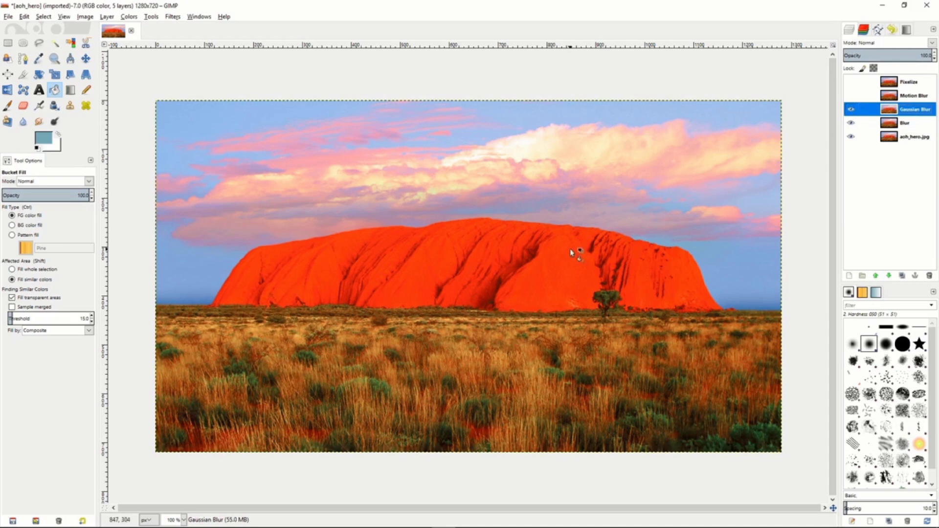
click(173, 17)
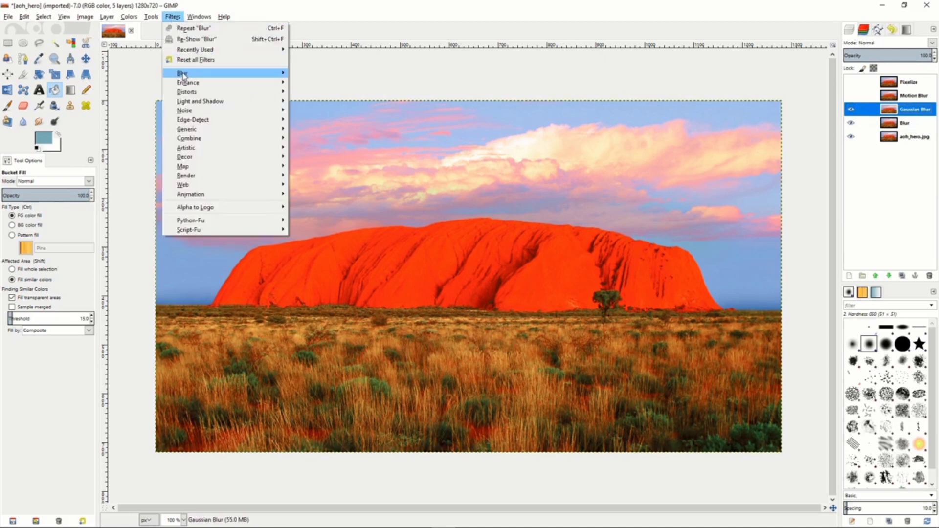
mouse_move(182, 73)
click(338, 84)
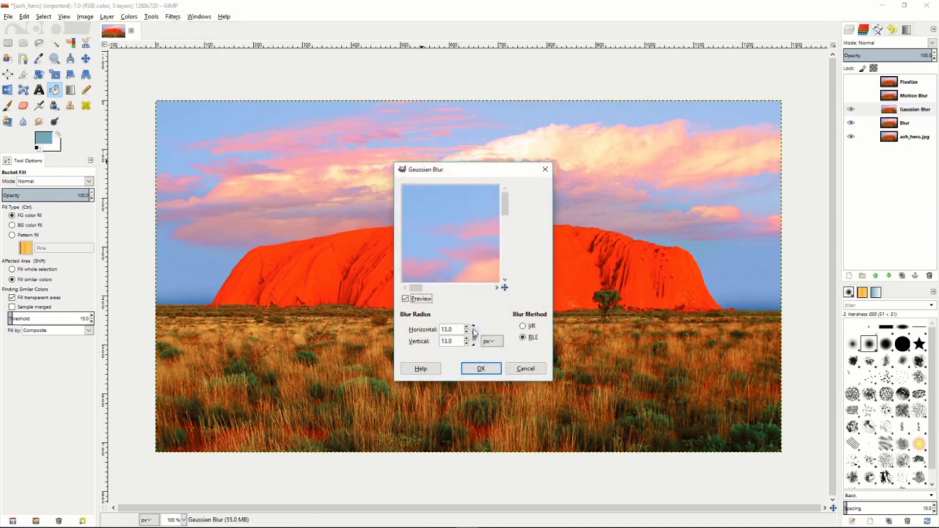
click(467, 332)
click(467, 333)
click(467, 332)
click(480, 368)
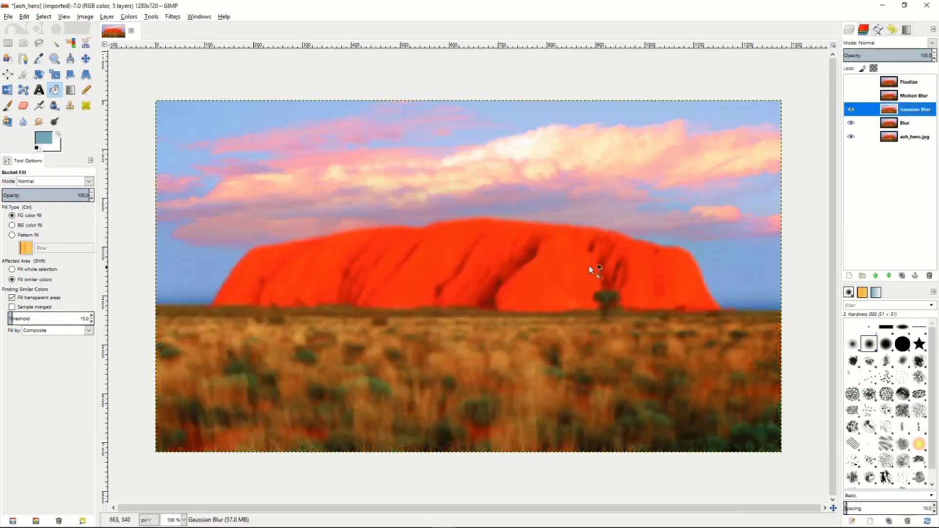
Make the Motion Blur layer visible and apply a Zoom type Motion Blur with a length of 28 to it.
click(908, 99)
click(851, 97)
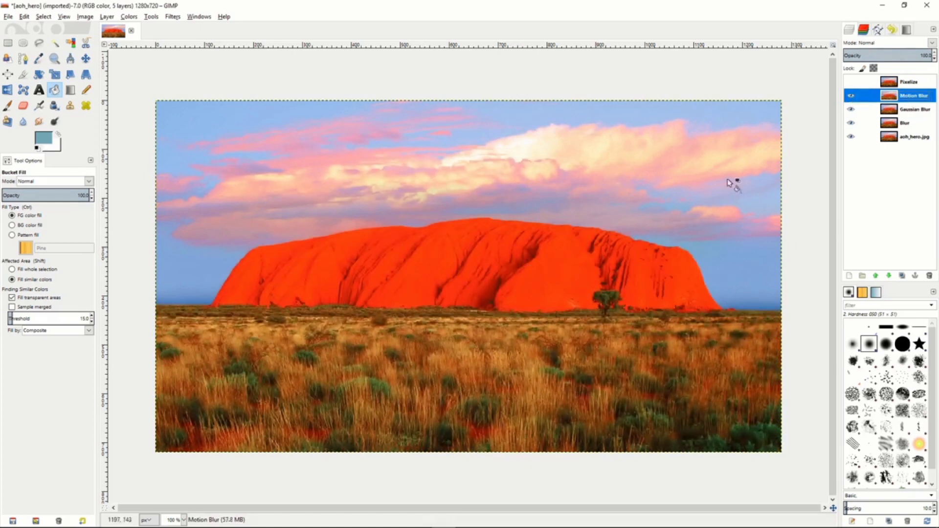
click(173, 17)
mouse_move(269, 73)
click(364, 93)
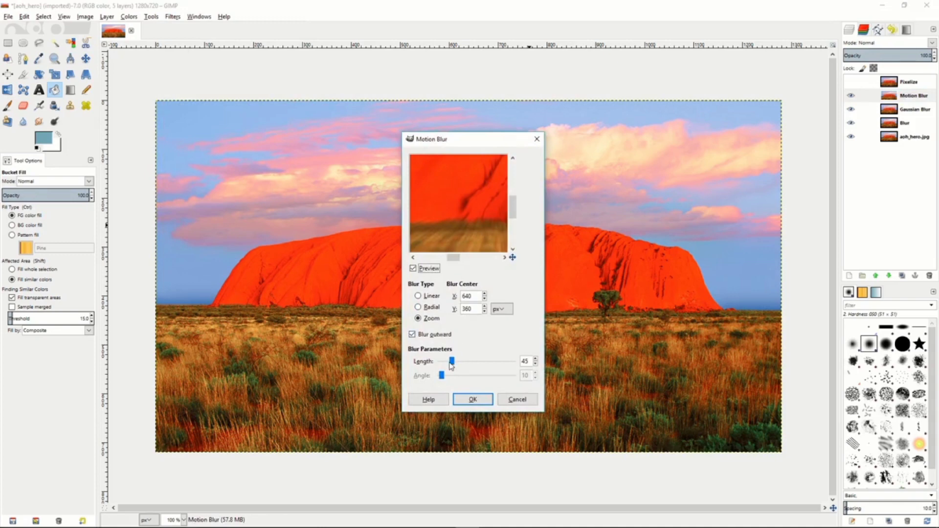
drag(451, 362, 448, 363)
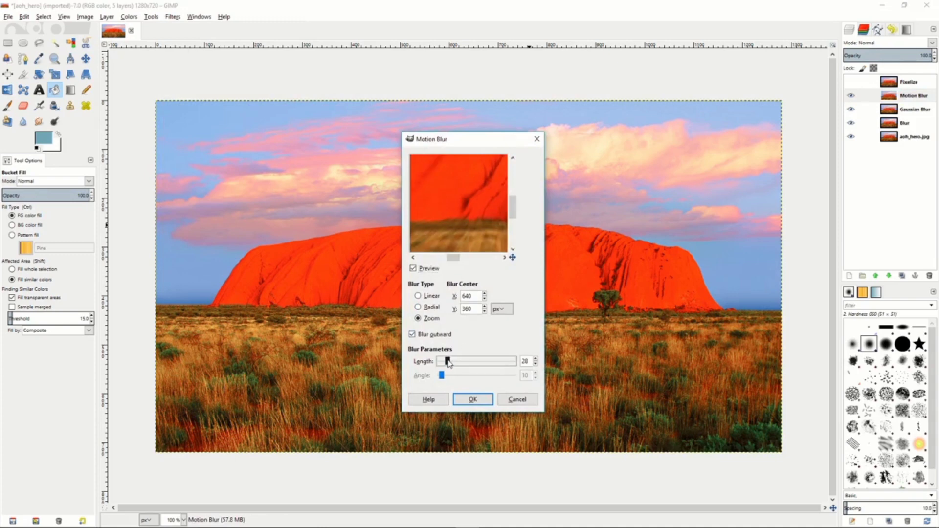
click(472, 400)
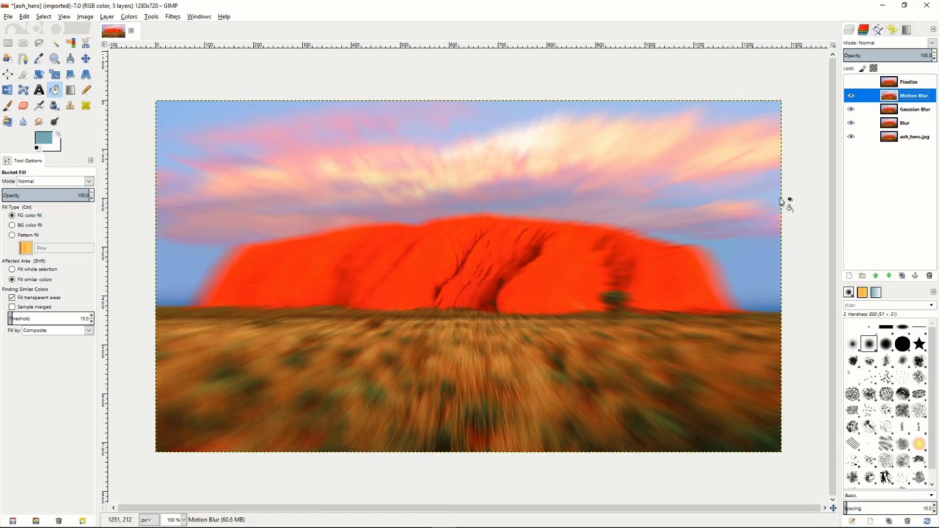
Make the Pixelize layer visible and apply the Pixelize filter to it with a pixel width and height of 7 px.
click(851, 83)
click(923, 87)
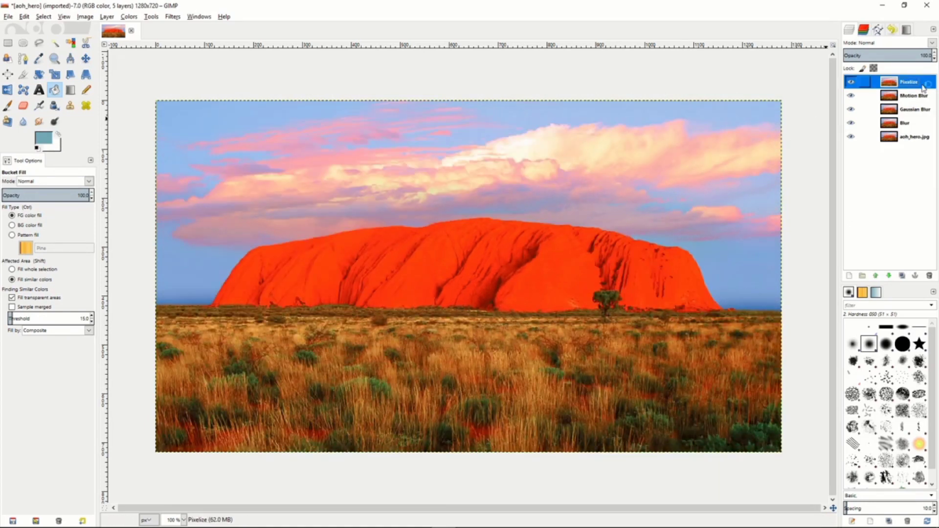
click(172, 18)
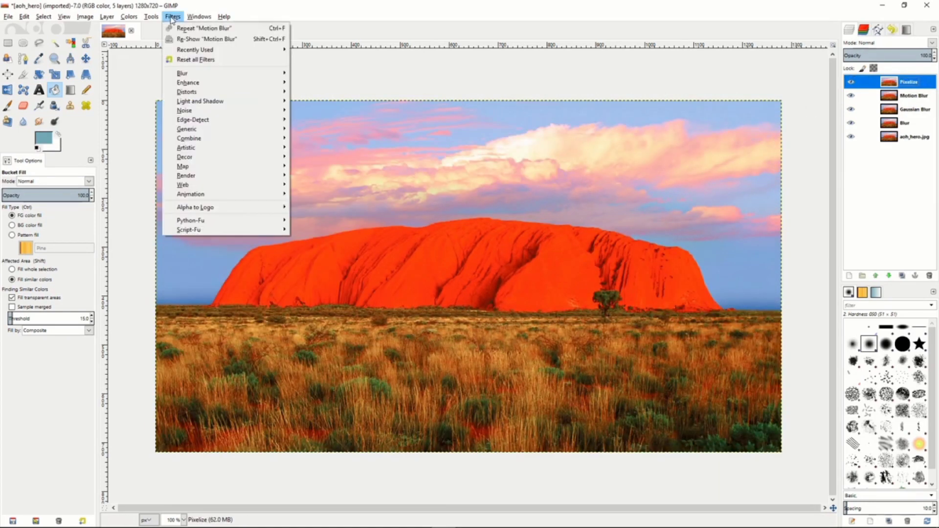
mouse_move(194, 73)
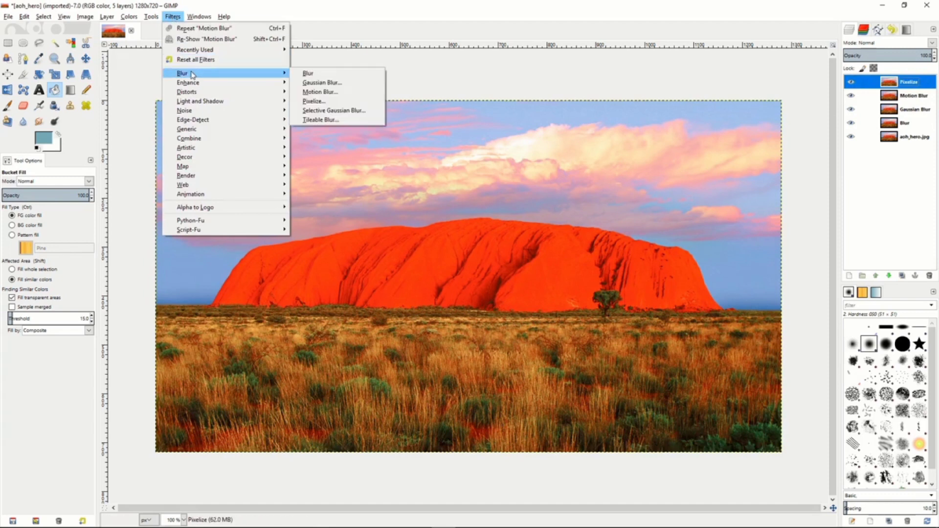
click(330, 103)
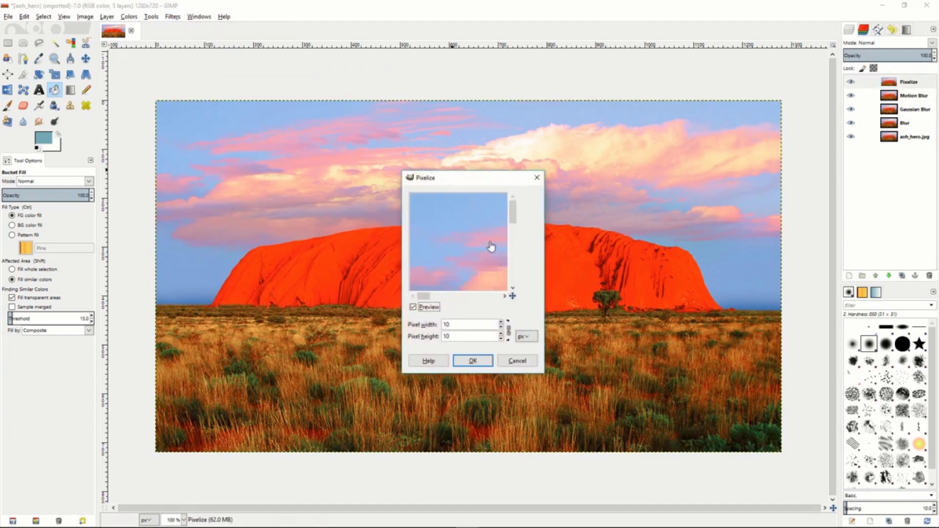
drag(471, 246, 425, 193)
drag(492, 270, 442, 200)
drag(475, 263, 459, 251)
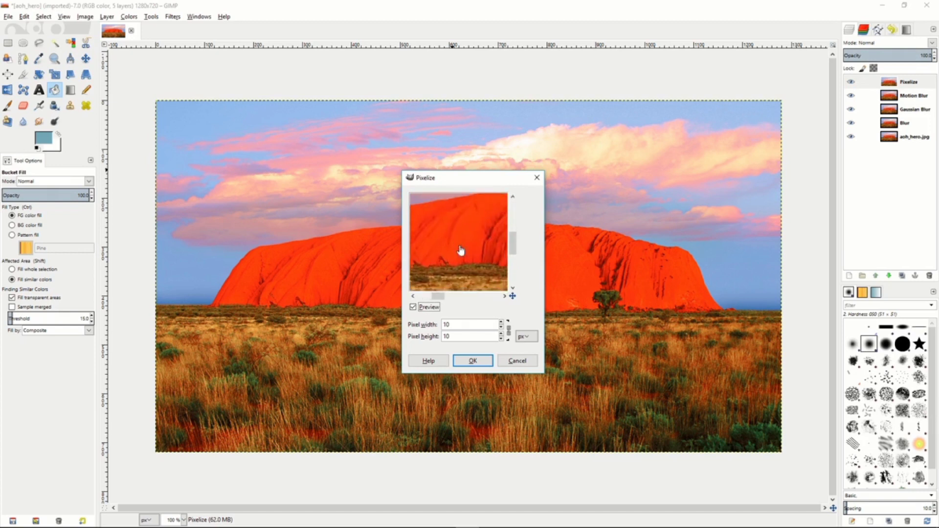
double_click(501, 326)
click(501, 327)
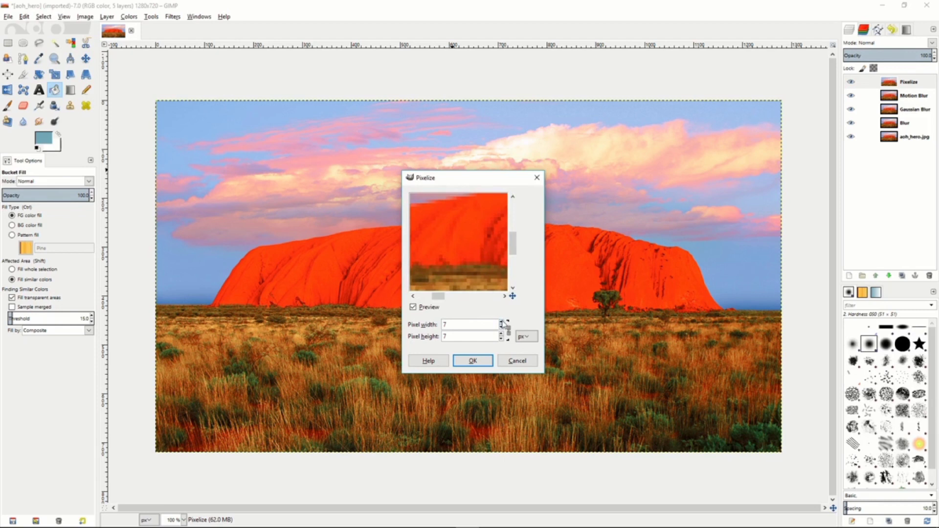
click(473, 361)
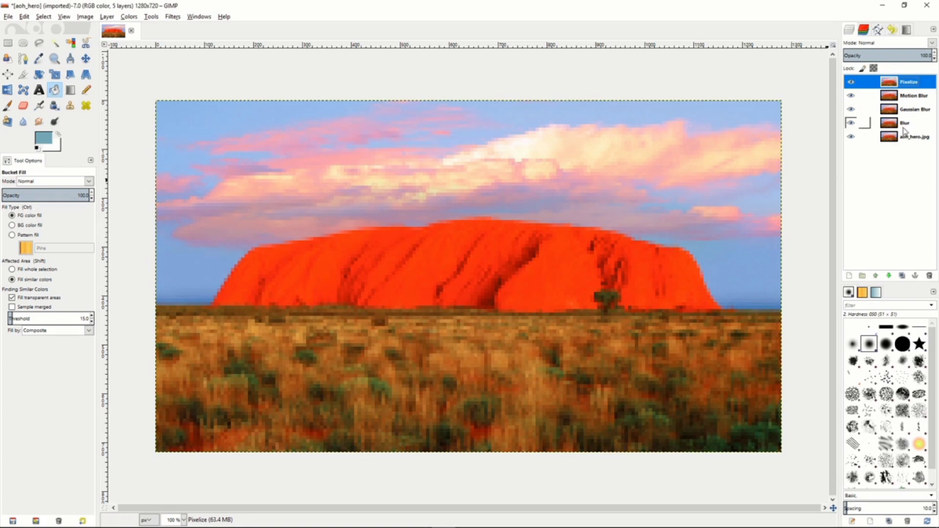
Hide the Pixelize, Motion Blur and Gaussian Blur layers.
click(851, 81)
click(850, 95)
click(851, 109)
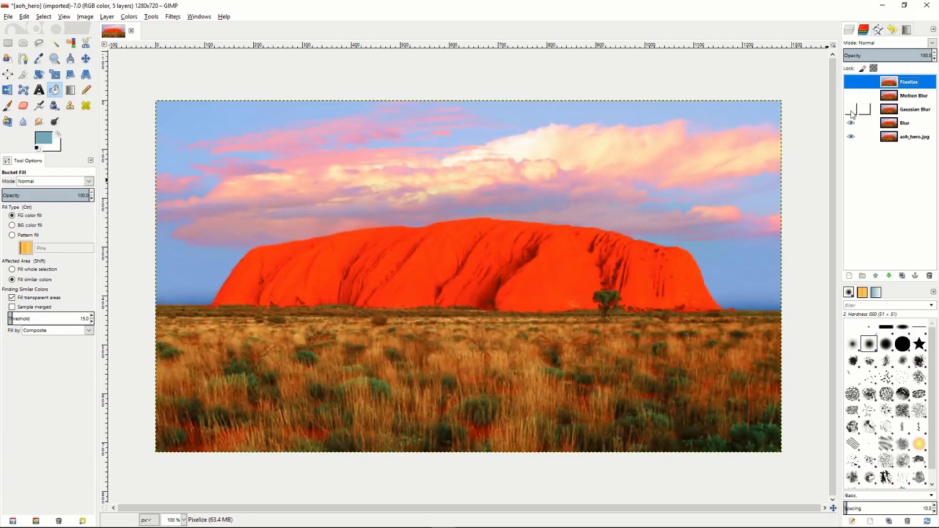
Lower the Blur layer's opacity to about 46% and hide the layer.
click(906, 126)
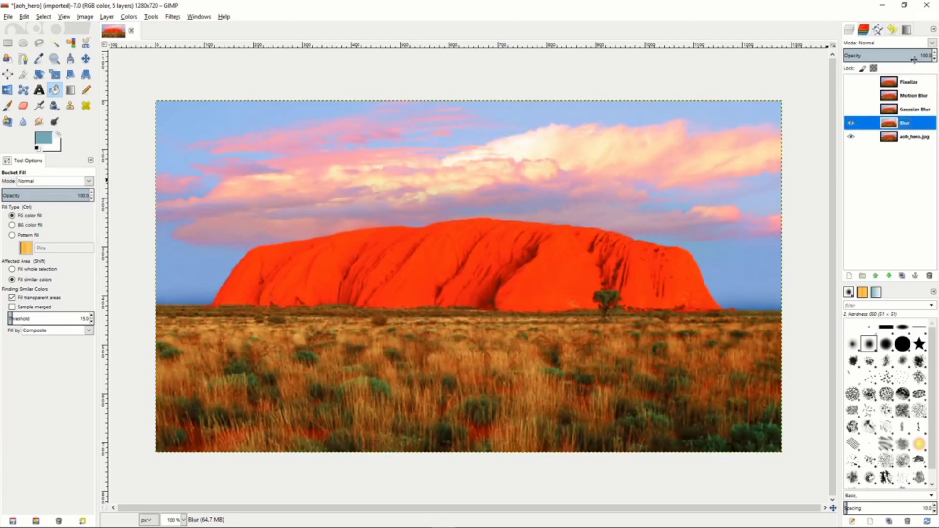
drag(907, 54, 884, 55)
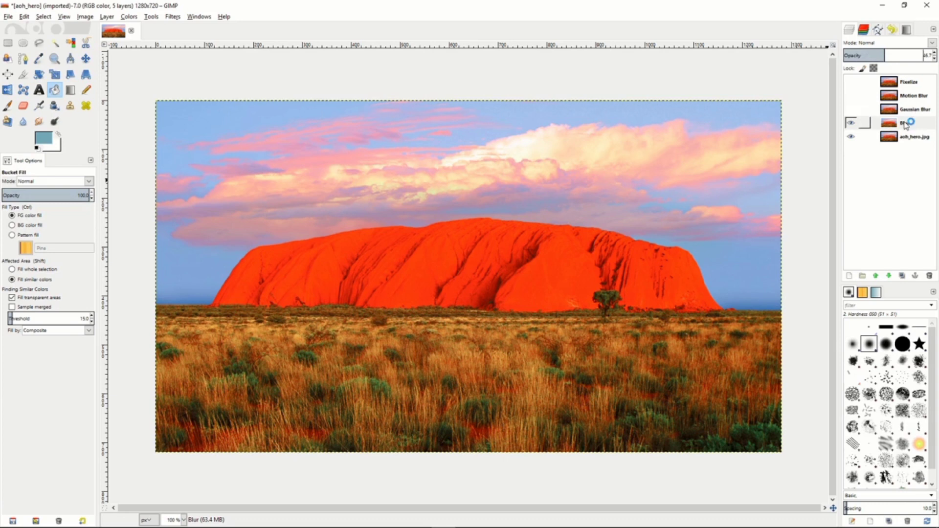
click(851, 124)
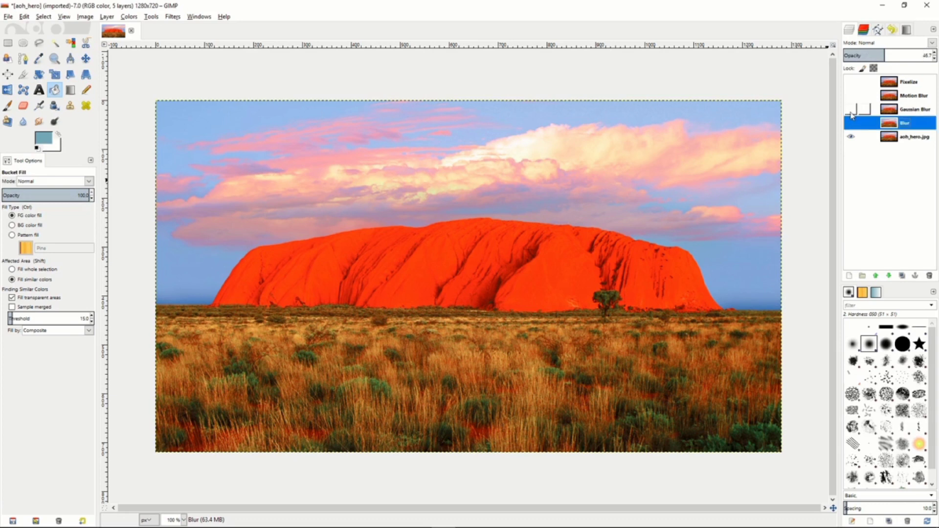
Show the Gaussian Blur layer, lower its opacity to about 57%, and hide it again.
click(885, 110)
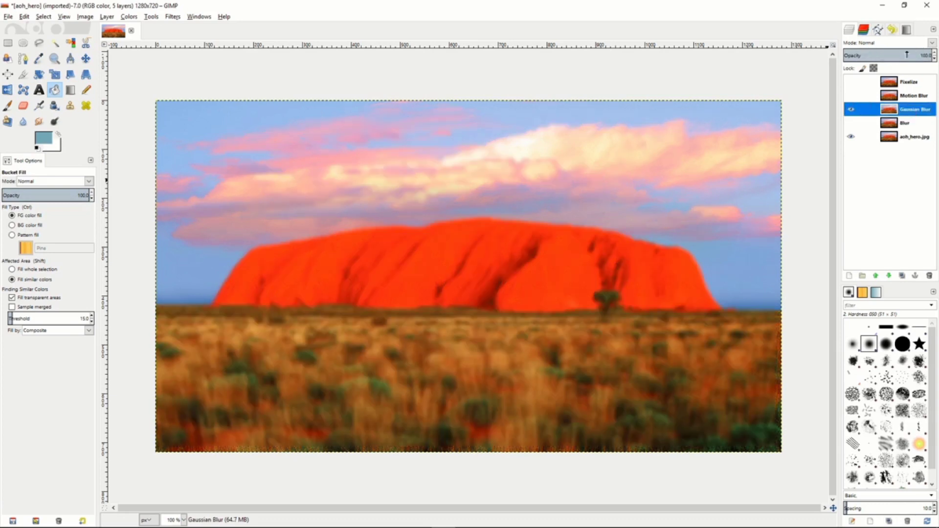
drag(908, 53, 890, 54)
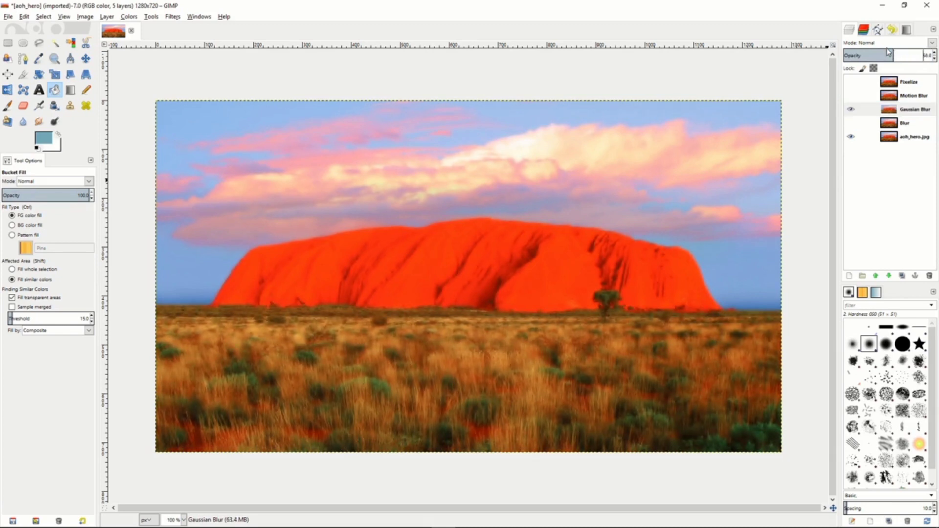
click(852, 112)
Show the Motion Blur layer and lower its opacity to about 49%.
click(908, 96)
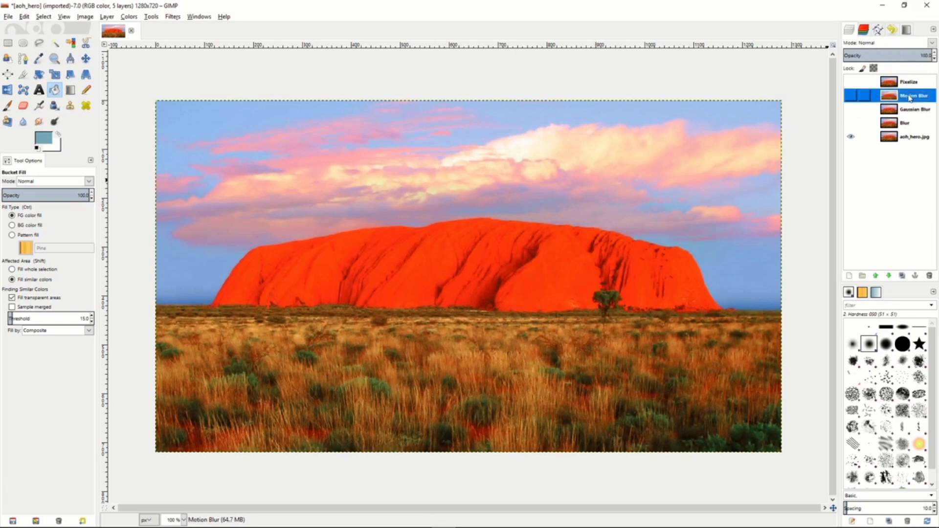
click(852, 96)
drag(910, 56, 887, 56)
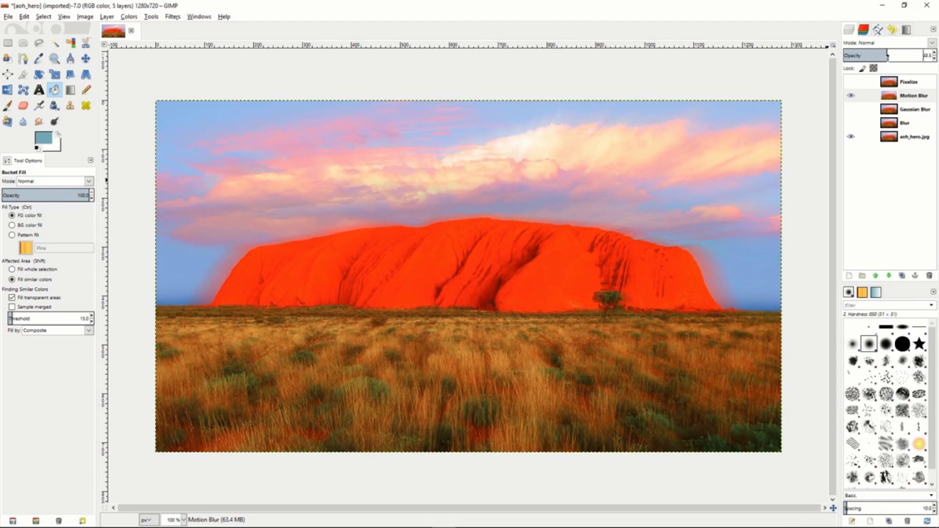
Show the Pixelize layer in place of the Motion Blur layer, try a lower opacity and set it back to 100%.
click(851, 97)
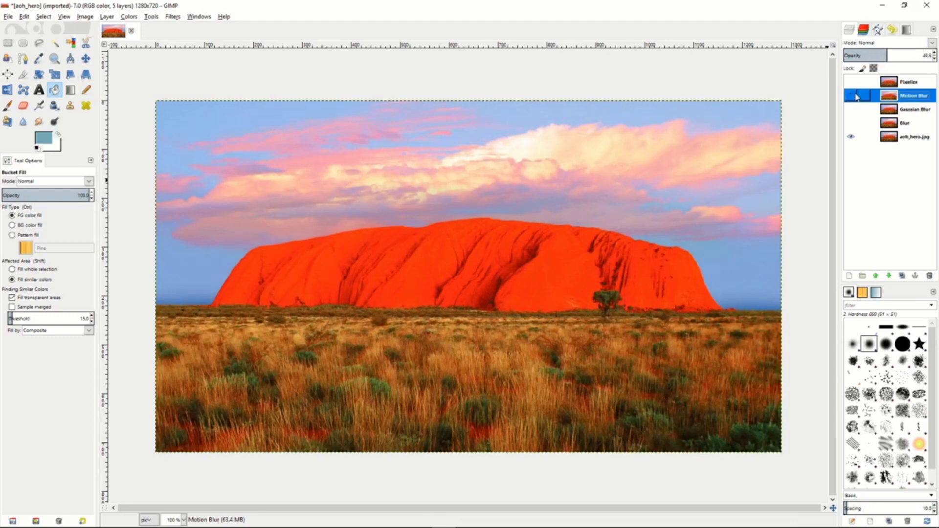
click(906, 85)
click(849, 83)
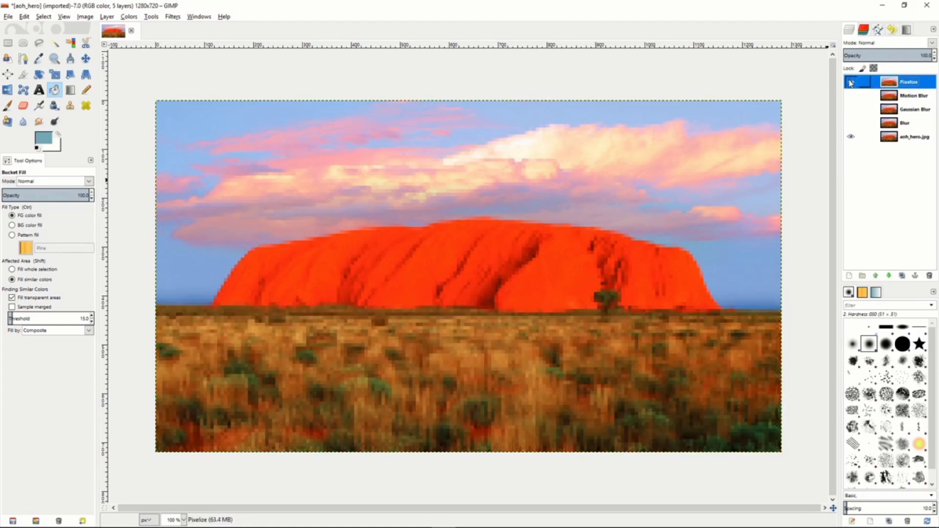
click(877, 55)
drag(878, 55, 935, 55)
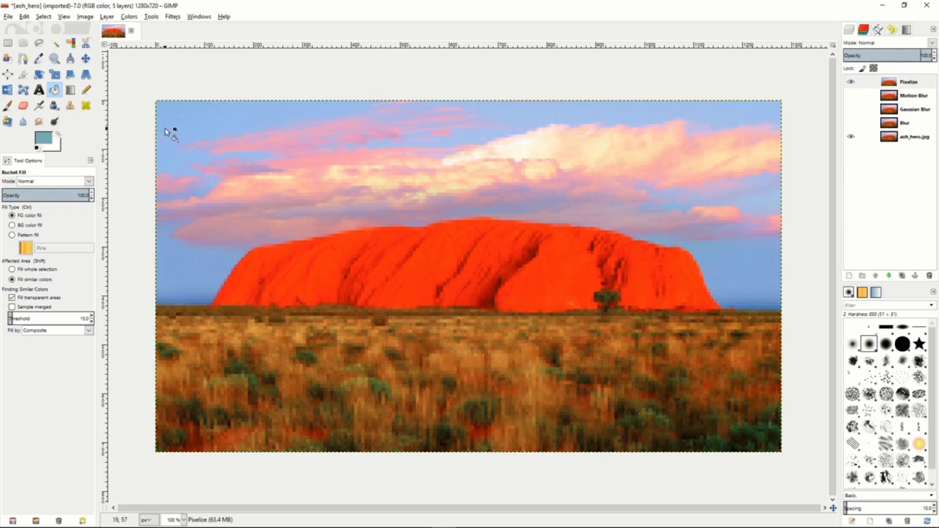
Draw a rectangular selection of about 1239 × 677 px just inside the image borders.
click(7, 43)
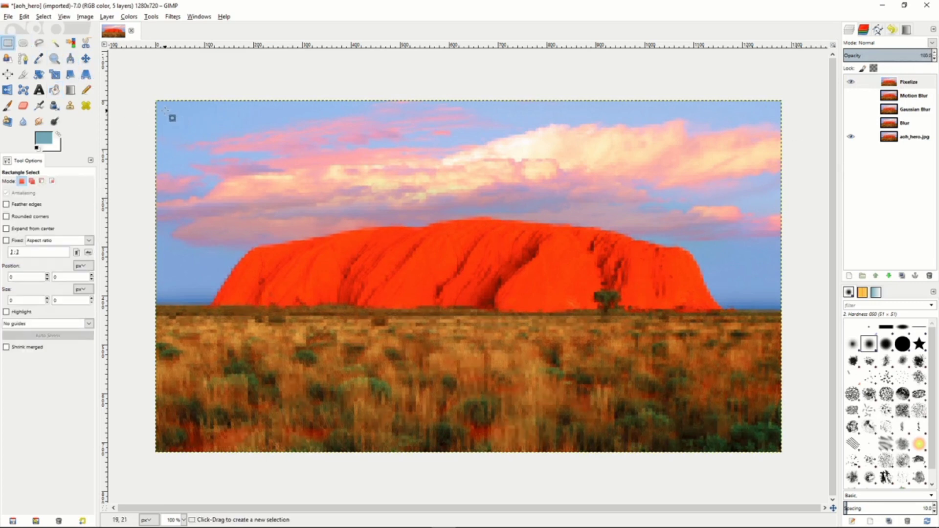
drag(165, 111, 769, 441)
drag(768, 440, 769, 440)
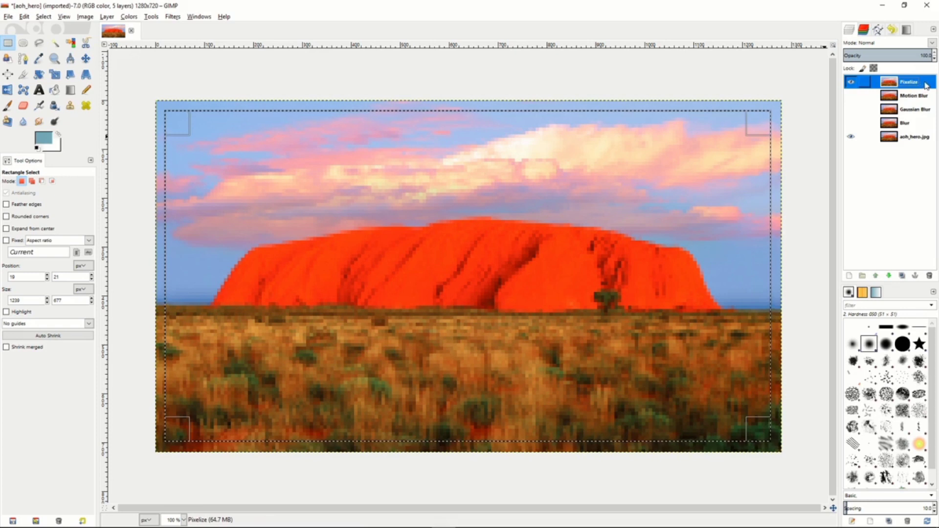
Add a layer mask to the Pixelize layer, initialized from the selection and inverted.
right_click(922, 84)
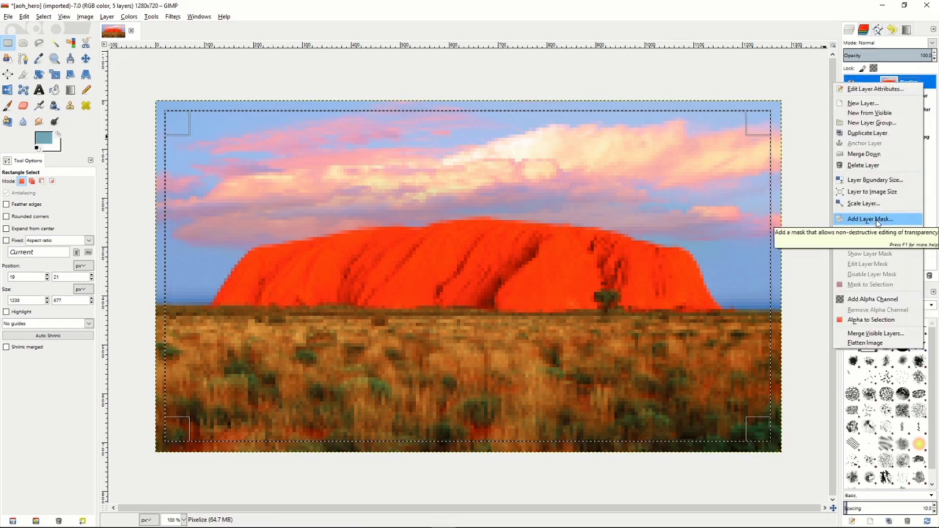
click(876, 219)
click(812, 233)
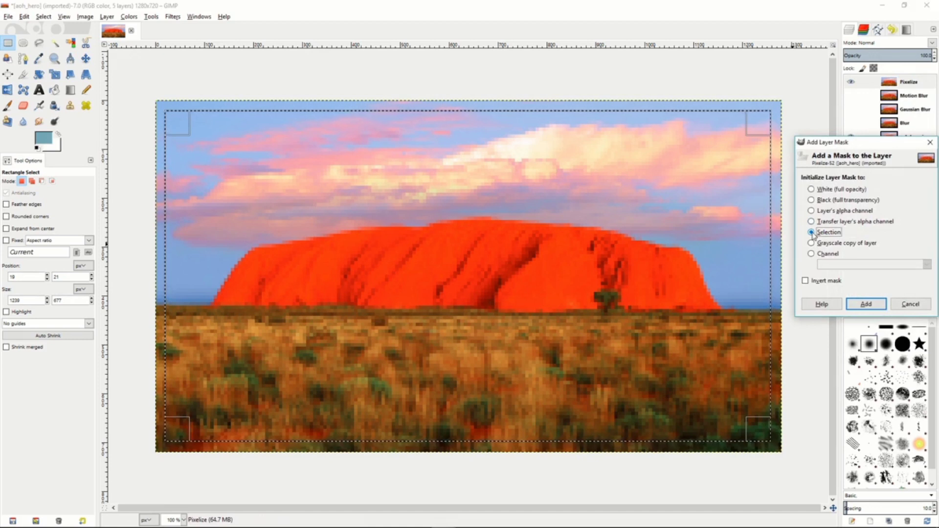
click(810, 281)
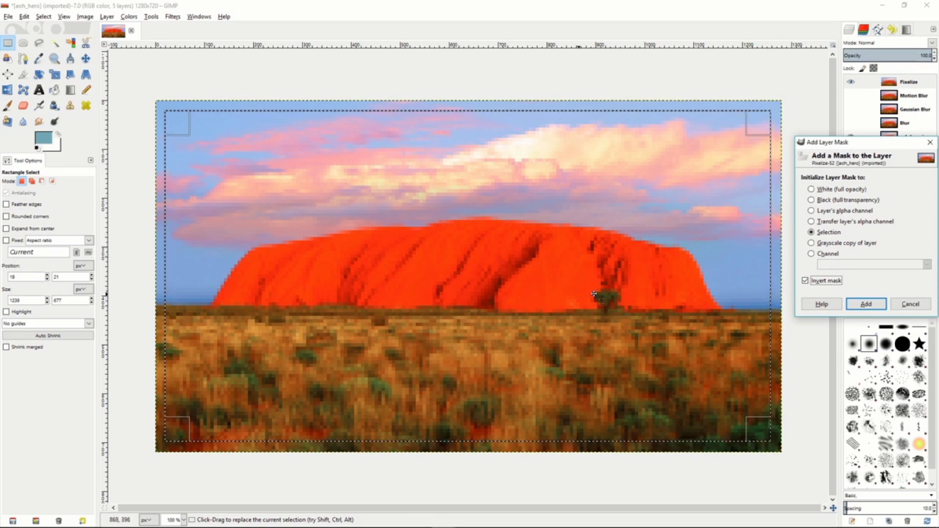
click(866, 304)
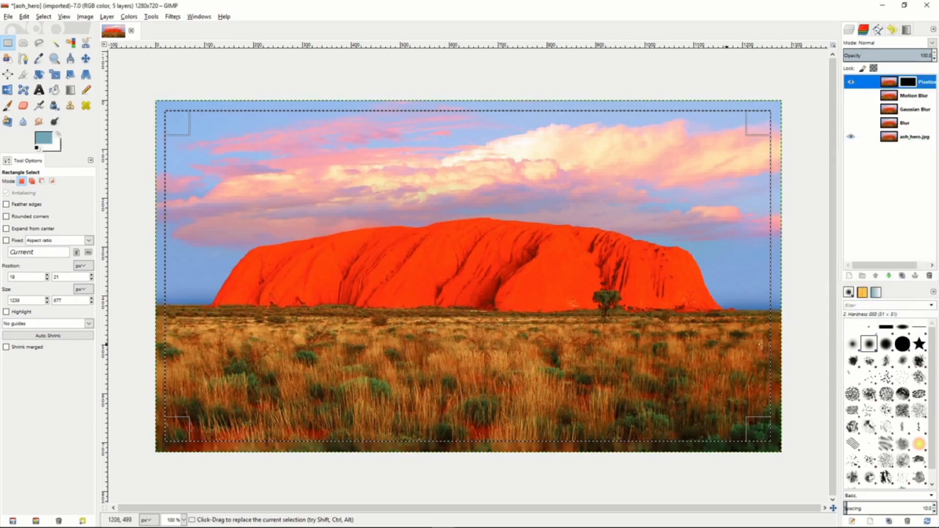
right_click(410, 231)
mouse_move(443, 259)
click(500, 277)
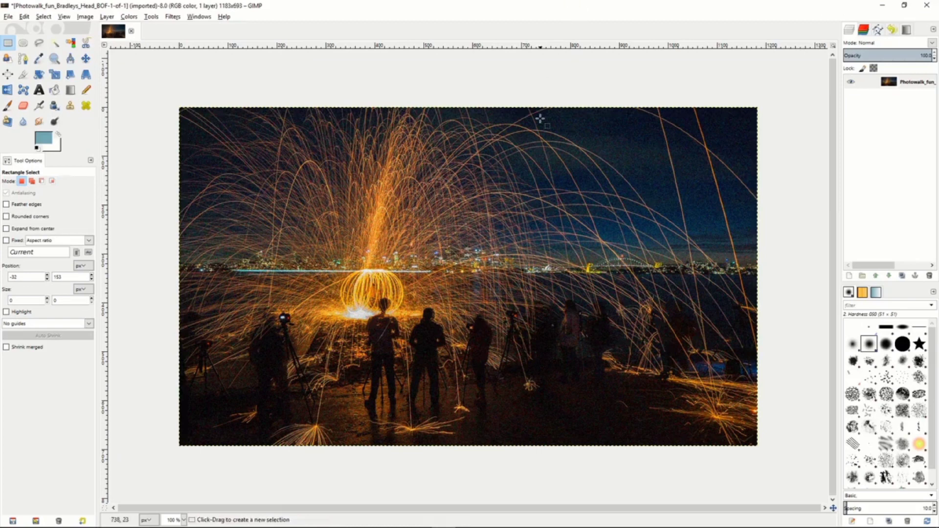
Apply a Selective Gaussian Blur with radius 4.00 and max delta 43 to a rectangle of about 321 × 163 px on the dark ground, then deselect.
drag(492, 364, 648, 444)
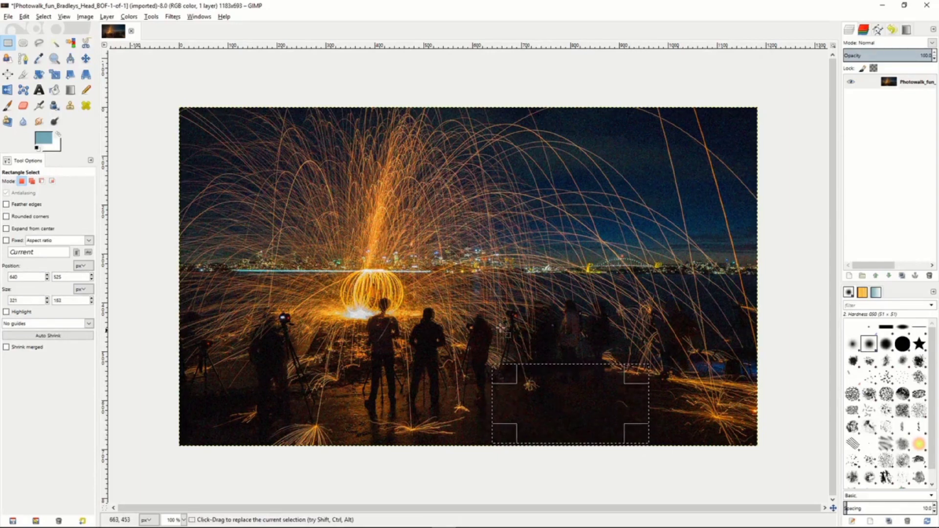
click(172, 17)
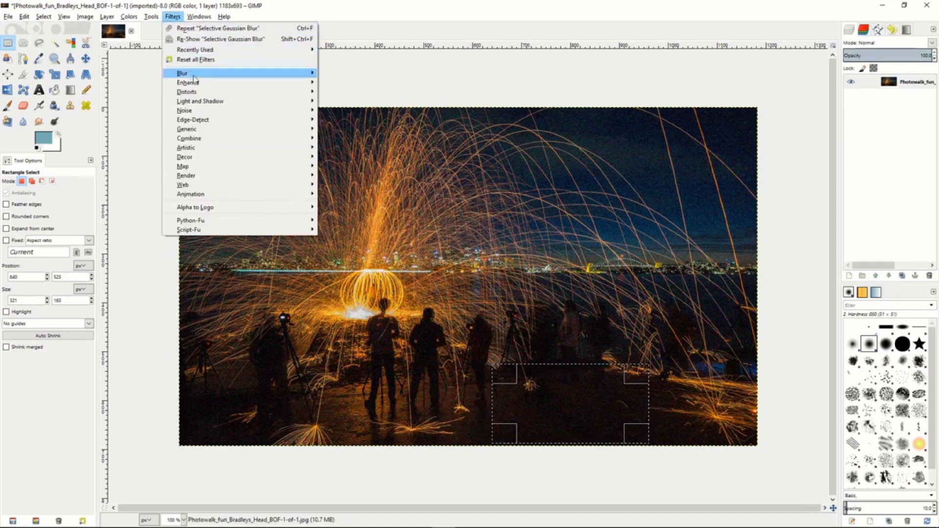
mouse_move(191, 73)
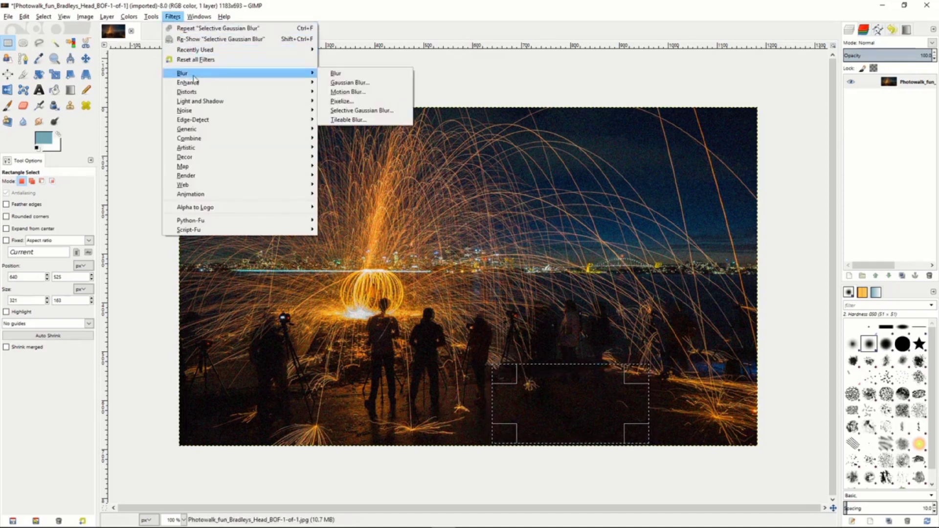
click(359, 110)
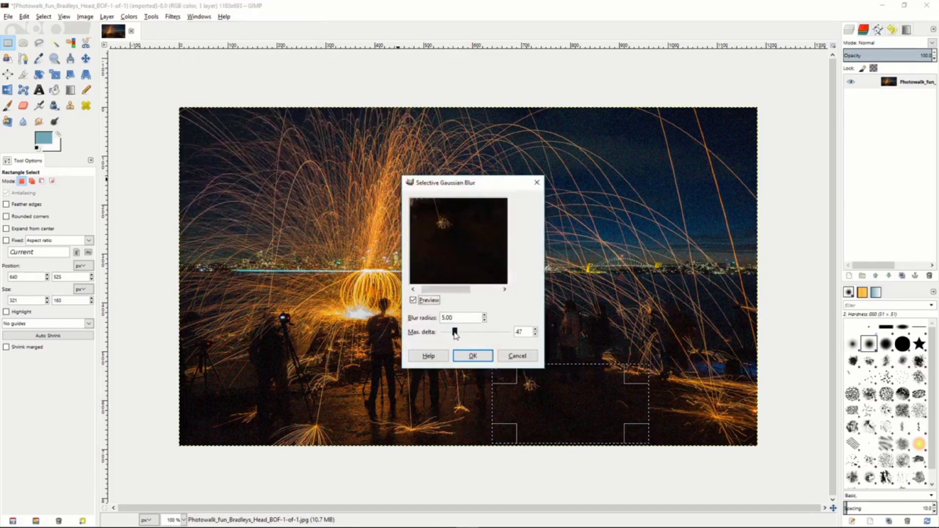
click(455, 333)
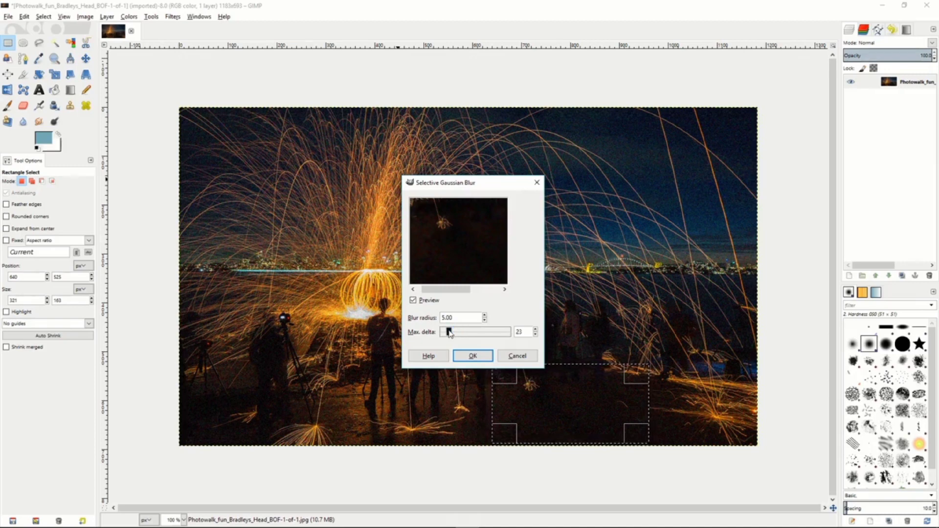
drag(453, 330, 454, 330)
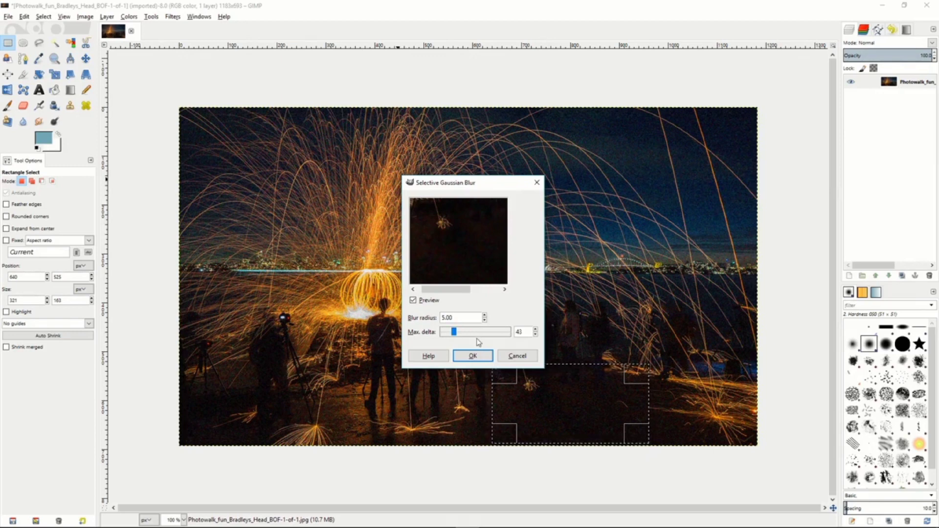
click(484, 320)
click(484, 320)
click(485, 321)
click(484, 316)
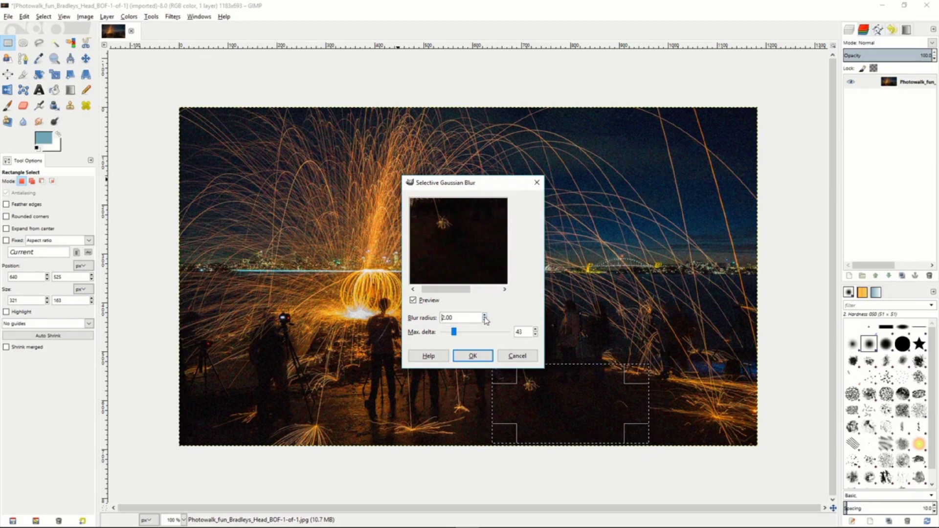
click(485, 316)
click(471, 356)
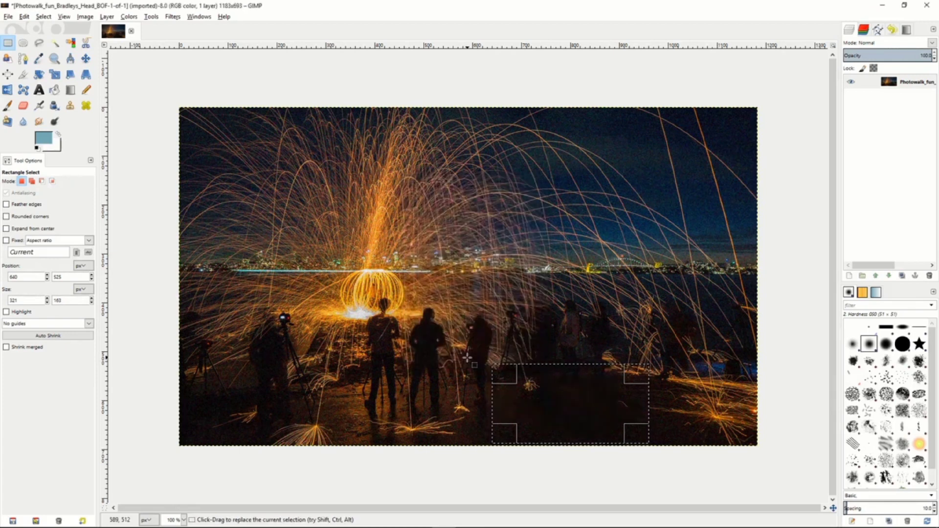
click(161, 208)
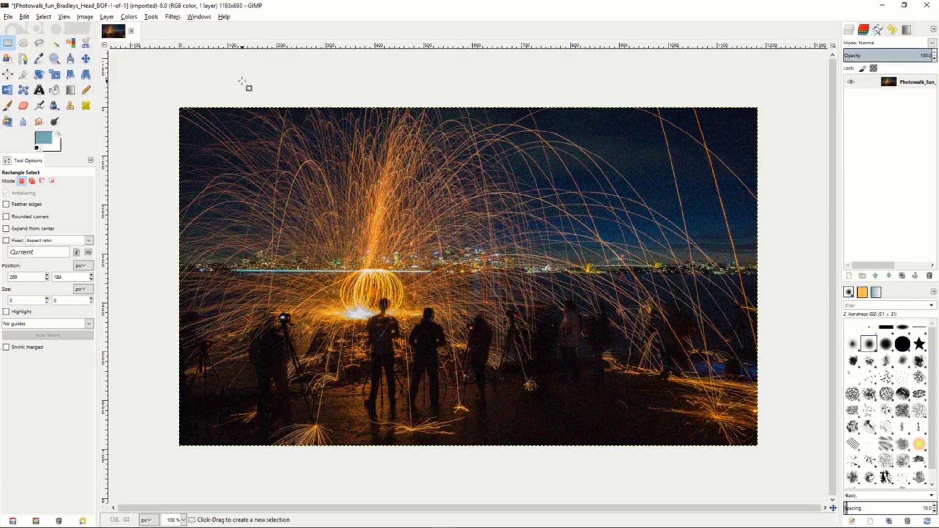
Look through the options of the Clone, Heal, Perspective Clone, Blur/Sharpen and Smudge tools.
click(70, 106)
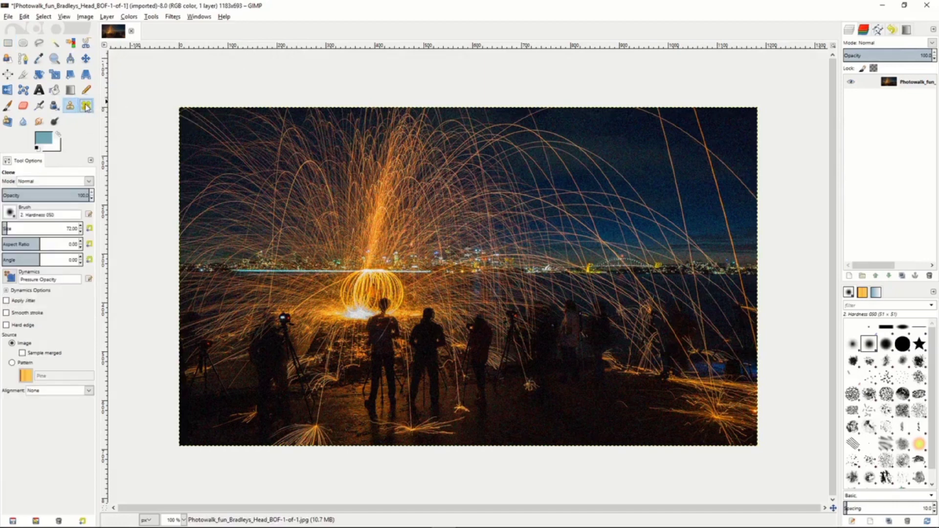
click(86, 106)
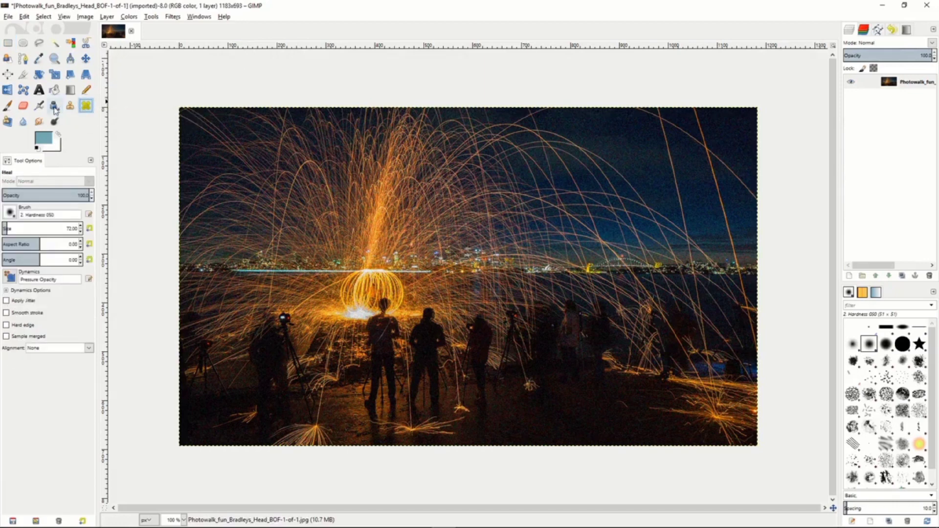
click(7, 122)
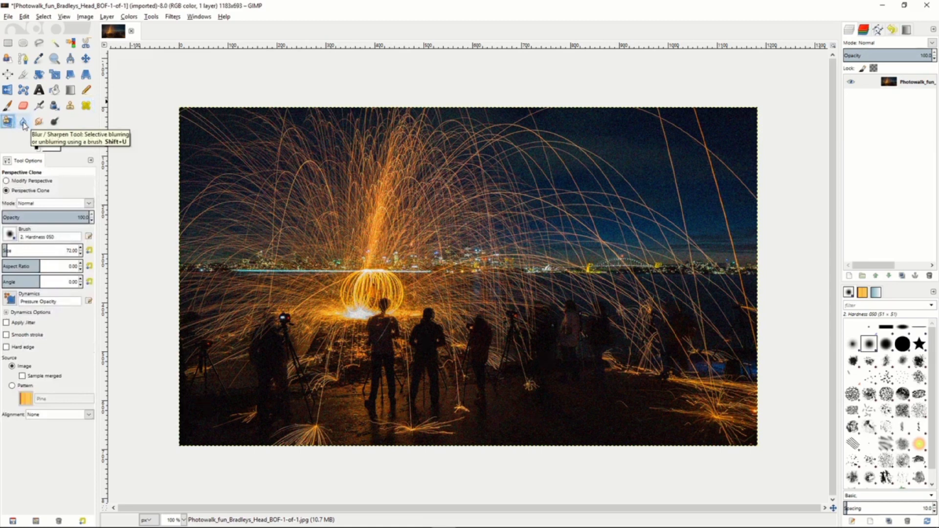
click(23, 123)
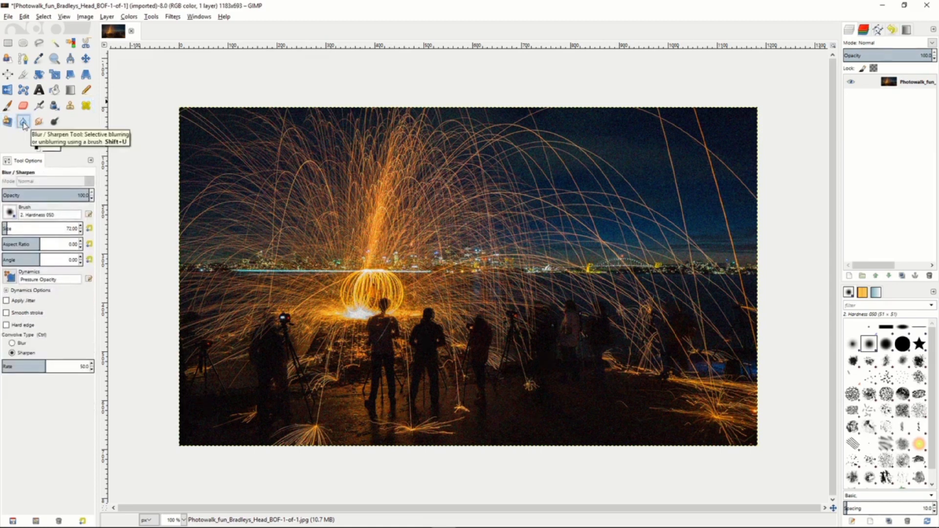
click(39, 123)
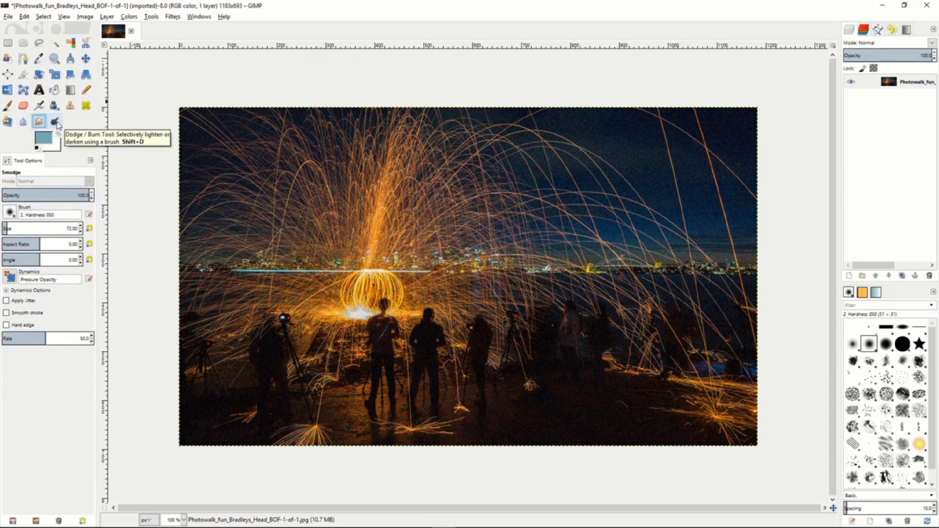
Clone the dark ground below the background people over the figures and tripod beside the main group.
click(73, 108)
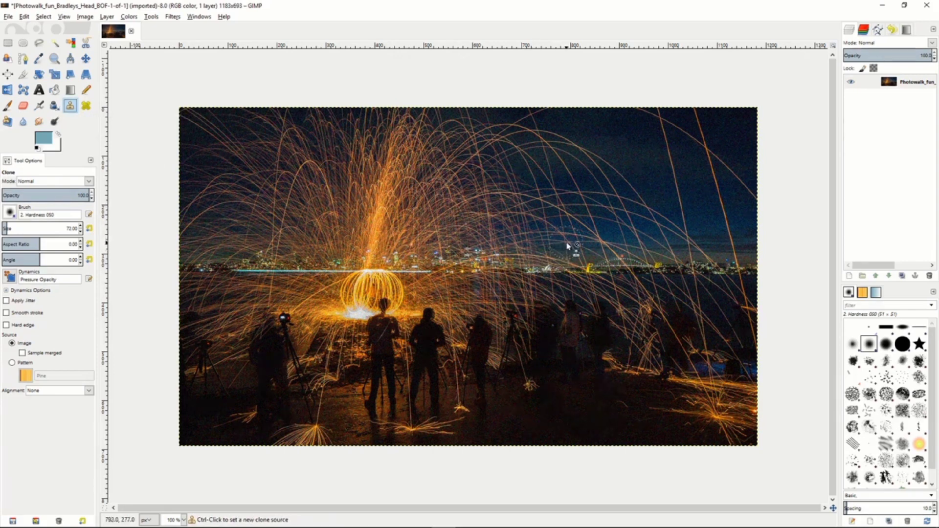
key(ctrl)
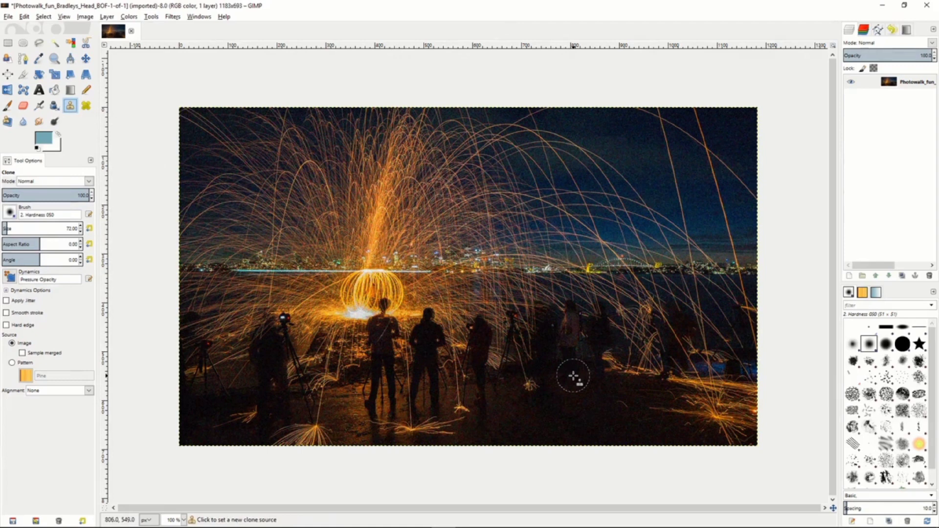
ctrl+click(574, 377)
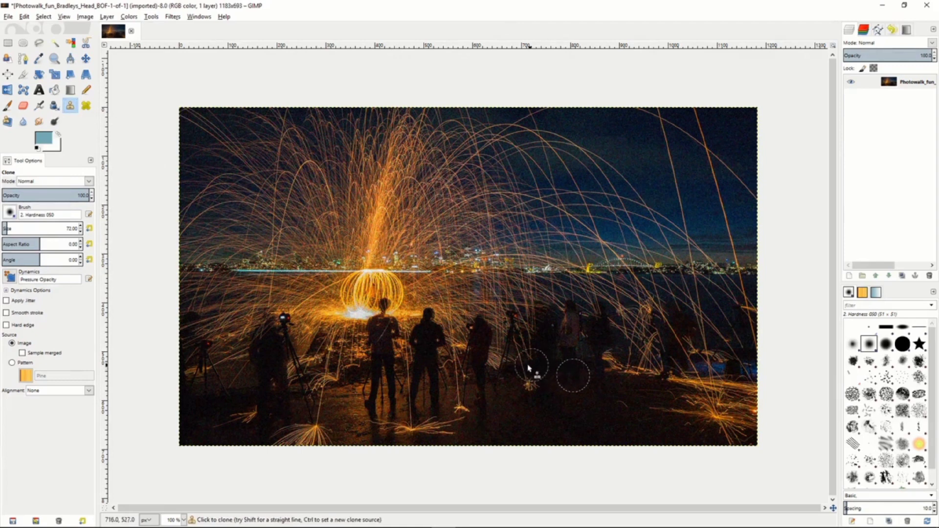
mouse_move(502, 353)
mouse_down()
mouse_move(514, 295)
mouse_move(514, 361)
mouse_move(536, 301)
mouse_move(536, 362)
mouse_move(563, 297)
mouse_move(568, 349)
mouse_move(575, 352)
mouse_move(583, 302)
mouse_move(600, 361)
mouse_move(613, 287)
mouse_move(625, 379)
mouse_move(634, 304)
mouse_up()
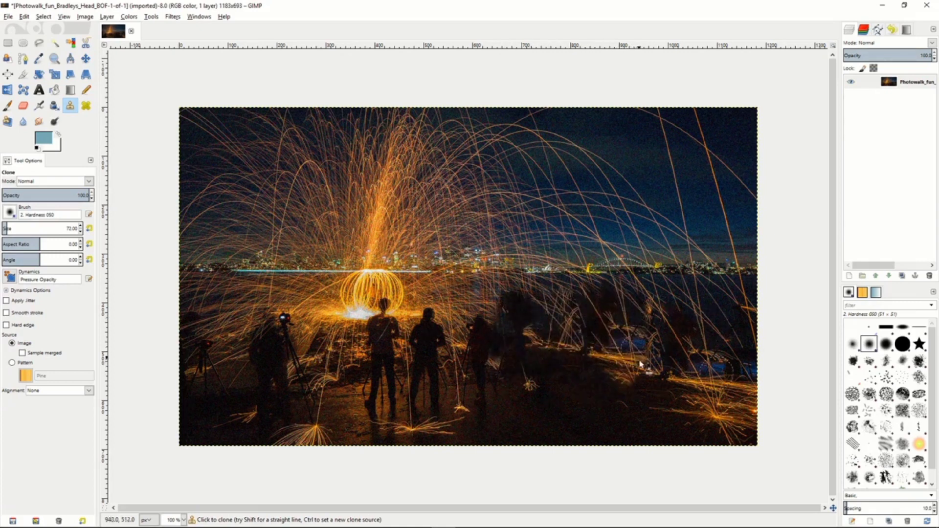
Set a source for the Heal tool and paint over the spark trails in the sky above the city skyline.
click(86, 106)
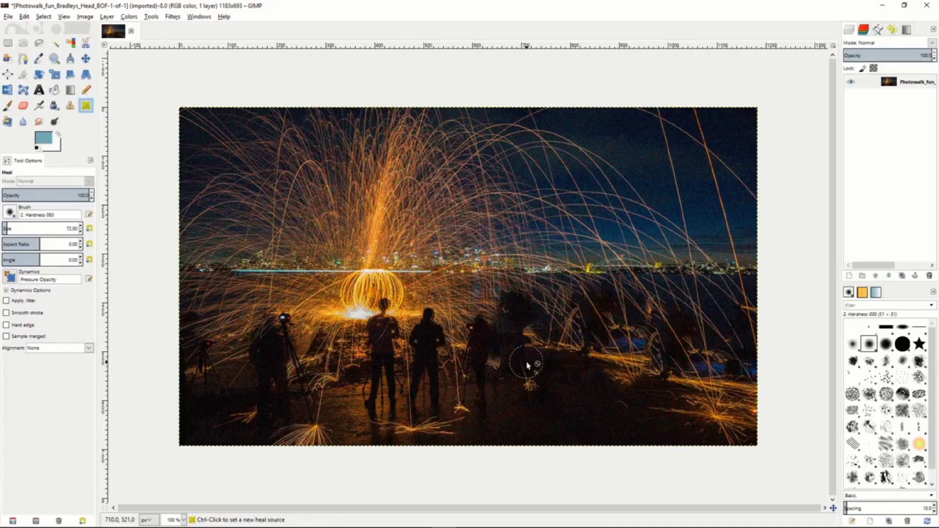
ctrl+click(491, 370)
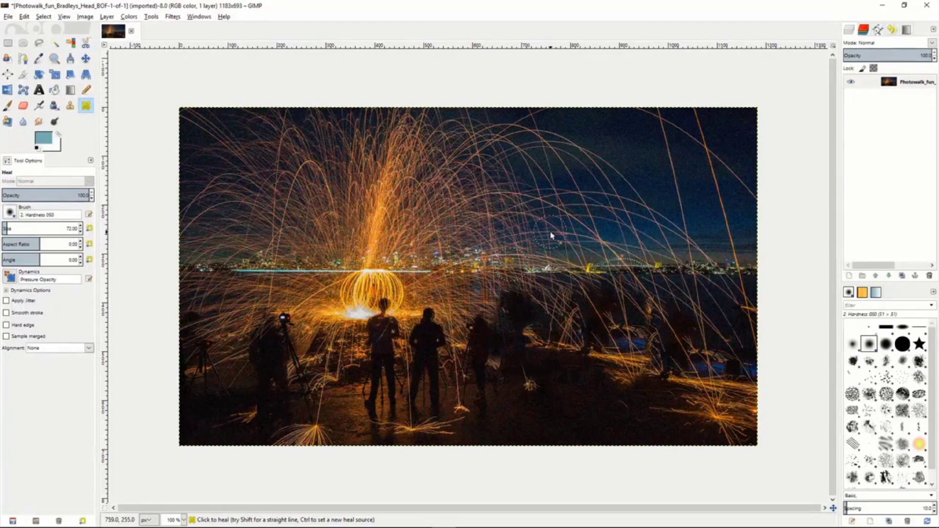
drag(528, 238, 488, 201)
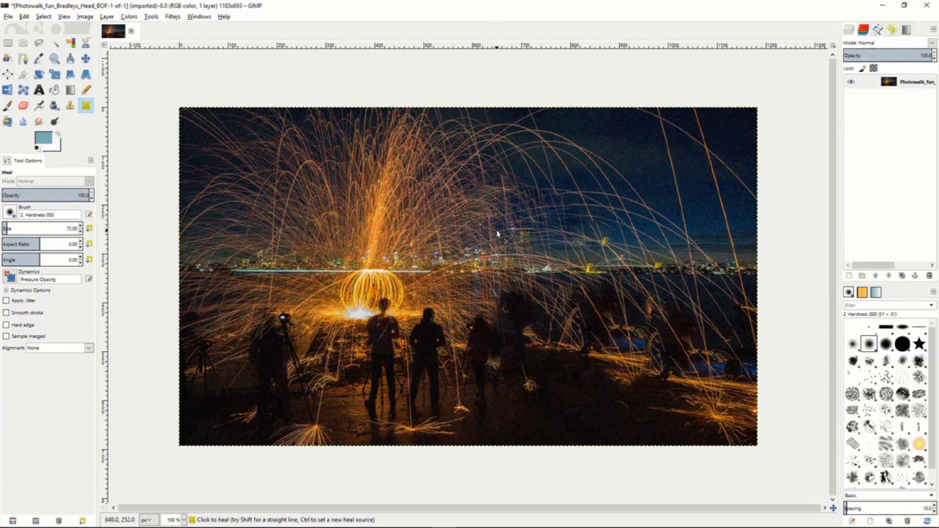
Modify the Perspective Clone plane by moving its upper-left corner inward, and return to Perspective Clone mode.
click(8, 122)
click(7, 181)
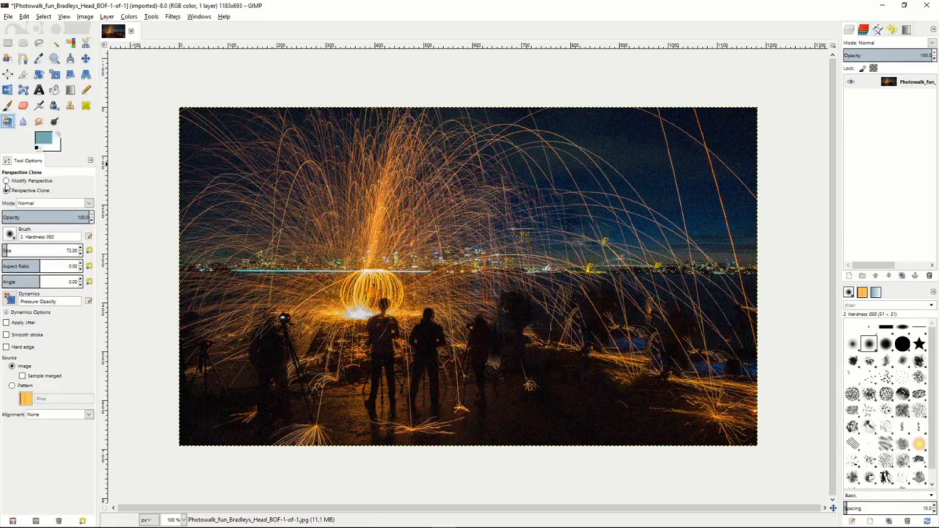
drag(318, 206, 393, 262)
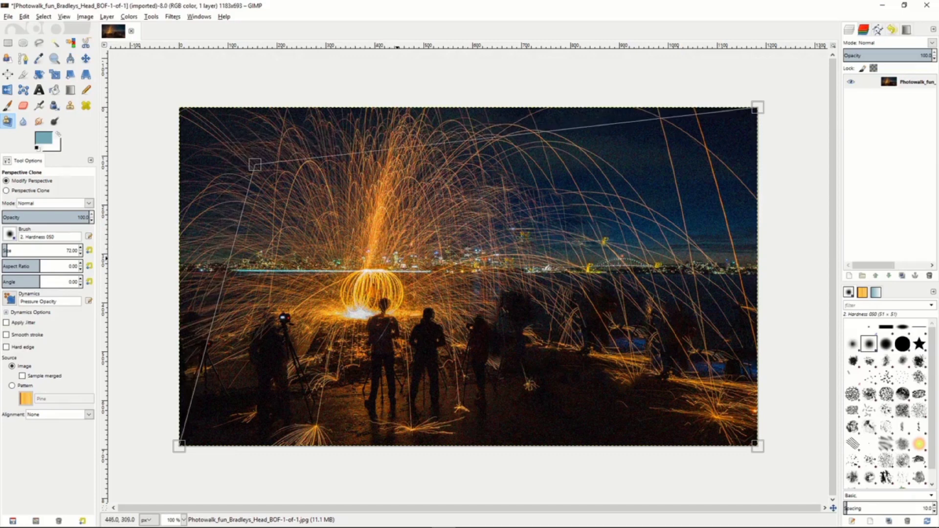
click(6, 191)
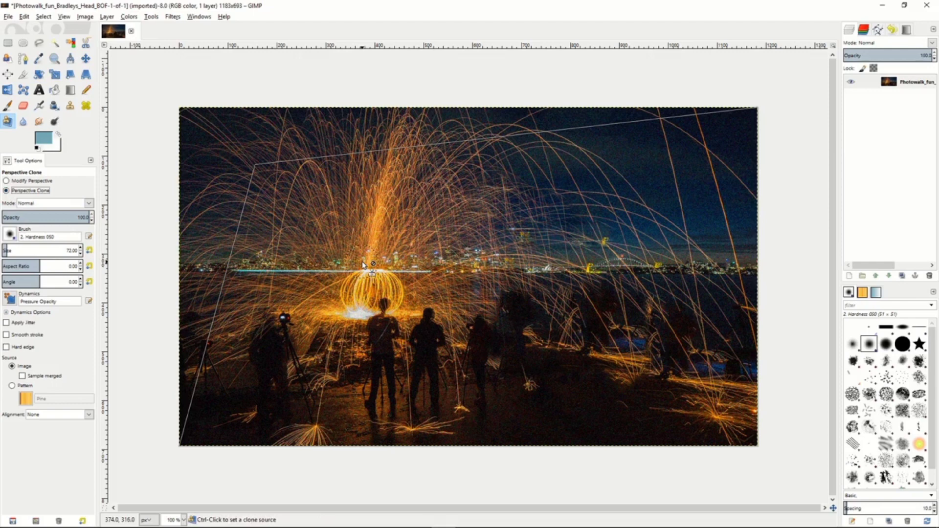
Set a Perspective Clone source in the upper-left sky and paint over the dark figures and ground at the photo's right side.
ctrl+click(260, 172)
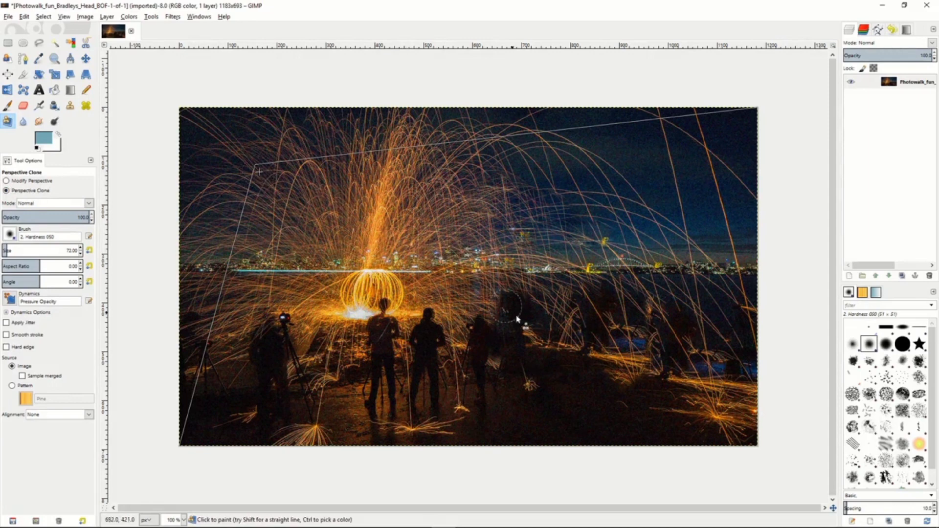
mouse_move(718, 371)
mouse_down()
mouse_move(664, 383)
mouse_move(684, 340)
mouse_move(666, 365)
mouse_move(650, 346)
mouse_move(653, 384)
mouse_move(673, 309)
mouse_move(650, 362)
mouse_move(628, 308)
mouse_move(632, 385)
mouse_move(617, 306)
mouse_move(631, 415)
mouse_move(612, 322)
mouse_move(636, 373)
mouse_move(625, 395)
mouse_move(599, 319)
mouse_move(634, 402)
mouse_move(659, 375)
mouse_move(686, 423)
mouse_move(672, 334)
mouse_move(726, 436)
mouse_move(733, 339)
mouse_move(742, 445)
mouse_move(749, 348)
mouse_move(735, 439)
mouse_move(735, 325)
mouse_move(699, 390)
mouse_move(706, 312)
mouse_move(701, 427)
mouse_move(693, 418)
mouse_move(639, 432)
mouse_move(709, 437)
mouse_move(646, 439)
mouse_move(693, 438)
mouse_move(617, 357)
mouse_move(654, 449)
mouse_move(590, 344)
mouse_move(691, 330)
mouse_move(674, 312)
mouse_move(614, 314)
mouse_move(727, 311)
mouse_move(572, 302)
mouse_move(672, 310)
mouse_move(758, 330)
mouse_move(742, 299)
mouse_move(745, 374)
mouse_move(650, 283)
mouse_move(608, 313)
mouse_up()
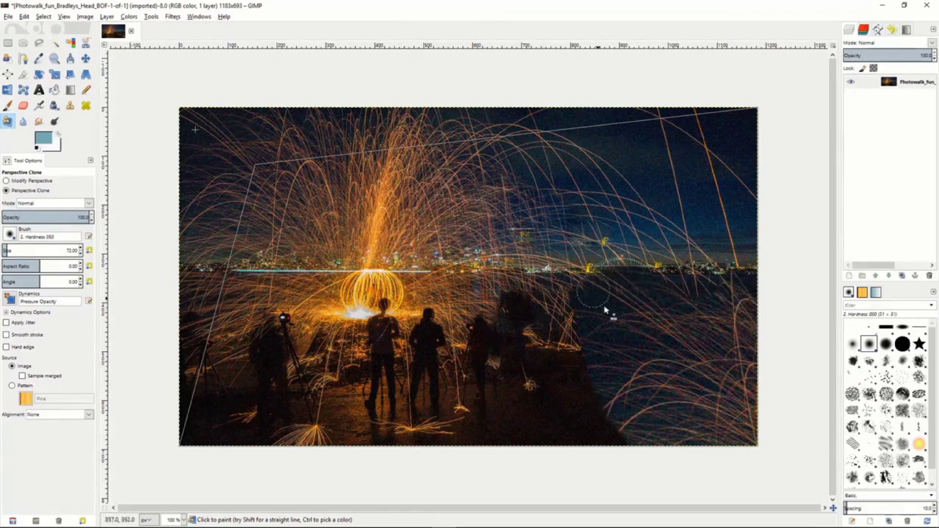
Configure the Blur/Sharpen tool to sharpen with a rate of 78.8.
click(23, 121)
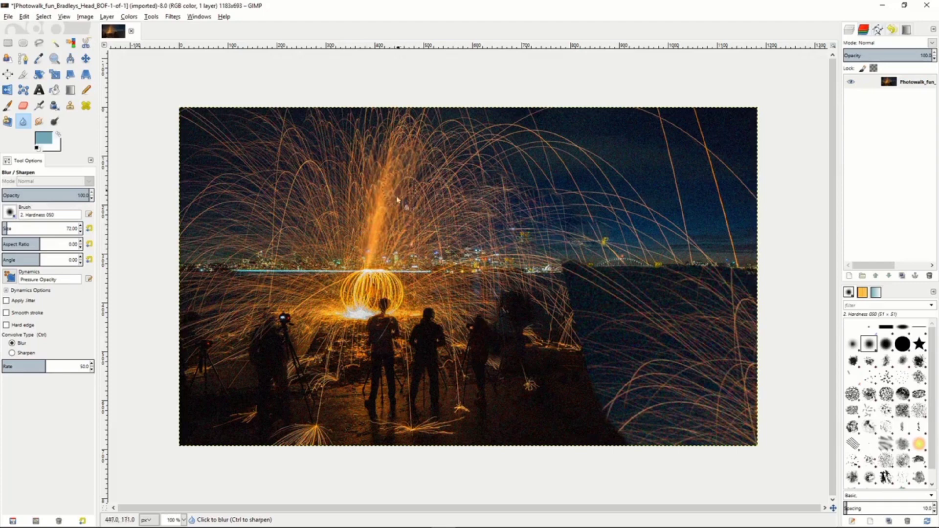
click(12, 353)
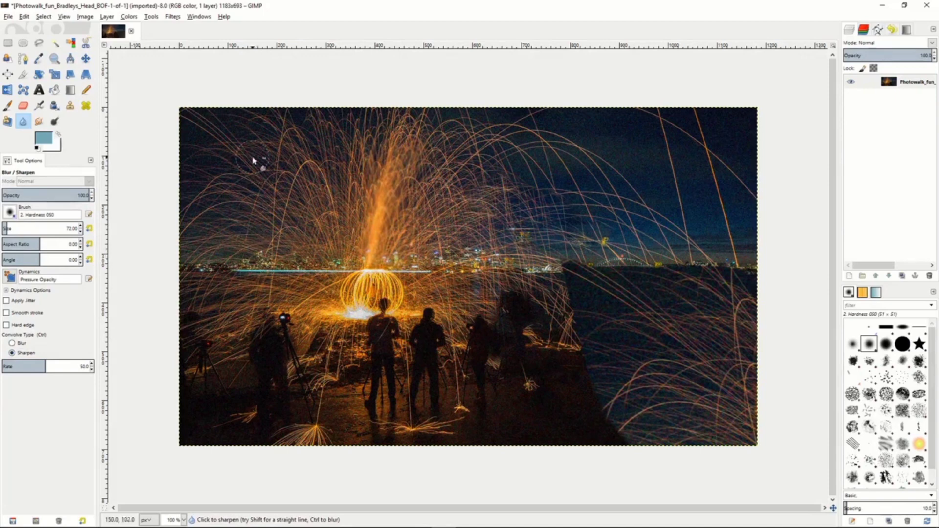
drag(48, 364, 71, 366)
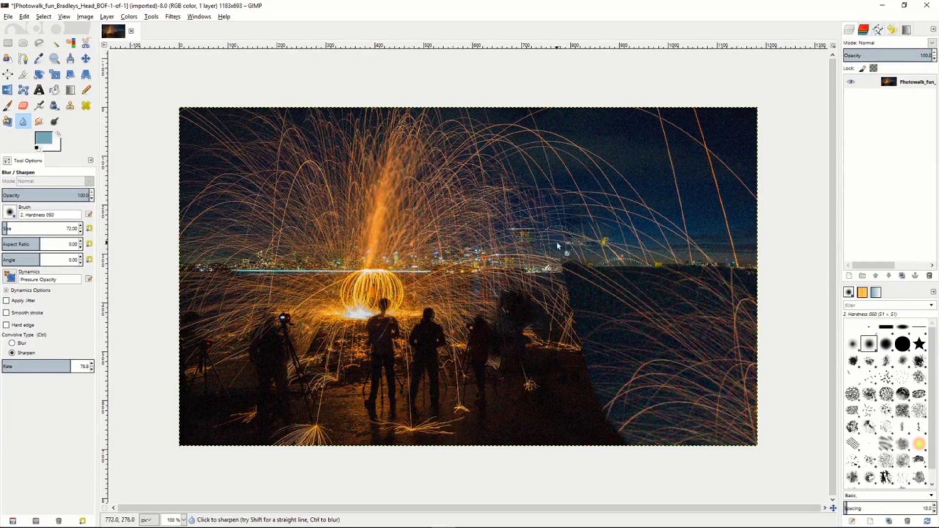
Smudge the spark trails in the sky to the right of the main spark fountain.
click(39, 122)
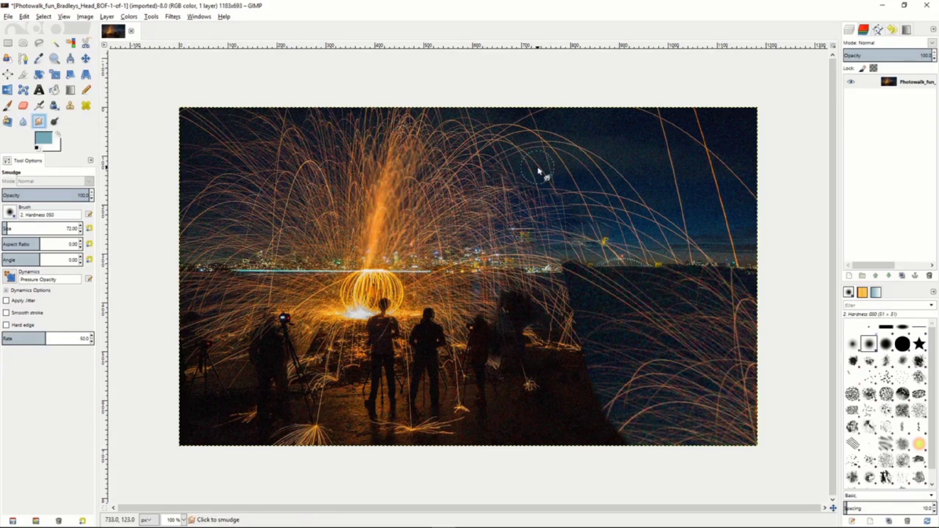
mouse_move(538, 170)
mouse_down()
mouse_move(562, 192)
mouse_move(529, 160)
mouse_move(521, 181)
mouse_move(547, 156)
mouse_move(505, 152)
mouse_move(505, 178)
mouse_move(478, 155)
mouse_move(469, 183)
mouse_move(492, 181)
mouse_move(507, 205)
mouse_move(556, 221)
mouse_move(502, 193)
mouse_move(554, 226)
mouse_move(505, 215)
mouse_move(504, 226)
mouse_move(461, 202)
mouse_move(476, 218)
mouse_move(484, 205)
mouse_move(533, 251)
mouse_up()
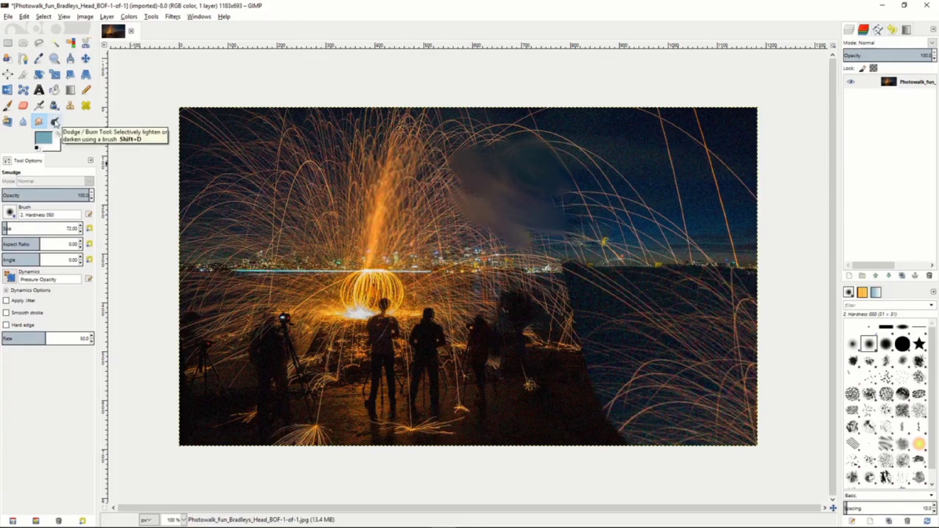
Dodge the midtones around the glowing spark sphere and brush along the city skyline with the Dodge/Burn tool.
click(54, 121)
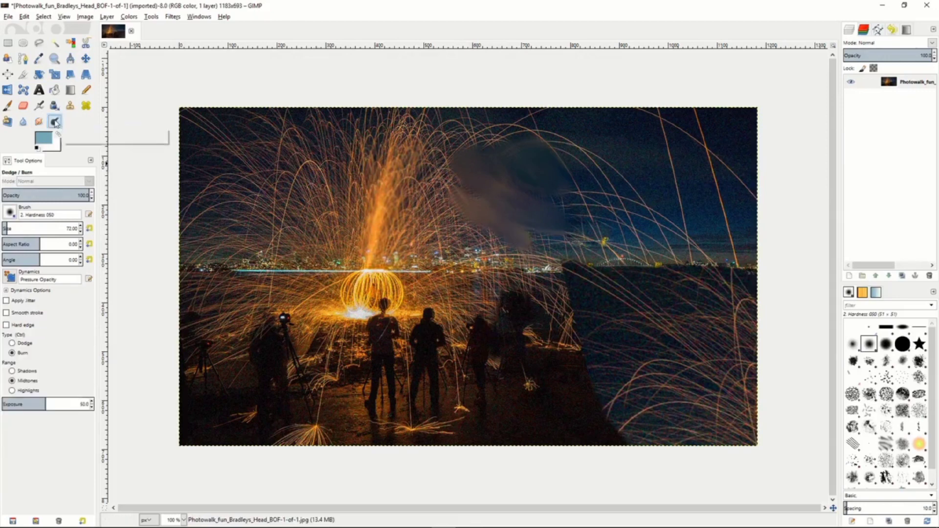
click(11, 342)
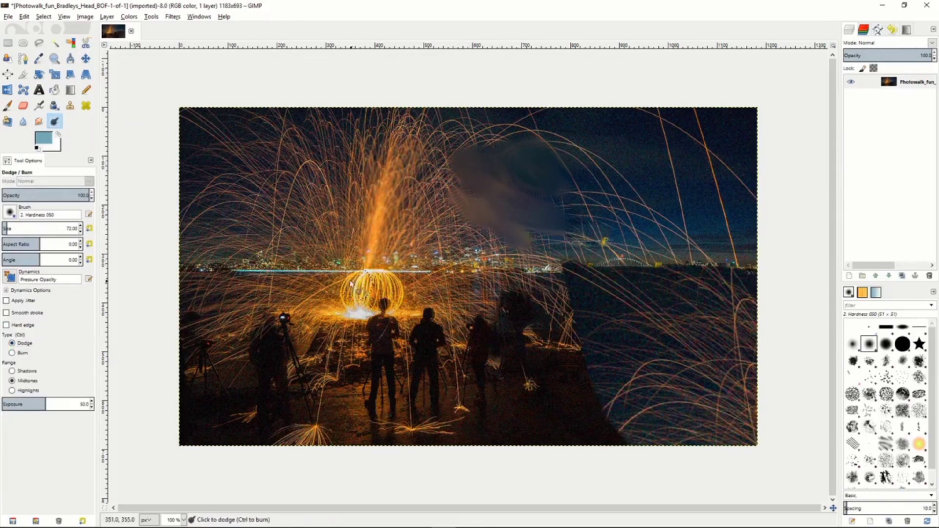
mouse_move(351, 284)
mouse_down()
mouse_move(391, 287)
mouse_move(319, 305)
mouse_move(374, 283)
mouse_move(404, 309)
mouse_move(349, 305)
mouse_move(298, 286)
mouse_up()
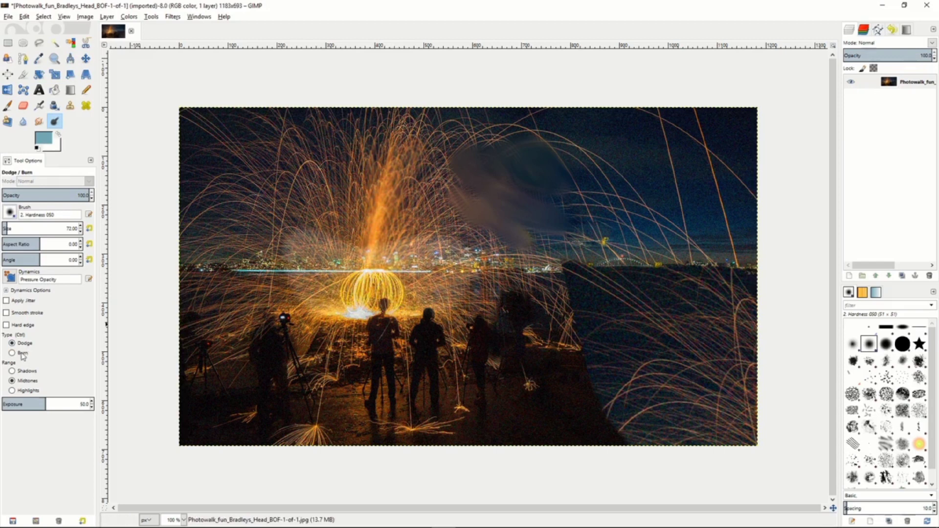
mouse_move(320, 241)
mouse_down()
mouse_move(296, 219)
mouse_move(390, 250)
mouse_move(319, 231)
mouse_move(414, 247)
mouse_move(310, 249)
mouse_move(400, 252)
mouse_move(325, 257)
mouse_move(423, 249)
mouse_move(342, 218)
mouse_move(440, 223)
mouse_move(353, 187)
mouse_move(360, 136)
mouse_move(316, 204)
mouse_move(420, 121)
mouse_move(431, 194)
mouse_move(430, 172)
mouse_move(453, 226)
mouse_move(443, 174)
mouse_move(477, 259)
mouse_up()
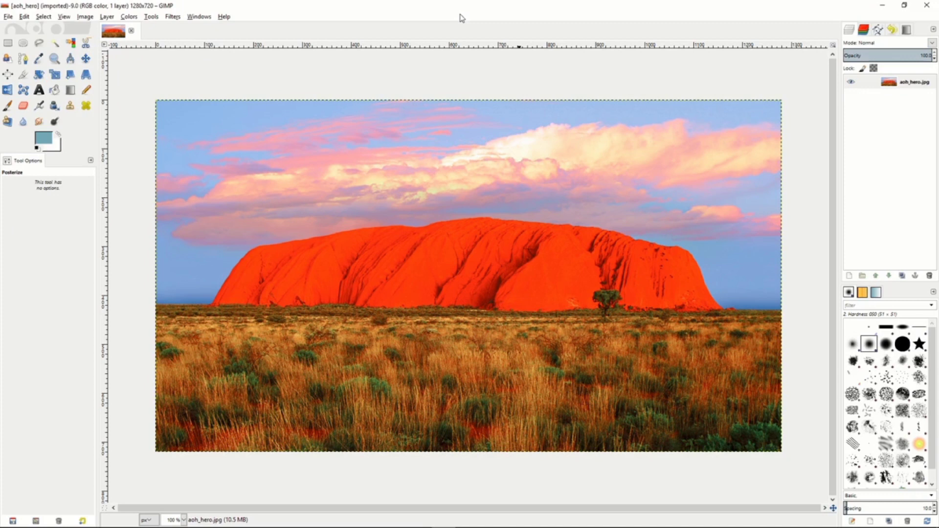
Preview a midtone Color Balance of red 30, green 27 and blue -31 on the desert rock photo, and discard it.
click(129, 16)
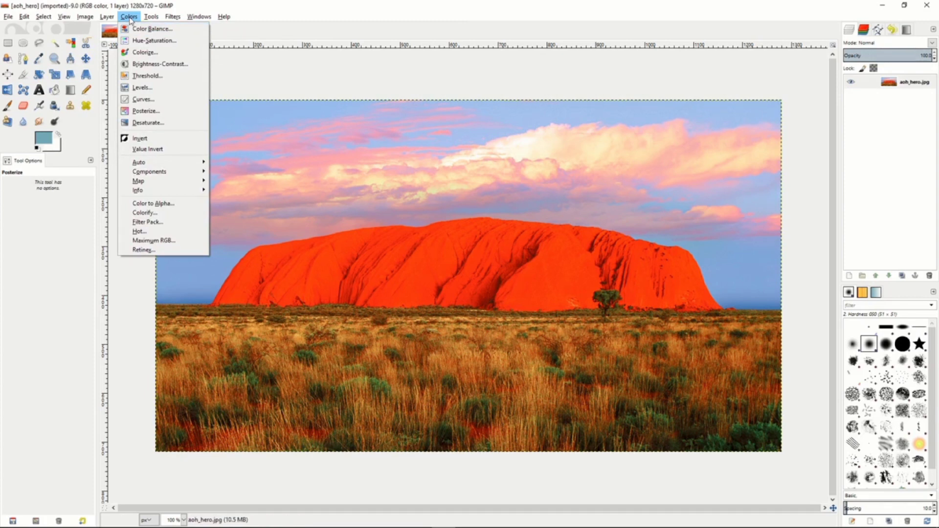
click(152, 29)
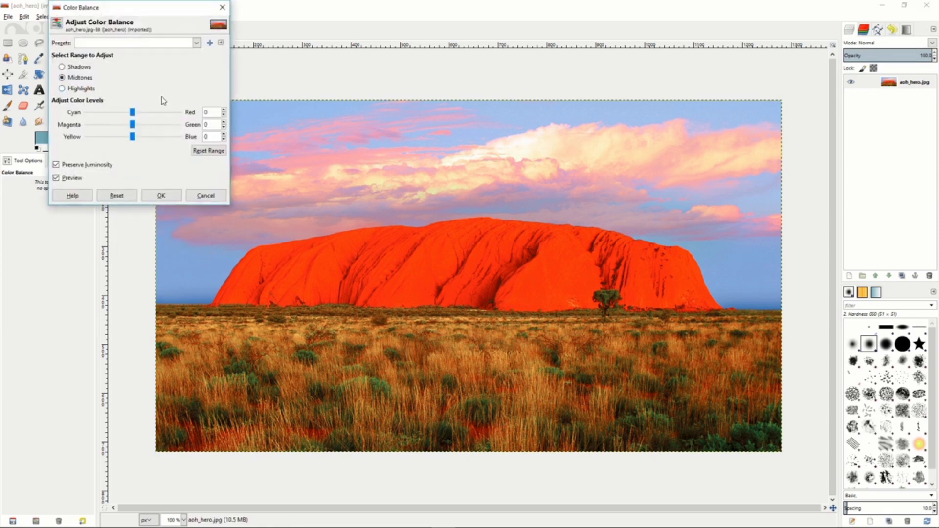
mouse_move(132, 115)
mouse_down()
mouse_move(118, 115)
mouse_move(147, 115)
mouse_up()
mouse_move(132, 124)
mouse_down()
mouse_move(143, 126)
mouse_move(118, 137)
mouse_up()
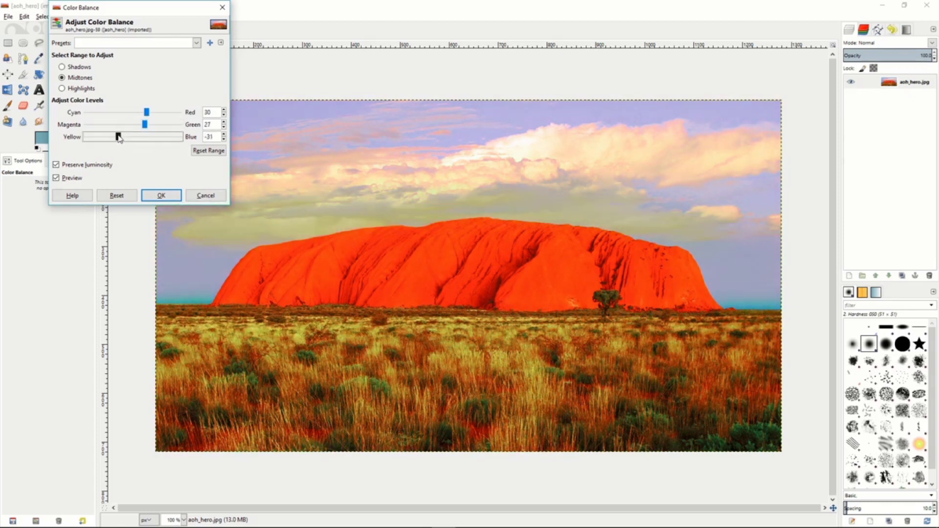
click(160, 194)
click(200, 194)
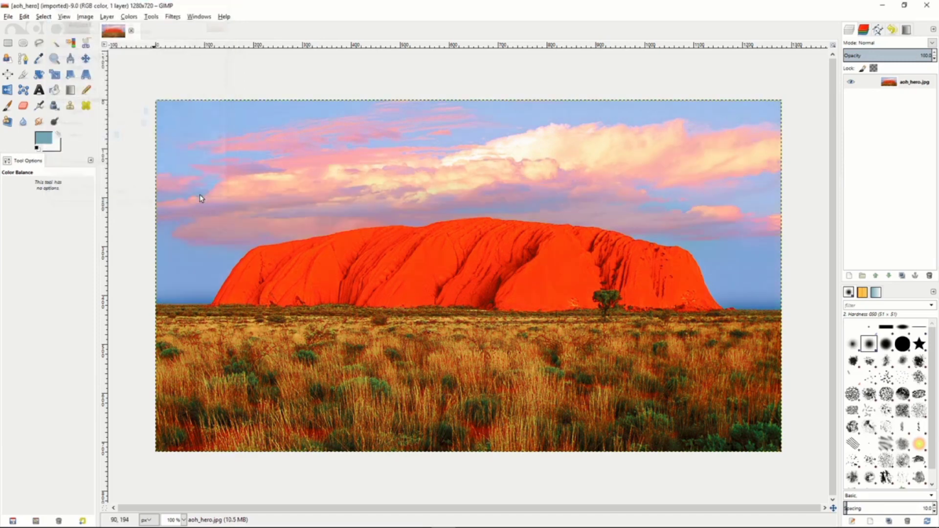
Preview a Hue-Saturation adjustment with hue 78, lightness -55 and saturation -57 on all colors, and discard it.
click(129, 16)
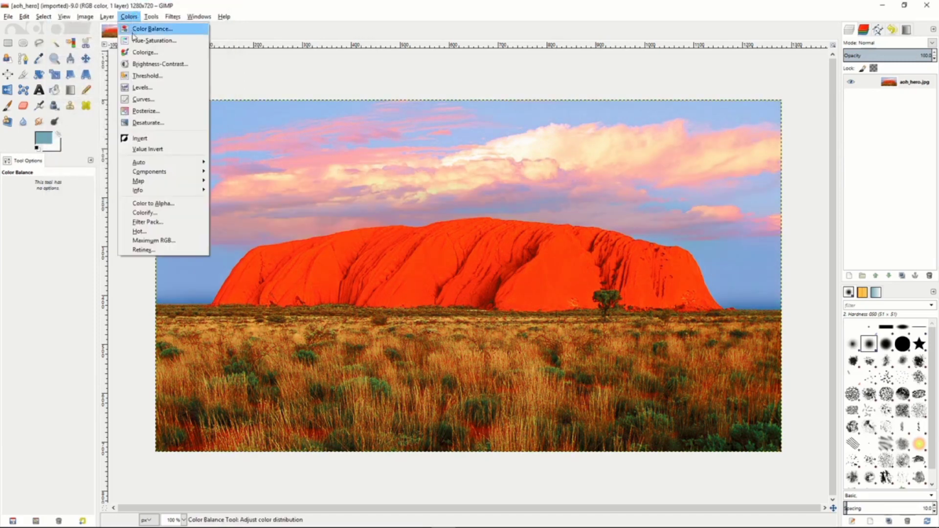
click(136, 43)
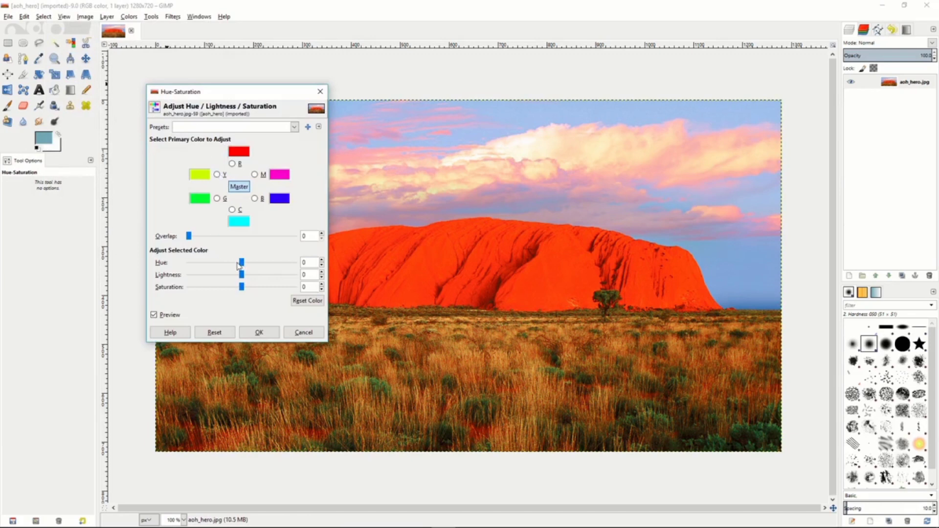
drag(242, 265, 265, 264)
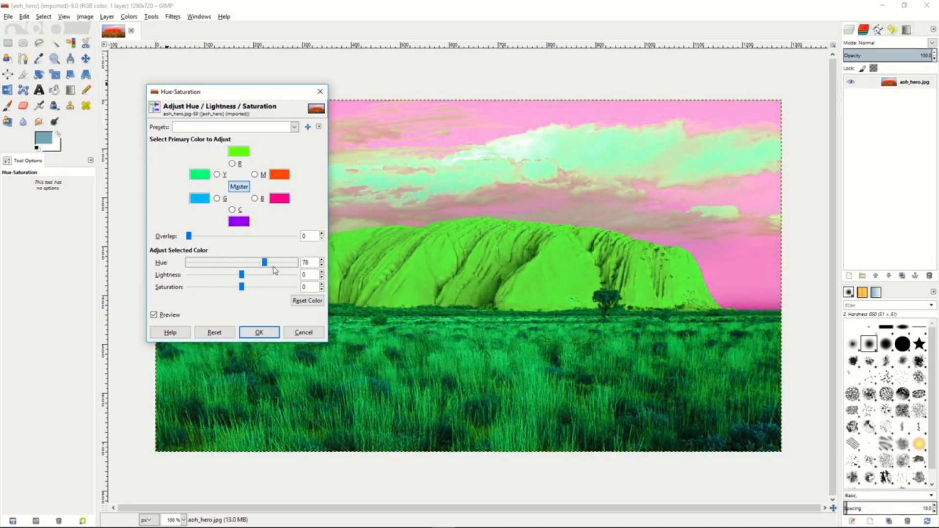
click(242, 275)
drag(242, 276, 215, 288)
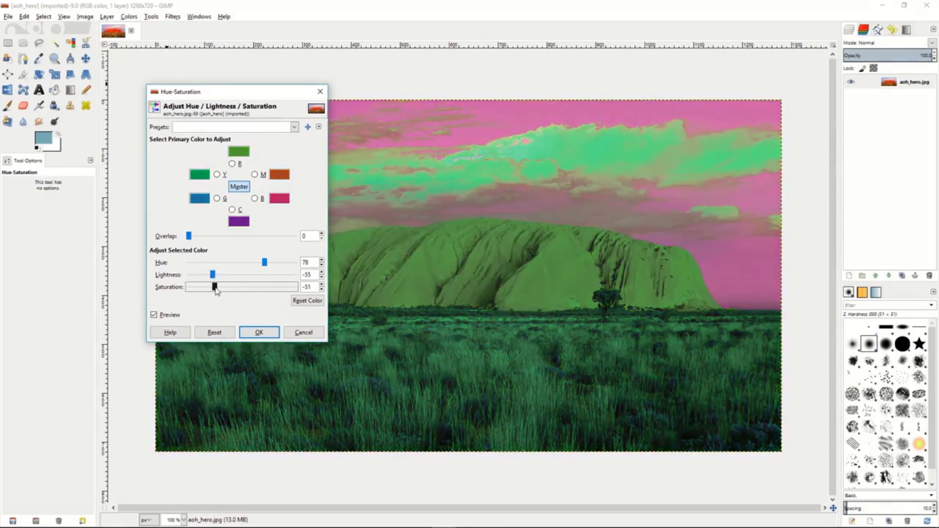
click(303, 333)
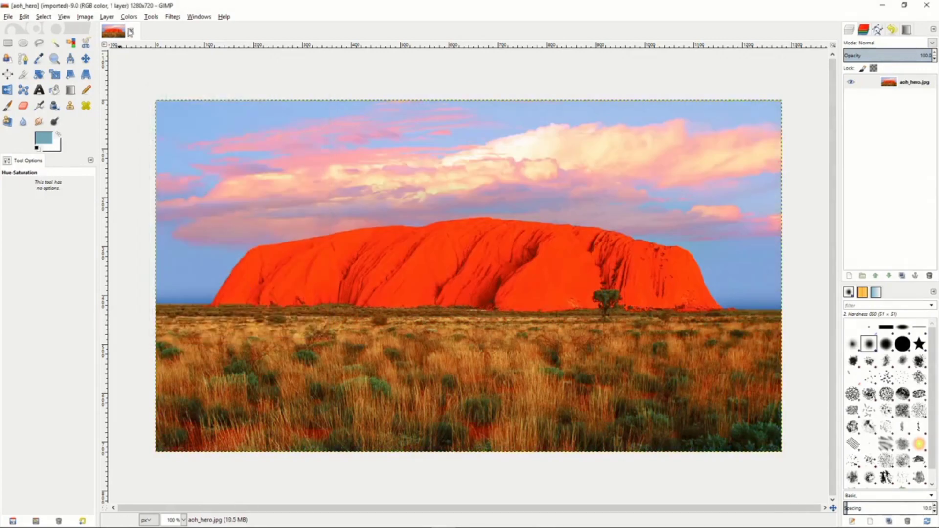
Preview colorizing the photo with hue 84, saturation 82 and lightness -52, and discard it.
click(129, 16)
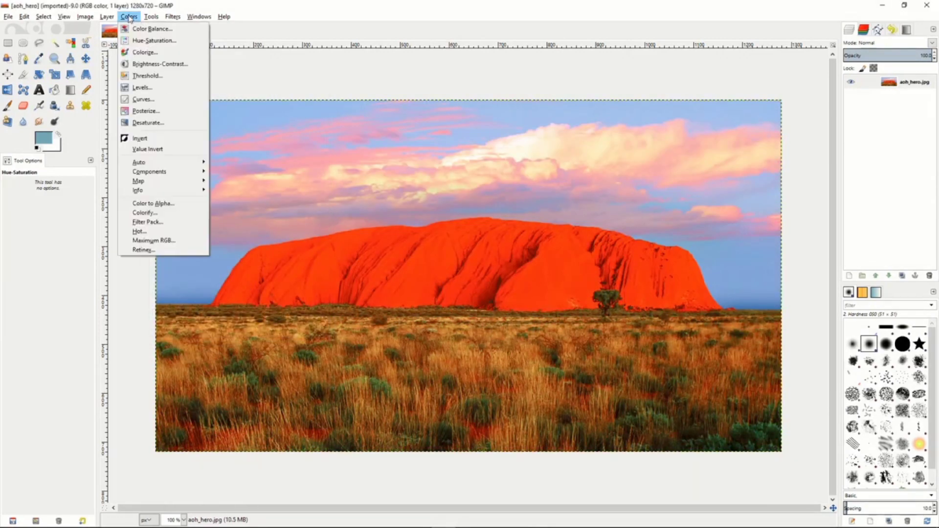
click(142, 52)
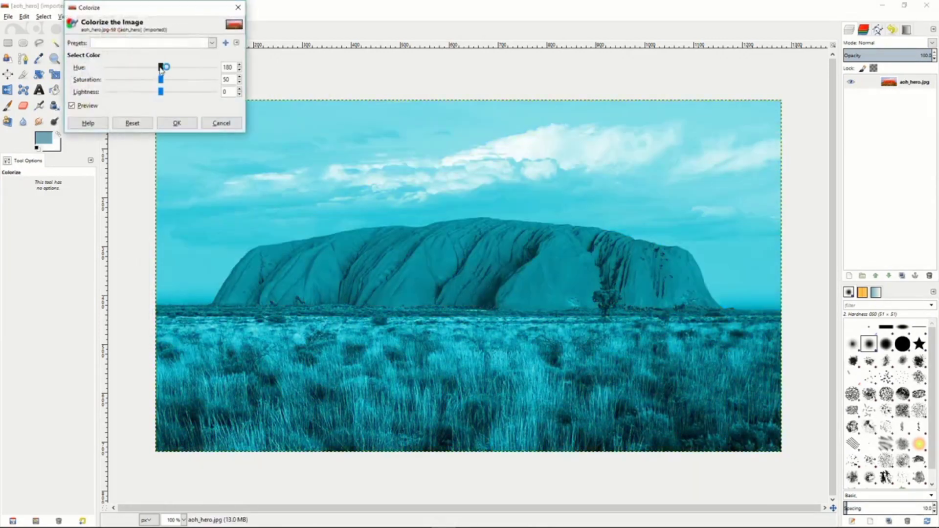
drag(161, 68, 132, 91)
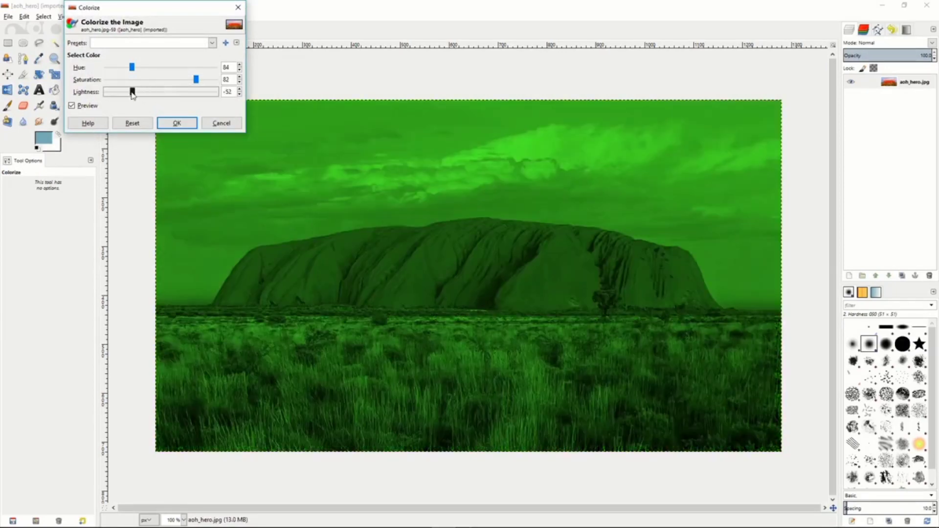
click(221, 124)
Apply a Brightness-Contrast adjustment with brightness -69 and contrast -25 to the desert rock photo.
click(129, 16)
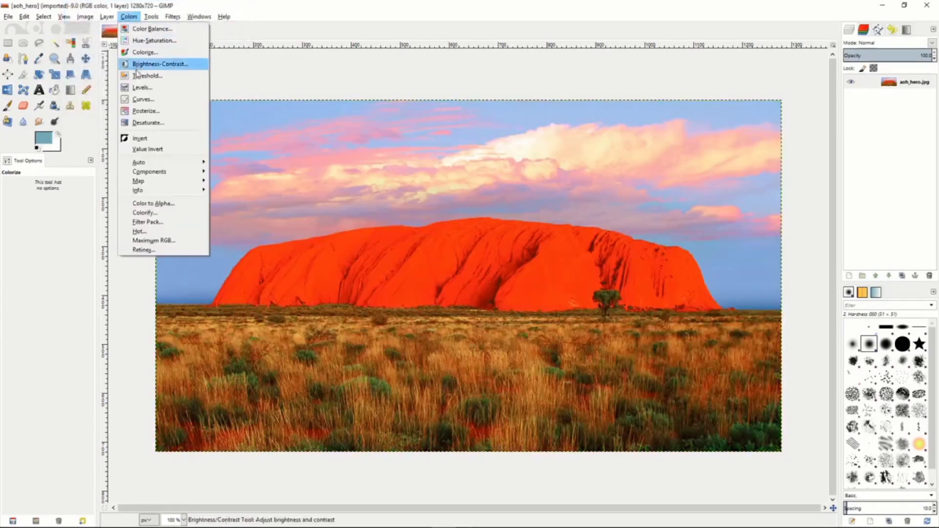
click(142, 63)
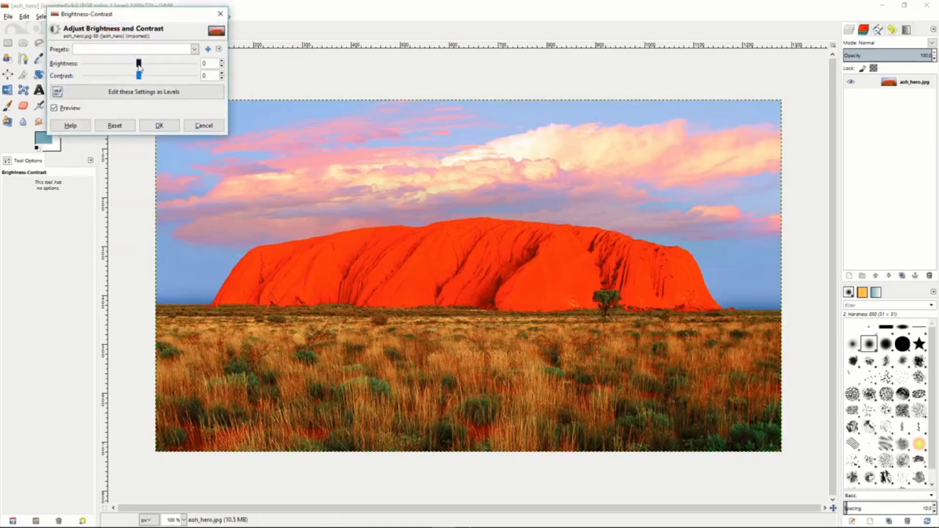
mouse_move(139, 65)
mouse_down()
mouse_move(108, 66)
mouse_move(154, 78)
mouse_move(133, 79)
mouse_up()
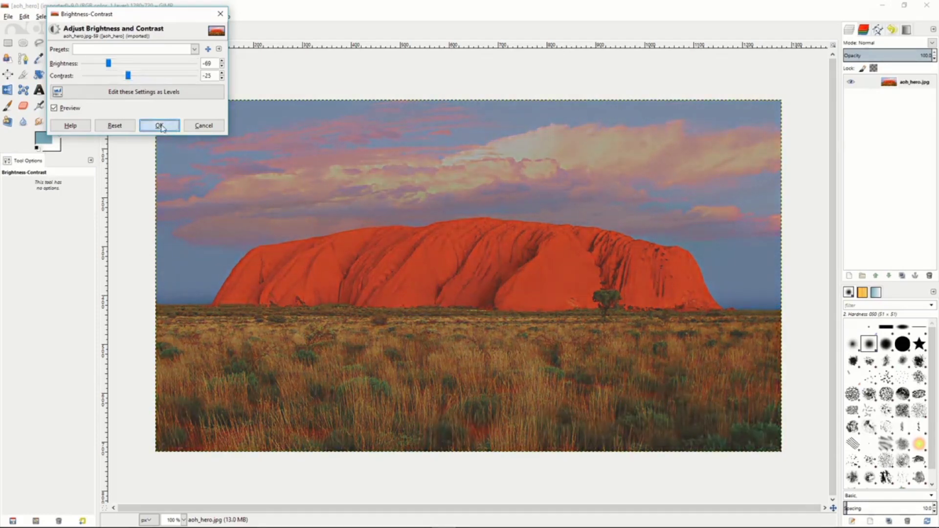
click(160, 125)
Preview a black-and-white Threshold with the range 113 to 255, and discard it.
click(129, 17)
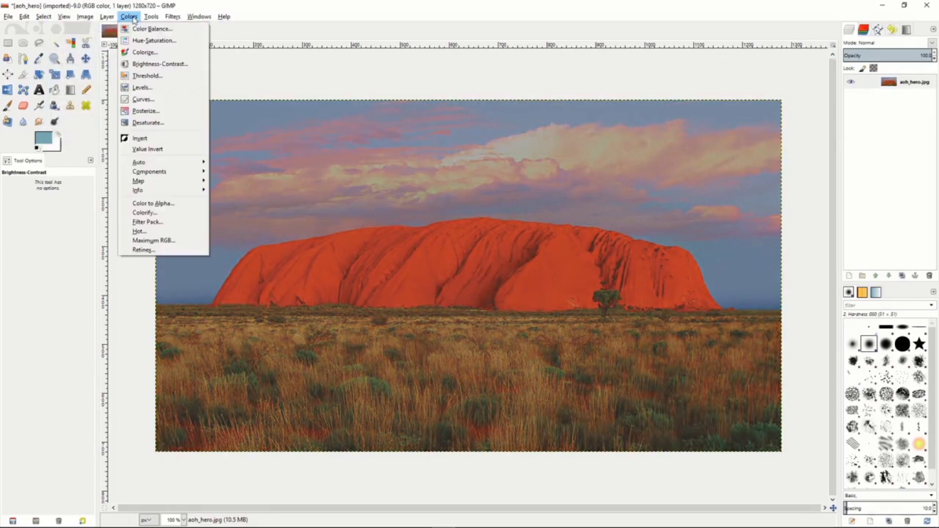
click(142, 78)
mouse_move(151, 110)
mouse_down()
mouse_move(169, 112)
mouse_move(145, 113)
mouse_up()
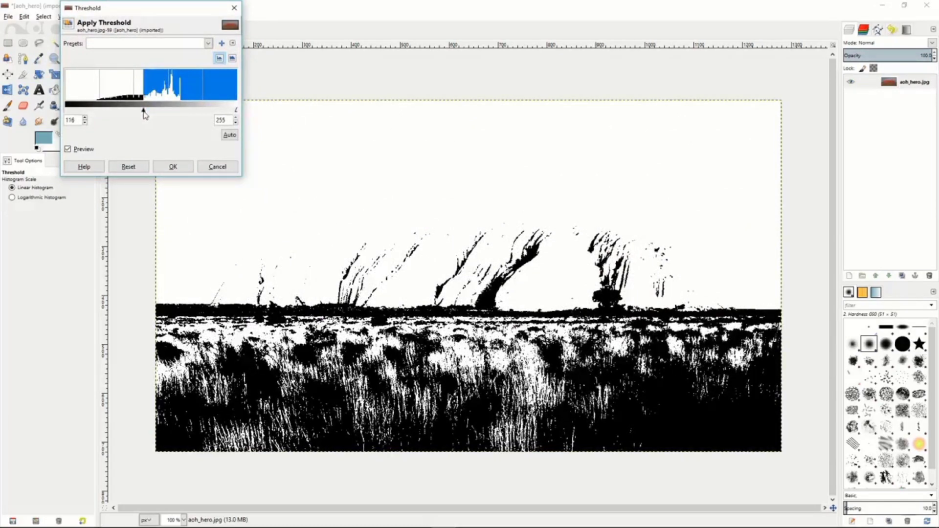
drag(145, 113, 142, 114)
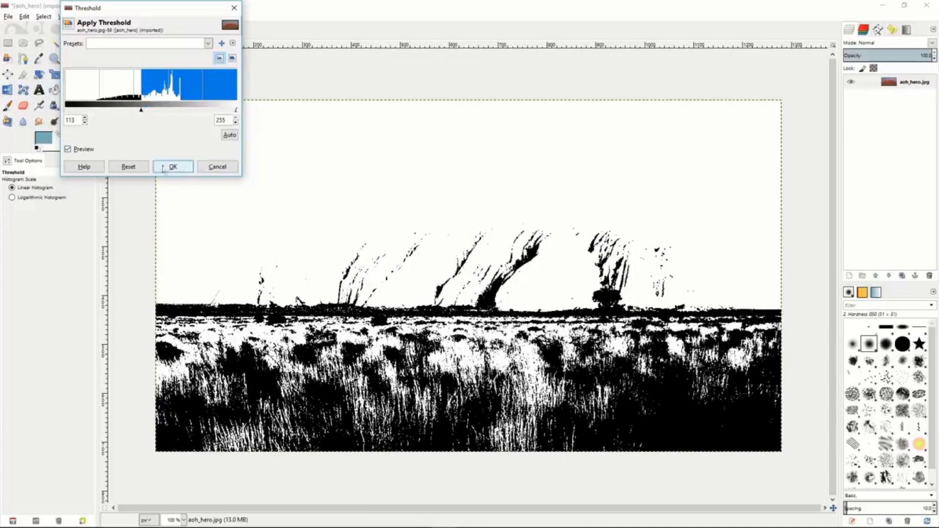
click(217, 167)
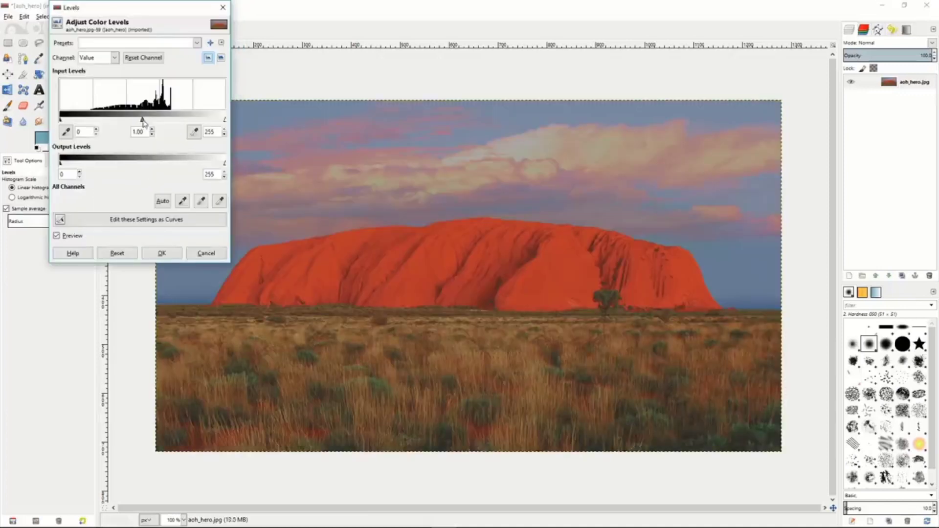
Preview a Levels adjustment with the Value channel's midtone input at 0.69, and discard it.
drag(143, 122, 158, 123)
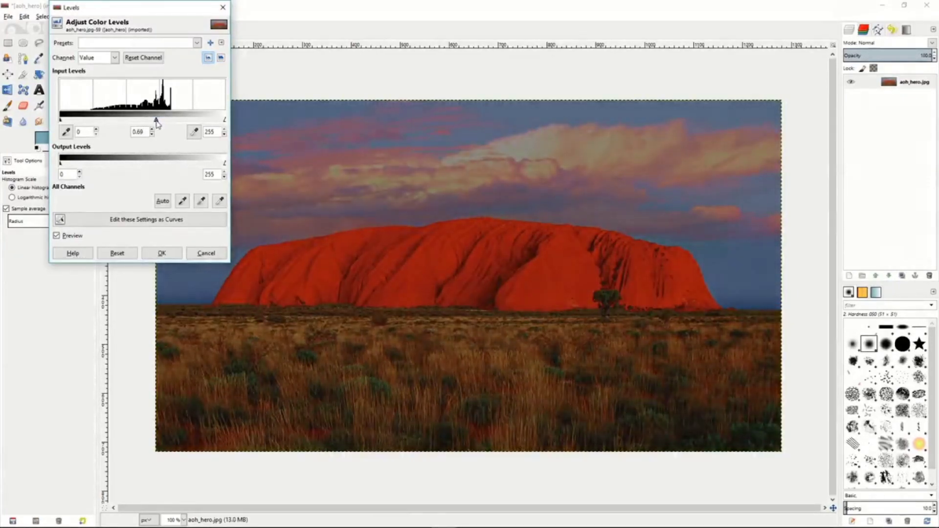
click(204, 253)
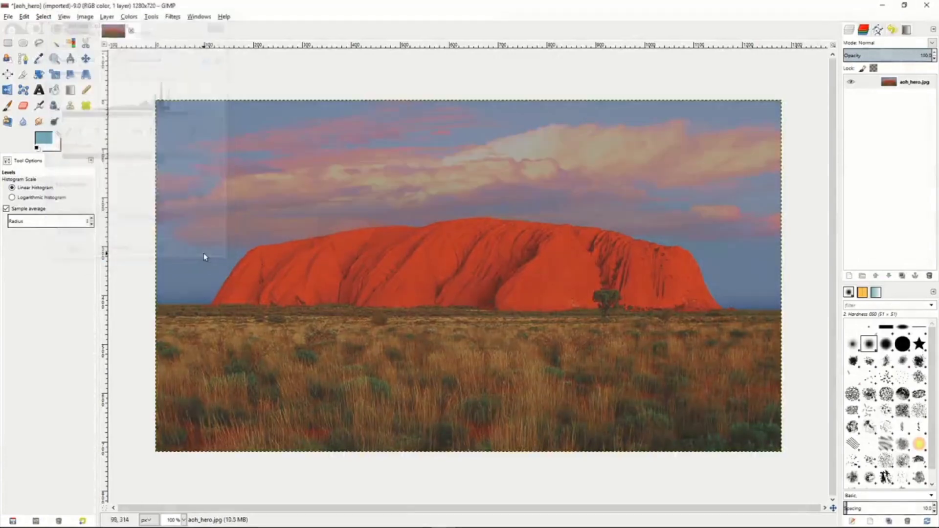
Preview a Curves adjustment with an S-shaped Value curve on the desert rock photo, view the Red channel, and discard it.
click(129, 16)
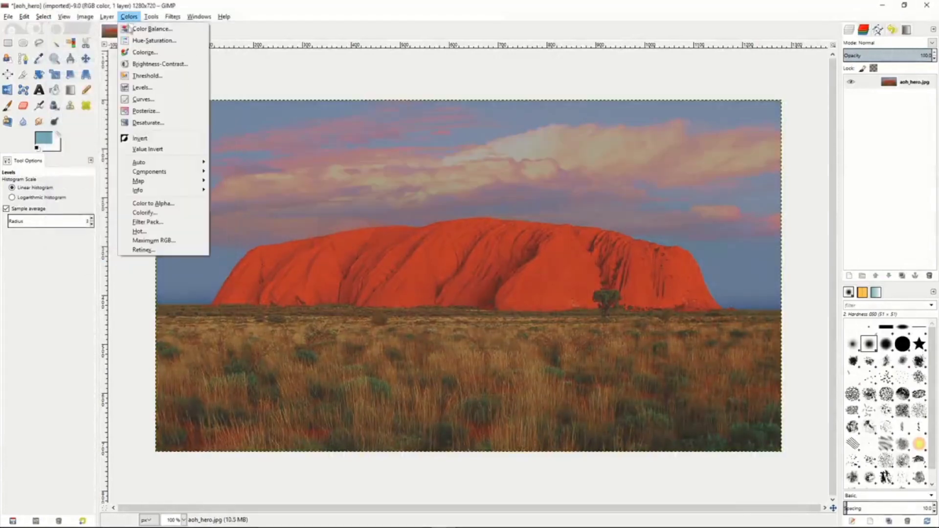
click(141, 100)
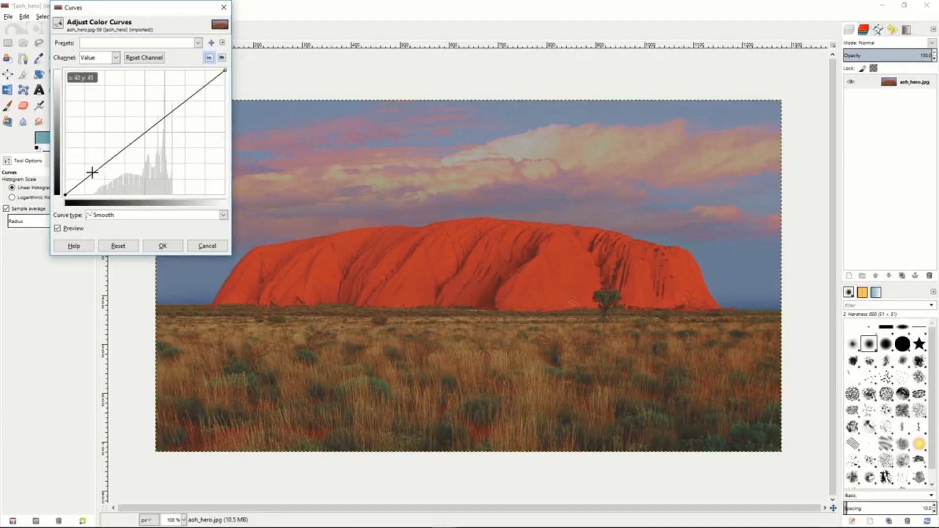
drag(92, 172, 98, 183)
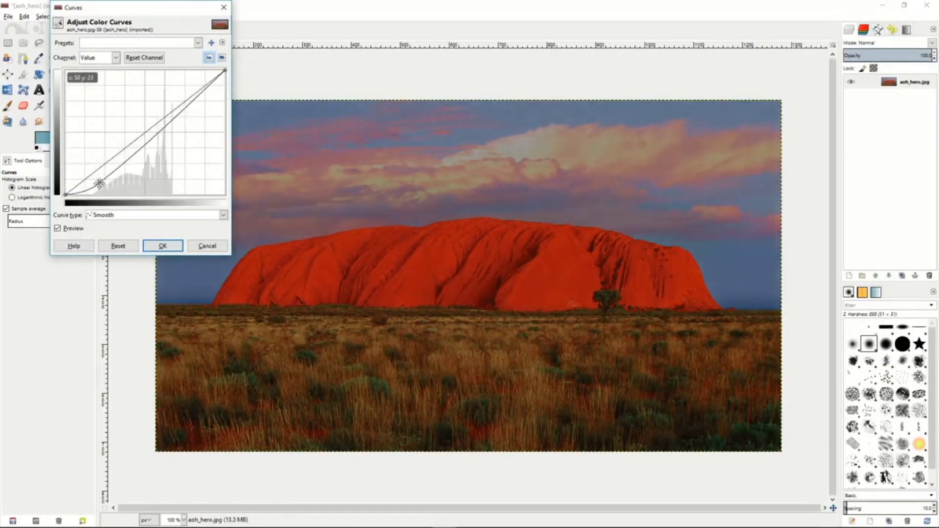
click(198, 99)
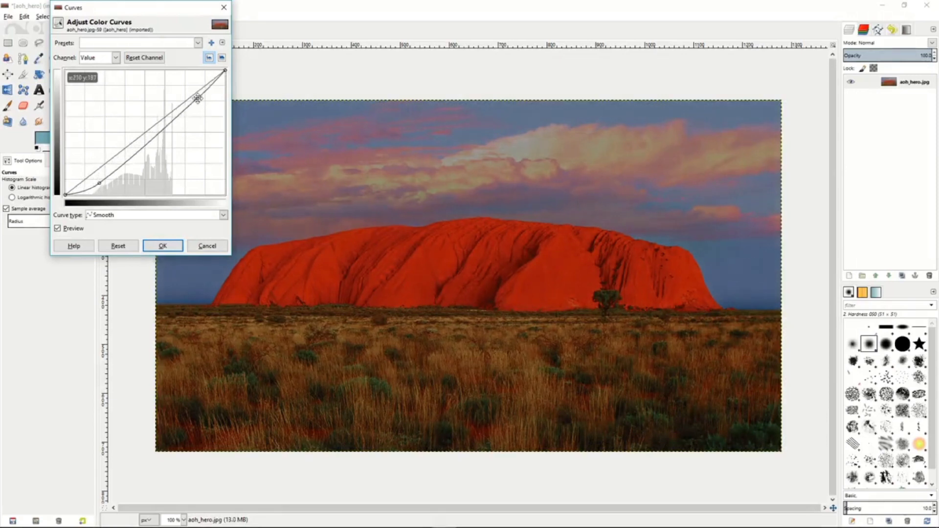
drag(197, 98, 191, 88)
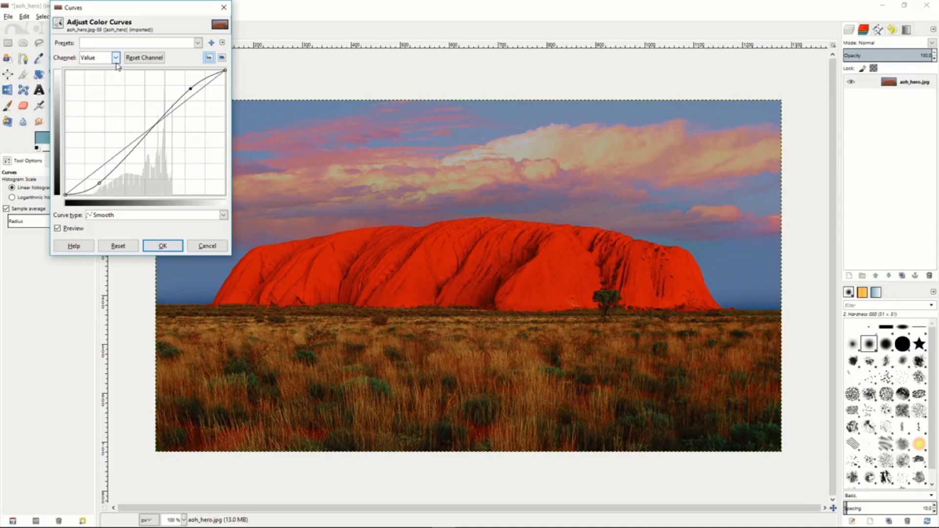
click(116, 57)
click(98, 80)
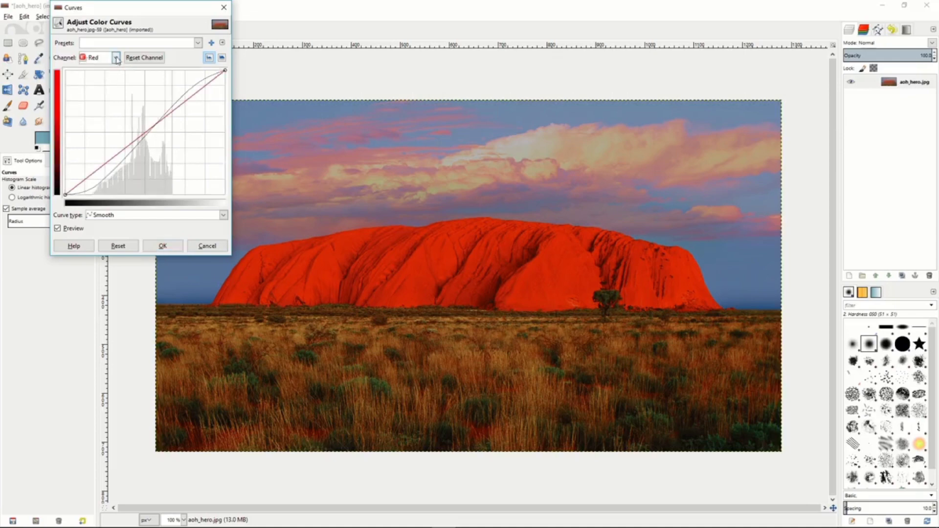
click(207, 246)
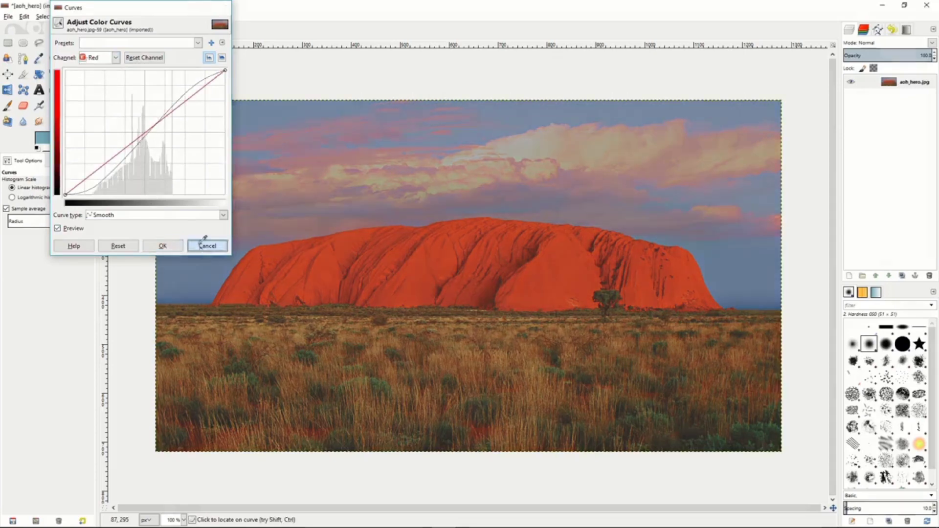
Preview posterizing the desert rock photo with 2 posterize levels, and discard it.
click(129, 16)
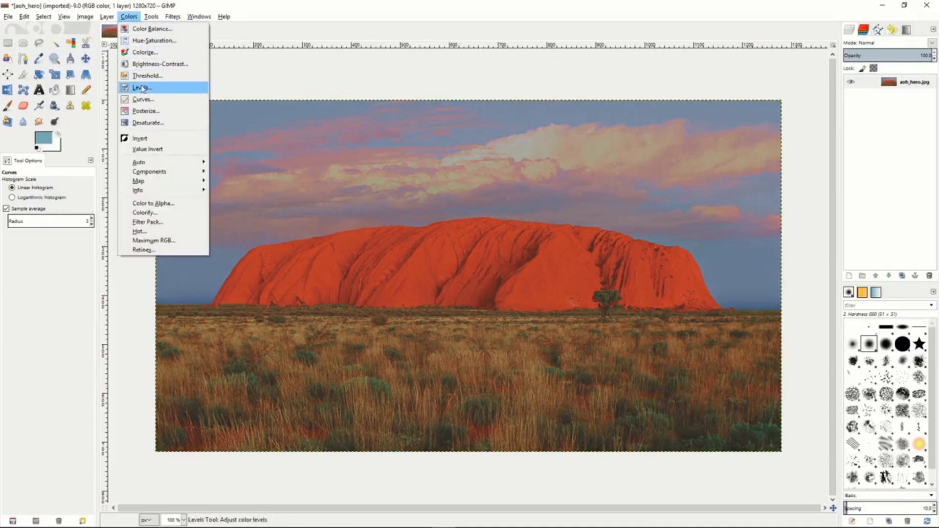
click(145, 111)
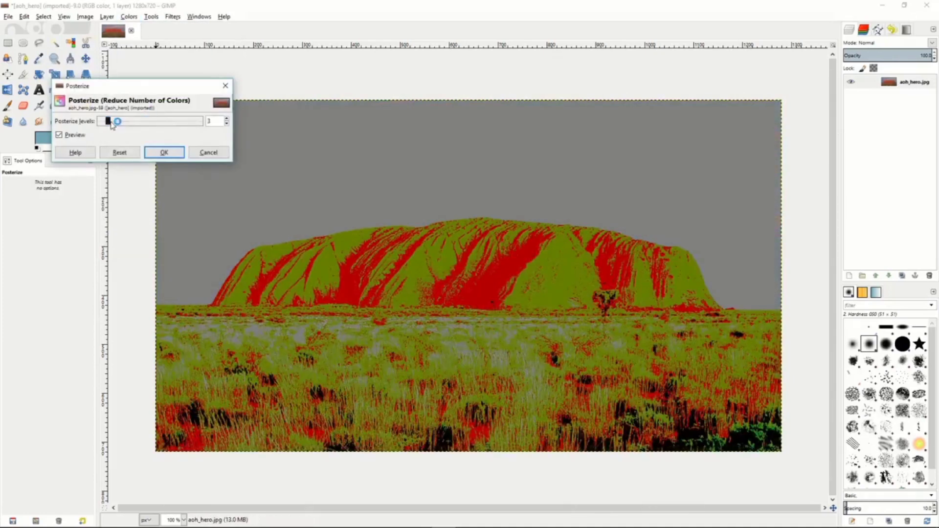
mouse_move(109, 123)
mouse_down()
mouse_move(180, 129)
mouse_move(104, 124)
mouse_up()
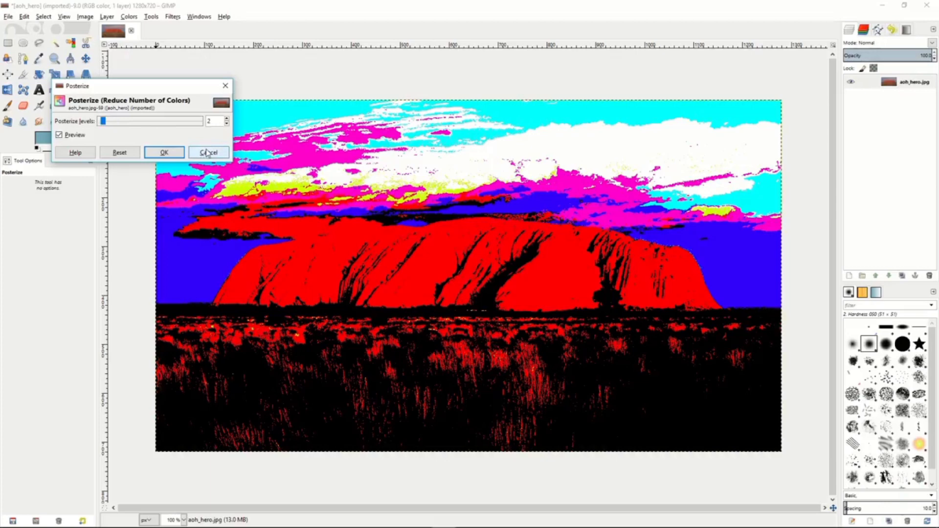
click(207, 153)
Preview desaturating the photo by Lightness, Luminosity and Average, and discard it.
click(129, 16)
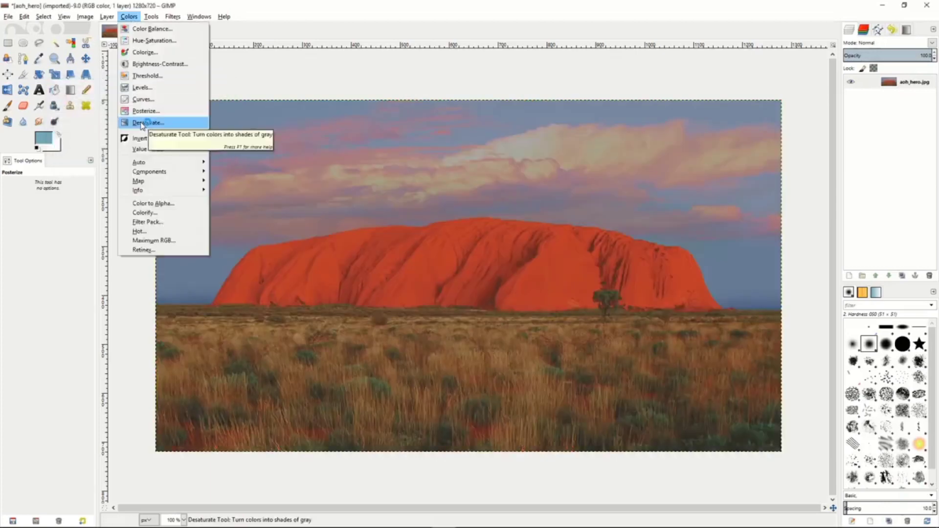
click(157, 119)
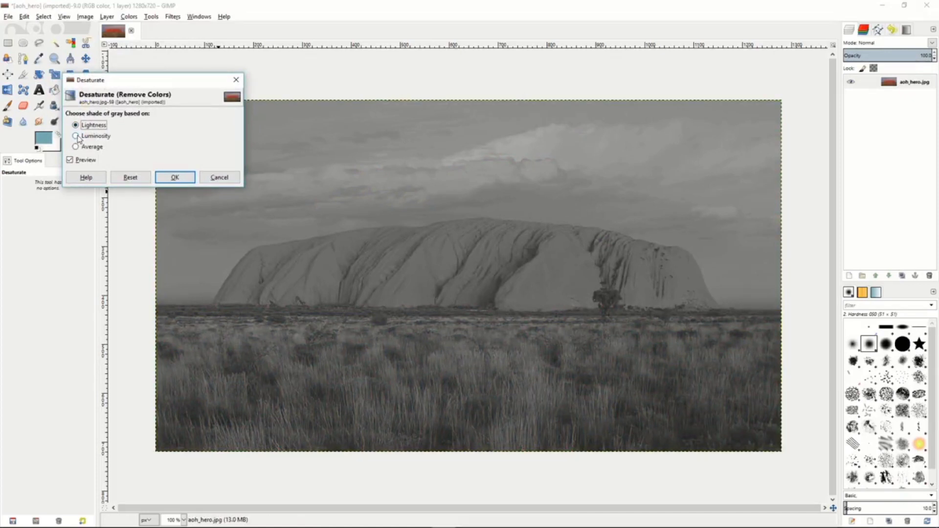
click(77, 137)
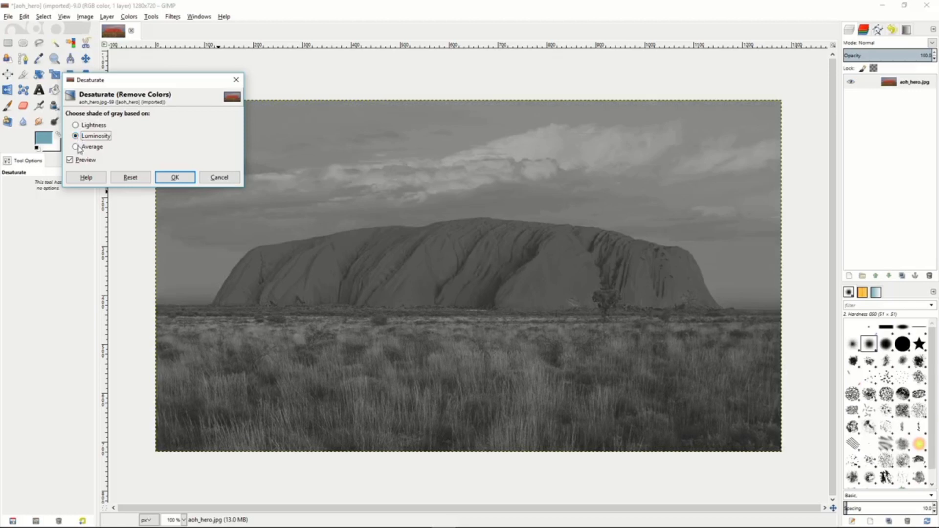
click(77, 147)
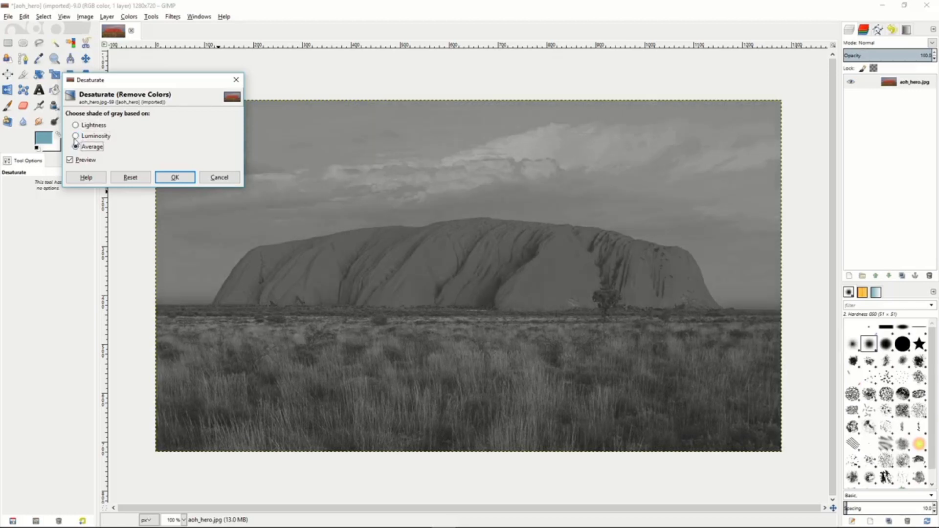
click(77, 137)
click(76, 126)
click(77, 136)
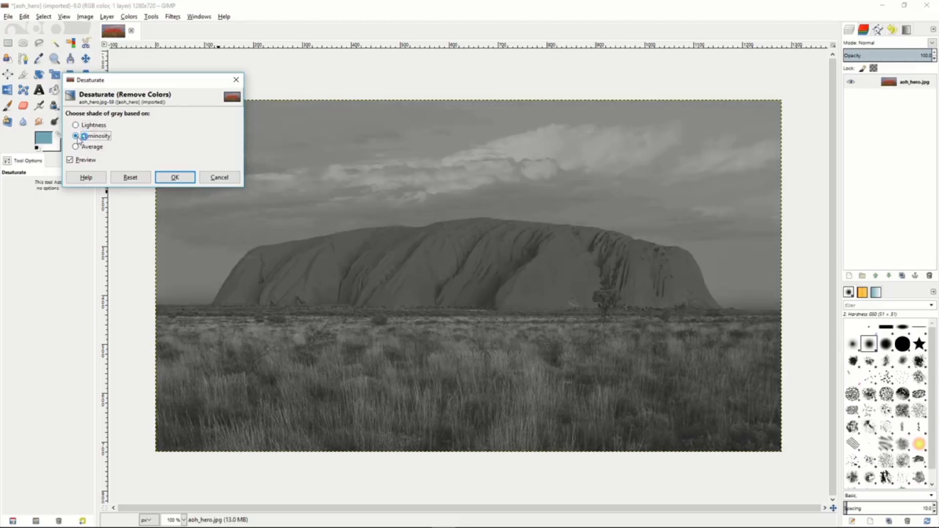
click(215, 177)
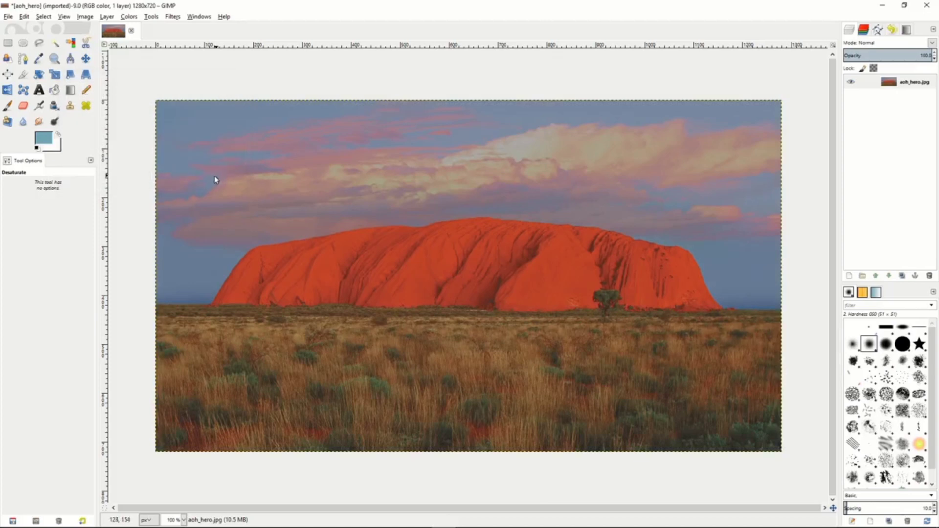
click(128, 17)
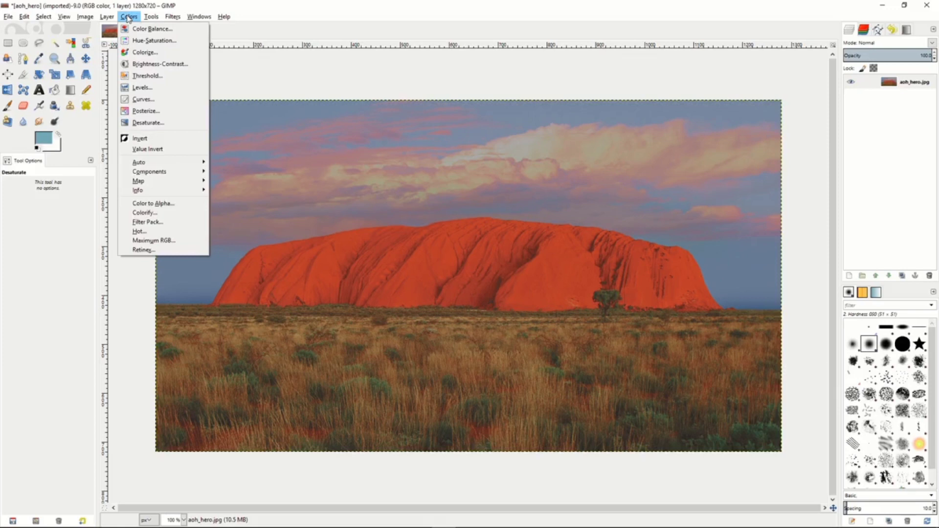
click(129, 17)
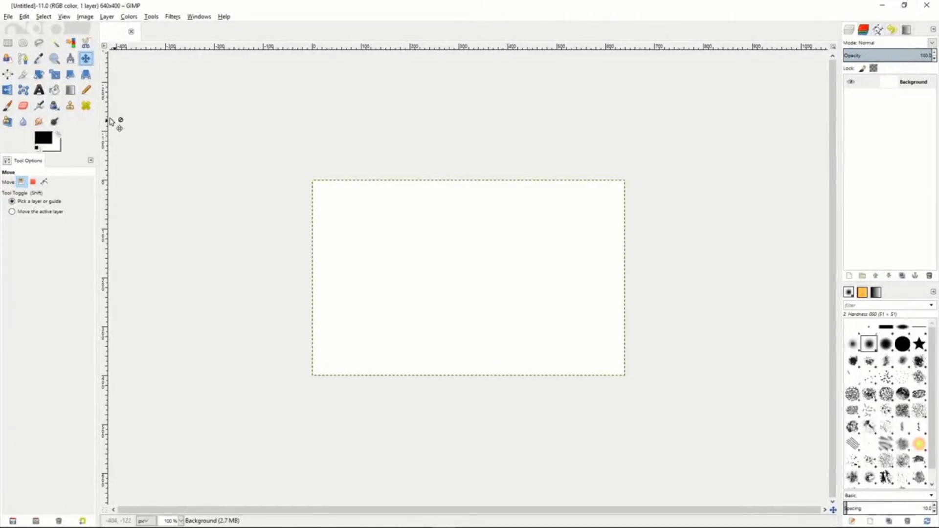
Draw a closed four-cornered polygonal path about 205 by 95 px on the blank canvas, and move it slightly up and left.
click(25, 59)
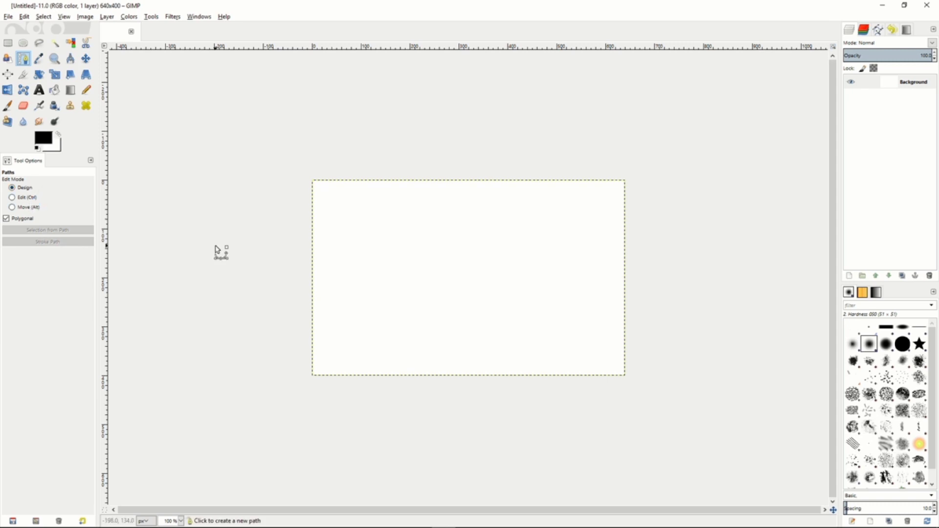
click(372, 225)
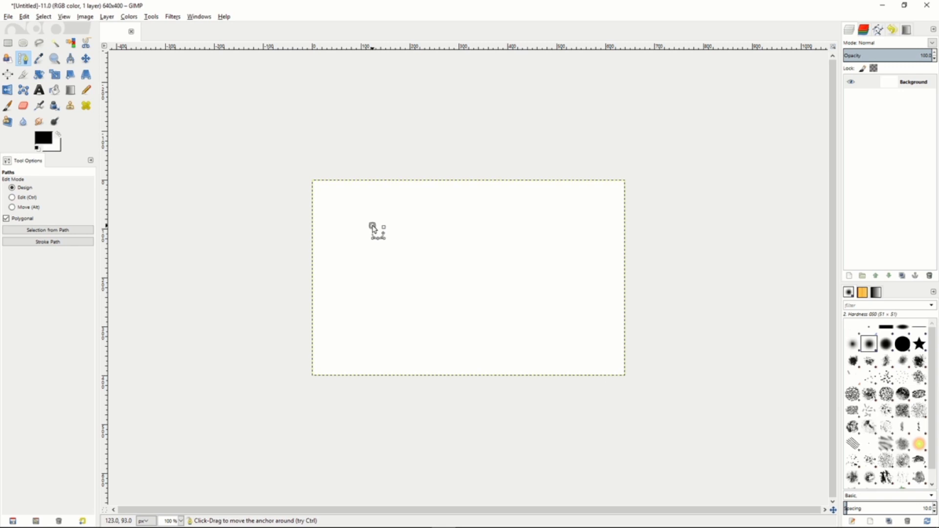
click(473, 223)
click(475, 268)
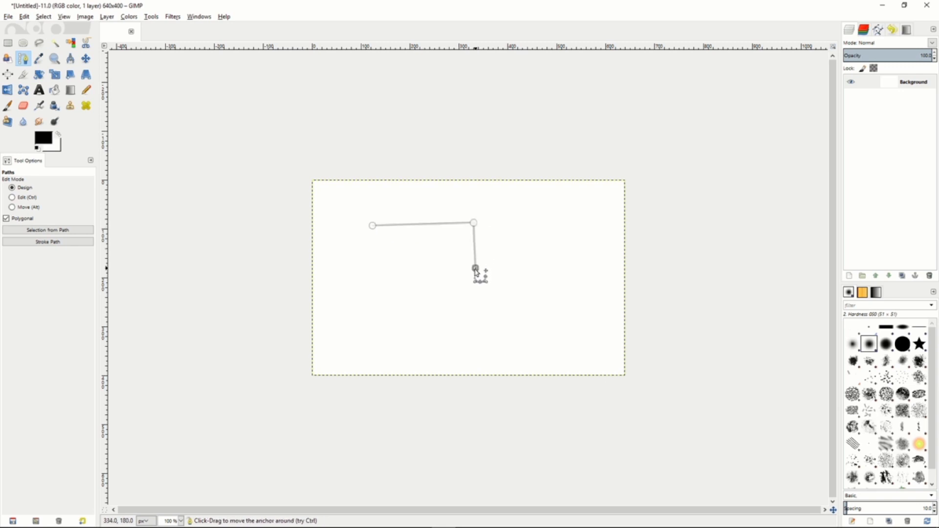
click(376, 273)
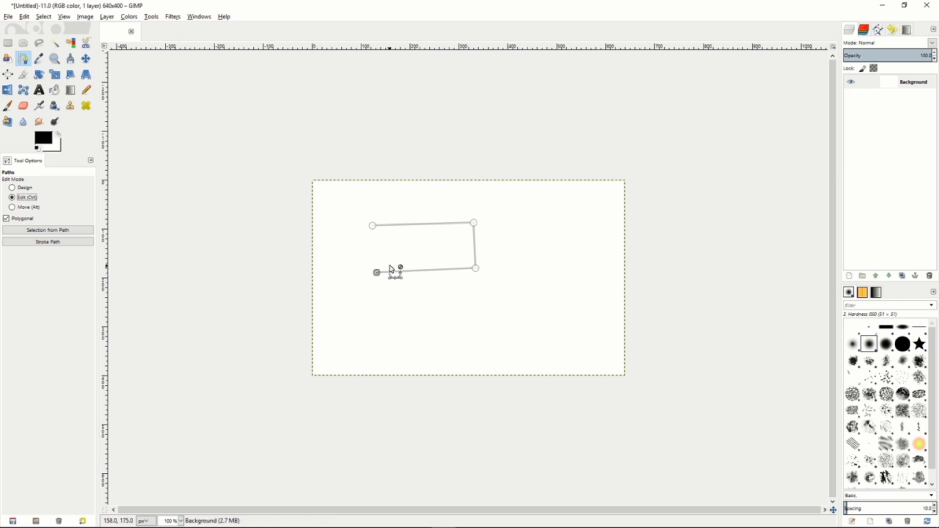
click(372, 227)
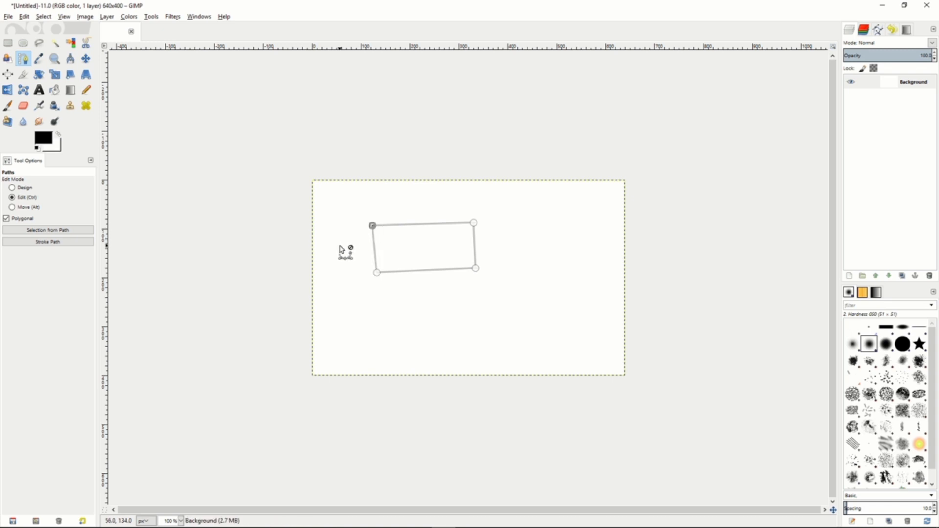
click(19, 206)
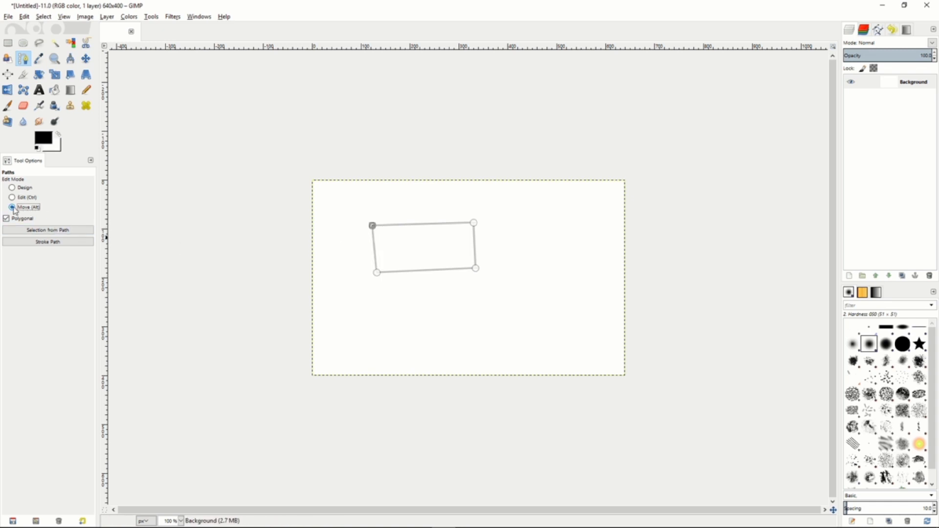
drag(452, 257, 410, 245)
Create a selection from the four-cornered path and stroke the path with a 6 px solid-color line.
click(45, 231)
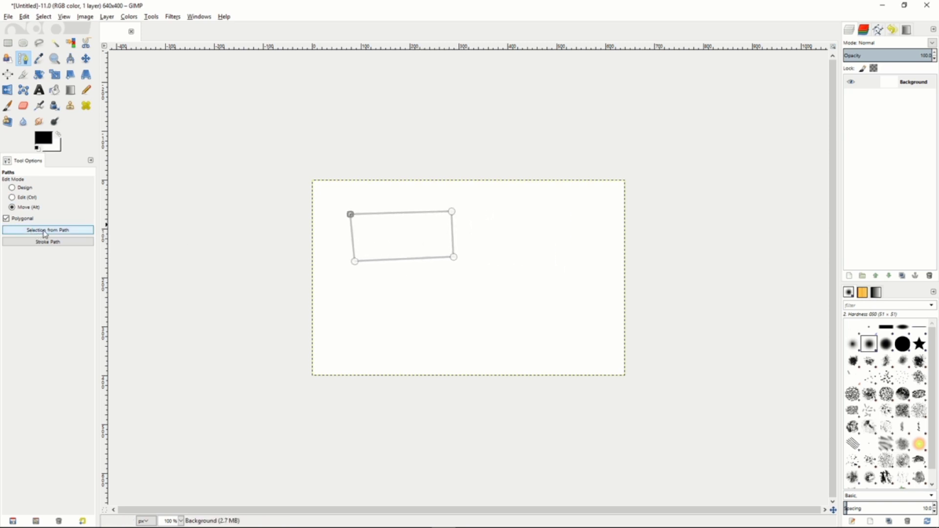
click(49, 242)
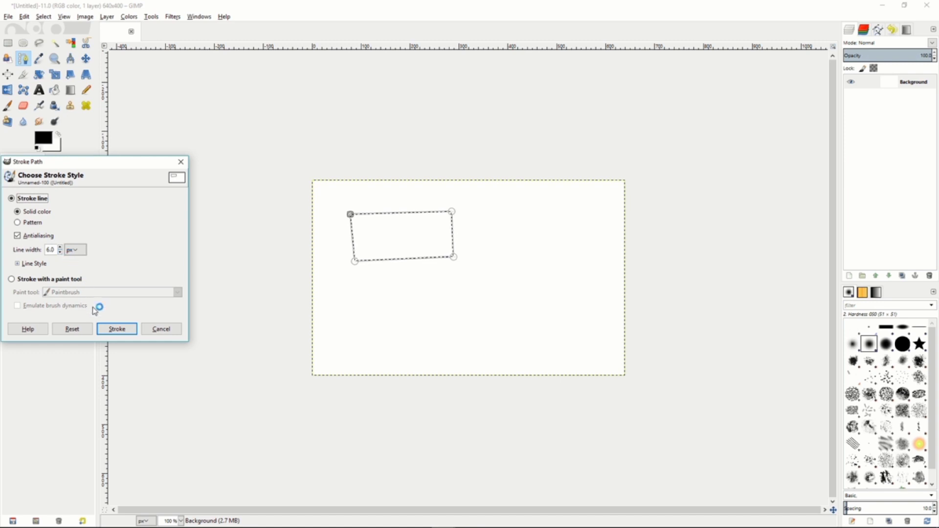
click(115, 330)
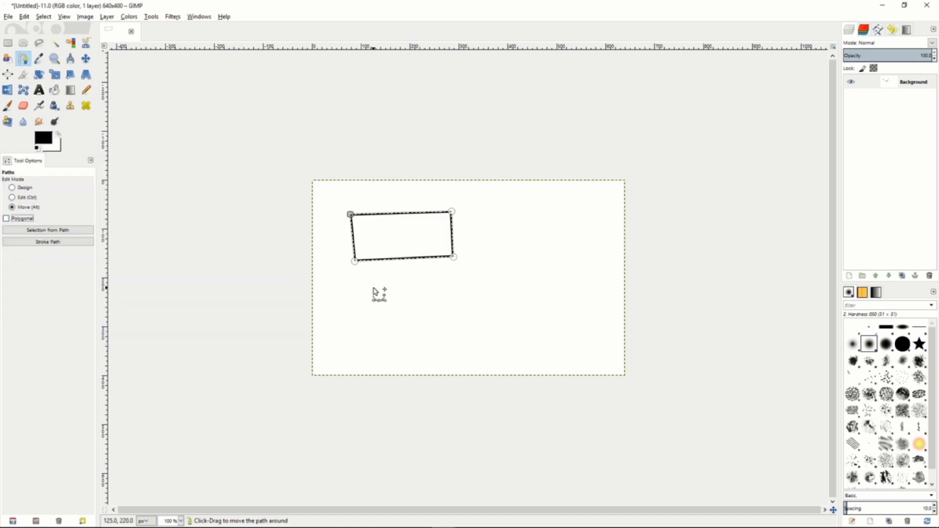
Draw a curved path with several anchors below the stroked rectangle, using Design mode with Polygonal off.
click(12, 187)
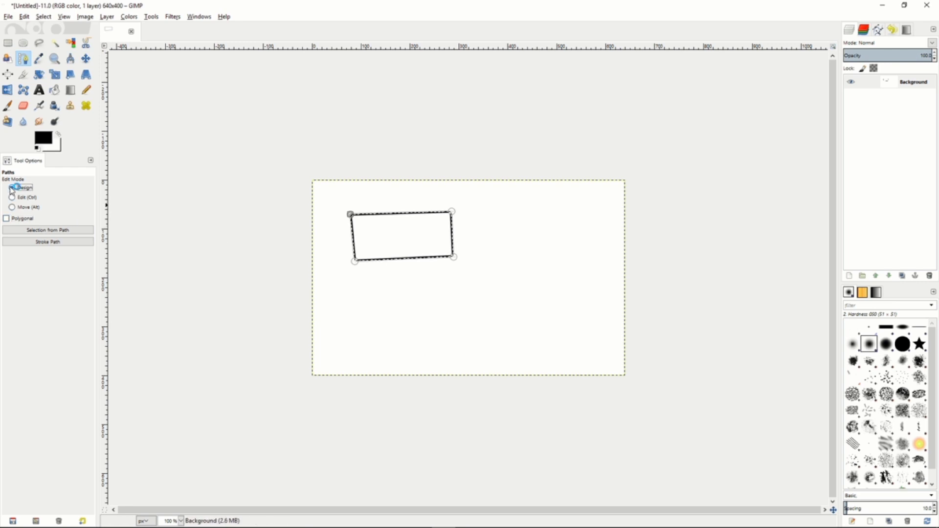
drag(366, 295, 441, 298)
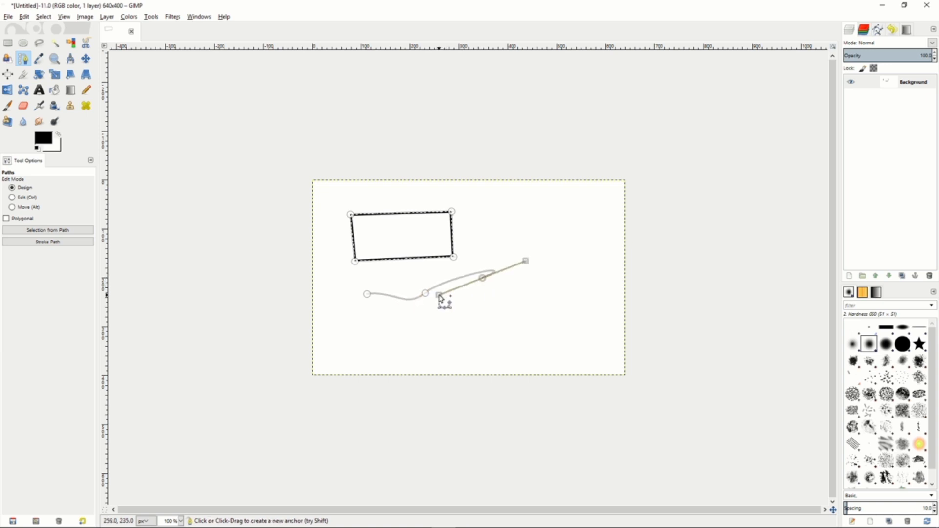
drag(505, 322, 473, 307)
drag(476, 339, 484, 322)
drag(427, 334, 458, 346)
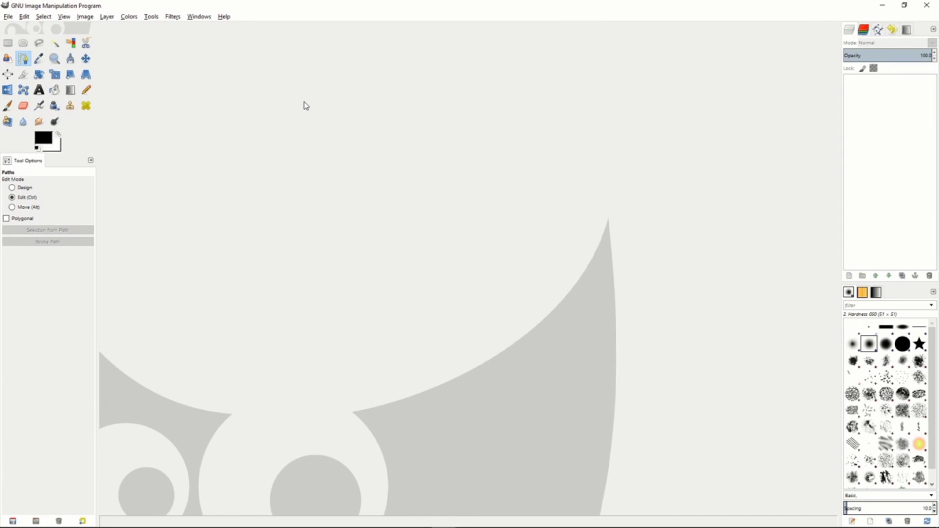
click(175, 18)
mouse_move(195, 75)
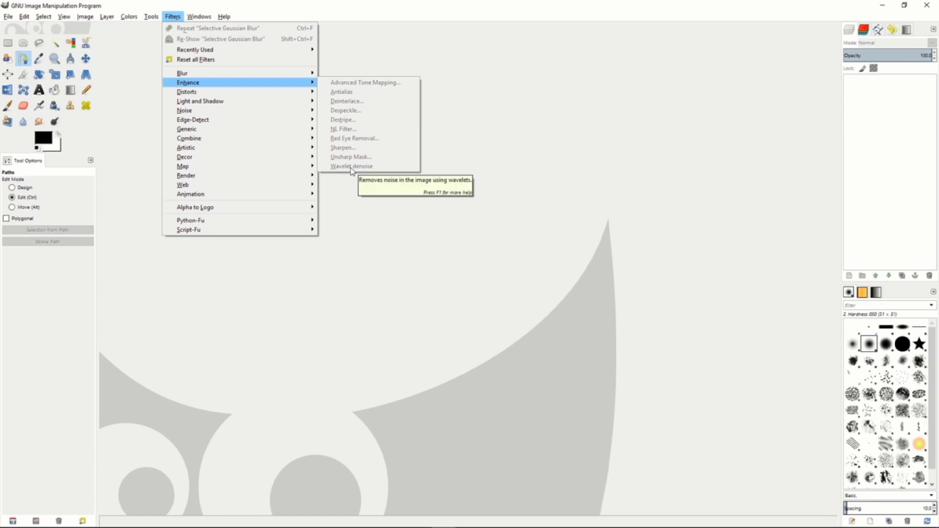
click(457, 141)
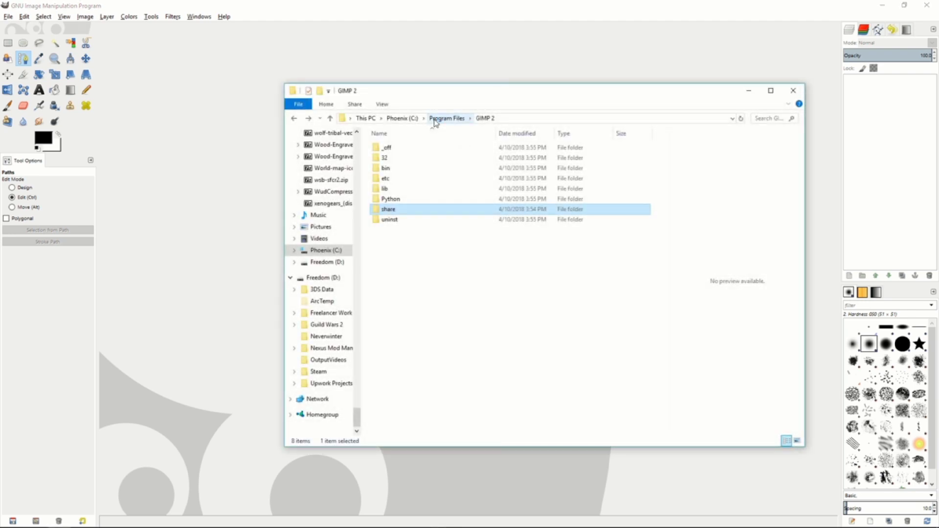
In File Explorer, open the Program Files\GIMP 2\lib\gimp\2.0\plug-ins folder and locate wavelet-denoise.exe near the end of the file list.
click(434, 121)
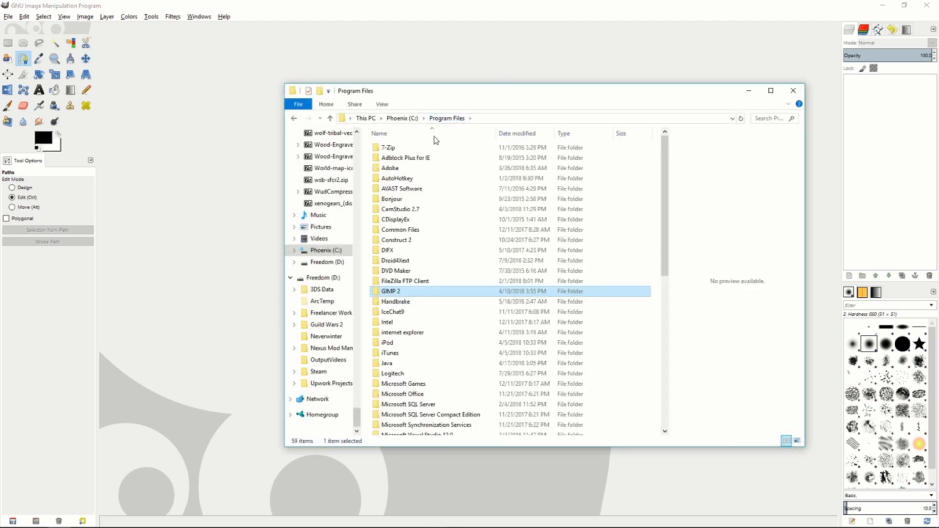
double_click(395, 292)
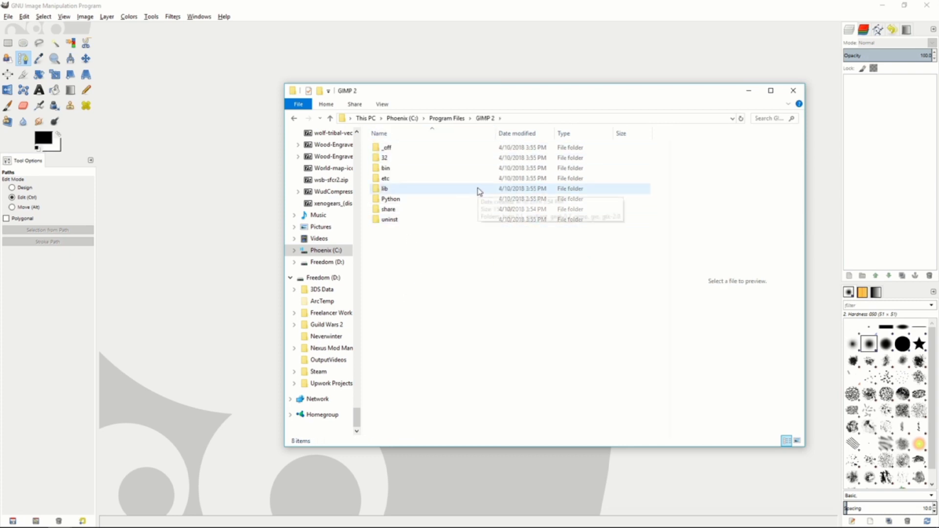
click(391, 168)
double_click(392, 189)
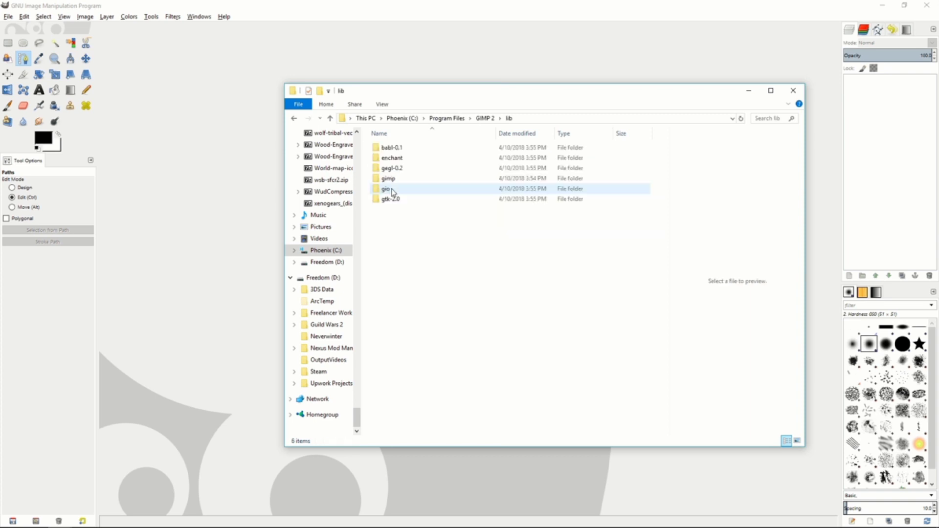
double_click(401, 181)
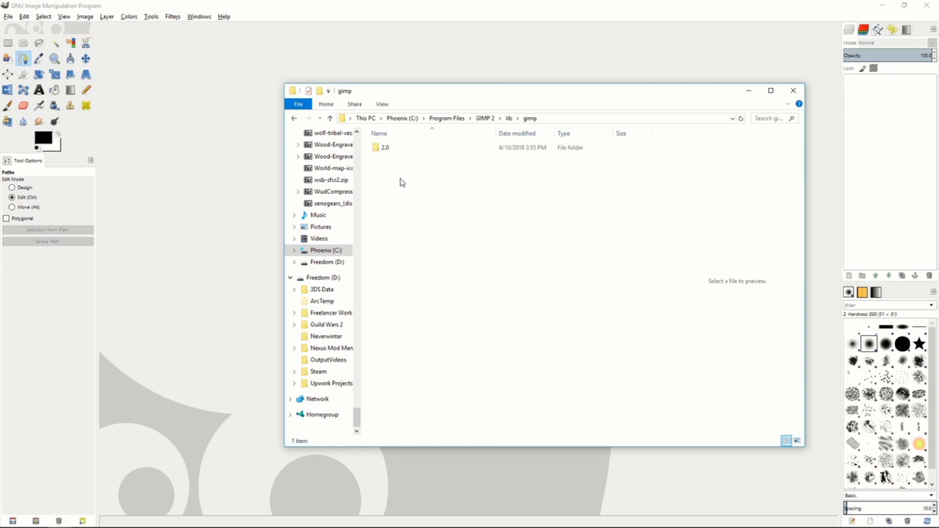
double_click(398, 149)
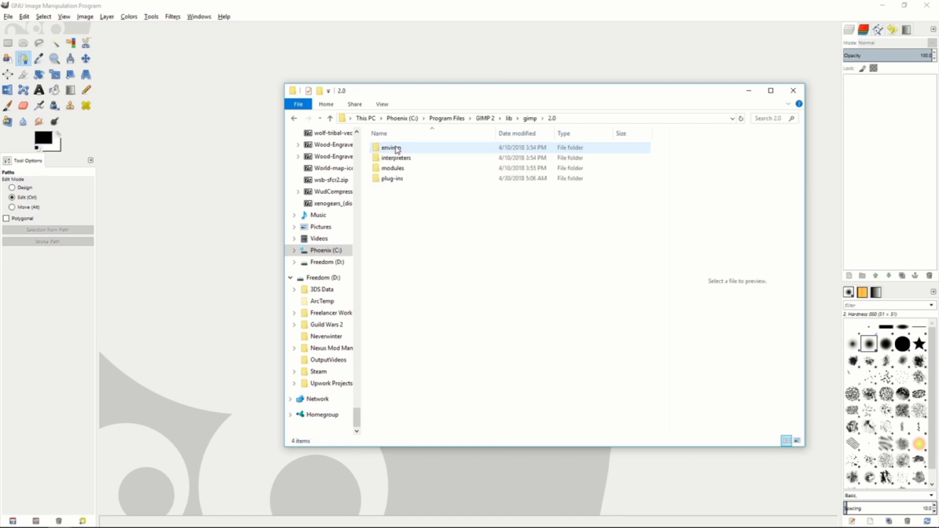
double_click(394, 180)
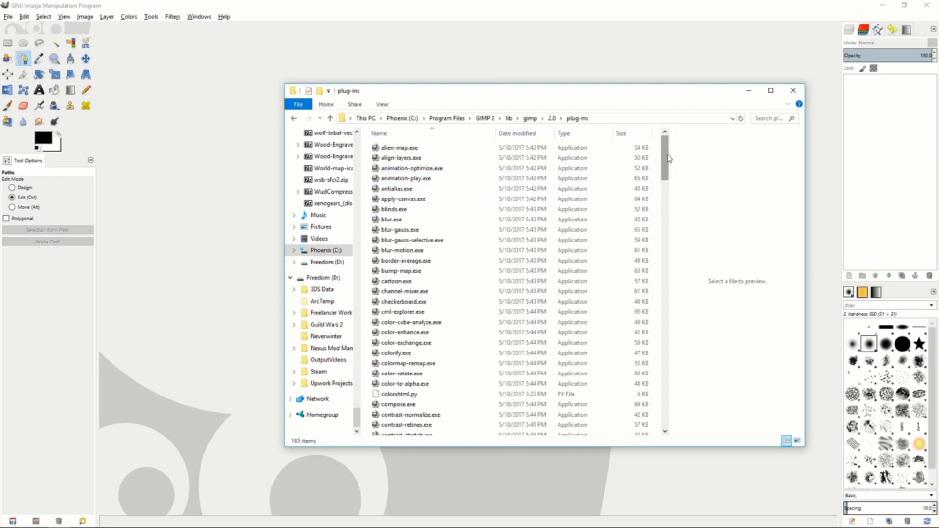
drag(668, 160, 670, 412)
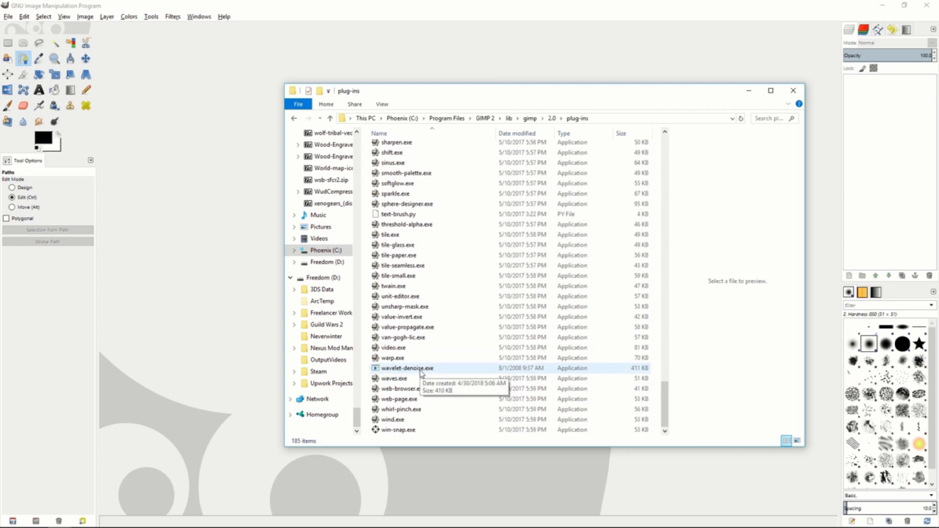
Return to the GIMP 2 folder, open share\gimp\2.0\scripts, and select the advancedtonemapping.scm file.
key(BackSpace)
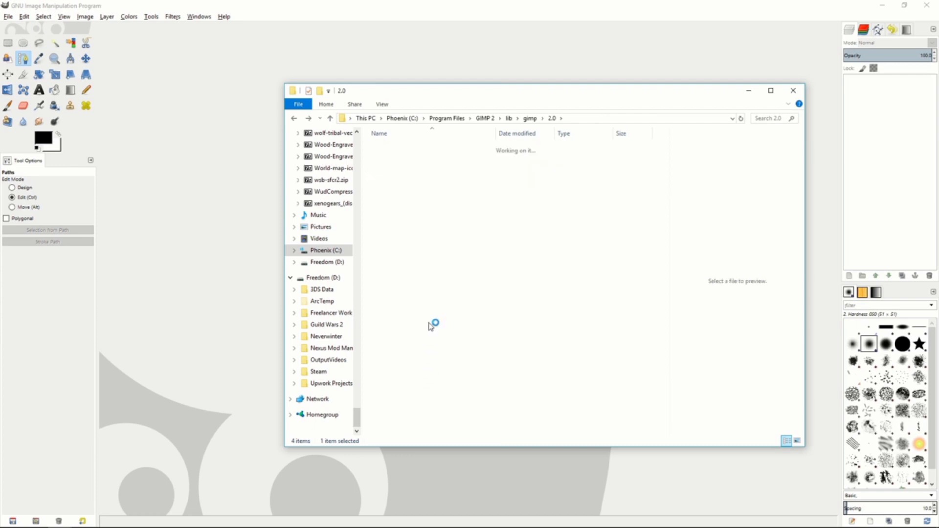
key(BackSpace)
key(BackSpace)
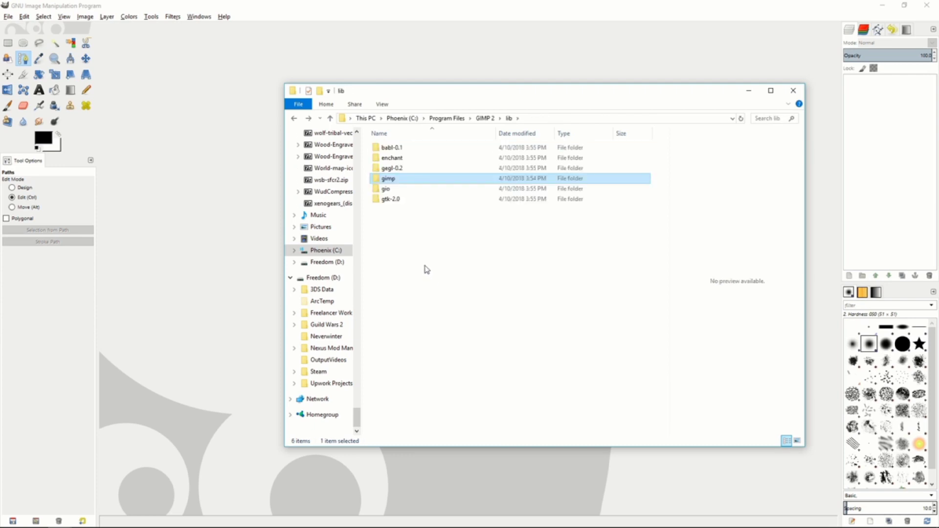
key(BackSpace)
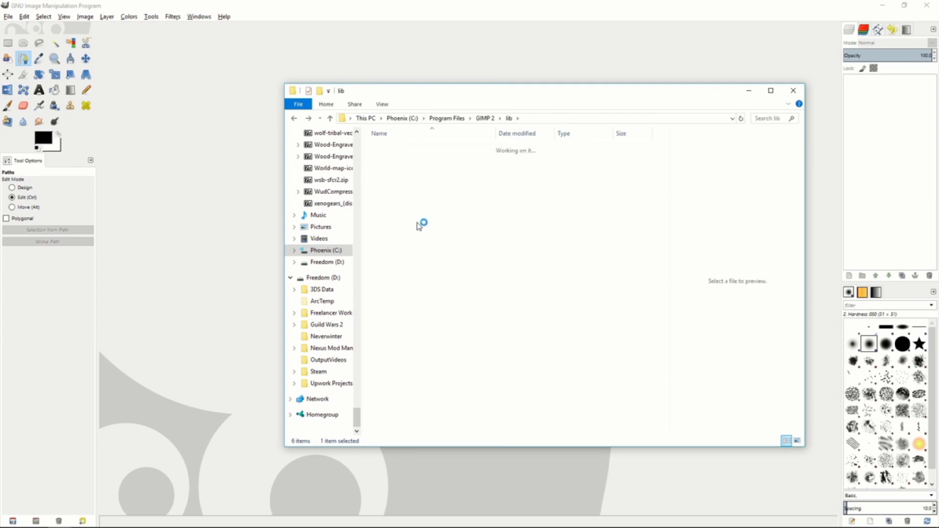
key(BackSpace)
double_click(393, 161)
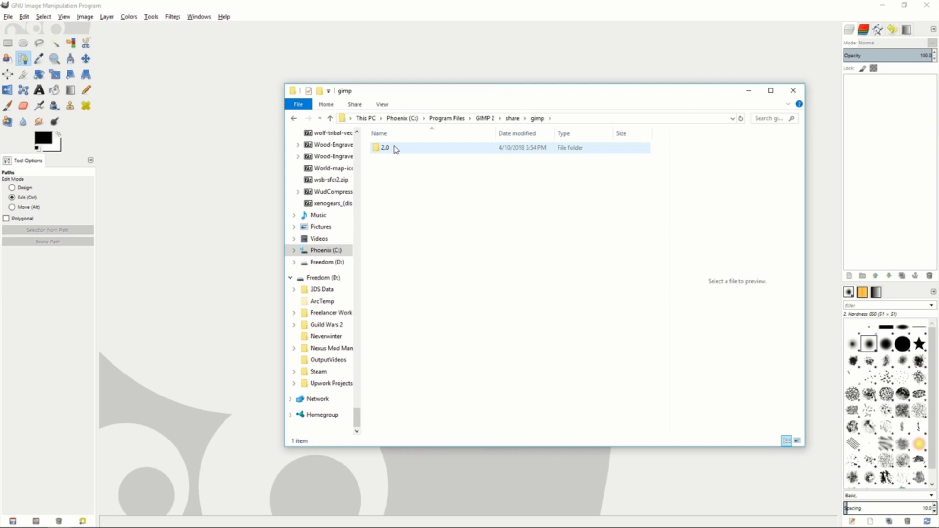
double_click(384, 147)
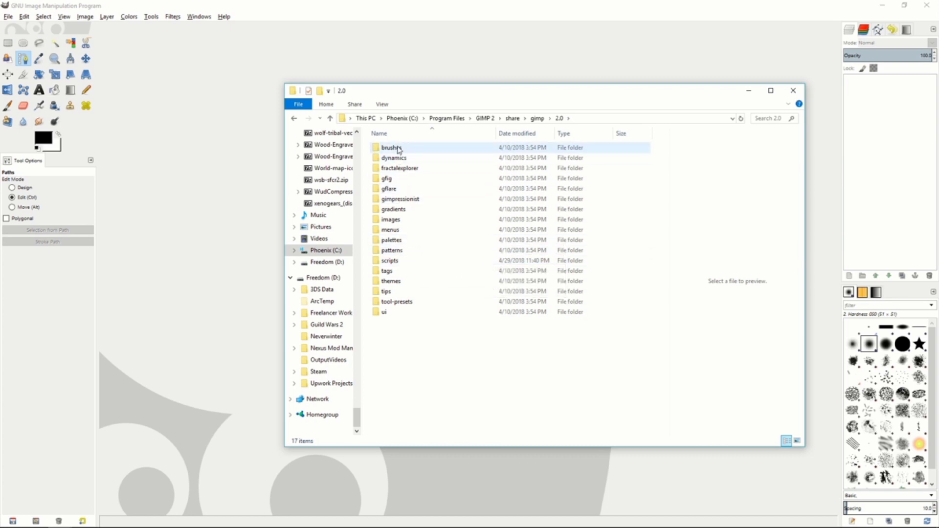
double_click(399, 261)
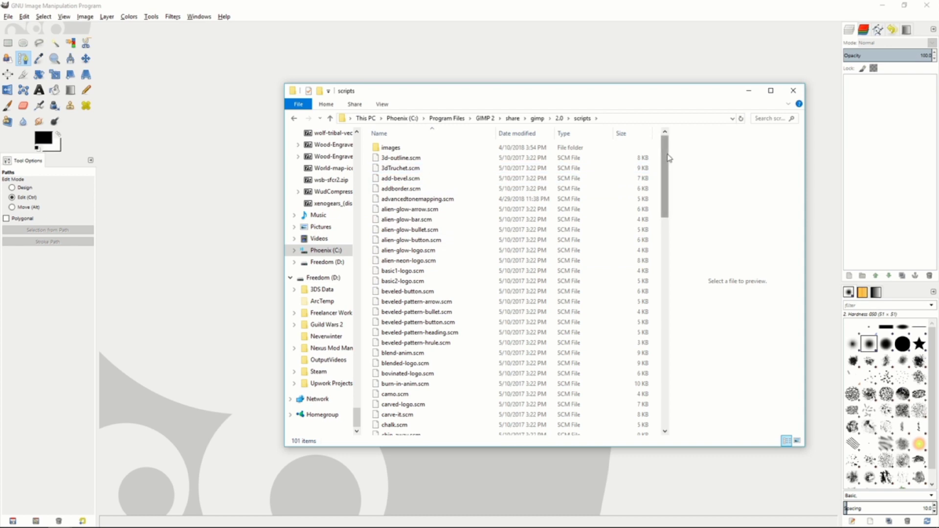
mouse_move(667, 155)
mouse_down()
mouse_move(667, 174)
mouse_move(667, 155)
mouse_up()
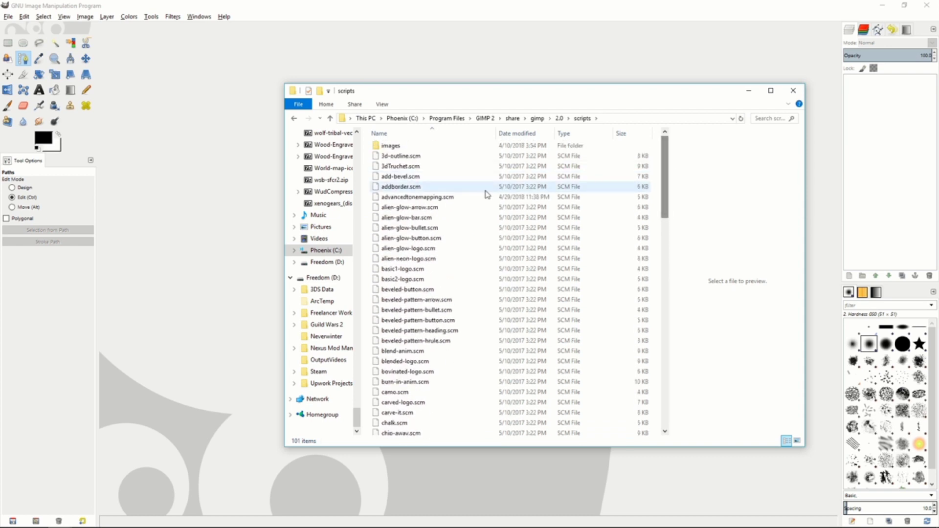
click(446, 198)
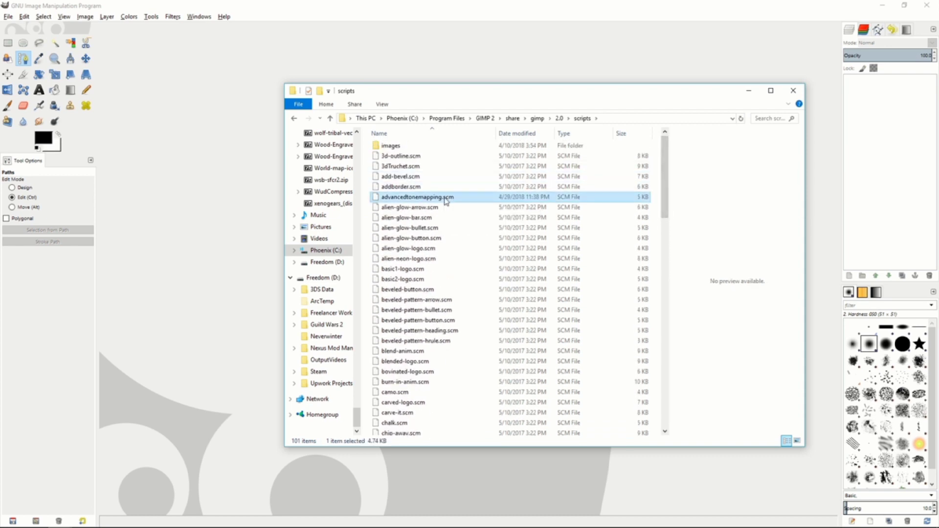